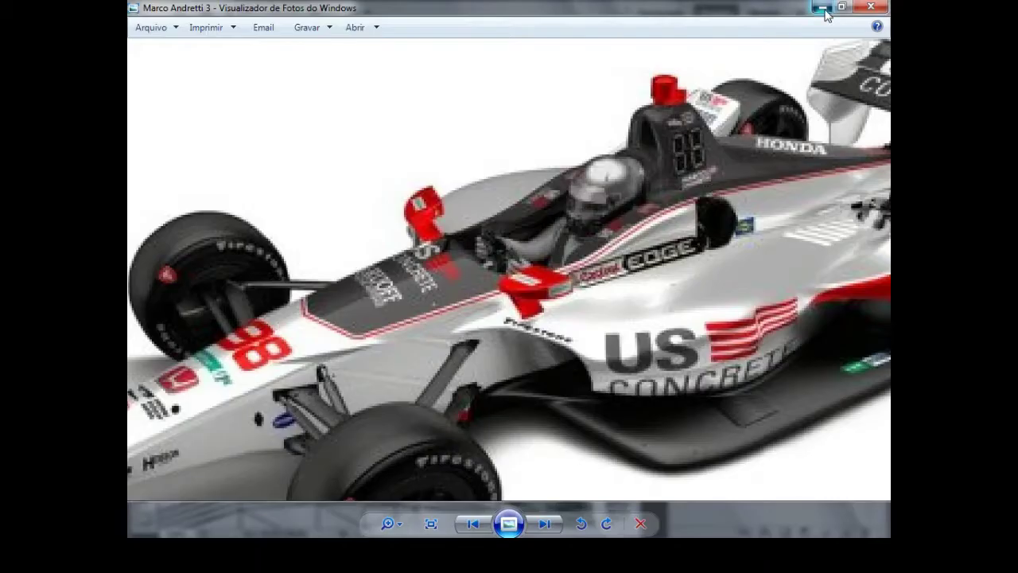
# - Minimize the Windows Photo Viewer car reference to bring the Photoshop texture back
pyautogui.click(823, 8)
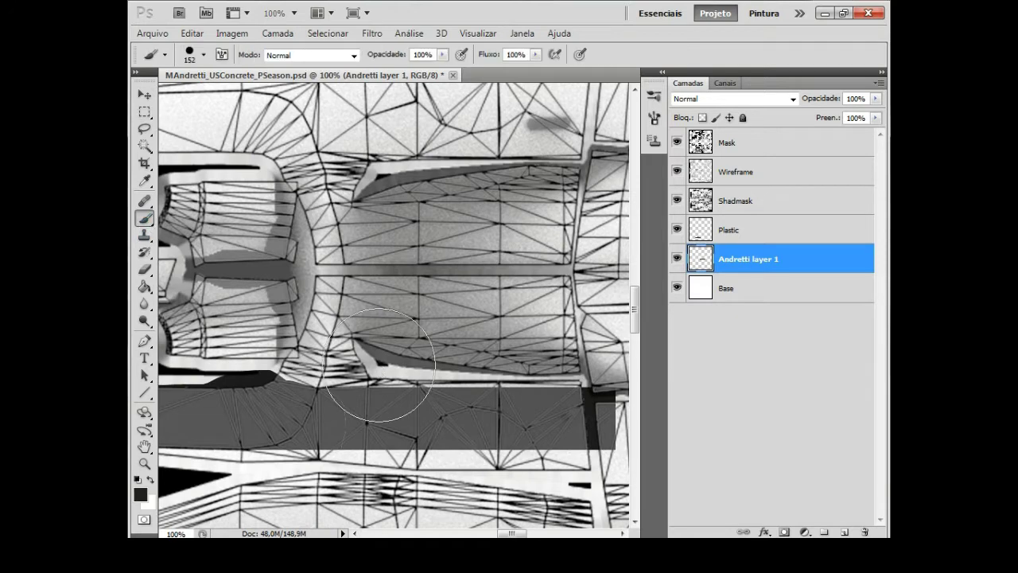
# - Lasso the middle panel and fill it with dark grey
pyautogui.moveTo(374, 326); pyautogui.dragTo(458, 328)
pyautogui.press('l')
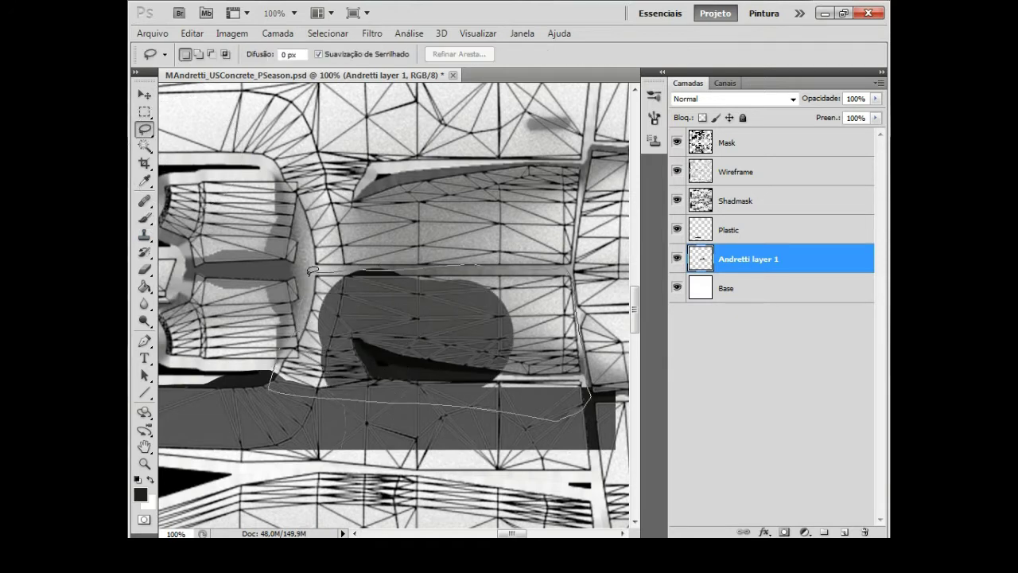
pyautogui.moveTo(311, 271); pyautogui.dragTo(311, 271)
pyautogui.hotkey('alt', 'BackSpace')
# - Select a rectangle beside the dark block, check the reference photo, and zoom to 50% on the nose
pyautogui.press('m')
pyautogui.scroll(-3, 418, 350)
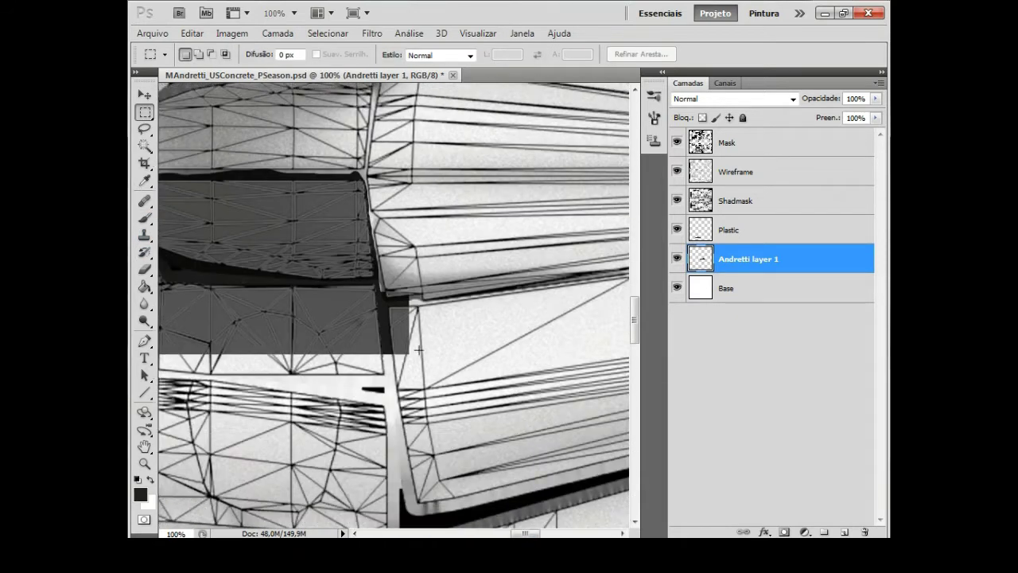
pyautogui.moveTo(385, 292); pyautogui.dragTo(420, 355)
pyautogui.hotkey('alt', 'Tab')
pyautogui.click(823, 8)
pyautogui.hotkey('ctrl', '-')
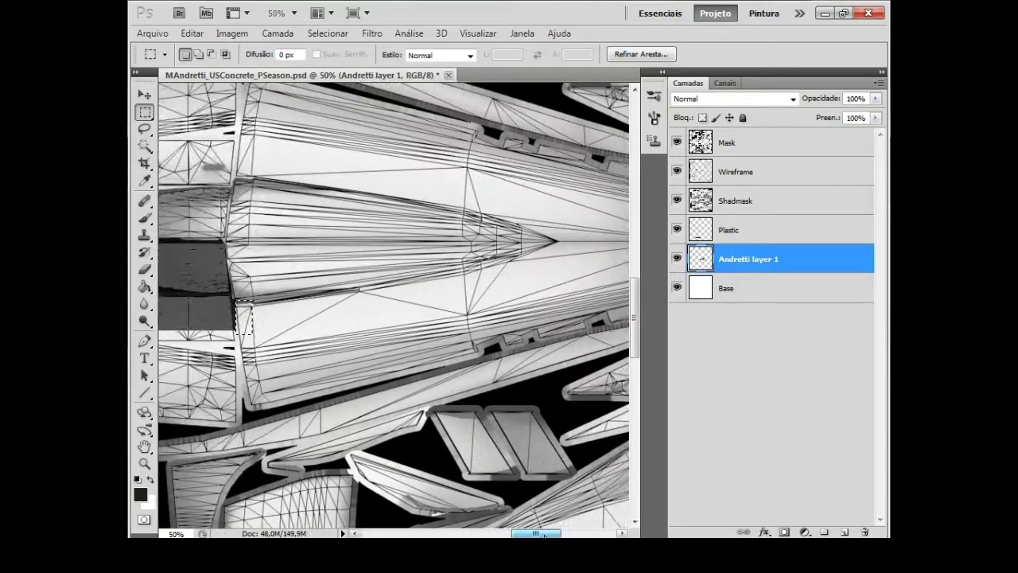
pyautogui.moveTo(544, 536); pyautogui.dragTo(550, 536)
# - Lasso a long tapered stripe along the nose and rotate the selection slightly to align it
pyautogui.press('l')
pyautogui.moveTo(179, 288); pyautogui.dragTo(169, 324)
pyautogui.press('g')
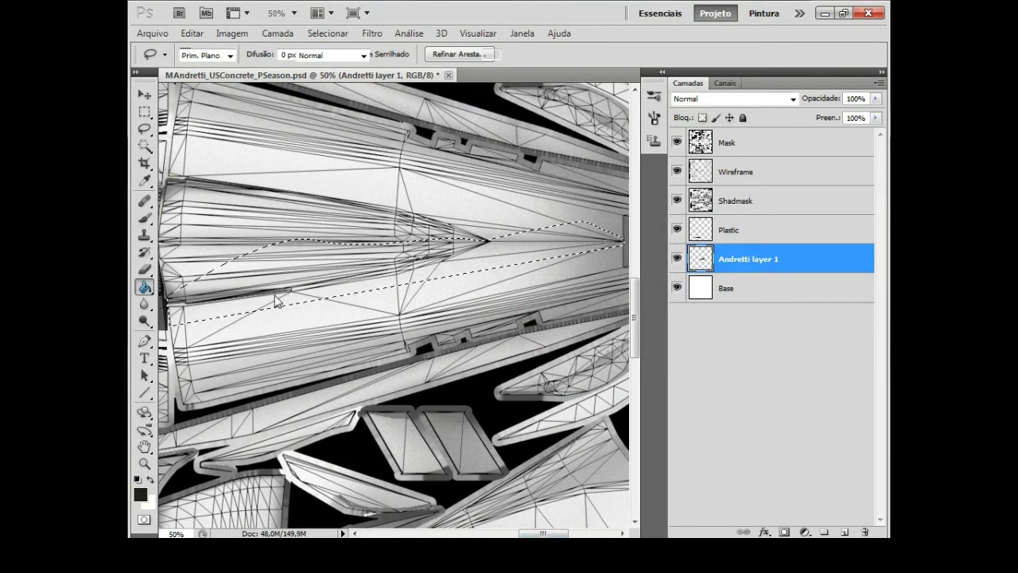
pyautogui.moveTo(544, 534); pyautogui.dragTo(549, 534)
pyautogui.hotkey('alt', 'Tab')
pyautogui.hotkey('alt', 'Tab')
pyautogui.hotkey('ctrl', 't')
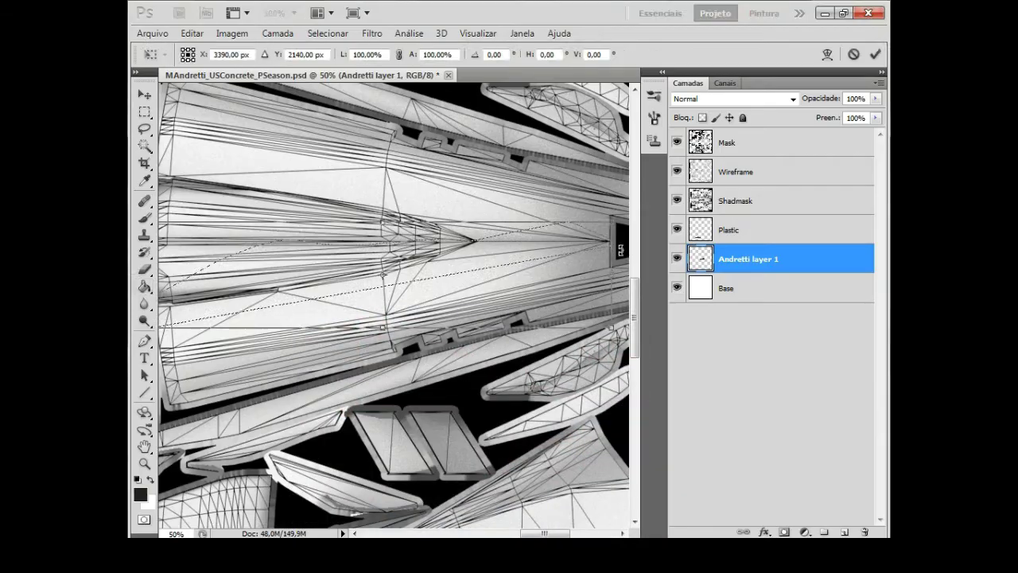
pyautogui.moveTo(620, 250); pyautogui.dragTo(620, 261)
pyautogui.press('Return')
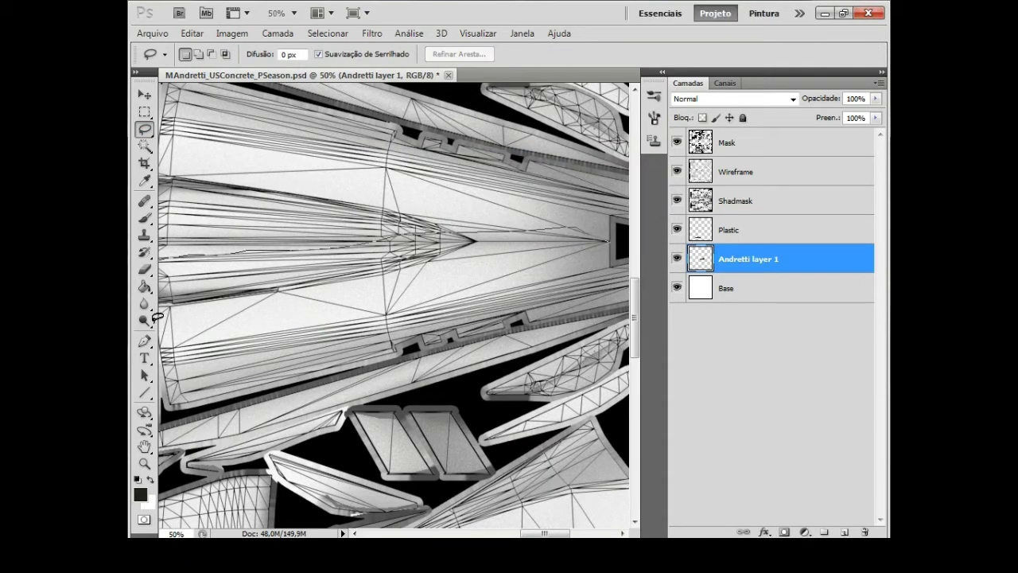
# - Fill the nose stripe selection with dark grey and deselect
pyautogui.moveTo(550, 534); pyautogui.dragTo(544, 534)
pyautogui.hotkey('alt', 'BackSpace')
pyautogui.hotkey('ctrl', 'd')
pyautogui.hscroll(-2, 353, 345)
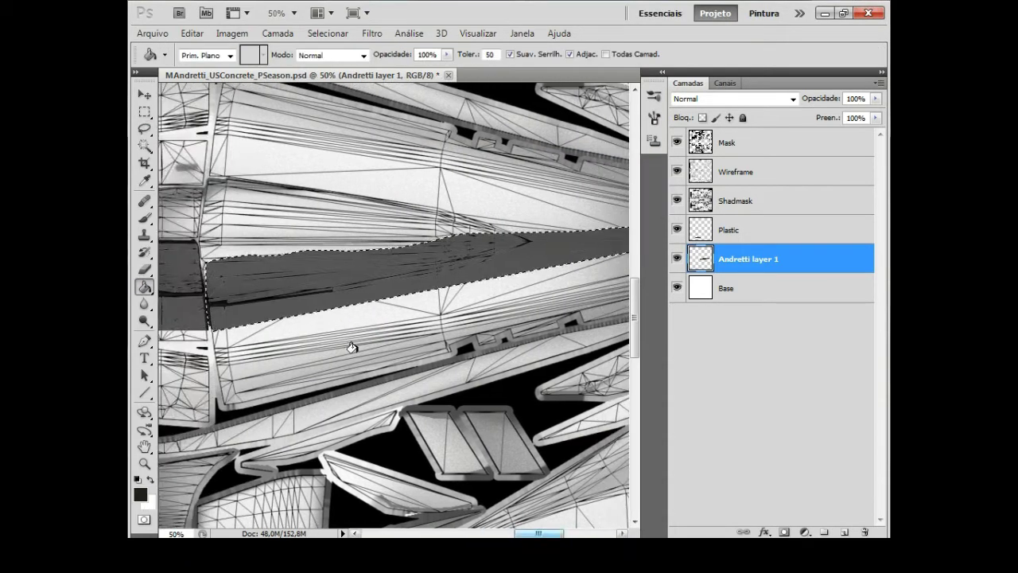
pyautogui.press('b')
# - Bring the left side of the nose into view and pick the Pen tool
pyautogui.moveTo(539, 534); pyautogui.dragTo(500, 534)
pyautogui.press('l')
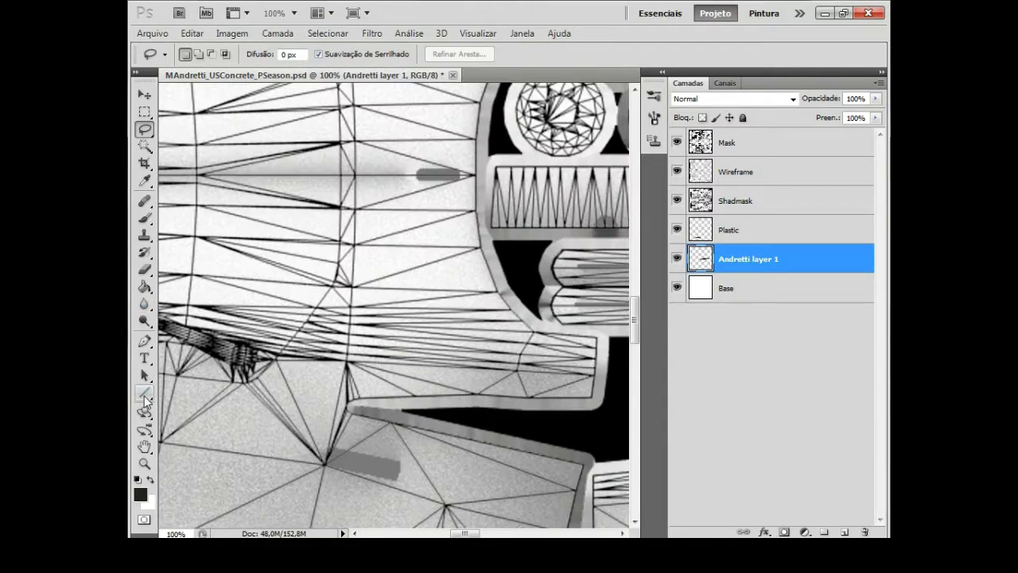
pyautogui.click(145, 402)
pyautogui.click(144, 342)
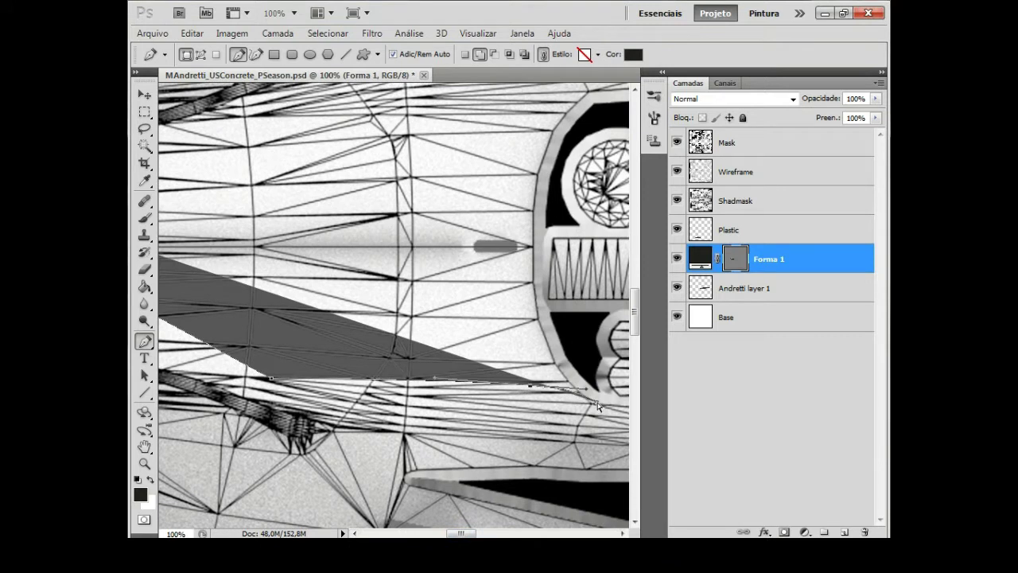
# - Pen-draw the grey wedge's corners, close it, then straighten its left edge and sharpen the lower-left corner
pyautogui.click(595, 404)
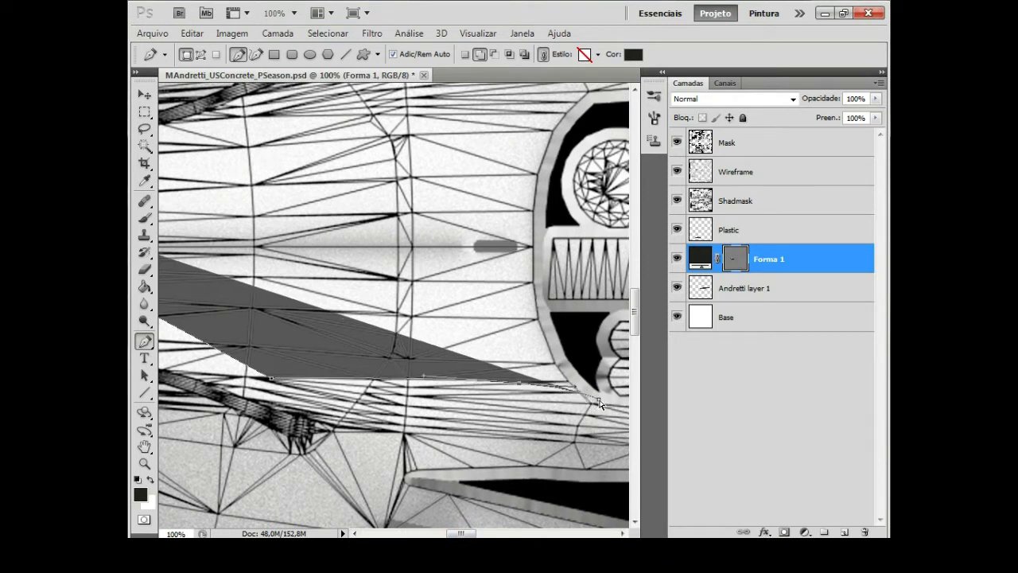
pyautogui.moveTo(600, 404); pyautogui.dragTo(576, 391)
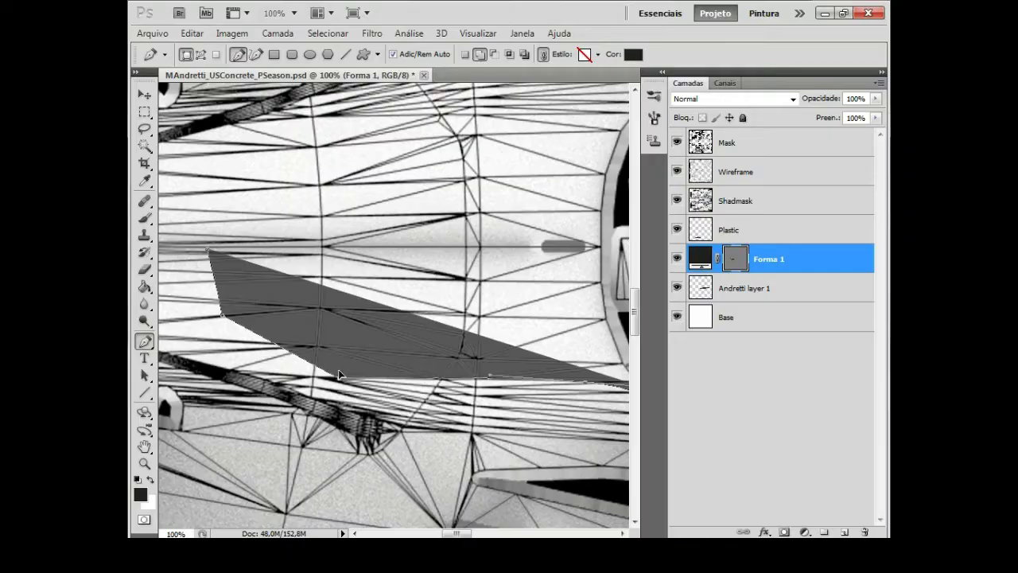
pyautogui.hscroll(-3, 363, 322)
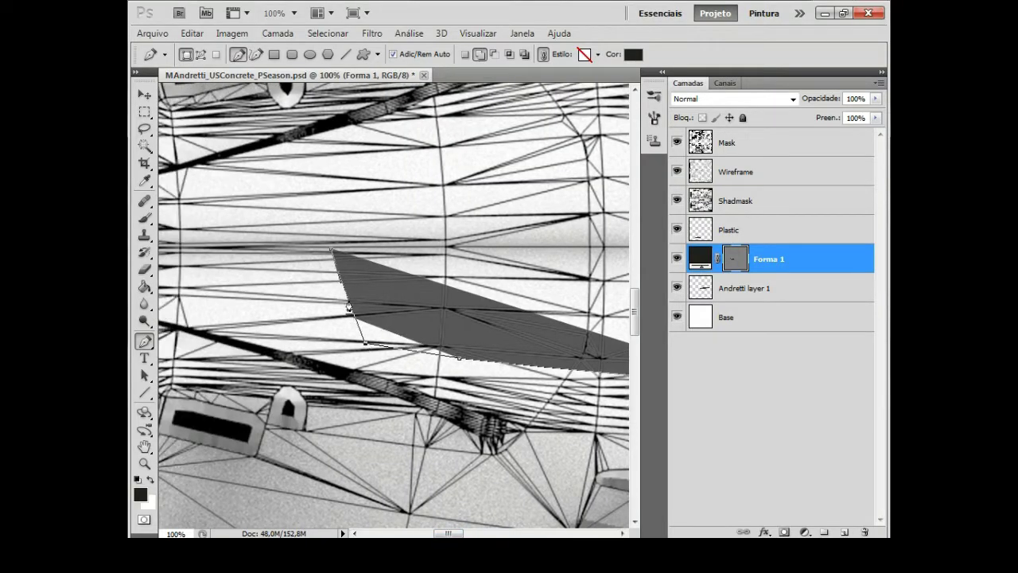
pyautogui.moveTo(348, 307); pyautogui.dragTo(381, 264)
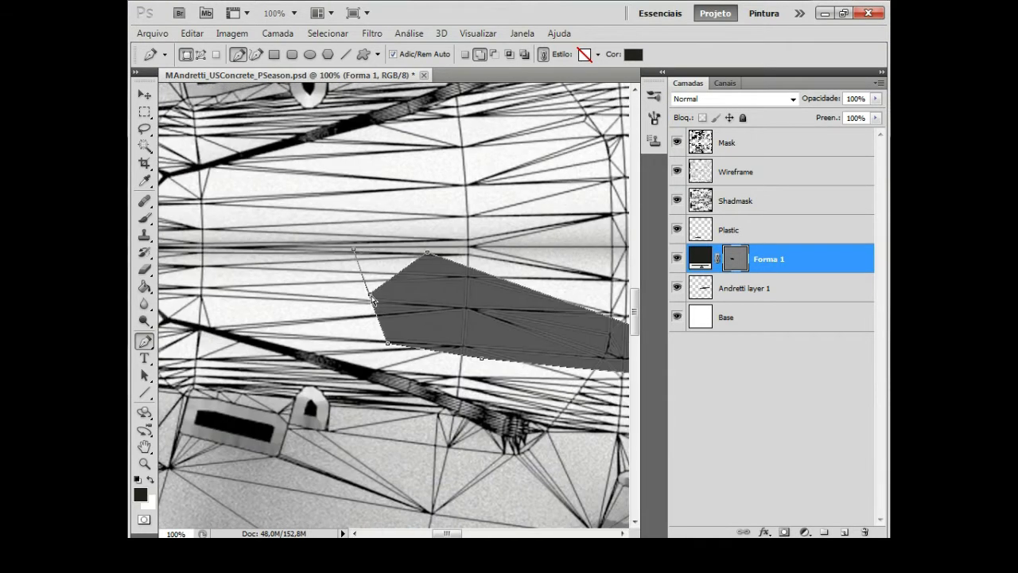
pyautogui.click(428, 253)
pyautogui.click(378, 308)
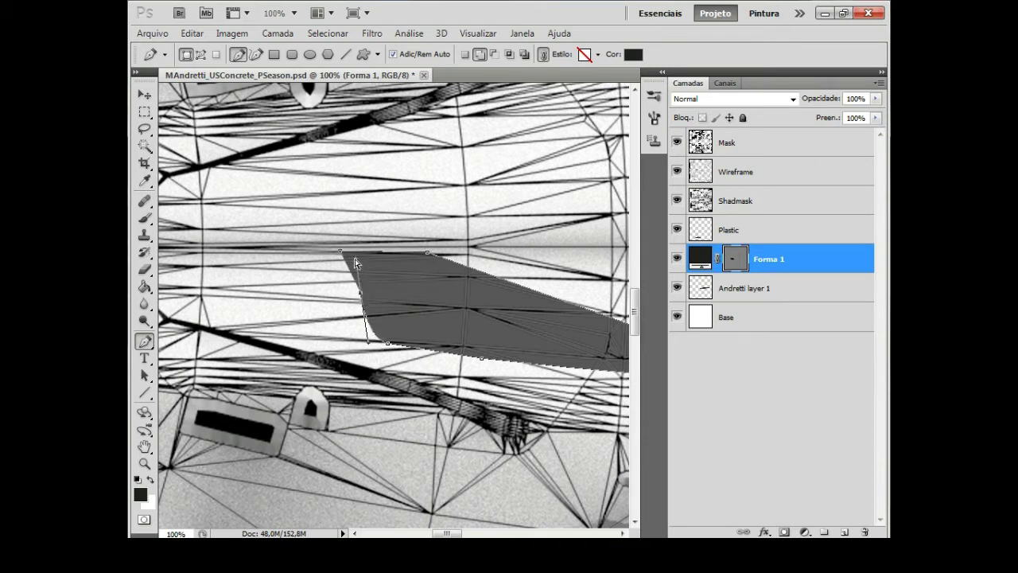
pyautogui.click(392, 346)
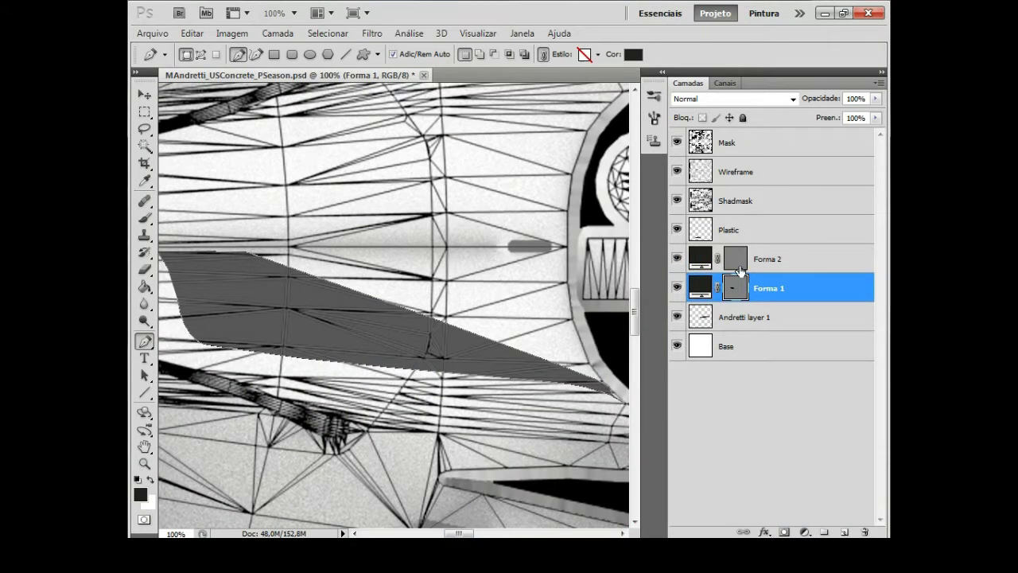
# - Use the shape layer's options, zoom to 100%, and cut out the mirrored upper copy of the wedge
pyautogui.hotkey('ctrl', '-')
pyautogui.hotkey('ctrl', '-')
pyautogui.rightClick(764, 259)
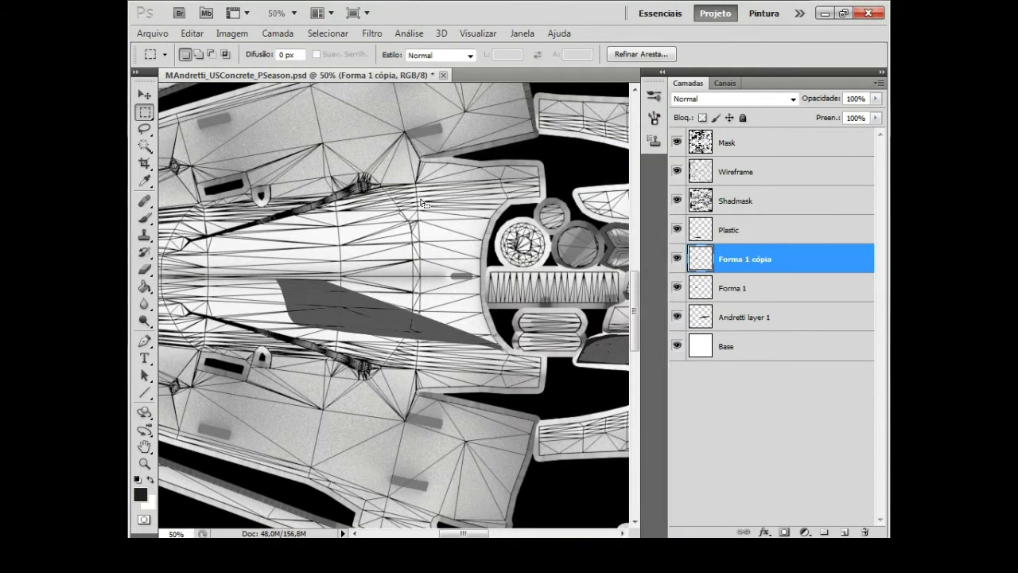
pyautogui.click(283, 13)
pyautogui.click(291, 61)
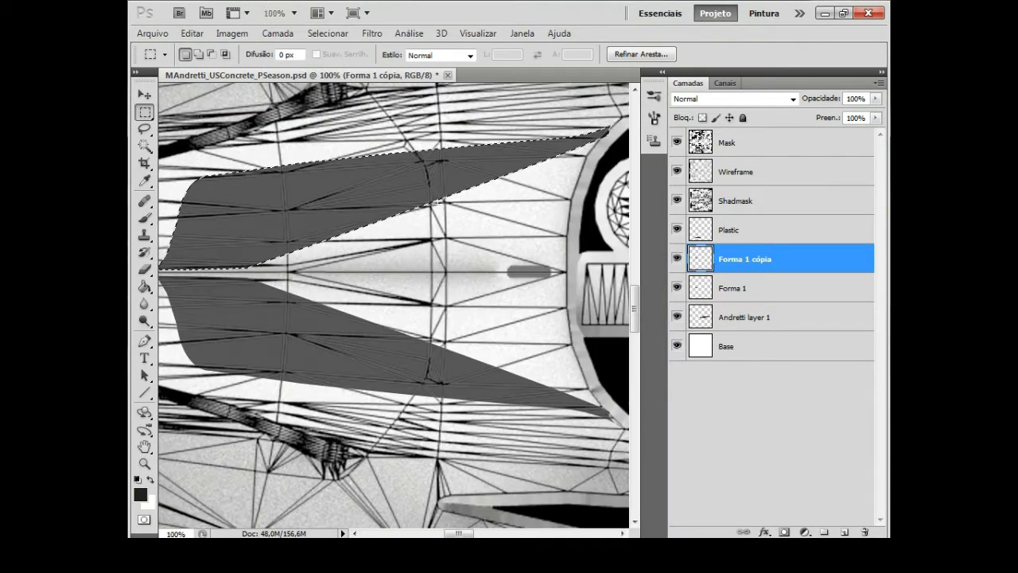
pyautogui.hotkey('ctrl', 'x')
# - Zoom to 200% on the wedge tip and pan to the lower right area
pyautogui.hscroll(3, 504, 422)
pyautogui.press('l')
pyautogui.click(291, 77)
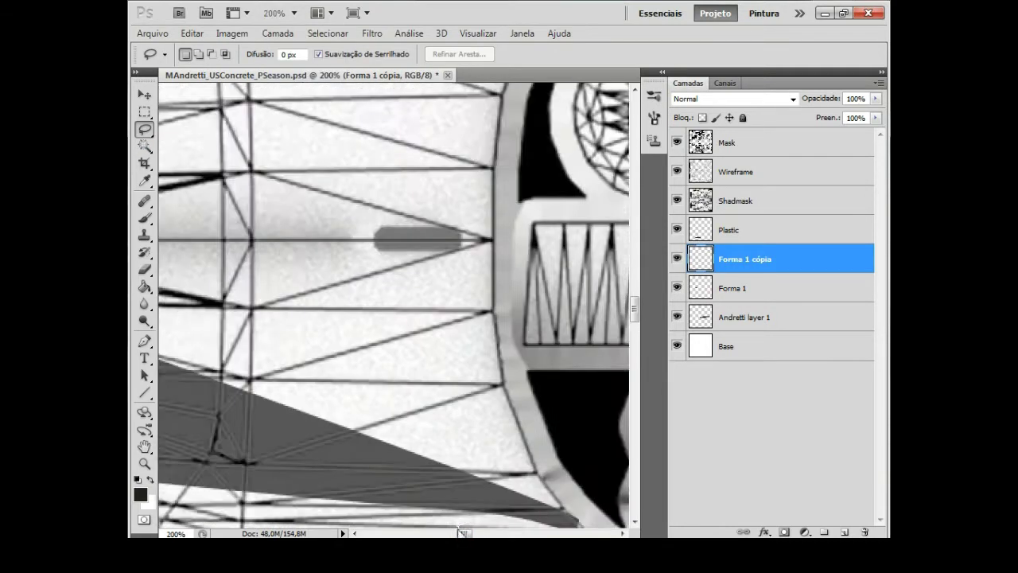
pyautogui.moveTo(612, 524); pyautogui.dragTo(470, 446)
pyautogui.press('g')
pyautogui.click(145, 129)
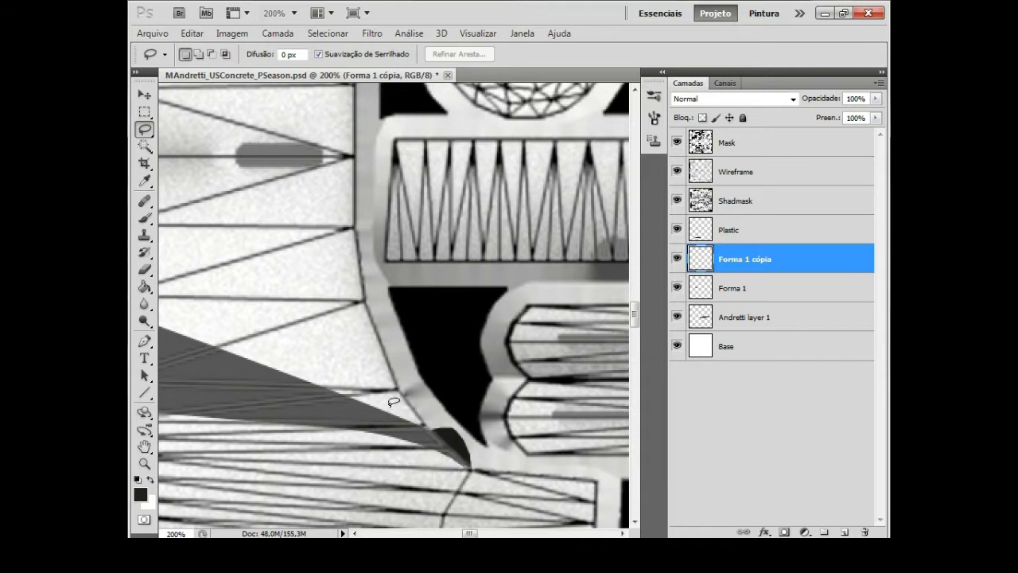
pyautogui.moveTo(460, 533); pyautogui.dragTo(432, 533)
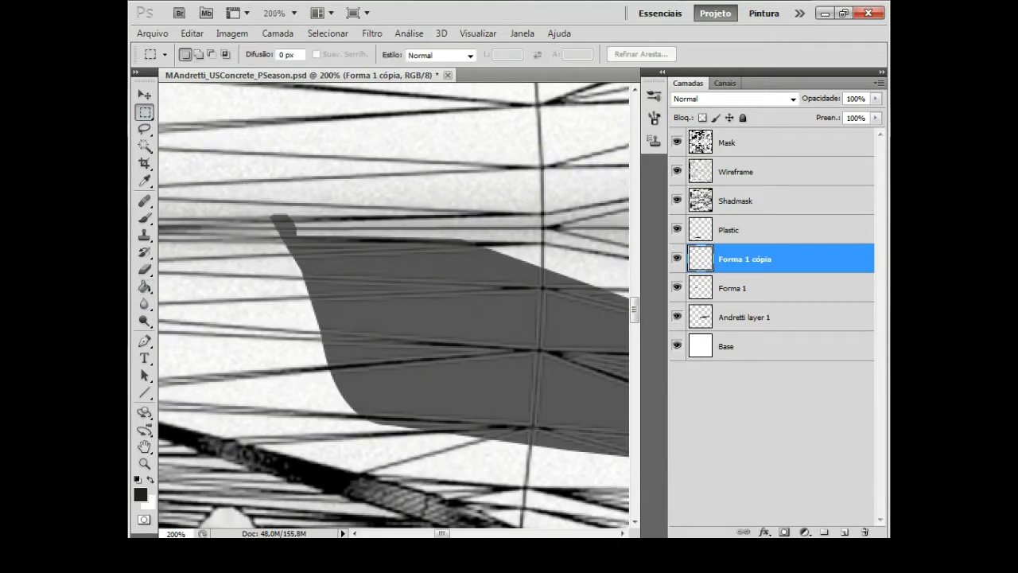
# - Set the brush size to 21
pyautogui.click(145, 216)
pyautogui.click(204, 55)
pyautogui.click(178, 97)
pyautogui.click(318, 272)
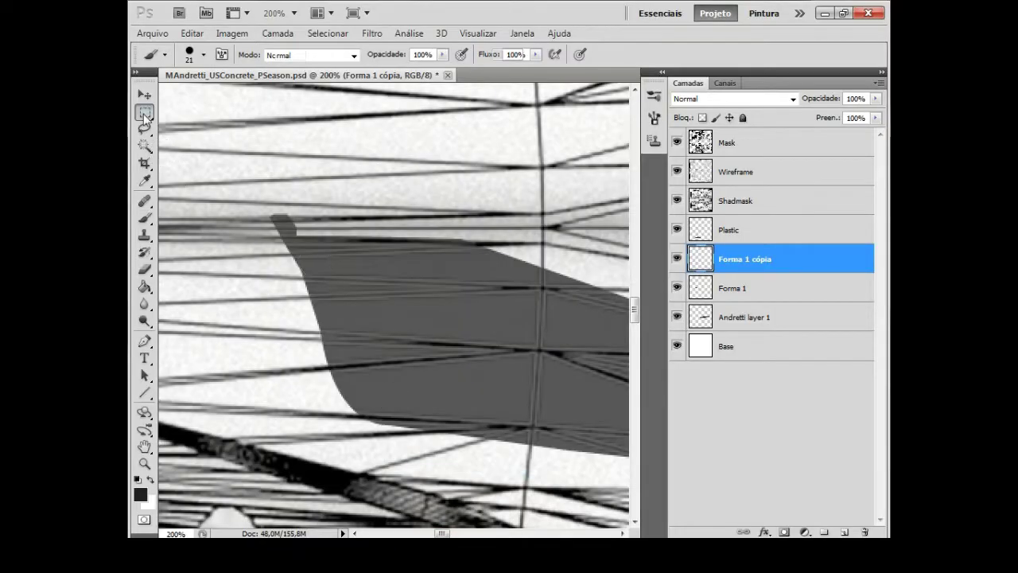
pyautogui.click(144, 114)
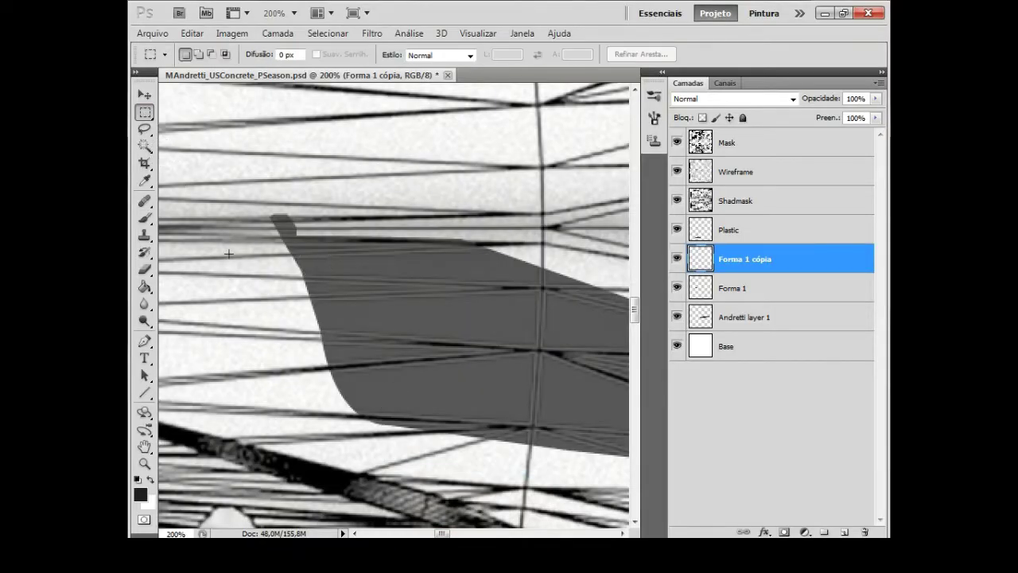
# - Try drawing new Pen shapes along the wedge edge, undoing and restoring one
pyautogui.press('p')
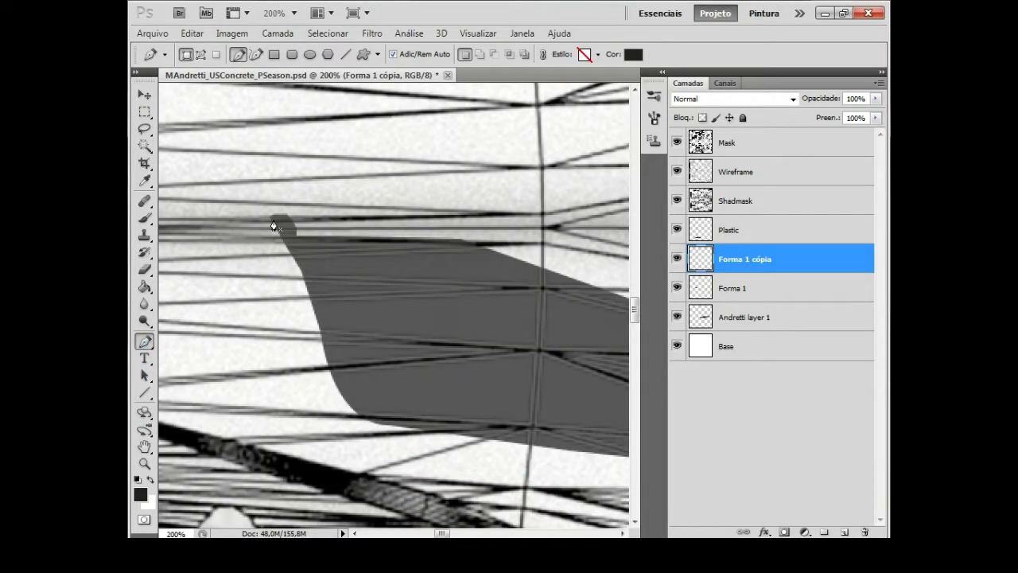
pyautogui.click(271, 215)
pyautogui.click(326, 357)
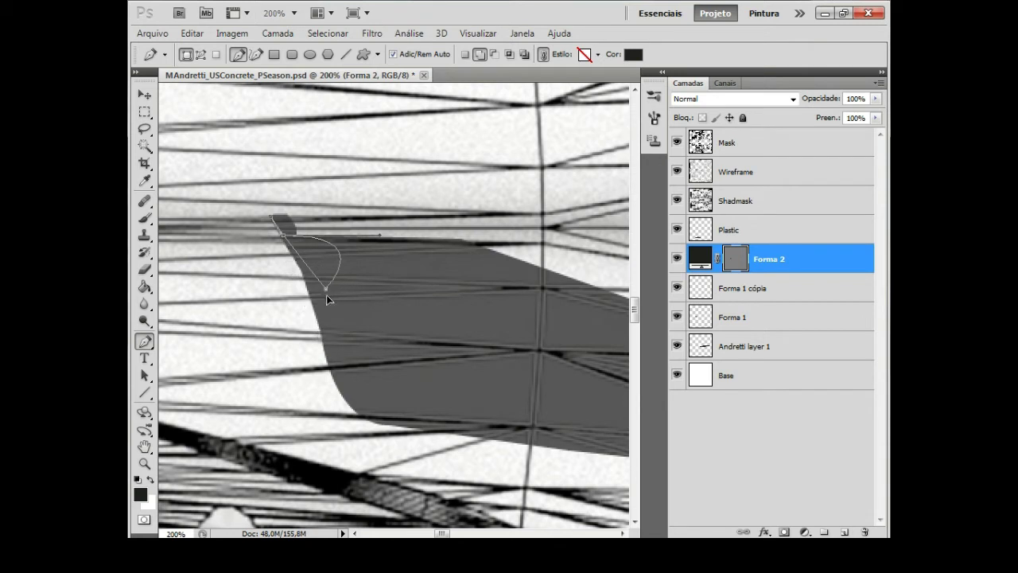
pyautogui.press('Return')
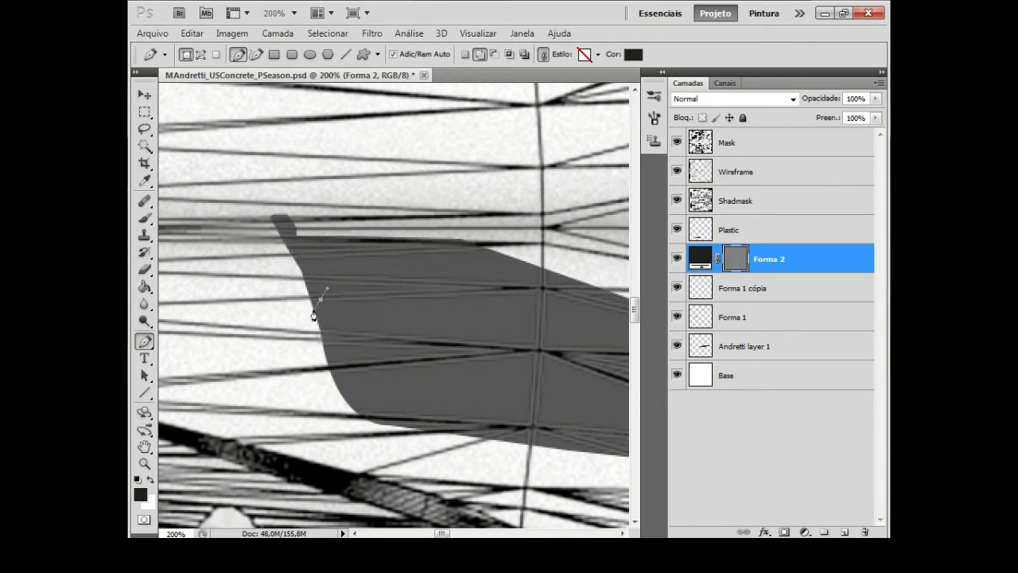
pyautogui.moveTo(314, 312); pyautogui.dragTo(320, 336)
pyautogui.press('BackSpace')
pyautogui.press('BackSpace')
pyautogui.hotkey('ctrl', 'z')
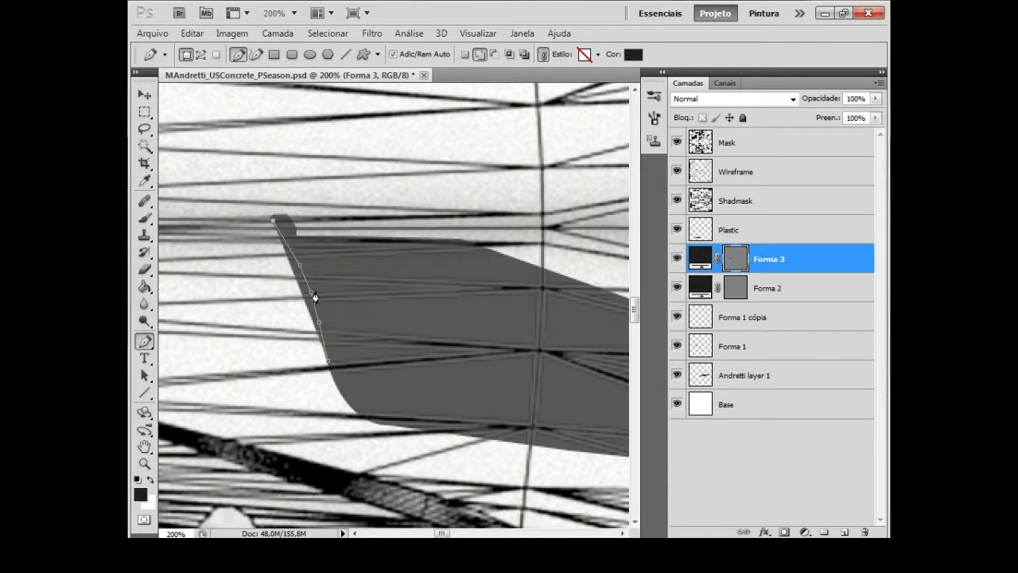
pyautogui.click(479, 56)
# - Delete the trial shape layers Forma 2 and Forma 3, deselect, and zoom out to 25%
pyautogui.press('BackSpace')
pyautogui.press('Return')
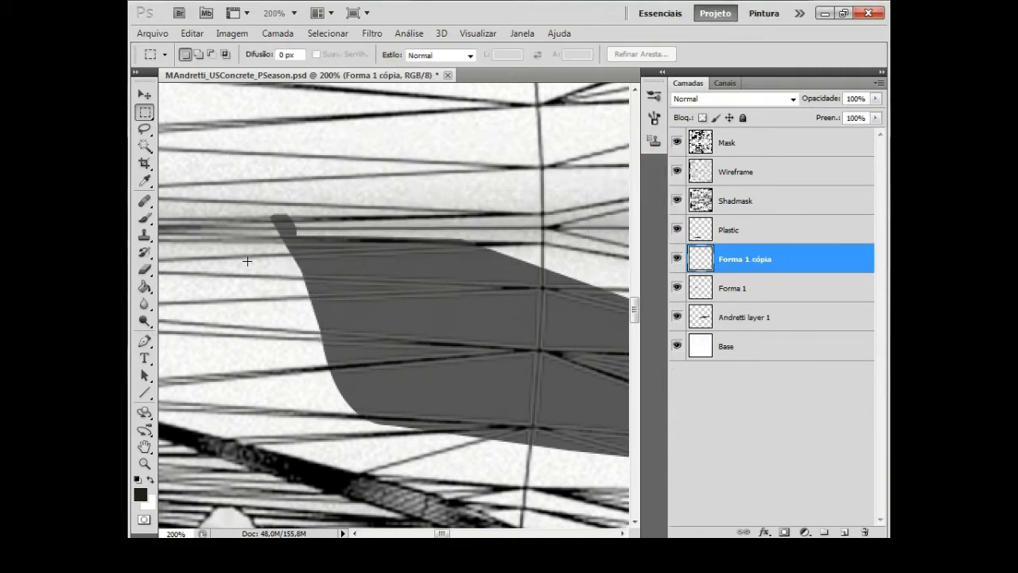
pyautogui.press('b')
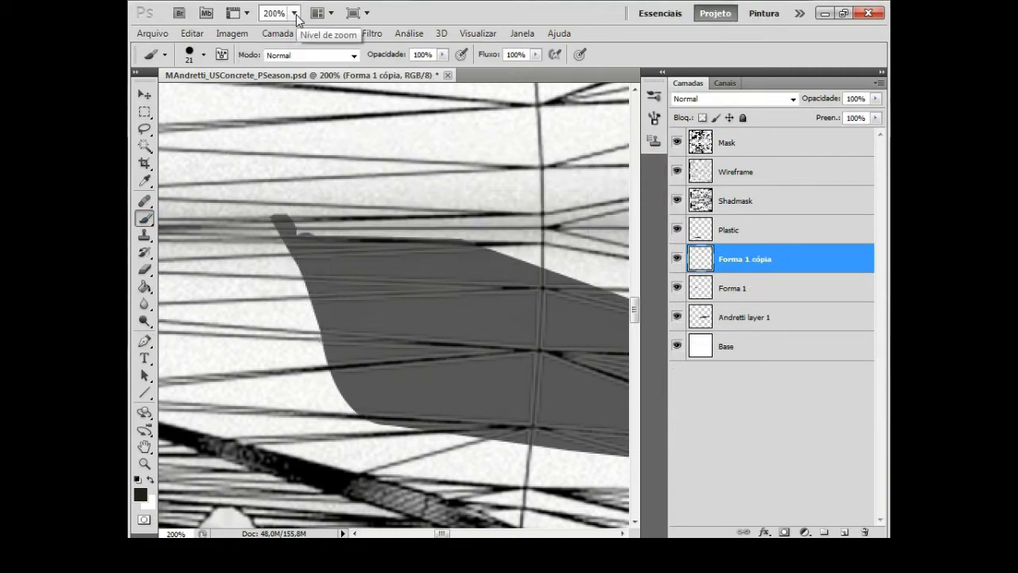
pyautogui.press('l')
pyautogui.hotkey('ctrl', 'd')
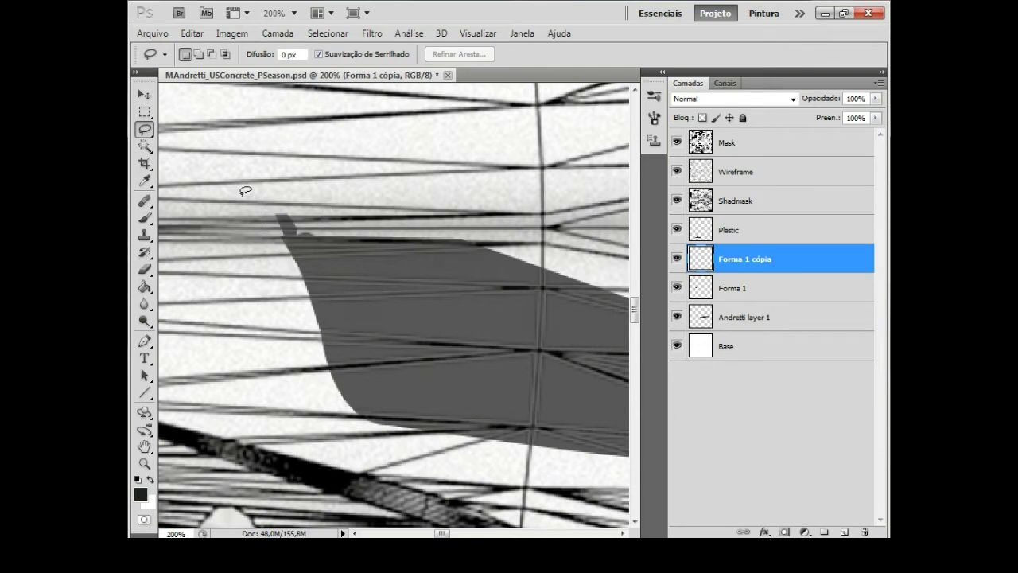
pyautogui.click(294, 13)
pyautogui.click(290, 32)
pyautogui.rightClick(756, 258)
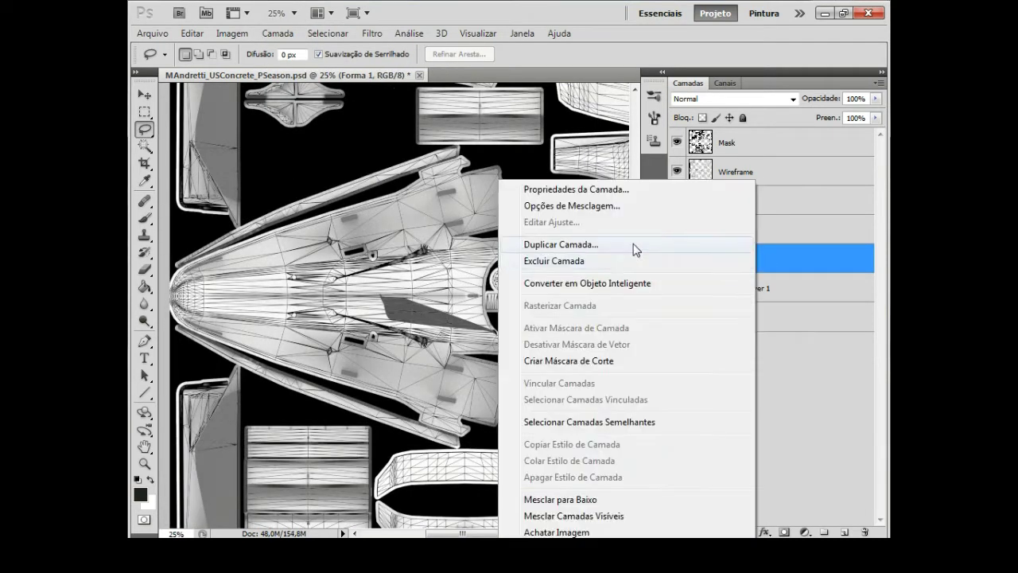
# - Select the white gap in the nose and merge Forma 1 cópia down into Forma 1
pyautogui.press('Escape')
pyautogui.hotkey('ctrl', 'z')
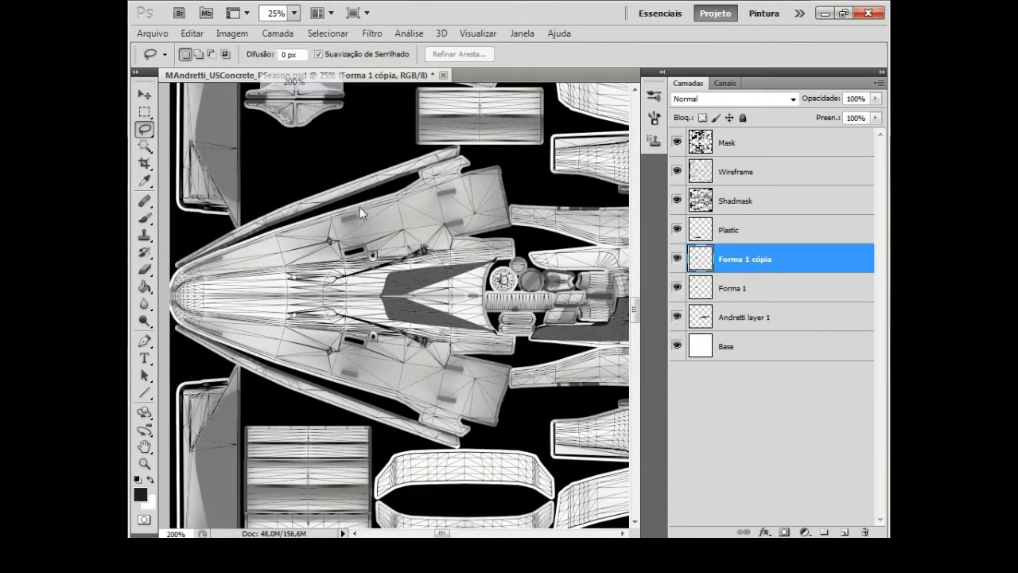
pyautogui.press('m')
pyautogui.hotkey('ctrl', '+')
pyautogui.hotkey('ctrl', '+')
pyautogui.hotkey('ctrl', '+')
pyautogui.click(734, 288)
pyautogui.moveTo(226, 168); pyautogui.dragTo(532, 236)
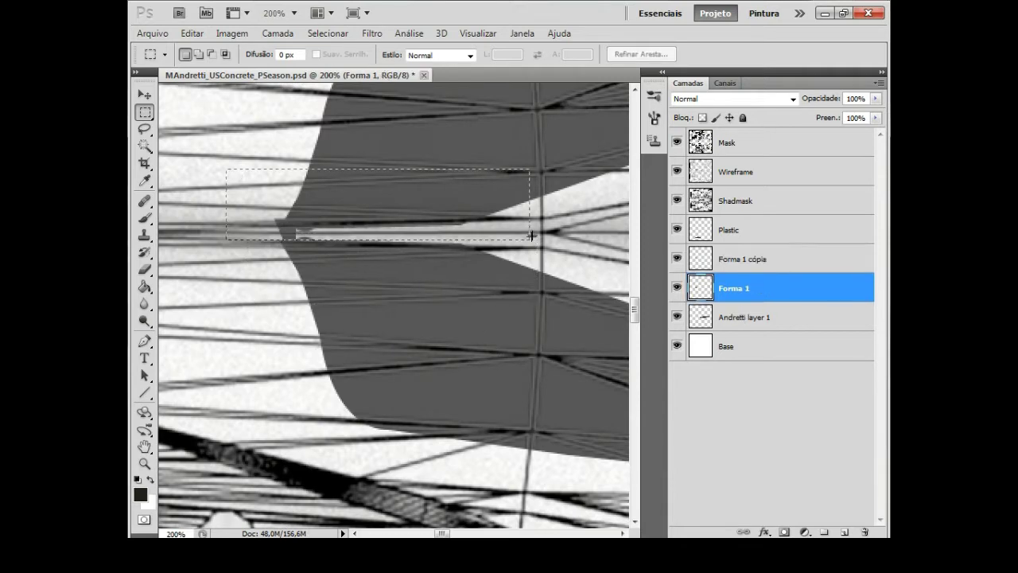
pyautogui.click(750, 268)
pyautogui.hotkey('ctrl', 'e')
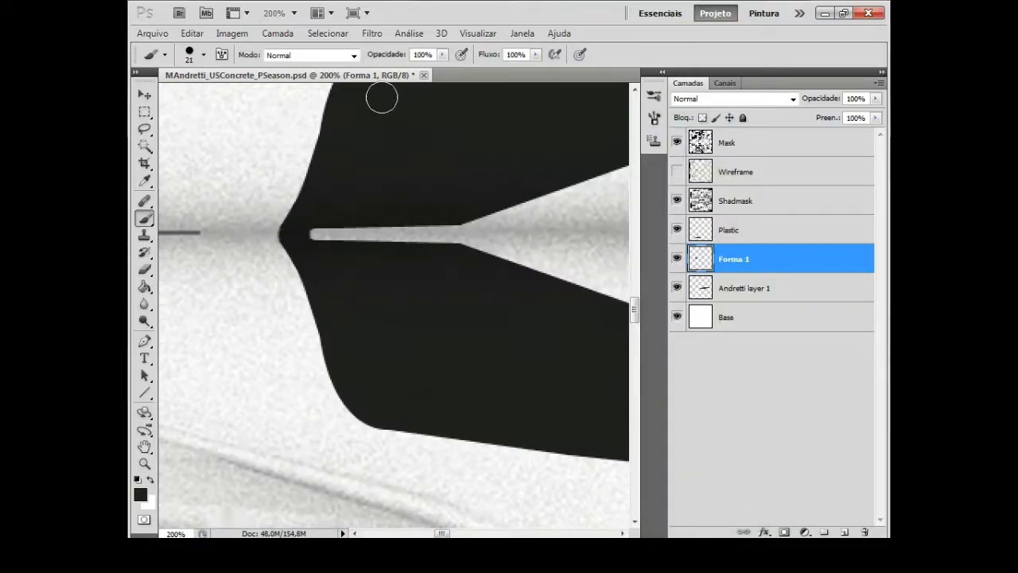
# - At 50% zoom, brush the remaining white nose area black, then set zoom to 10%
pyautogui.click(293, 13)
pyautogui.click(296, 45)
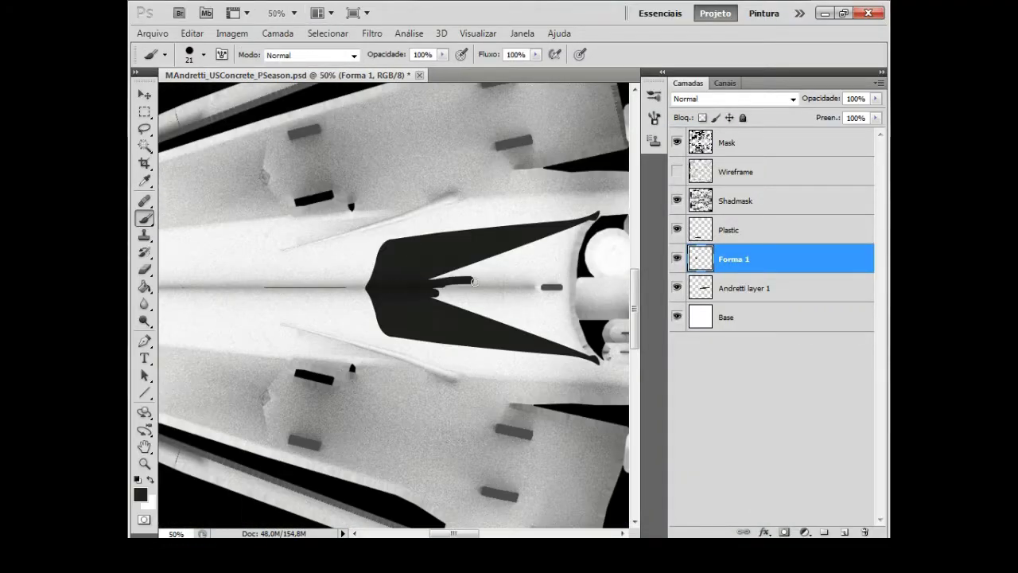
pyautogui.moveTo(585, 227)
pyautogui.mouseDown()
pyautogui.moveTo(517, 276)
pyautogui.moveTo(567, 259)
pyautogui.mouseUp()
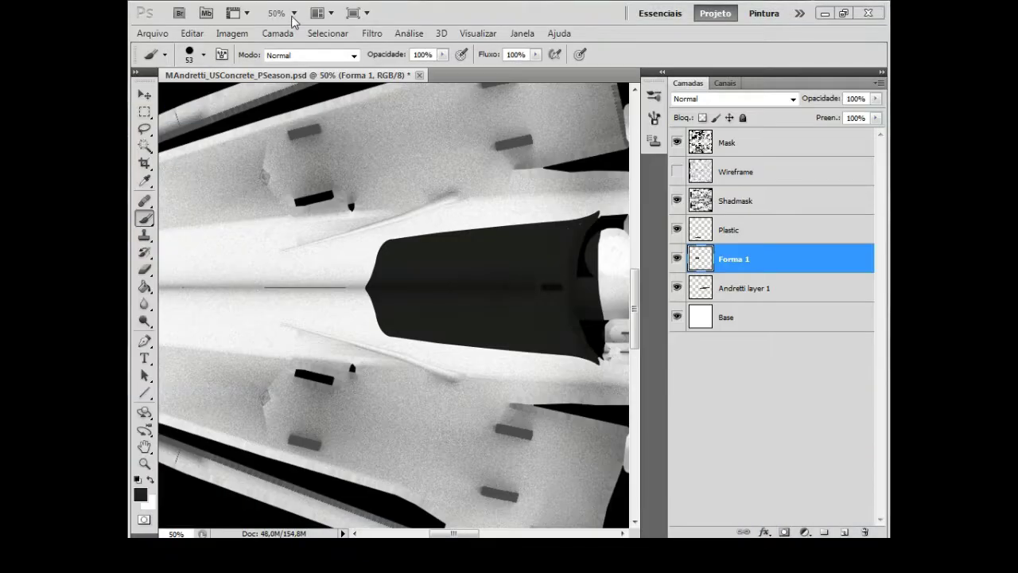
pyautogui.click(294, 13)
pyautogui.doubleClick(277, 13)
pyautogui.write('10')
pyautogui.click(151, 33)
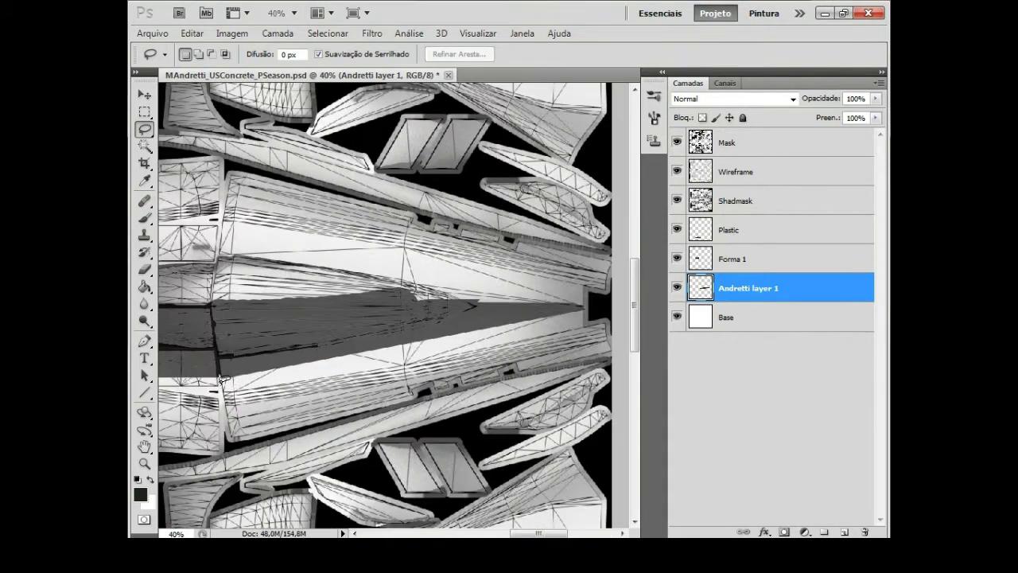
# - Reload the livery texture through Blender's Image menu so the new black paint appears
pyautogui.press('b')
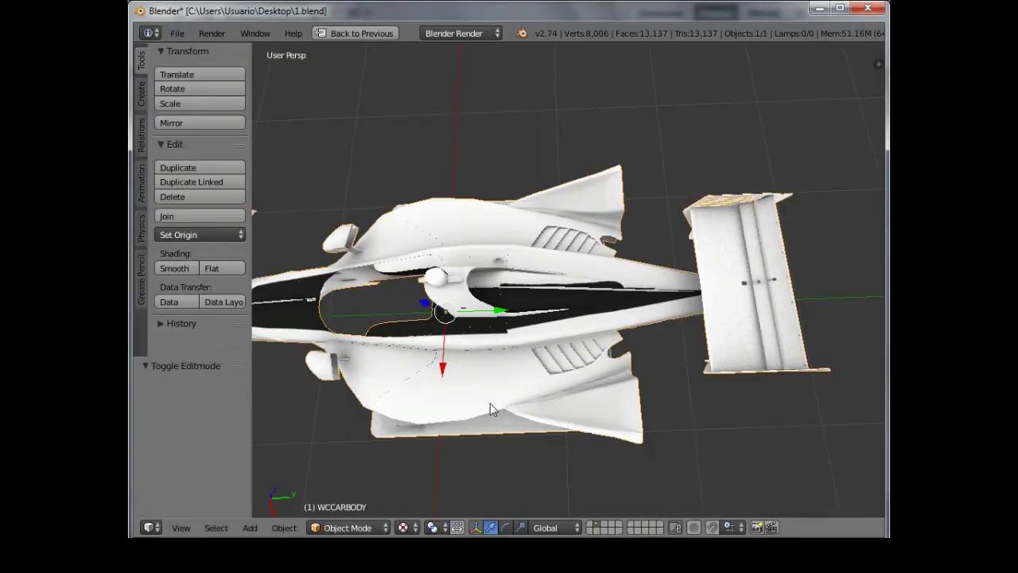
pyautogui.click(562, 480)
pyautogui.click(594, 388)
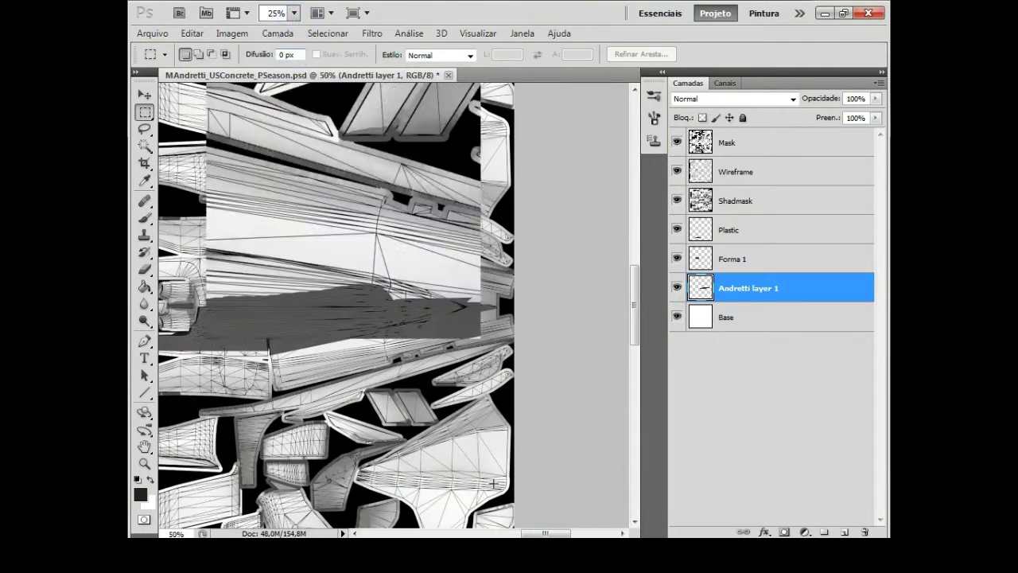
# - Lasso the lower dark band, then drop that selection
pyautogui.scroll(3, 197, 380)
pyautogui.press('l')
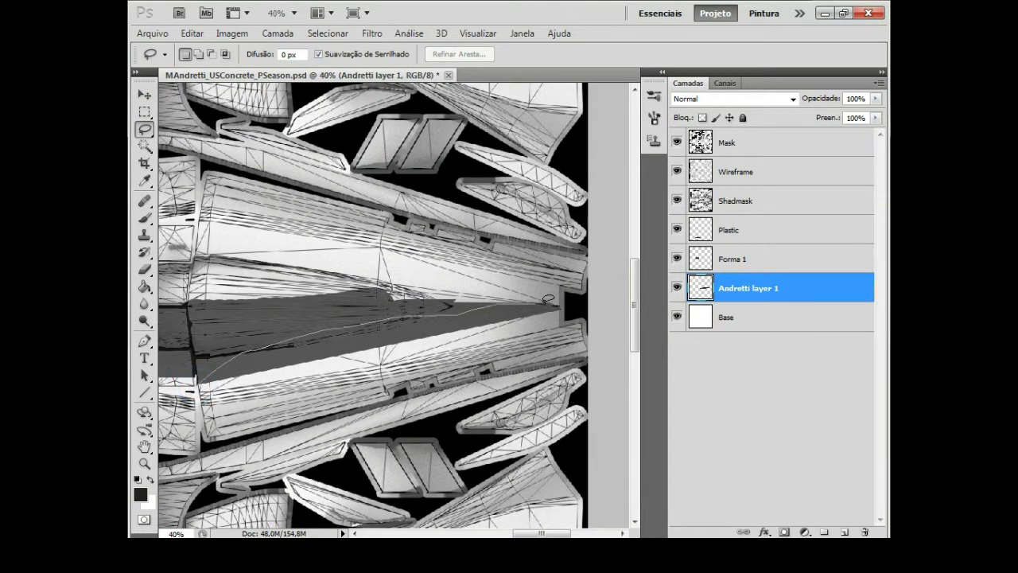
pyautogui.moveTo(443, 332)
pyautogui.mouseDown()
pyautogui.moveTo(561, 312)
pyautogui.moveTo(199, 379)
pyautogui.mouseUp()
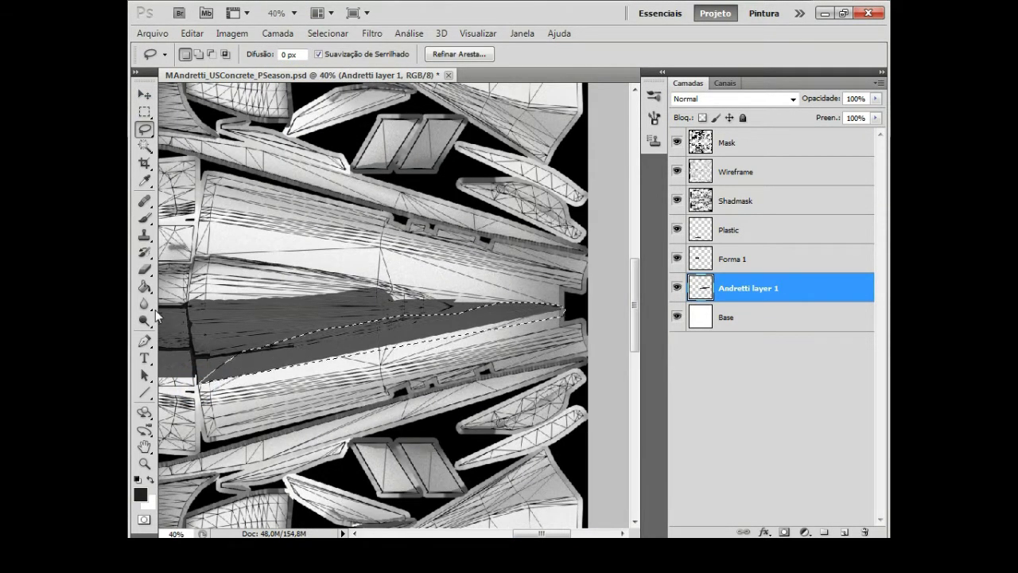
pyautogui.press('b')
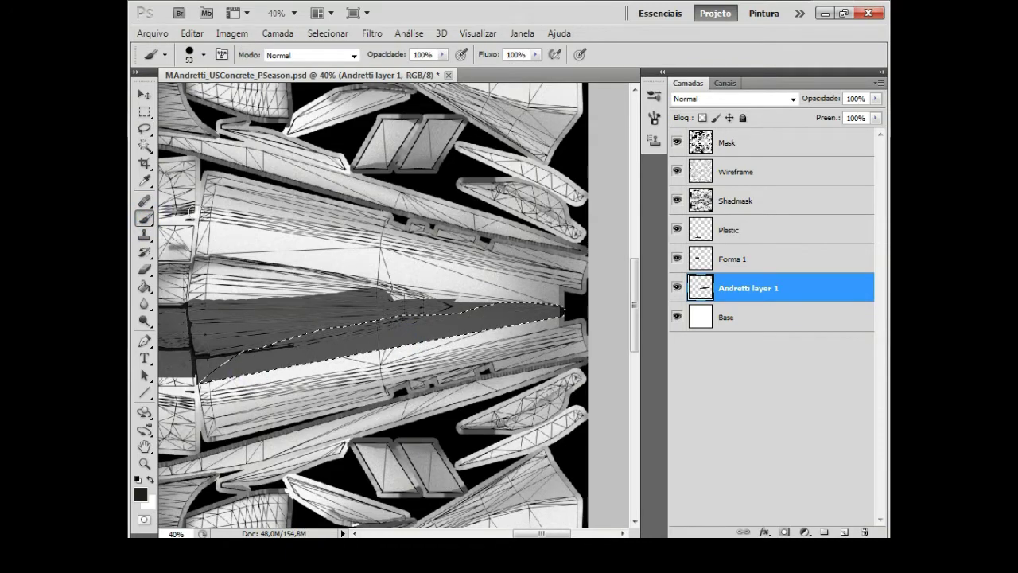
pyautogui.press('m')
pyautogui.click(318, 182)
# - Paint the lower side strip black with the brush
pyautogui.scroll(-5, 465, 438)
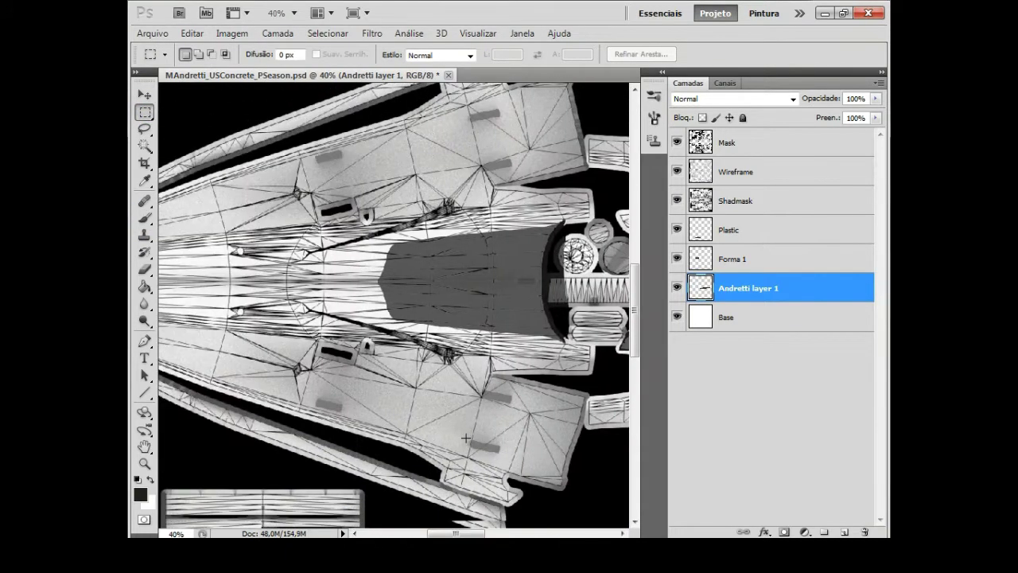
pyautogui.scroll(-3, 466, 438)
pyautogui.press('l')
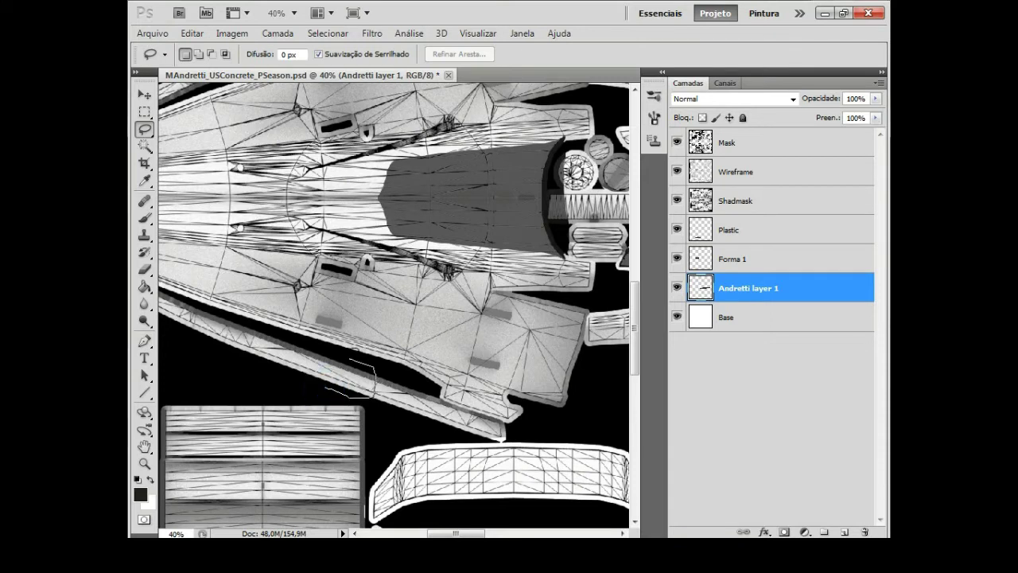
pyautogui.moveTo(325, 388); pyautogui.dragTo(343, 390)
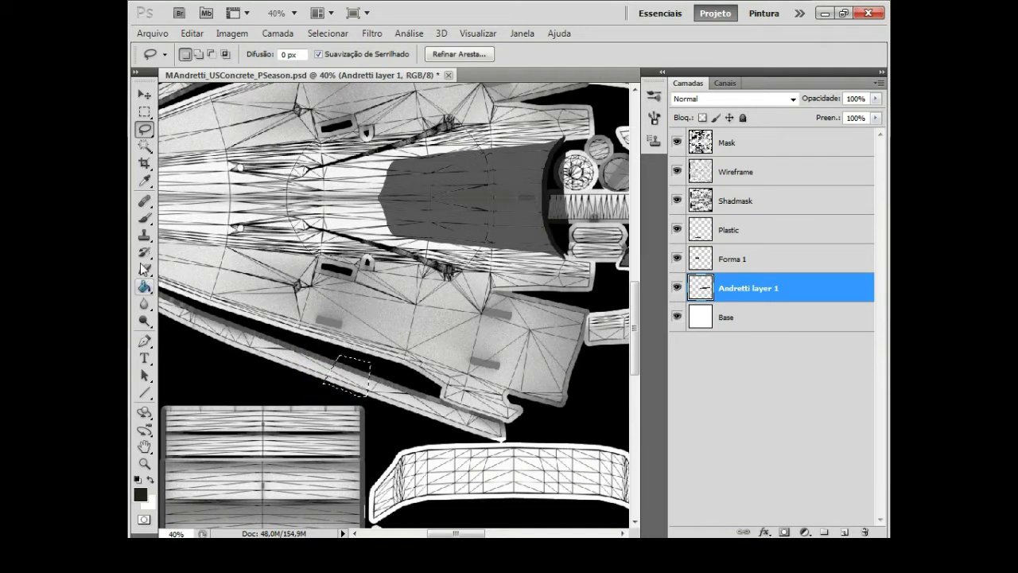
pyautogui.hotkey('ctrl', 'd')
pyautogui.press('b')
pyautogui.moveTo(330, 367); pyautogui.dragTo(480, 425)
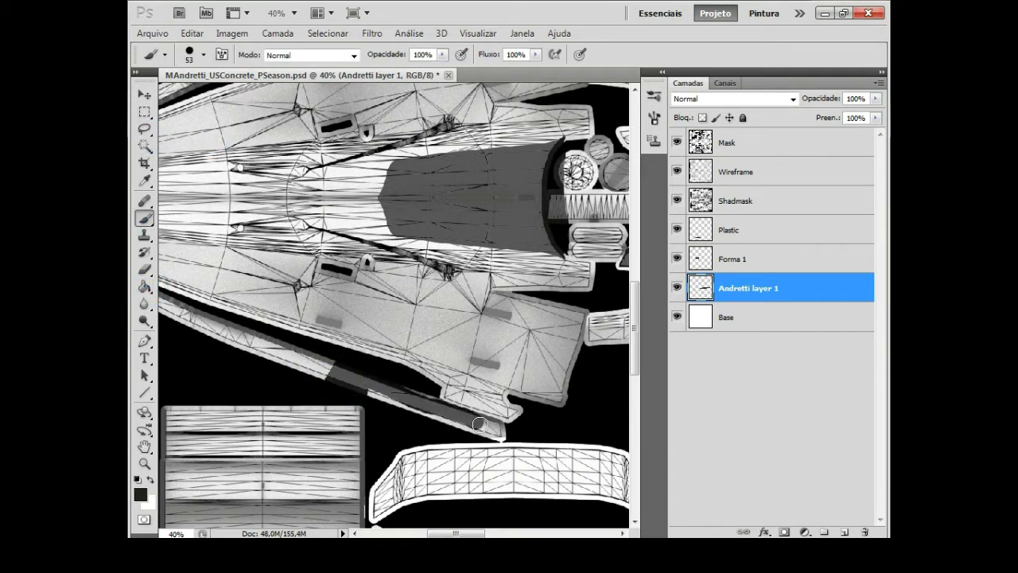
# - Save the texture and reload it on the Blender model
pyautogui.moveTo(276, 13); pyautogui.dragTo(255, 13)
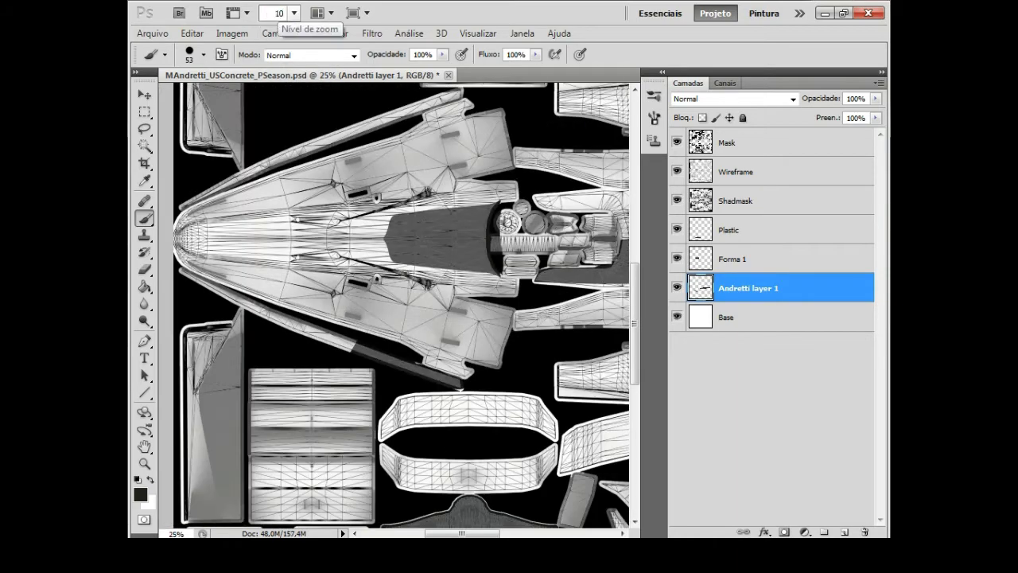
pyautogui.click(152, 33)
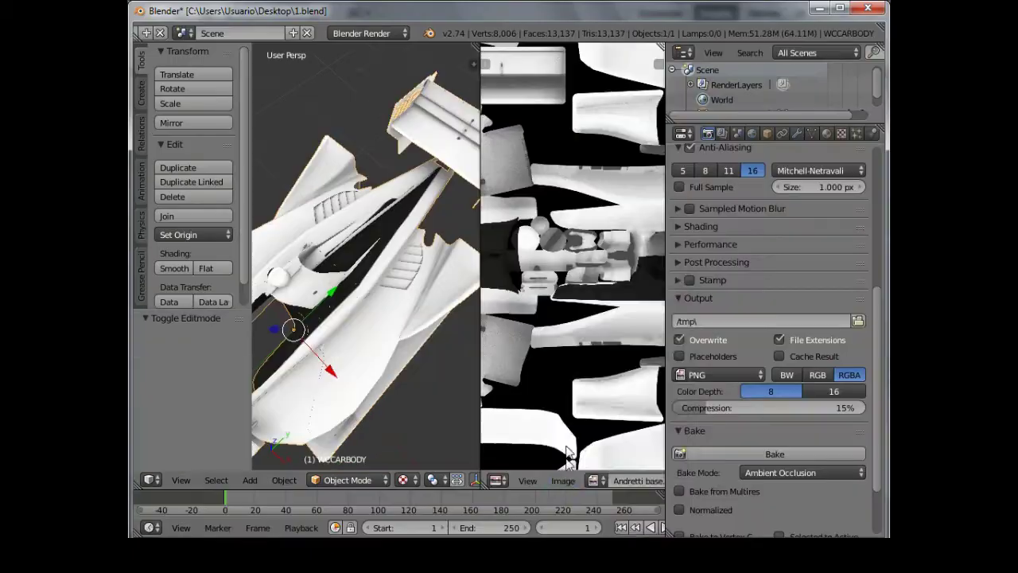
pyautogui.click(564, 480)
pyautogui.click(593, 389)
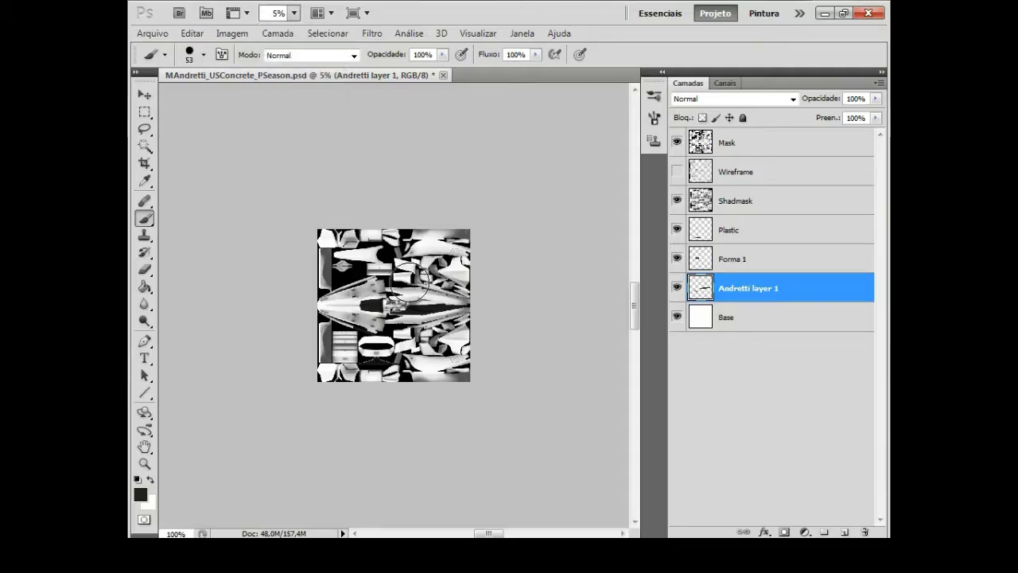
# - Zoom to 100%, start outlining the side band, then set zoom to 40%
pyautogui.click(286, 69)
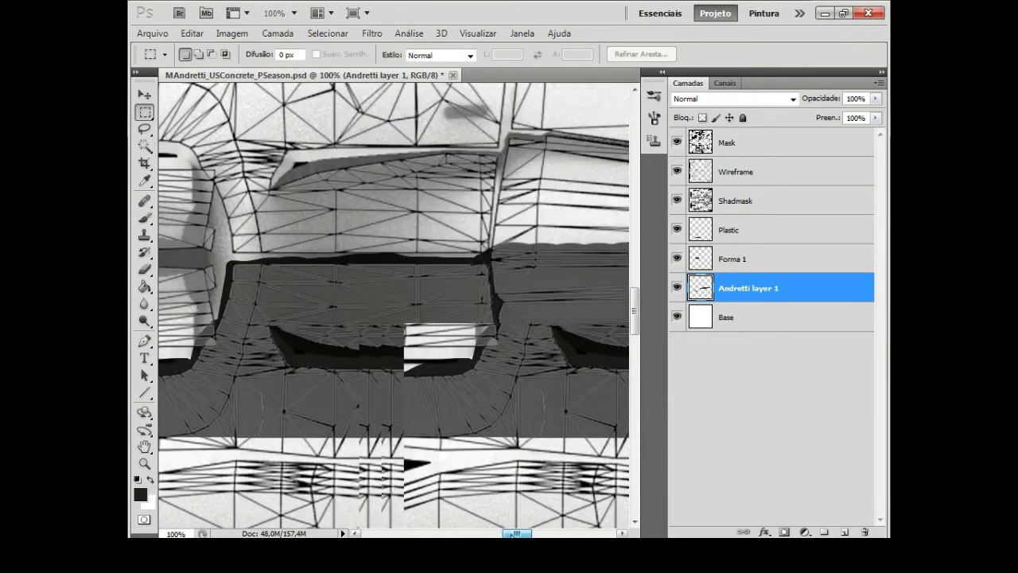
pyautogui.press('l')
pyautogui.moveTo(215, 438); pyautogui.dragTo(408, 449)
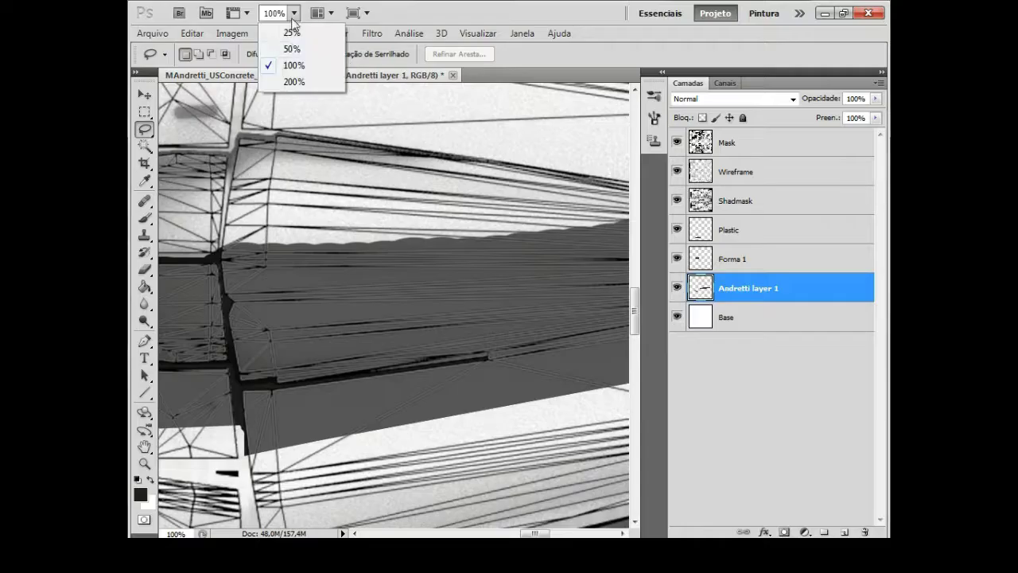
pyautogui.click(291, 49)
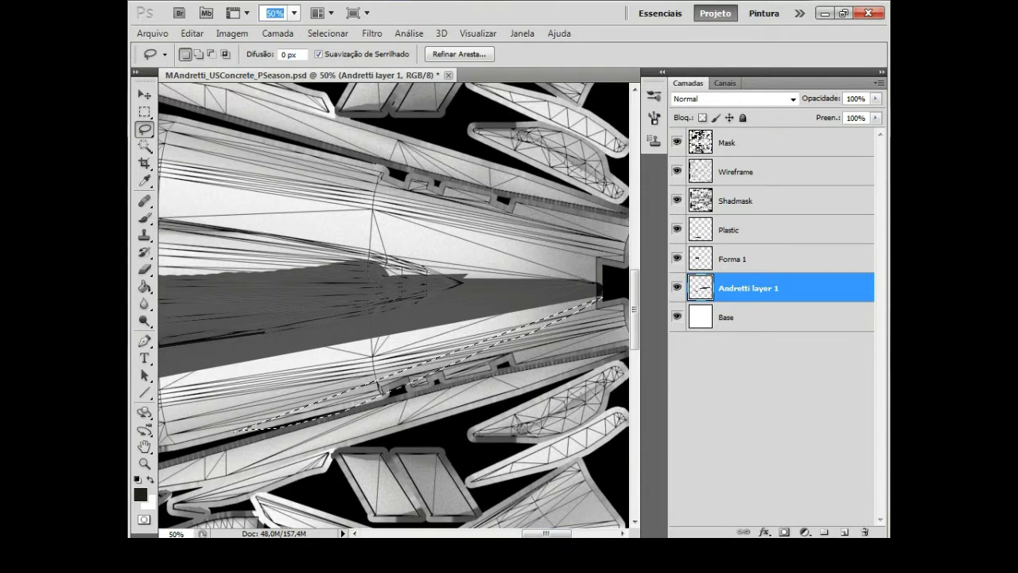
pyautogui.write('40')
pyautogui.press('Return')
pyautogui.click(559, 296)
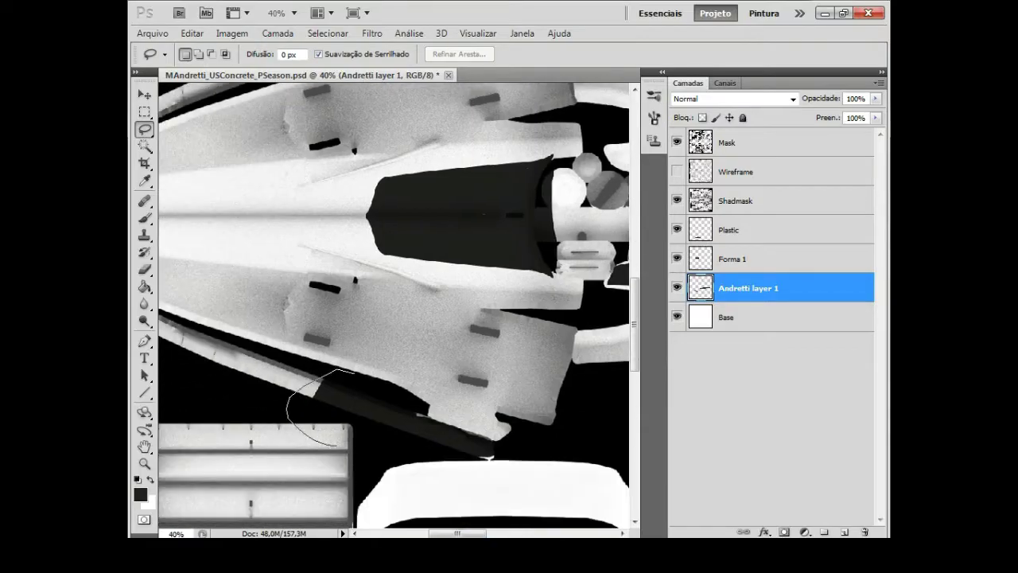
# - Switch to the Move tool, zoom out, and check the texture options in Blender
pyautogui.click(144, 94)
pyautogui.press('m')
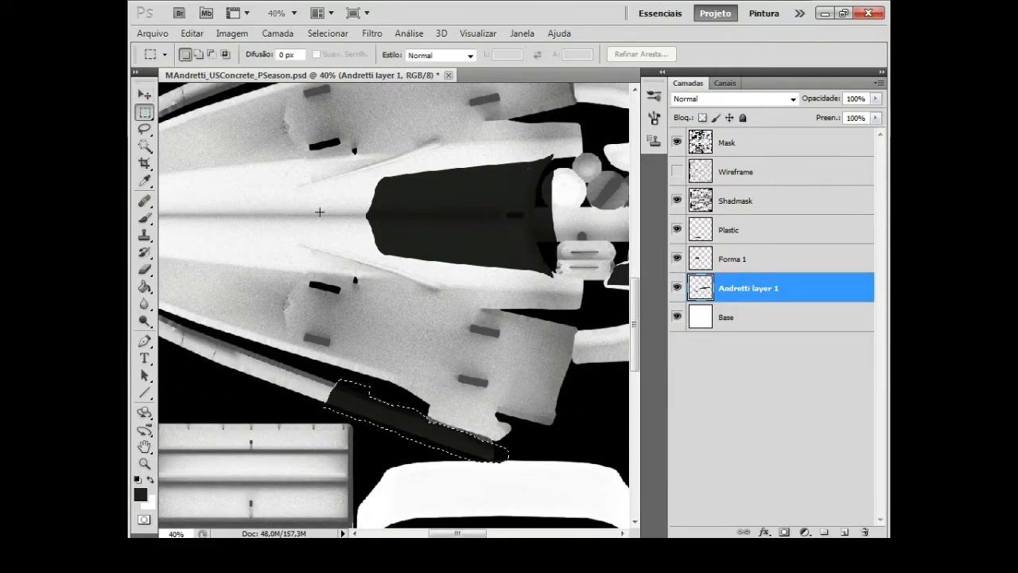
pyautogui.hotkey('ctrl', '-')
pyautogui.hotkey('ctrl', '-')
pyautogui.hotkey('ctrl', '-')
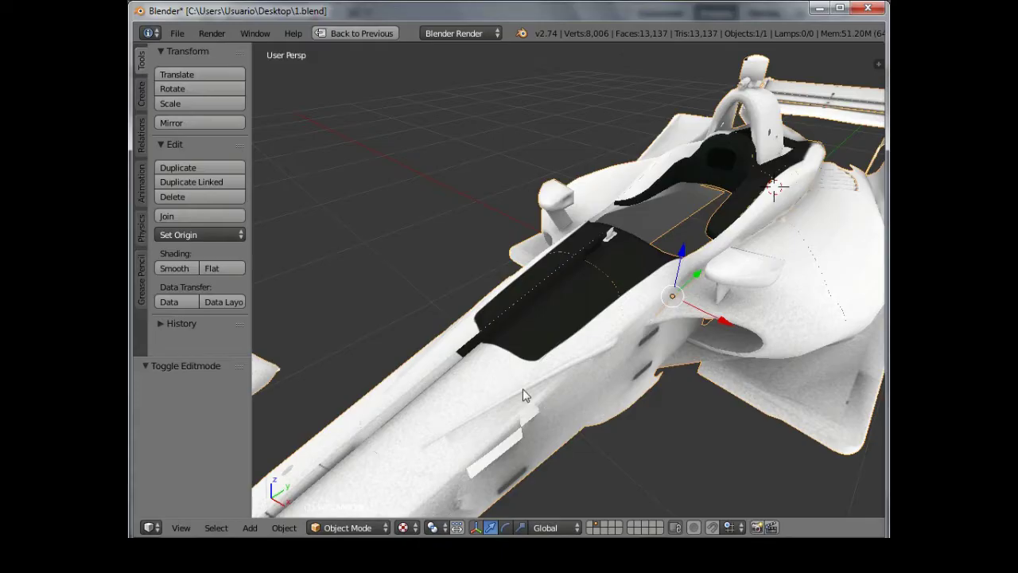
pyautogui.click(562, 481)
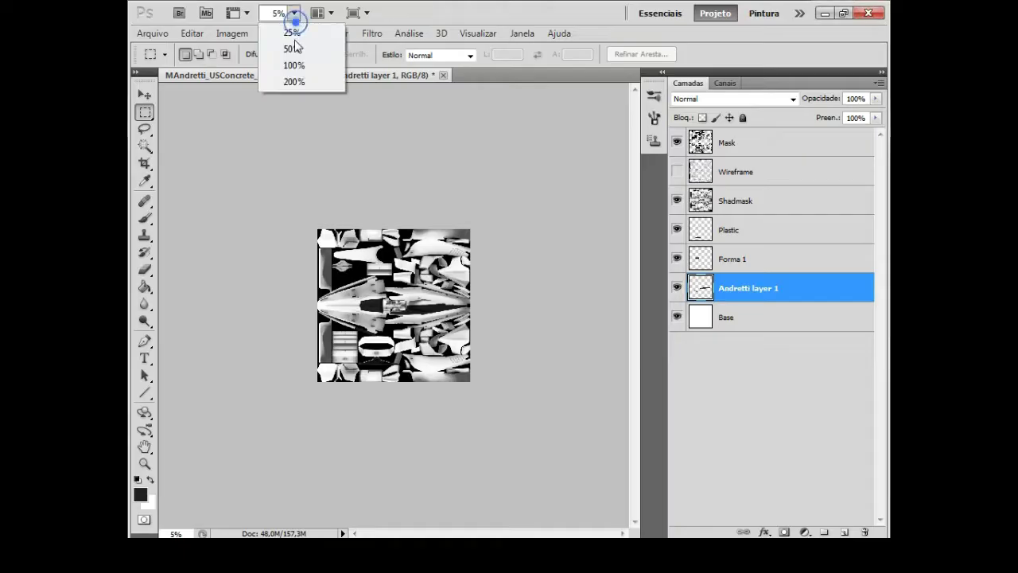
pyautogui.press('v')
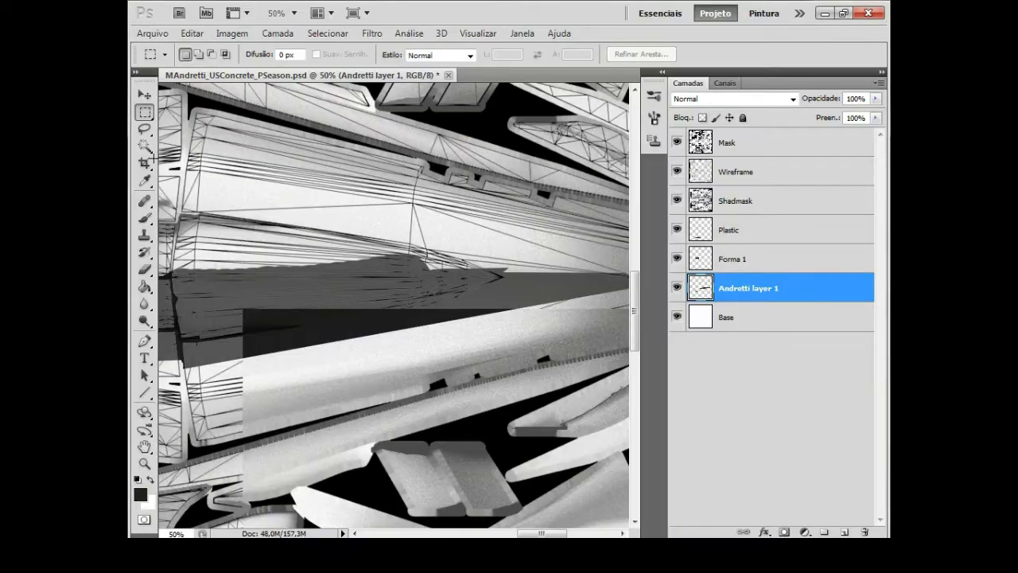
# - Lasso the side band's upper edge and the wedge along it
pyautogui.press('l')
pyautogui.moveTo(183, 366); pyautogui.dragTo(545, 280)
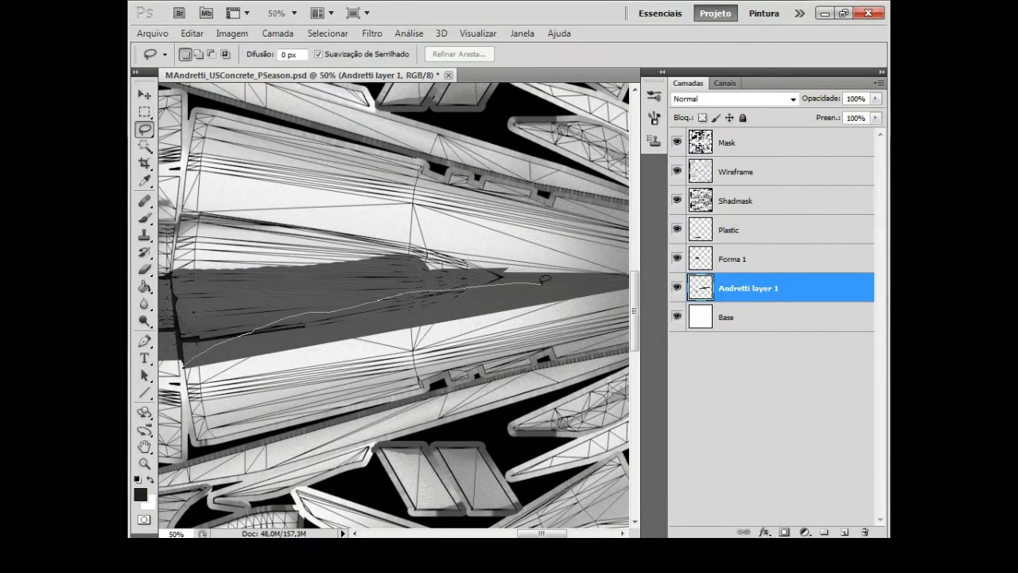
pyautogui.moveTo(615, 286); pyautogui.dragTo(597, 288)
pyautogui.press('Return')
pyautogui.click(230, 350)
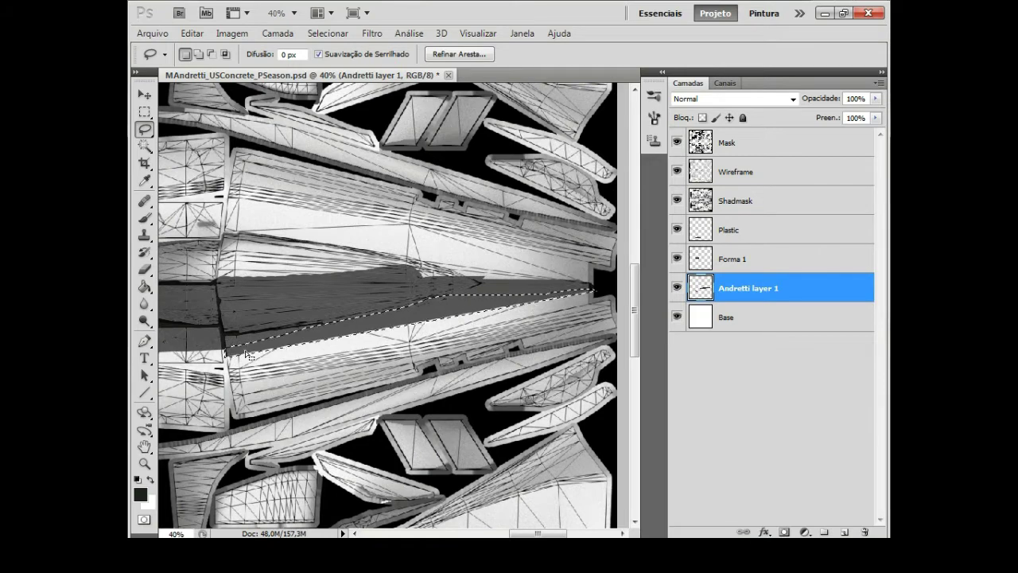
pyautogui.moveTo(249, 356); pyautogui.dragTo(279, 344)
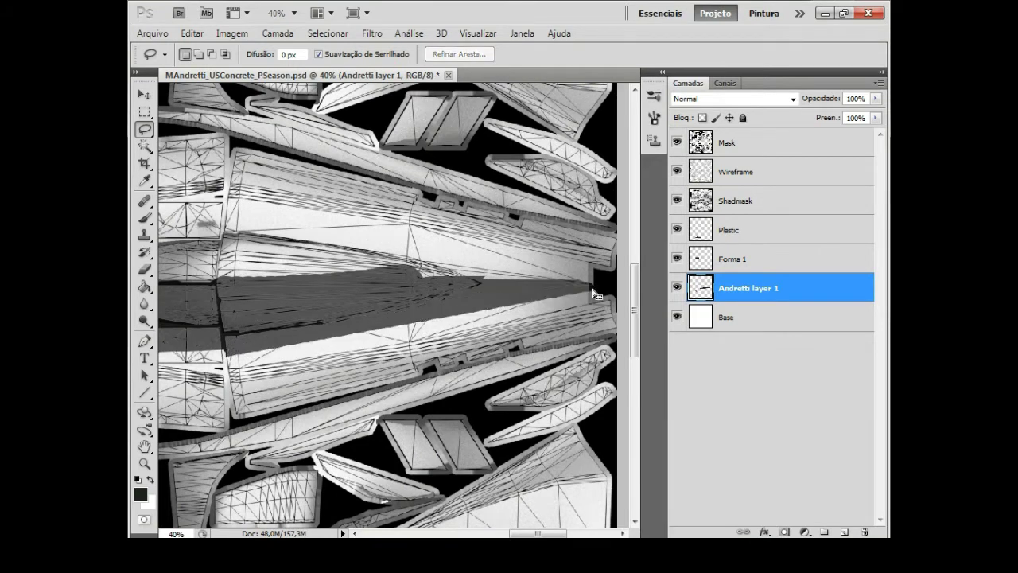
pyautogui.press('b')
# - Hide the Wireframe layer and view the whole texture at 25%
pyautogui.click(145, 114)
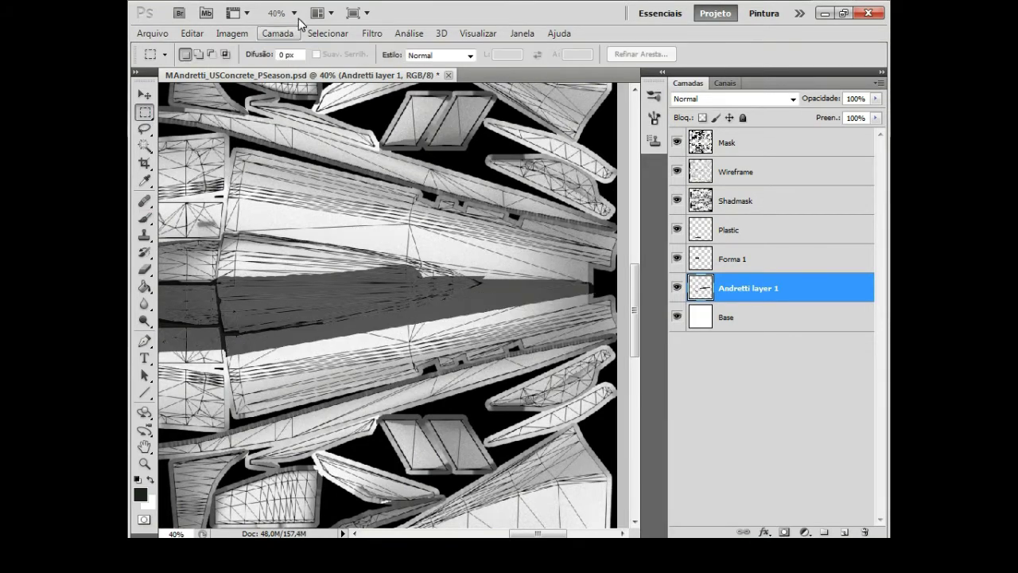
pyautogui.click(294, 13)
pyautogui.click(279, 47)
pyautogui.click(677, 171)
pyautogui.press('l')
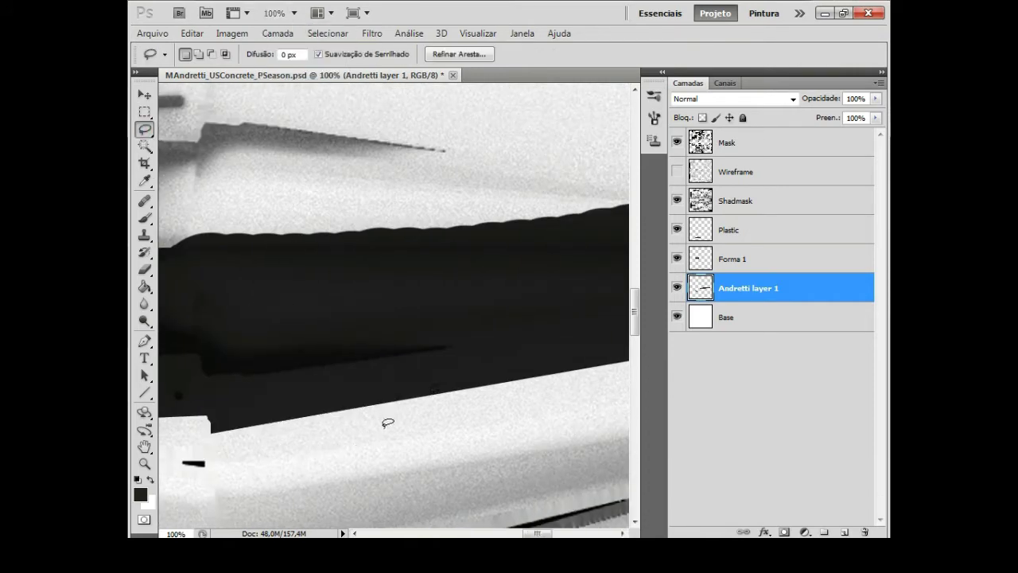
pyautogui.click(294, 12)
pyautogui.click(292, 33)
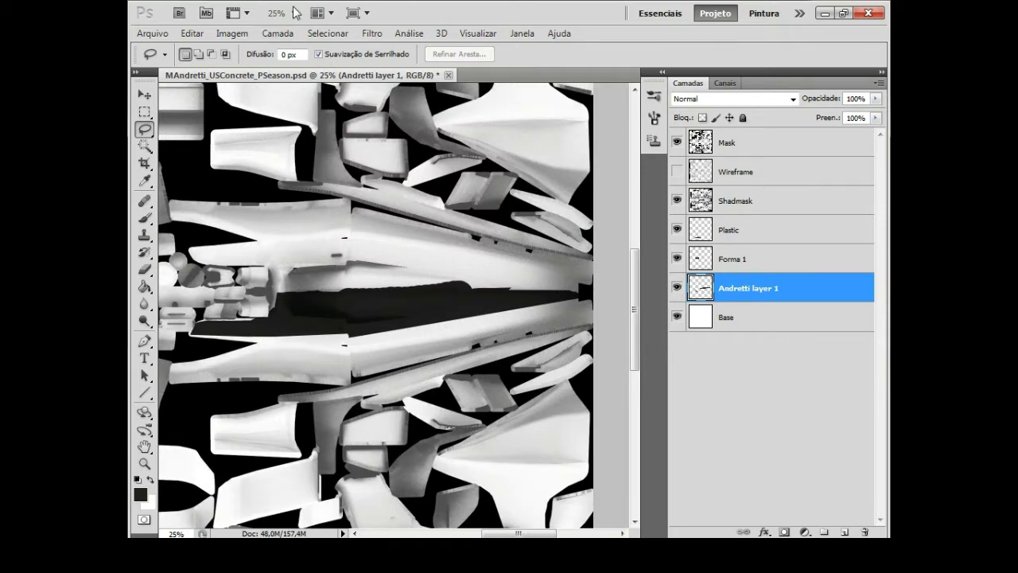
pyautogui.click(294, 13)
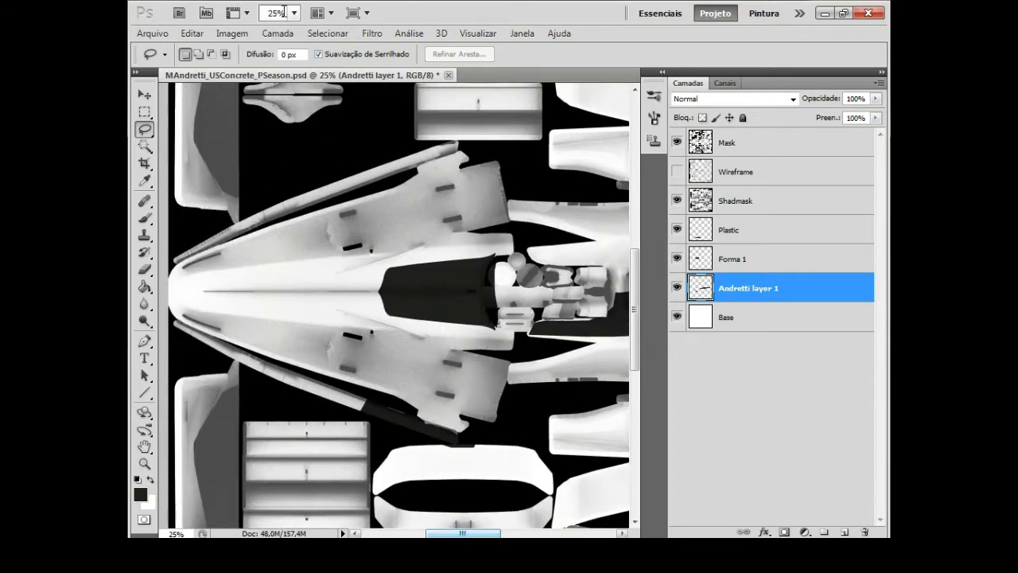
# - Reload the livery texture in Blender and enlarge the 3D view to inspect the car
pyautogui.click(152, 33)
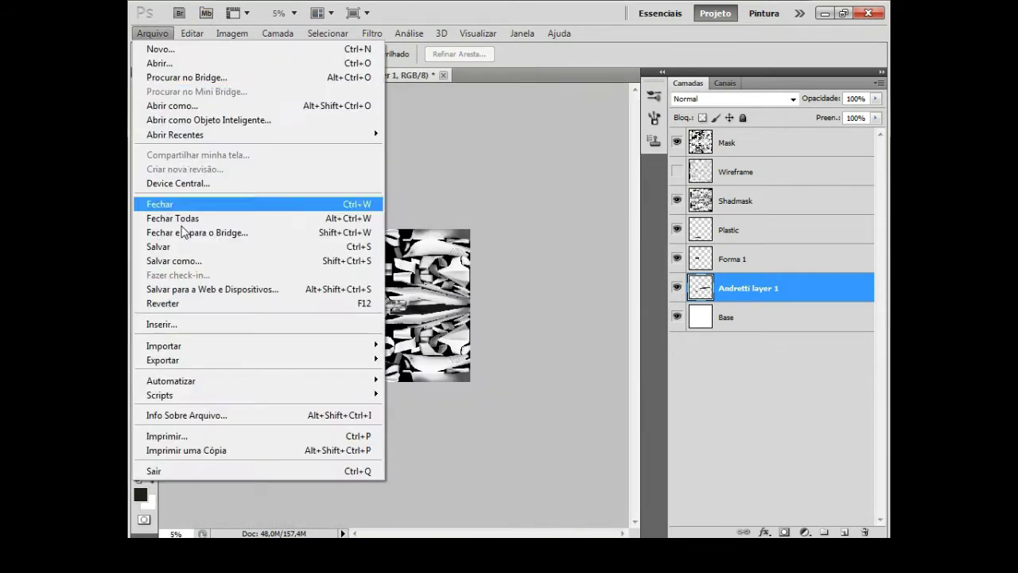
pyautogui.press('Escape')
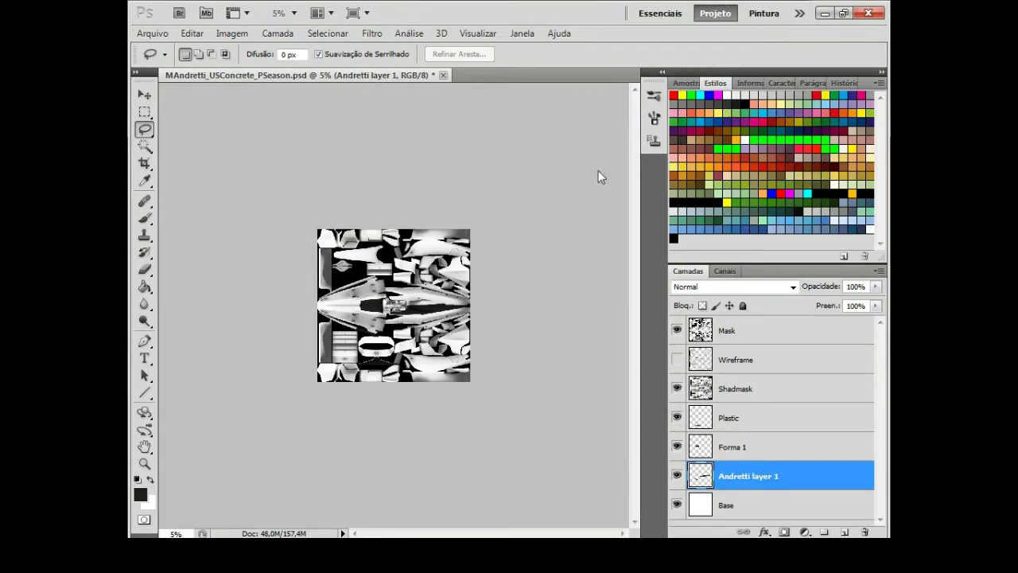
pyautogui.click(726, 83)
pyautogui.hotkey('alt', 'Tab')
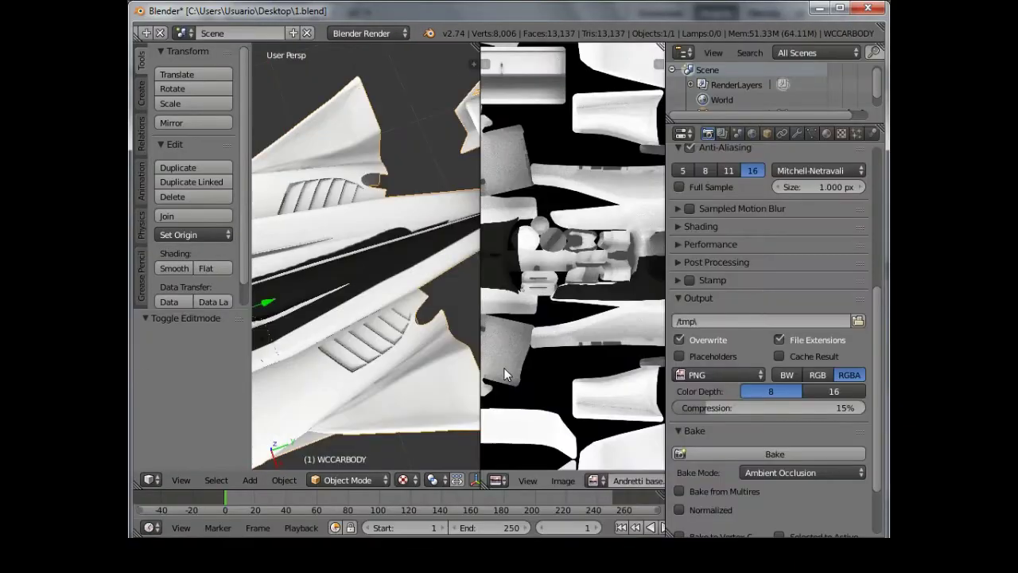
pyautogui.click(562, 481)
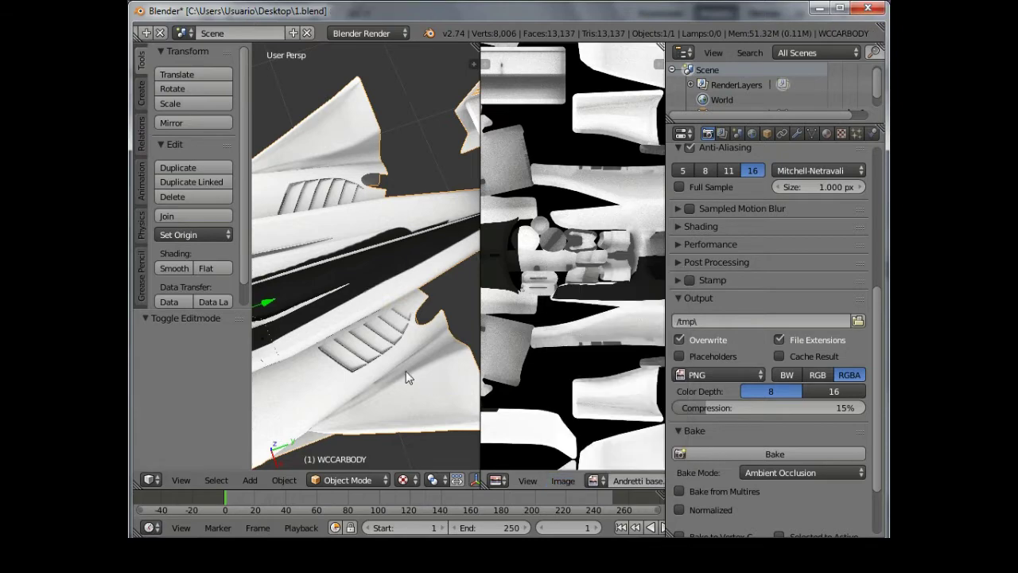
pyautogui.hotkey('ctrl', 'Up')
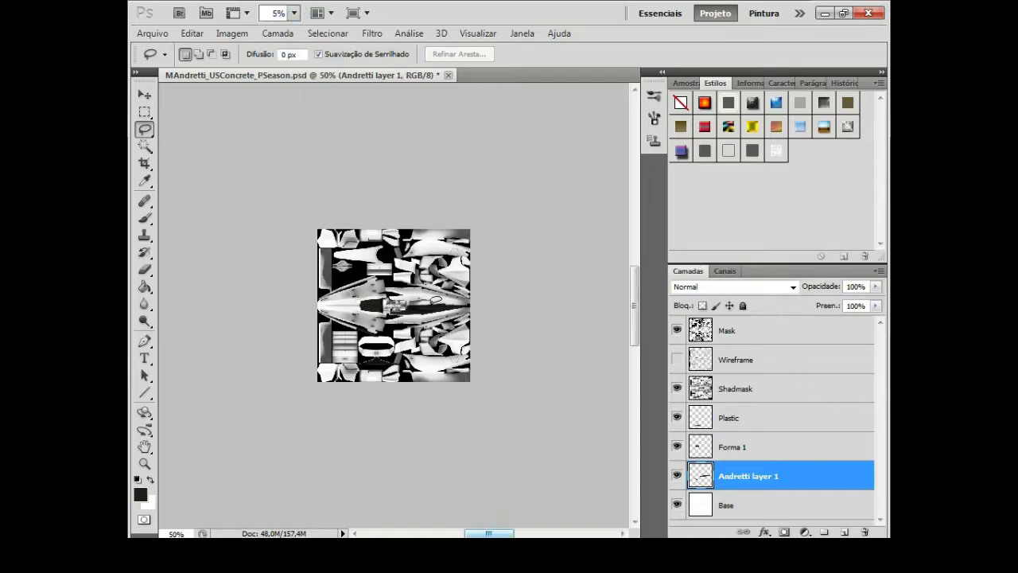
# - Zoom the texture to 100% and lasso the dark lower body panel
pyautogui.press('b')
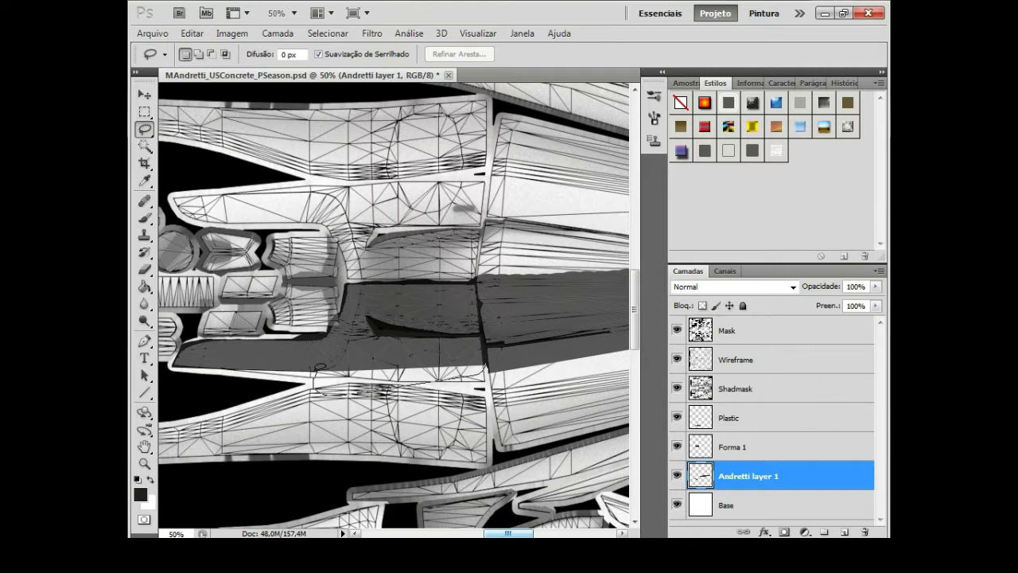
pyautogui.click(279, 13)
pyautogui.click(279, 64)
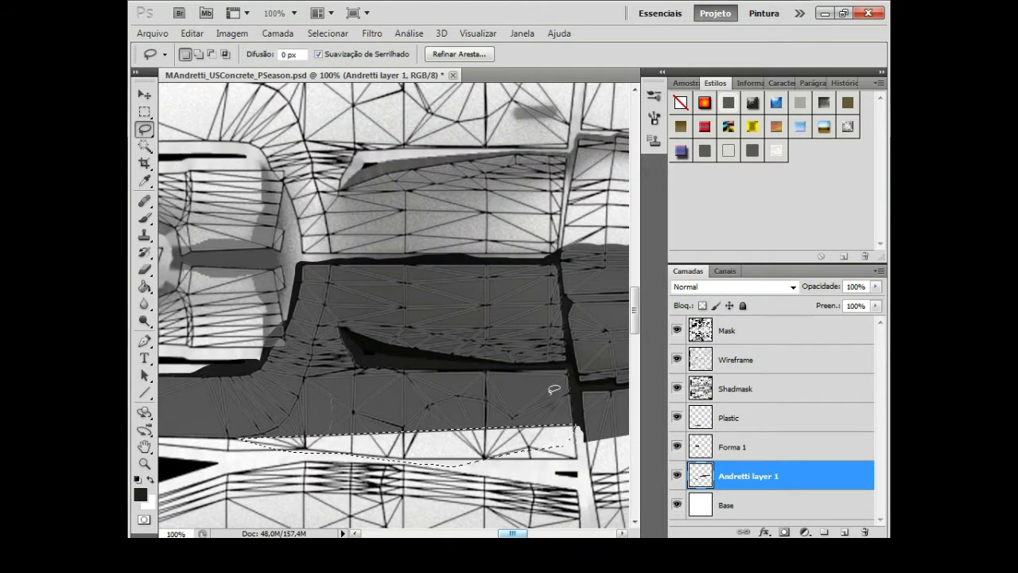
pyautogui.moveTo(561, 467); pyautogui.dragTo(456, 434)
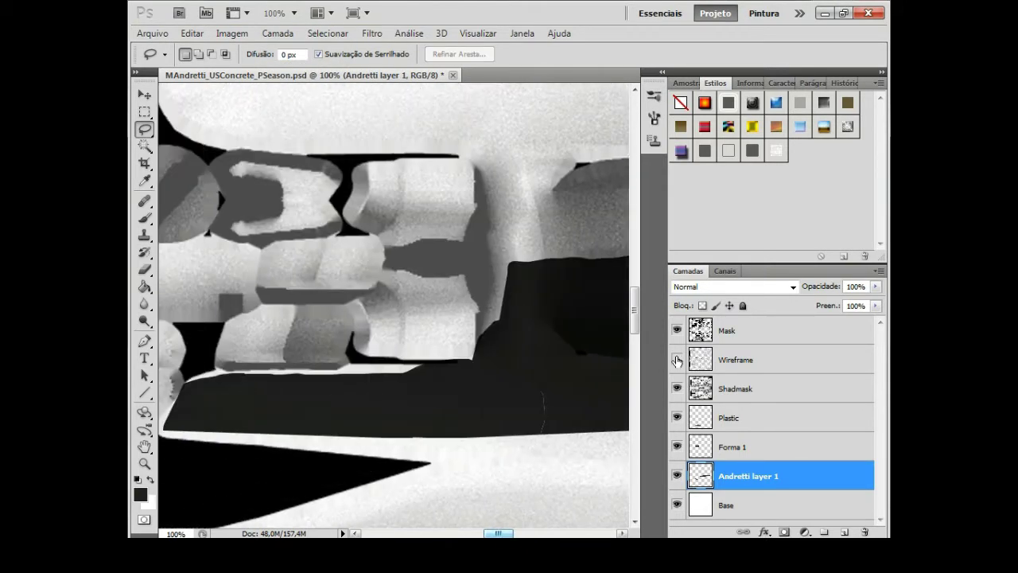
pyautogui.moveTo(257, 458); pyautogui.dragTo(303, 454)
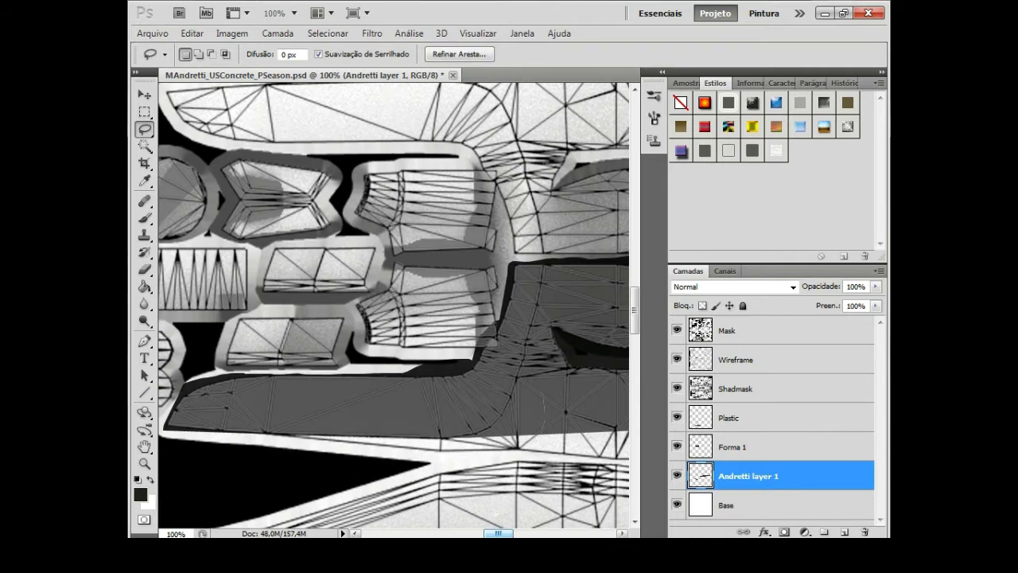
pyautogui.hotkey('ctrl', '-')
pyautogui.hotkey('ctrl', '-')
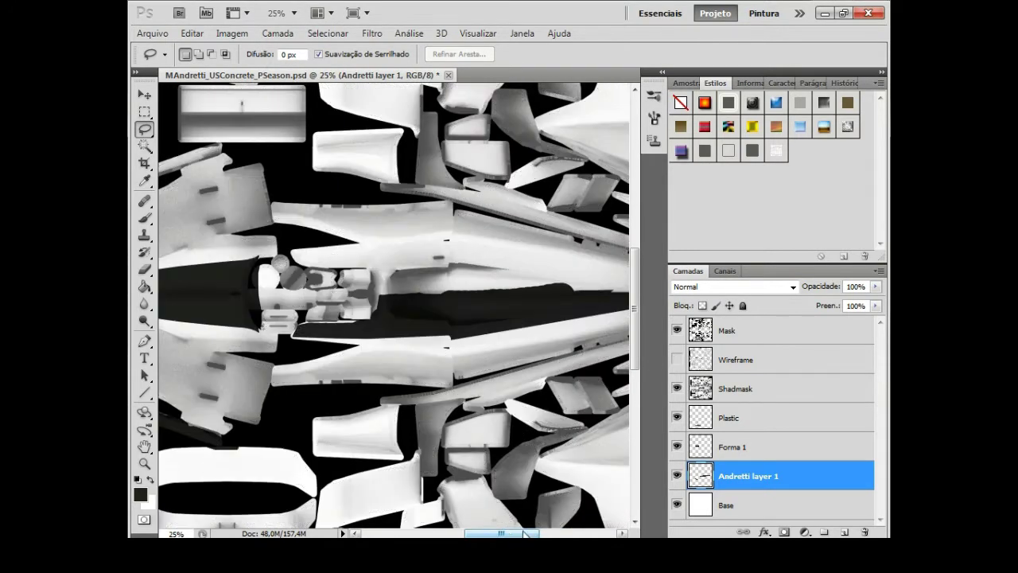
pyautogui.hotkey('ctrl', '-')
pyautogui.hotkey('ctrl', '-')
pyautogui.hotkey('ctrl', '-')
pyautogui.hotkey('ctrl', '-')
pyautogui.hotkey('ctrl', '-')
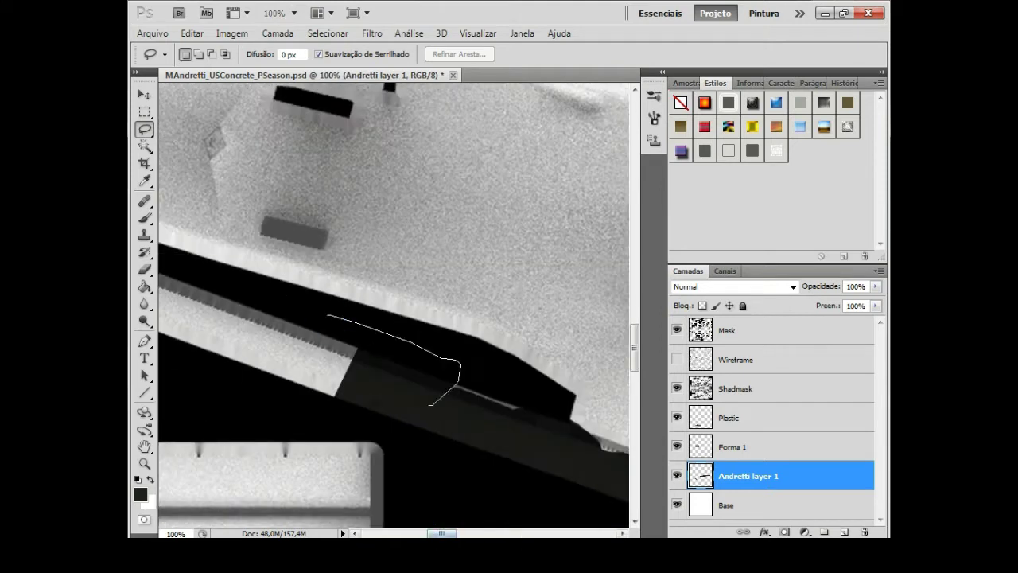
# - Zoom out to 25% and add an empty layer named Sidepod directly above Base
pyautogui.press('v')
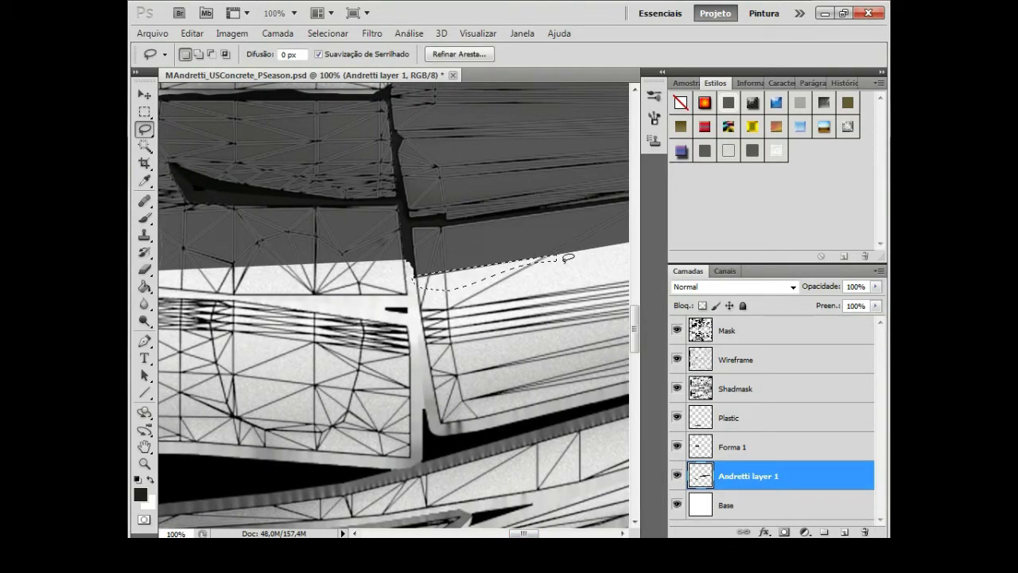
pyautogui.click(293, 12)
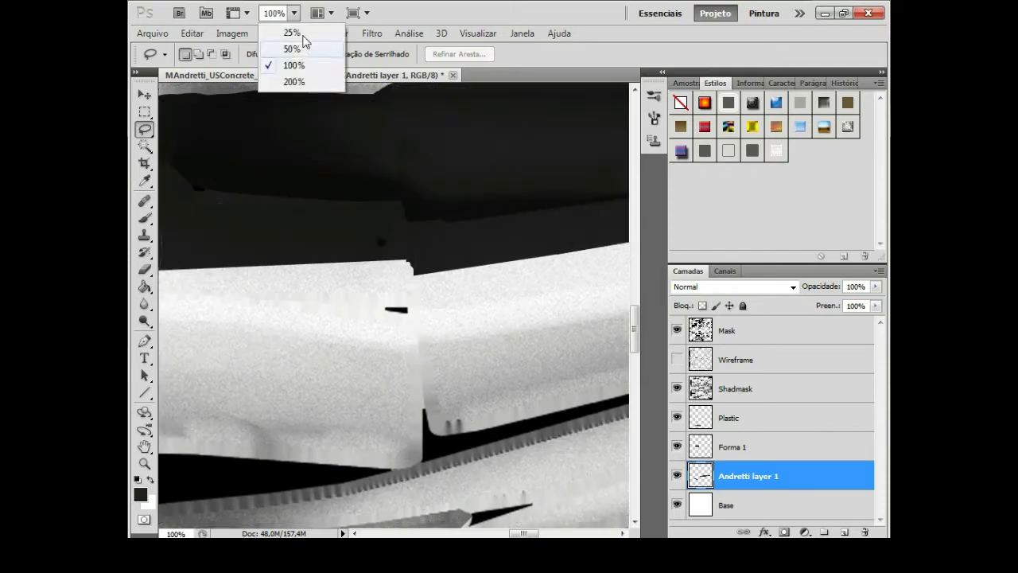
pyautogui.click(302, 42)
pyautogui.click(756, 504)
pyautogui.click(844, 532)
pyautogui.doubleClick(739, 504)
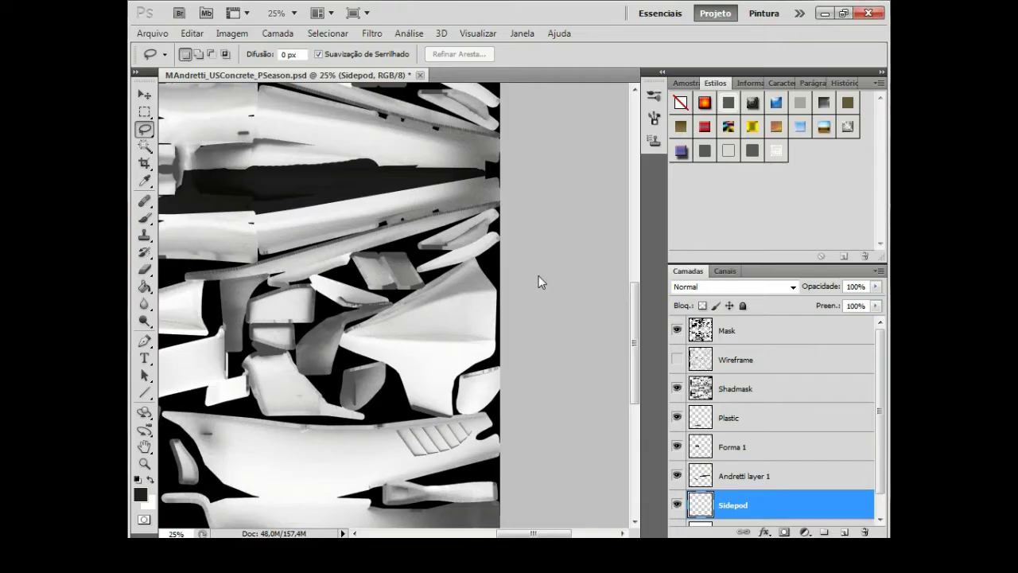
# - Set the foreground colour to red, show the Wireframe guide layer and zoom to 50%
pyautogui.click(140, 495)
pyautogui.click(776, 301)
pyautogui.click(677, 359)
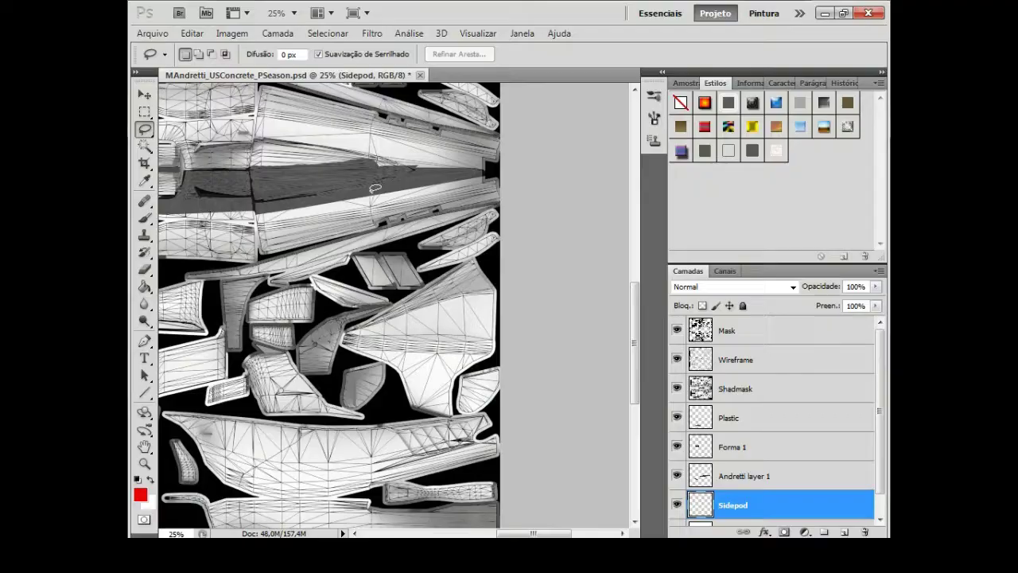
pyautogui.click(293, 13)
pyautogui.click(303, 57)
pyautogui.press('b')
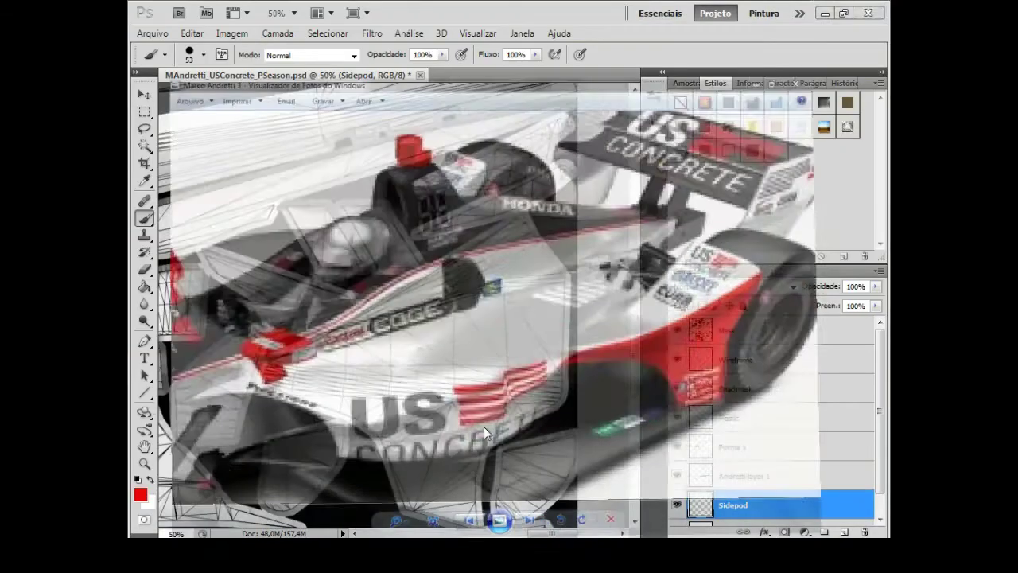
# - Brush the sidepod panel outline and interior solid red, then zoom out and hide Wireframe
pyautogui.moveTo(477, 509)
pyautogui.mouseDown()
pyautogui.moveTo(334, 366)
pyautogui.moveTo(348, 406)
pyautogui.moveTo(467, 477)
pyautogui.moveTo(318, 380)
pyautogui.moveTo(491, 389)
pyautogui.mouseUp()
pyautogui.moveTo(413, 474); pyautogui.dragTo(446, 410)
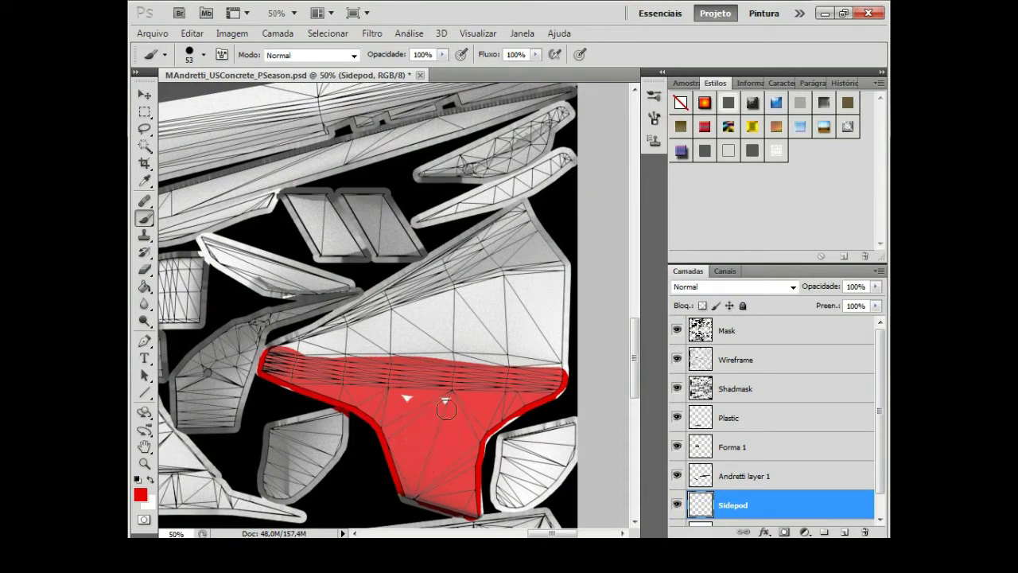
pyautogui.hotkey('ctrl', 'e')
pyautogui.scroll(-3, 636, 374)
pyautogui.hotkey('ctrl', '-')
pyautogui.hotkey('ctrl', '-')
pyautogui.hotkey('ctrl', '-')
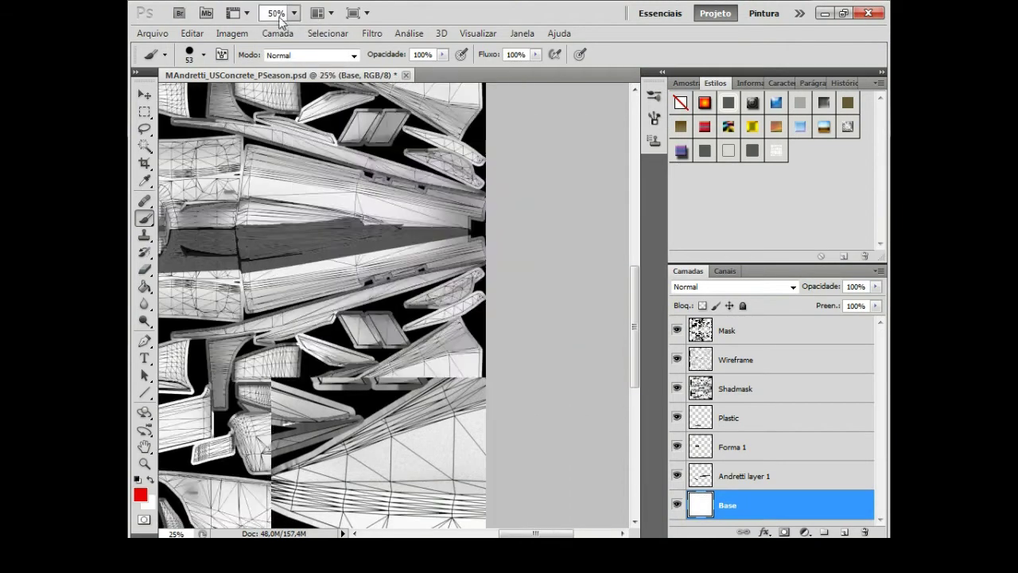
pyautogui.hotkey('ctrl', '-')
pyautogui.hotkey('ctrl', '-')
pyautogui.hotkey('ctrl', '-')
pyautogui.click(677, 361)
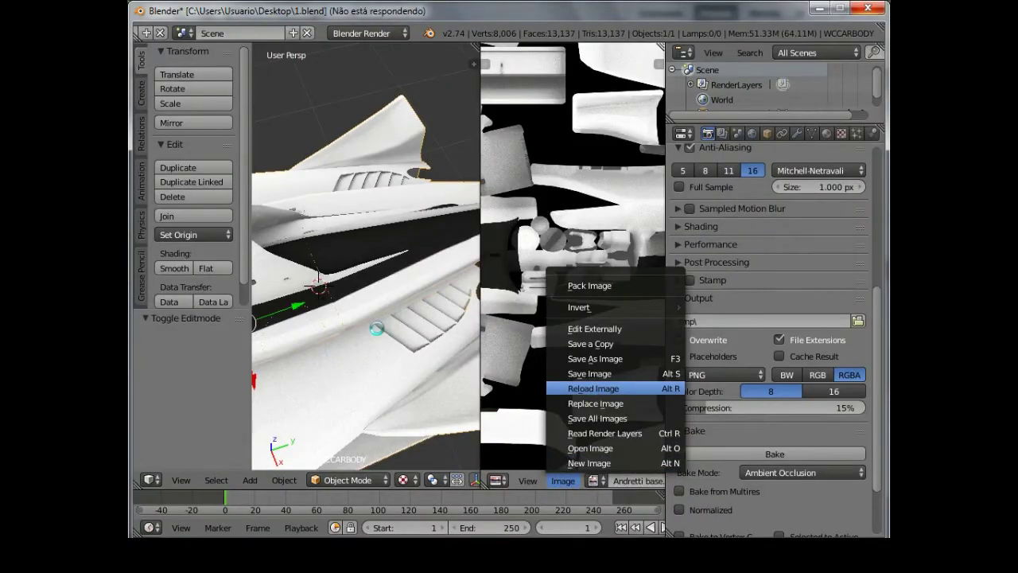
# - Brush black along the lower panel edge, undoing a stray red stroke
pyautogui.hotkey('ctrl', 'Up')
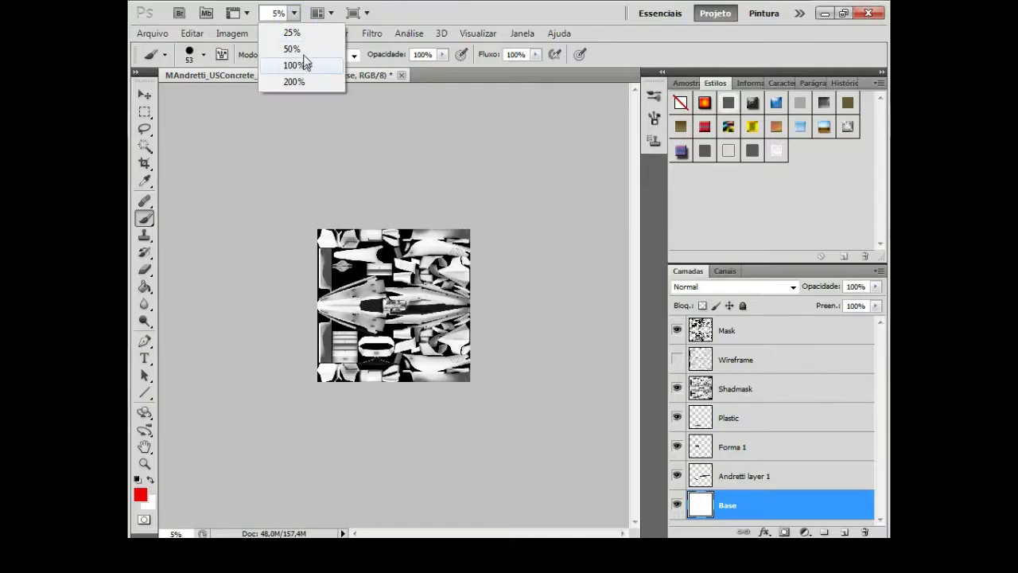
pyautogui.click(293, 49)
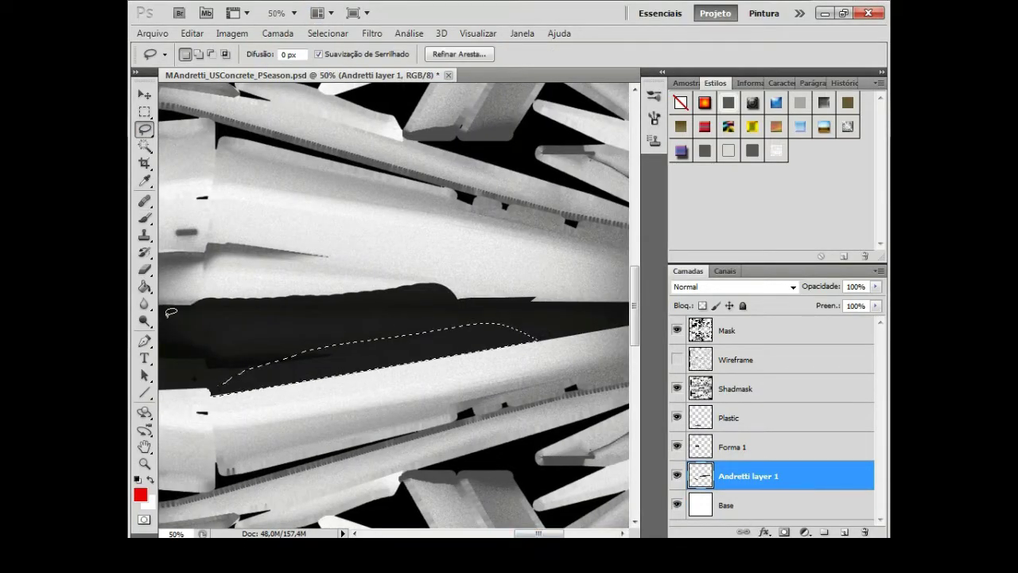
pyautogui.press('b')
pyautogui.moveTo(214, 392); pyautogui.dragTo(264, 384)
pyautogui.hotkey('ctrl', 'z')
pyautogui.keyDown('alt'); pyautogui.click(227, 374); pyautogui.keyUp('alt')
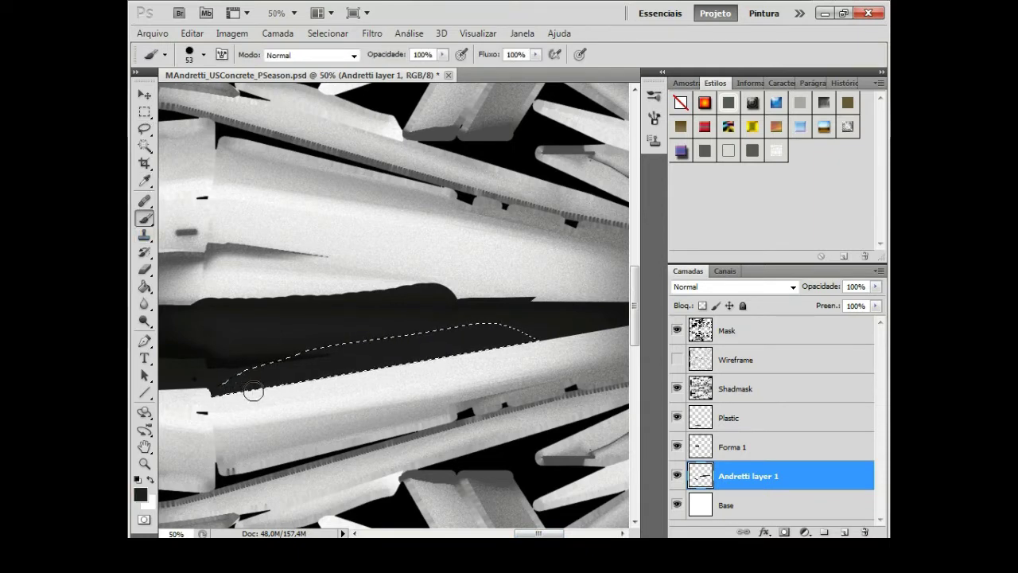
# - Marquee a rectangle over the lower panel and set the zoom to 25%
pyautogui.press('m')
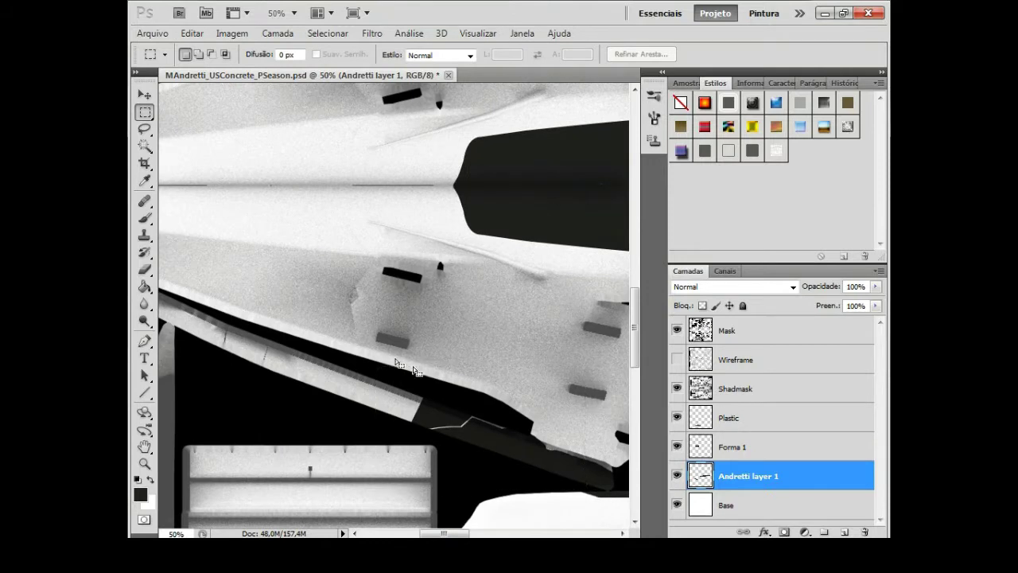
pyautogui.moveTo(377, 367); pyautogui.dragTo(607, 499)
pyautogui.press('v')
pyautogui.press('b')
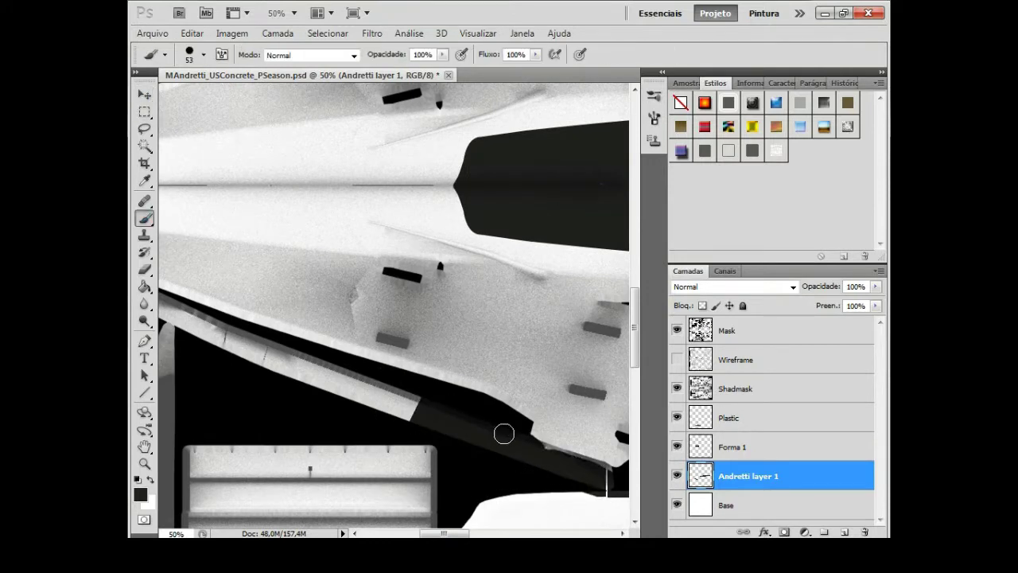
pyautogui.click(276, 13)
pyautogui.write('25')
pyautogui.press('Return')
# - Save the texture with File > Salvar, then zoom in to 200%
pyautogui.click(152, 33)
pyautogui.click(182, 243)
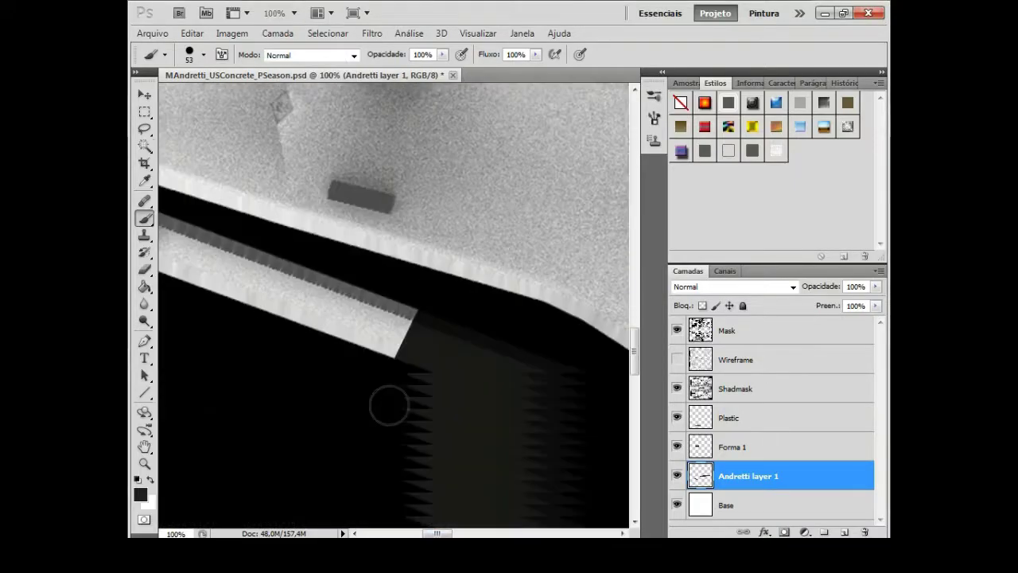
pyautogui.press('v')
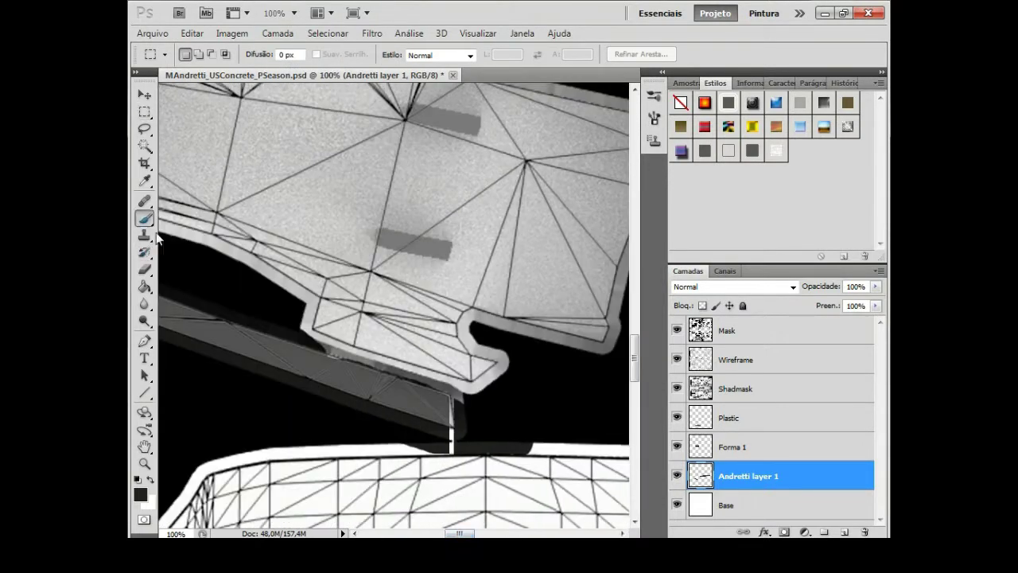
pyautogui.press('b')
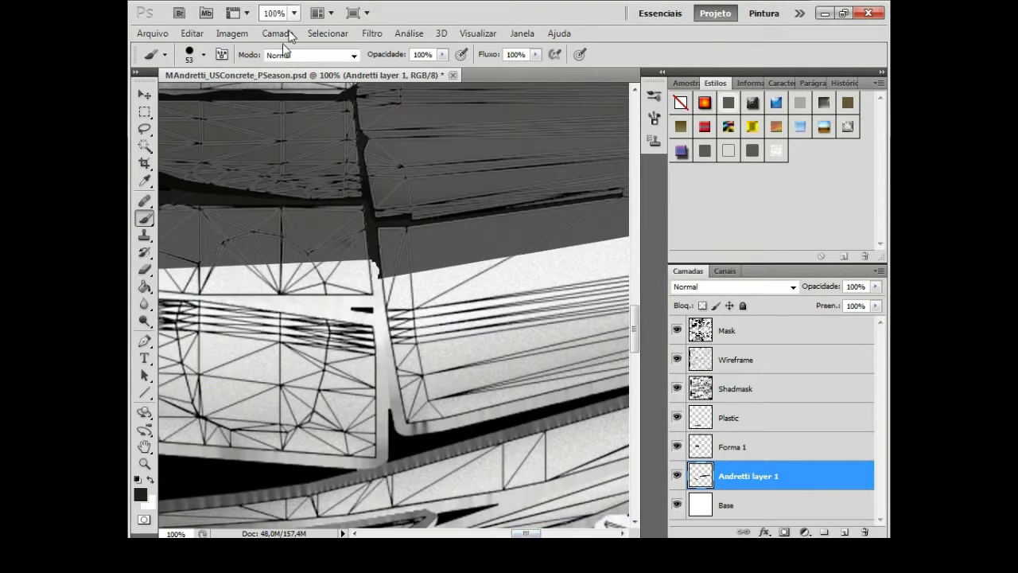
pyautogui.click(274, 13)
pyautogui.click(291, 80)
# - Hide the Wireframe layer, view the car from top orthographic and reload the texture in Blender
pyautogui.press('m')
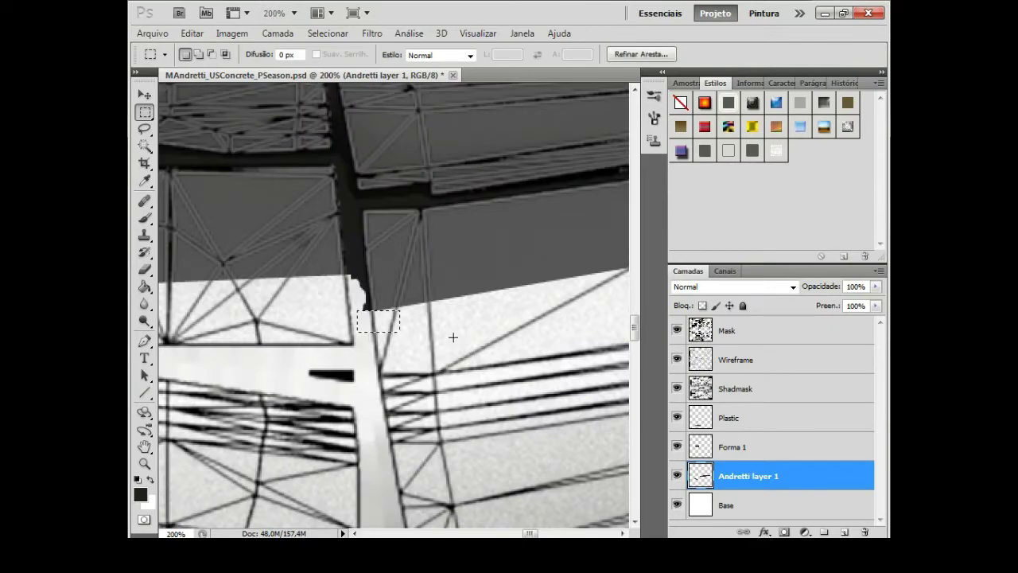
pyautogui.click(274, 13)
pyautogui.click(290, 32)
pyautogui.click(677, 360)
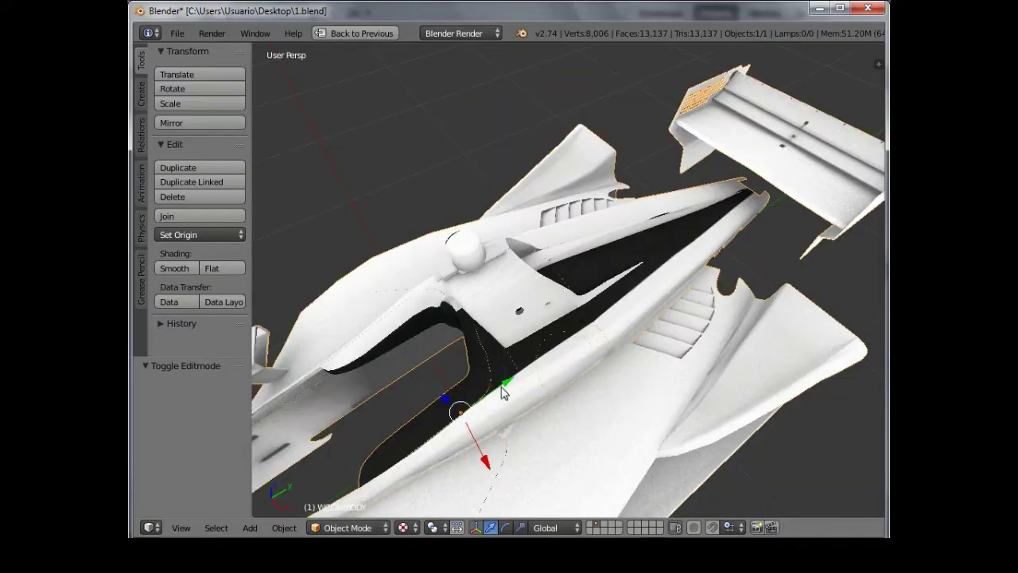
pyautogui.press('KP_7')
pyautogui.press('KP_5')
pyautogui.scroll(5, 651, 368)
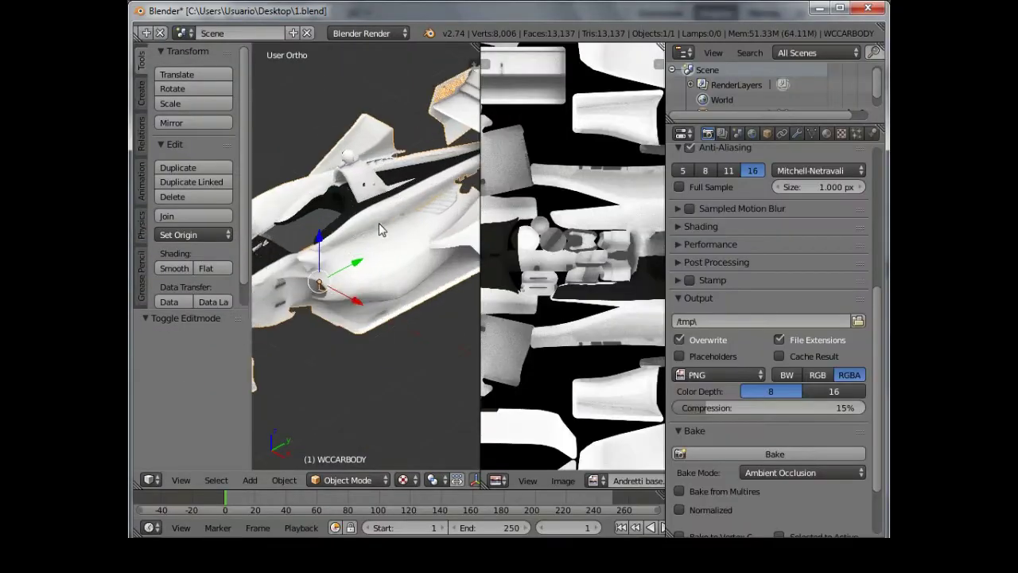
pyautogui.click(562, 480)
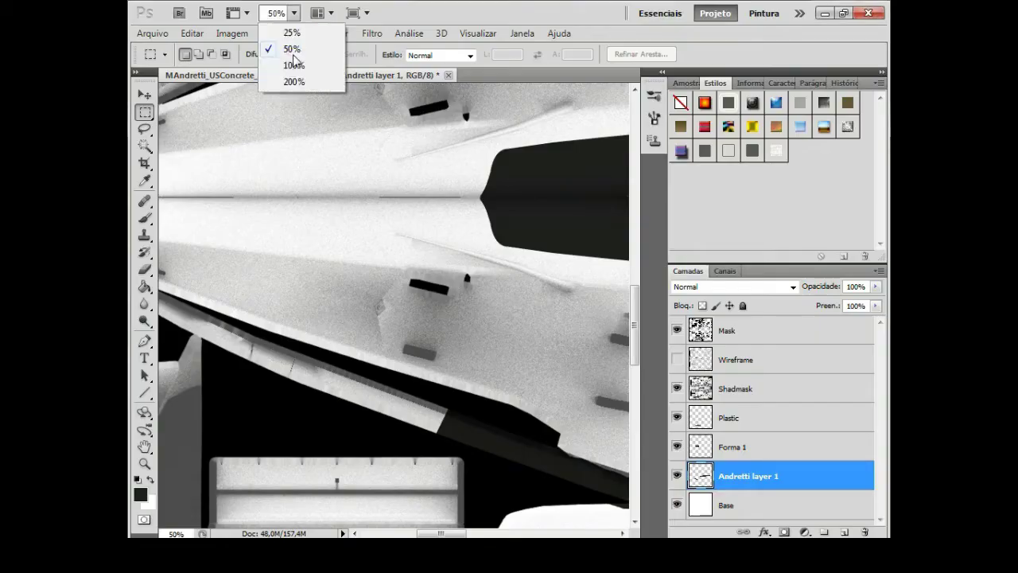
pyautogui.click(294, 64)
# - Zoom the canvas out to 5% to see the whole texture
pyautogui.press('v')
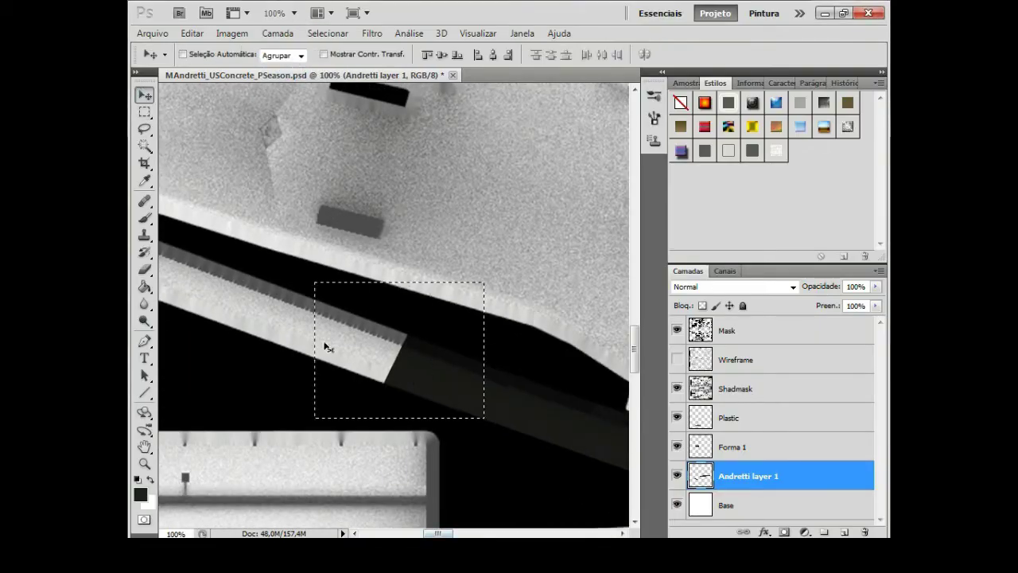
pyautogui.press('m')
pyautogui.click(293, 13)
pyautogui.click(280, 29)
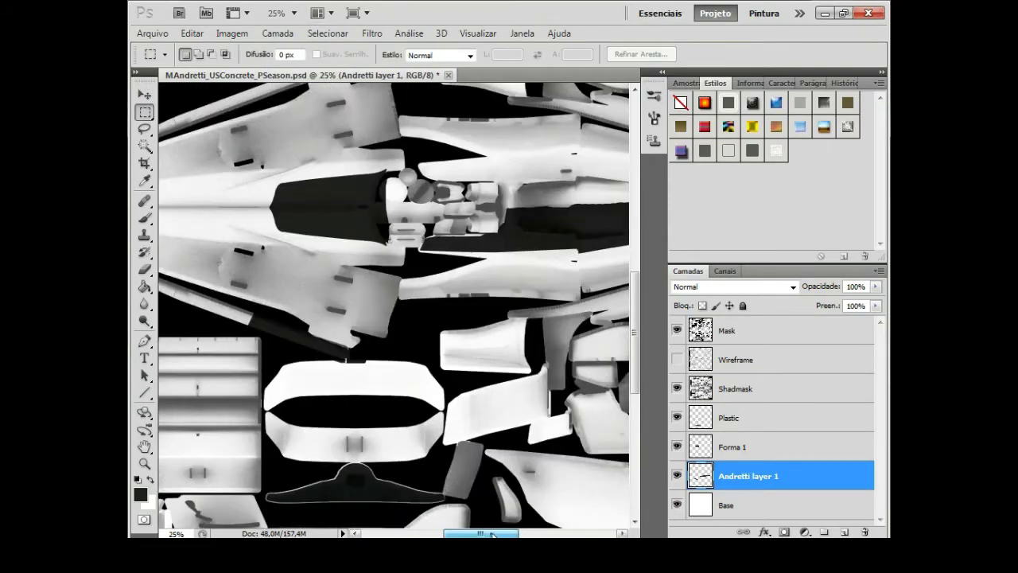
pyautogui.click(293, 12)
pyautogui.write('5')
pyautogui.press('Return')
# - Duplicate Andretti layer 1 and flip the copy vertically
pyautogui.rightClick(750, 476)
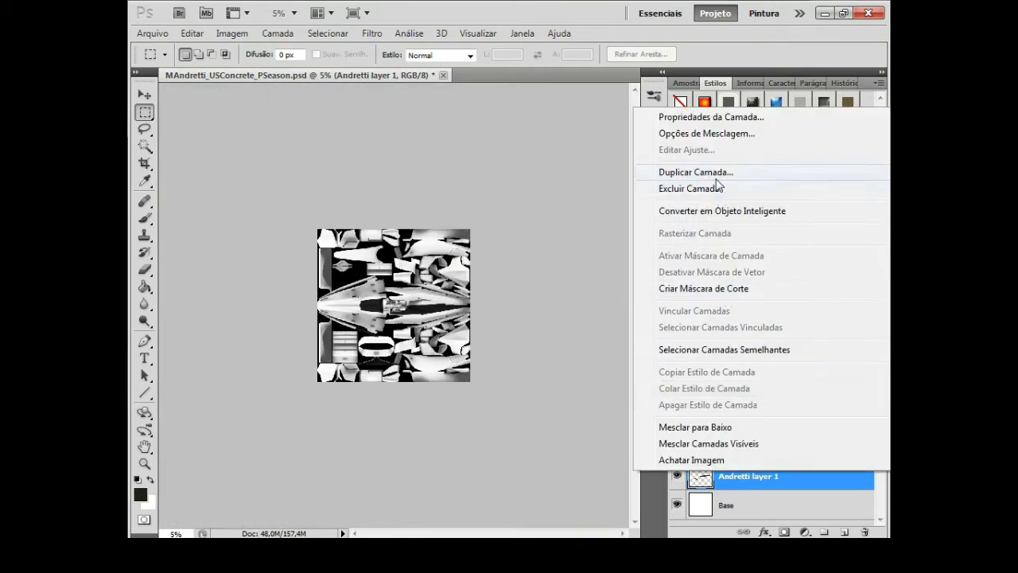
pyautogui.click(722, 168)
pyautogui.press('Return')
pyautogui.hotkey('ctrl', 'a')
pyautogui.click(191, 33)
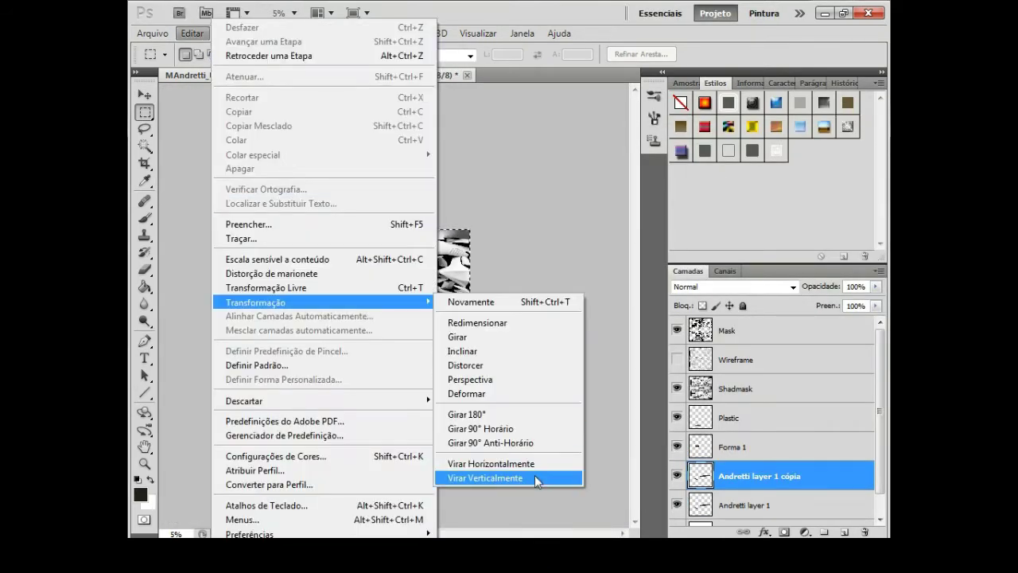
pyautogui.click(535, 475)
# - Zoom in, toggle the Wireframe overlay and pan to the flipped nose area
pyautogui.click(294, 13)
pyautogui.click(280, 58)
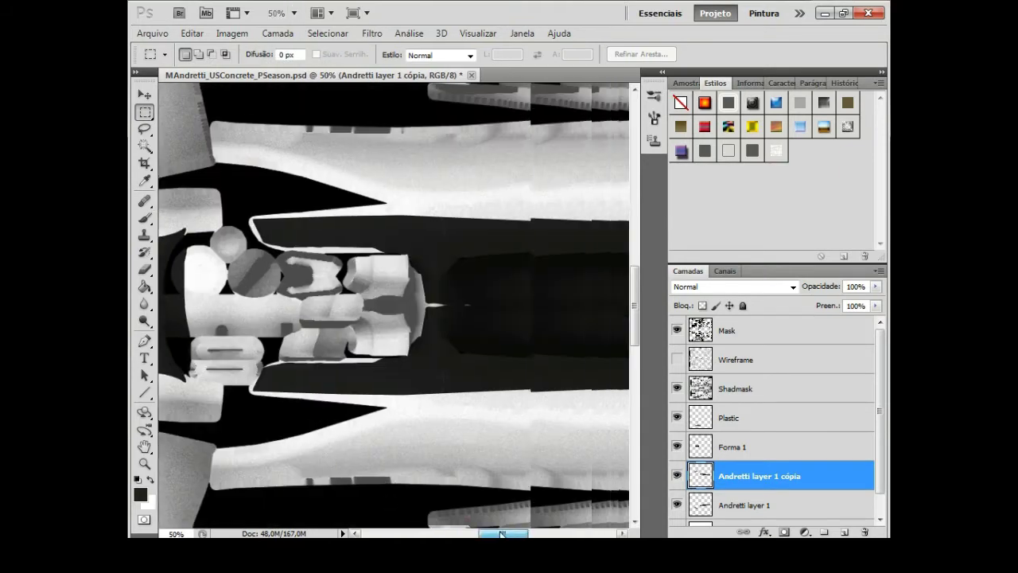
pyautogui.click(677, 360)
pyautogui.moveTo(477, 534)
pyautogui.mouseDown()
pyautogui.moveTo(549, 535)
pyautogui.moveTo(517, 534)
pyautogui.mouseUp()
pyautogui.press('b')
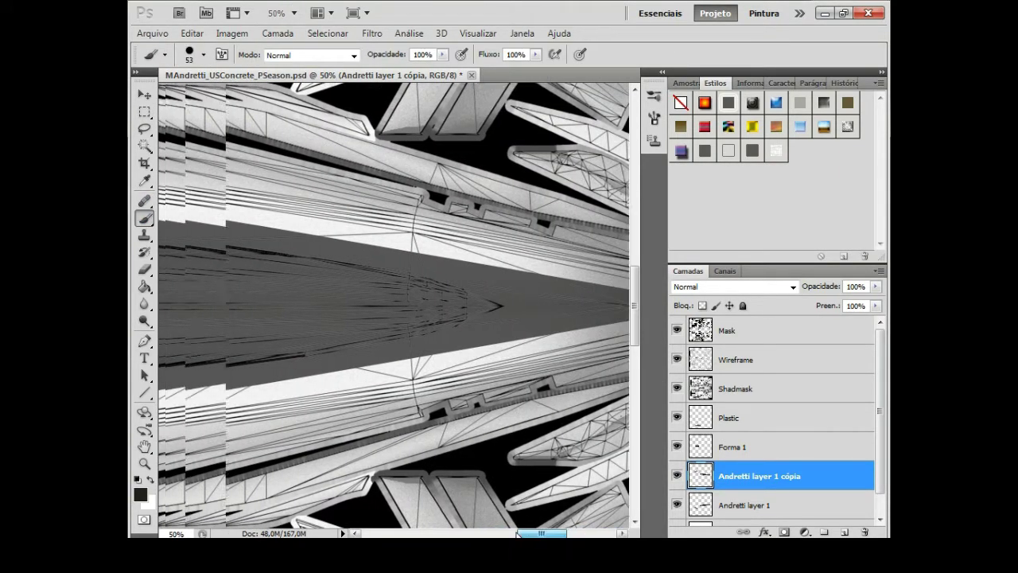
# - Zoom to 25% and compare the original Andretti layer 1 with its flipped copy
pyautogui.hscroll(-5, 405, 302)
pyautogui.click(293, 13)
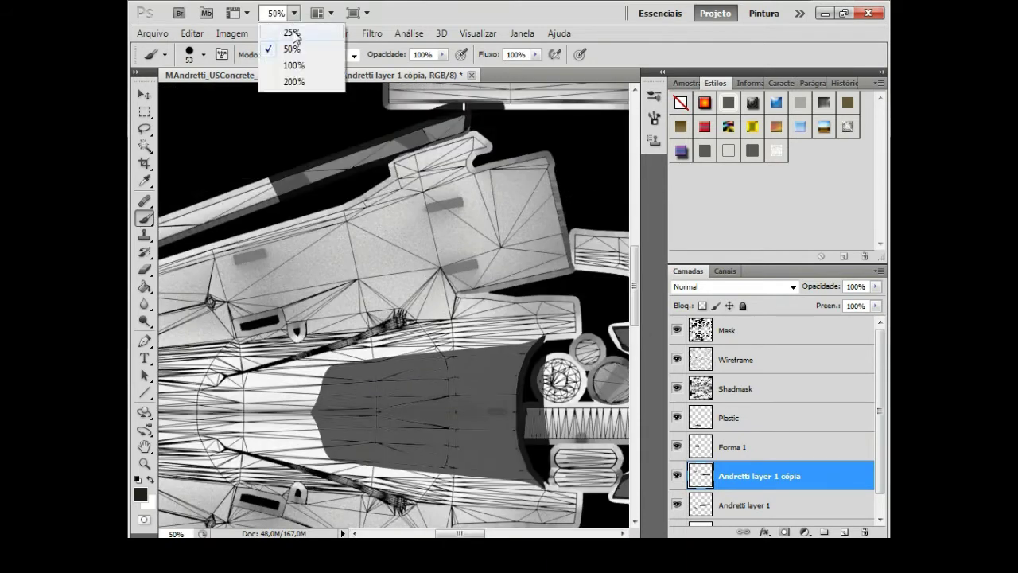
pyautogui.click(291, 33)
pyautogui.press('m')
pyautogui.scroll(-3, 391, 431)
pyautogui.hotkey('alt', '[')
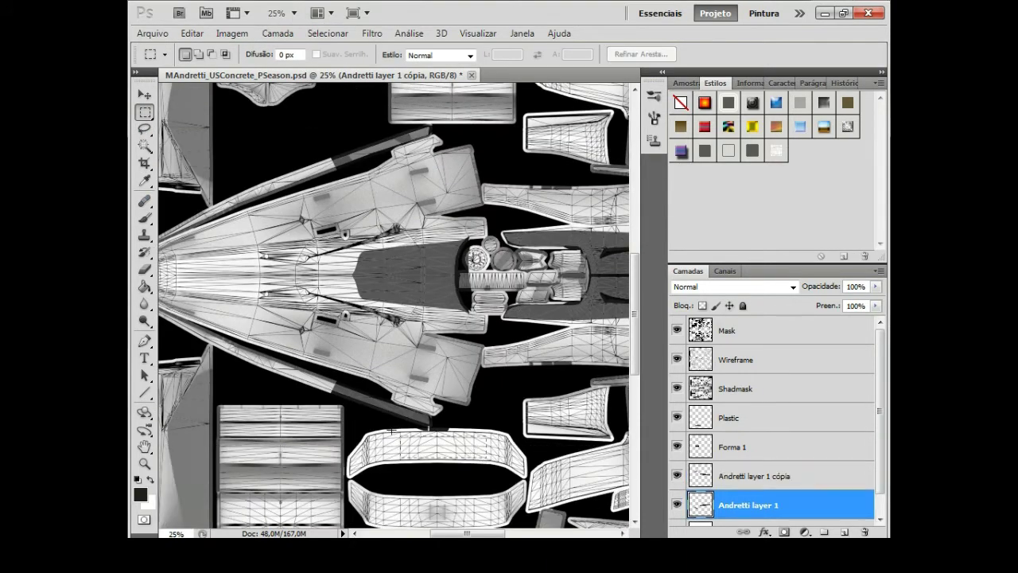
pyautogui.click(677, 360)
pyautogui.moveTo(467, 533); pyautogui.dragTo(538, 535)
pyautogui.hotkey('alt', ']')
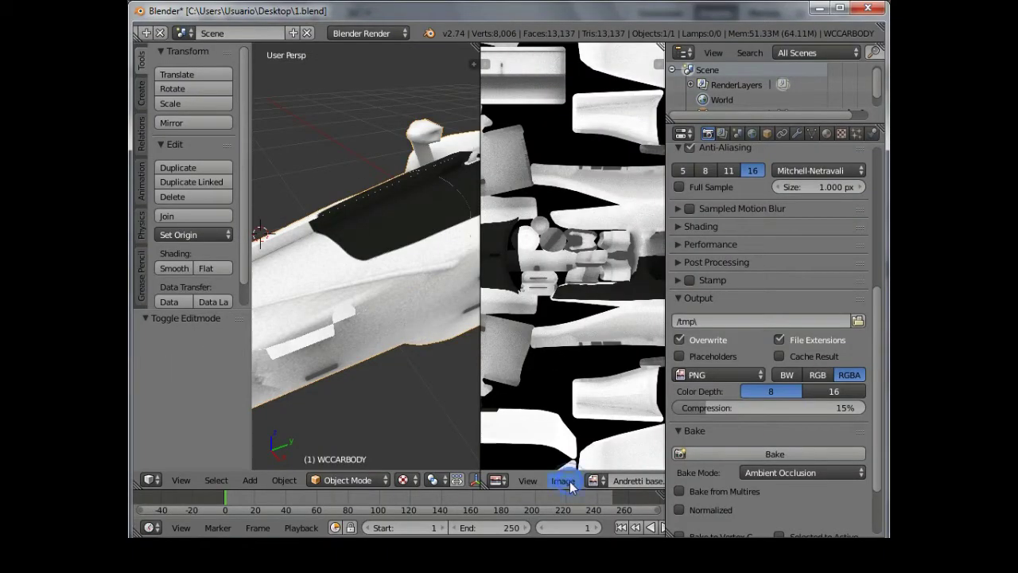
# - Reload the saved texture in Blender and inspect the car in the enlarged 3D view
pyautogui.click(563, 481)
pyautogui.click(593, 388)
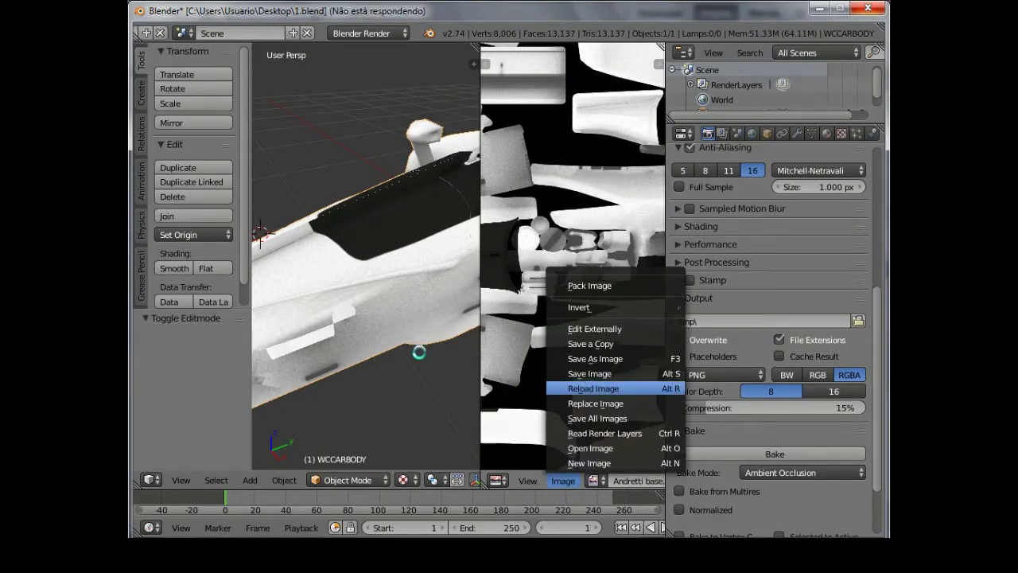
pyautogui.hotkey('ctrl', 'Up')
pyautogui.scroll(5, 552, 310)
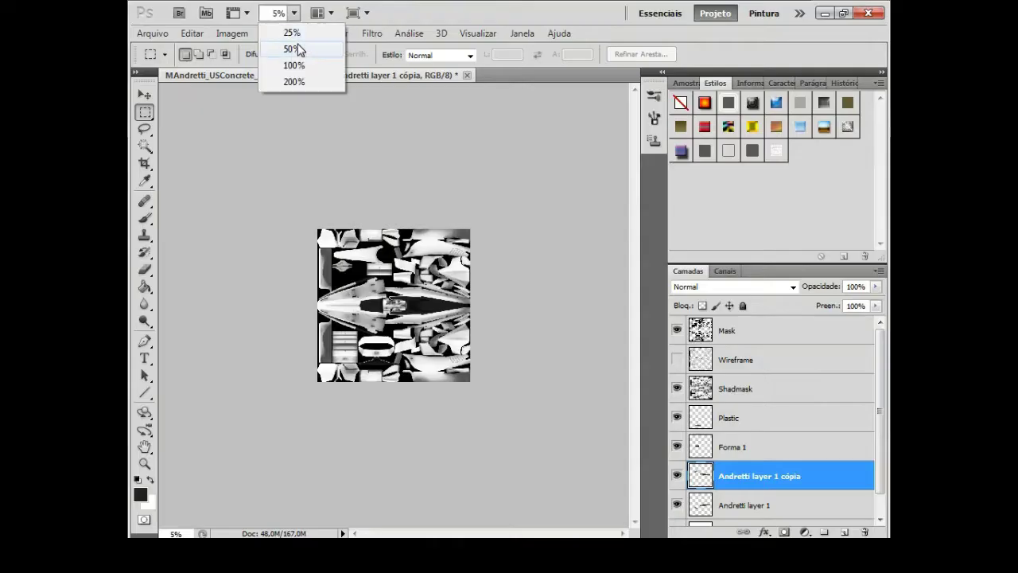
pyautogui.click(288, 45)
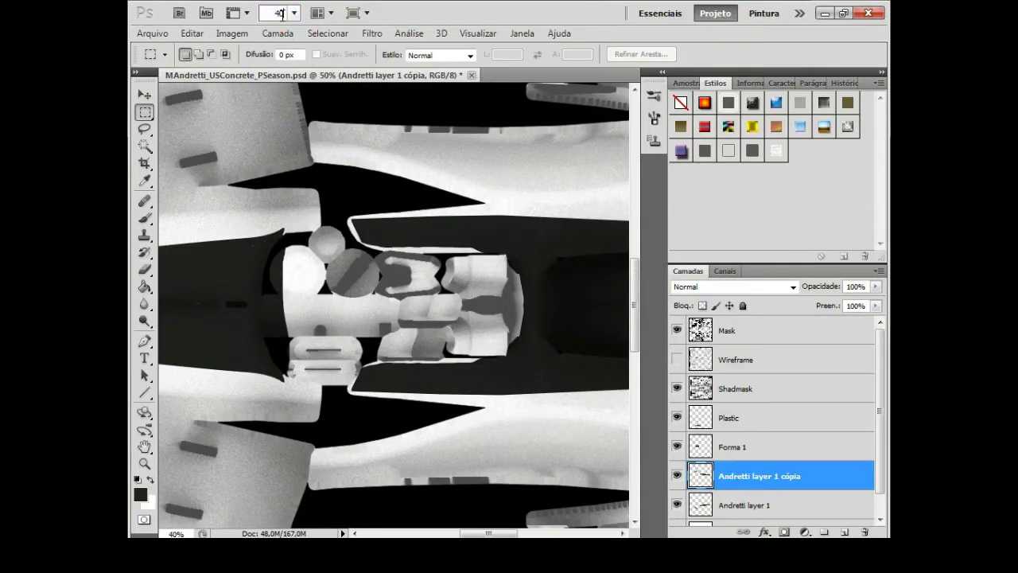
# - Show the Wireframe overlay and enter a new Y position for the nose strip in Free Transform
pyautogui.press('Return')
pyautogui.click(677, 359)
pyautogui.hscroll(3, 569, 380)
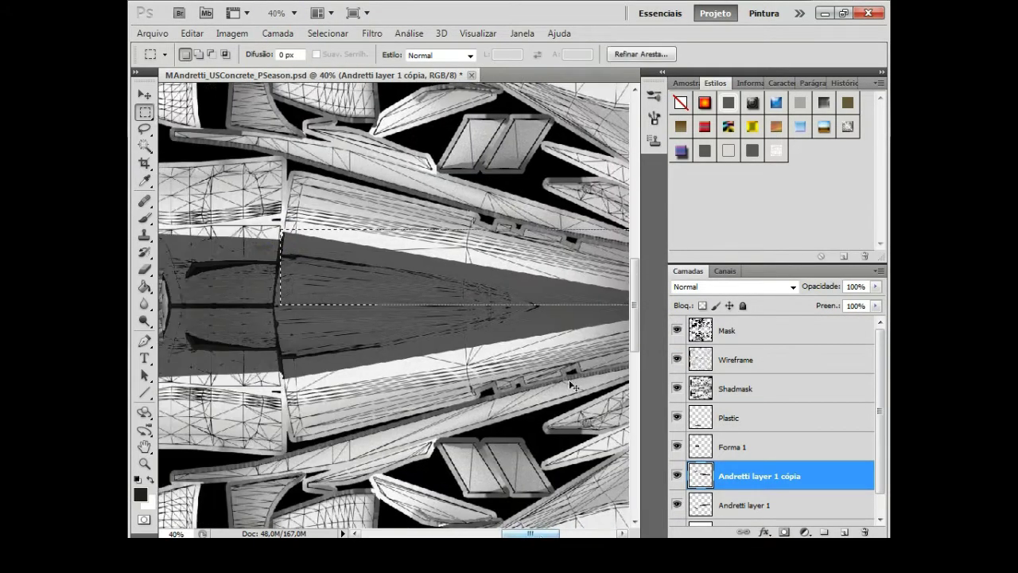
pyautogui.hotkey('ctrl', 't')
pyautogui.click(298, 54)
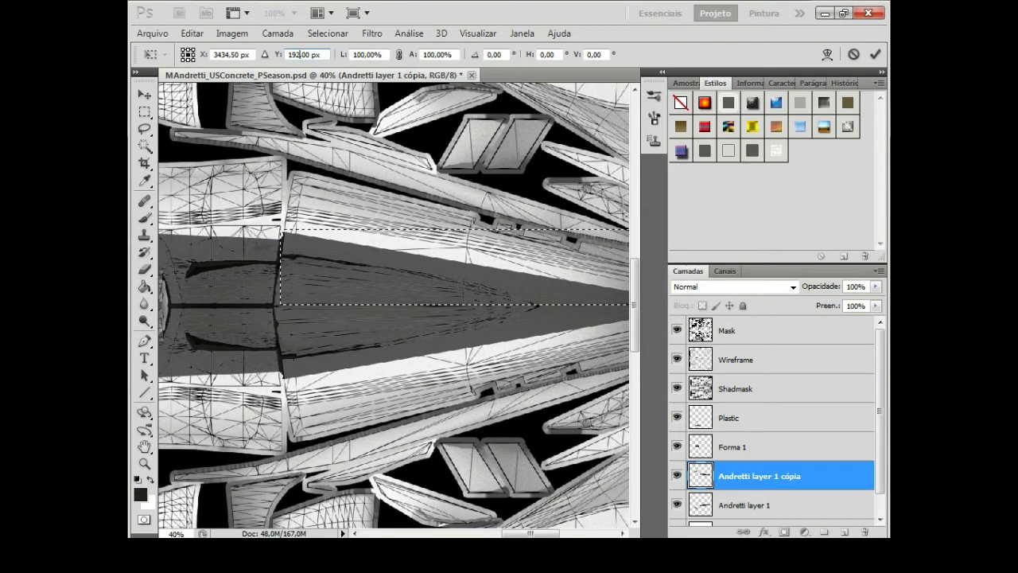
pyautogui.press('Return')
# - Apply the transform, hide the Wireframe overlay and reload the texture in Blender
pyautogui.press('m')
pyautogui.press('Return')
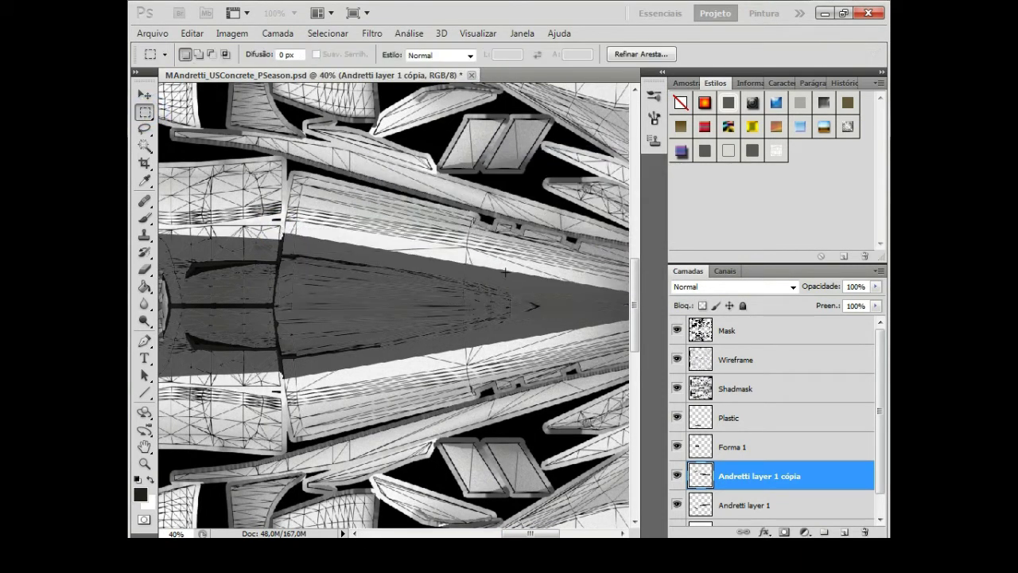
pyautogui.scroll(-2, 505, 273)
pyautogui.click(677, 360)
pyautogui.scroll(-4, 335, 203)
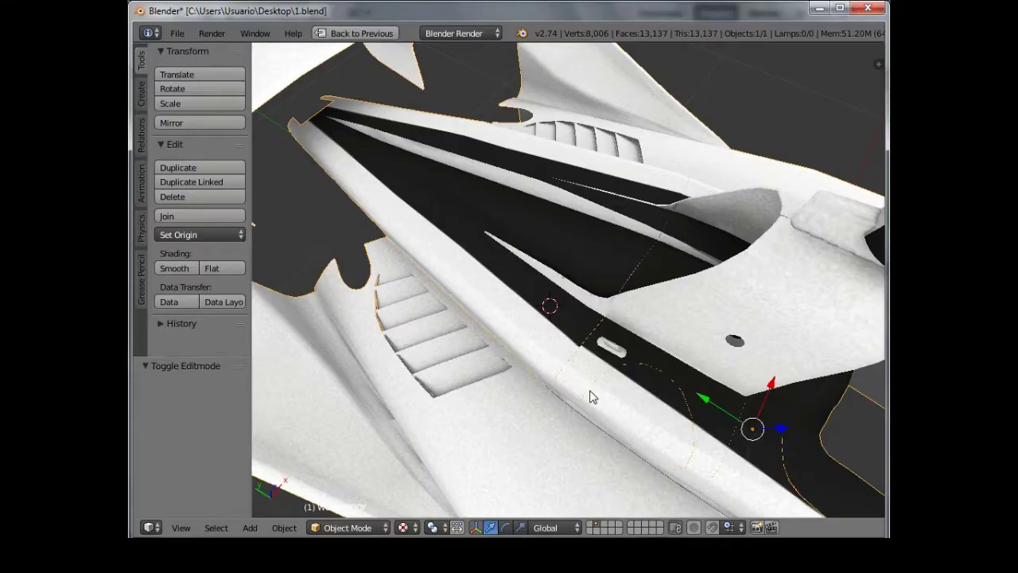
pyautogui.click(560, 480)
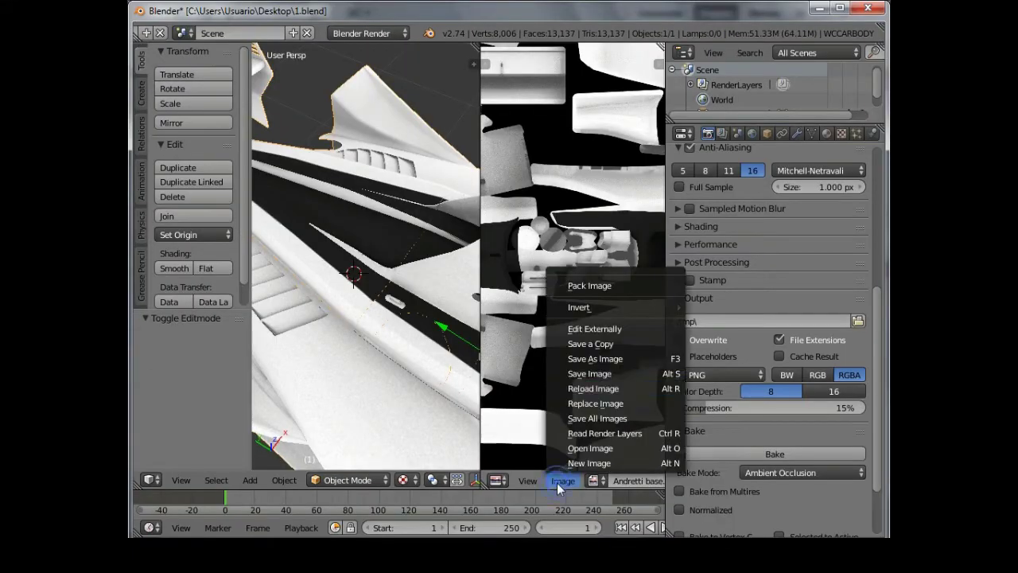
pyautogui.click(589, 388)
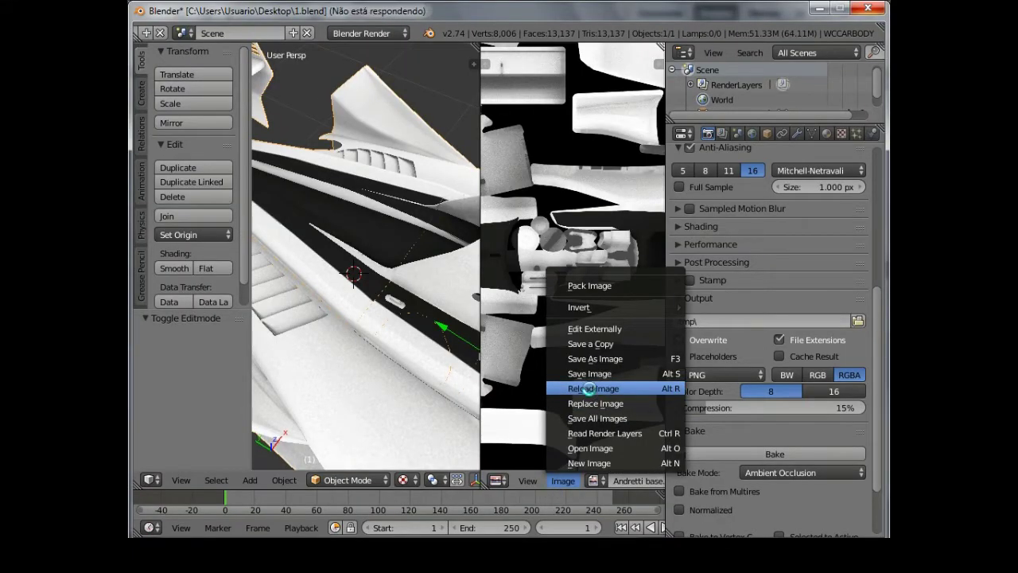
pyautogui.scroll(2, 376, 207)
pyautogui.scroll(2, 375, 207)
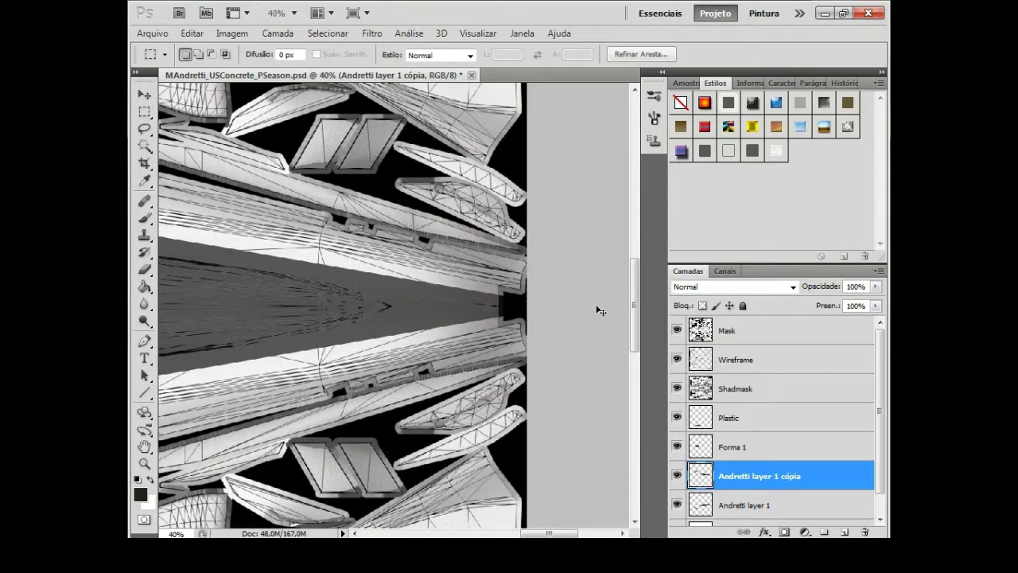
# - Marquee the nose strip, reposition it with Free Transform and hide the Wireframe overlay
pyautogui.moveTo(298, 226); pyautogui.dragTo(629, 306)
pyautogui.hotkey('ctrl', 't')
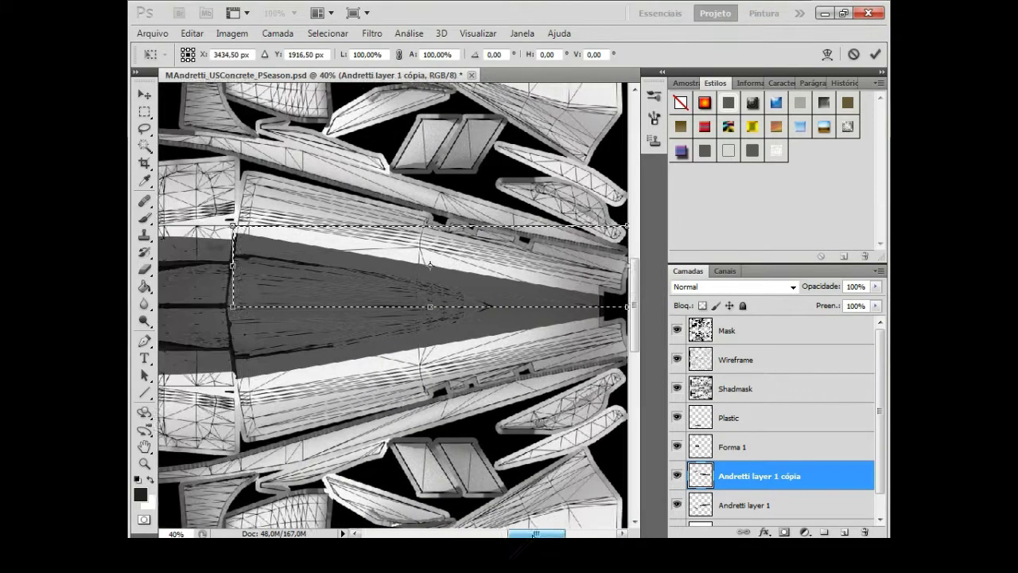
pyautogui.click(144, 111)
pyautogui.click(426, 222)
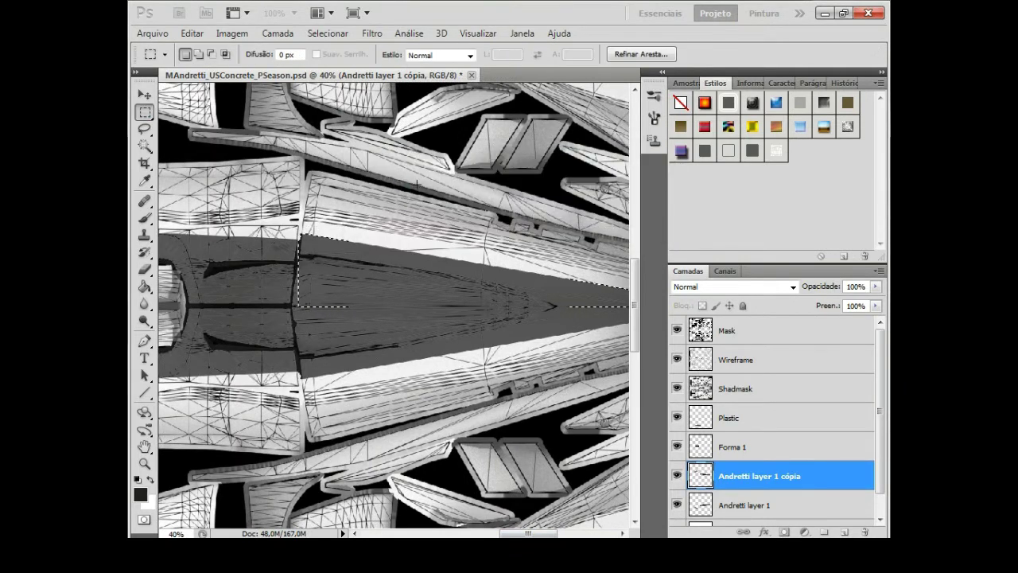
pyautogui.click(677, 359)
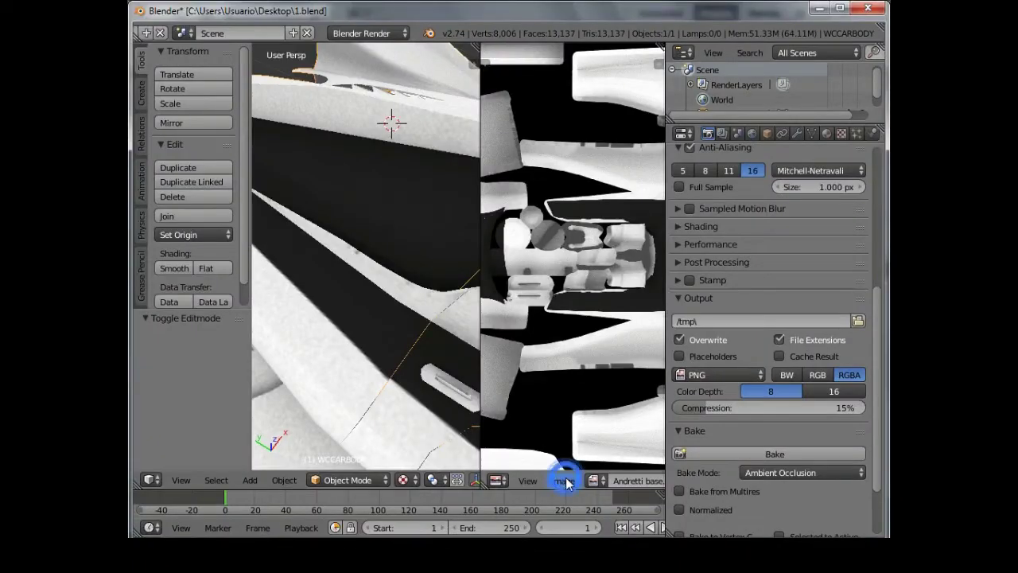
# - Reload the texture in Blender and select the Base layer for the new group
pyautogui.click(565, 481)
pyautogui.click(591, 389)
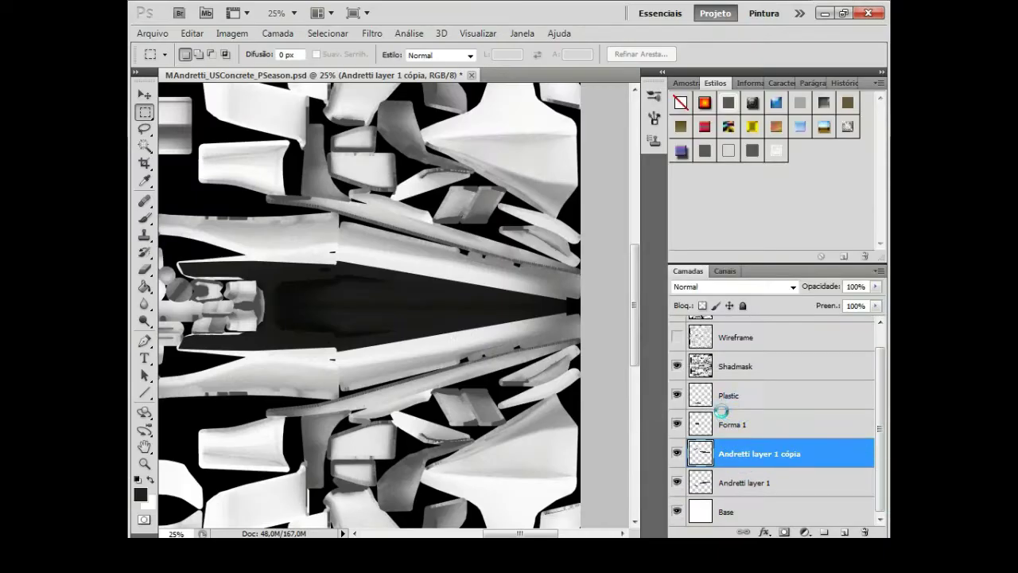
pyautogui.click(768, 508)
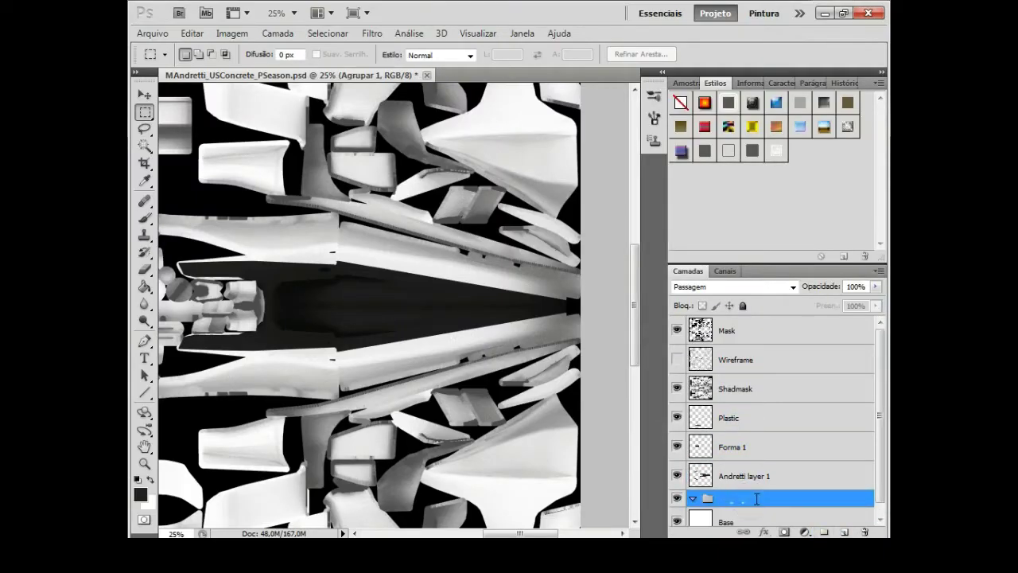
# - Delete the Forma 1 layer and duplicate Andretti layer 1
pyautogui.click(744, 476)
pyautogui.click(737, 452)
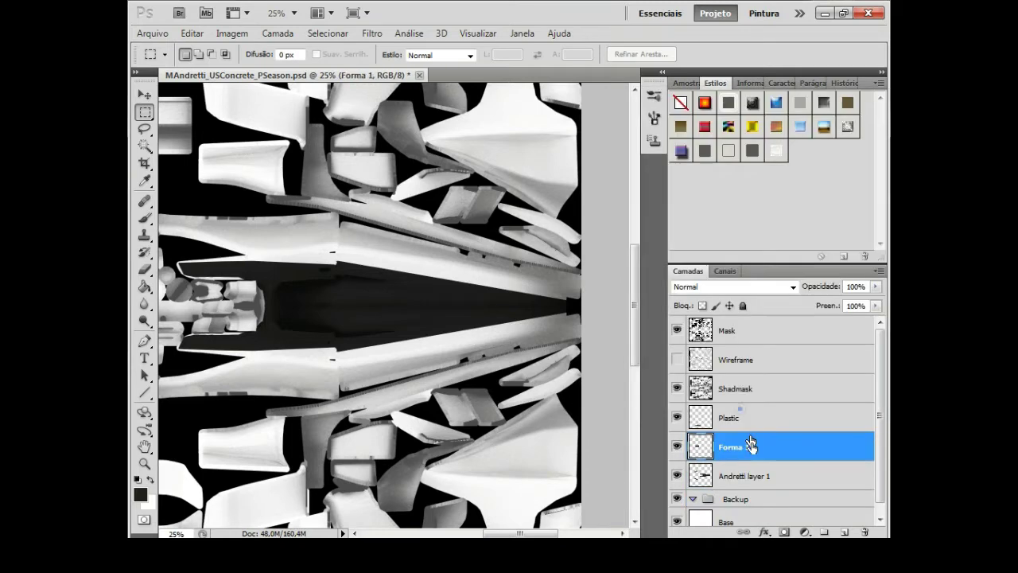
pyautogui.press('Delete')
pyautogui.rightClick(716, 449)
pyautogui.click(700, 154)
pyautogui.click(644, 166)
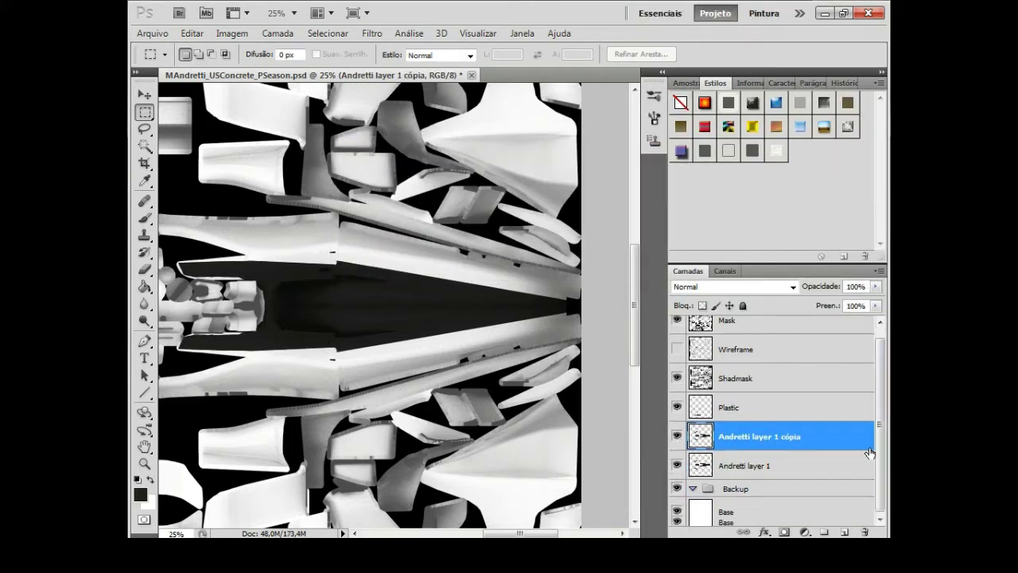
# - Move the copy and Plastic layers into the Backup group and hide it
pyautogui.moveTo(749, 491); pyautogui.dragTo(748, 478)
pyautogui.moveTo(743, 407); pyautogui.dragTo(739, 469)
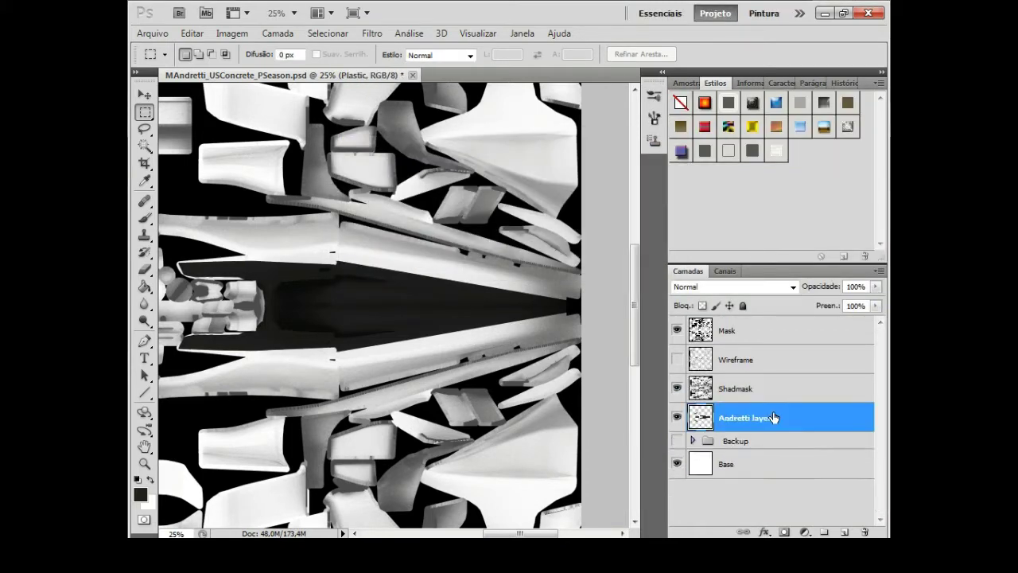
pyautogui.click(772, 417)
pyautogui.write('5')
pyautogui.press('Return')
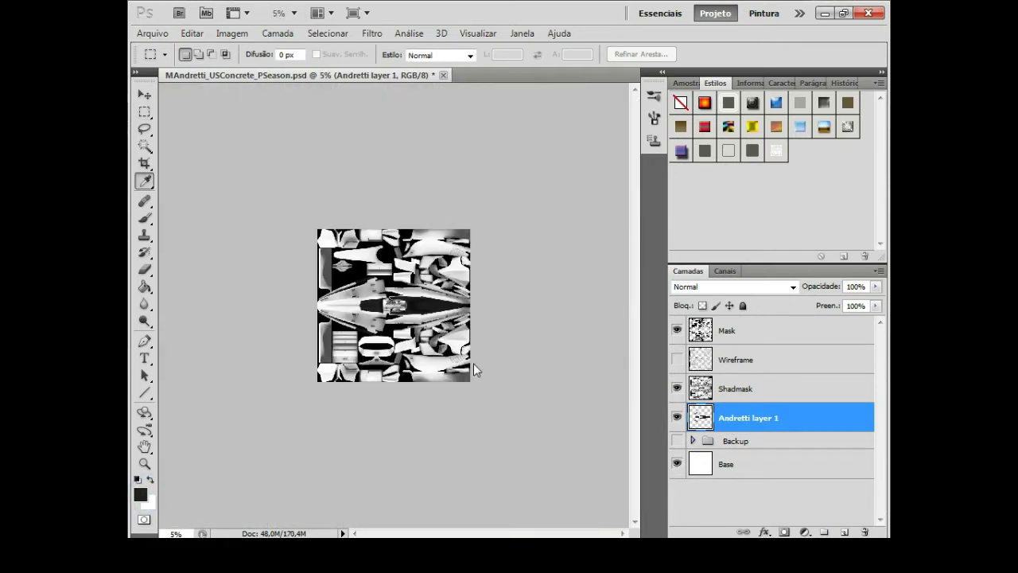
# - Fill the Base layer with a saturated blue using the Paint Bucket
pyautogui.click(140, 494)
pyautogui.click(638, 375)
pyautogui.click(618, 310)
pyautogui.click(777, 300)
pyautogui.click(728, 464)
pyautogui.press('g')
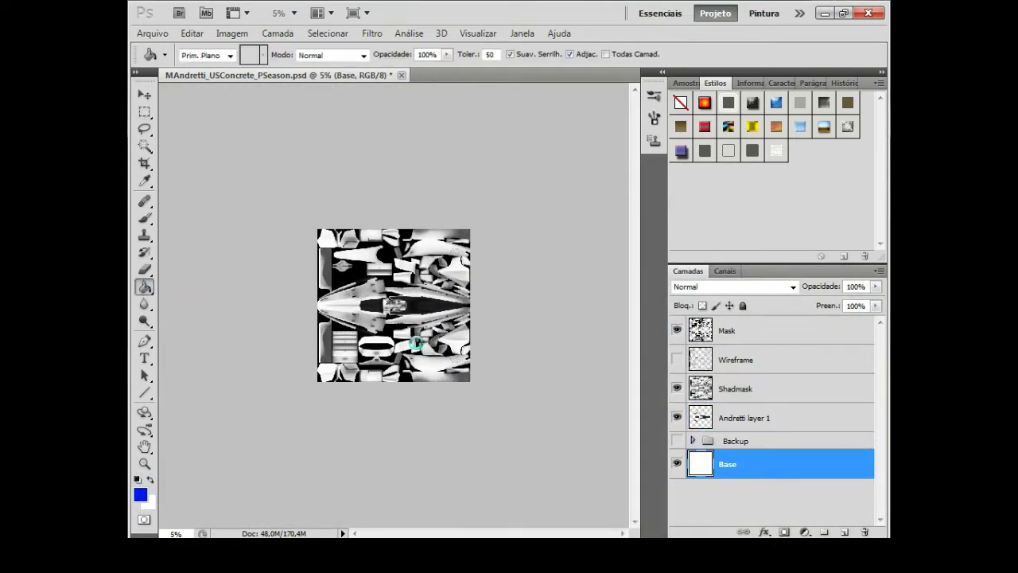
pyautogui.click(415, 342)
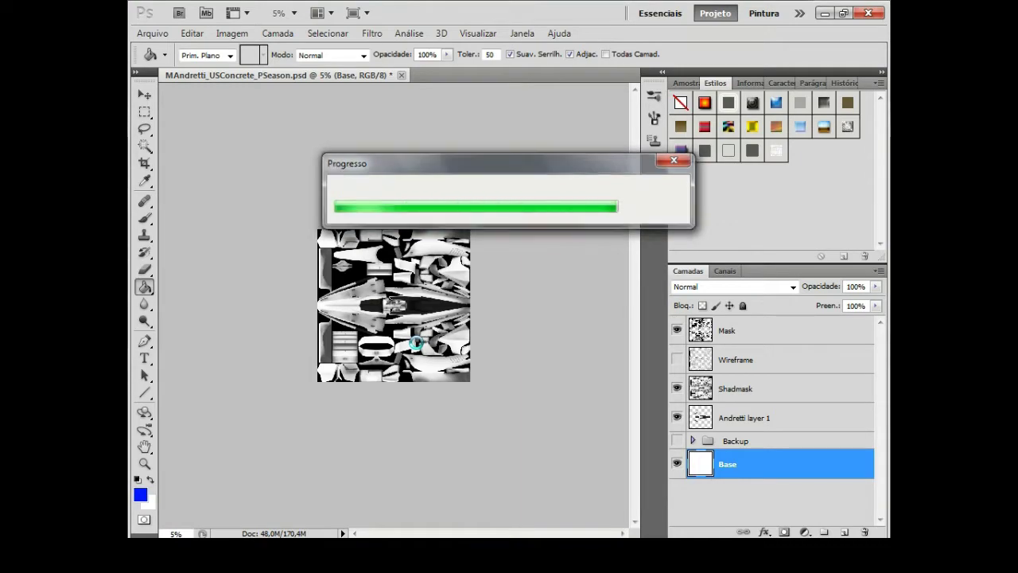
# - Turn off the Sombra Projetada drop shadow effect on Andretti layer 1
pyautogui.click(293, 13)
pyautogui.click(291, 45)
pyautogui.hotkey('alt', ']')
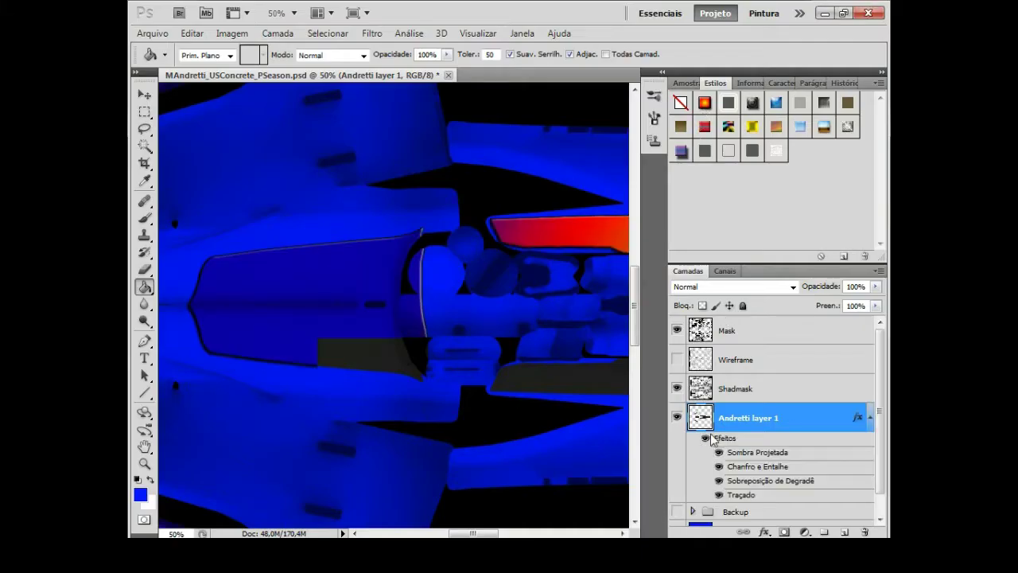
pyautogui.click(718, 452)
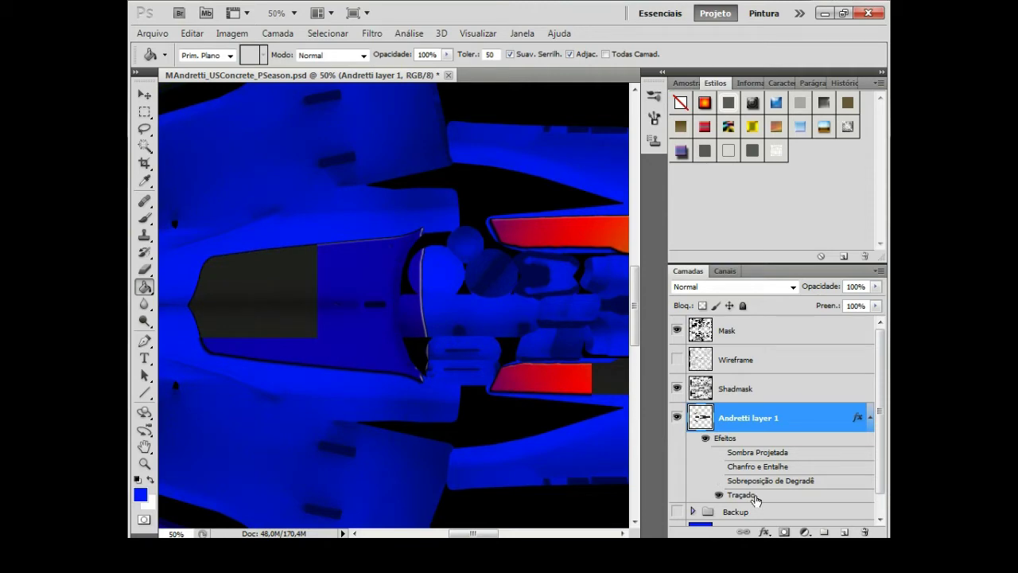
# - Confirm the stroke style on Andretti layer 1, then convert it to a smart object and rasterize it
pyautogui.doubleClick(755, 500)
pyautogui.click(629, 321)
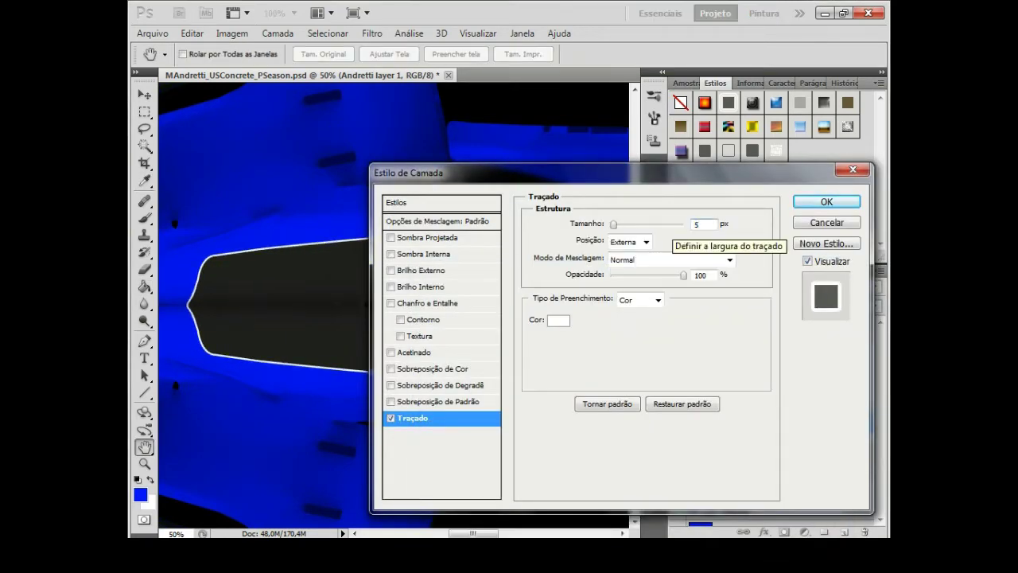
pyautogui.click(826, 201)
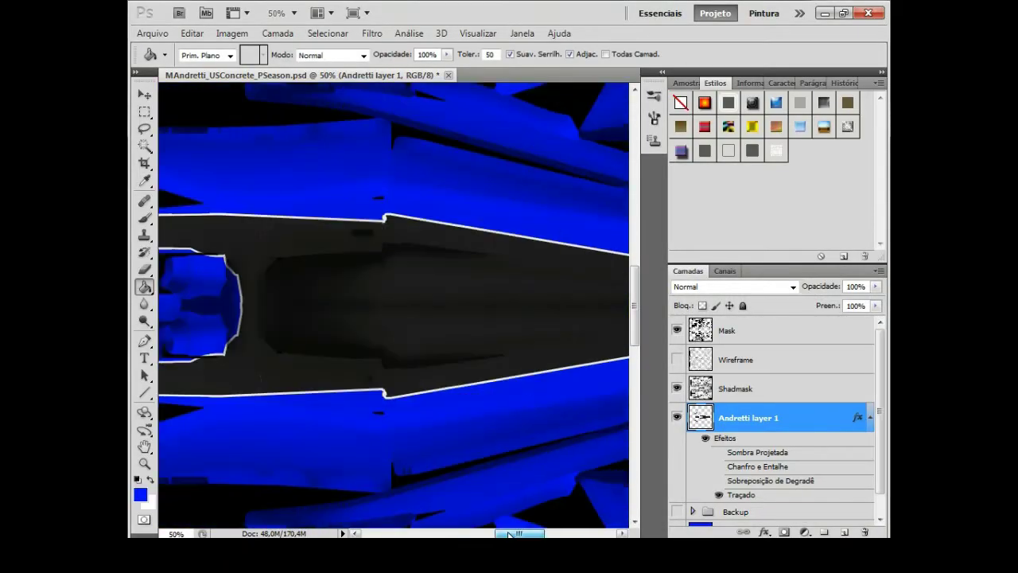
pyautogui.rightClick(751, 418)
pyautogui.click(753, 406)
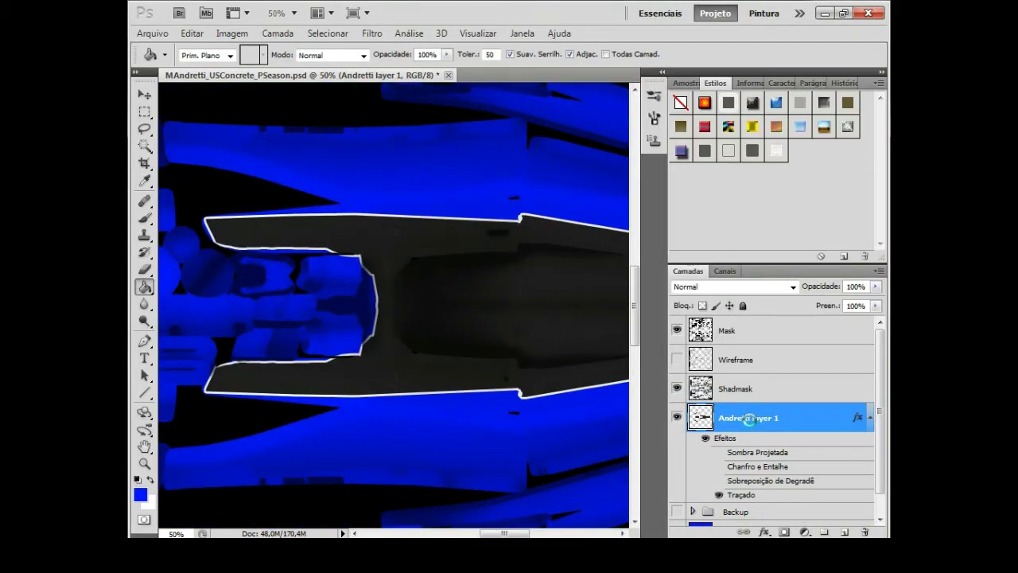
pyautogui.rightClick(755, 423)
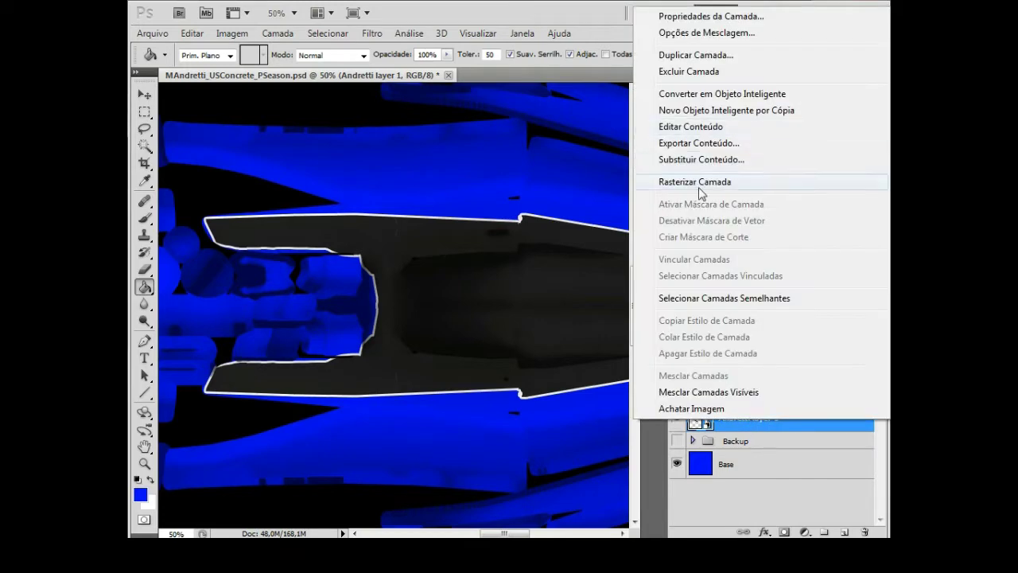
pyautogui.click(698, 183)
pyautogui.rightClick(755, 423)
pyautogui.click(735, 420)
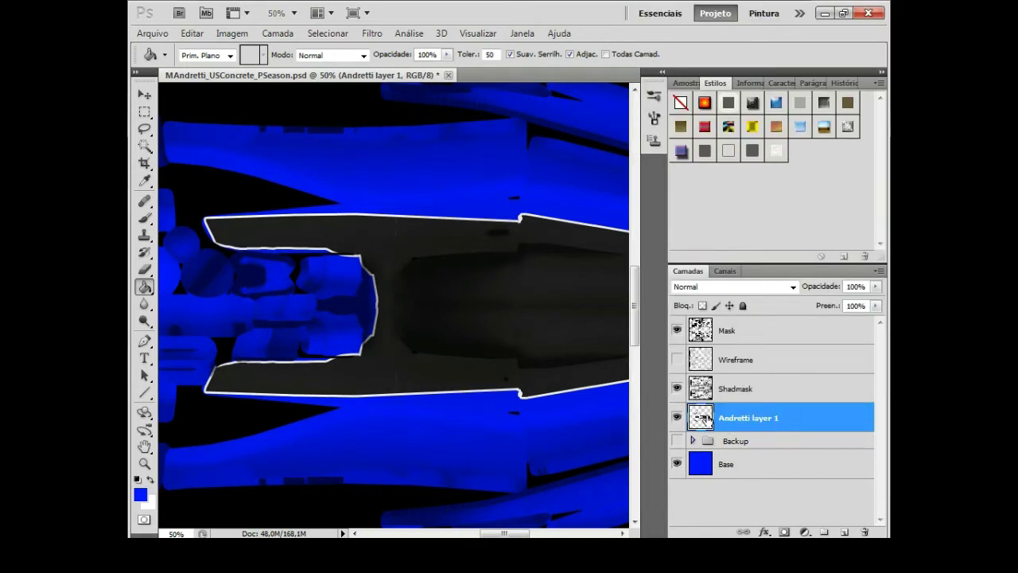
# - Add a 6 px red outer stroke to Andretti layer 1
pyautogui.doubleClick(704, 417)
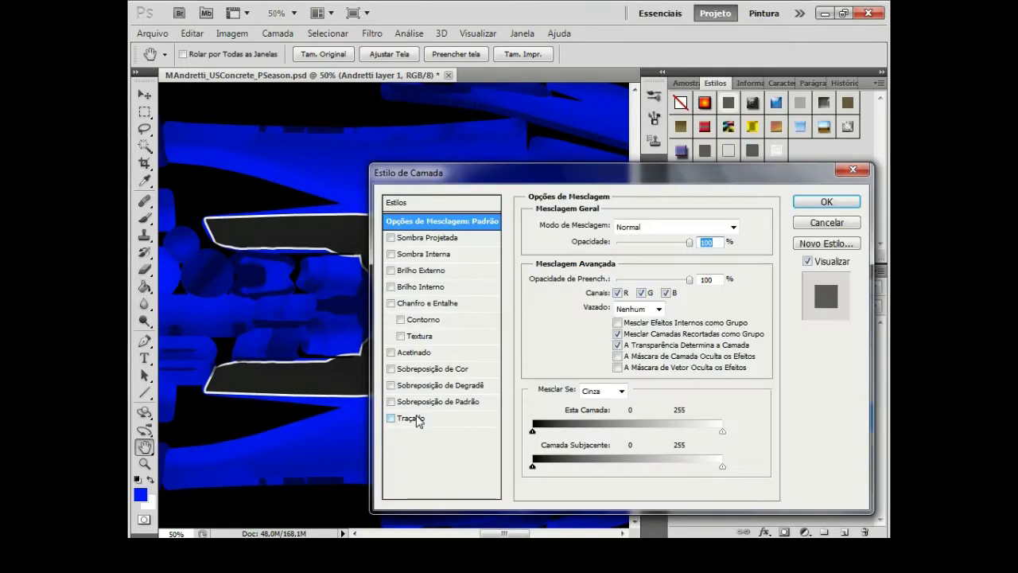
pyautogui.click(413, 417)
pyautogui.write('6')
pyautogui.click(559, 321)
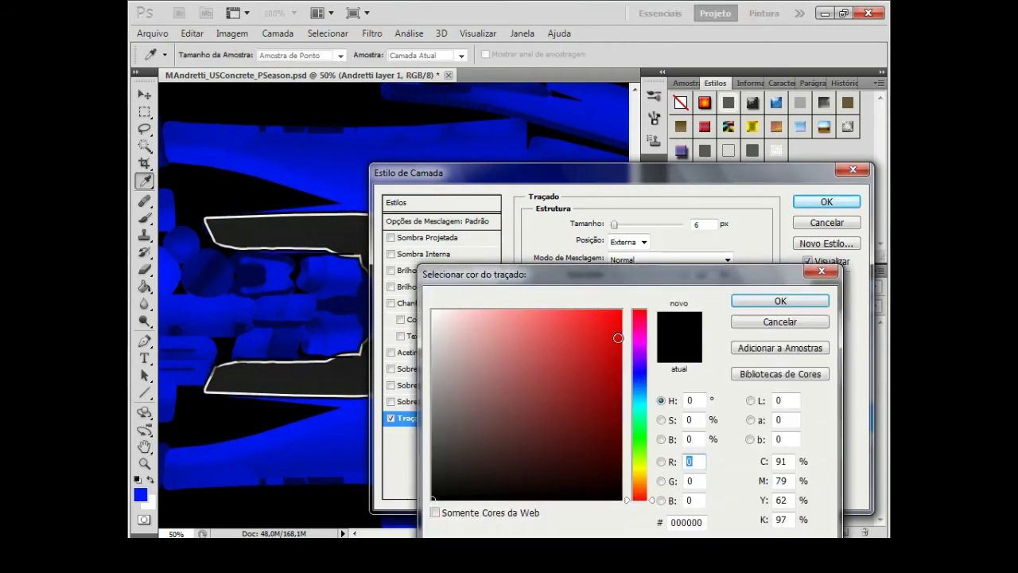
pyautogui.click(618, 339)
pyautogui.click(756, 306)
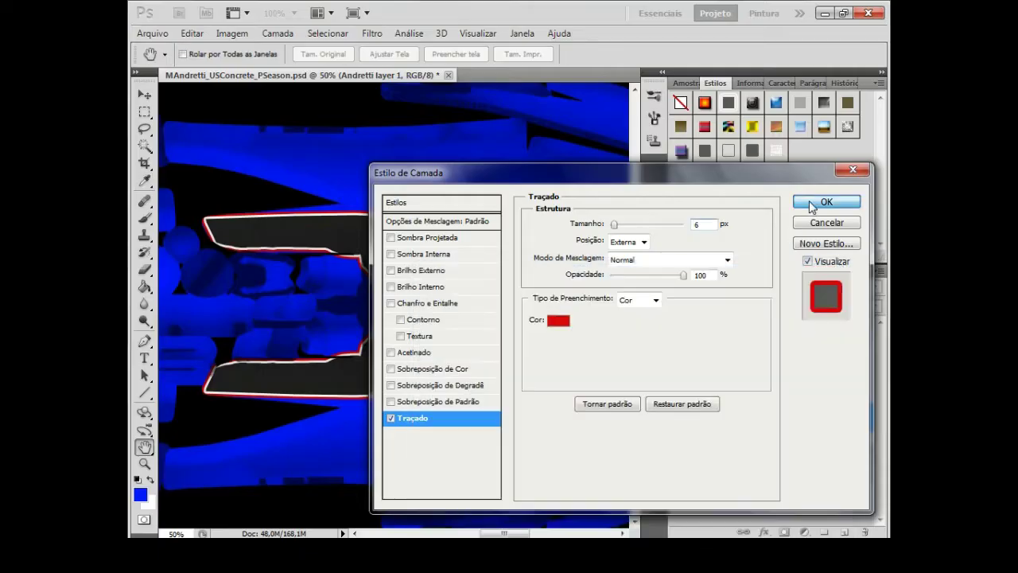
pyautogui.click(827, 202)
# - Bake the red stroke via smart object and rasterize, then show the wireframe at 100%
pyautogui.rightClick(784, 422)
pyautogui.click(756, 426)
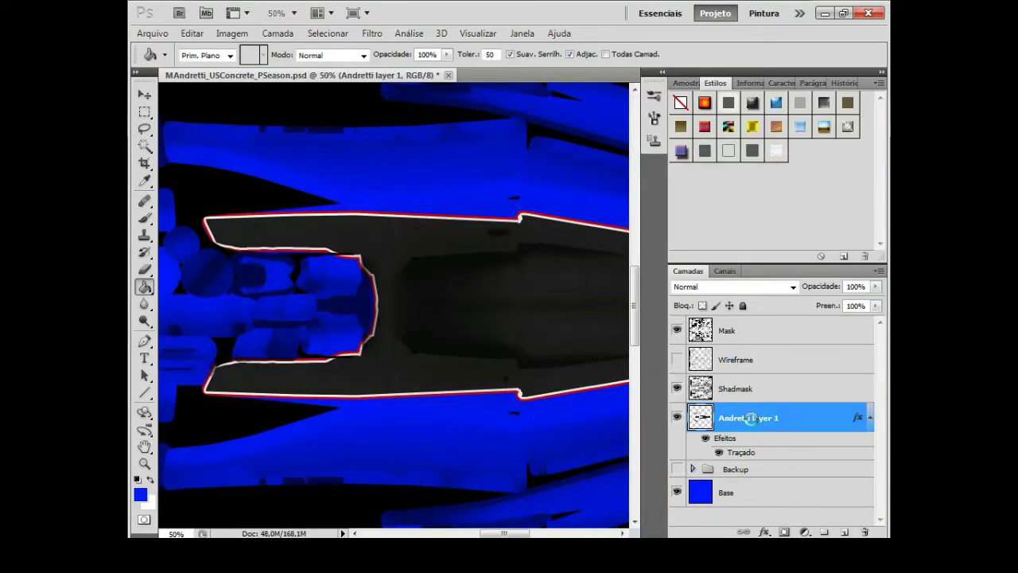
pyautogui.rightClick(743, 419)
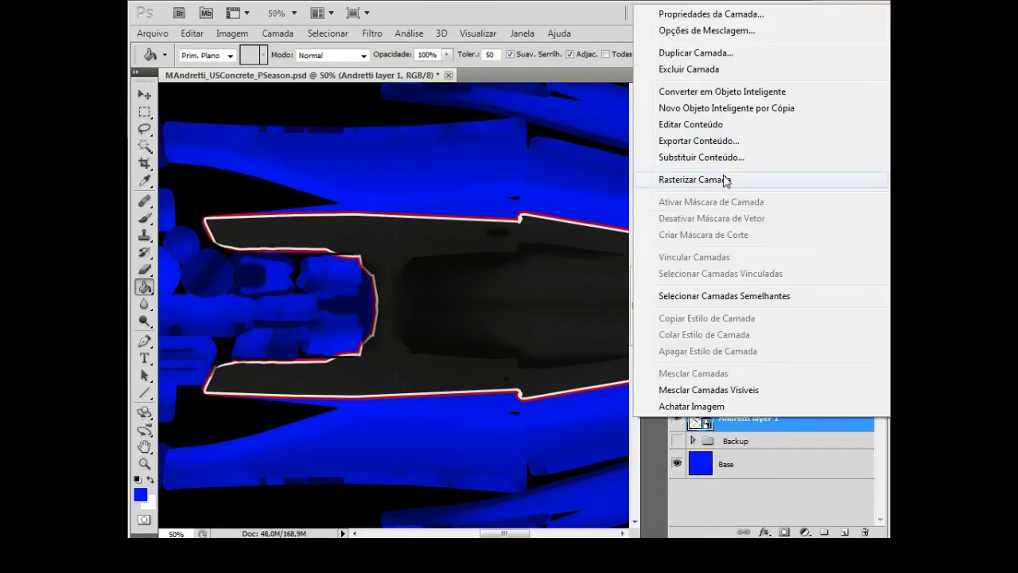
pyautogui.click(716, 178)
pyautogui.click(677, 360)
pyautogui.hotkey('ctrl', '+')
pyautogui.hotkey('ctrl', '+')
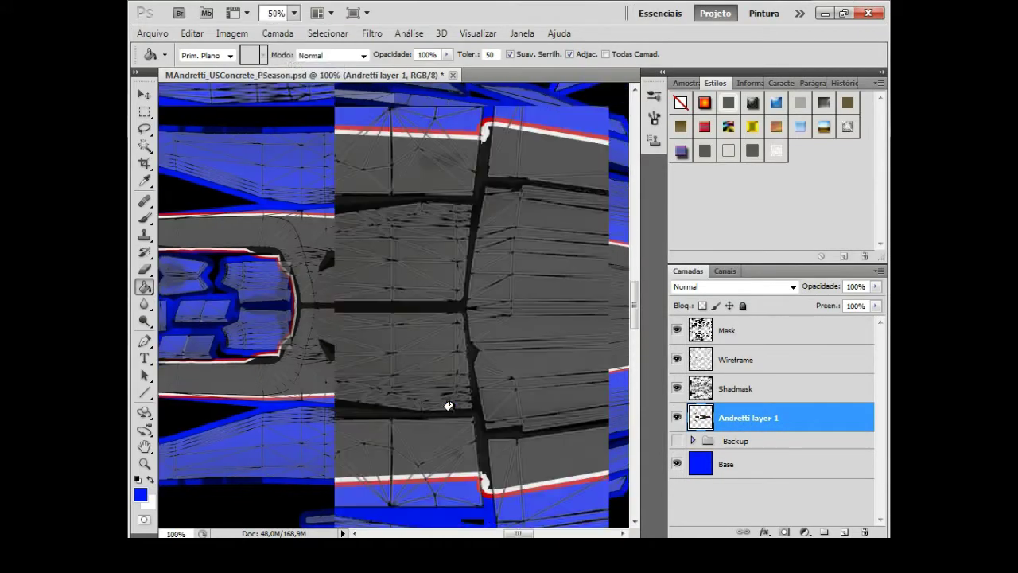
# - Outline a stray border piece with the Polygonal Lasso and fill it with blue
pyautogui.press('m')
pyautogui.click(493, 430)
pyautogui.scroll(5, 485, 414)
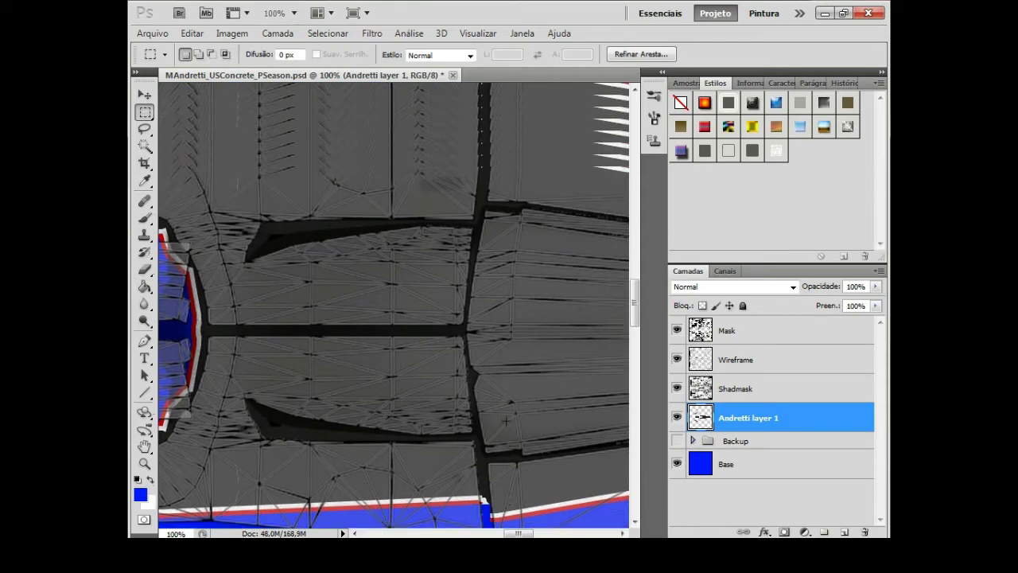
pyautogui.hscroll(-5, 477, 393)
pyautogui.scroll(-5, 398, 334)
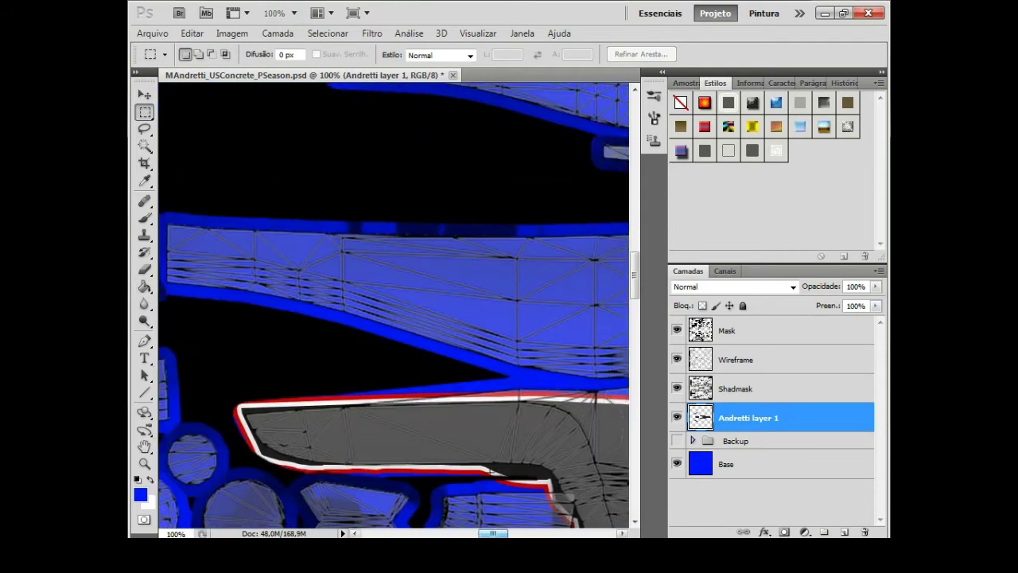
pyautogui.hotkey('ctrl', 'd')
pyautogui.press('l')
pyautogui.click(439, 299)
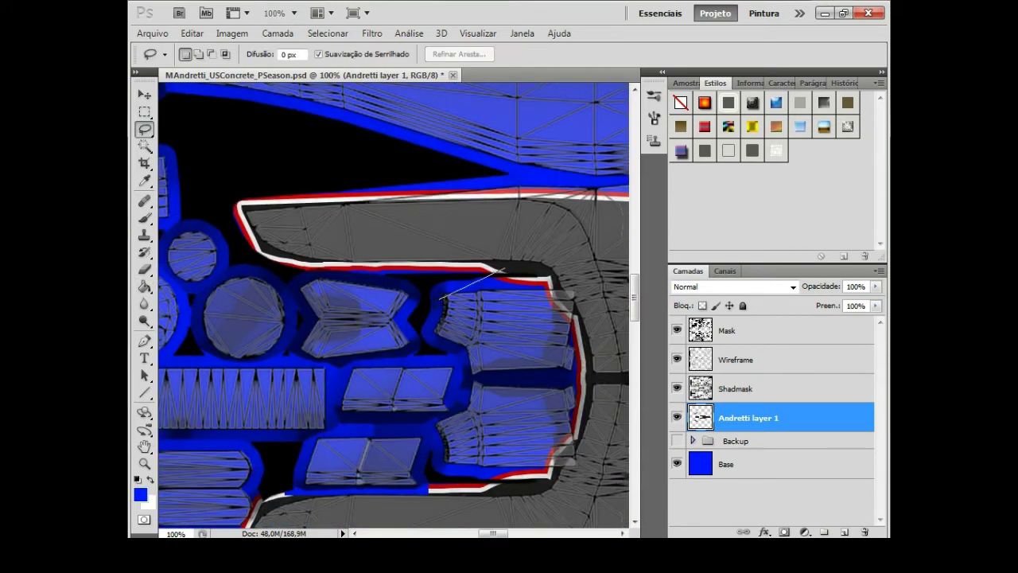
pyautogui.doubleClick(499, 271)
pyautogui.hotkey('alt', 'BackSpace')
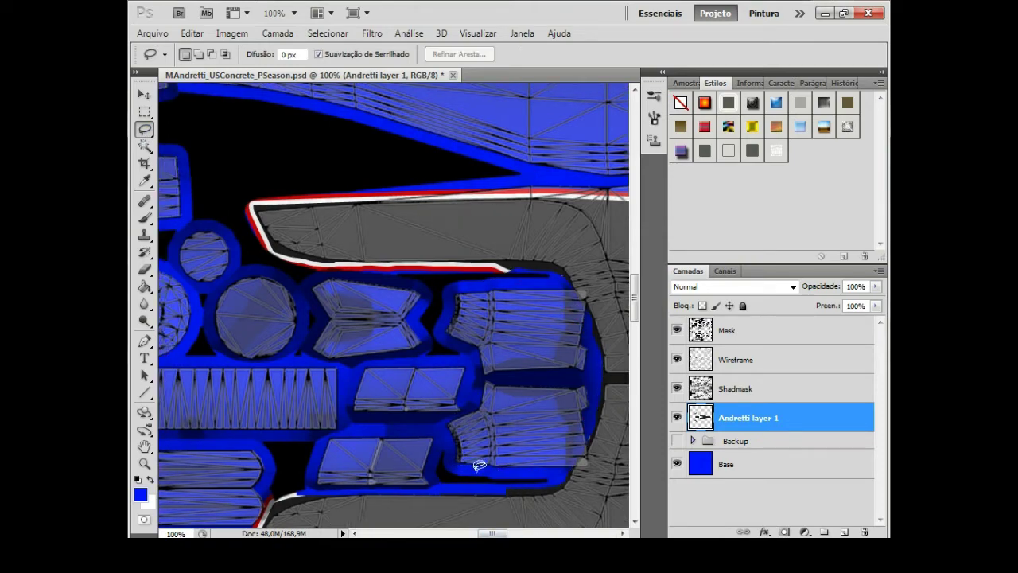
# - Hide the wireframe, sample the dark cockpit colour, and mark along the cockpit edge
pyautogui.hscroll(5, 477, 466)
pyautogui.hscroll(-3, 439, 317)
pyautogui.hscroll(-2, 440, 317)
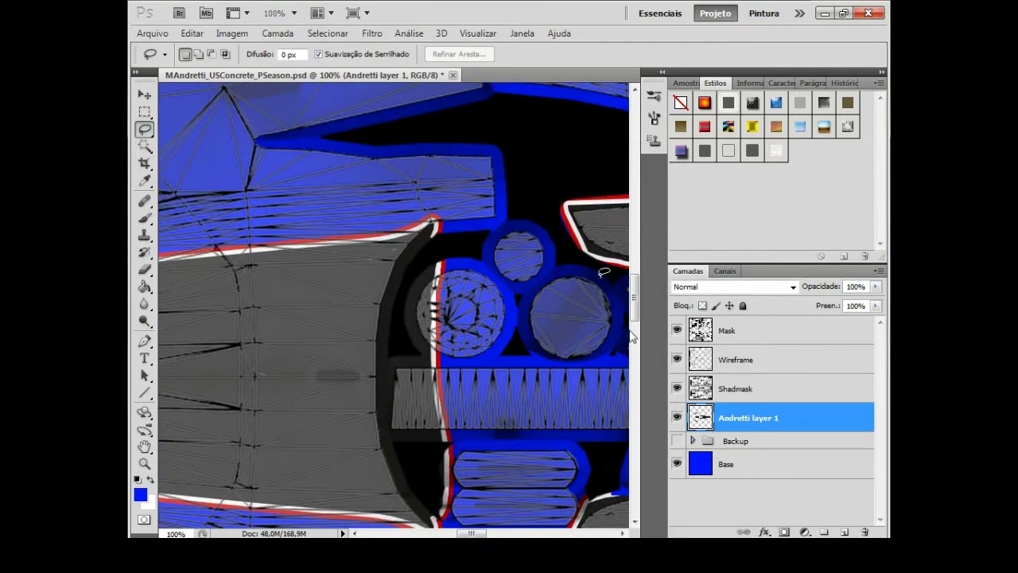
pyautogui.click(678, 360)
pyautogui.press('i')
pyautogui.click(302, 310)
pyautogui.press('b')
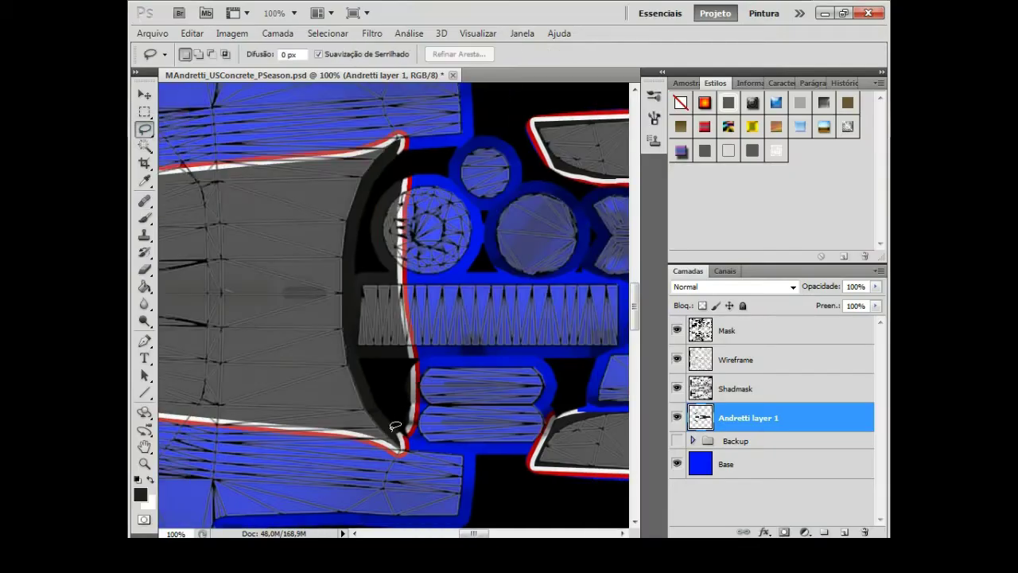
pyautogui.moveTo(395, 427); pyautogui.dragTo(401, 442)
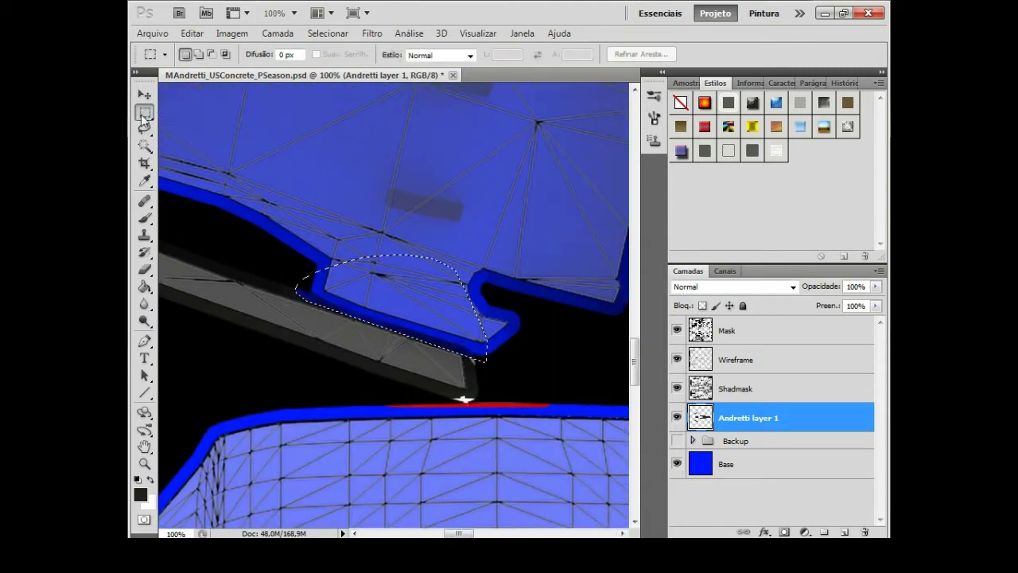
# - Delete the stray red strips and zoom out to see the whole texture
pyautogui.press('m')
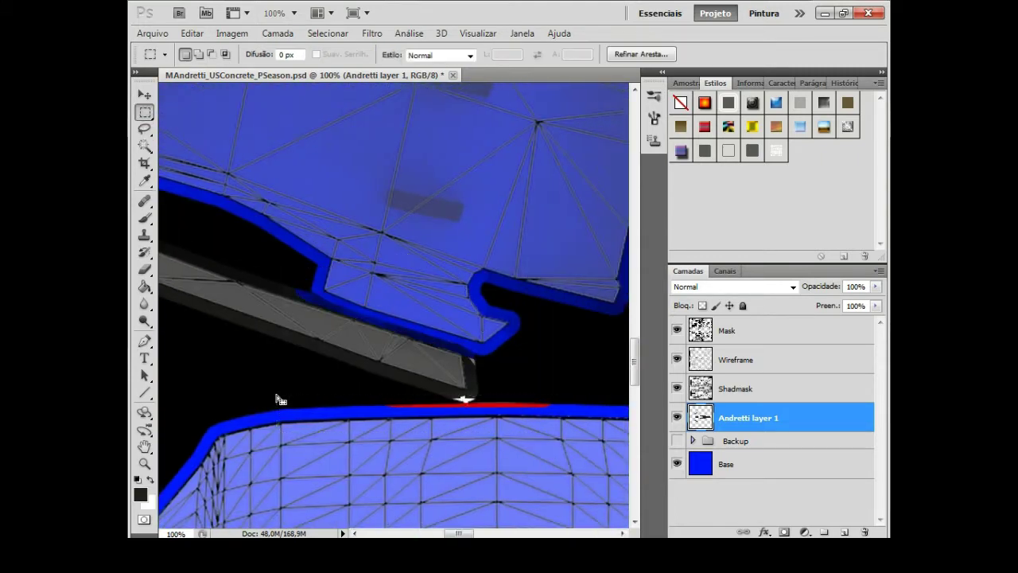
pyautogui.press('Delete')
pyautogui.hotkey('ctrl', 'd')
pyautogui.press('l')
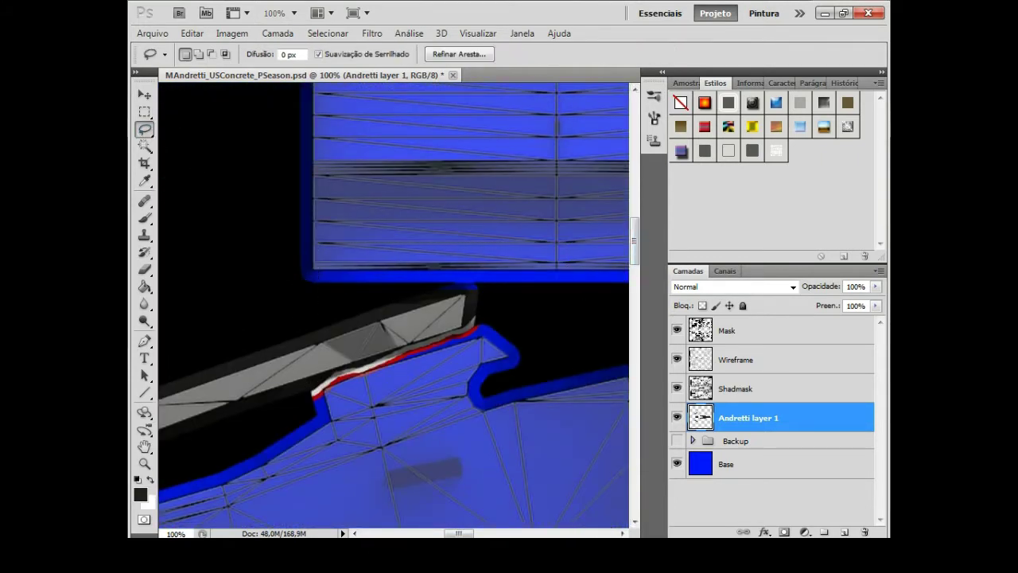
pyautogui.press('Delete')
pyautogui.hotkey('ctrl', 'd')
pyautogui.hotkey('ctrl', '-')
pyautogui.hotkey('ctrl', '-')
pyautogui.hotkey('ctrl', '-')
pyautogui.hotkey('ctrl', '-')
pyautogui.hotkey('ctrl', '-')
pyautogui.hotkey('ctrl', '-')
pyautogui.hotkey('ctrl', '-')
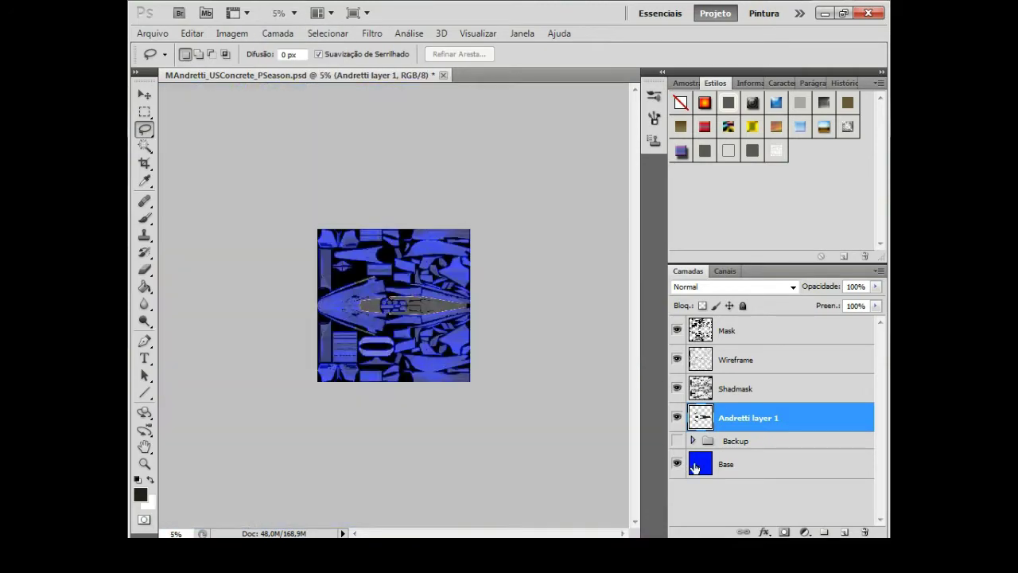
# - Reload the updated livery image and maximize the 3D view to inspect the white- and red-edged panels
pyautogui.click(677, 360)
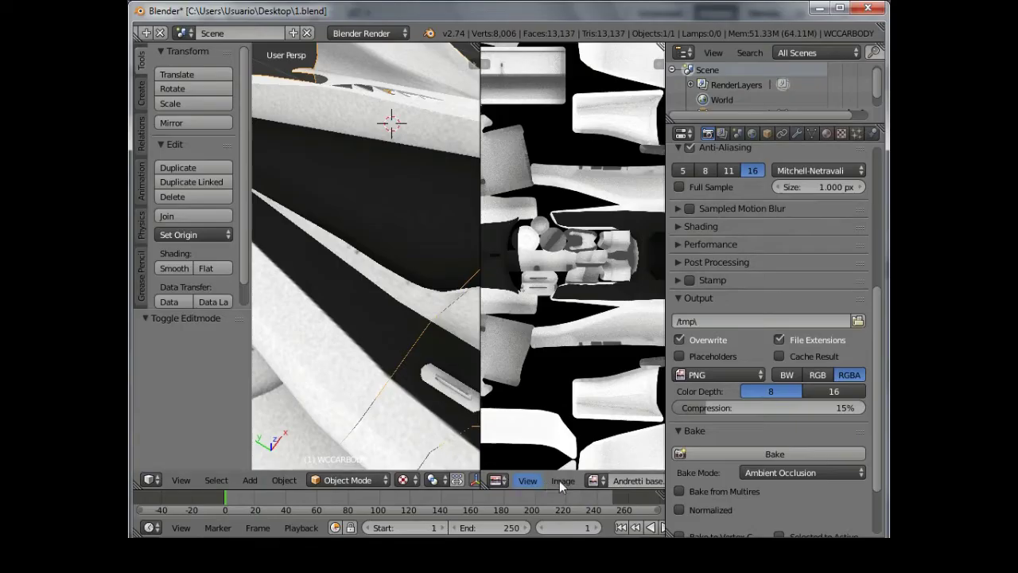
pyautogui.click(594, 389)
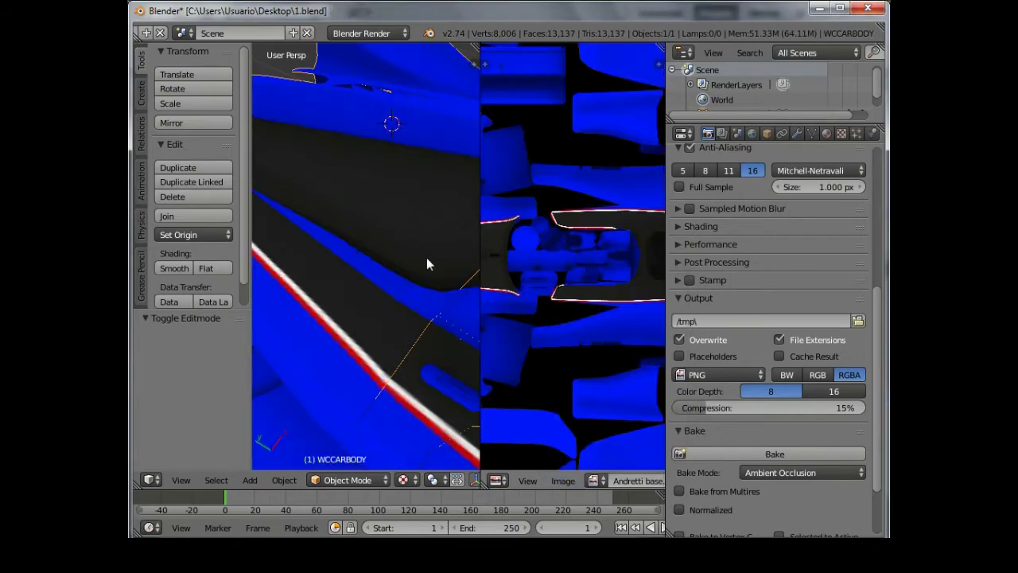
pyautogui.hotkey('ctrl', 'Up')
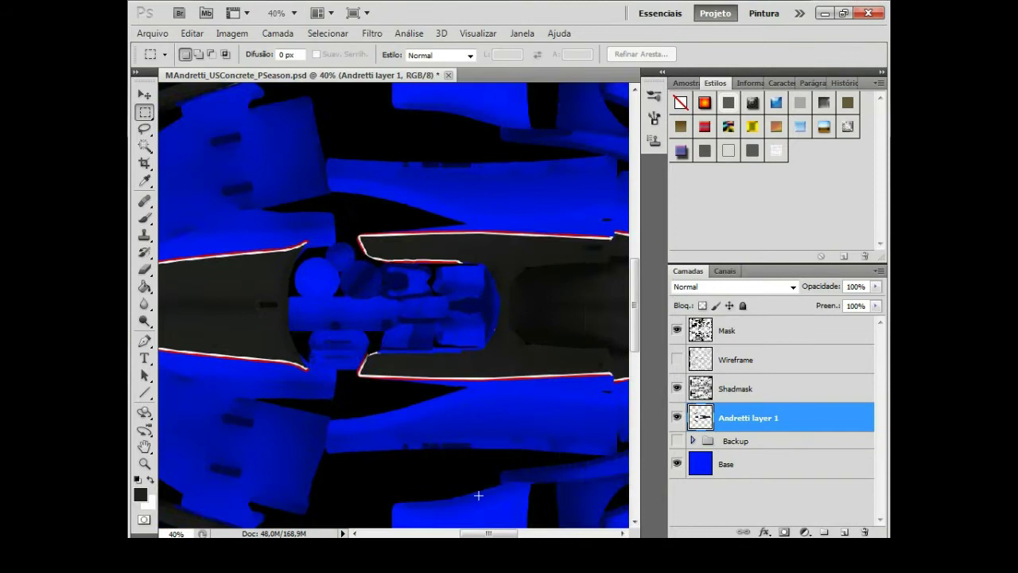
pyautogui.hscroll(5, 478, 495)
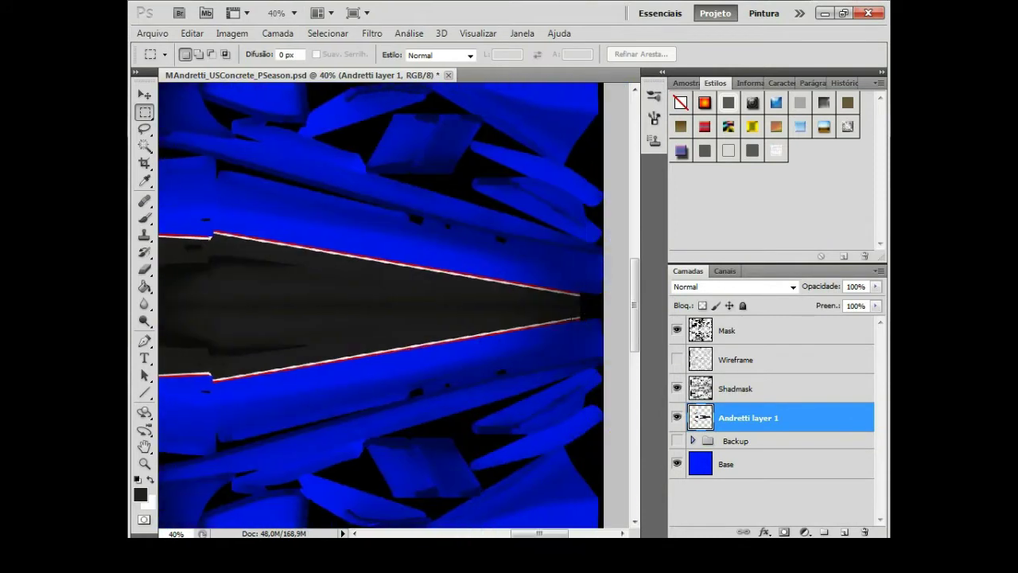
pyautogui.hotkey('ctrl', 't')
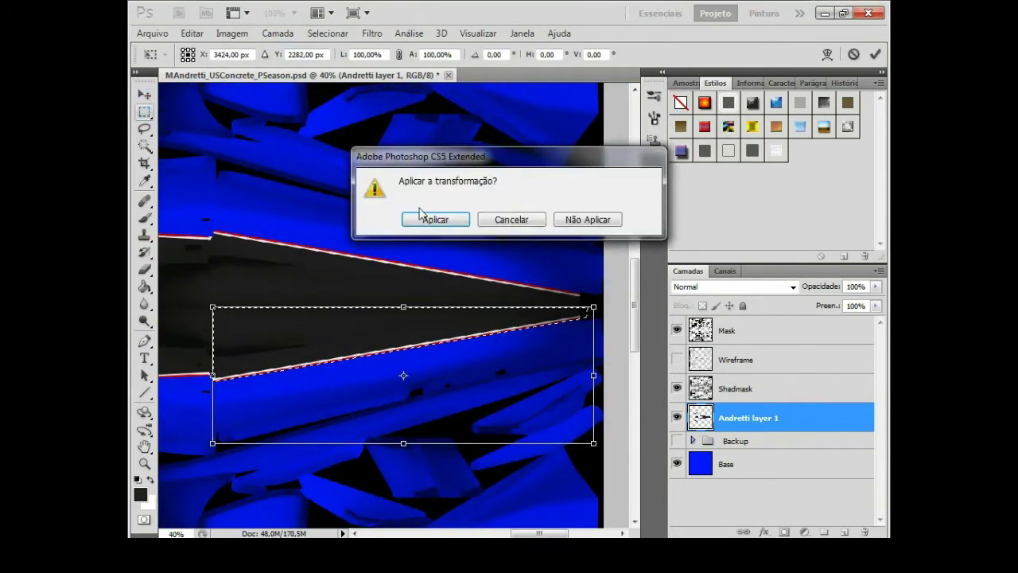
pyautogui.press('Return')
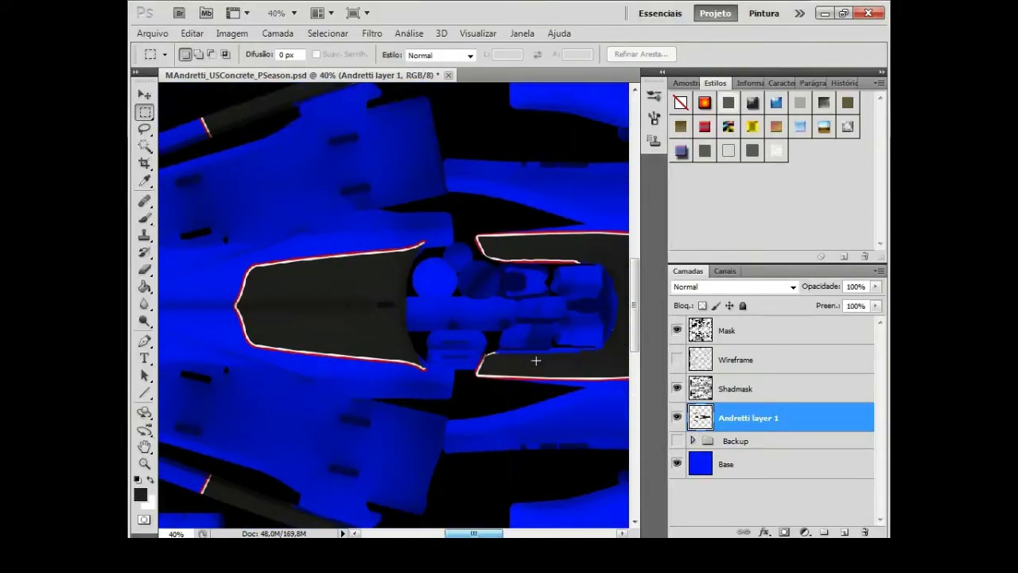
# - Show the wireframe layer and save the texture as a new file named 'Andretti lines 4096x'
pyautogui.click(295, 12)
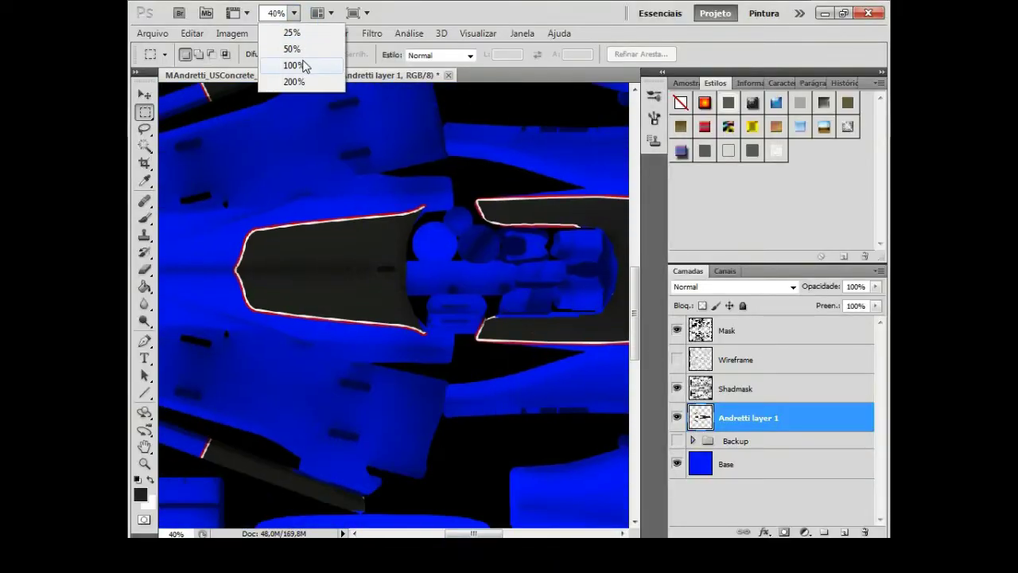
pyautogui.click(297, 64)
pyautogui.hscroll(5, 494, 501)
pyautogui.click(678, 360)
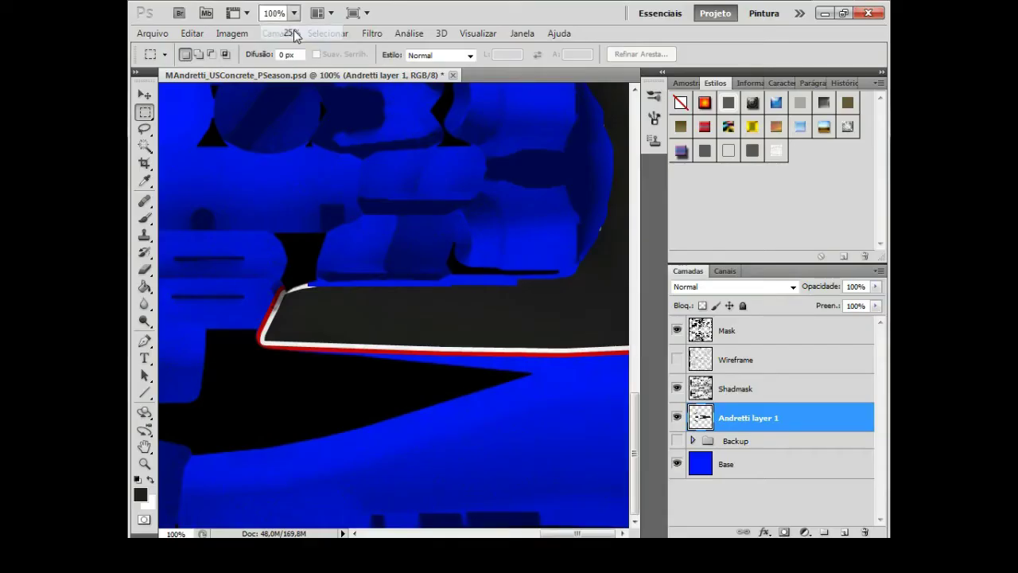
pyautogui.click(152, 33)
pyautogui.click(342, 278)
pyautogui.write('Andrett')
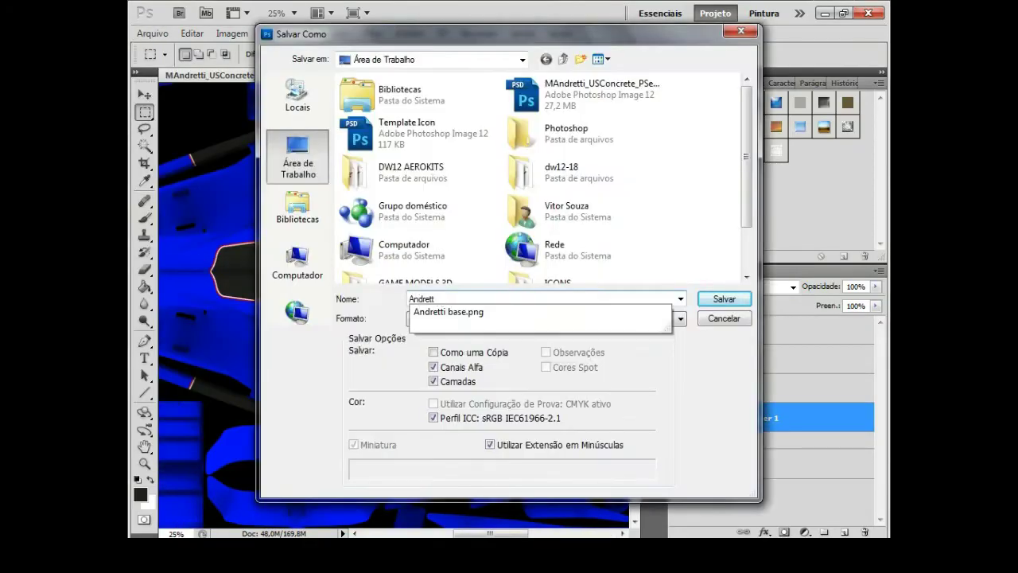
pyautogui.write('i lines 4096x')
pyautogui.press('Return')
pyautogui.press('Return')
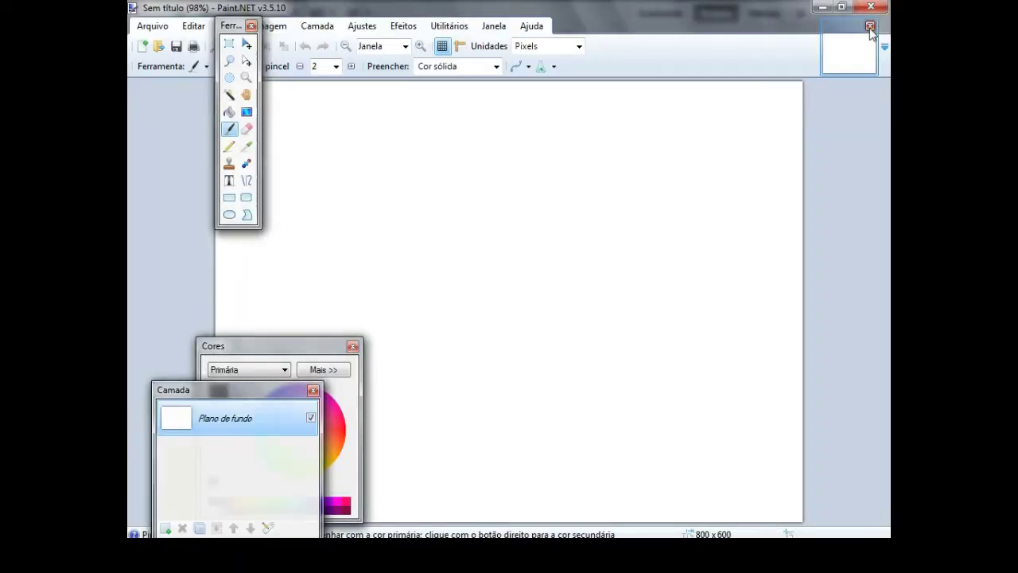
# - Close the current image and open the livery texture from the Desktop
pyautogui.click(869, 26)
pyautogui.click(153, 26)
pyautogui.click(169, 59)
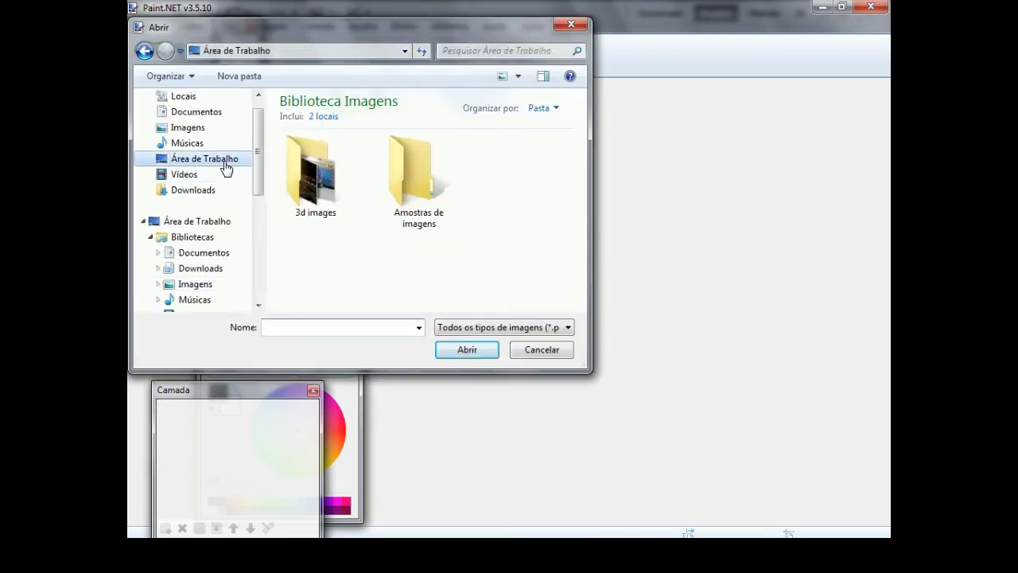
pyautogui.click(209, 158)
pyautogui.scroll(-5, 354, 163)
pyautogui.doubleClick(351, 151)
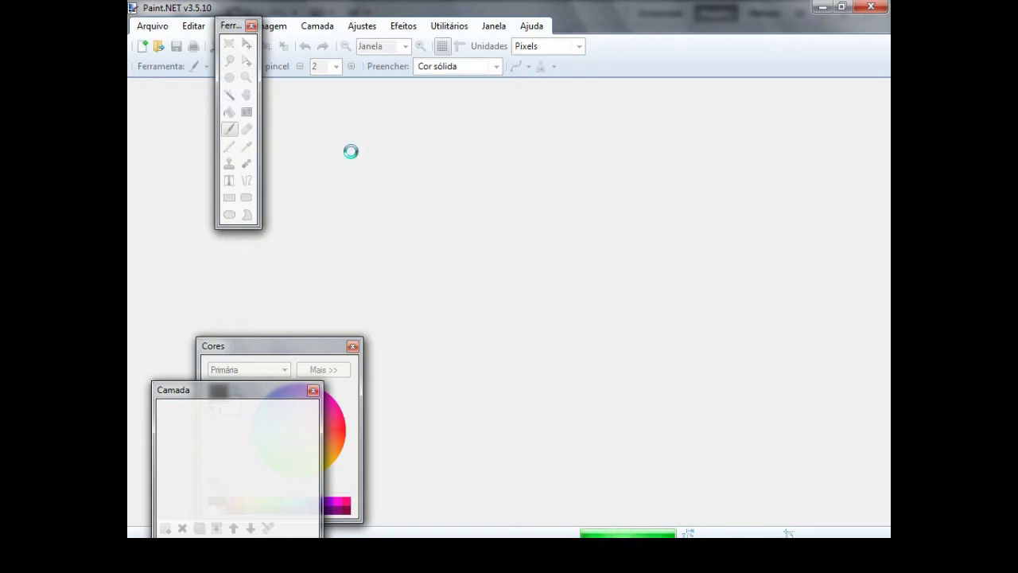
pyautogui.scroll(5, 429, 300)
pyautogui.scroll(2, 456, 234)
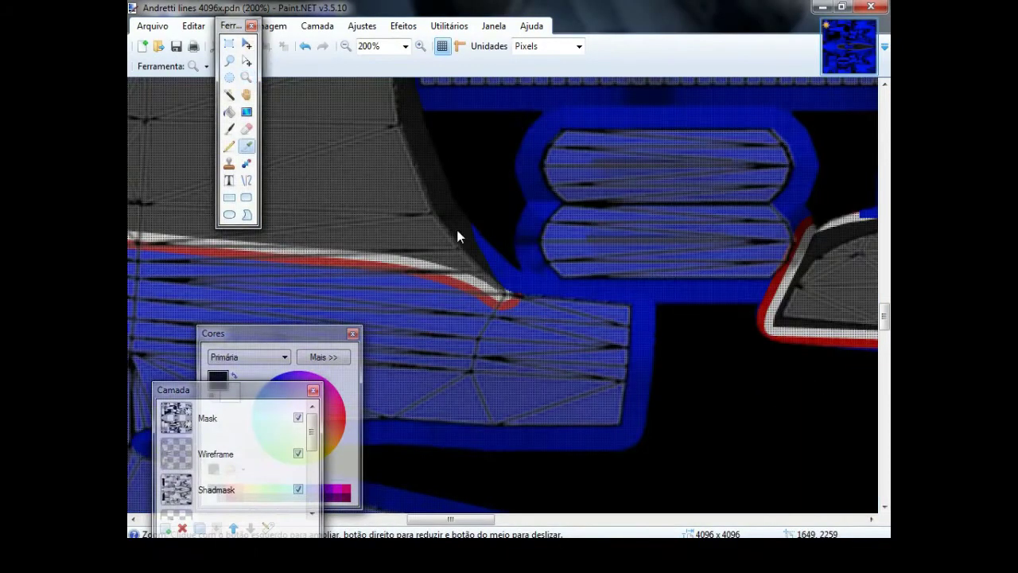
pyautogui.scroll(-3, 252, 450)
pyautogui.scroll(3, 252, 450)
# - On Andretti layer 1, draw a first line and set the paint colour to red
pyautogui.click(227, 473)
pyautogui.click(246, 180)
pyautogui.moveTo(505, 297); pyautogui.dragTo(643, 311)
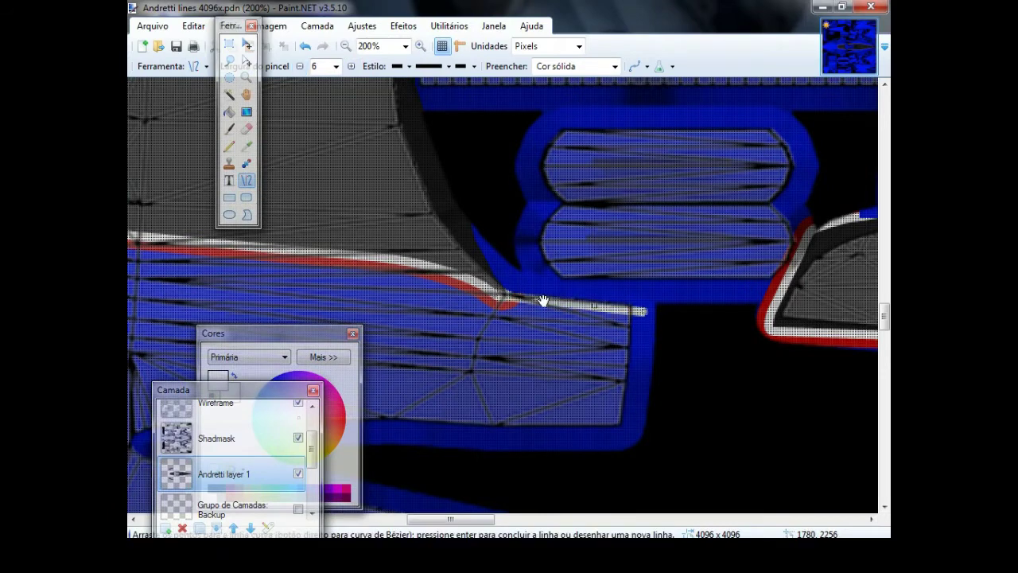
pyautogui.click(246, 145)
pyautogui.click(461, 284)
pyautogui.click(245, 180)
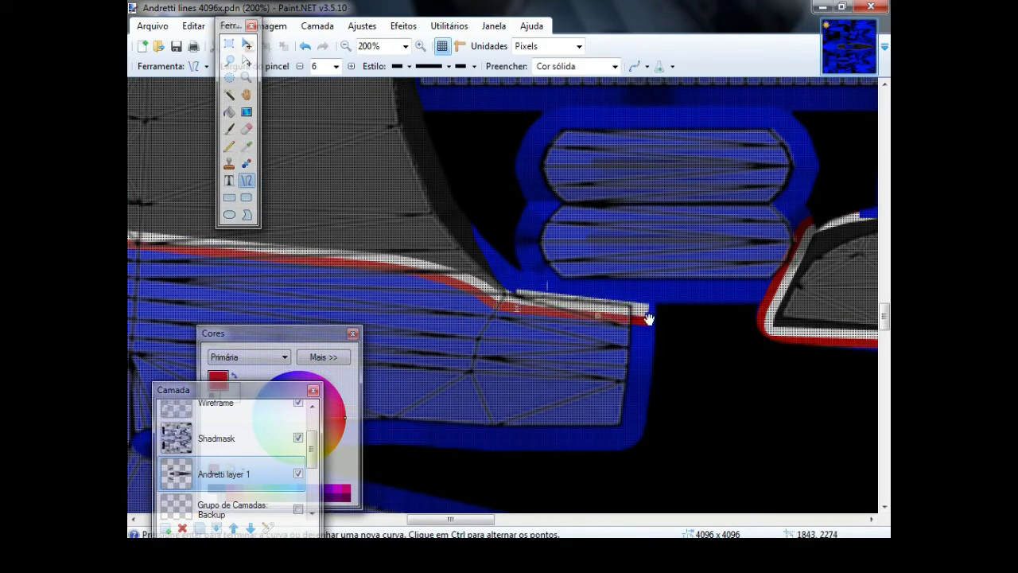
pyautogui.press('z')
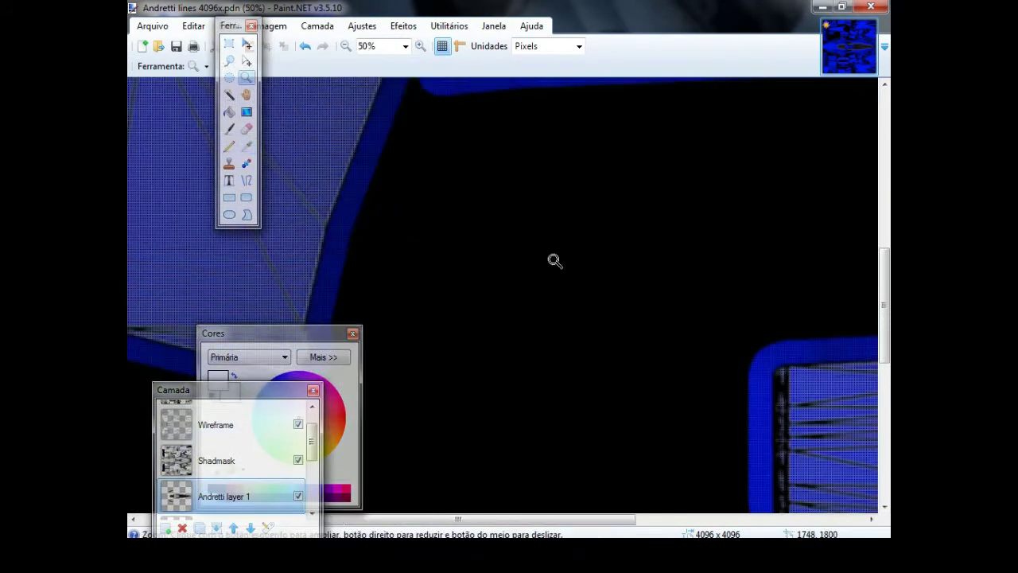
pyautogui.rightClick(673, 229)
pyautogui.click(553, 271)
pyautogui.rightClick(553, 270)
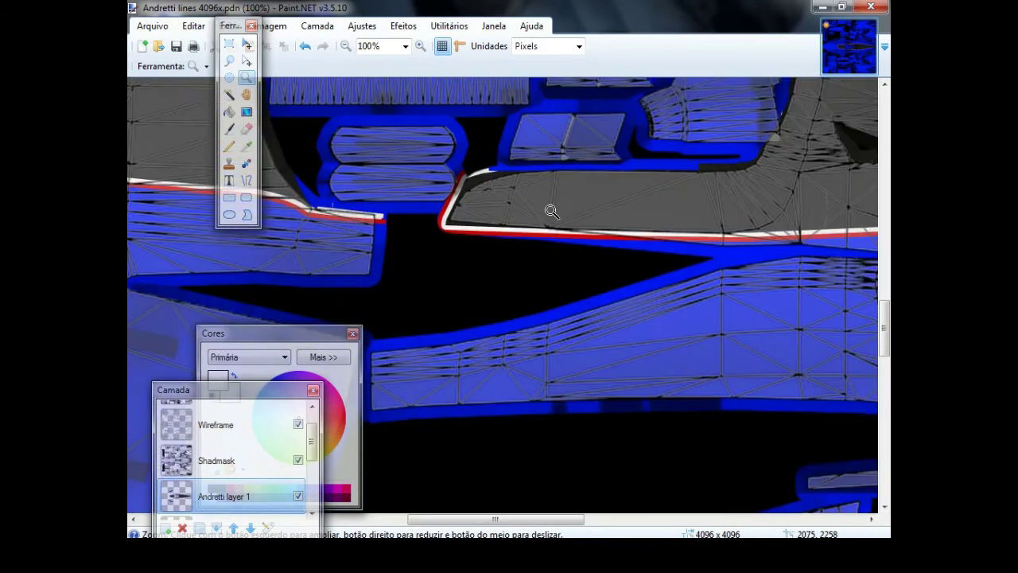
# - Draw and bend a white curve along the lower blue edge, then hide the Wireframe layer
pyautogui.press('o')
pyautogui.moveTo(371, 354); pyautogui.dragTo(564, 316)
pyautogui.moveTo(496, 334)
pyautogui.mouseDown()
pyautogui.moveTo(451, 335)
pyautogui.moveTo(437, 351)
pyautogui.mouseUp()
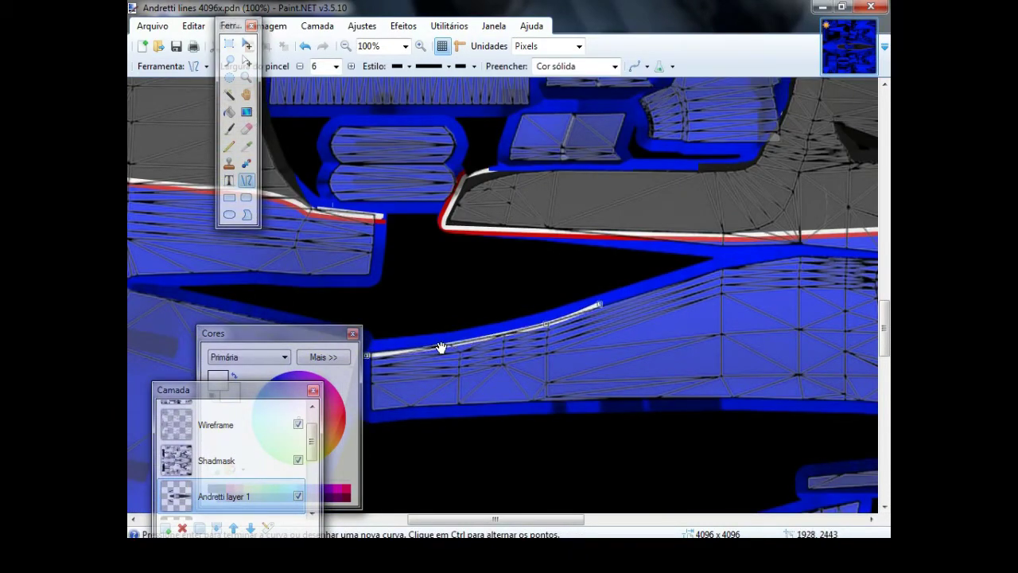
pyautogui.click(298, 424)
pyautogui.press('k')
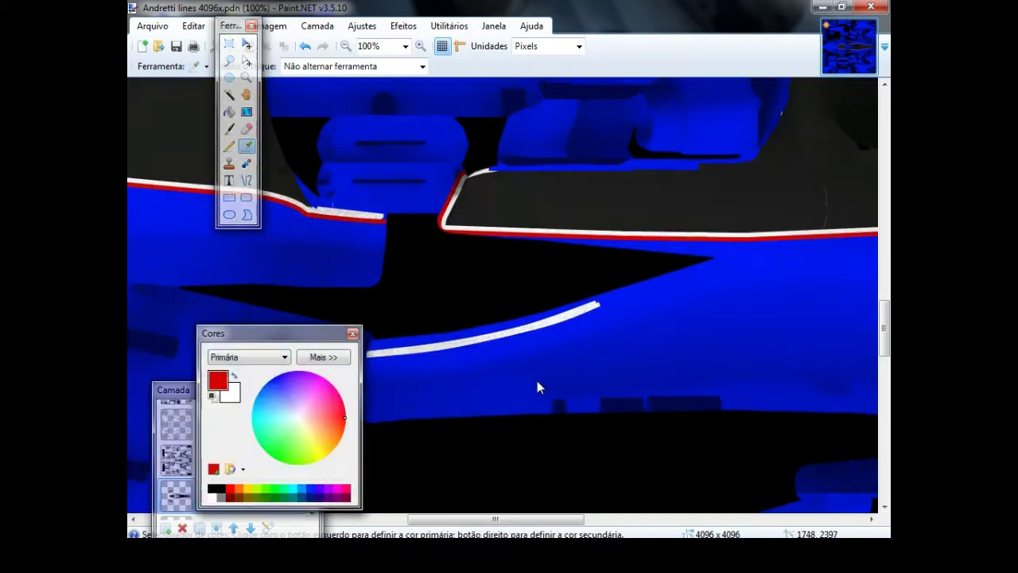
pyautogui.press('z')
pyautogui.click(379, 238)
pyautogui.scroll(-3, 389, 391)
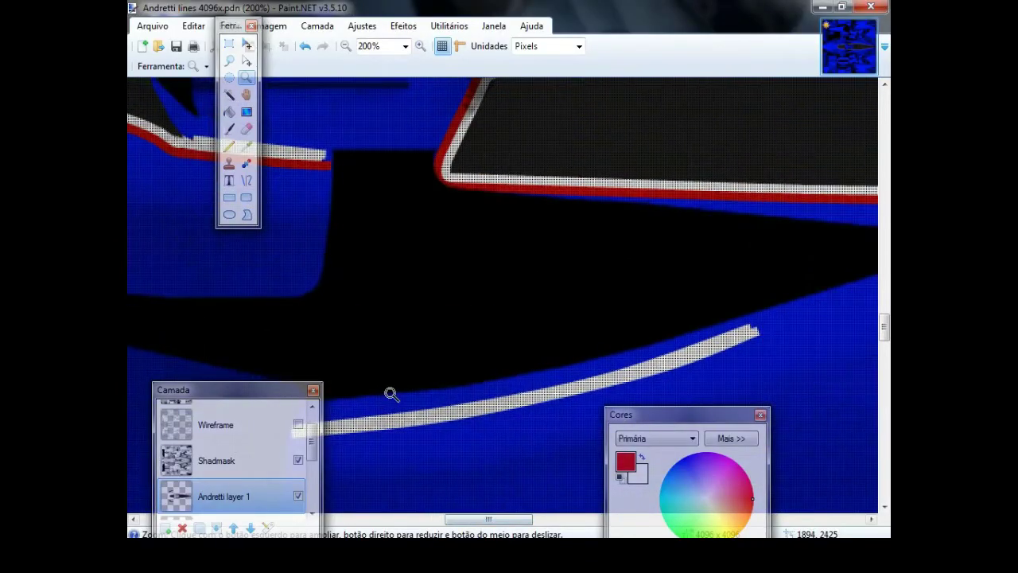
# - Draw and bend a red curve beneath the white stripe, then zoom out to the whole texture
pyautogui.press('o')
pyautogui.moveTo(294, 350); pyautogui.dragTo(770, 237)
pyautogui.moveTo(606, 280); pyautogui.dragTo(637, 297)
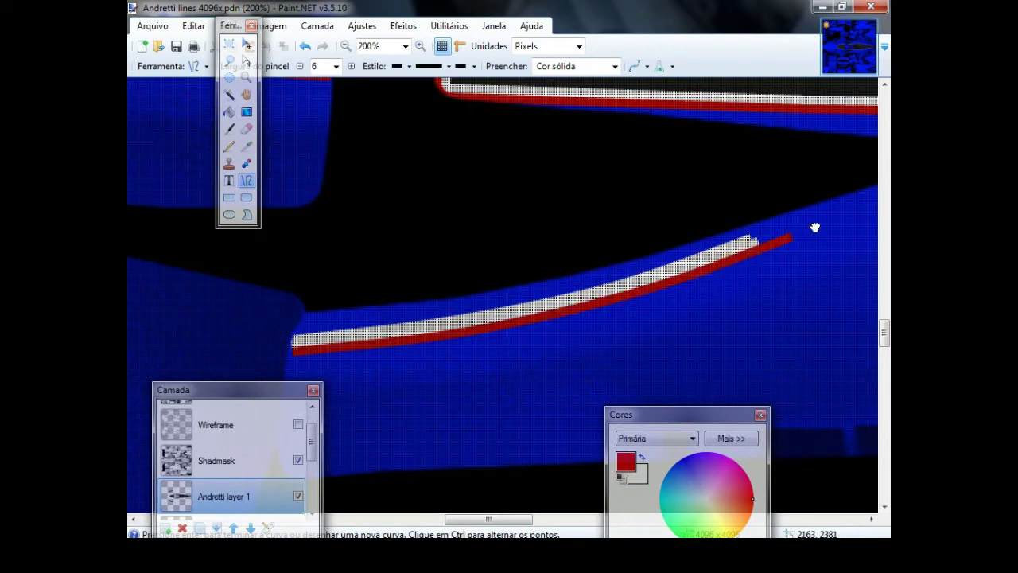
pyautogui.press('z')
pyautogui.rightClick(432, 234)
pyautogui.rightClick(382, 136)
pyautogui.rightClick(417, 259)
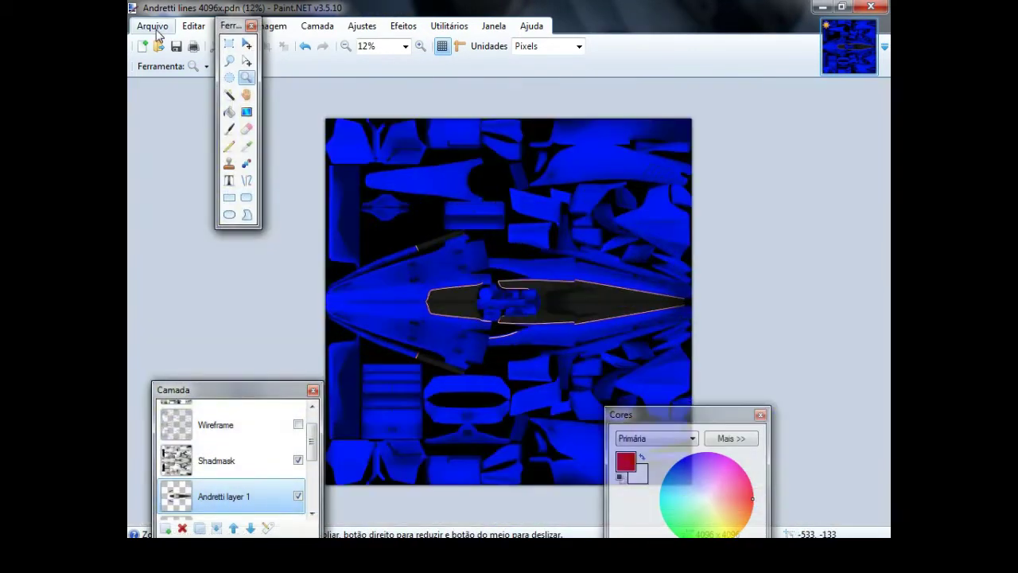
# - Save the texture as a PNG, flattening the image
pyautogui.hotkey('ctrl', 'shift', 's')
pyautogui.click(321, 316)
pyautogui.click(321, 350)
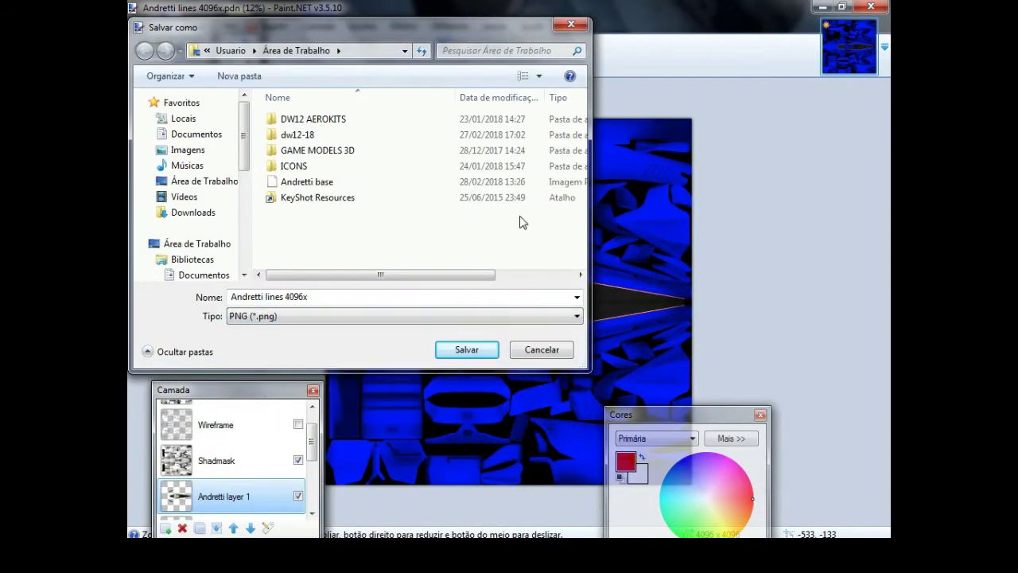
pyautogui.press('Return')
pyautogui.press('Return')
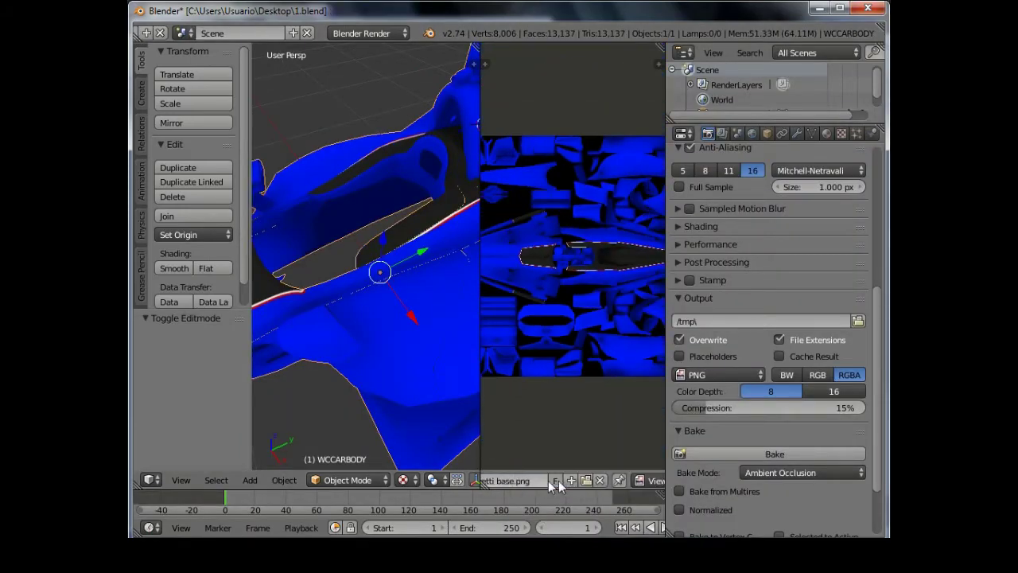
# - Open Andretti base2.png, assign it to the car, and view the textured model in Object Mode
pyautogui.hotkey('alt', 'o')
pyautogui.click(393, 200)
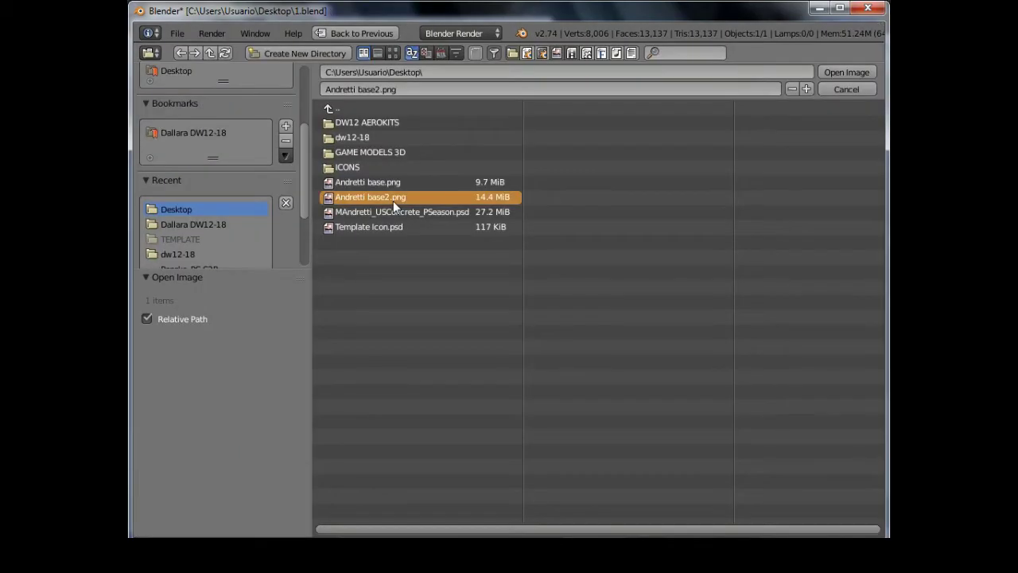
pyautogui.press('Return')
pyautogui.click(337, 480)
pyautogui.click(352, 443)
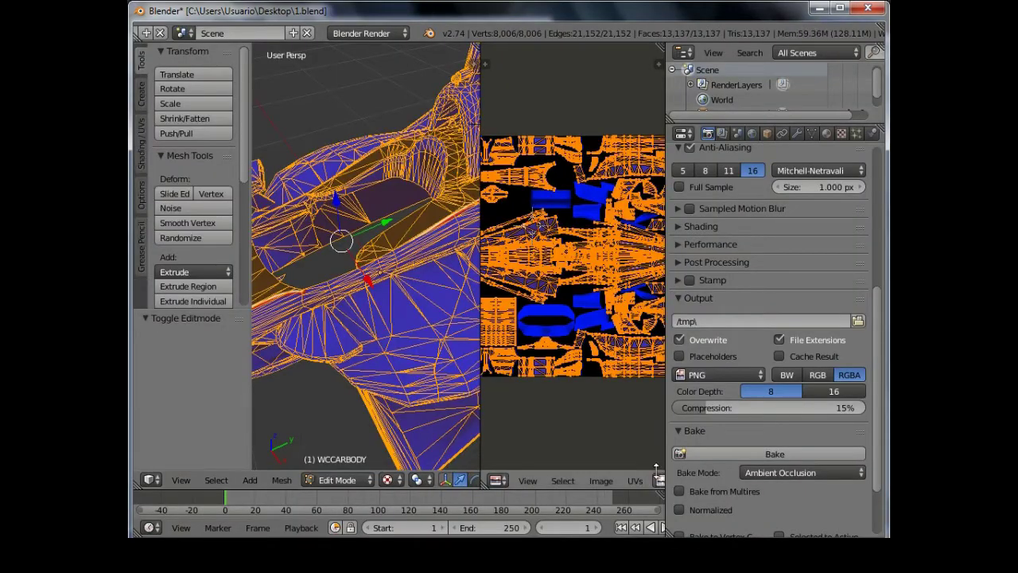
pyautogui.click(659, 479)
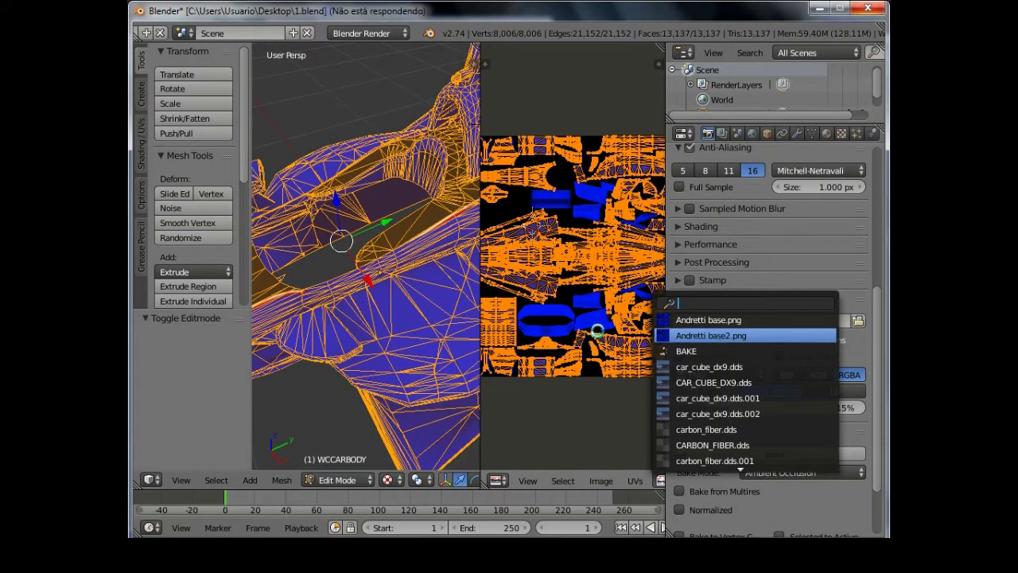
pyautogui.hotkey('ctrl', 'space')
pyautogui.press('Tab')
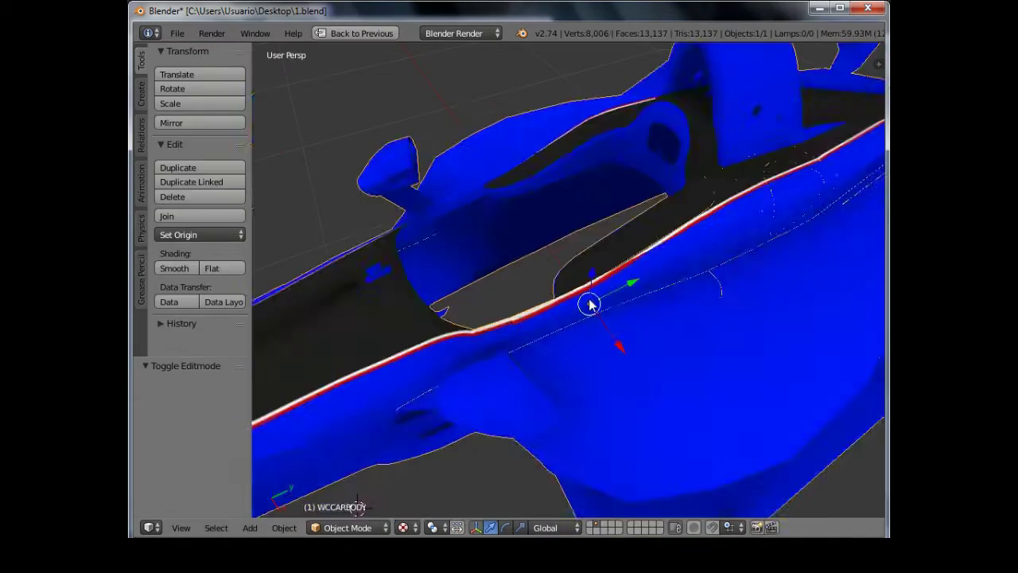
pyautogui.hotkey('alt', 'Tab')
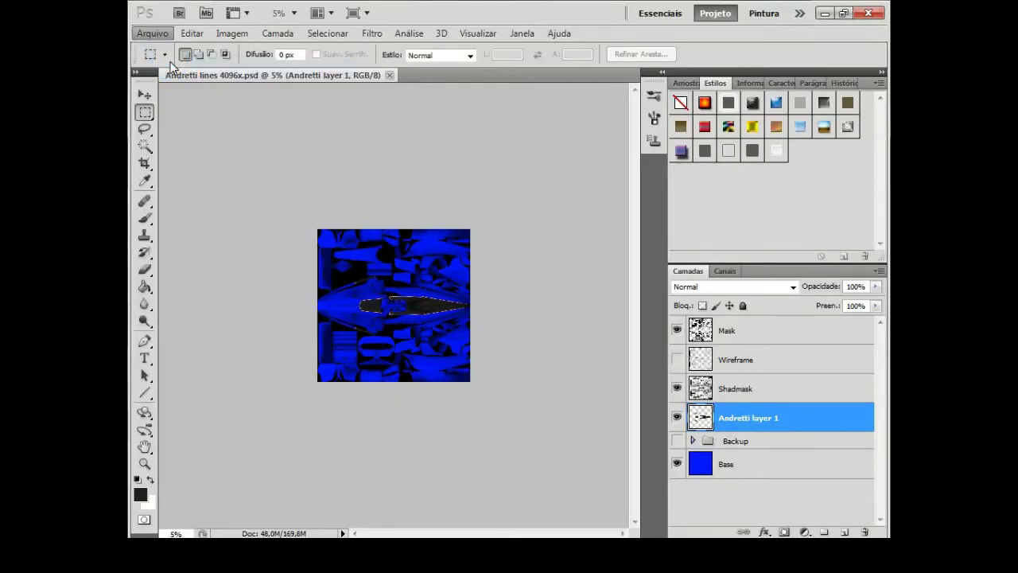
# - Copy all of lines.png, close it, paste it in place as a new layer, and zoom to 50%
pyautogui.press('Escape')
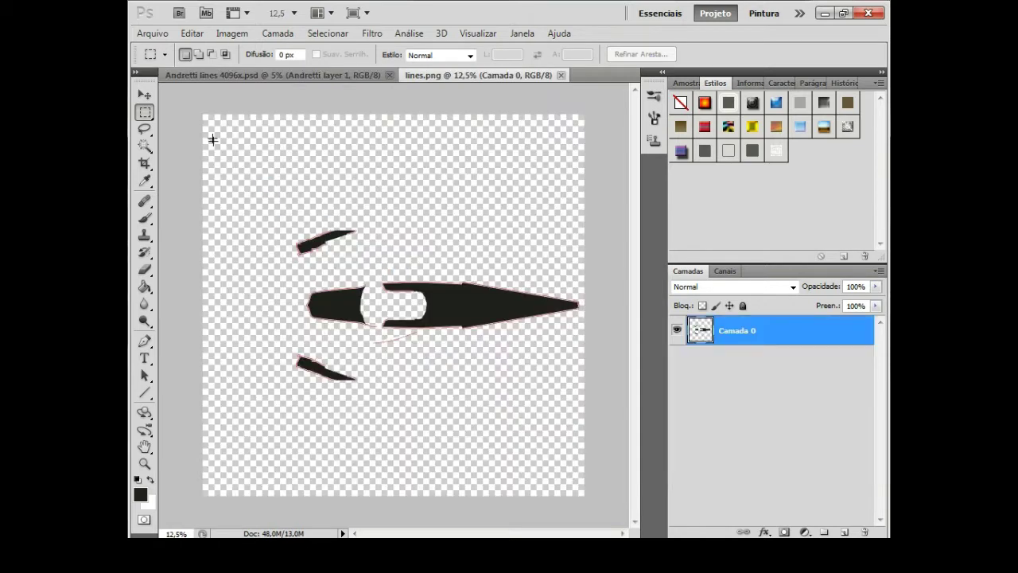
pyautogui.hotkey('ctrl', 'a')
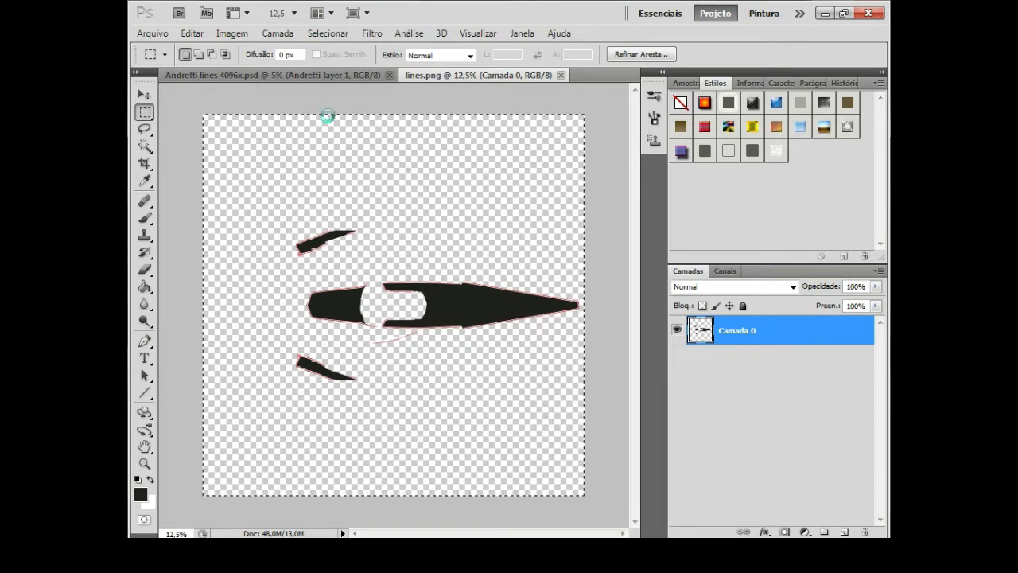
pyautogui.click(561, 75)
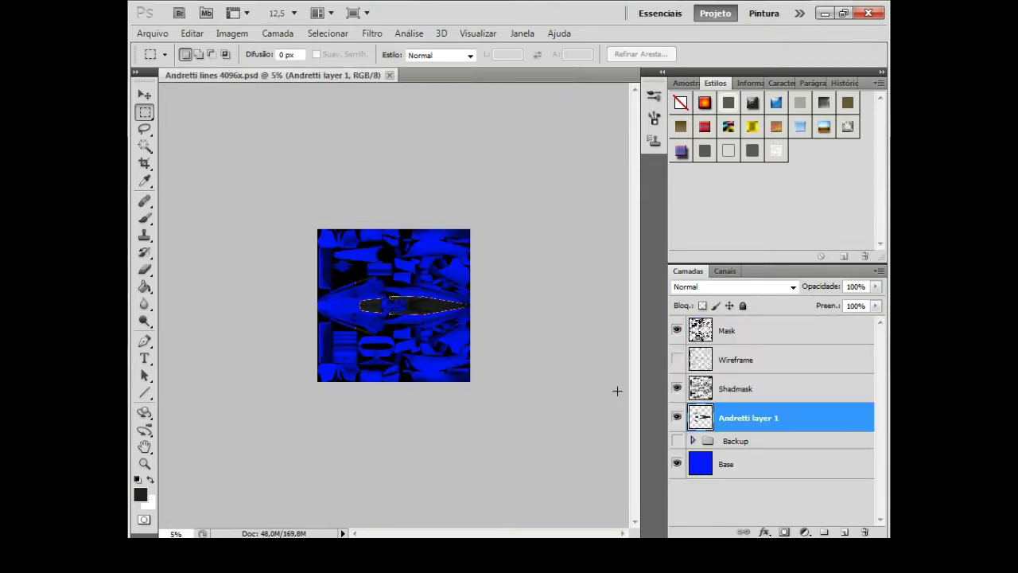
pyautogui.click(192, 32)
pyautogui.click(451, 155)
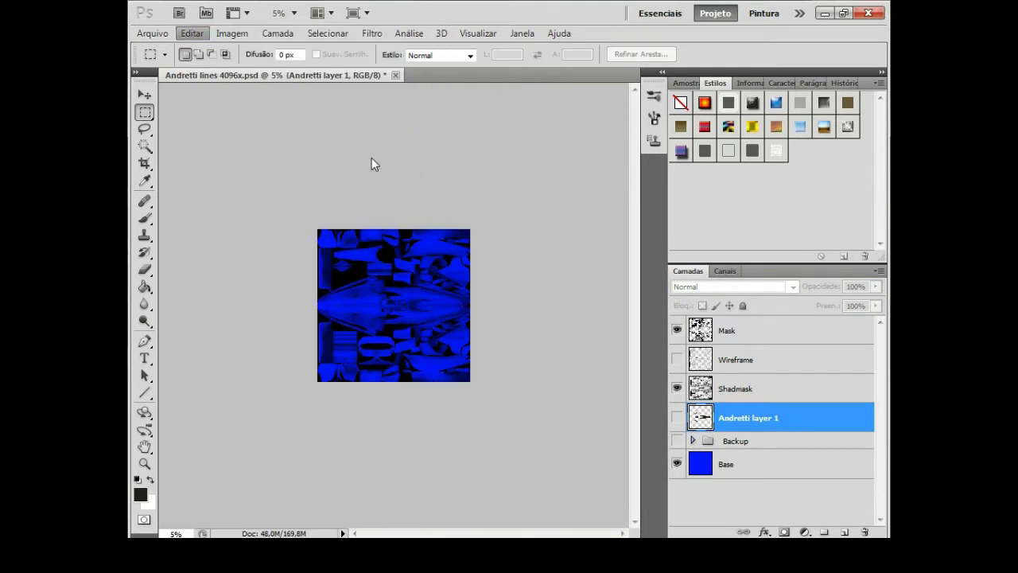
pyautogui.click(294, 13)
pyautogui.click(293, 46)
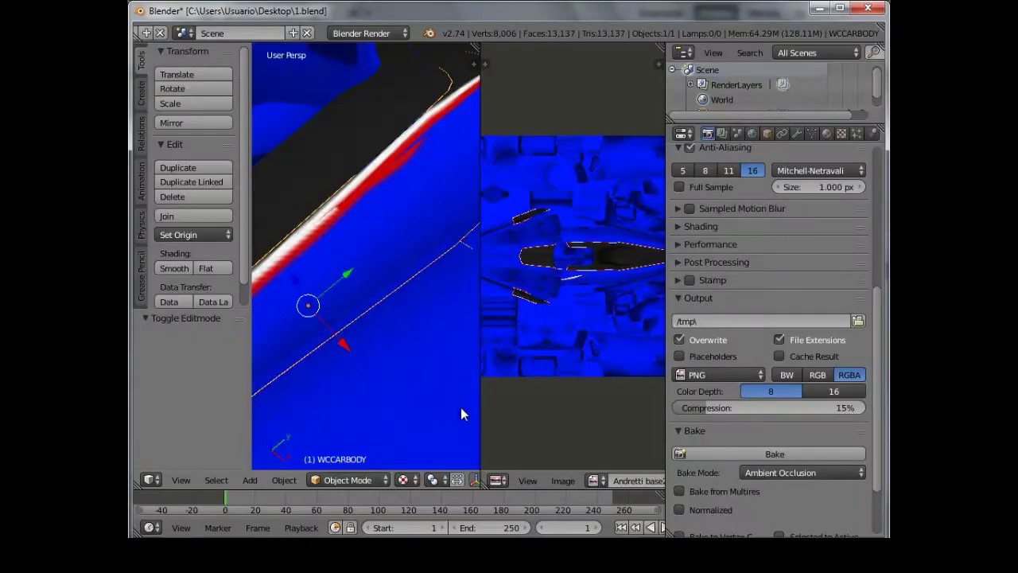
# - Zoom in and lasso-delete the red stripe's tip
pyautogui.hotkey('ctrl', '+')
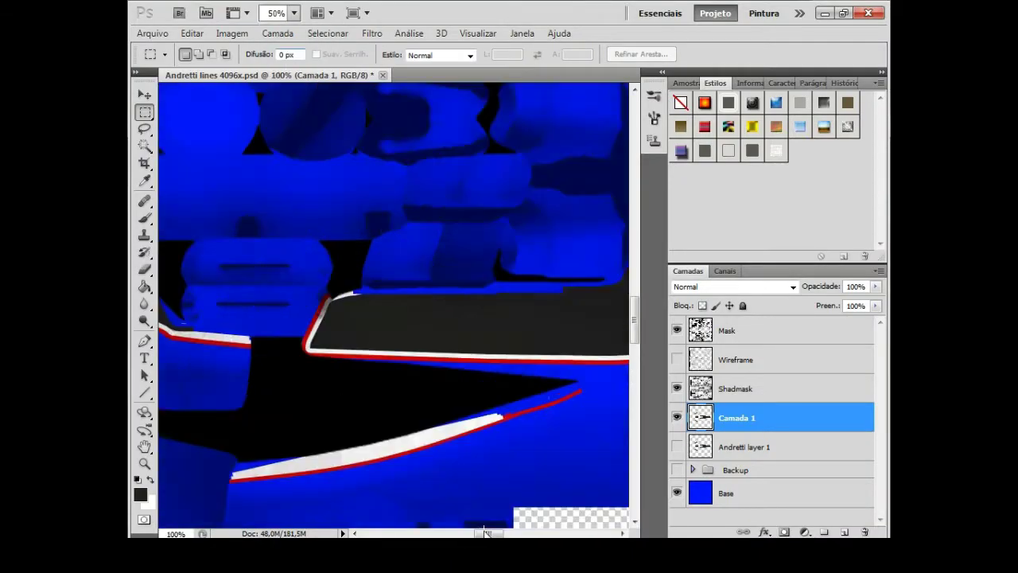
pyautogui.hotkey('ctrl', '+')
pyautogui.press('l')
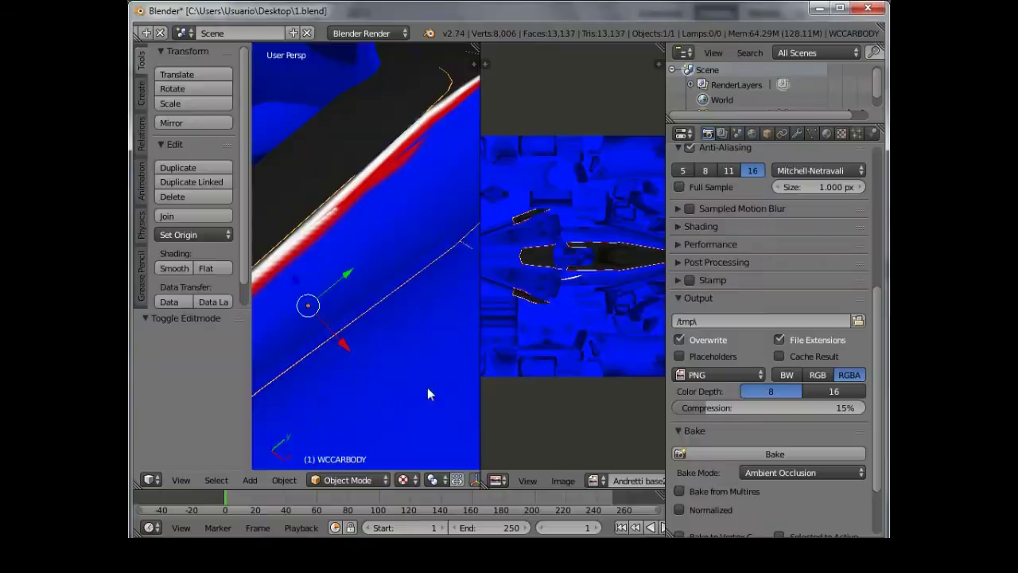
pyautogui.click(387, 431)
pyautogui.moveTo(502, 372); pyautogui.dragTo(400, 445)
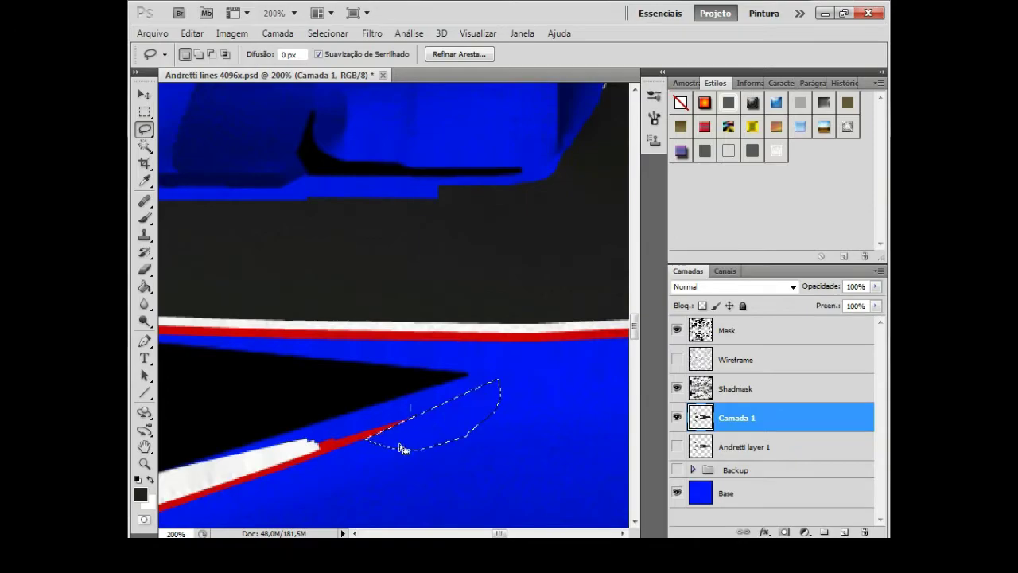
pyautogui.press('Delete')
pyautogui.hotkey('ctrl', 'd')
# - Set red as foreground, then reload the texture in Blender and inspect the stripe
pyautogui.press('i')
pyautogui.click(350, 440)
pyautogui.press('b')
pyautogui.press('m')
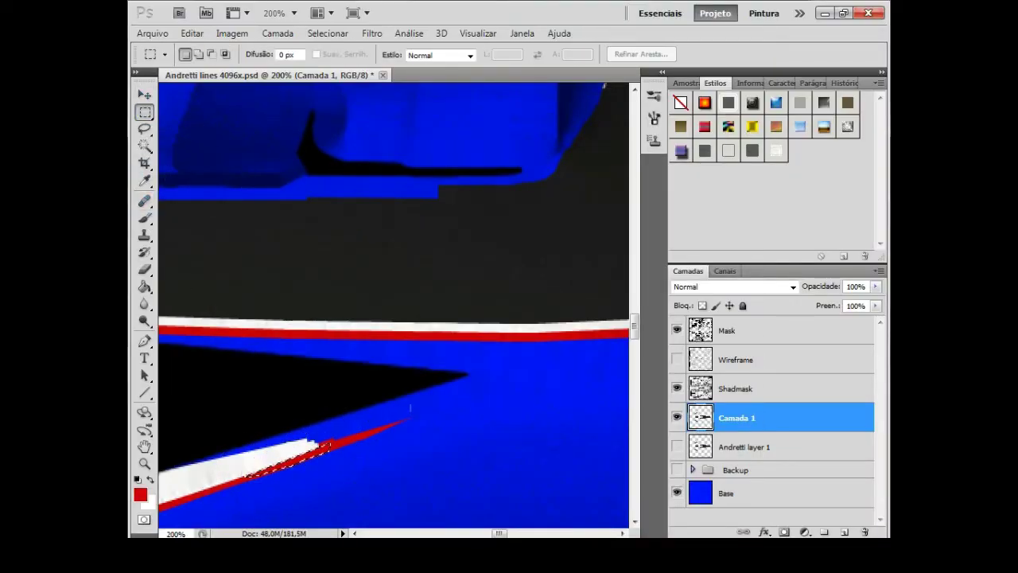
pyautogui.click(274, 12)
pyautogui.click(275, 48)
pyautogui.click(152, 33)
pyautogui.press('Escape')
pyautogui.click(825, 13)
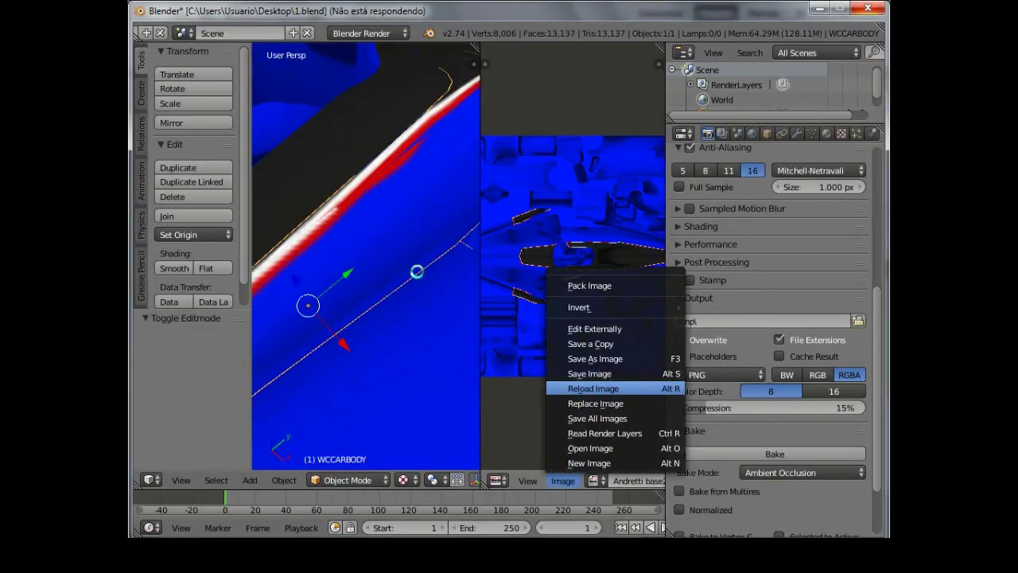
pyautogui.click(592, 388)
pyautogui.hotkey('ctrl', 'Up')
pyautogui.moveTo(414, 228); pyautogui.dragTo(480, 228)
pyautogui.scroll(5, 478, 225)
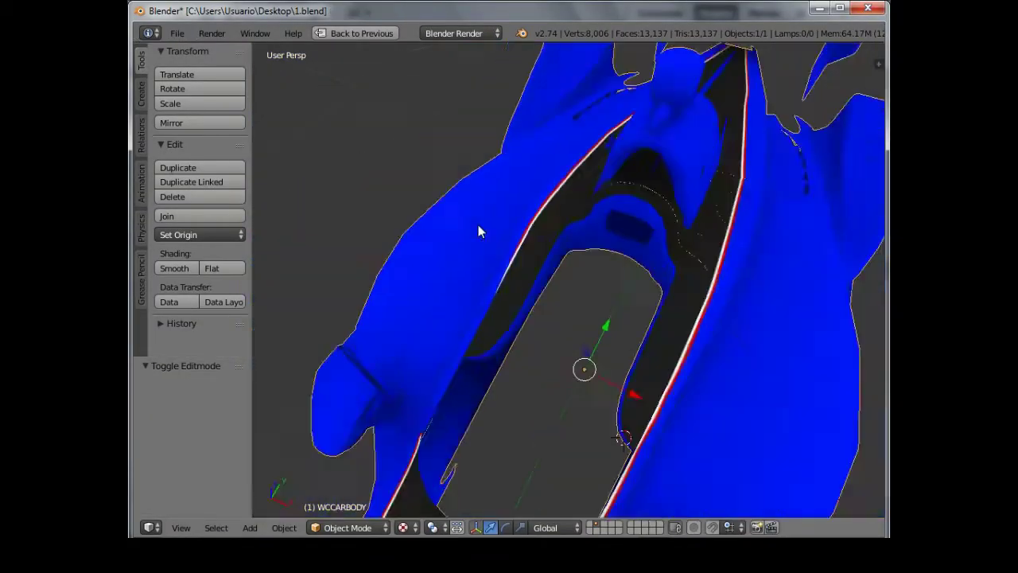
# - Copy the white curved stroke, paste it in place and flip it vertically
pyautogui.hotkey('alt', 'Tab')
pyautogui.click(145, 145)
pyautogui.click(145, 112)
pyautogui.moveTo(179, 270); pyautogui.dragTo(429, 365)
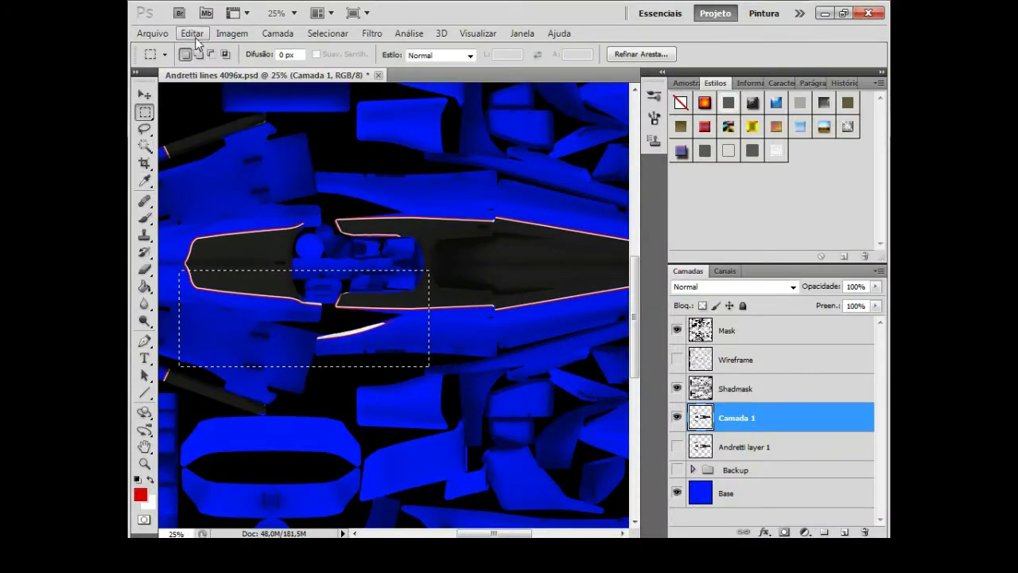
pyautogui.click(192, 33)
pyautogui.click(534, 152)
pyautogui.click(192, 32)
pyautogui.click(493, 470)
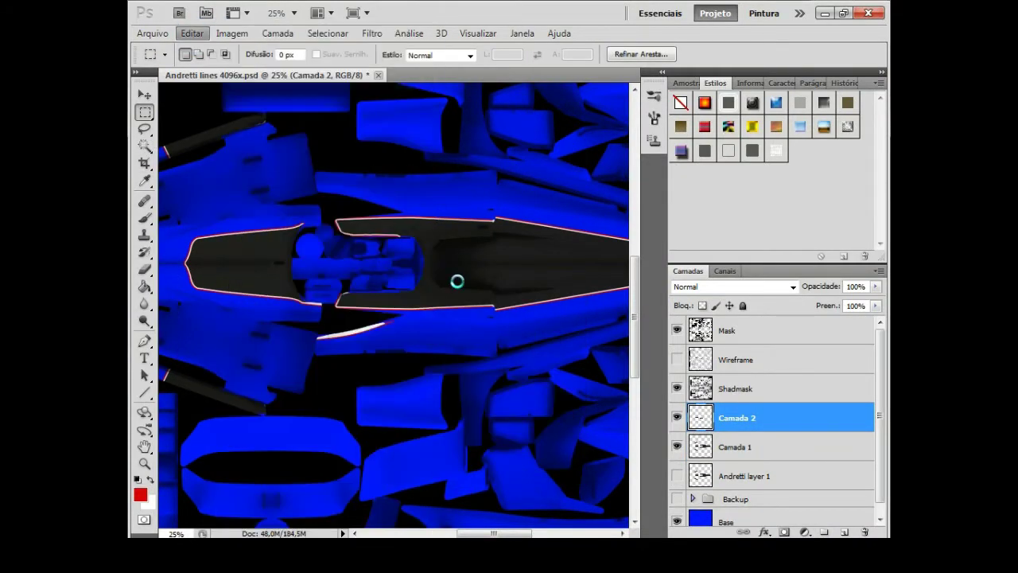
pyautogui.hotkey('ctrl', 'd')
# - Merge the flipped stroke layer Camada 2 down into Camada 1
pyautogui.hotkey('alt', '[')
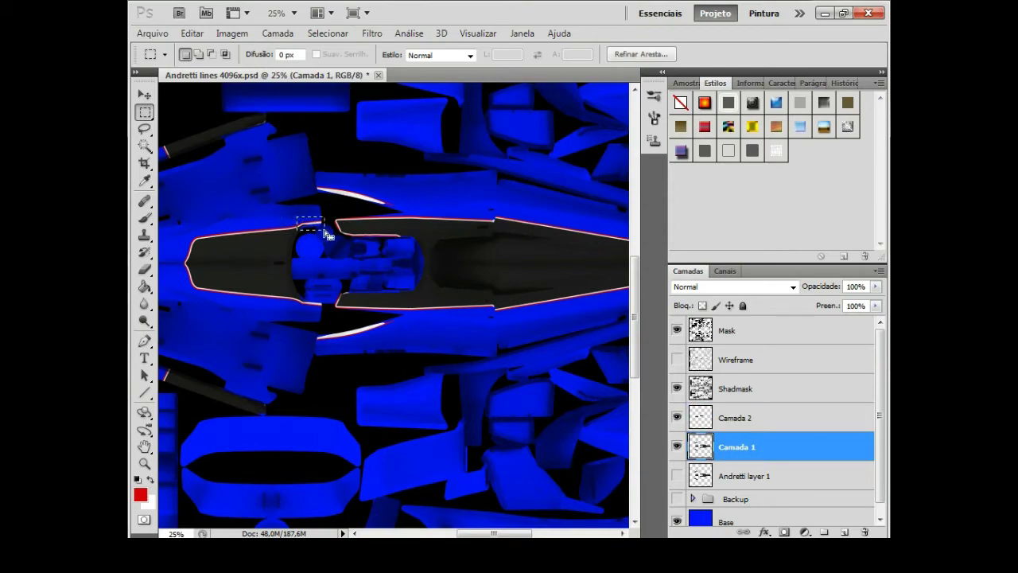
pyautogui.rightClick(764, 417)
pyautogui.click(752, 369)
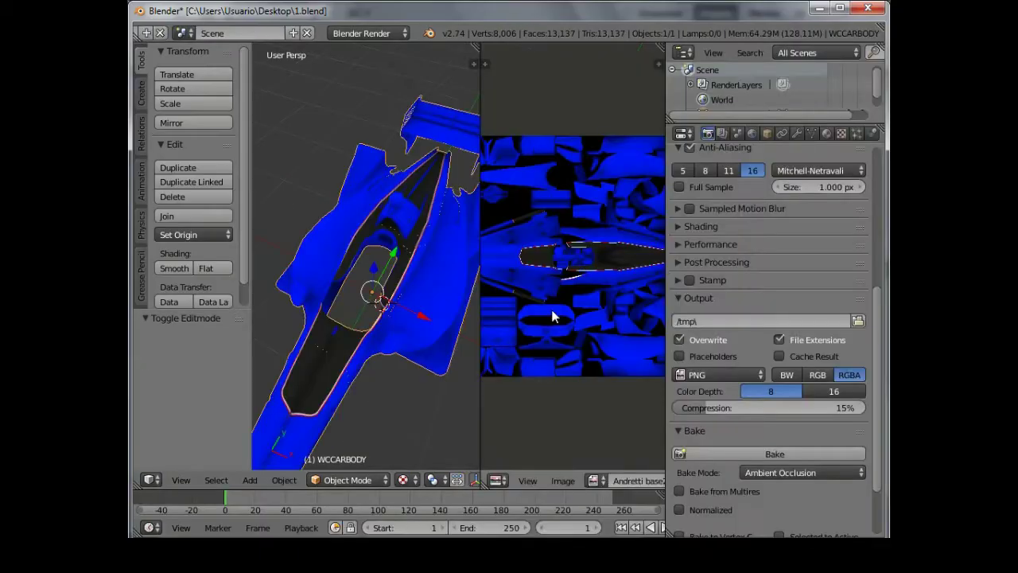
pyautogui.click(563, 481)
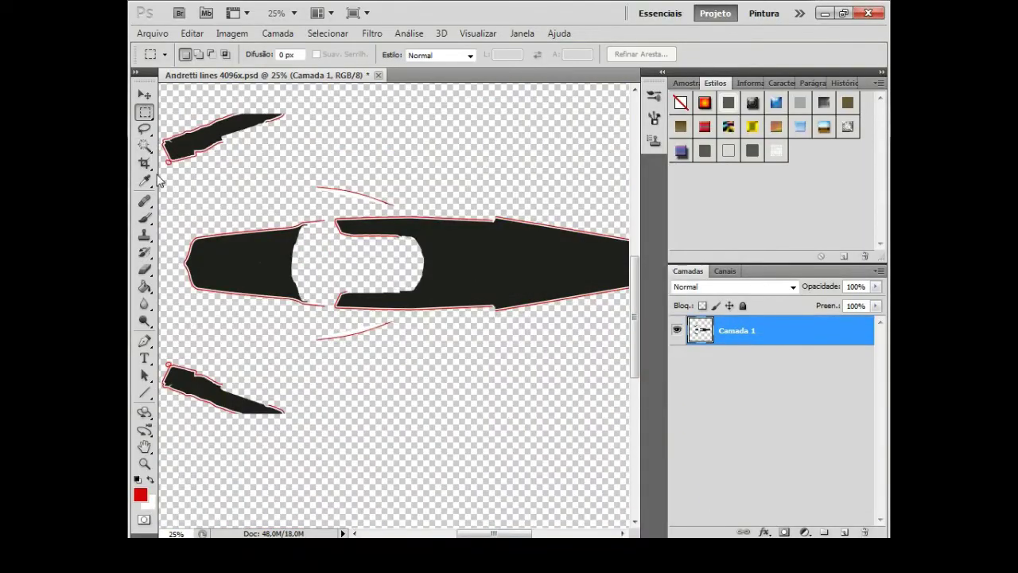
# - Check the red cockpit-edge trim in Blender, then pick the Magic Wand in Photoshop
pyautogui.press('w')
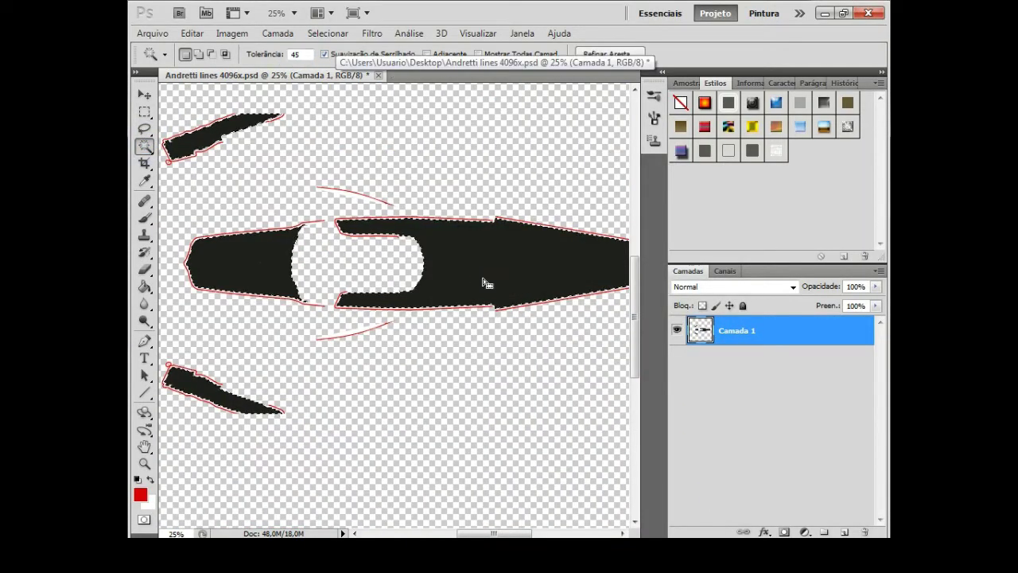
# - Duplicate the lines layer as Color 1 and merge the copied black areas into it
pyautogui.hotkey('ctrl', 'j')
pyautogui.doubleClick(736, 330)
pyautogui.write('Color 1')
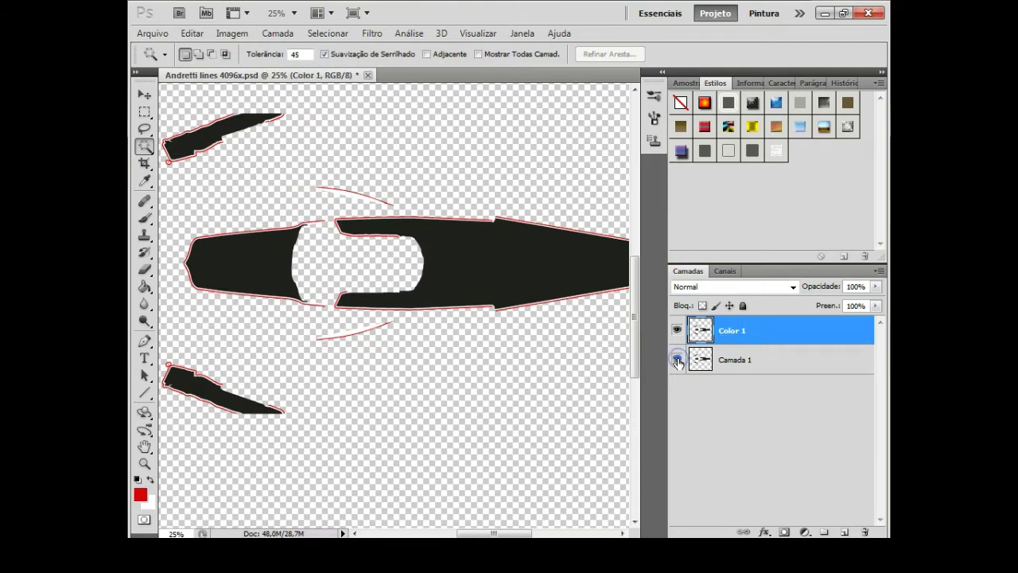
pyautogui.click(678, 362)
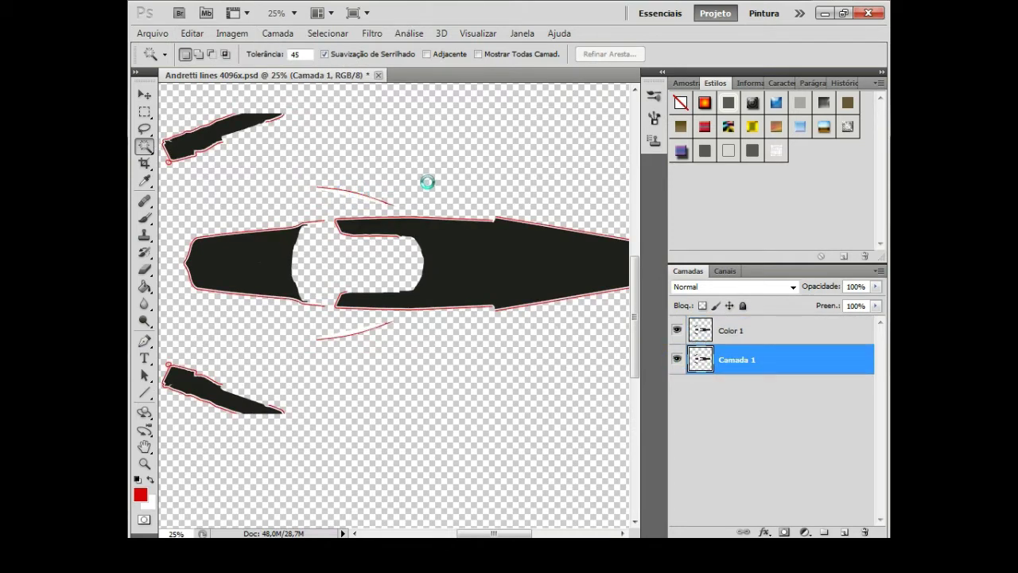
pyautogui.press('c')
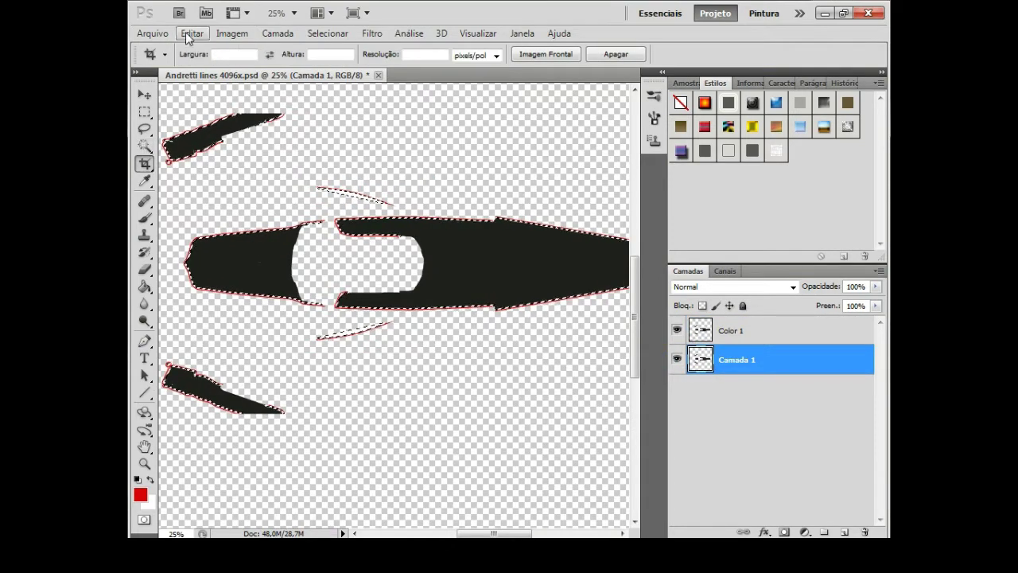
pyautogui.hotkey('ctrl', 'j')
pyautogui.click(676, 392)
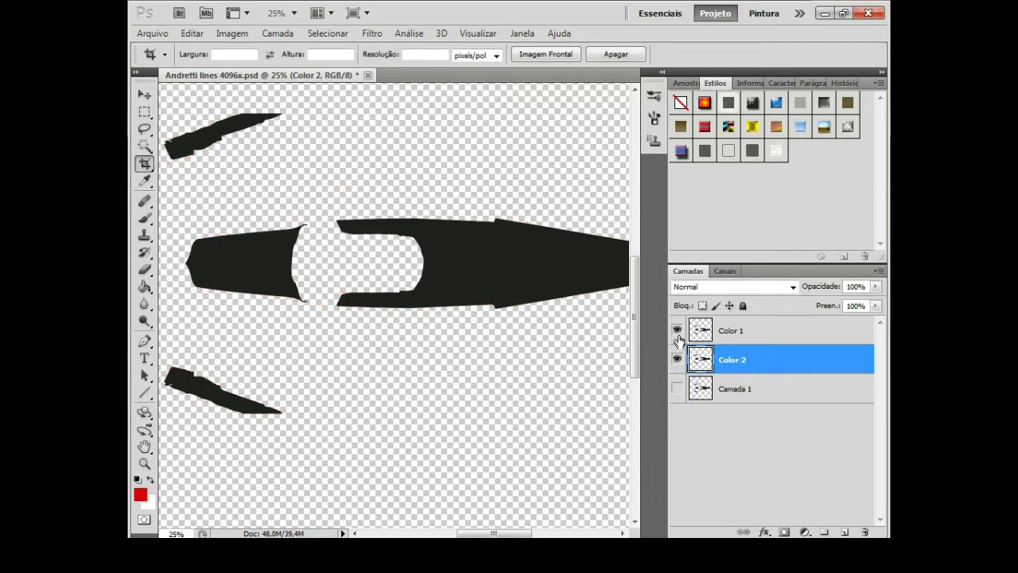
pyautogui.click(676, 388)
pyautogui.hotkey('ctrl', 'e')
# - Magic-wand the red line areas onto their own new layer
pyautogui.press('w')
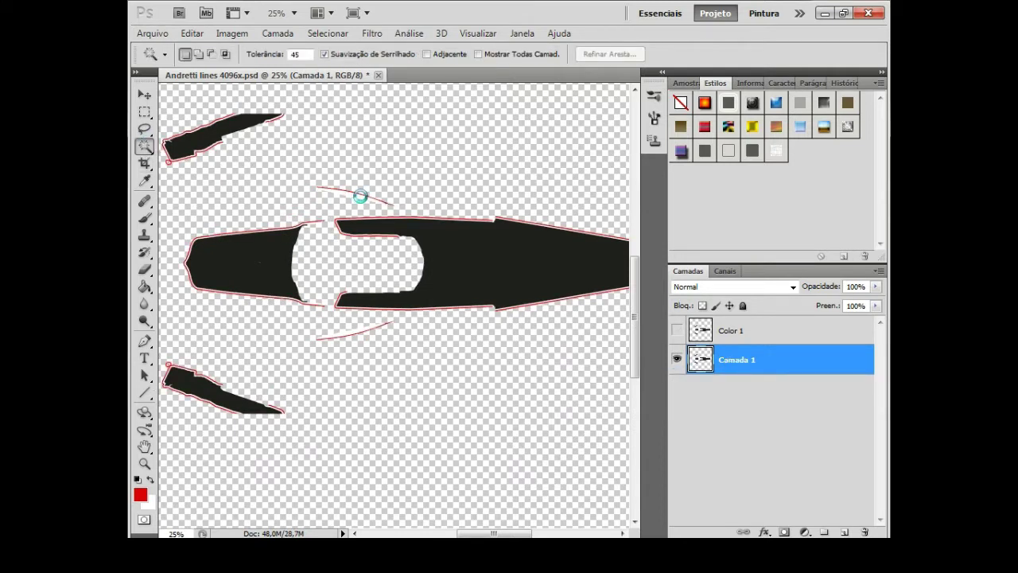
pyautogui.click(360, 196)
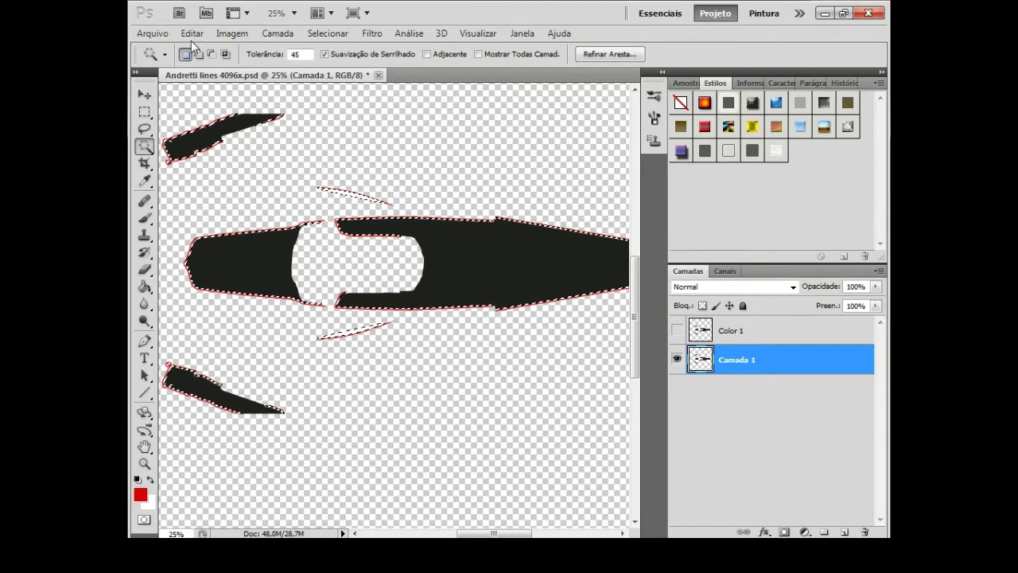
pyautogui.press('m')
pyautogui.hotkey('ctrl', 'j')
pyautogui.click(677, 389)
pyautogui.click(677, 330)
pyautogui.click(676, 389)
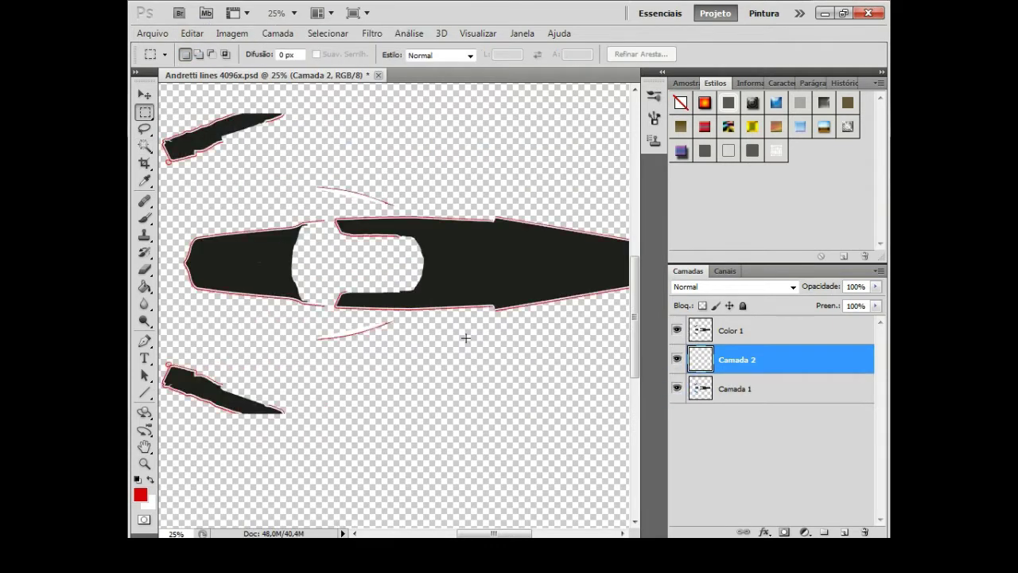
pyautogui.click(736, 388)
# - Copy the remaining line areas to a new layer and delete Camada 1
pyautogui.press('w')
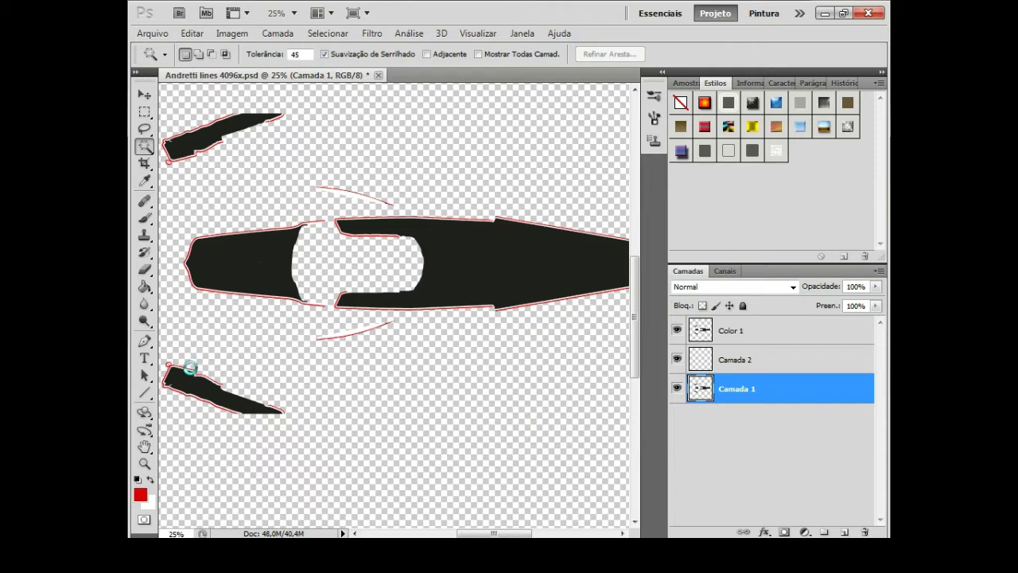
pyautogui.click(191, 368)
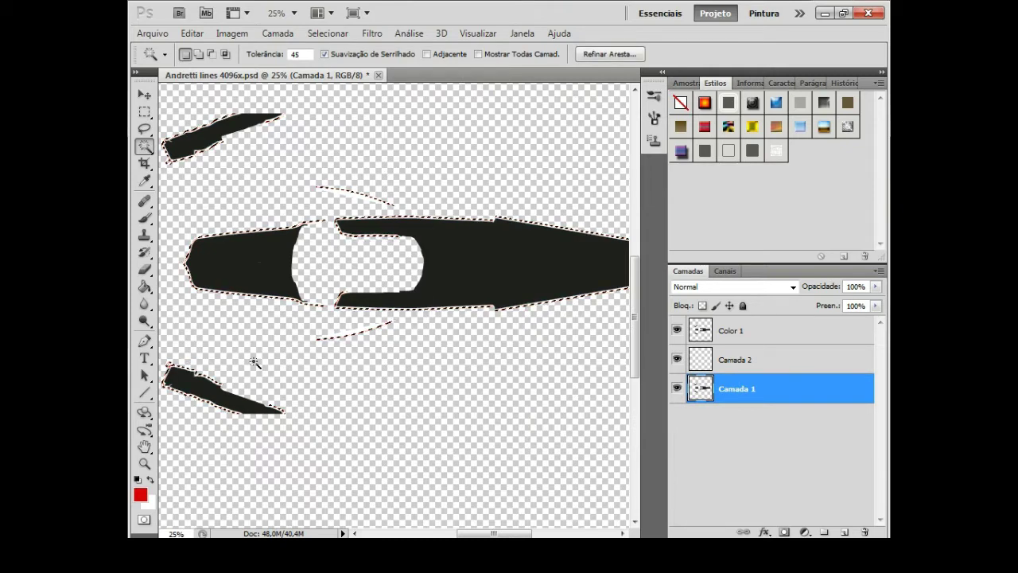
pyautogui.click(192, 33)
pyautogui.click(352, 152)
pyautogui.press('m')
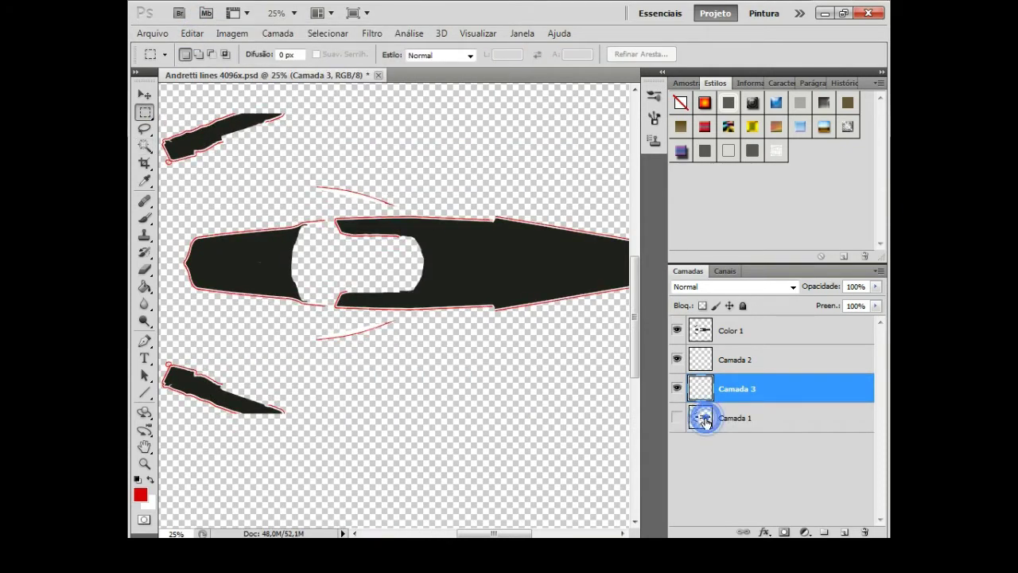
pyautogui.moveTo(705, 419); pyautogui.dragTo(865, 532)
pyautogui.click(273, 13)
# - Zoom out to 5% and begin saving the document under a new name
pyautogui.write('5')
pyautogui.press('Return')
pyautogui.click(152, 33)
pyautogui.click(179, 262)
# - Save as 'Andretti colors 4096x.psd' and reduce the image size
pyautogui.write('Andretti')
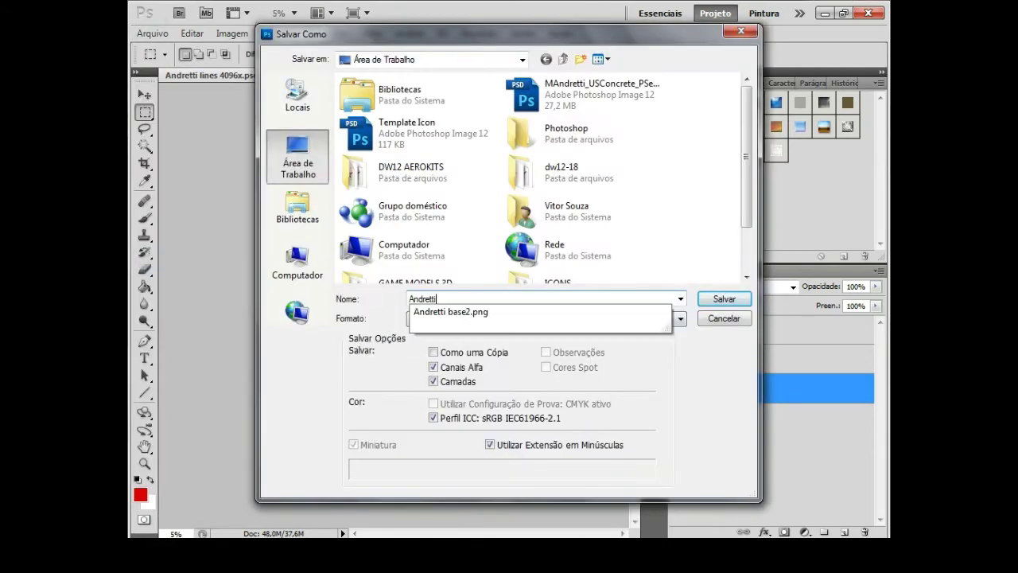
pyautogui.write(' colors 4096x')
pyautogui.press('Return')
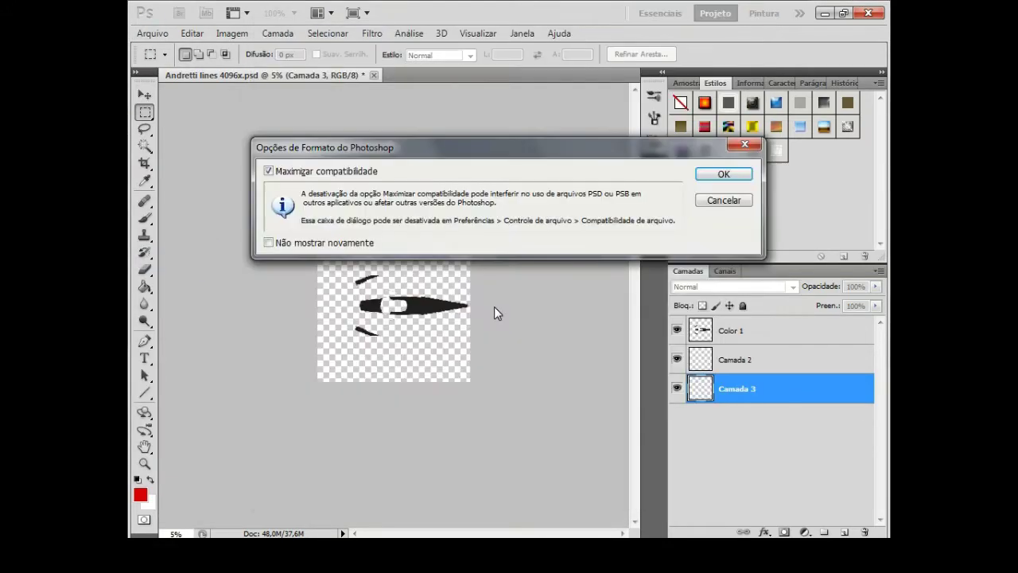
pyautogui.press('Return')
pyautogui.click(232, 32)
pyautogui.click(319, 138)
pyautogui.press('Return')
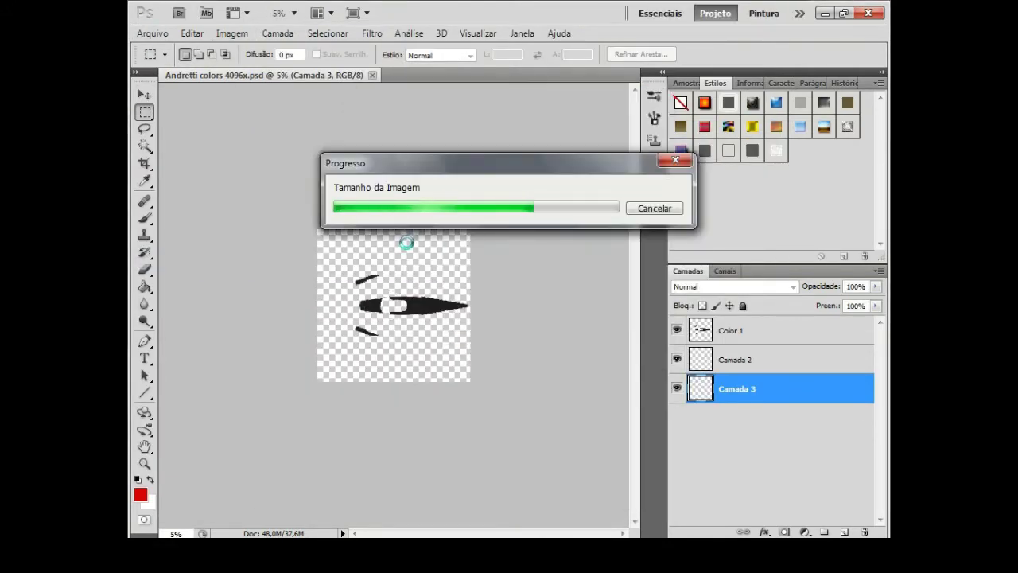
# - Open the MAndretti_USConcrete_PSeason.psd livery file
pyautogui.click(293, 12)
pyautogui.click(274, 43)
pyautogui.click(152, 33)
pyautogui.click(160, 63)
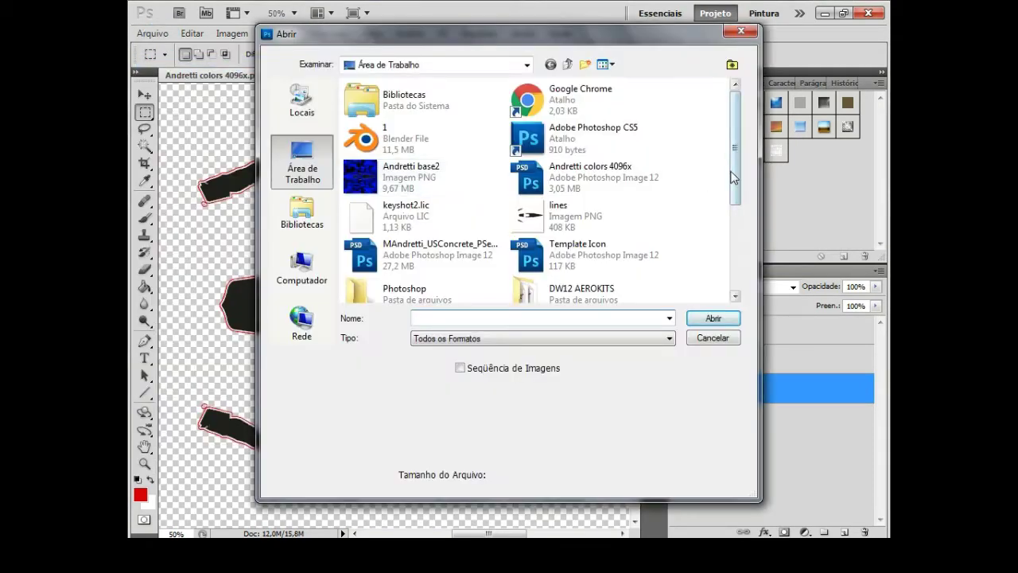
pyautogui.press('Escape')
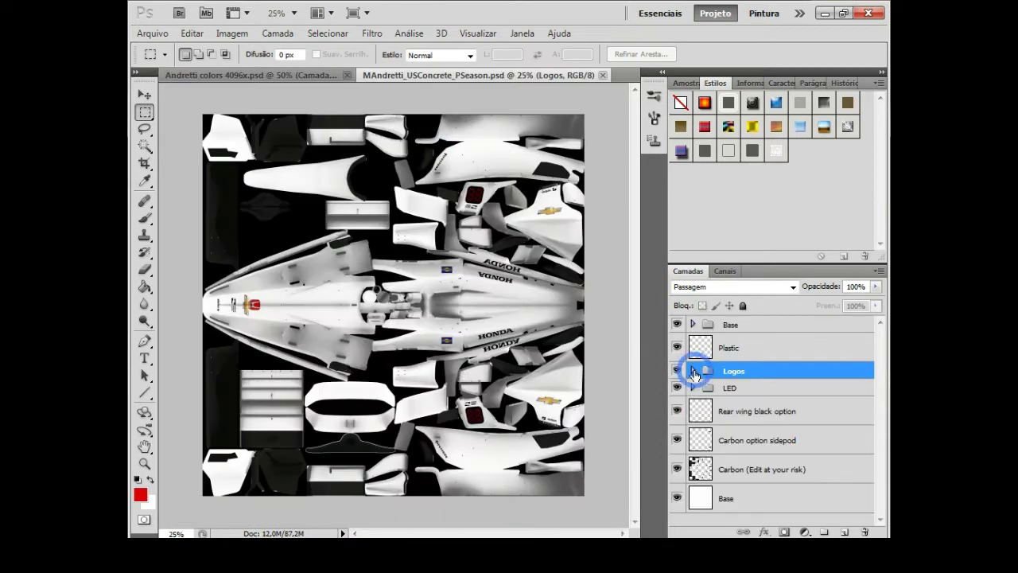
# - Add a new layer above Carbon and group it as 'Andretti lines'
pyautogui.click(693, 368)
pyautogui.click(704, 390)
pyautogui.click(677, 427)
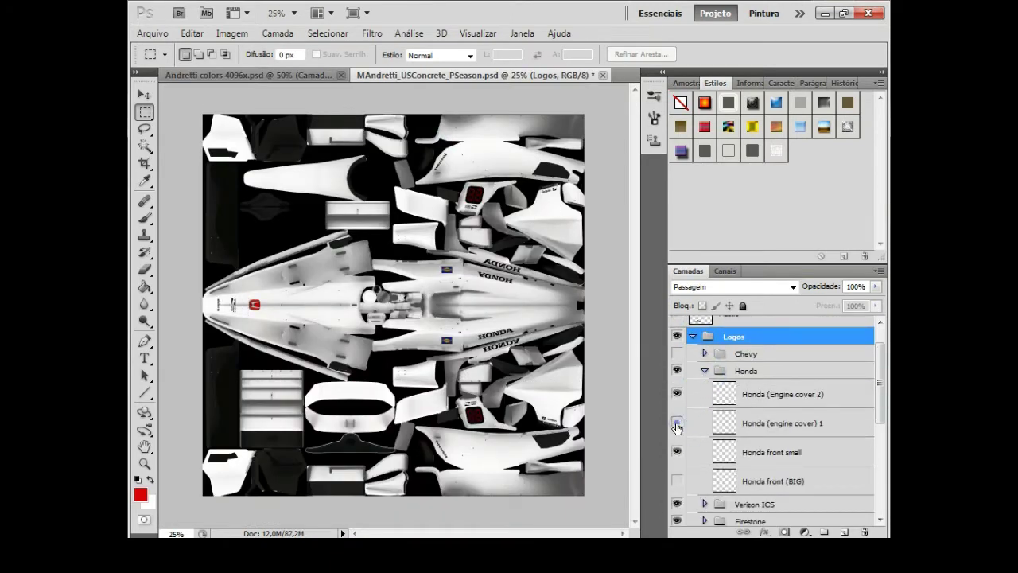
pyautogui.click(705, 374)
pyautogui.click(764, 475)
pyautogui.click(844, 532)
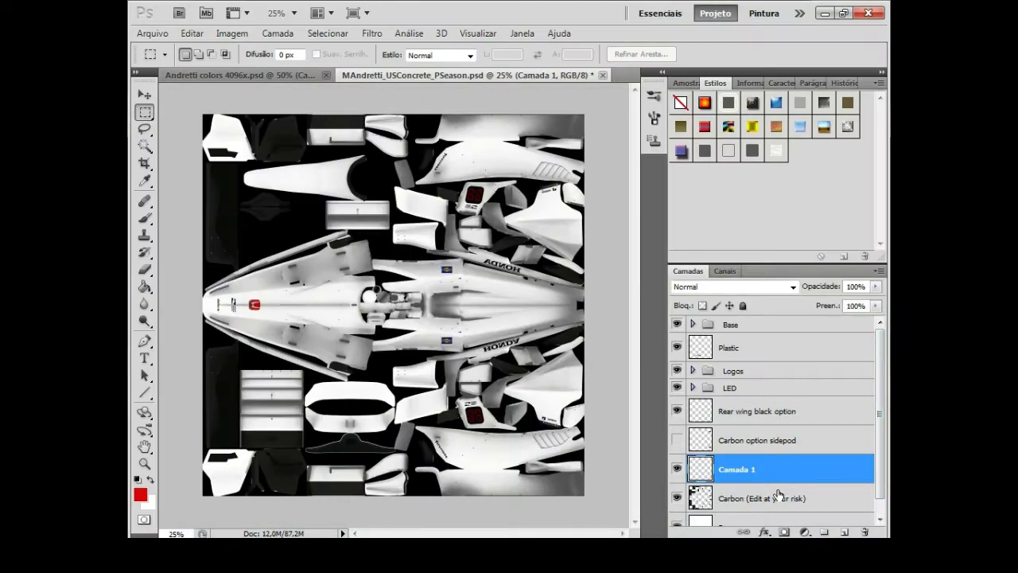
pyautogui.hotkey('ctrl', 'g')
pyautogui.write('retti')
pyautogui.press('Return')
# - Paste the Color 1 artwork from Andretti colors into the group, named Color 1
pyautogui.click(263, 75)
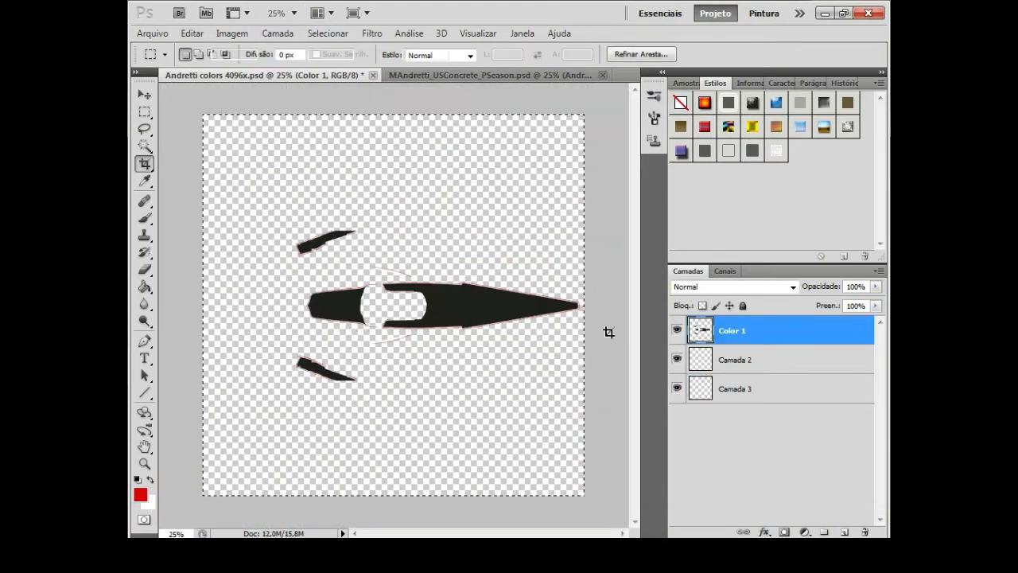
pyautogui.click(441, 75)
pyautogui.hotkey('ctrl', 'v')
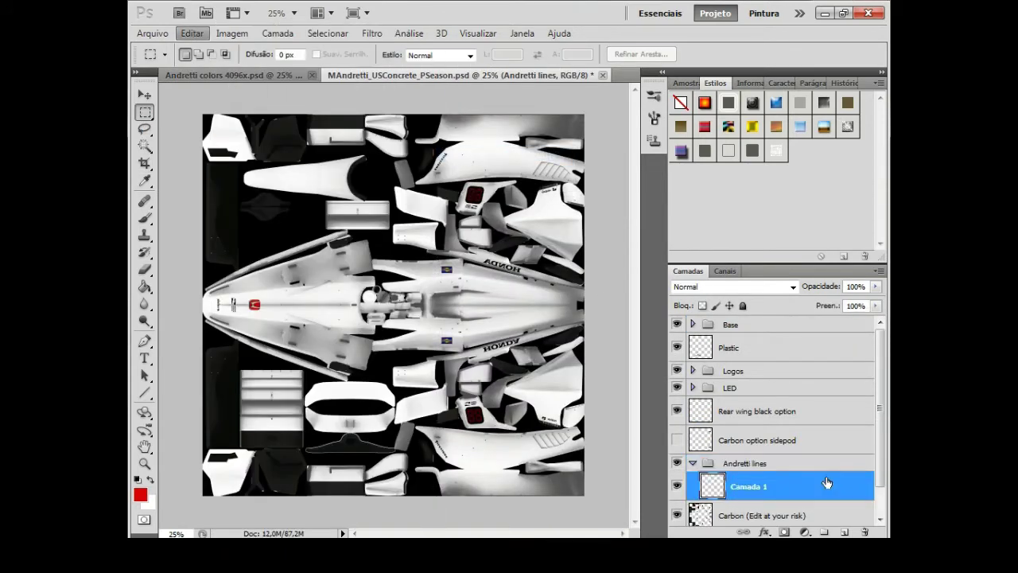
pyautogui.doubleClick(751, 485)
pyautogui.write('olor 1')
pyautogui.press('Return')
# - Paste the next two colour layers into the group as Color 2 and Color 3
pyautogui.hotkey('ctrl', 'Tab')
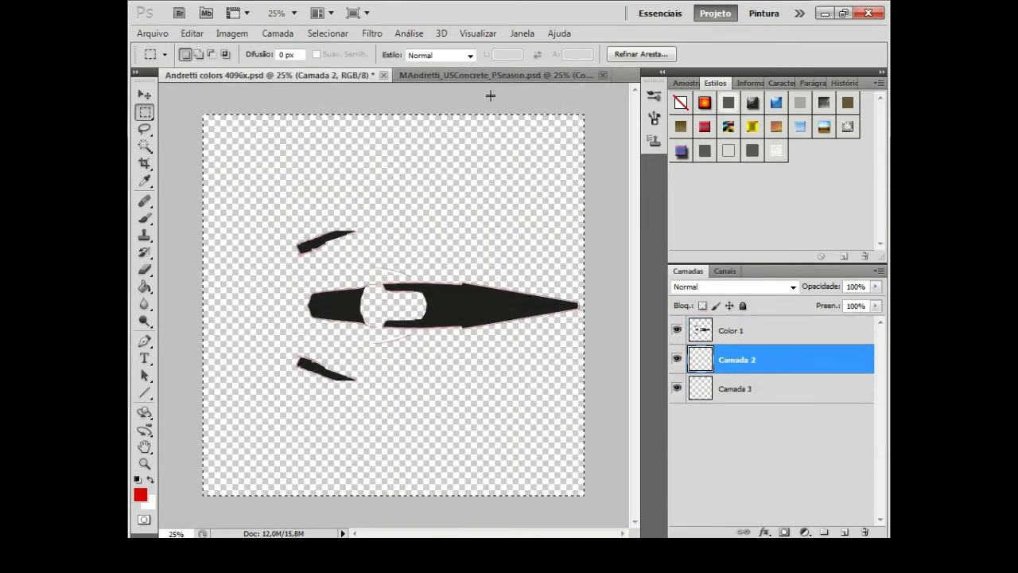
pyautogui.hotkey('ctrl', 'Tab')
pyautogui.hotkey('ctrl', 'v')
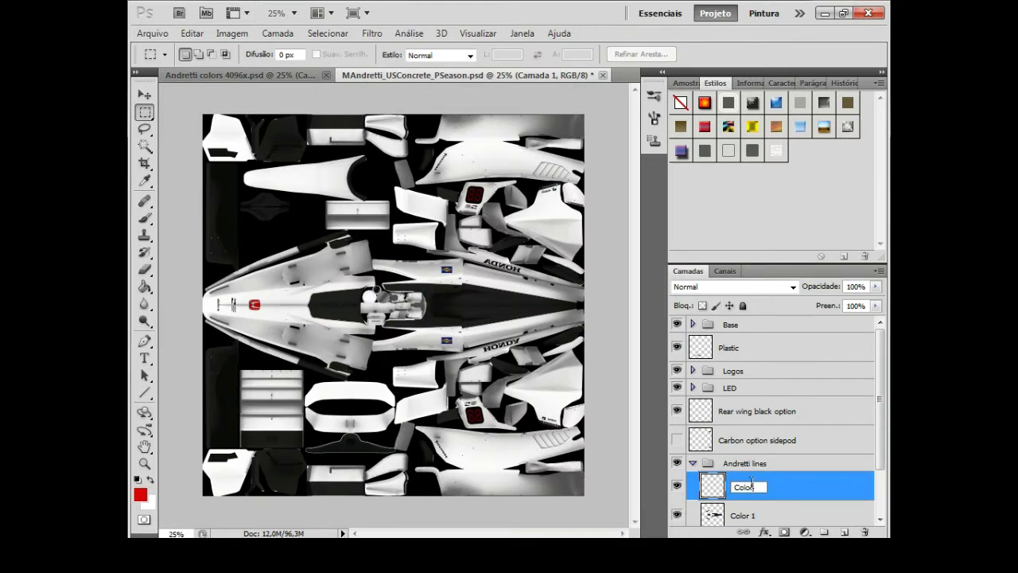
pyautogui.write('r 2')
pyautogui.press('Return')
pyautogui.hotkey('ctrl', 'Tab')
pyautogui.hotkey('ctrl', 'Tab')
pyautogui.hotkey('ctrl', 'v')
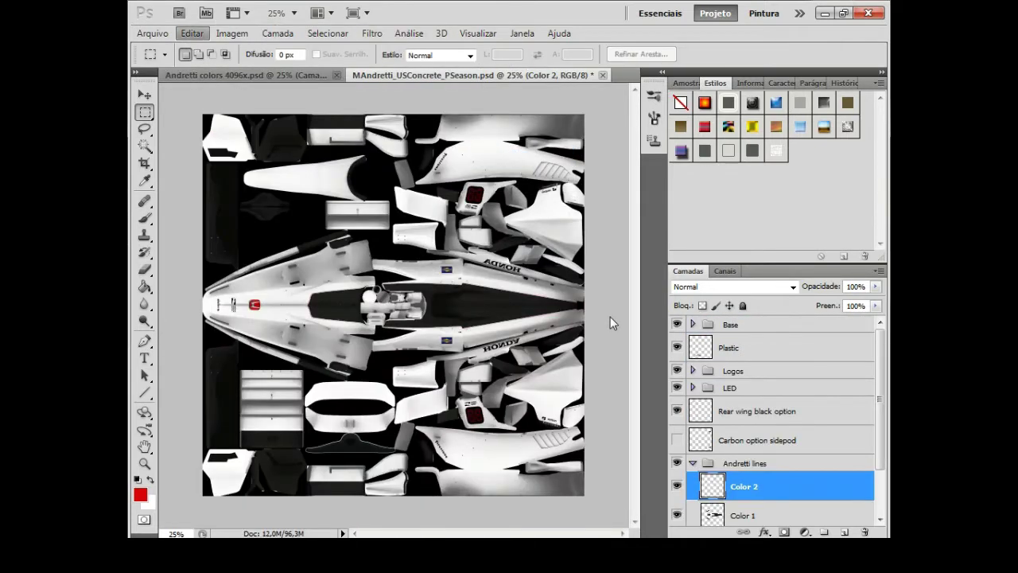
pyautogui.write('3')
pyautogui.press('Return')
pyautogui.hotkey('ctrl', 'alt', '0')
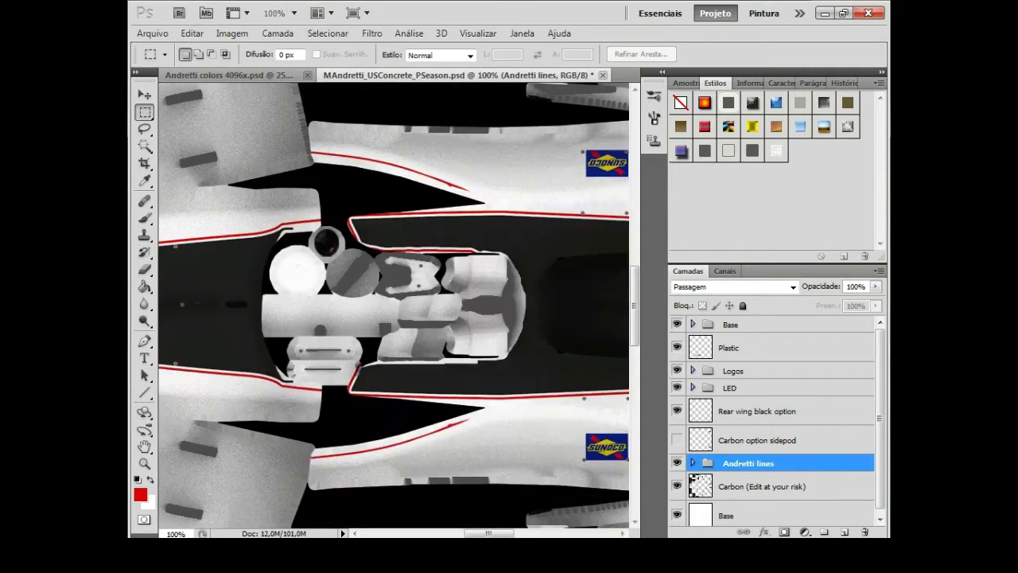
# - Add a new layer named Black above the Base layer
pyautogui.click(710, 495)
pyautogui.press('i')
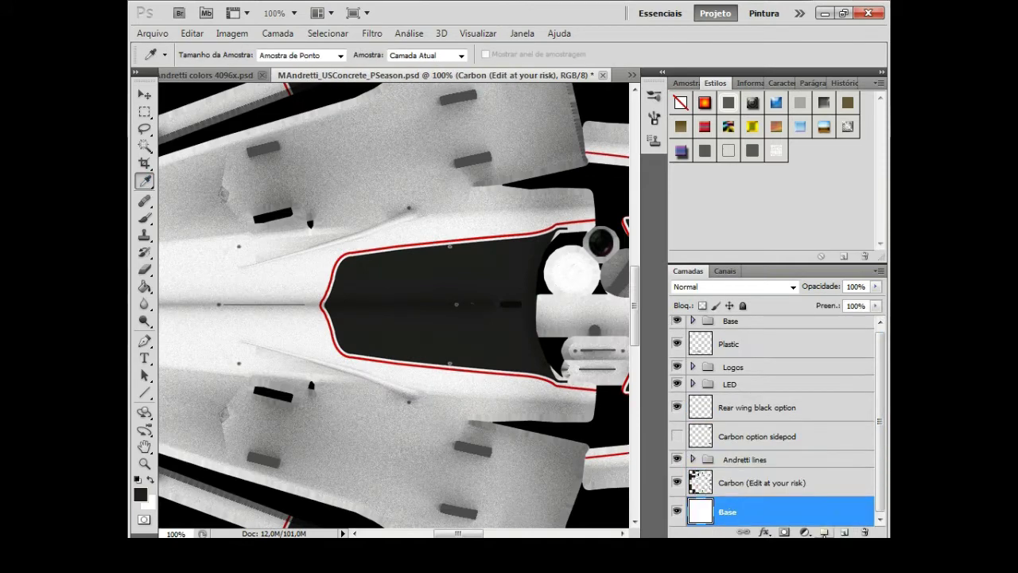
pyautogui.click(740, 513)
pyautogui.write('Black')
pyautogui.press('Return')
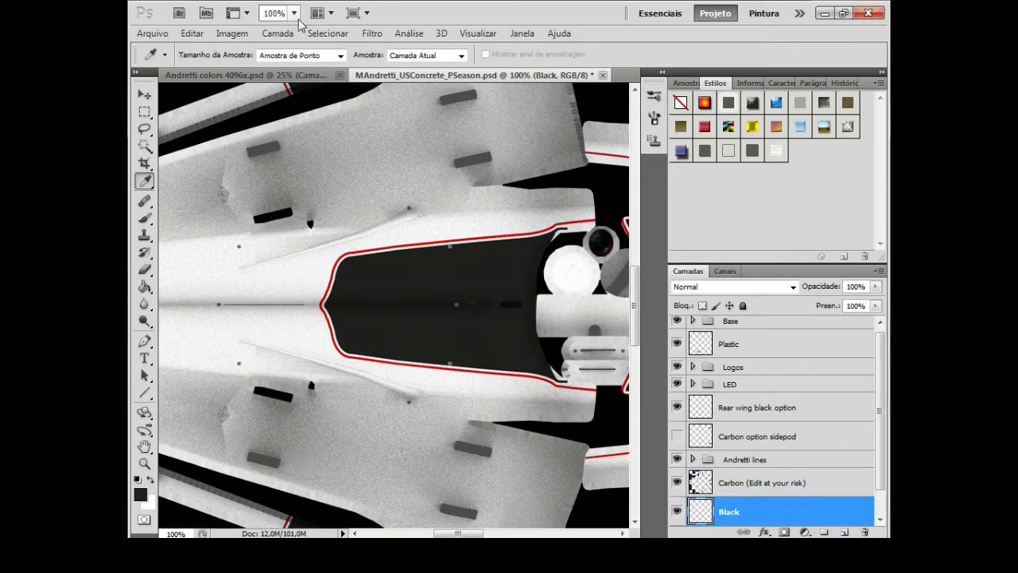
pyautogui.hotkey('ctrl', '-')
pyautogui.hotkey('ctrl', '-')
pyautogui.hotkey('ctrl', '-')
pyautogui.press('b')
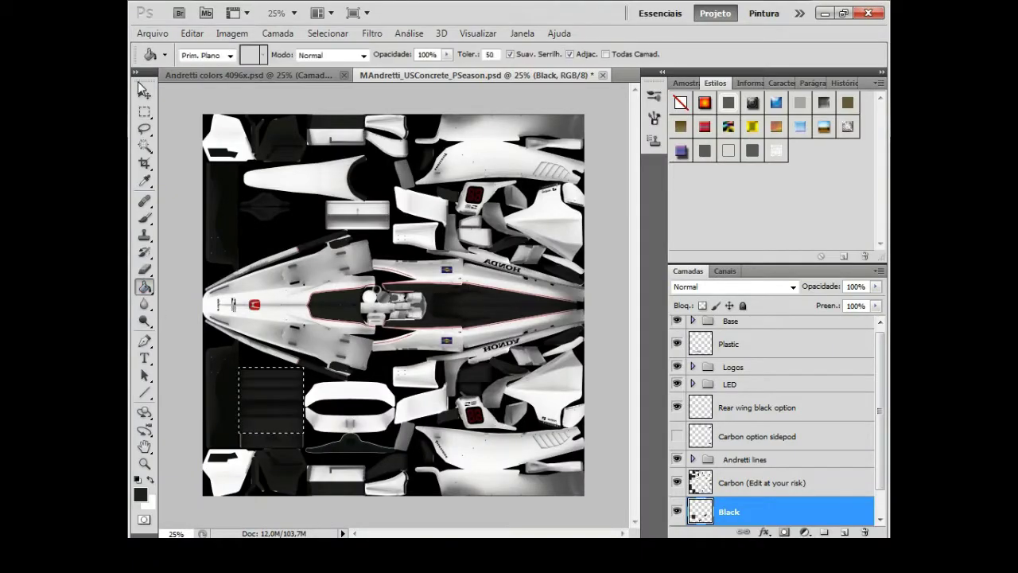
# - Fill the grey panel and wing area with black on the Black layer
pyautogui.click(144, 112)
pyautogui.press('g')
pyautogui.click(357, 215)
pyautogui.press('m')
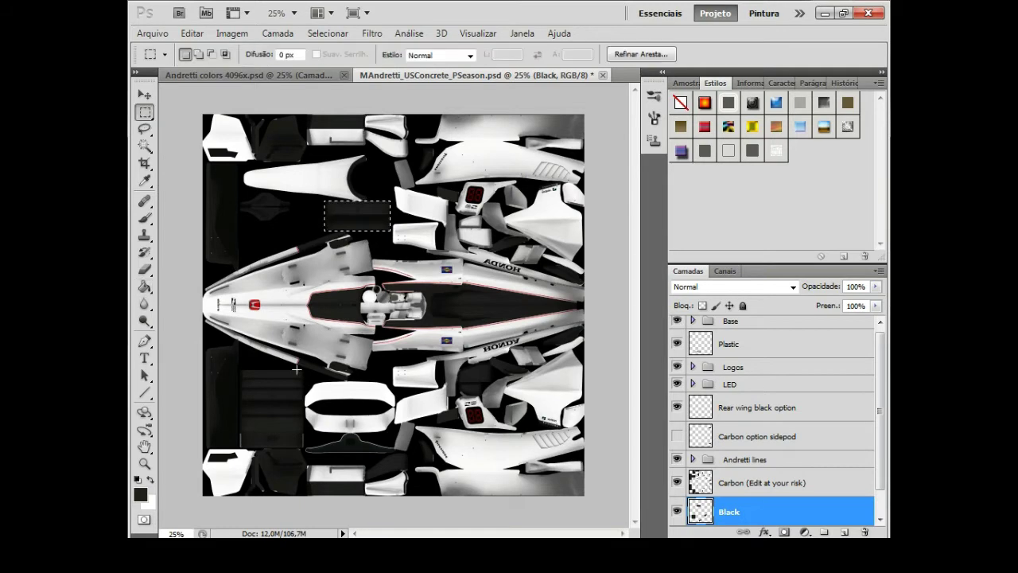
pyautogui.hotkey('alt', 'BackSpace')
pyautogui.press('l')
pyautogui.click(395, 382)
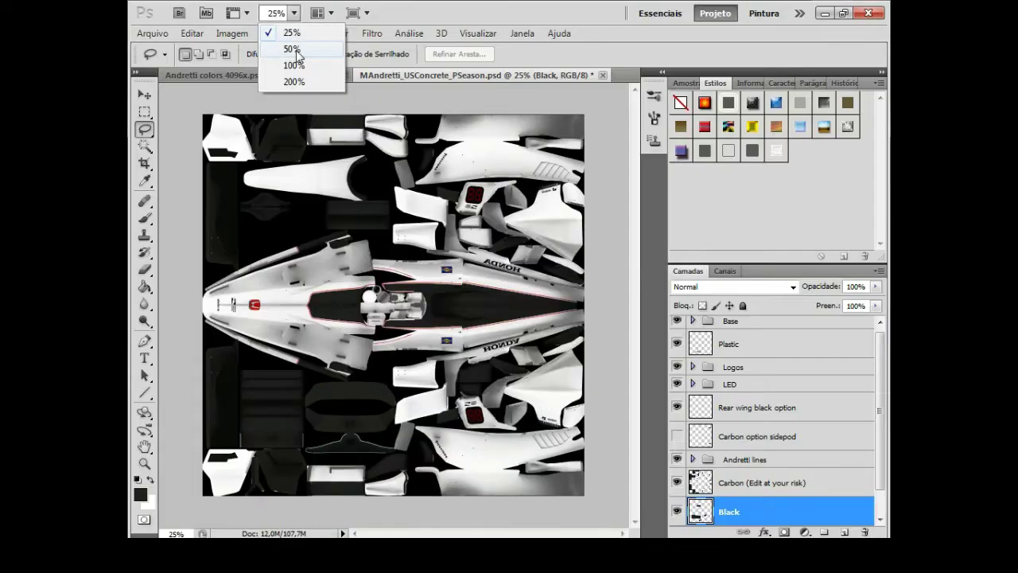
pyautogui.click(290, 45)
# - Lasso-outline a dark part of the texture and view the whole texture at 25%
pyautogui.press('b')
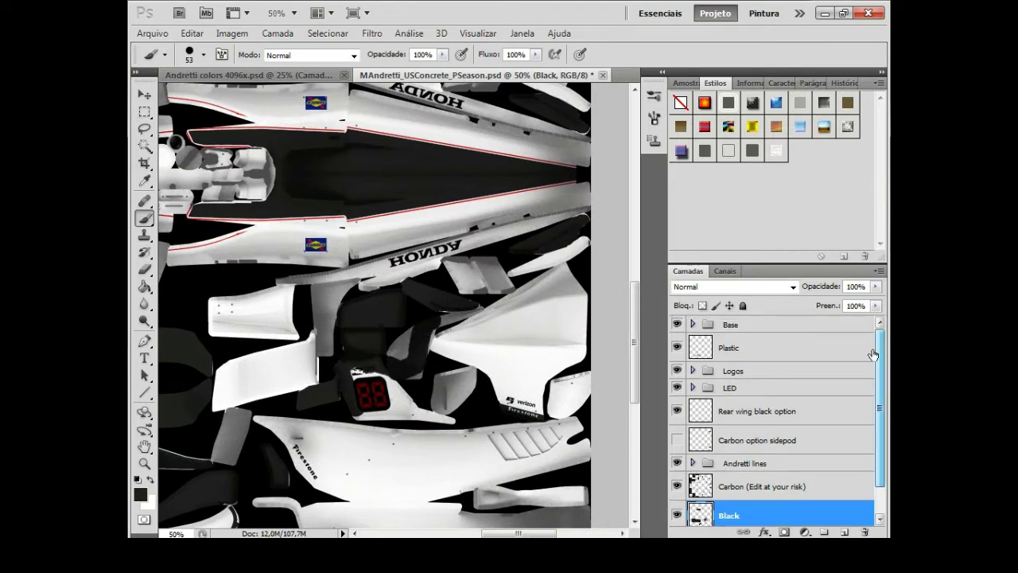
pyautogui.click(693, 321)
pyautogui.press('l')
pyautogui.press('b')
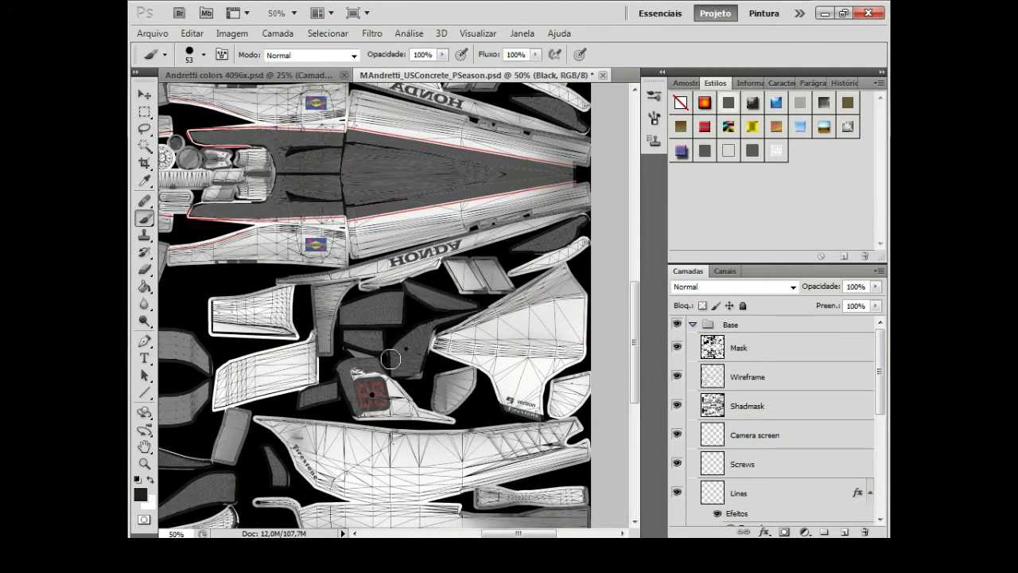
pyautogui.press('l')
pyautogui.moveTo(469, 457); pyautogui.dragTo(404, 430)
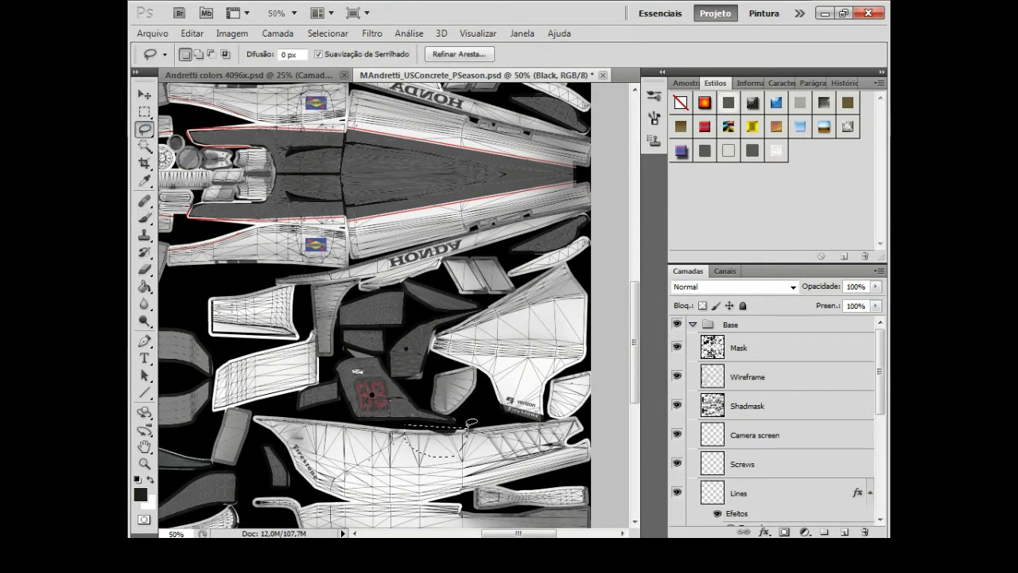
pyautogui.click(285, 13)
pyautogui.click(291, 32)
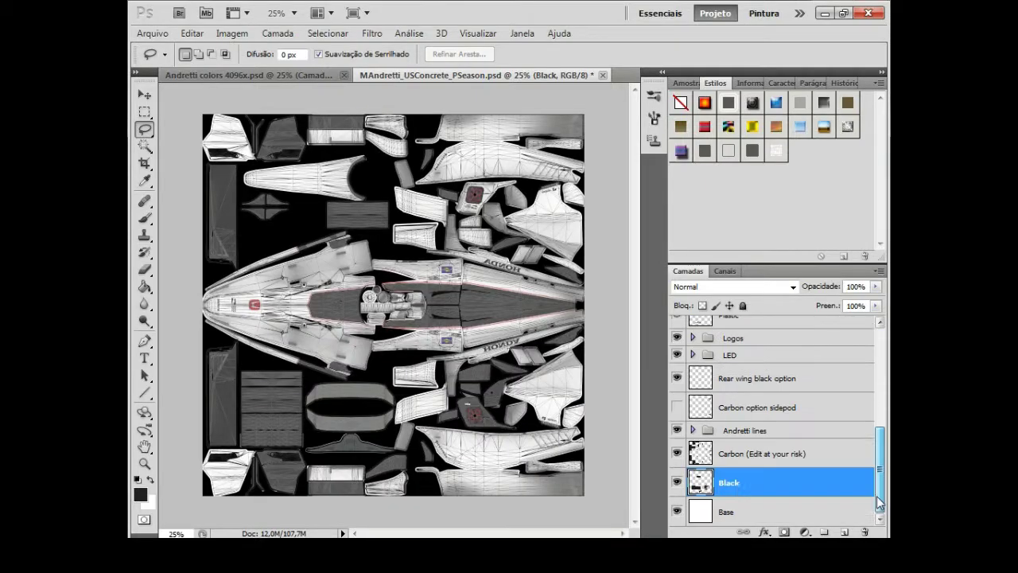
# - Duplicate the Black layer as Black cópia
pyautogui.rightClick(764, 485)
pyautogui.click(696, 184)
pyautogui.press('Return')
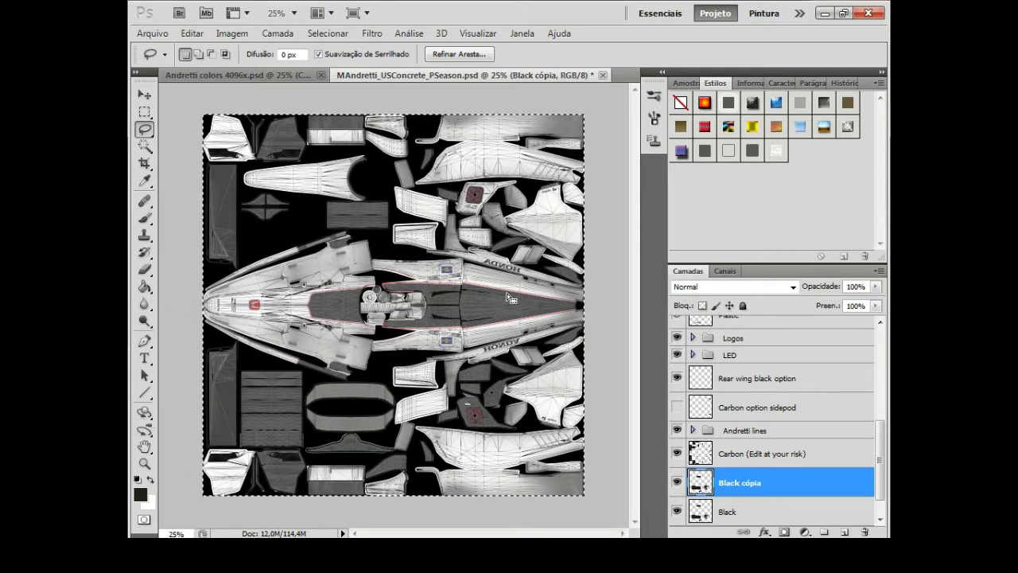
# - Clear the selection and merge Black cópia down into Black
pyautogui.click(191, 32)
pyautogui.click(239, 221)
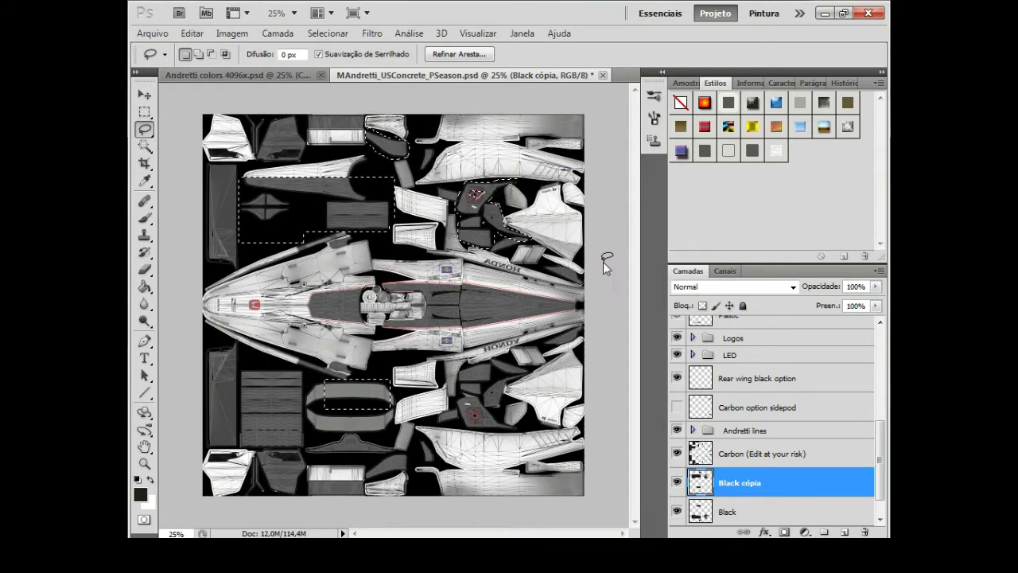
pyautogui.hotkey('ctrl', 'd')
pyautogui.rightClick(739, 483)
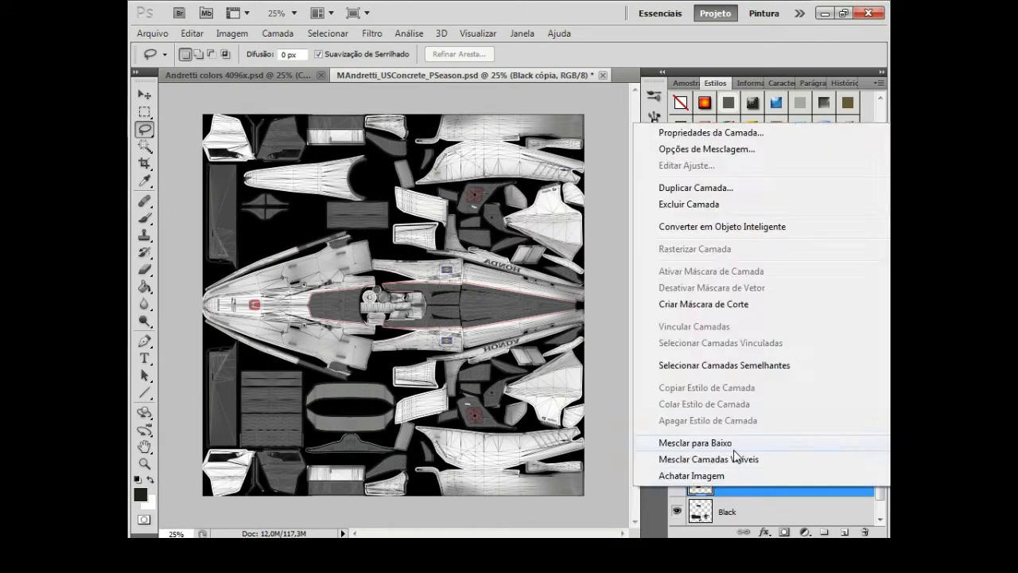
pyautogui.click(739, 502)
# - Sample the red line colour and brush the cockpit's round parts and toothed strip red
pyautogui.click(693, 430)
pyautogui.click(744, 453)
pyautogui.click(144, 180)
pyautogui.click(396, 323)
pyautogui.click(693, 431)
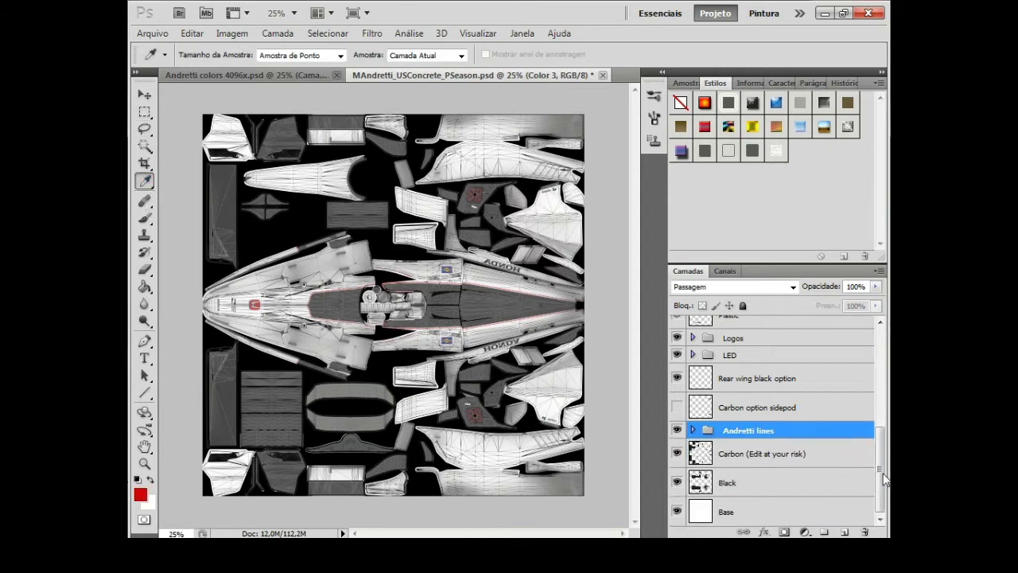
pyautogui.click(739, 483)
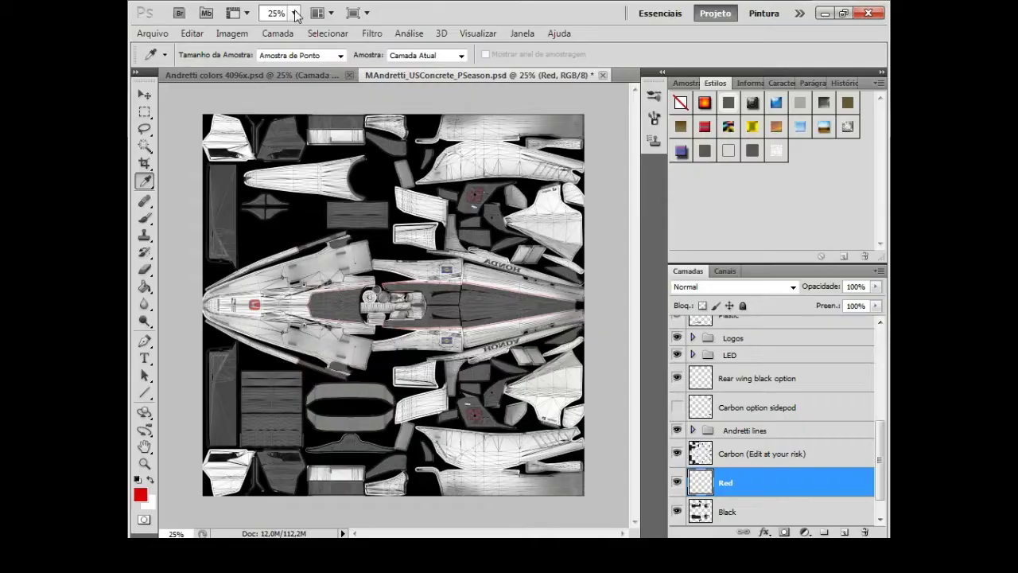
pyautogui.hotkey('ctrl', '1')
pyautogui.press('b')
pyautogui.moveTo(442, 328)
pyautogui.mouseDown()
pyautogui.moveTo(335, 270)
pyautogui.moveTo(294, 317)
pyautogui.moveTo(421, 276)
pyautogui.mouseUp()
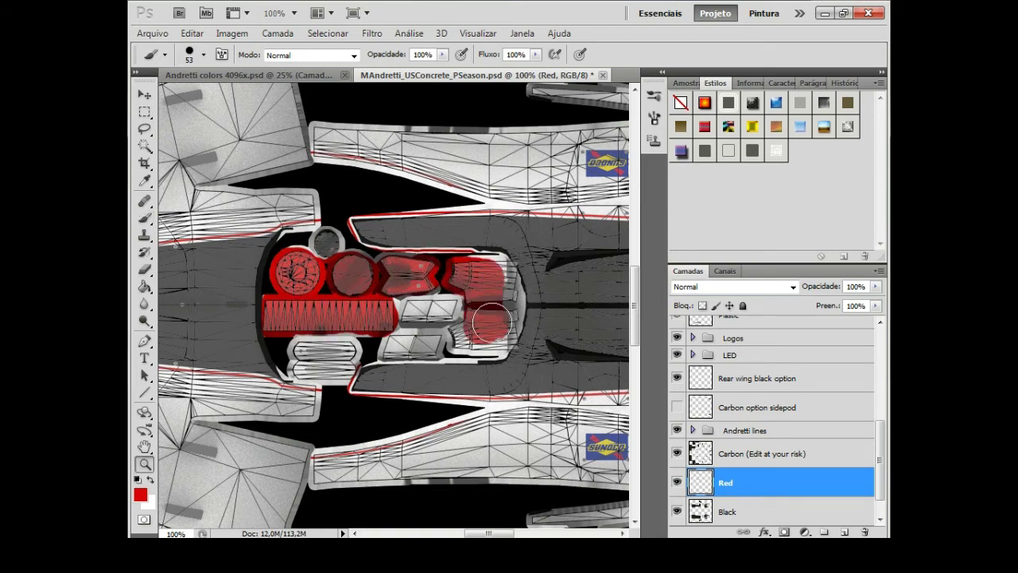
# - Brush red over the left and right side panels and the twin panels under the HONDA lettering
pyautogui.press('m')
pyautogui.scroll(-5, 510, 396)
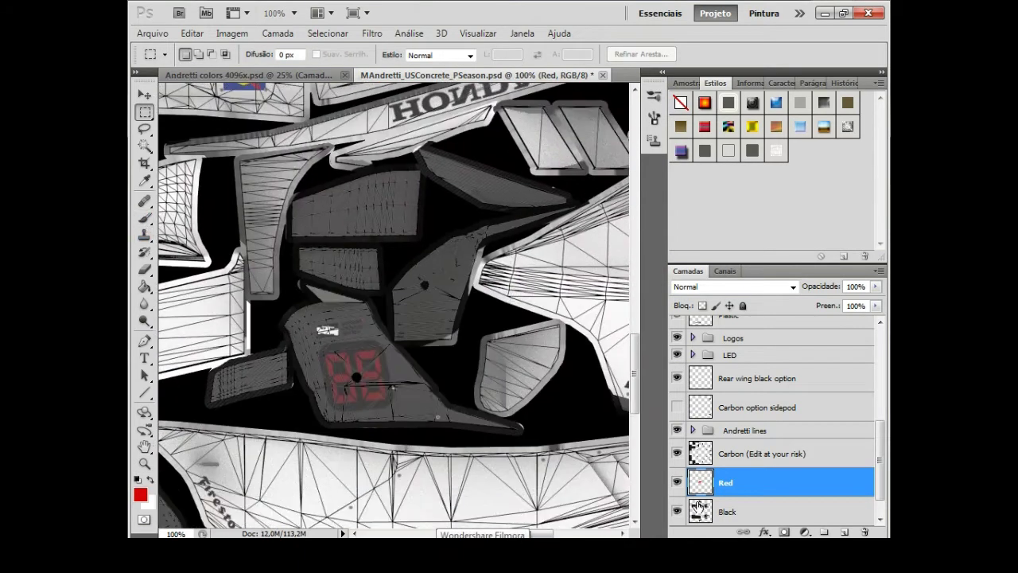
pyautogui.press('b')
pyautogui.moveTo(557, 339)
pyautogui.mouseDown()
pyautogui.moveTo(493, 398)
pyautogui.moveTo(525, 335)
pyautogui.mouseUp()
pyautogui.hscroll(5, 509, 407)
pyautogui.moveTo(510, 407); pyautogui.dragTo(501, 358)
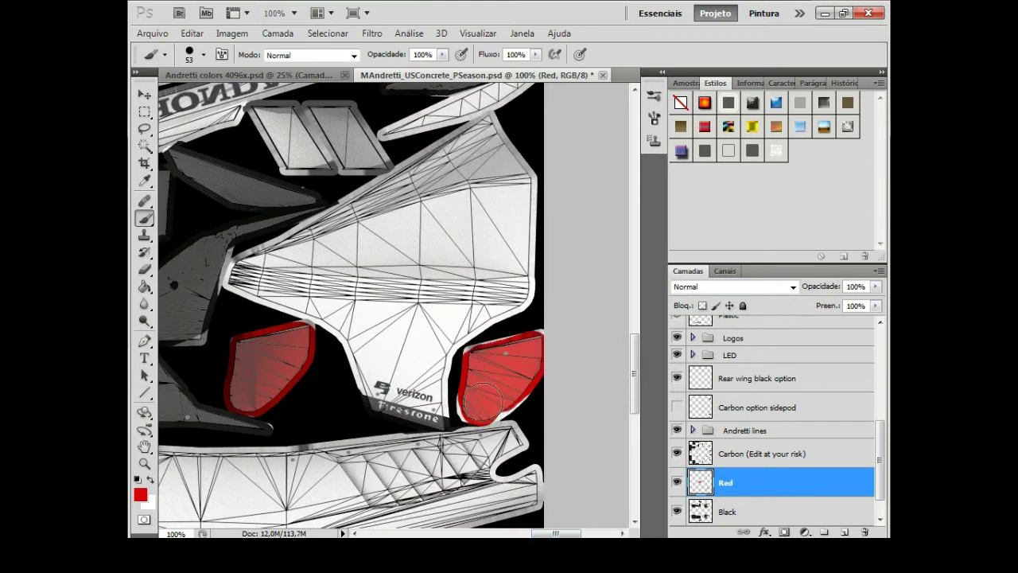
pyautogui.scroll(3, 557, 319)
pyautogui.moveTo(374, 254)
pyautogui.mouseDown()
pyautogui.moveTo(286, 231)
pyautogui.moveTo(347, 211)
pyautogui.mouseUp()
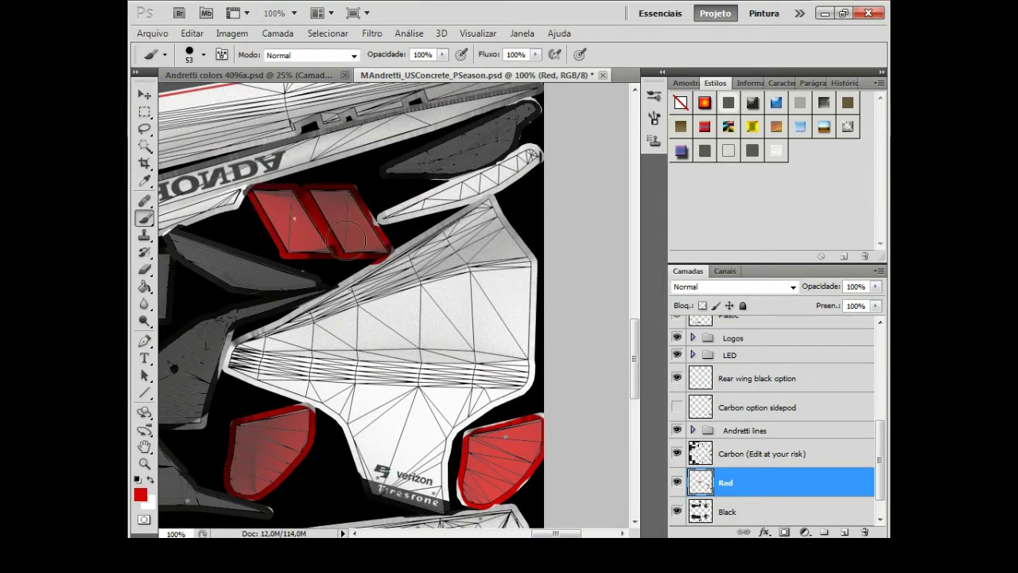
pyautogui.scroll(-3, 348, 237)
pyautogui.hotkey('alt', '[')
# - Paint black over the white edges with a size-36 brush, along the HONDA decal and below the white panel
pyautogui.scroll(3, 269, 325)
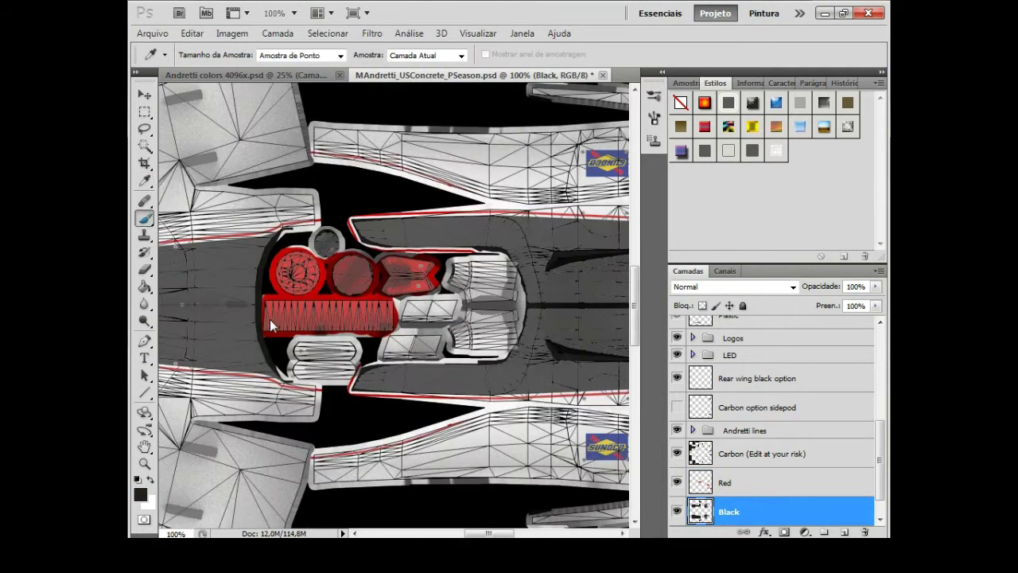
pyautogui.moveTo(270, 326)
pyautogui.mouseDown()
pyautogui.moveTo(387, 357)
pyautogui.moveTo(461, 318)
pyautogui.moveTo(477, 327)
pyautogui.mouseUp()
pyautogui.scroll(-5, 477, 326)
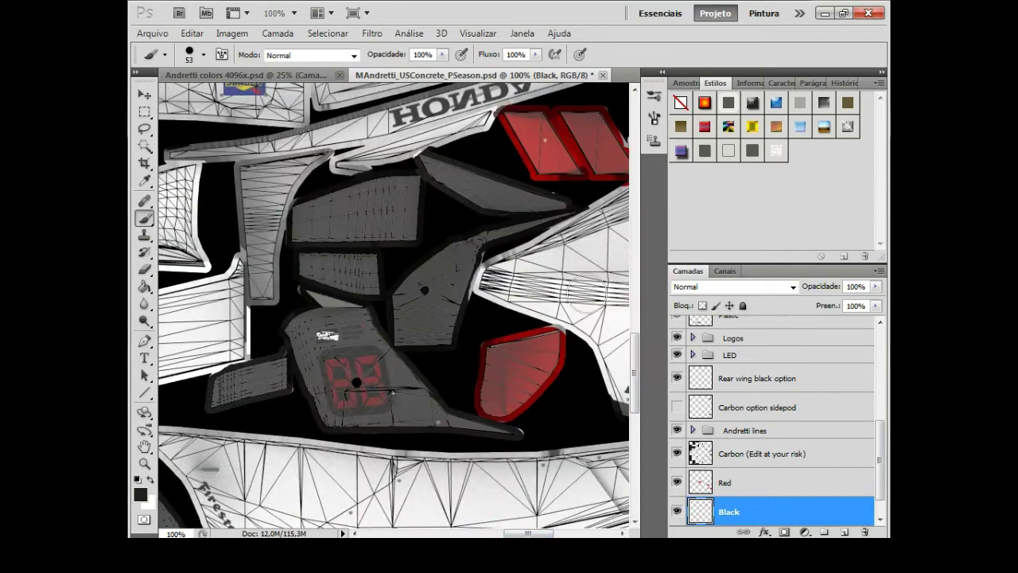
pyautogui.scroll(5, 477, 286)
pyautogui.scroll(-2, 390, 268)
pyautogui.click(197, 54)
pyautogui.moveTo(200, 98); pyautogui.dragTo(193, 97)
pyautogui.press('Return')
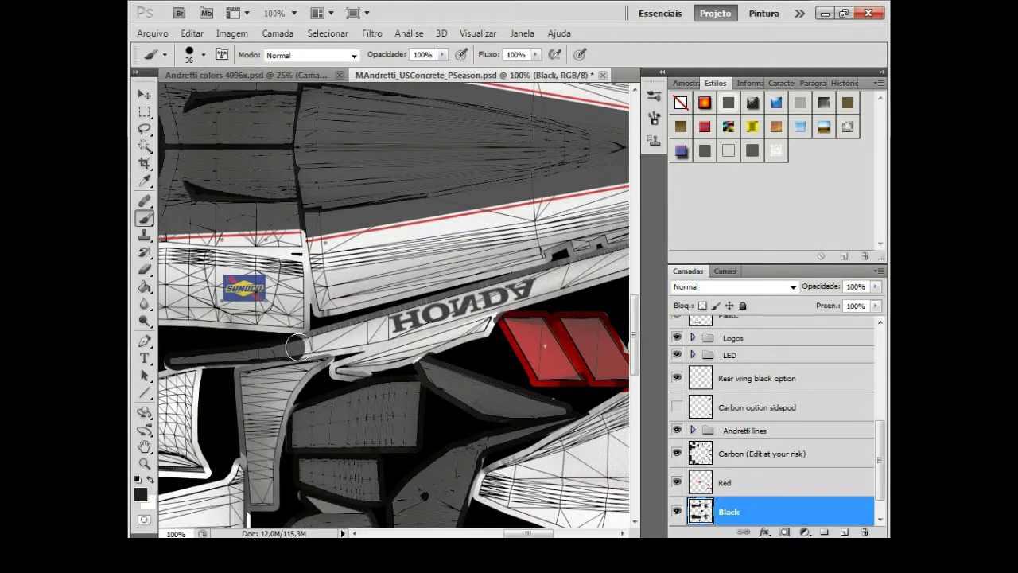
pyautogui.moveTo(295, 347); pyautogui.dragTo(494, 295)
pyautogui.hscroll(4, 494, 296)
pyautogui.moveTo(613, 235)
pyautogui.mouseDown()
pyautogui.moveTo(499, 251)
pyautogui.moveTo(393, 299)
pyautogui.mouseUp()
# - Select the Honda (Engine cover 2) layer in the Logos group and darken the strip around the HONDA decal
pyautogui.click(693, 338)
pyautogui.click(786, 396)
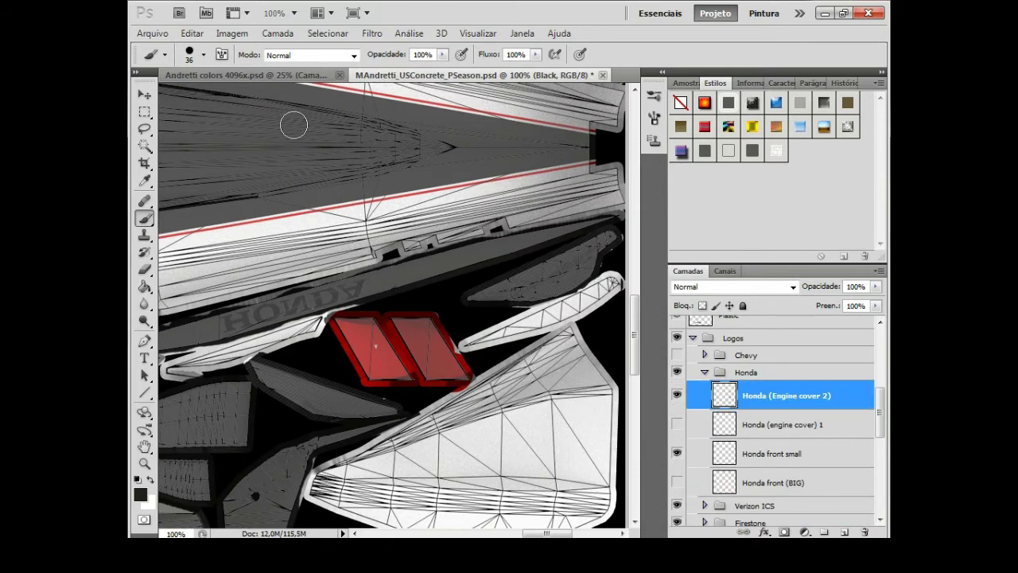
pyautogui.click(232, 33)
pyautogui.click(477, 228)
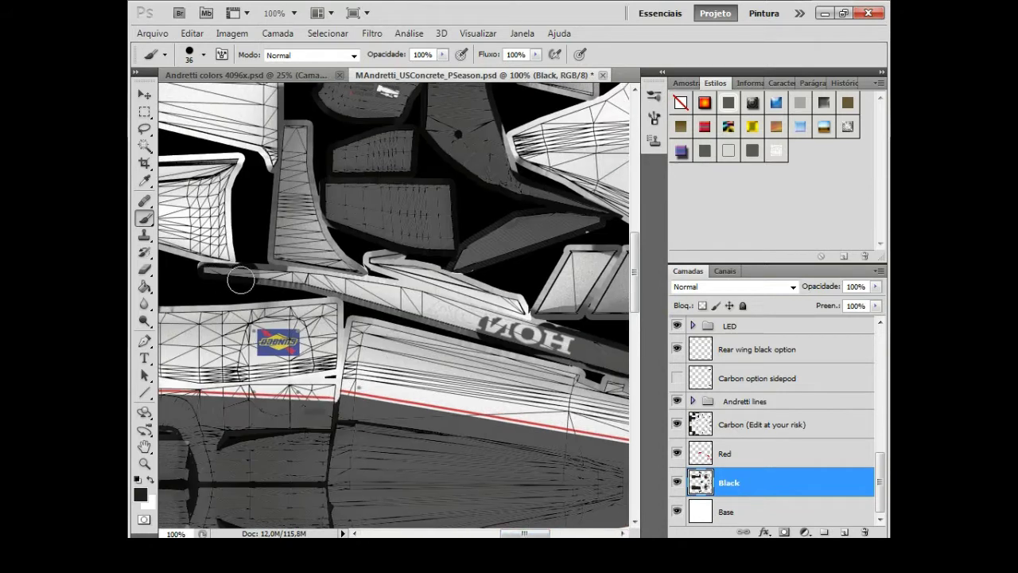
pyautogui.moveTo(230, 274)
pyautogui.mouseDown()
pyautogui.moveTo(518, 322)
pyautogui.moveTo(389, 306)
pyautogui.mouseUp()
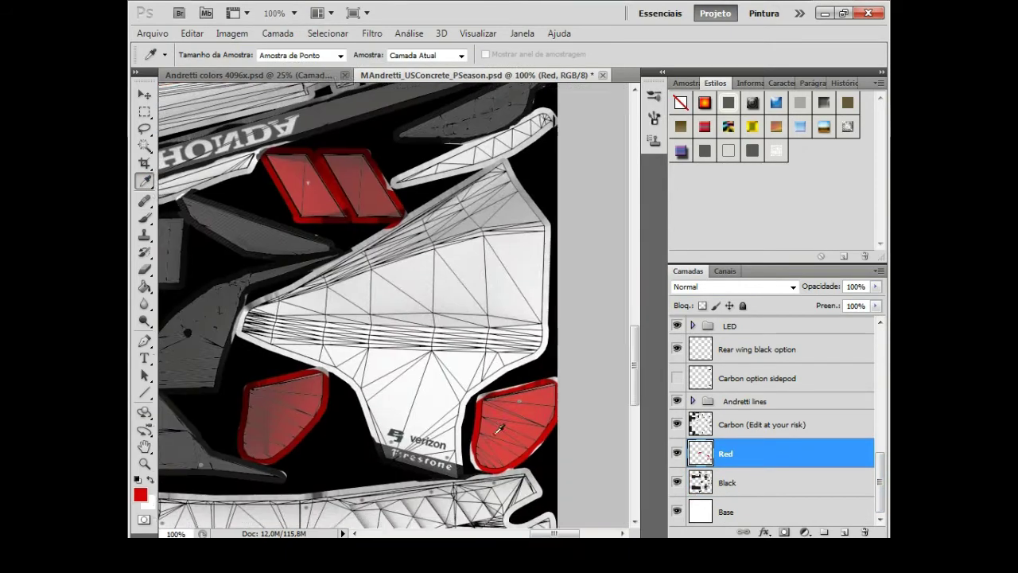
# - Paint the sidepod around the Verizon logo red, then lasso and delete the red spilling above its edge
pyautogui.press('b')
pyautogui.moveTo(247, 294)
pyautogui.mouseDown()
pyautogui.moveTo(263, 318)
pyautogui.moveTo(446, 410)
pyautogui.moveTo(270, 295)
pyautogui.moveTo(474, 418)
pyautogui.mouseUp()
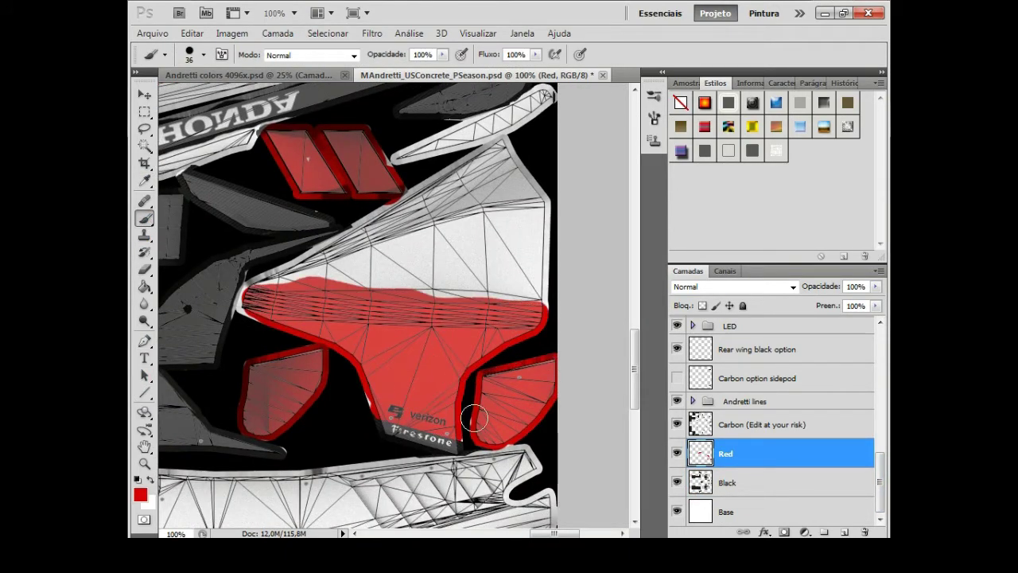
pyautogui.click(143, 131)
pyautogui.moveTo(306, 280); pyautogui.dragTo(544, 304)
pyautogui.press('Delete')
pyautogui.hotkey('ctrl', 'd')
pyautogui.press('Delete')
pyautogui.hotkey('ctrl', 'd')
pyautogui.hotkey('ctrl', '+')
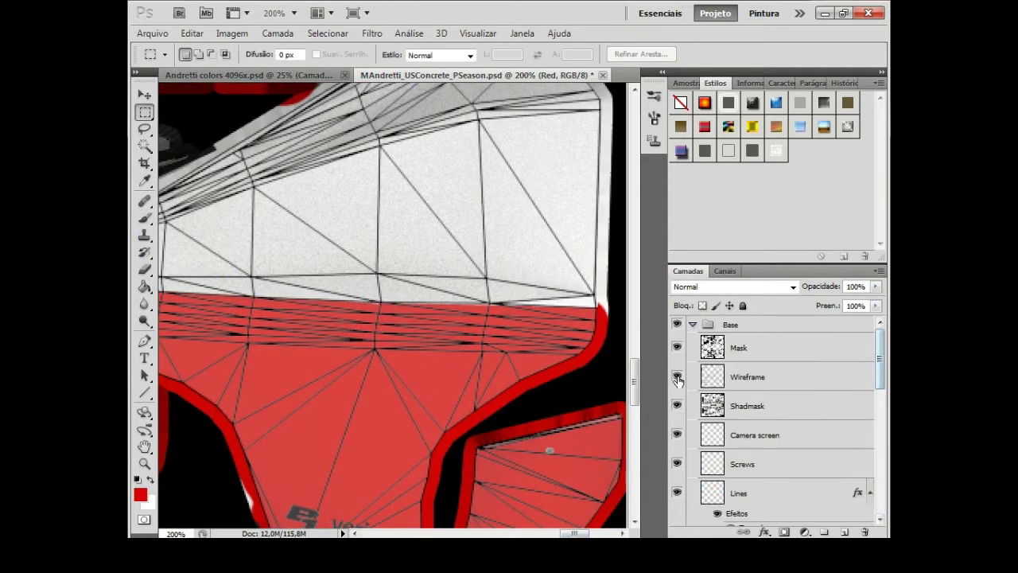
# - Touch up the red sidepod edge and delete the red from the lower panel's bottom strip, leaving it white
pyautogui.press('l')
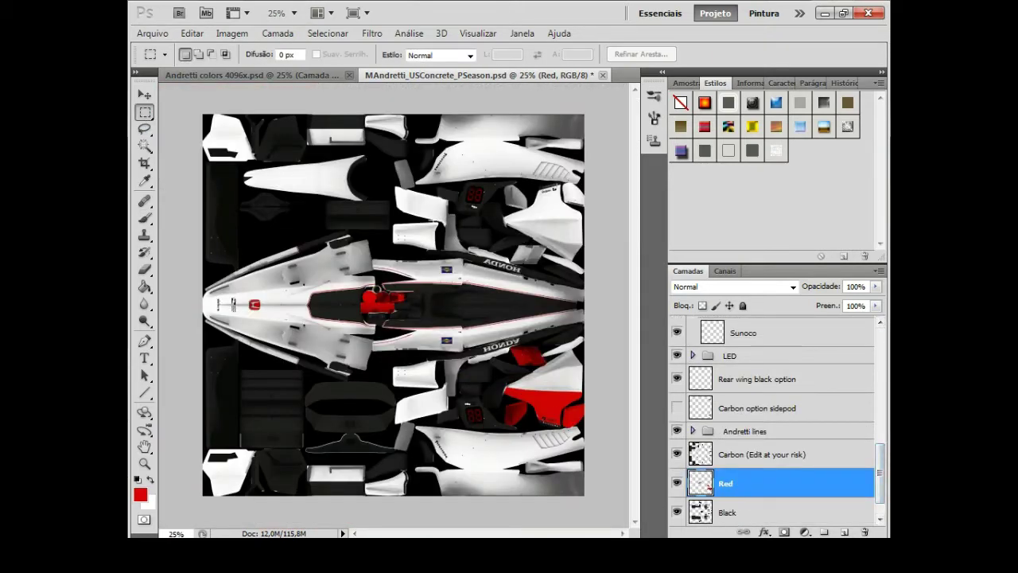
pyautogui.click(144, 218)
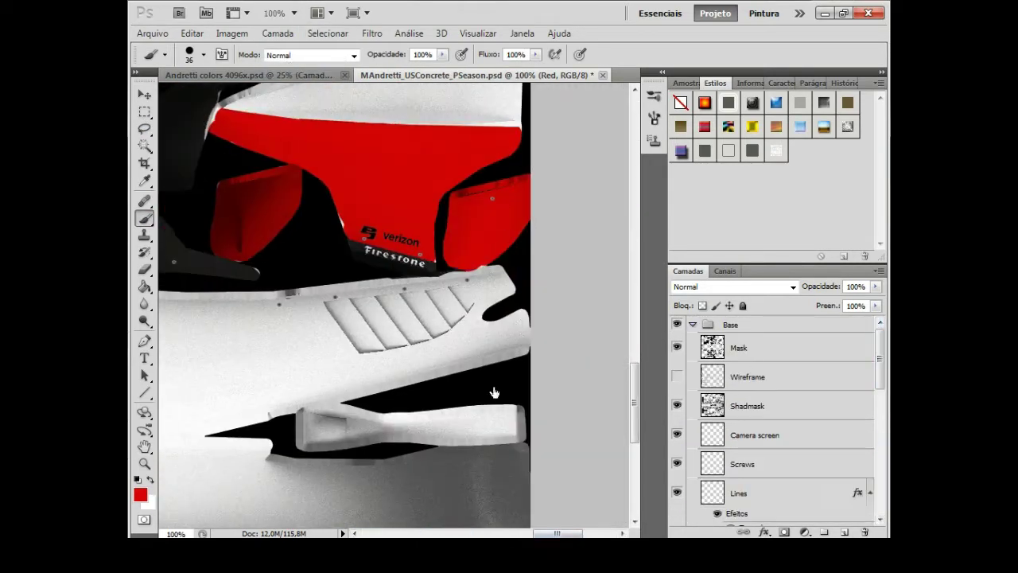
pyautogui.moveTo(306, 418); pyautogui.dragTo(466, 430)
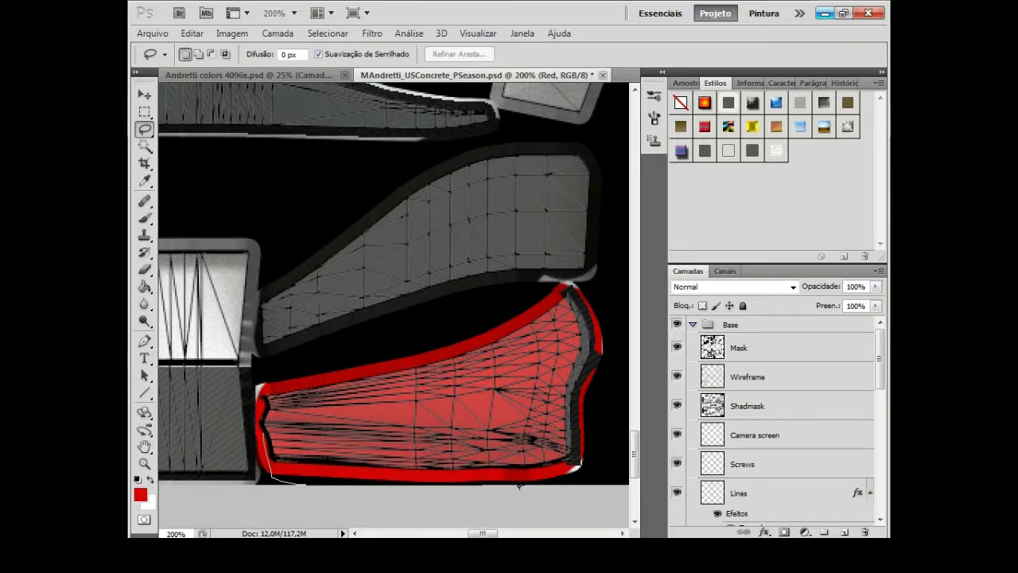
pyautogui.moveTo(539, 443); pyautogui.dragTo(545, 474)
pyautogui.press('Delete')
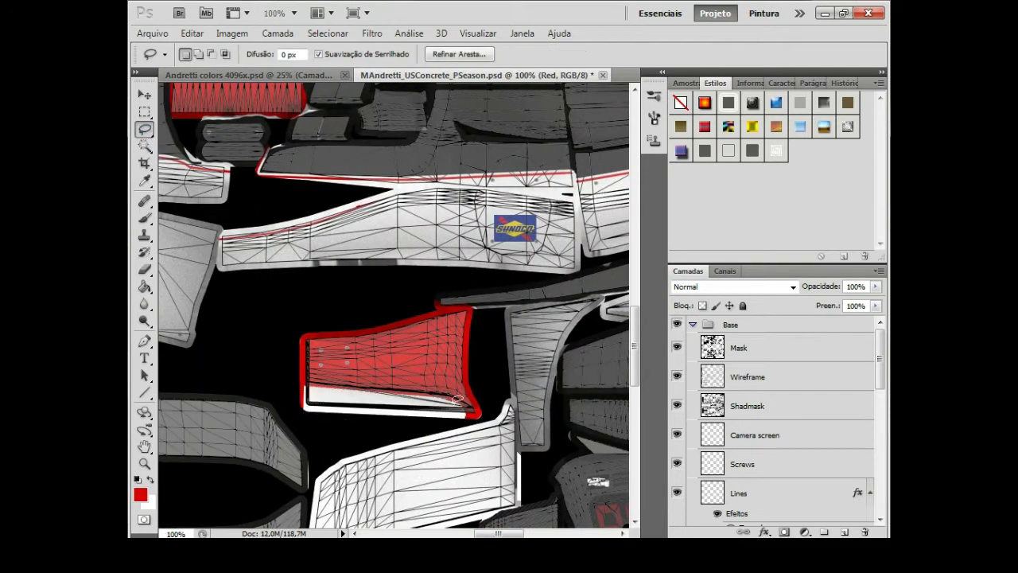
pyautogui.hotkey('ctrl', '+')
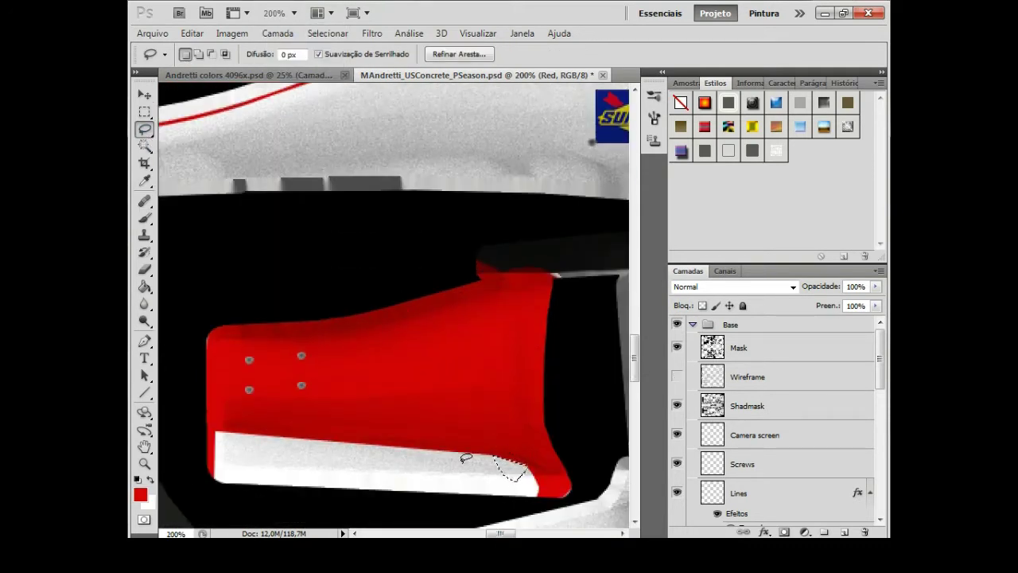
pyautogui.hotkey('ctrl', 'd')
pyautogui.press('b')
pyautogui.hotkey('ctrl', '0')
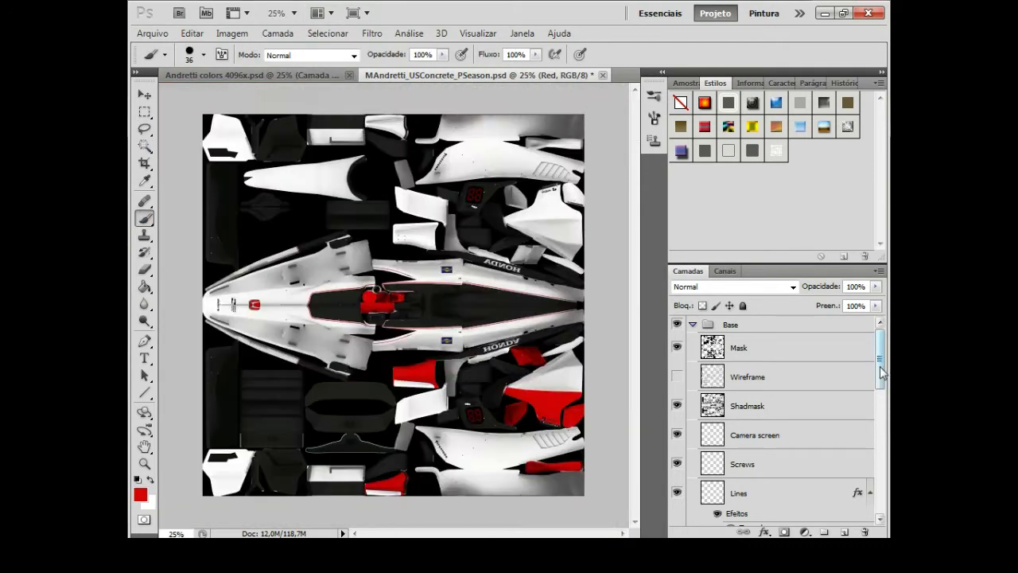
# - Duplicate the Red layer, flip the copy vertically, and merge it down into Red
pyautogui.scroll(-10, 772, 414)
pyautogui.rightClick(750, 449)
pyautogui.click(681, 138)
pyautogui.click(643, 169)
pyautogui.press('m')
pyautogui.hotkey('ctrl', 'a')
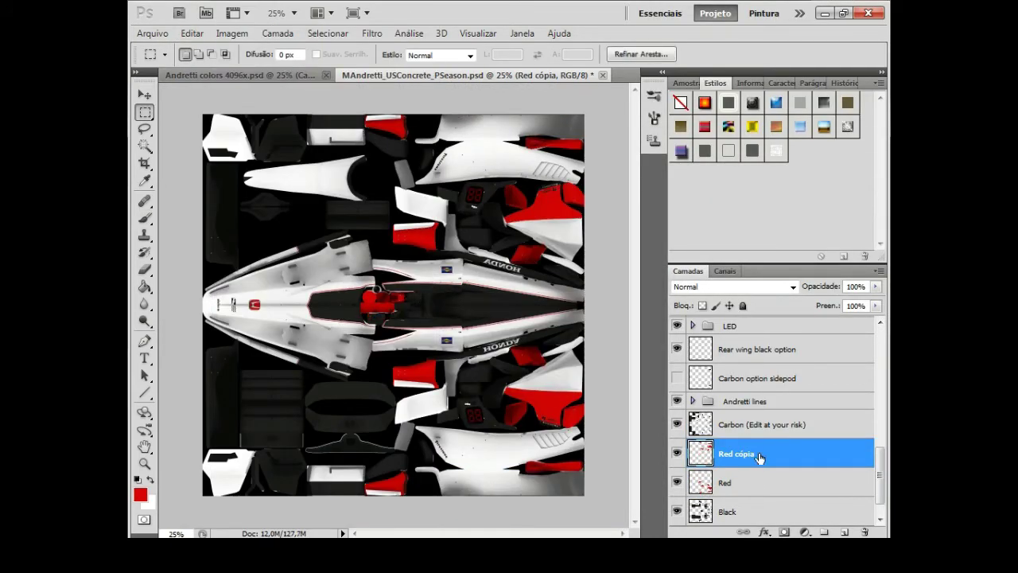
pyautogui.hotkey('ctrl', 'd')
pyautogui.press('Delete')
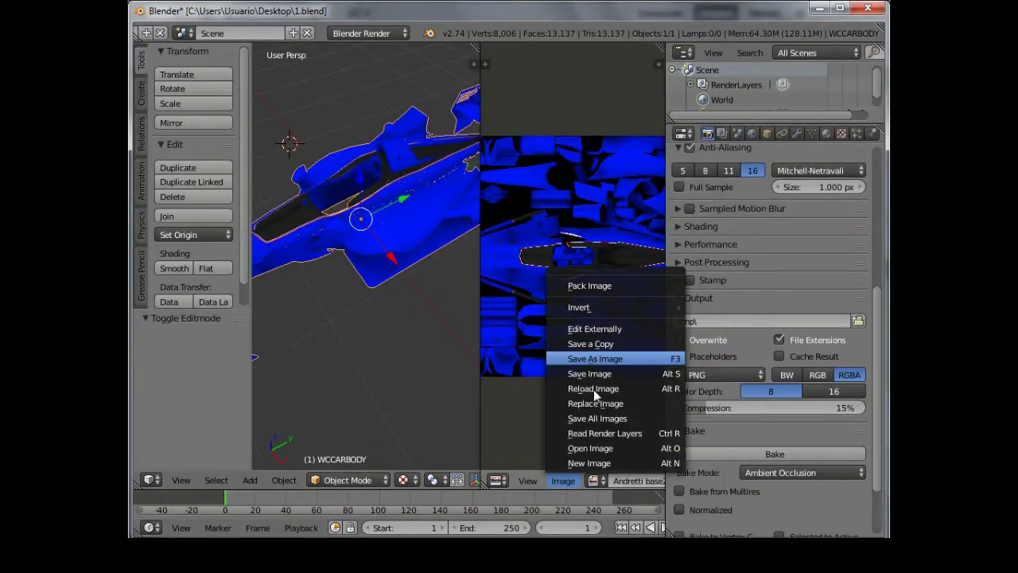
# - Reload the livery image in Blender and maximise the 3D view with the car body deselected
pyautogui.click(589, 389)
pyautogui.hotkey('ctrl', 'Up')
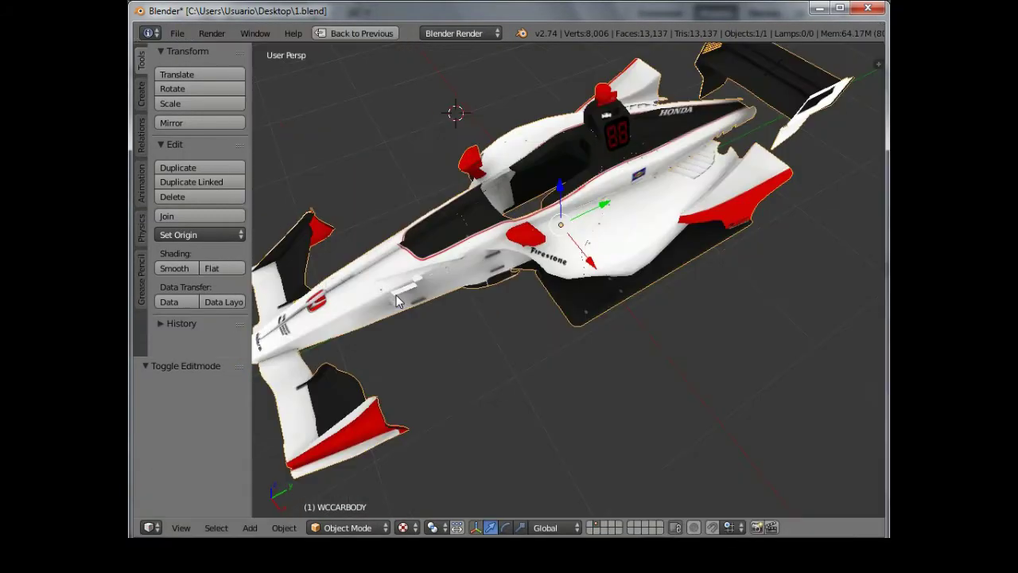
pyautogui.press('a')
pyautogui.press('super')
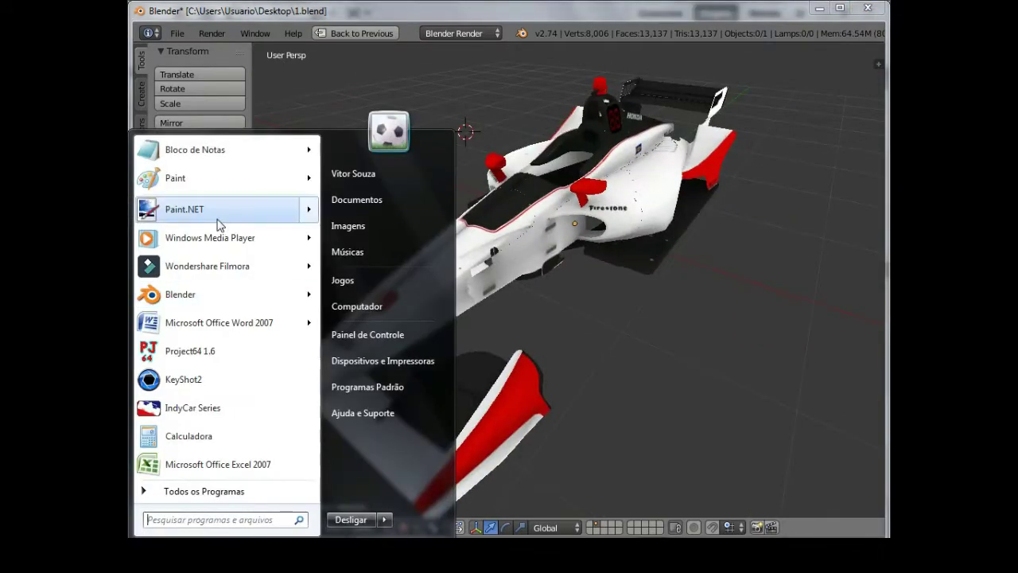
pyautogui.click(589, 276)
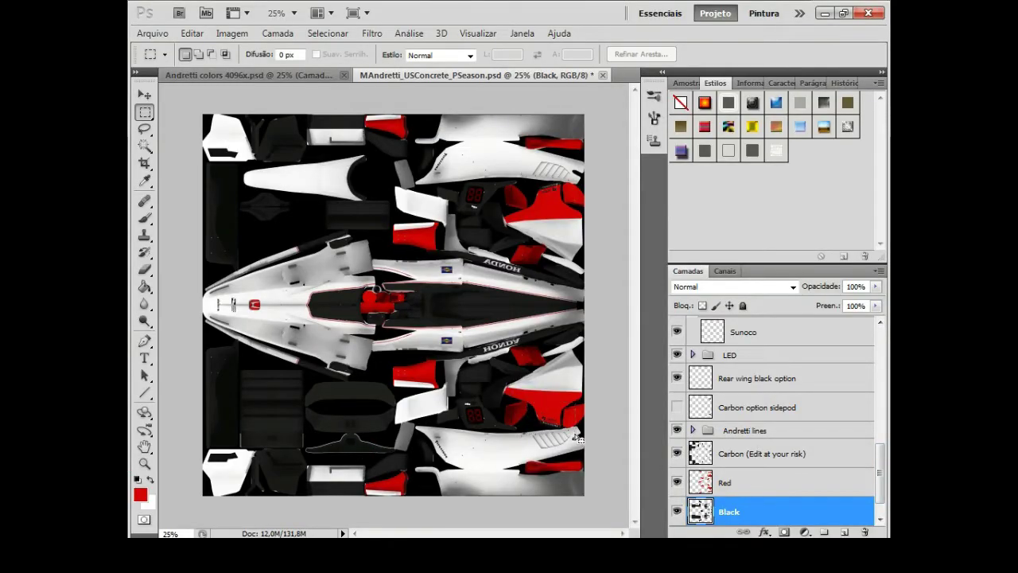
# - Show the wireframe overlay again and set the texture view to 100% zoom
pyautogui.hotkey('alt', ']')
pyautogui.hotkey('alt', ']')
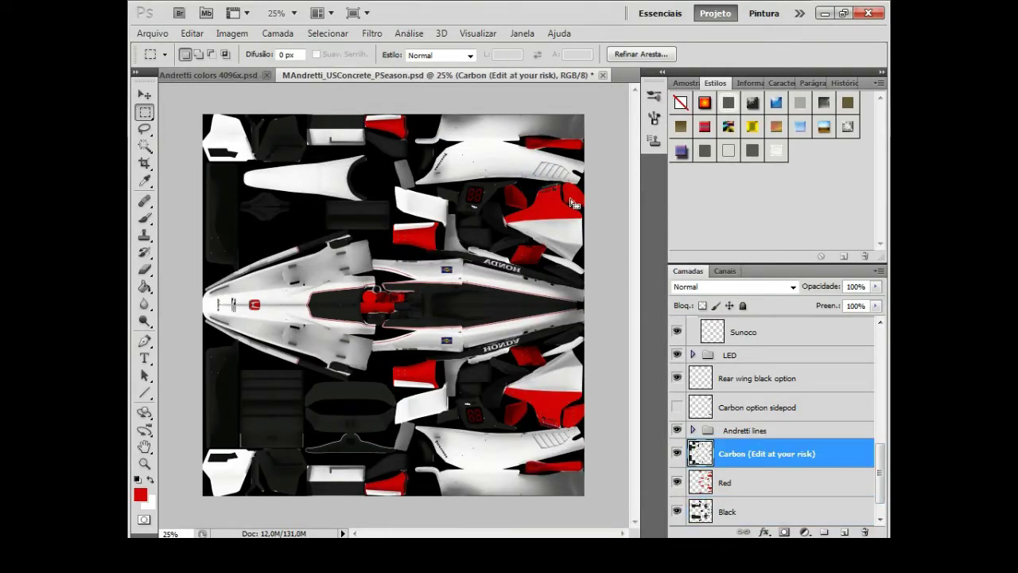
pyautogui.scroll(5, 696, 342)
pyautogui.click(677, 376)
pyautogui.click(294, 13)
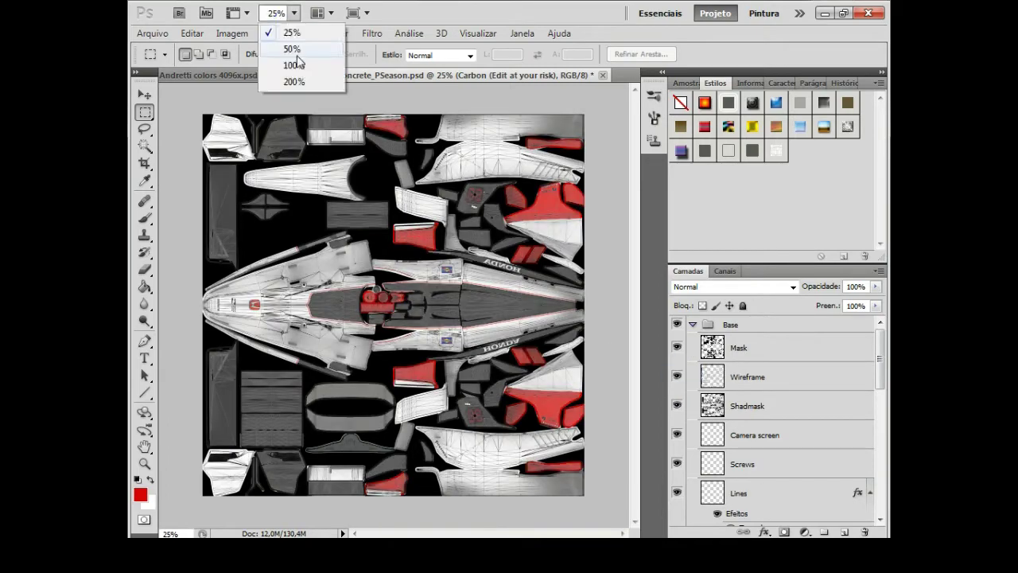
pyautogui.click(291, 63)
pyautogui.moveTo(882, 359); pyautogui.dragTo(881, 479)
# - Make the Red layer active with the Brush tool, pan over the panels, and switch to Paint.NET
pyautogui.click(773, 455)
pyautogui.press('b')
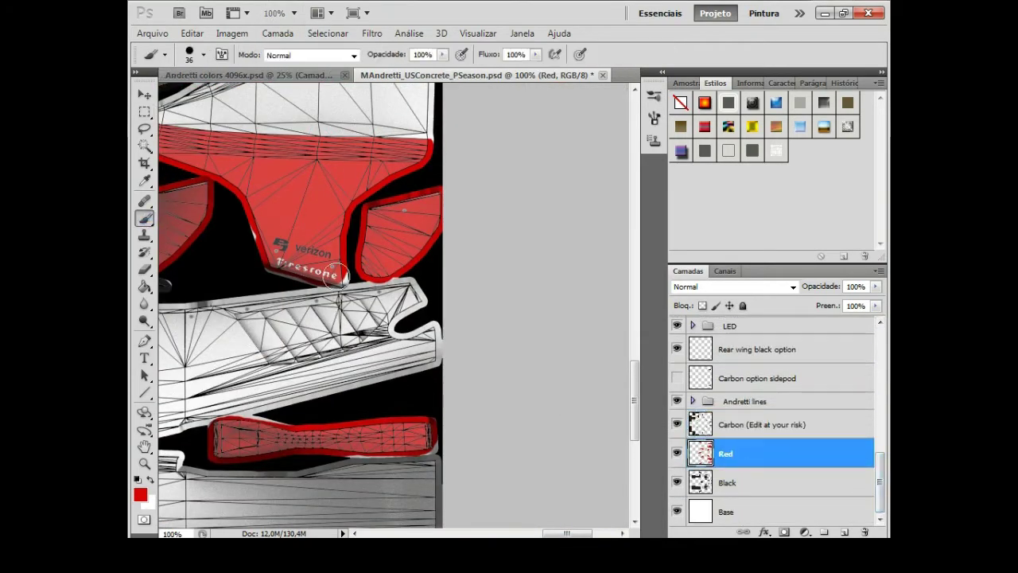
pyautogui.moveTo(634, 350); pyautogui.dragTo(634, 182)
pyautogui.moveTo(880, 454); pyautogui.dragTo(880, 406)
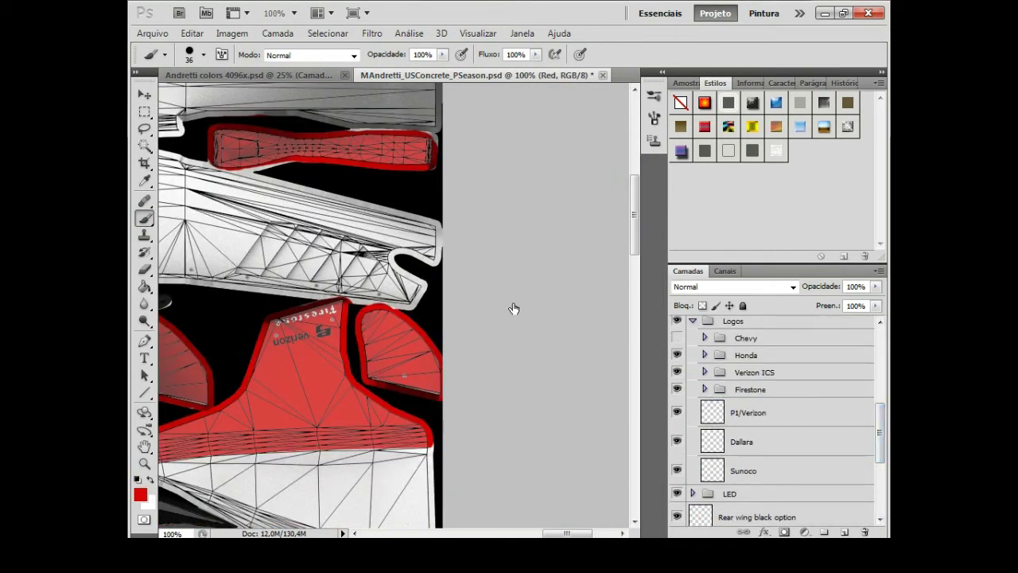
pyautogui.click(751, 412)
pyautogui.click(232, 34)
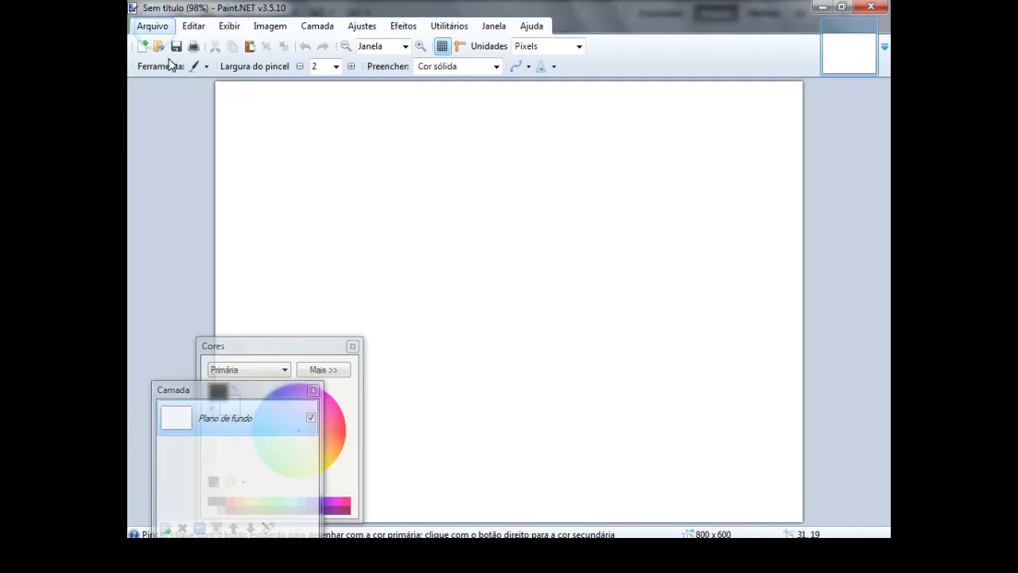
# - Open wireframe.png, add a white-filled layer plus an empty layer, and zoom in on the nose
pyautogui.hotkey('ctrl', 'o')
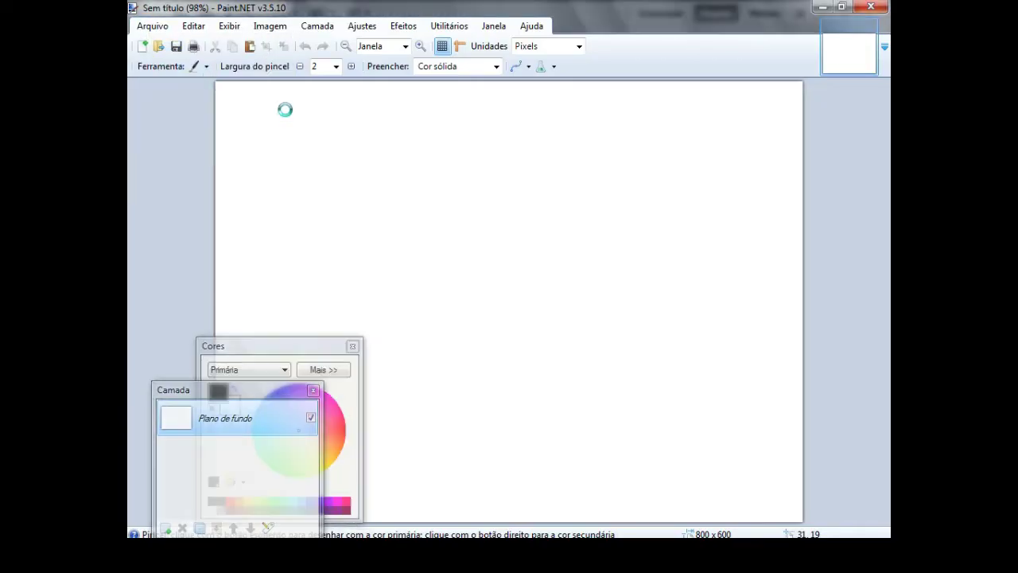
pyautogui.press('Escape')
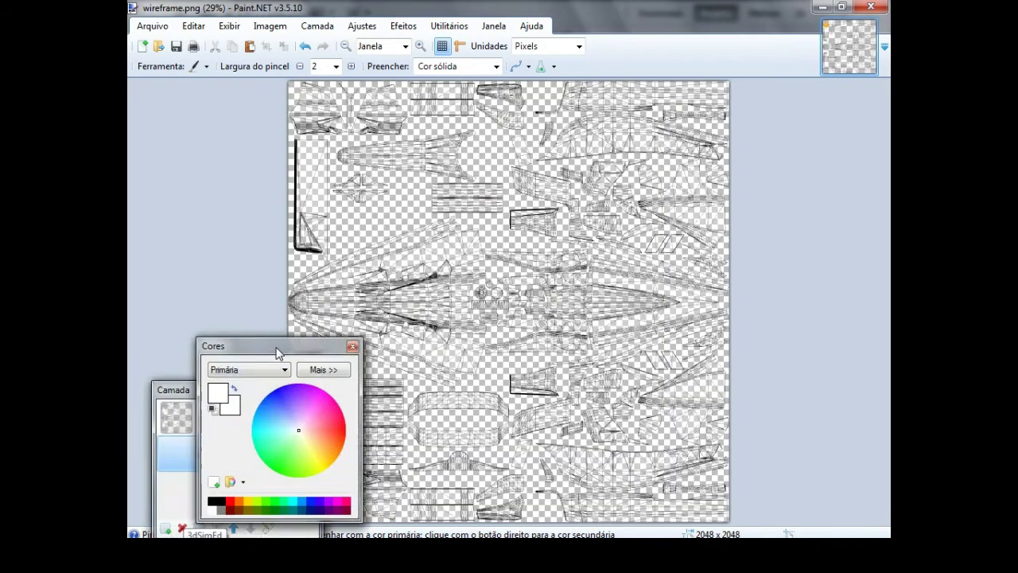
pyautogui.moveTo(277, 353)
pyautogui.mouseDown()
pyautogui.moveTo(409, 298)
pyautogui.moveTo(491, 298)
pyautogui.mouseUp()
pyautogui.click(494, 25)
pyautogui.click(523, 45)
pyautogui.press('f')
pyautogui.click(309, 295)
pyautogui.press('z')
pyautogui.click(400, 301)
pyautogui.click(509, 294)
pyautogui.moveTo(238, 333); pyautogui.dragTo(713, 243)
pyautogui.hotkey('ctrl', 'shift', 'n')
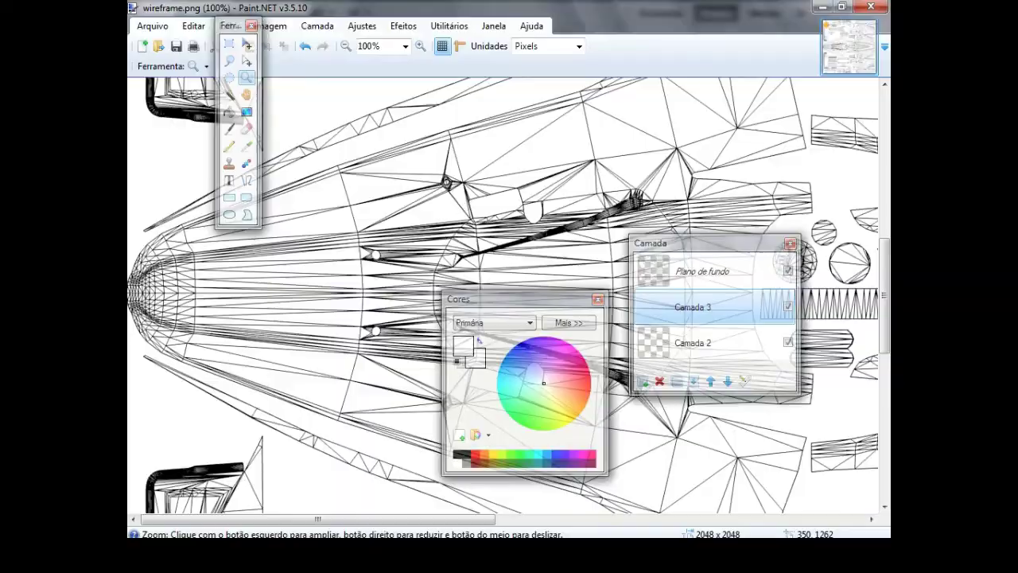
# - Draw the nose outline with the Line/Curve tool, fill it grey, and hide the white layer
pyautogui.press('o')
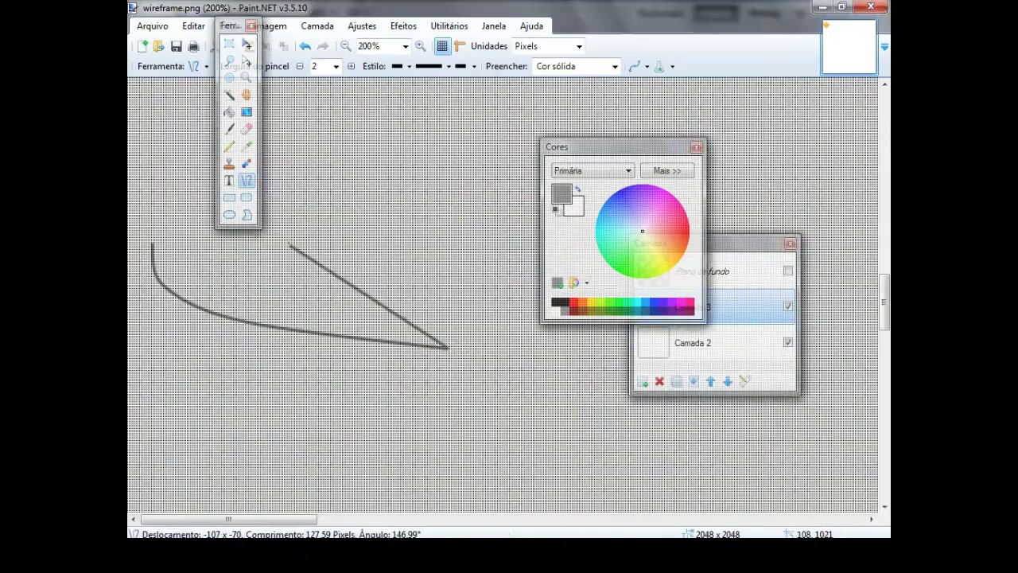
pyautogui.moveTo(289, 244); pyautogui.dragTo(323, 301)
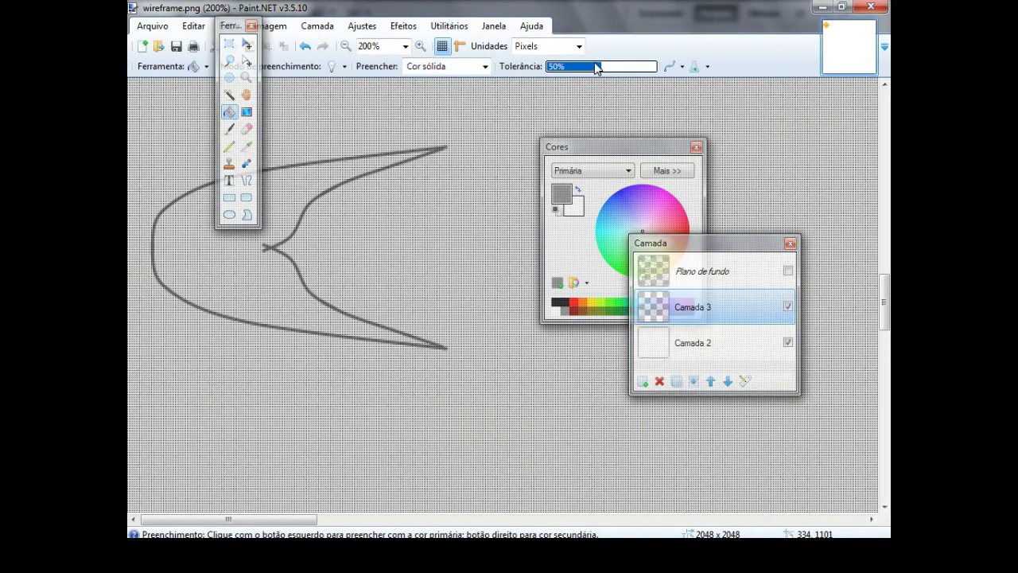
pyautogui.click(334, 179)
pyautogui.scroll(-10, 335, 179)
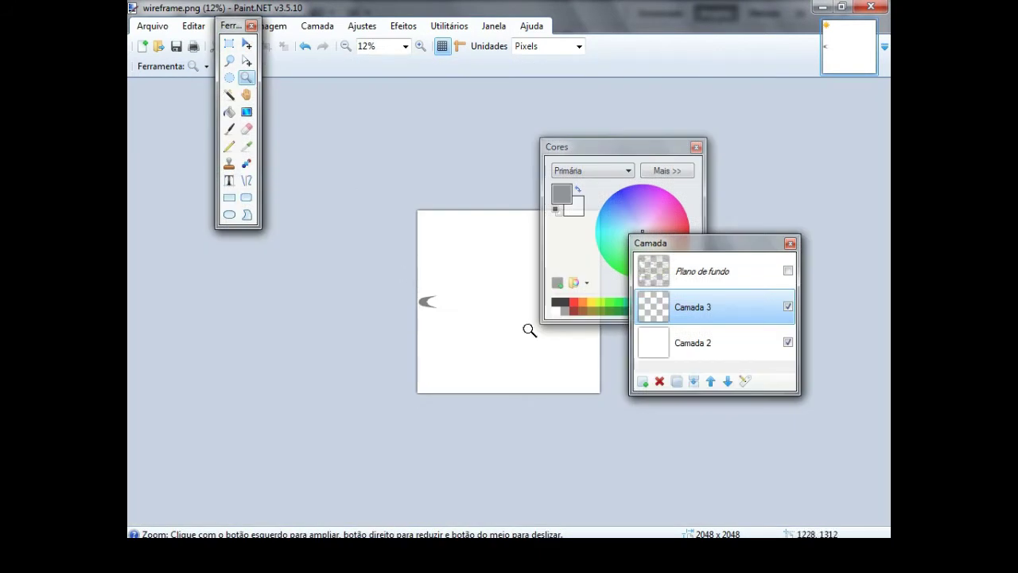
pyautogui.click(787, 342)
# - Save the image as 'andretti silver' in both .pdn and PNG formats, then pick it in Photoshop's Open dialog
pyautogui.hotkey('ctrl', 'shift', 's')
pyautogui.write('andretti s')
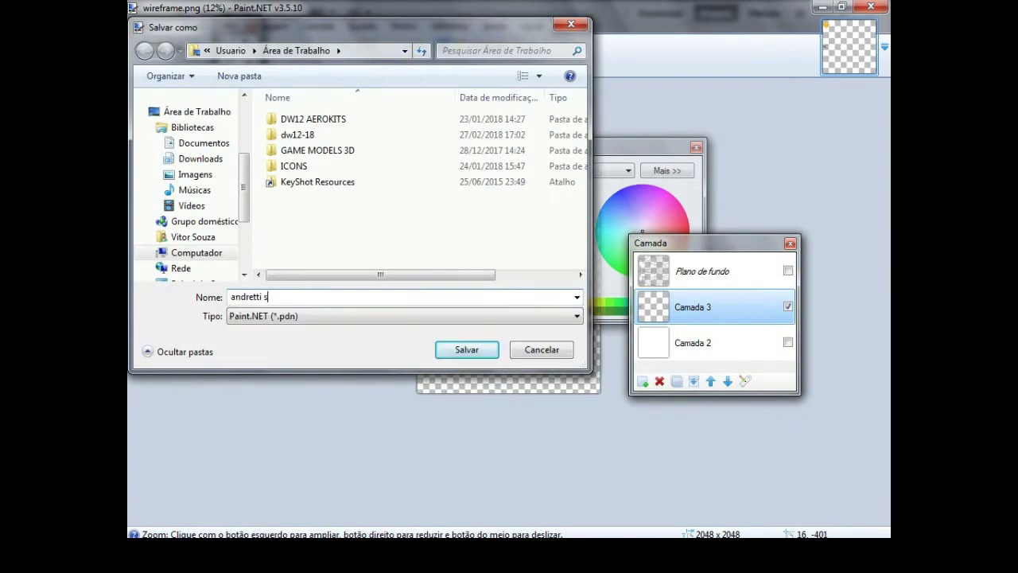
pyautogui.write('ilver')
pyautogui.press('Return')
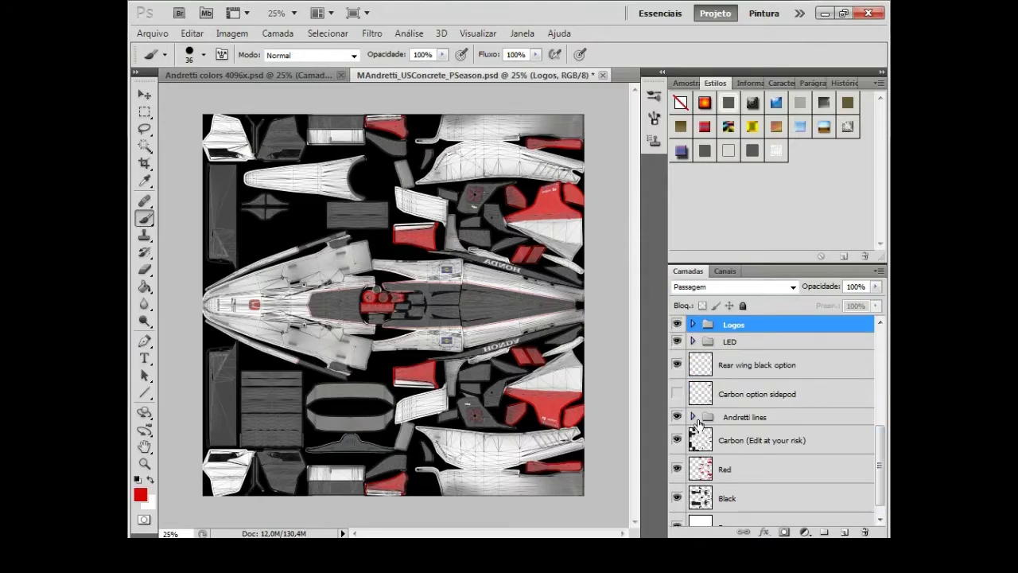
pyautogui.click(687, 429)
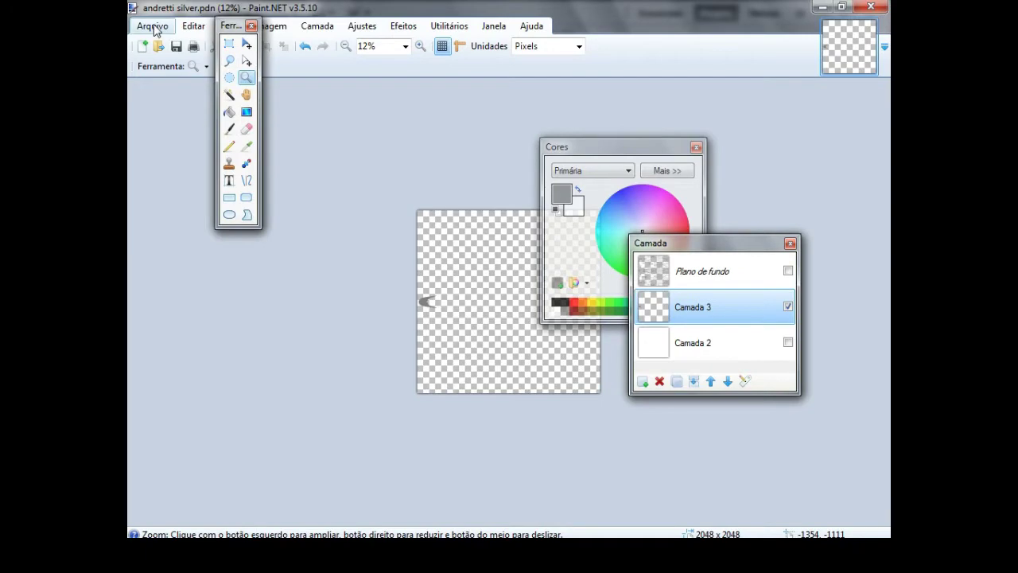
pyautogui.click(155, 30)
pyautogui.click(420, 316)
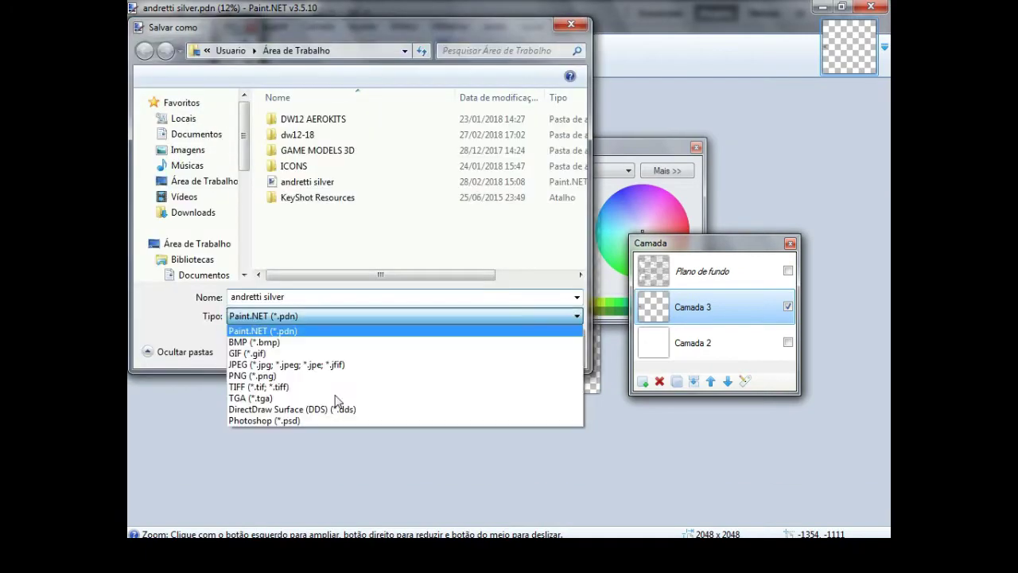
pyautogui.click(274, 385)
pyautogui.click(466, 350)
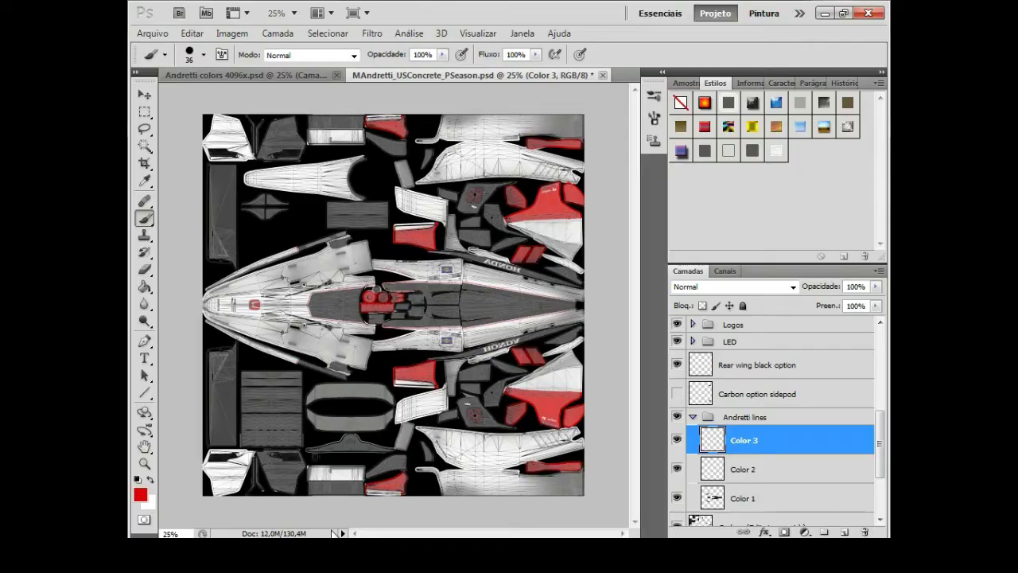
pyautogui.click(152, 34)
pyautogui.click(164, 62)
pyautogui.click(413, 226)
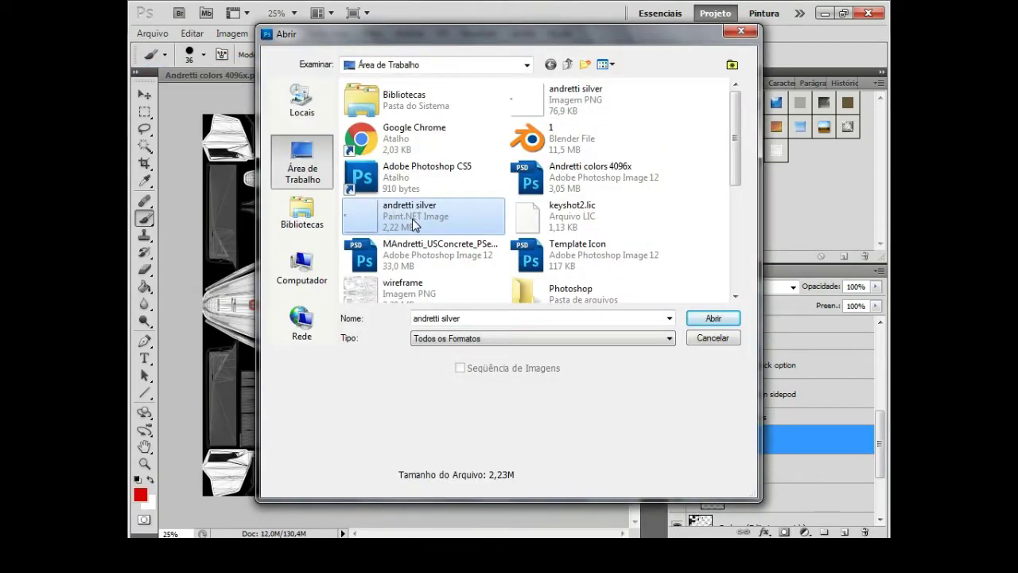
# - Open the andretti silver image and close the Andretti colors 4096x document without saving
pyautogui.press('Delete')
pyautogui.press('Escape')
pyautogui.press('Escape')
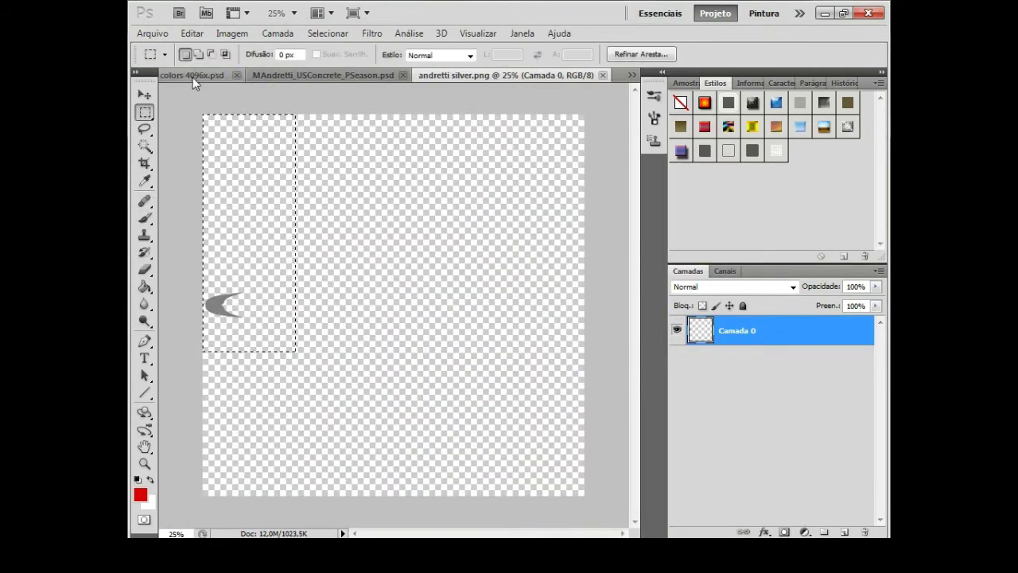
pyautogui.click(249, 74)
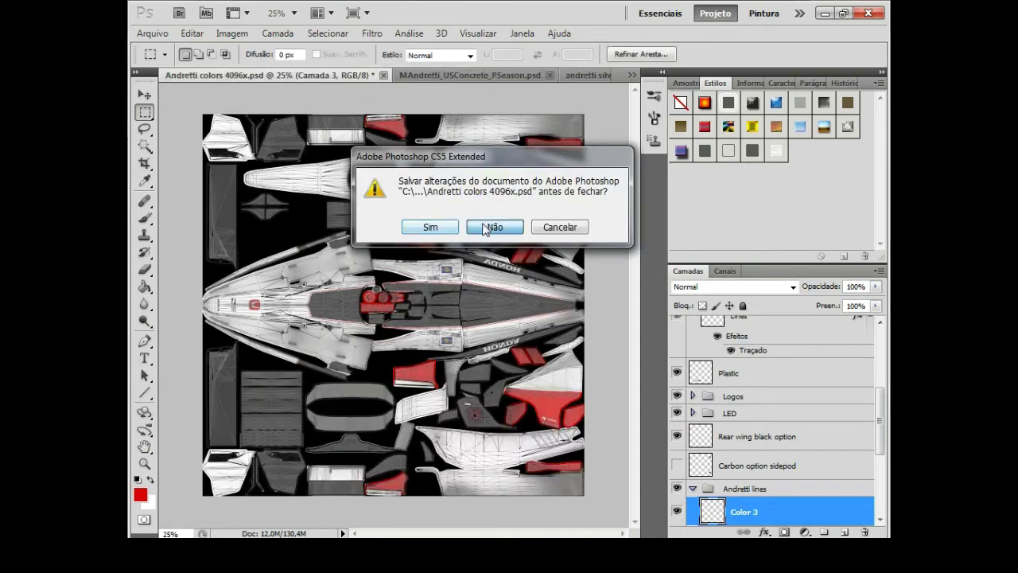
pyautogui.click(491, 227)
pyautogui.click(191, 33)
pyautogui.press('Escape')
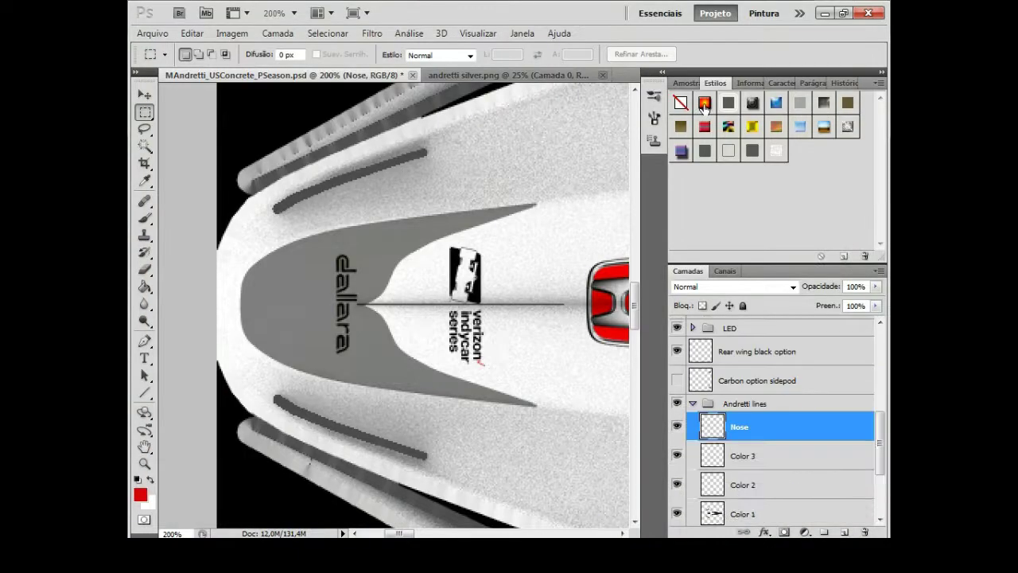
# - Style the Nose layer: no gradient overlay, bevel depth 184, size 6, plus a stroke
pyautogui.click(704, 103)
pyautogui.click(730, 489)
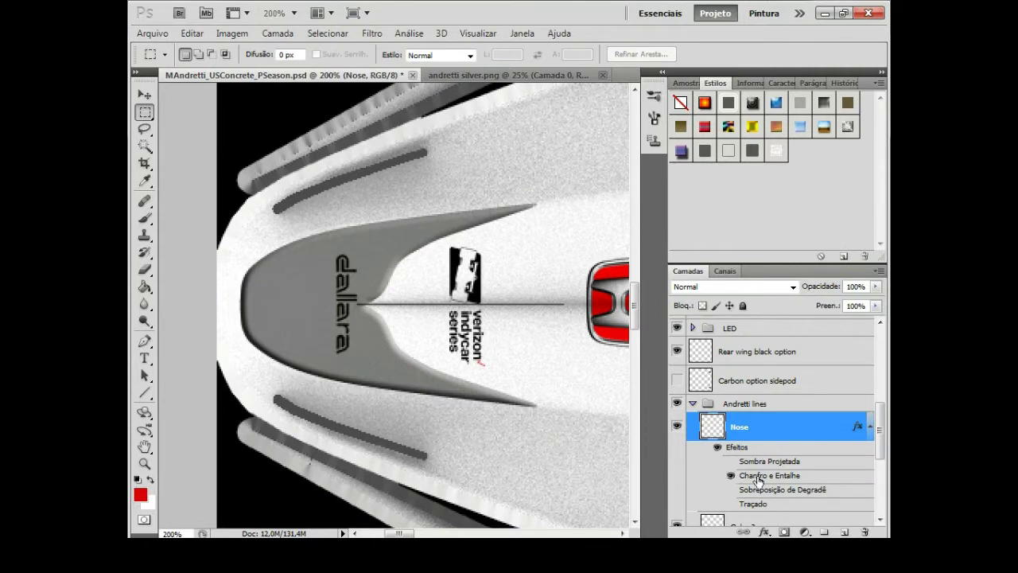
pyautogui.doubleClick(759, 481)
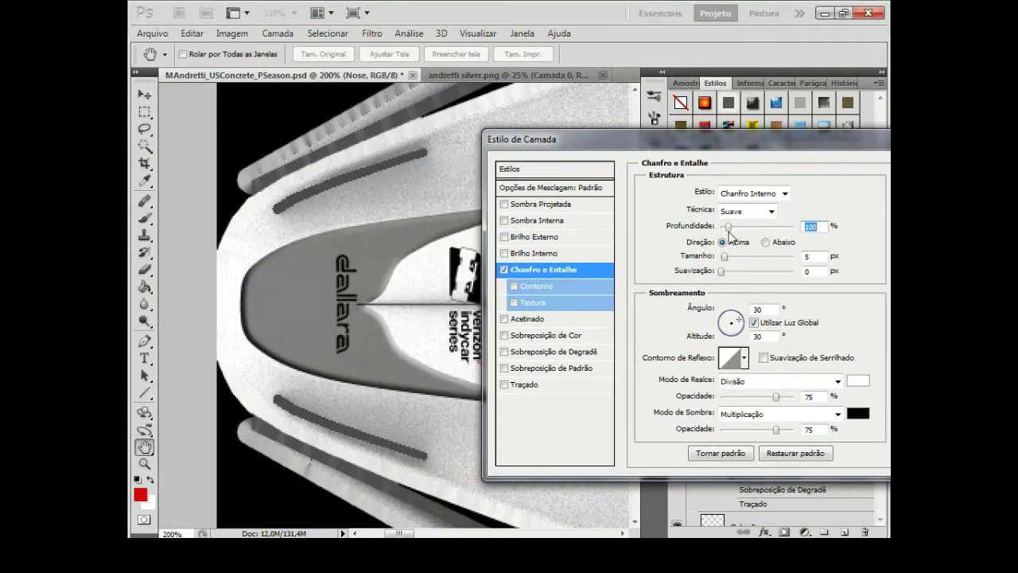
pyautogui.moveTo(738, 228); pyautogui.dragTo(734, 228)
pyautogui.click(726, 256)
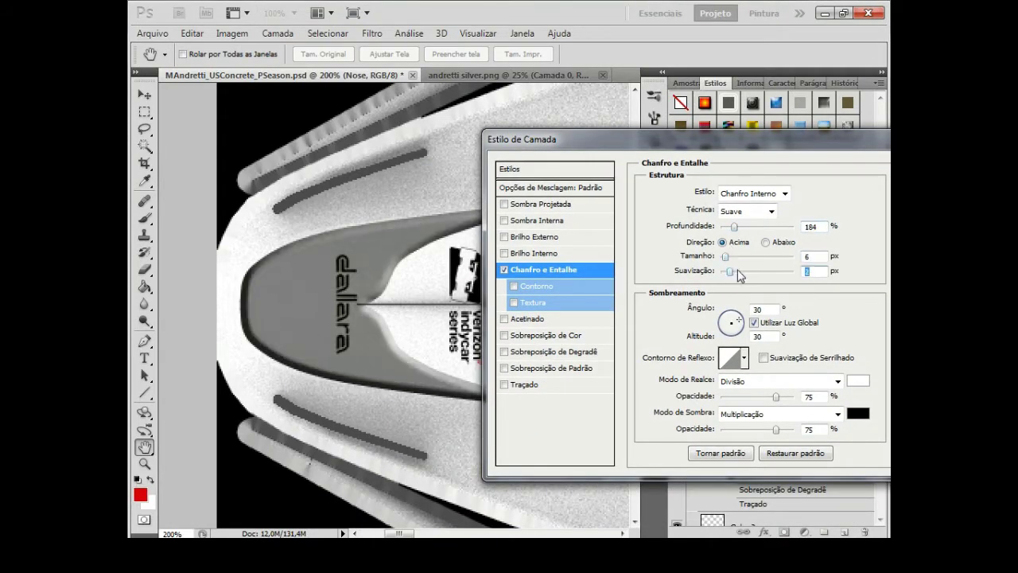
pyautogui.click(525, 384)
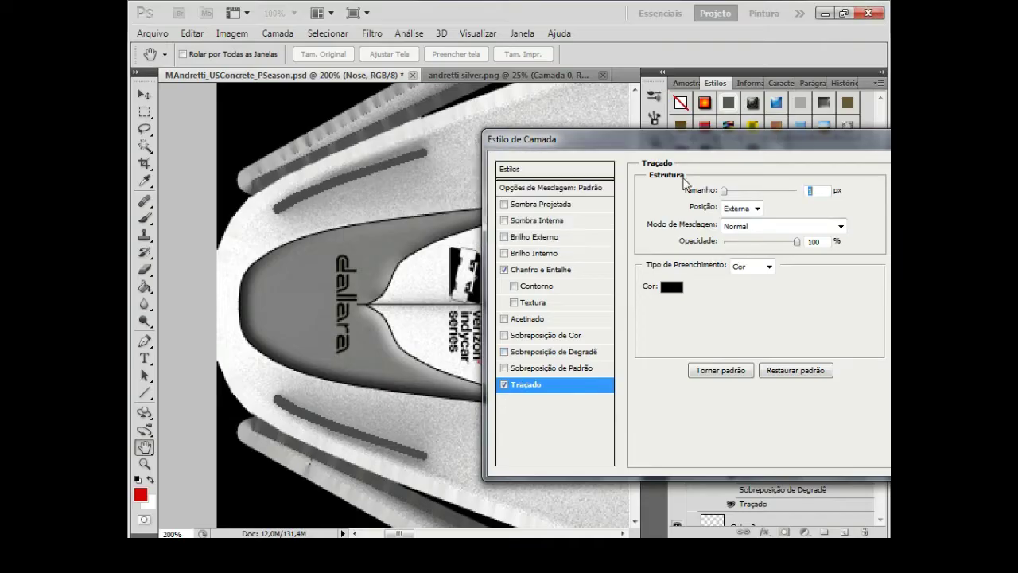
pyautogui.press('Return')
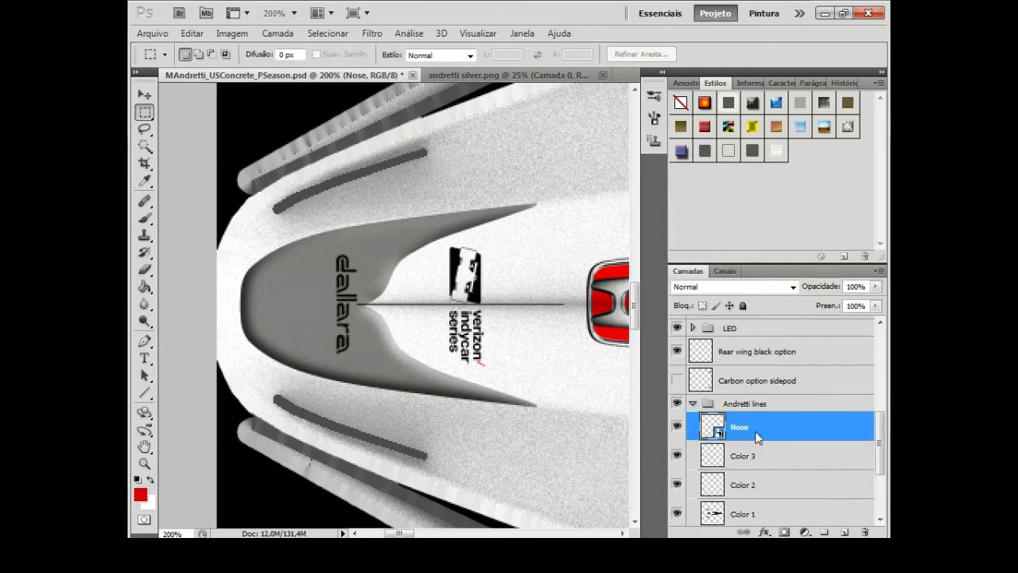
# - Duplicate the Nose layer as 'Nose cópia' and flip the copy vertically to mirror the nose
pyautogui.rightClick(755, 436)
pyautogui.click(704, 68)
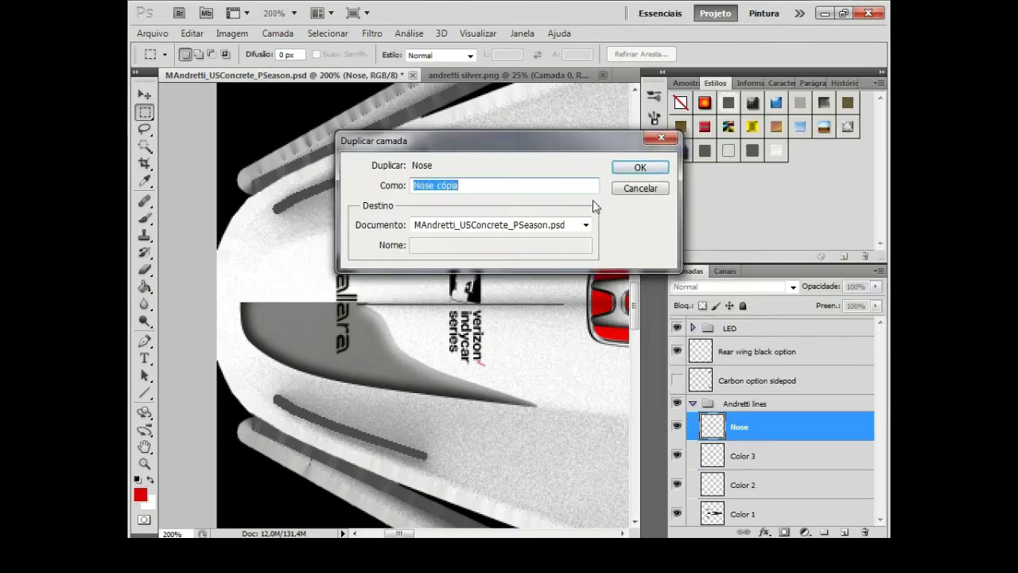
pyautogui.click(640, 167)
pyautogui.click(192, 32)
pyautogui.click(462, 475)
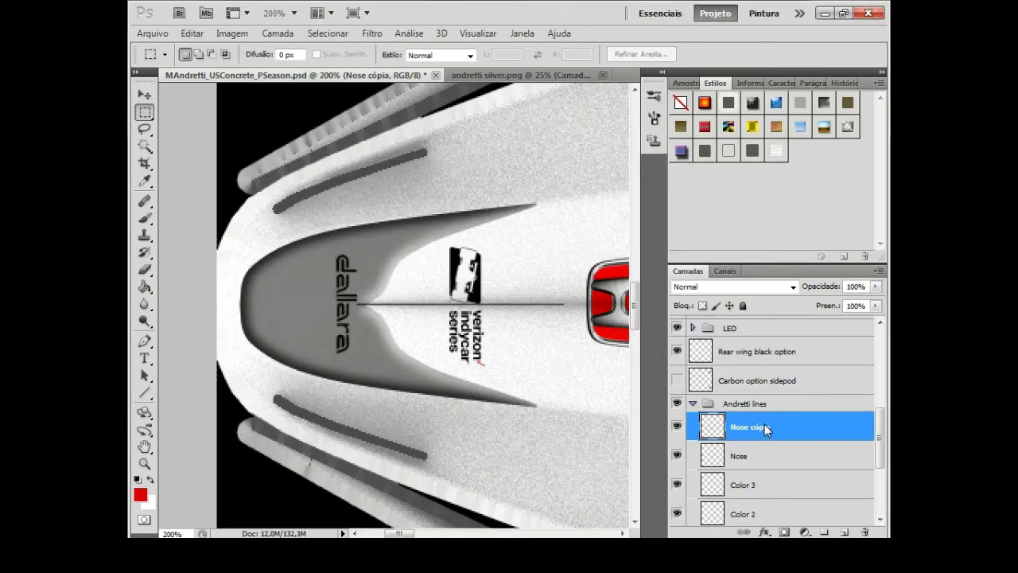
pyautogui.click(693, 404)
pyautogui.scroll(-5, 422, 302)
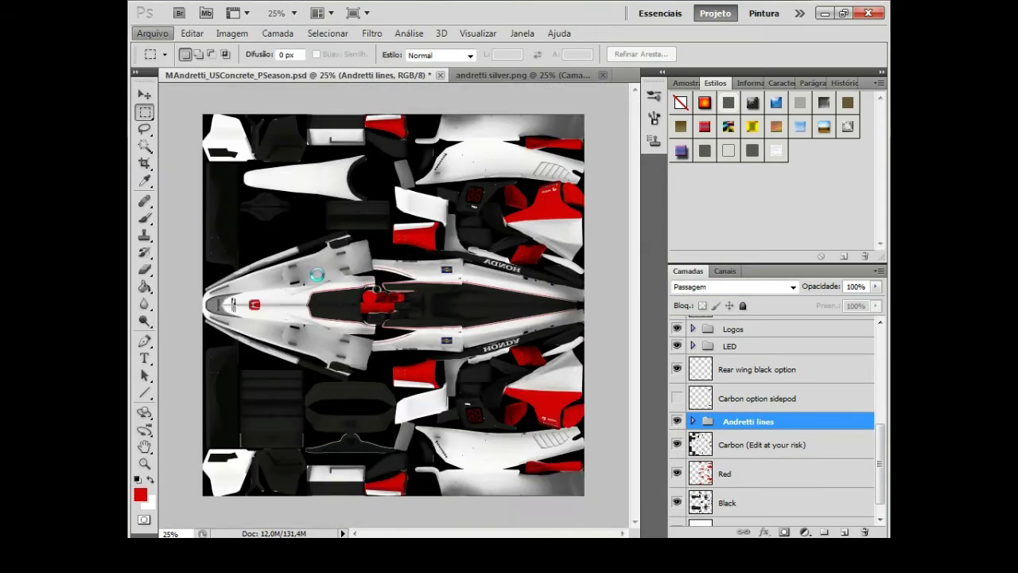
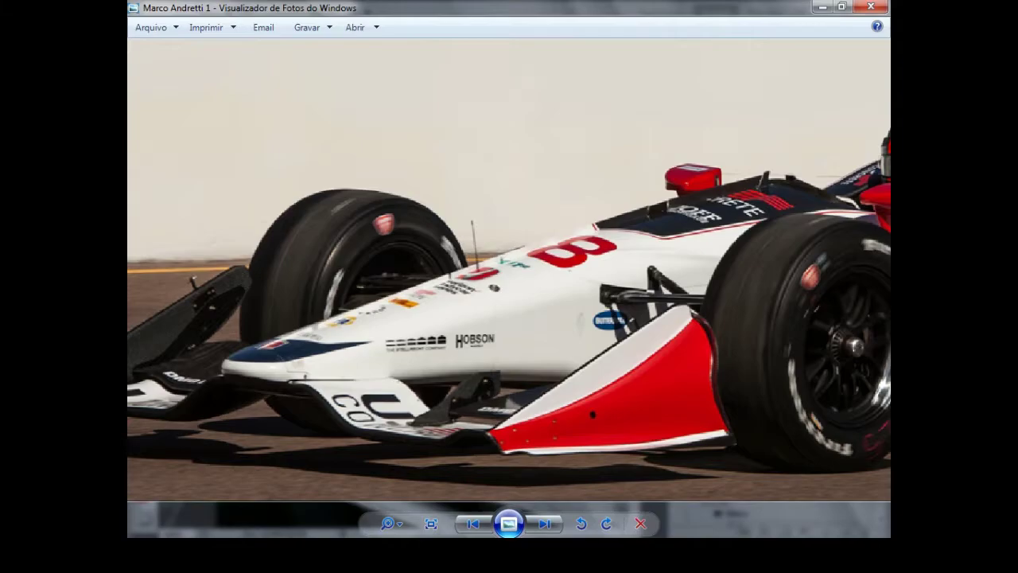
# - Set the red Honda logo to X 367 px on the nose and shift the Verizon ICS nose logo beside it
pyautogui.write('370')
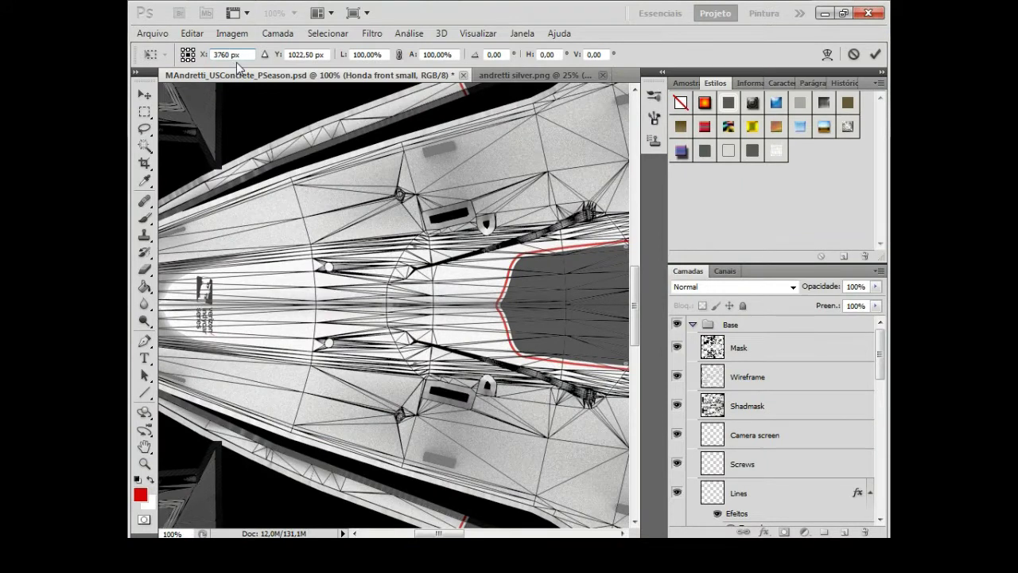
pyautogui.press('Return')
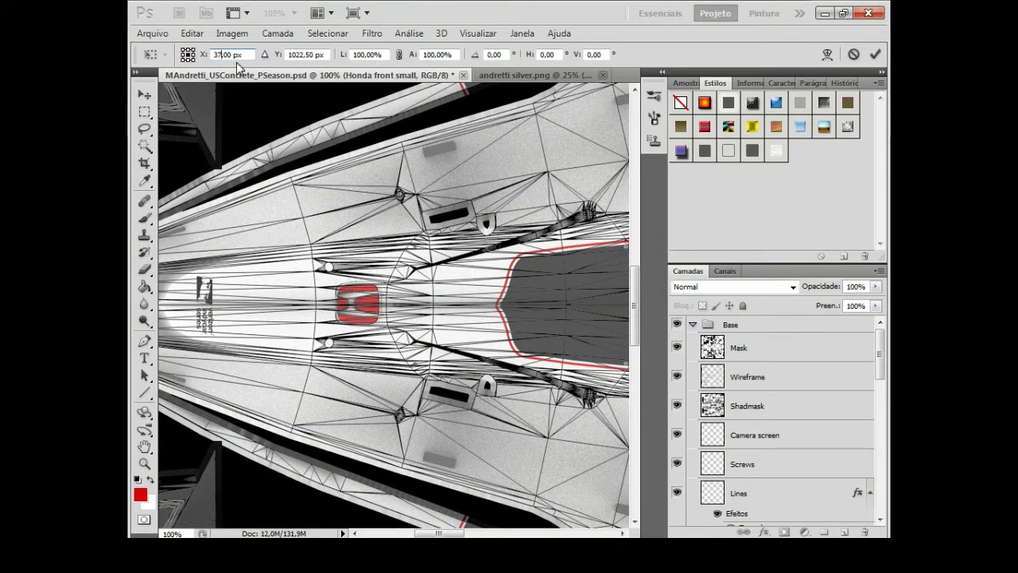
pyautogui.press('Return')
pyautogui.click(144, 112)
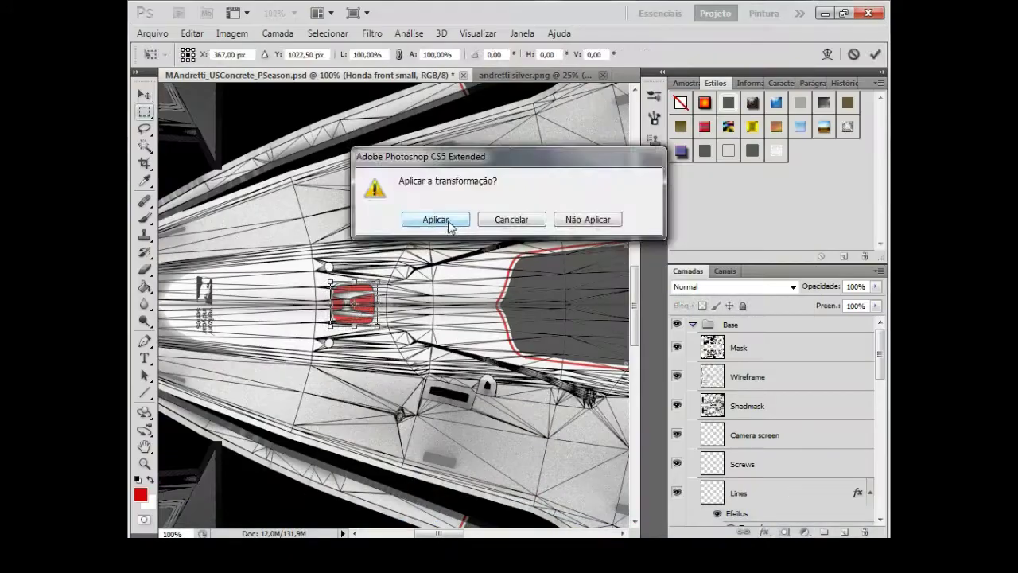
pyautogui.click(435, 219)
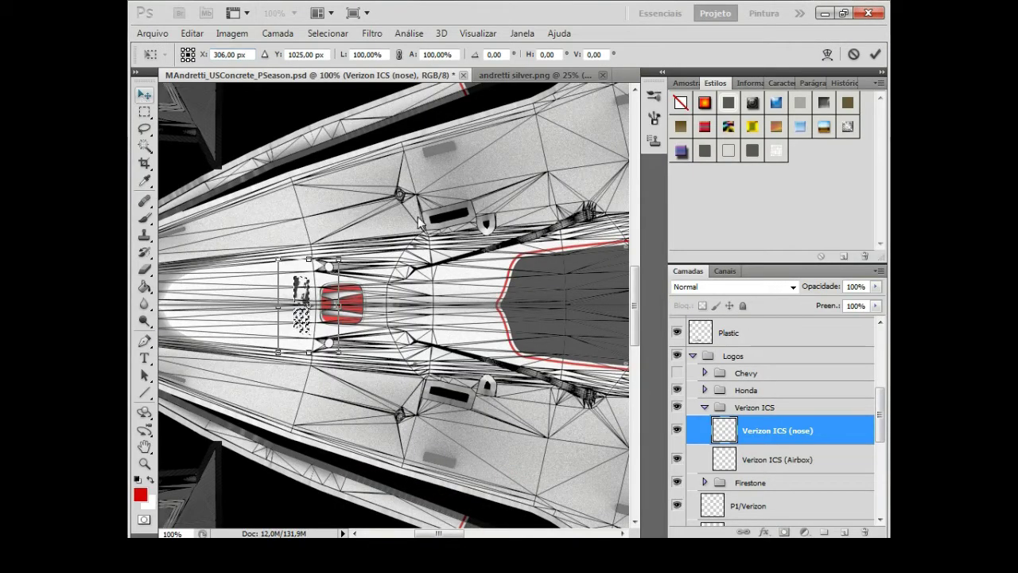
pyautogui.press('Return')
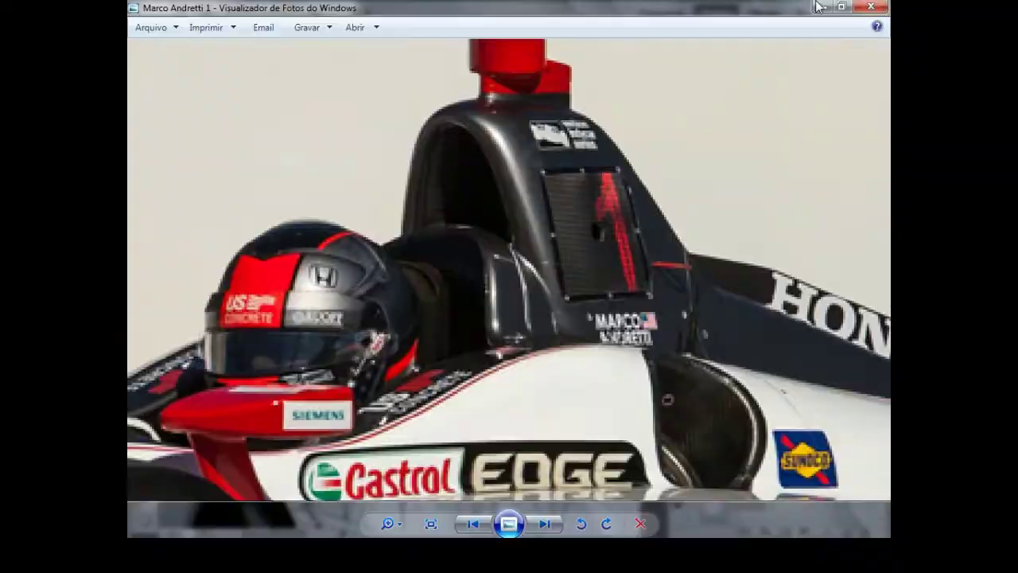
# - Lasso the small airbox logo in the texture and copy it onto its own layer
pyautogui.click(818, 7)
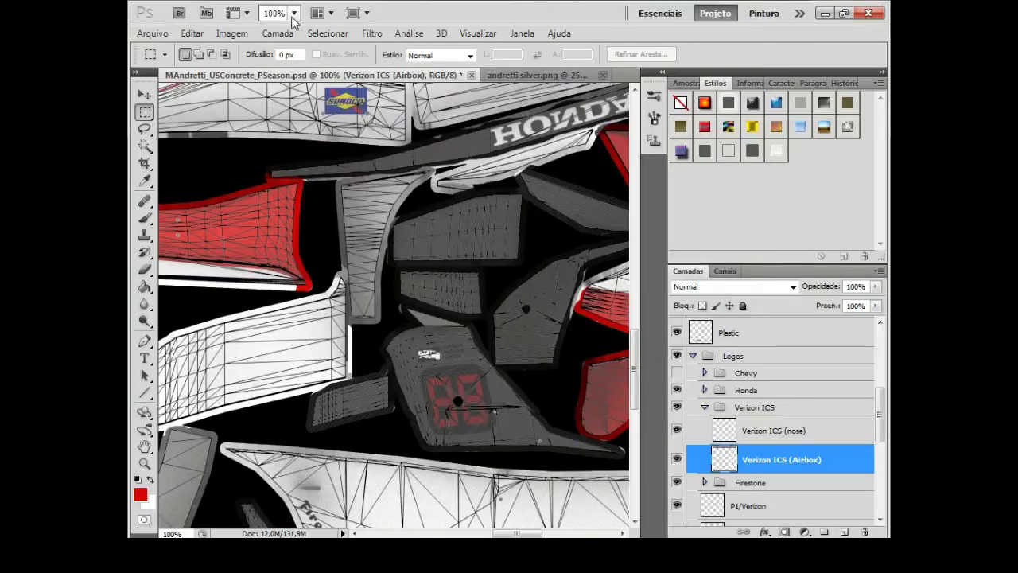
pyautogui.press('l')
pyautogui.moveTo(429, 331); pyautogui.dragTo(438, 342)
pyautogui.click(200, 35)
pyautogui.click(291, 164)
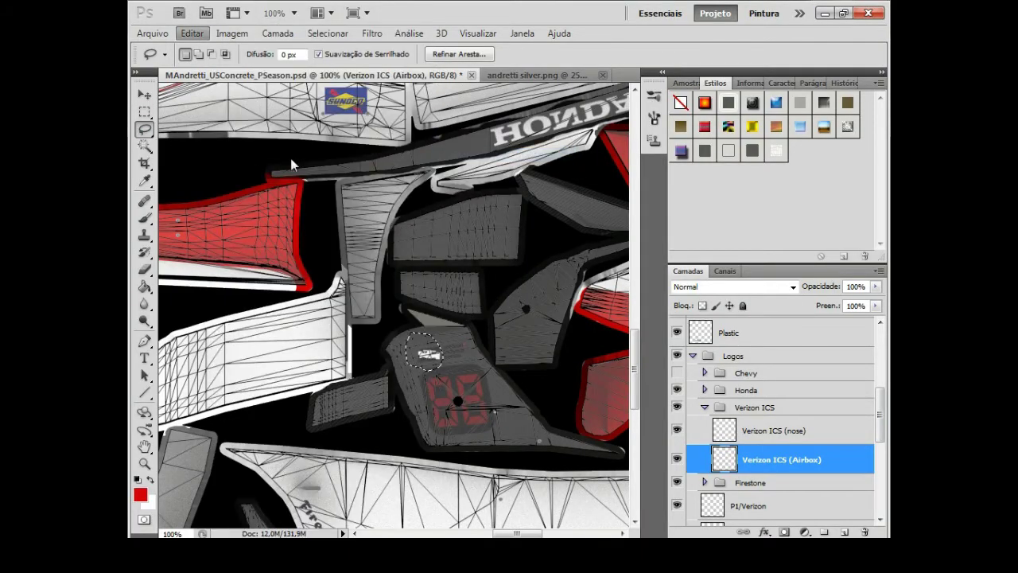
# - Give the copied logo a white Stroke style and merge it into the airbox layer
pyautogui.doubleClick(723, 464)
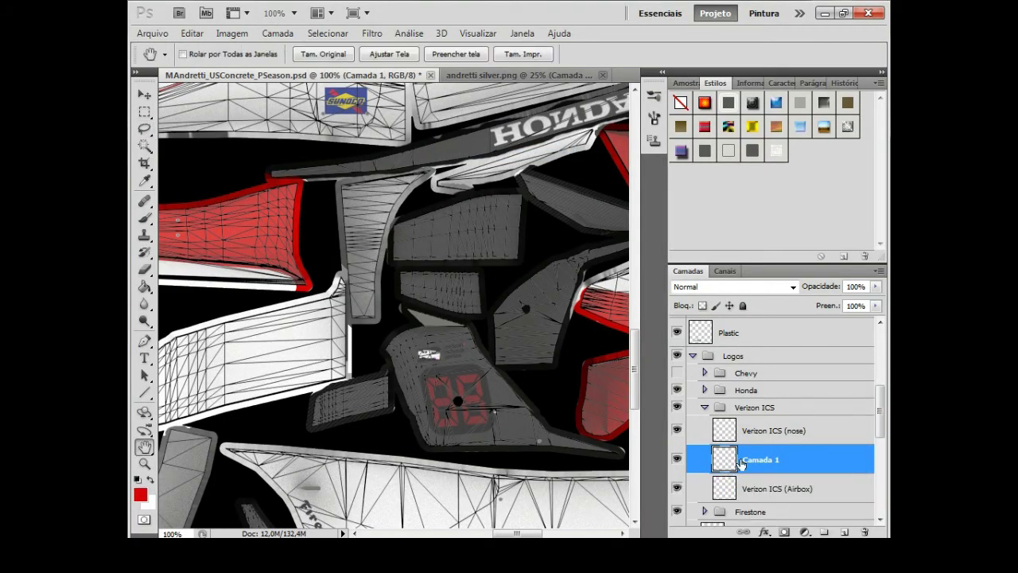
pyautogui.click(318, 387)
pyautogui.moveTo(358, 139); pyautogui.dragTo(544, 134)
pyautogui.click(682, 287)
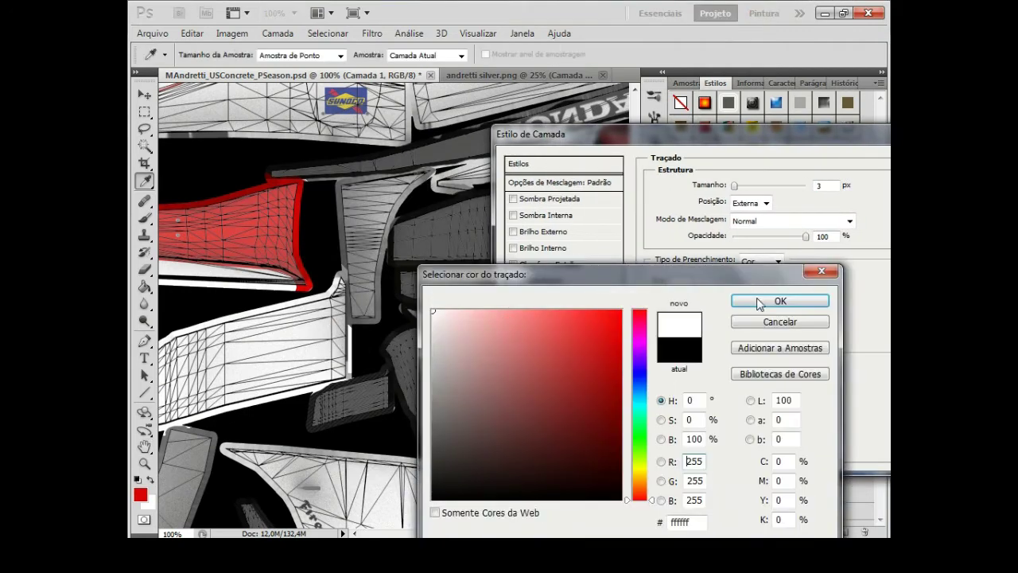
pyautogui.click(780, 300)
pyautogui.moveTo(764, 135); pyautogui.dragTo(632, 136)
pyautogui.click(830, 166)
pyautogui.rightClick(719, 423)
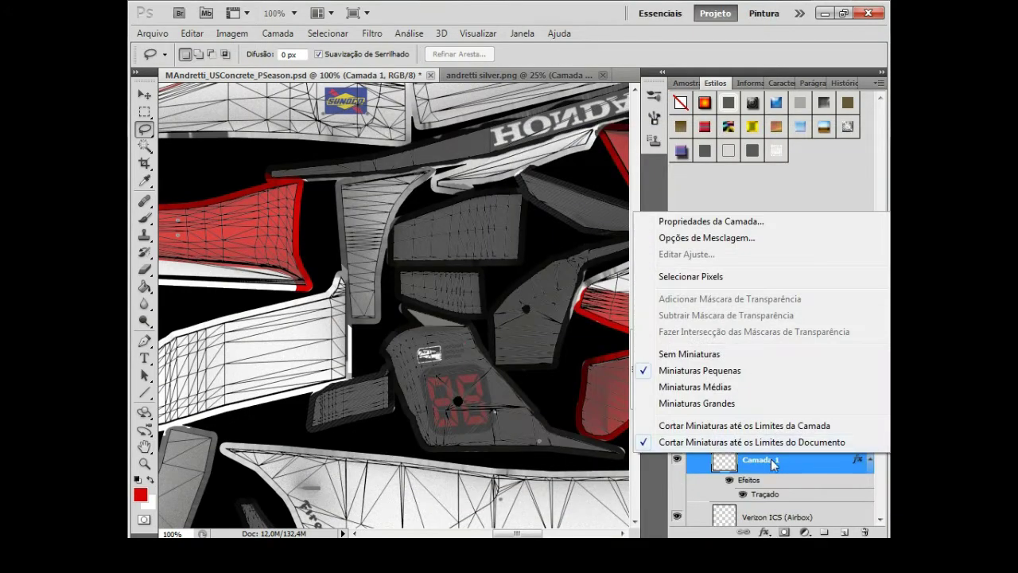
pyautogui.click(777, 425)
pyautogui.rightClick(757, 460)
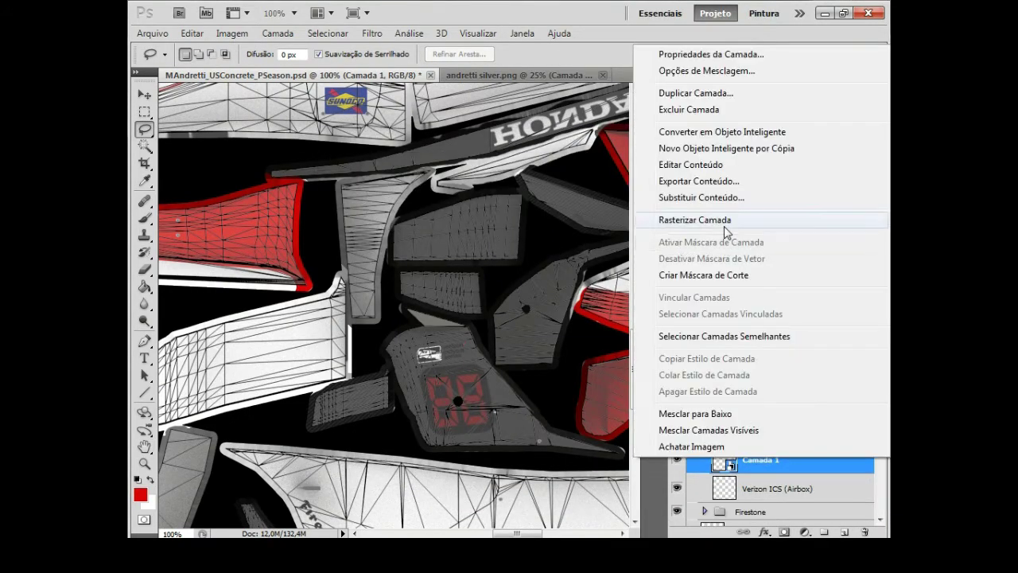
pyautogui.click(723, 228)
# - Recolour the airbox logo white with Replace Color
pyautogui.click(231, 32)
pyautogui.moveTo(240, 70)
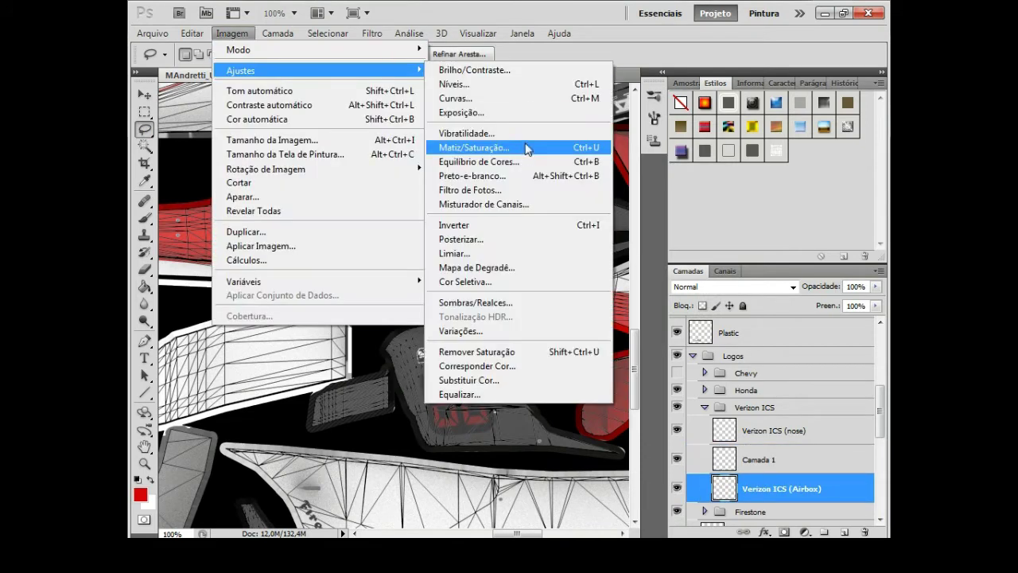
pyautogui.click(487, 379)
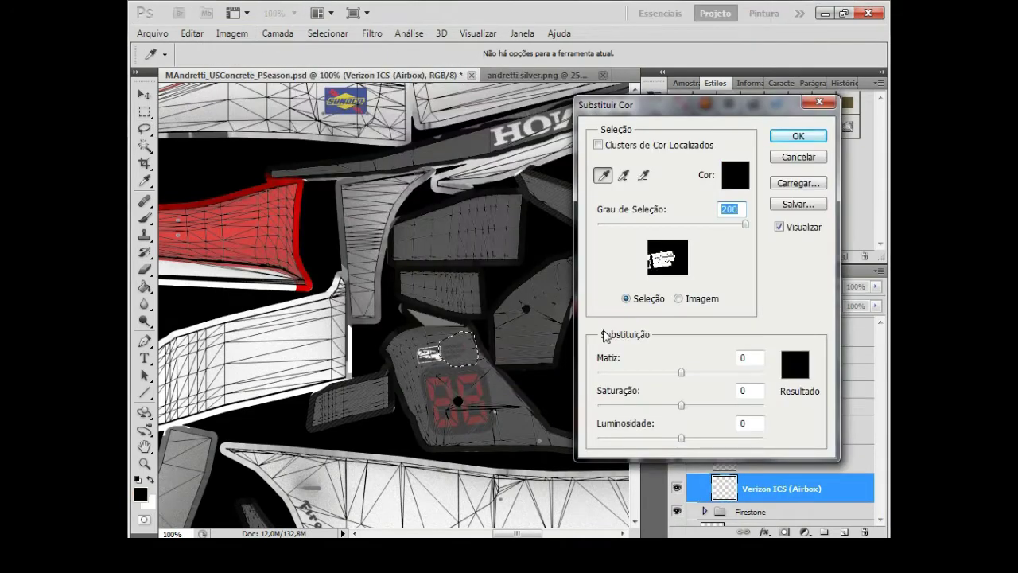
pyautogui.click(796, 364)
pyautogui.click(780, 299)
pyautogui.click(798, 136)
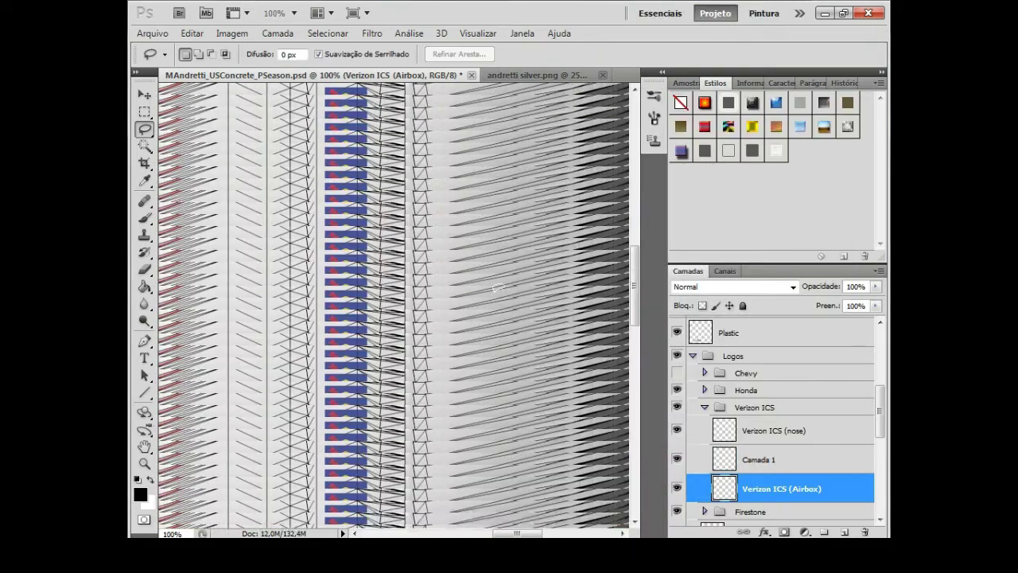
# - Lasso the airbox logo again and copy the selection onto a new layer
pyautogui.press('l')
pyautogui.scroll(1, 498, 288)
pyautogui.moveTo(477, 318); pyautogui.dragTo(470, 311)
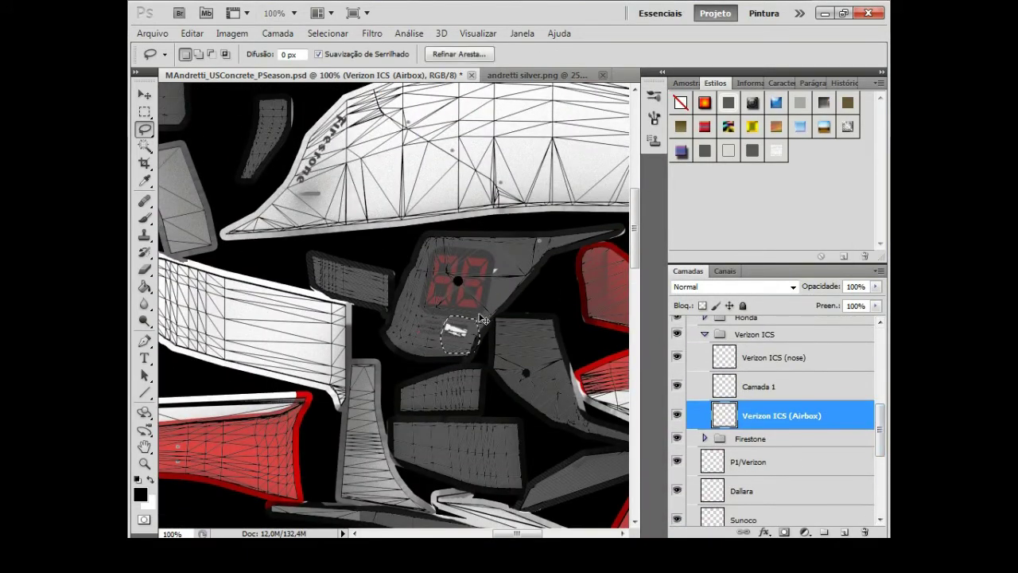
pyautogui.click(191, 33)
pyautogui.click(541, 152)
pyautogui.click(191, 32)
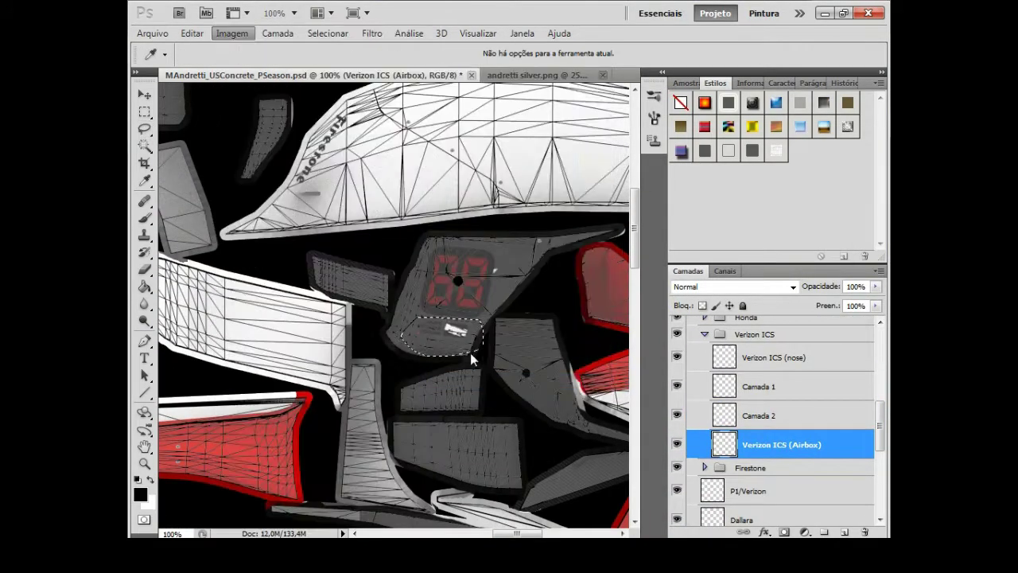
# - Replace the new logo copy's colour and give it an outline stroke
pyautogui.click(793, 366)
pyautogui.click(781, 298)
pyautogui.click(796, 136)
pyautogui.click(726, 415)
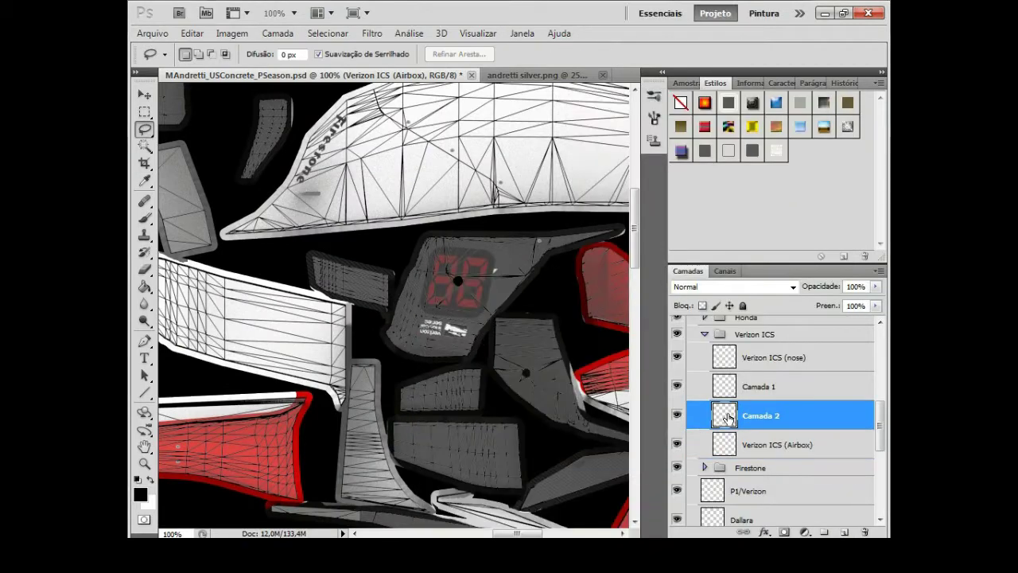
pyautogui.doubleClick(728, 418)
pyautogui.click(398, 384)
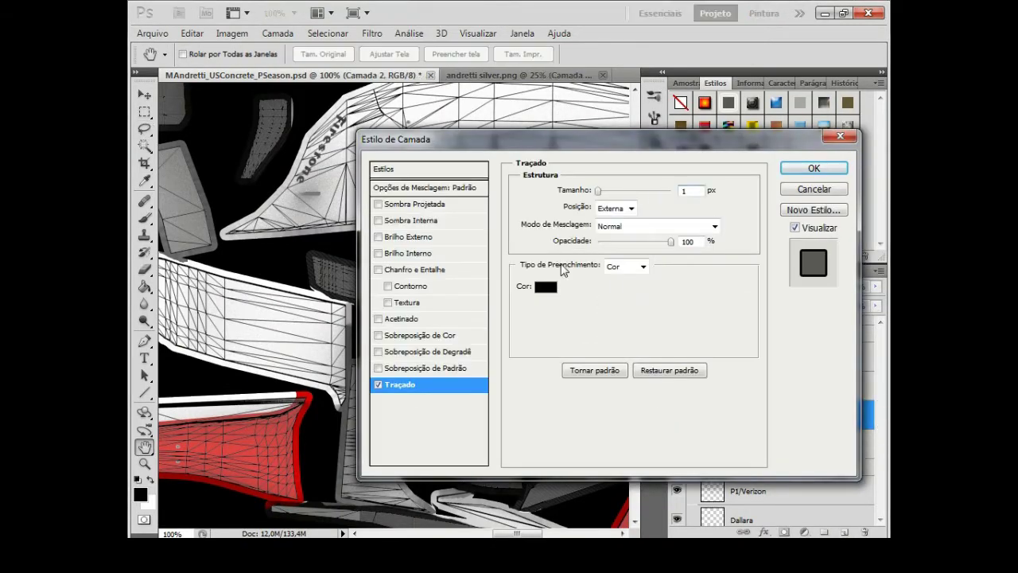
pyautogui.click(546, 286)
pyautogui.press('Return')
pyautogui.press('Return')
# - Merge the logo copies down into the Verizon ICS (Airbox) layer and collapse the group
pyautogui.rightClick(764, 415)
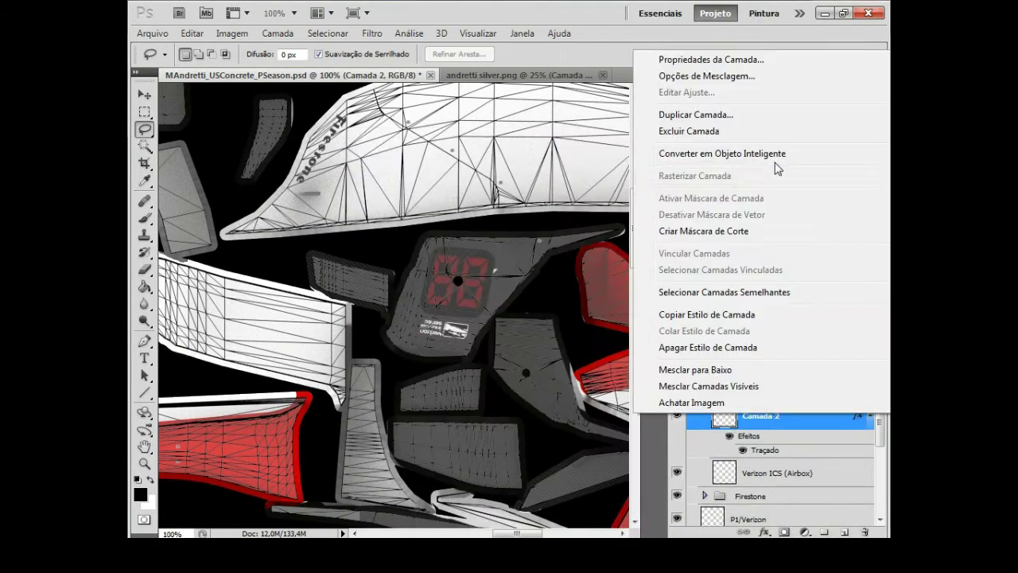
pyautogui.click(776, 153)
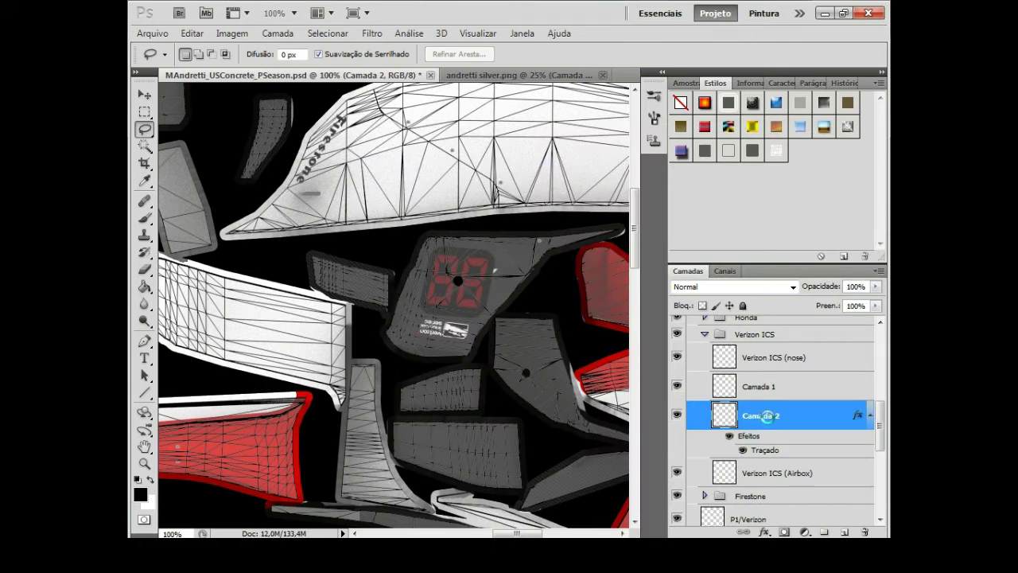
pyautogui.rightClick(768, 416)
pyautogui.click(767, 375)
pyautogui.hotkey('ctrl', 'e')
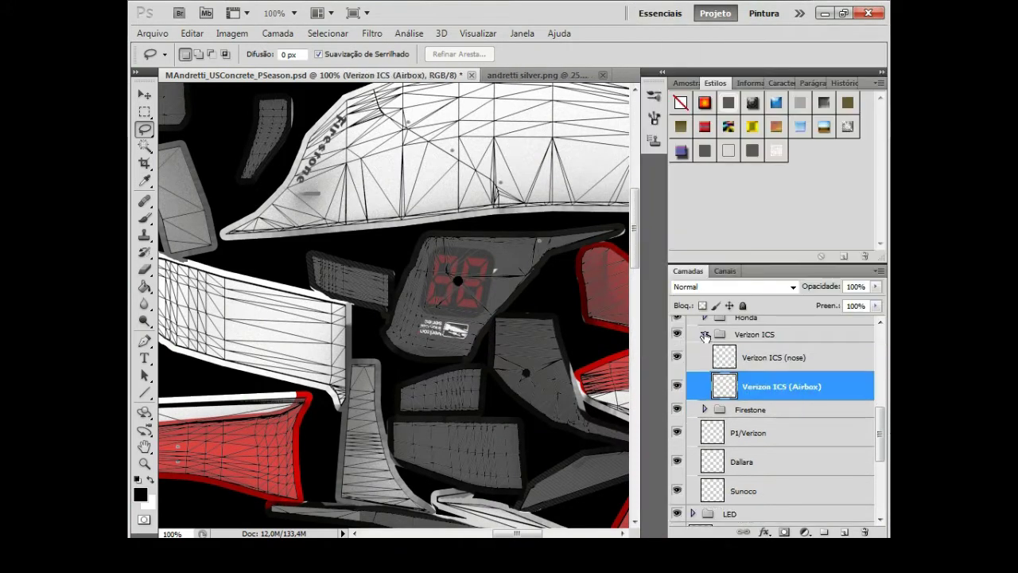
pyautogui.click(704, 335)
# - Zoom out to the whole texture and hide the Wireframe overlay
pyautogui.click(728, 482)
pyautogui.press('b')
pyautogui.scroll(-1, 629, 355)
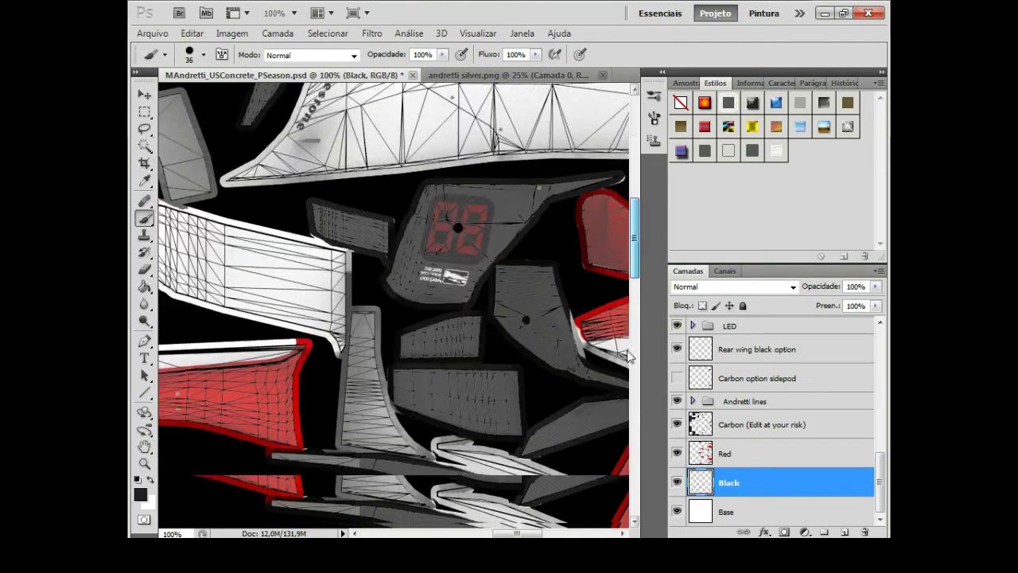
pyautogui.scroll(4, 629, 356)
pyautogui.click(294, 13)
pyautogui.click(291, 32)
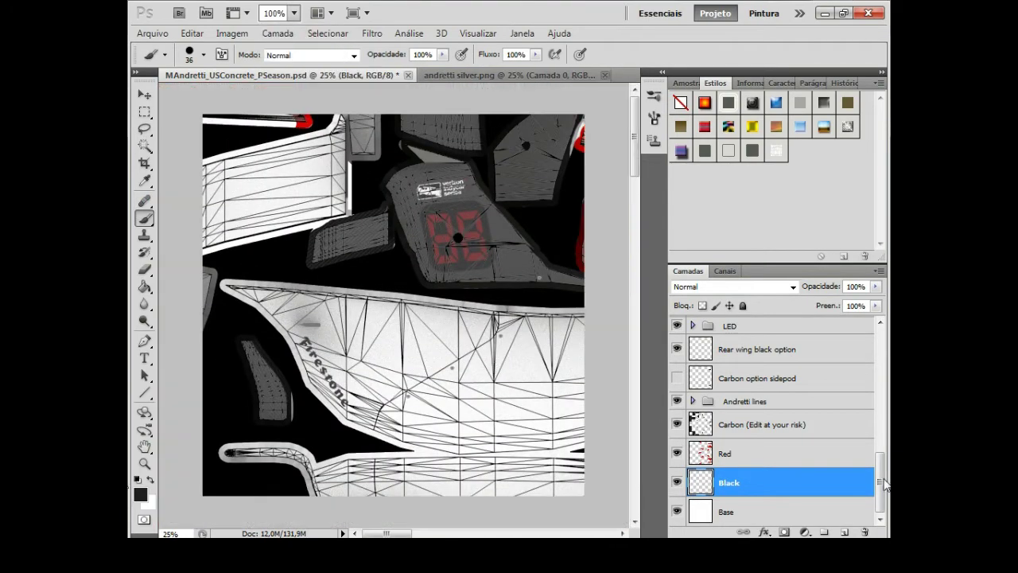
pyautogui.moveTo(885, 485); pyautogui.dragTo(881, 334)
pyautogui.click(677, 377)
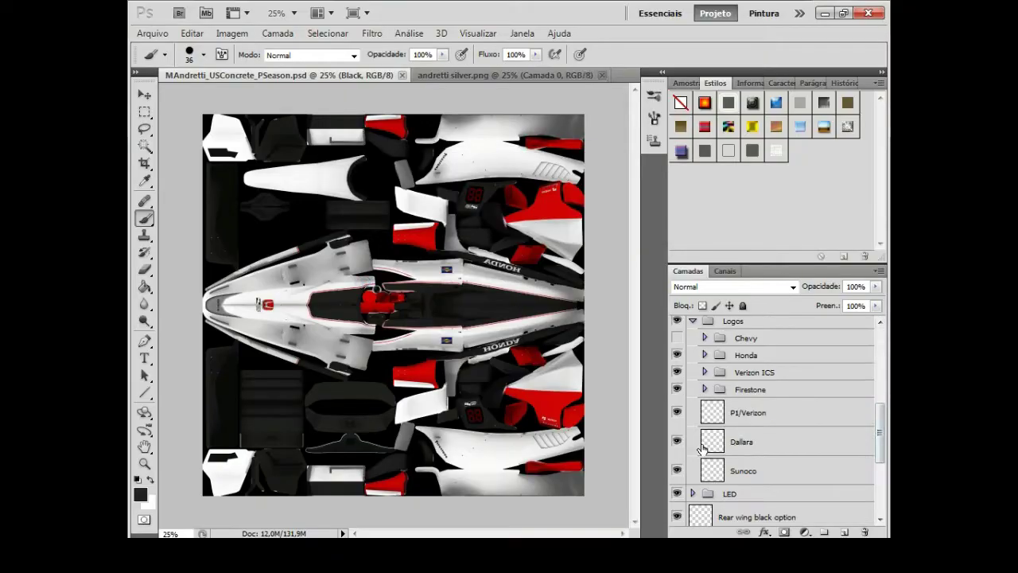
# - Select the Dallara logo layer and zoom to 200% on the nose
pyautogui.click(744, 441)
pyautogui.click(294, 13)
pyautogui.click(294, 80)
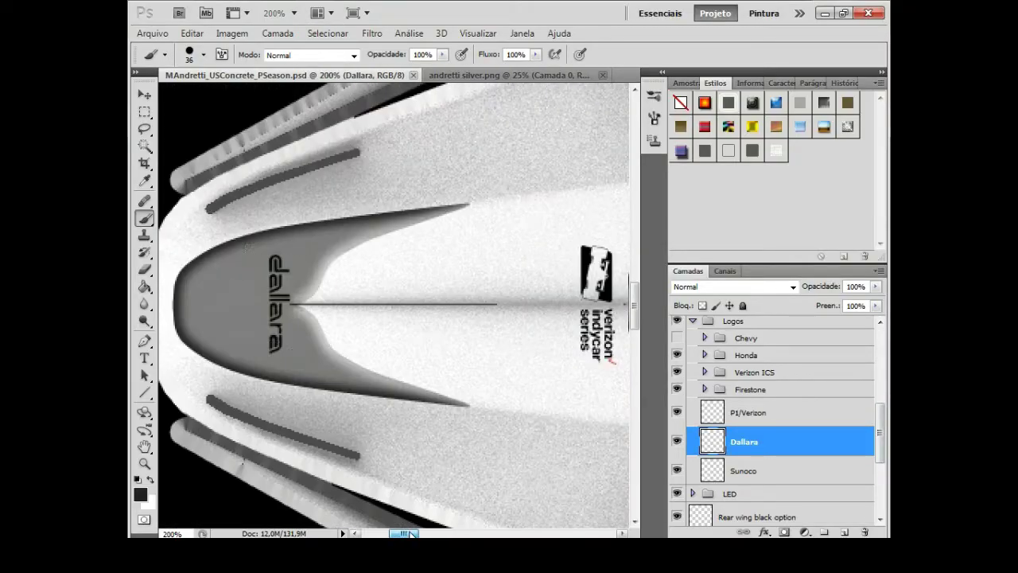
# - Move the Dallara logo to about X 125 px, nudged slightly further left
pyautogui.hotkey('ctrl', 't')
pyautogui.click(236, 55)
pyautogui.write('125')
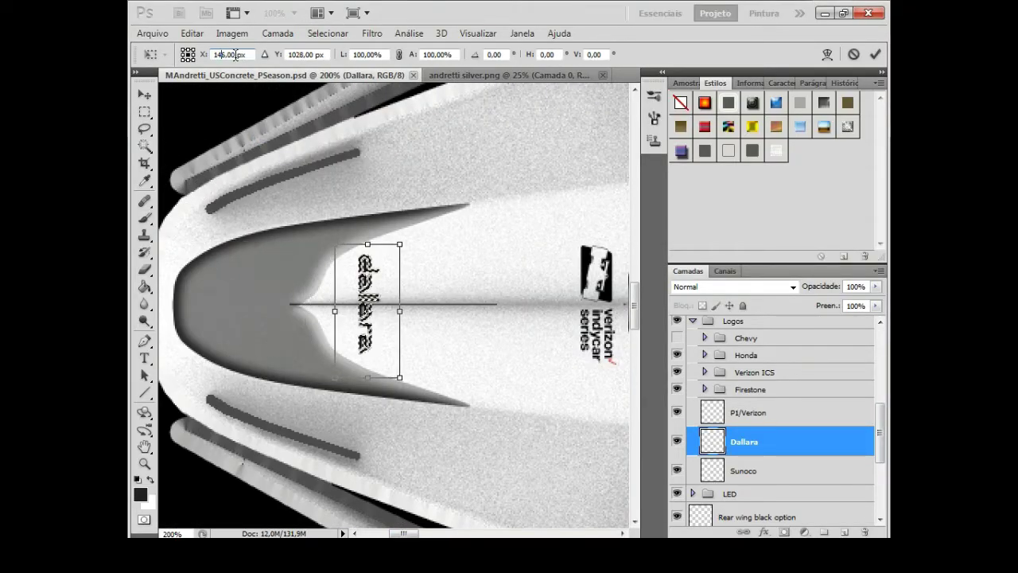
pyautogui.press('Down')
pyautogui.press('Down')
pyautogui.press('Down')
pyautogui.press('Down')
pyautogui.press('Down')
pyautogui.press('Down')
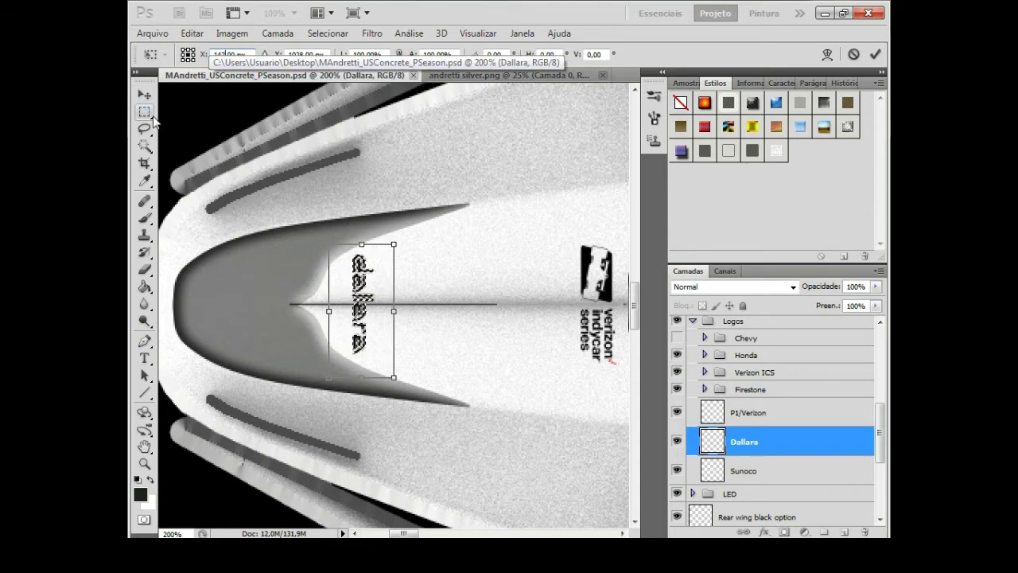
pyautogui.press('Return')
# - Make the Dallara logo white with Hue/Saturation and give it an outline stroke
pyautogui.hotkey('ctrl', 'u')
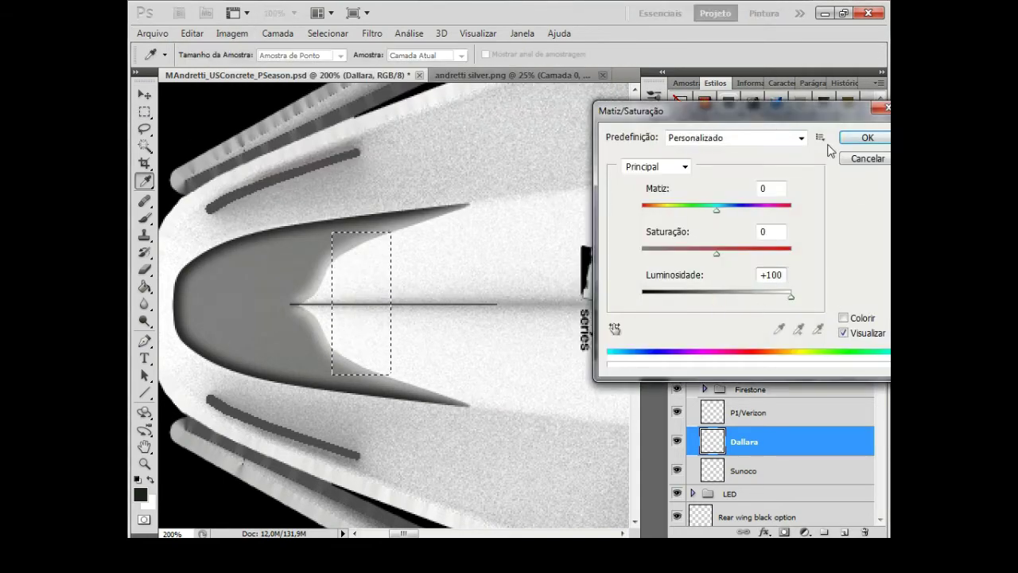
pyautogui.press('Return')
pyautogui.hotkey('ctrl', 'd')
pyautogui.doubleClick(712, 446)
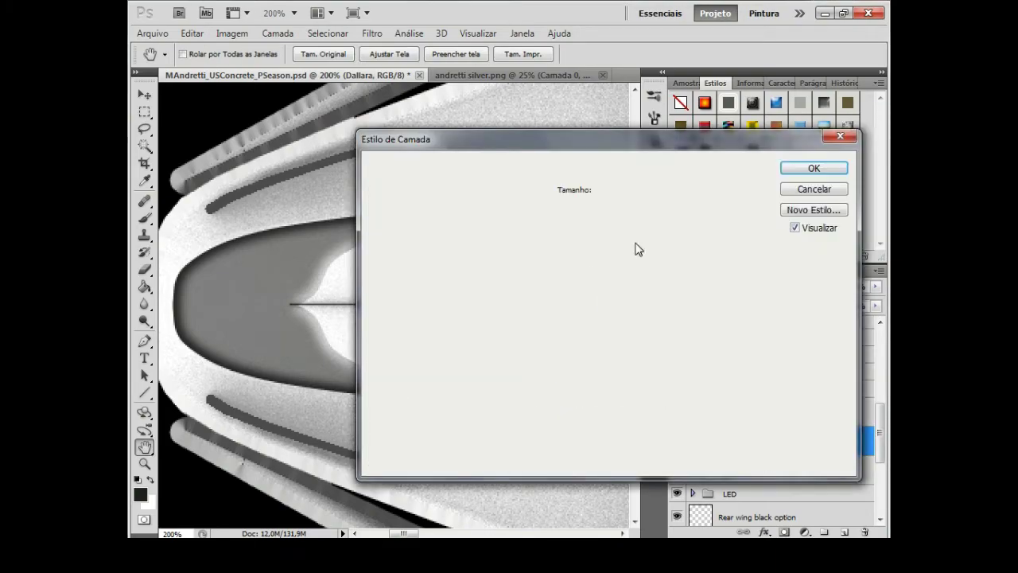
pyautogui.moveTo(675, 145); pyautogui.dragTo(705, 369)
pyautogui.click(840, 389)
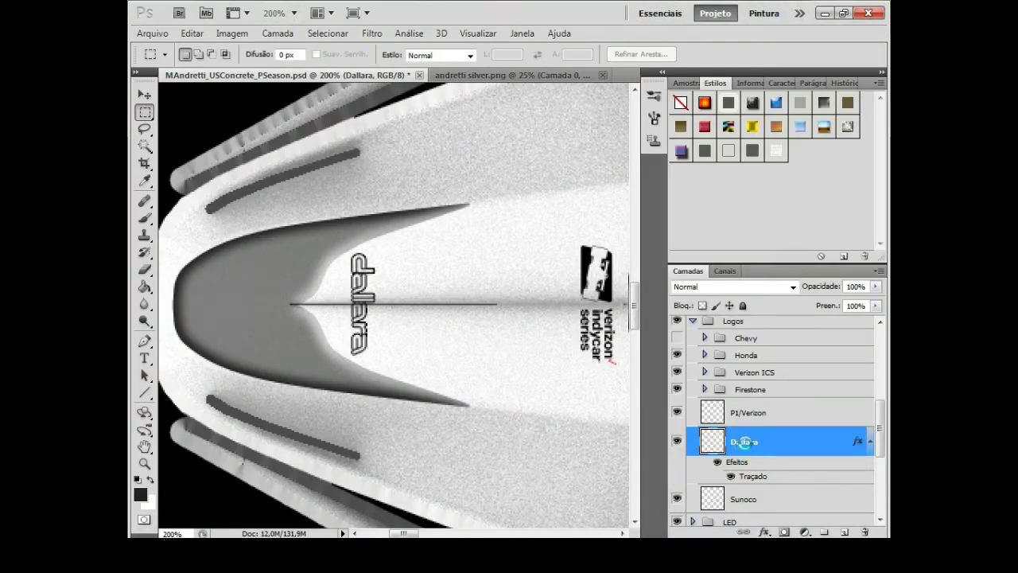
# - Collapse the Logos group and add a new empty layer above Rear wing black option
pyautogui.rightClick(744, 443)
pyautogui.click(763, 371)
pyautogui.click(780, 411)
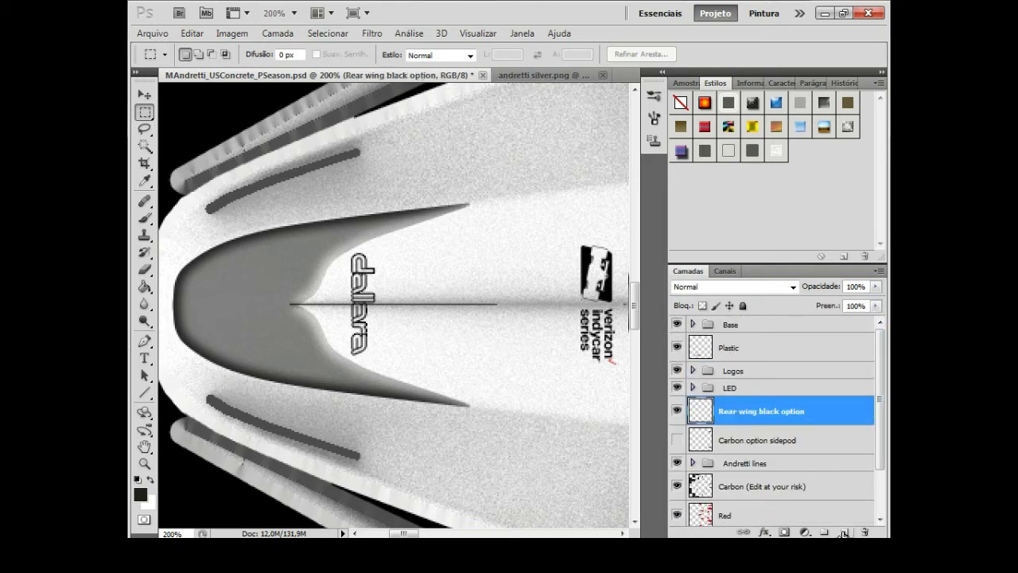
pyautogui.click(844, 533)
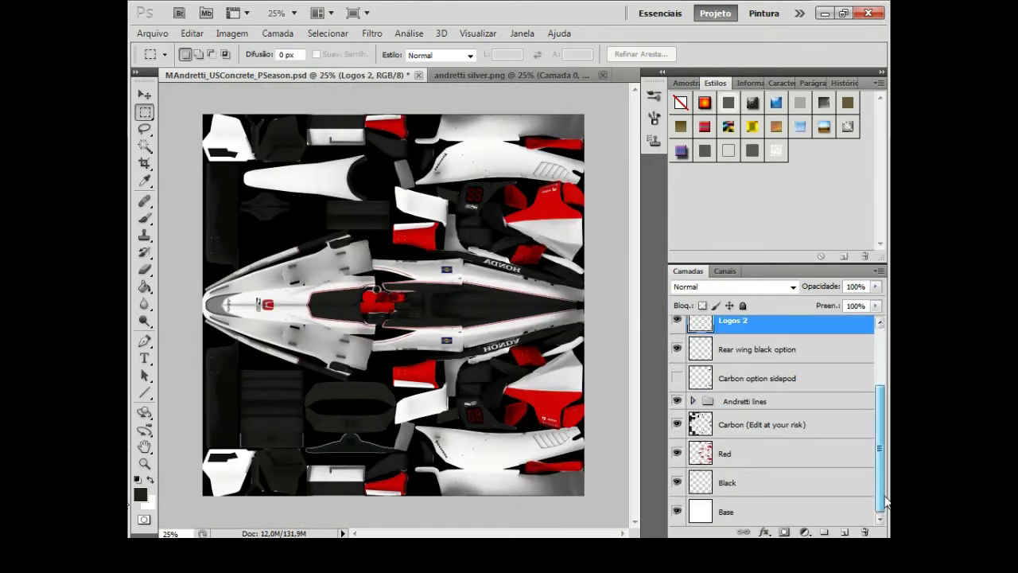
# - Open the 98.png number image
pyautogui.press('i')
pyautogui.hotkey('ctrl', 'o')
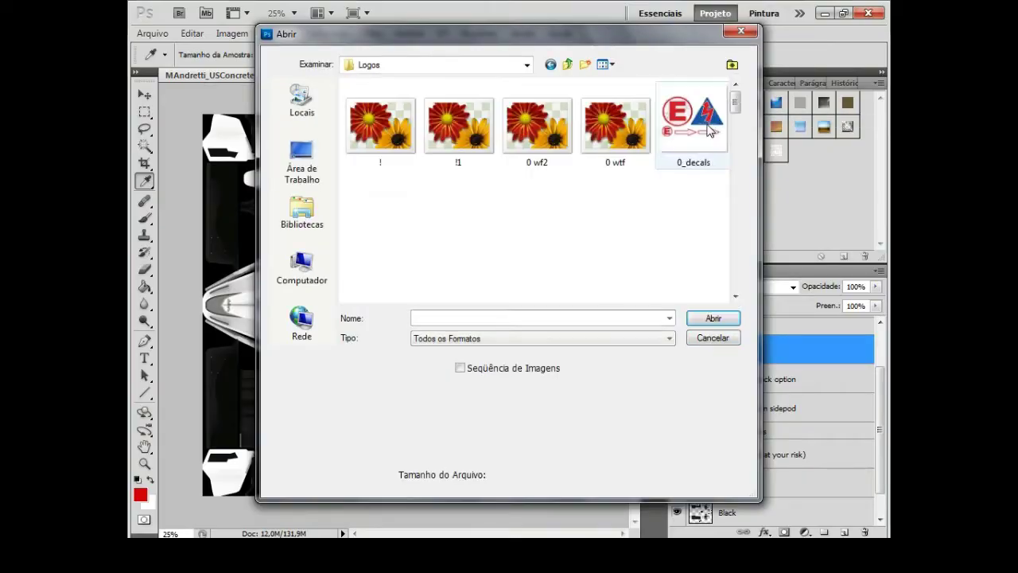
pyautogui.write('8')
pyautogui.press('Return')
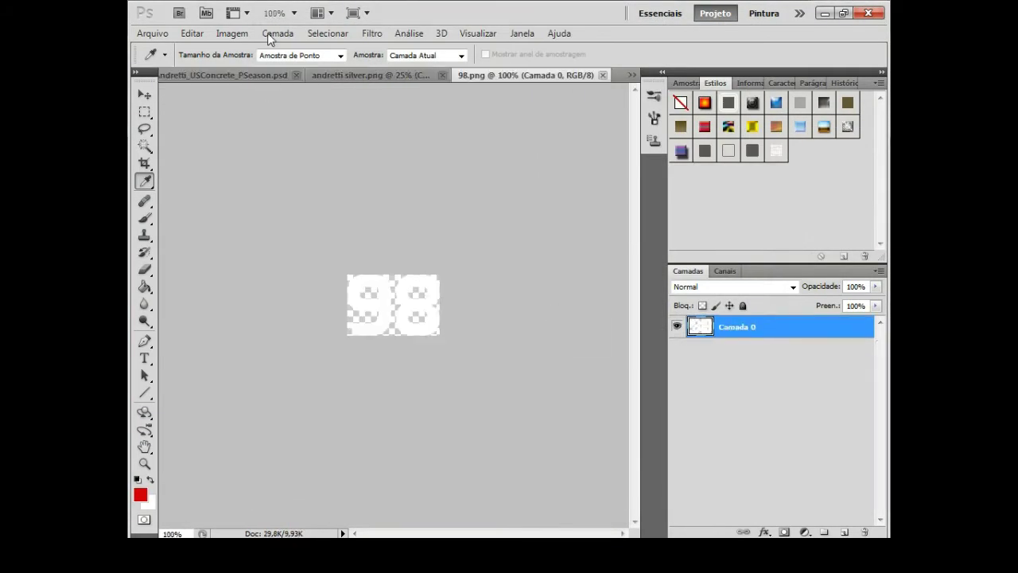
# - Give the 98 layer a red Color Overlay style
pyautogui.doubleClick(699, 332)
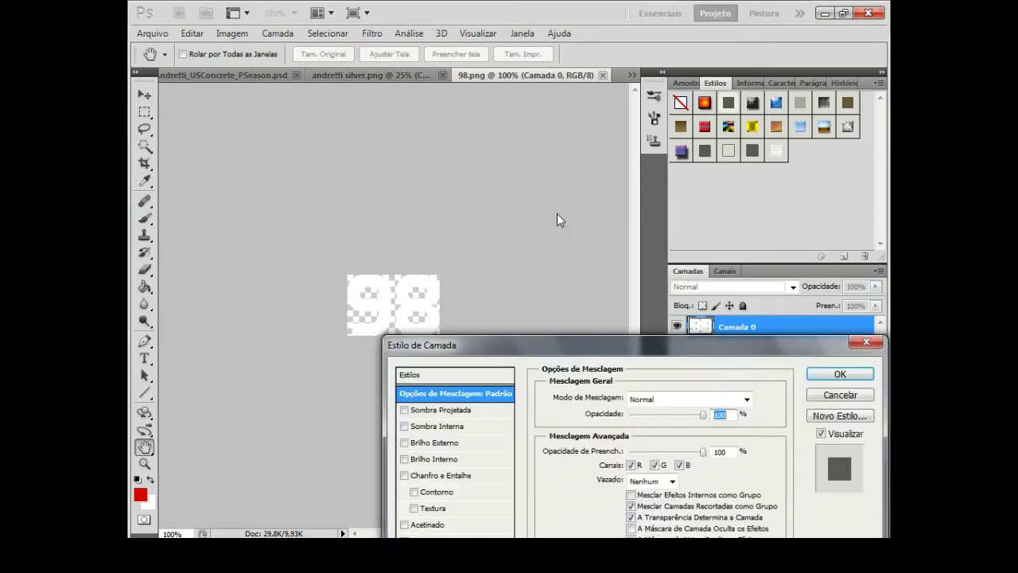
pyautogui.click(429, 403)
pyautogui.click(760, 261)
pyautogui.click(830, 238)
# - Rasterize the red overlay, rotate the 98 by 90° and copy it into the texture file
pyautogui.rightClick(744, 328)
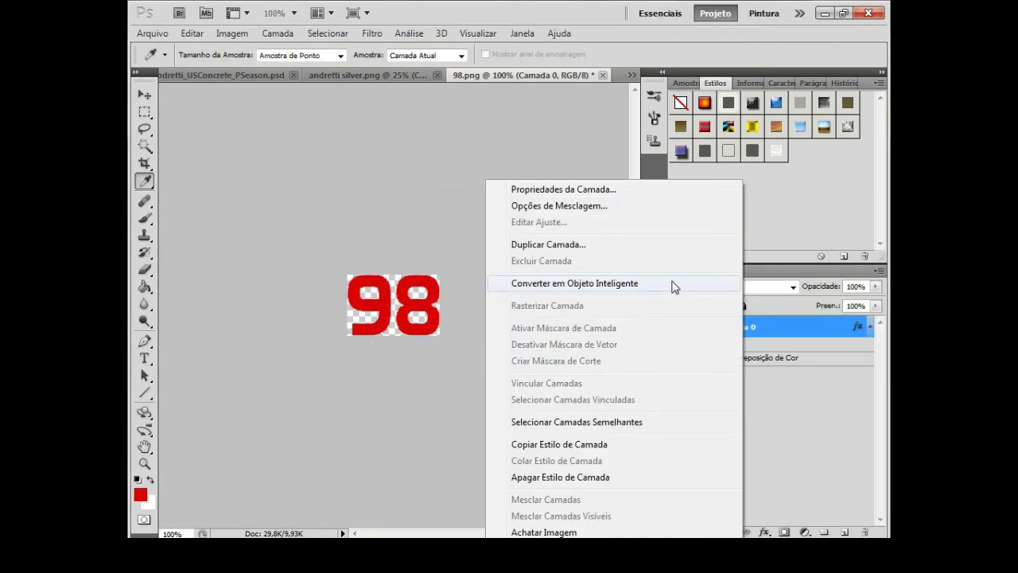
pyautogui.click(671, 284)
pyautogui.rightClick(744, 328)
pyautogui.click(231, 33)
pyautogui.click(462, 183)
pyautogui.click(144, 112)
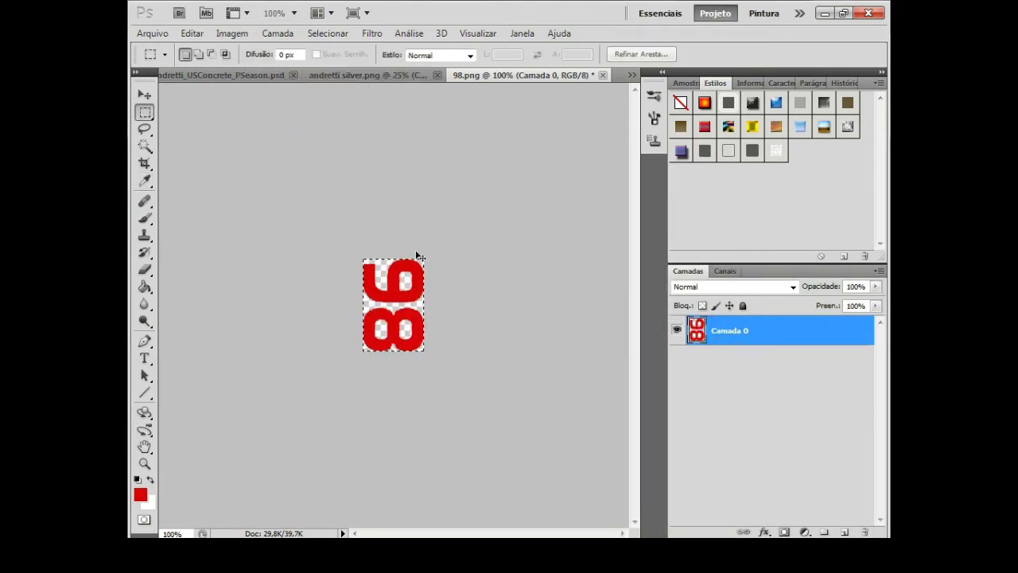
pyautogui.click(184, 75)
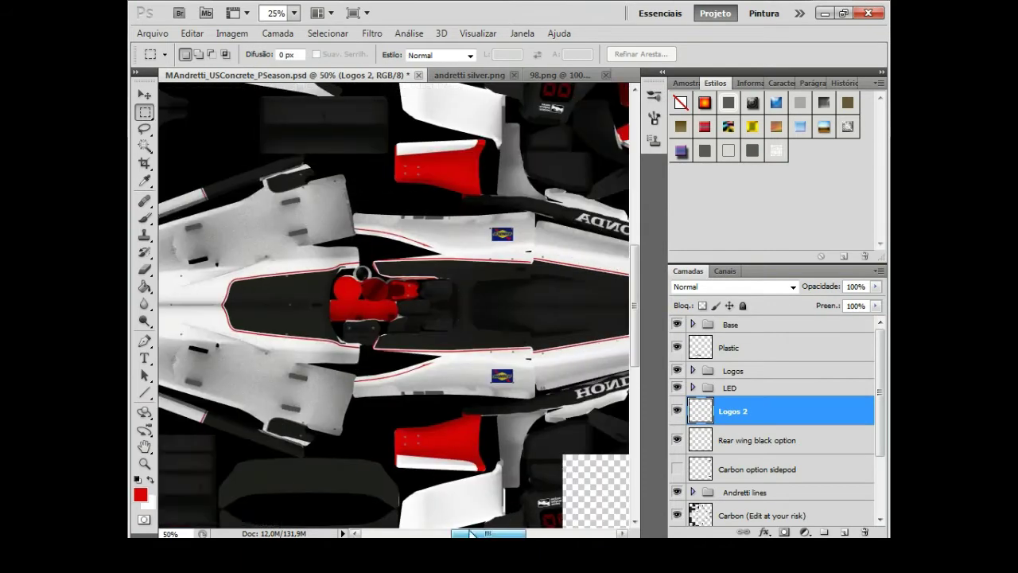
# - Position the pasted red 98 on the nose just behind the Honda badge
pyautogui.click(294, 13)
pyautogui.click(288, 49)
pyautogui.write('75')
pyautogui.press('Return')
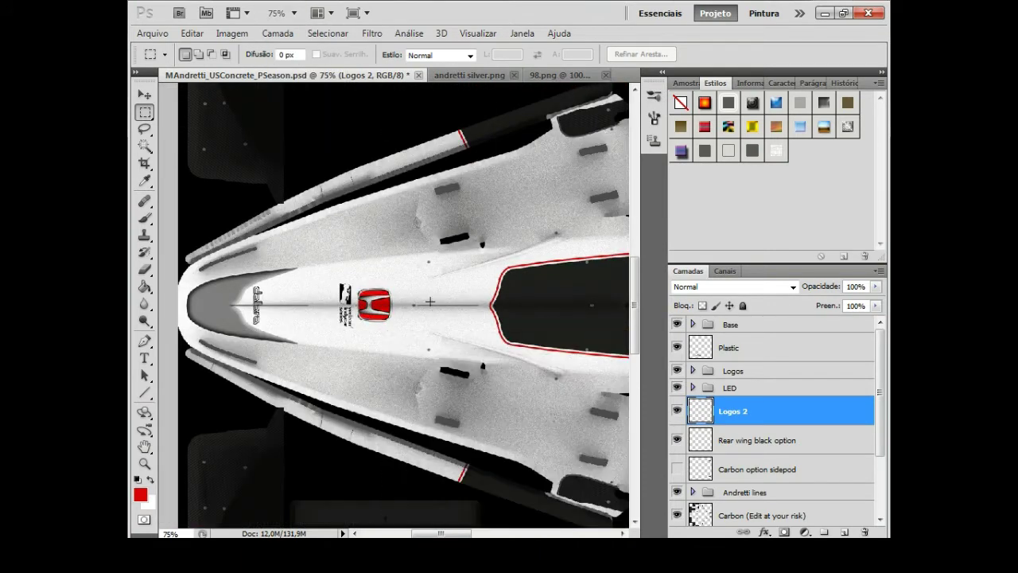
pyautogui.click(144, 94)
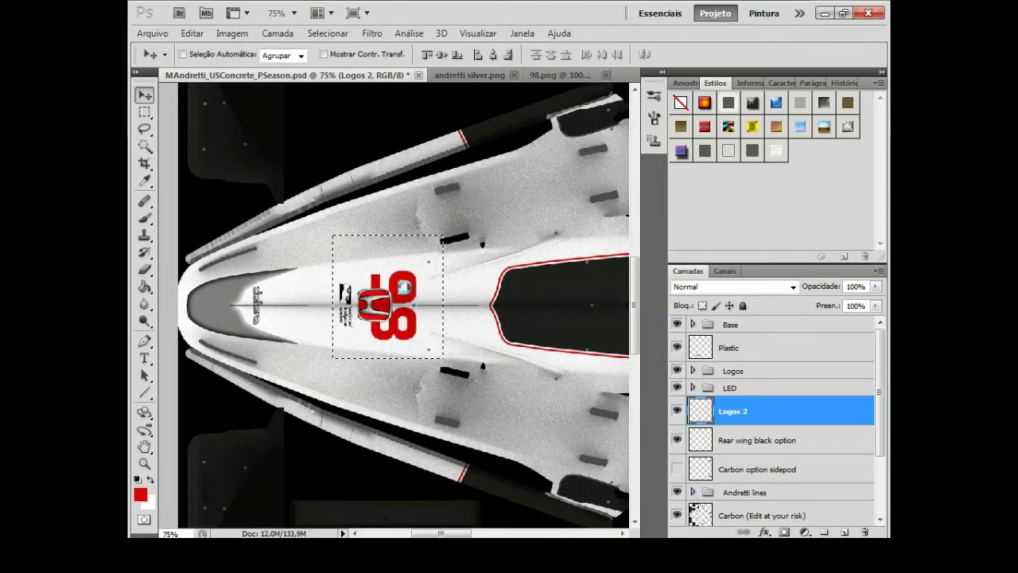
pyautogui.click(293, 13)
pyautogui.click(293, 66)
pyautogui.hotkey('ctrl', 't')
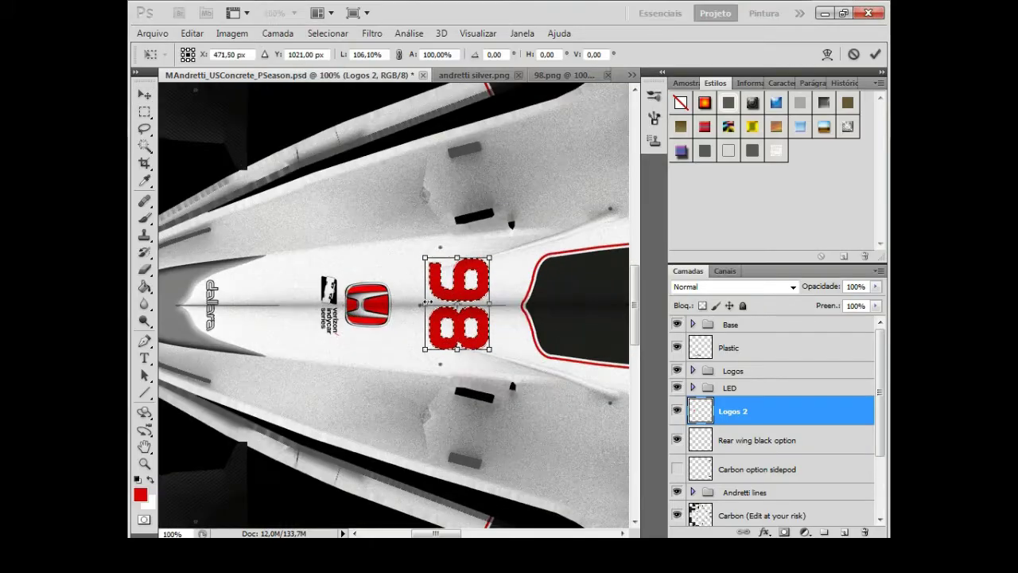
pyautogui.keyDown('ctrl'); pyautogui.click(489, 344); pyautogui.keyUp('ctrl')
pyautogui.press('Return')
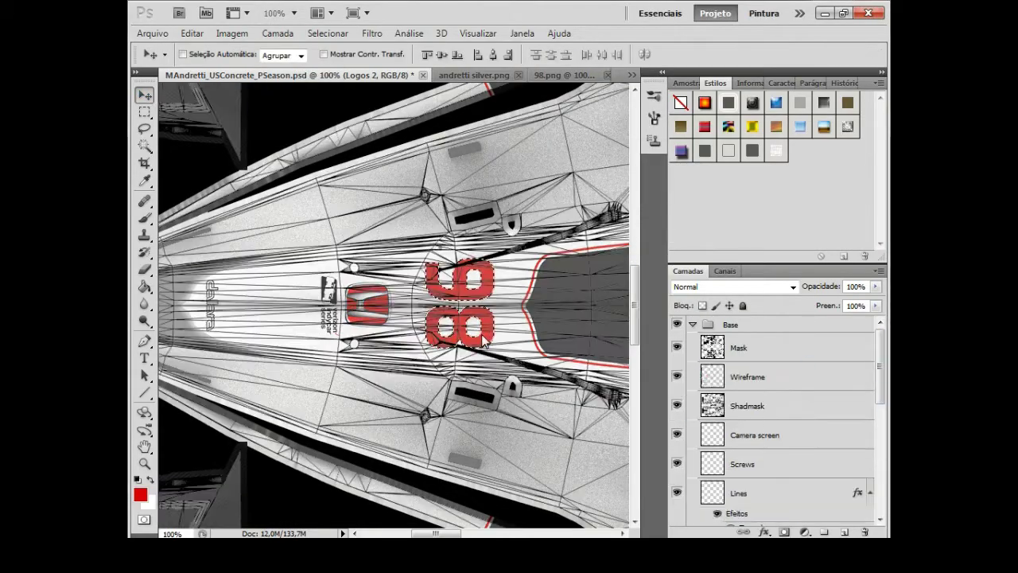
# - Deselect and apply Posterize to the 98
pyautogui.press('m')
pyautogui.hotkey('ctrl', 'd')
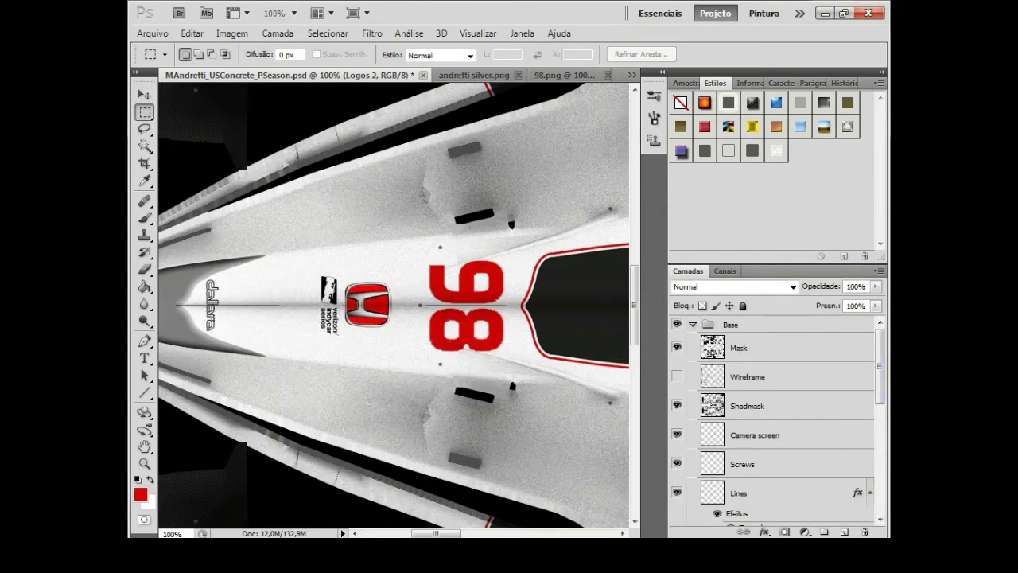
pyautogui.click(278, 33)
pyautogui.moveTo(241, 70)
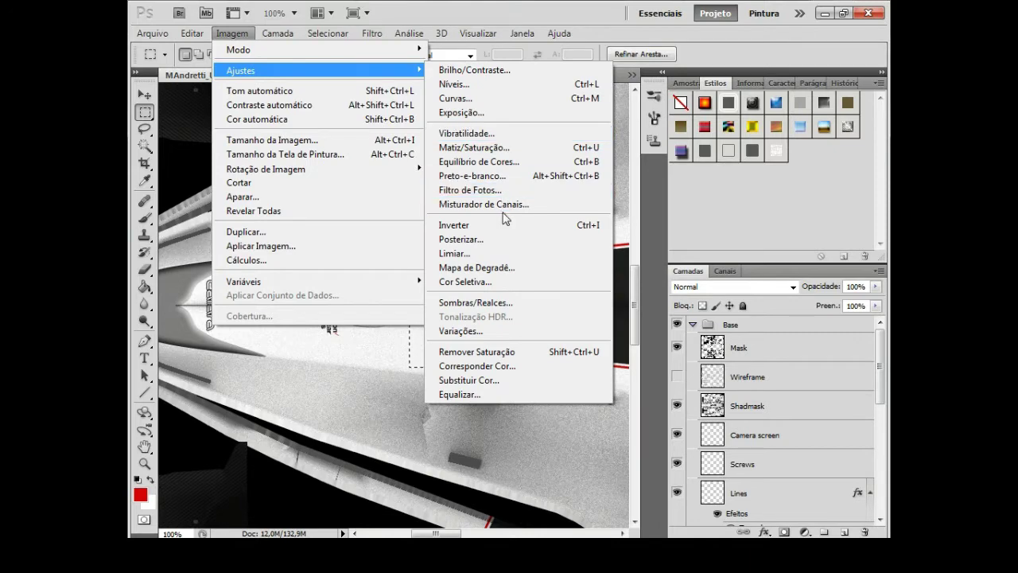
pyautogui.click(502, 240)
pyautogui.press('Return')
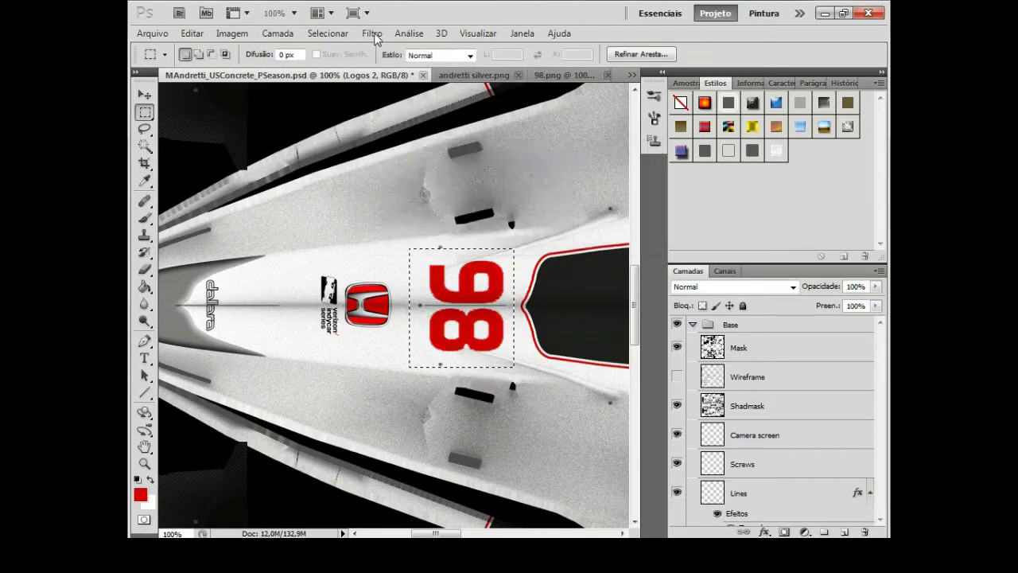
pyautogui.click(373, 33)
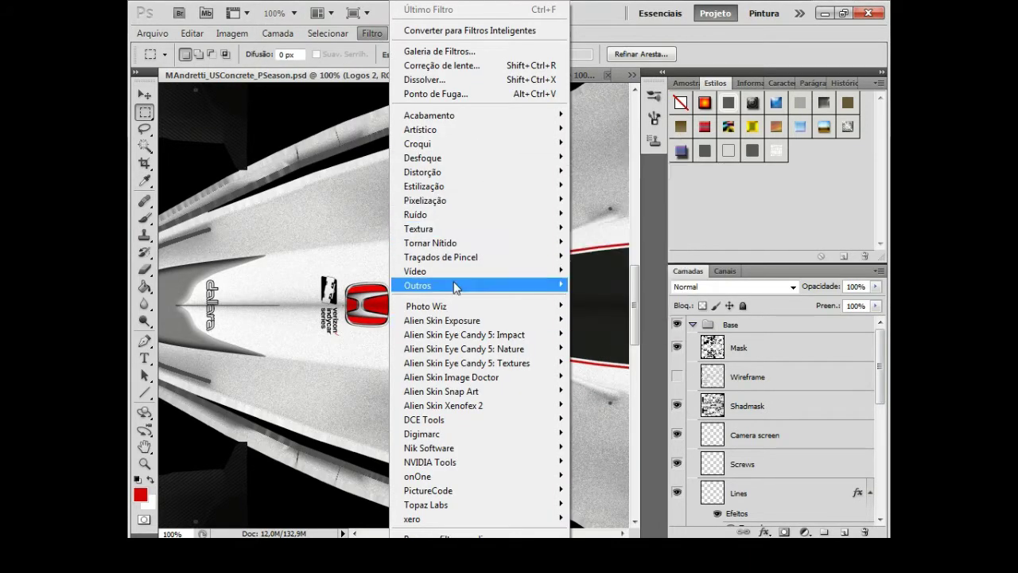
pyautogui.moveTo(428, 490)
pyautogui.click(376, 135)
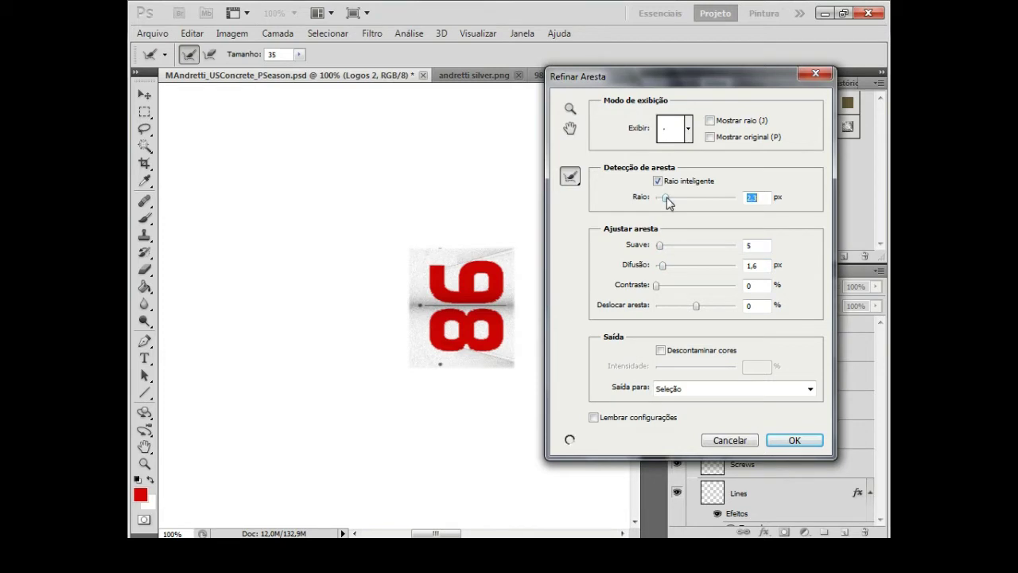
# - Apply Refine Edge to the 98 with Show Radius, Smooth 5 and Feather 1.6 px
pyautogui.click(689, 131)
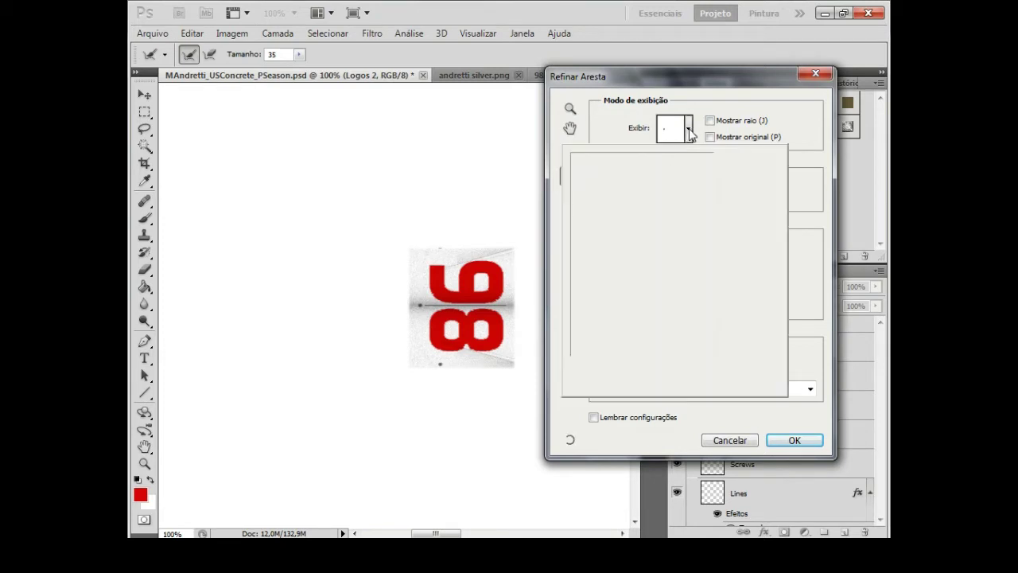
pyautogui.click(714, 125)
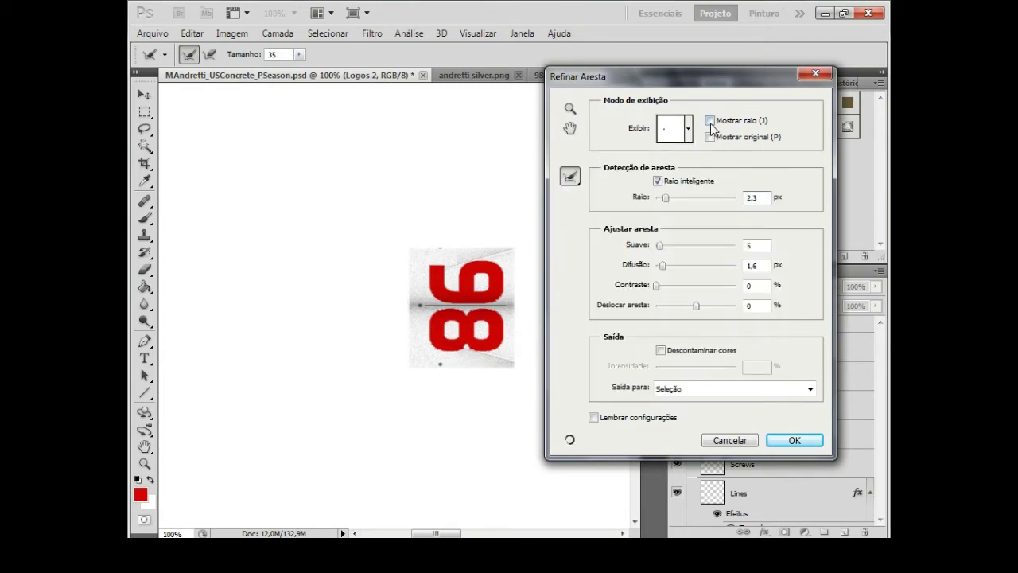
pyautogui.press('j')
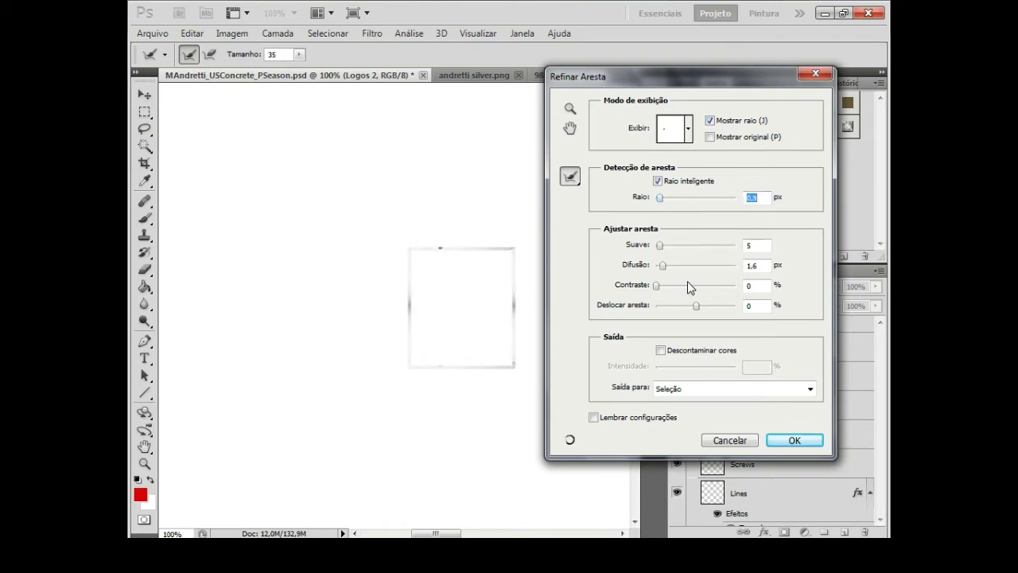
pyautogui.click(786, 442)
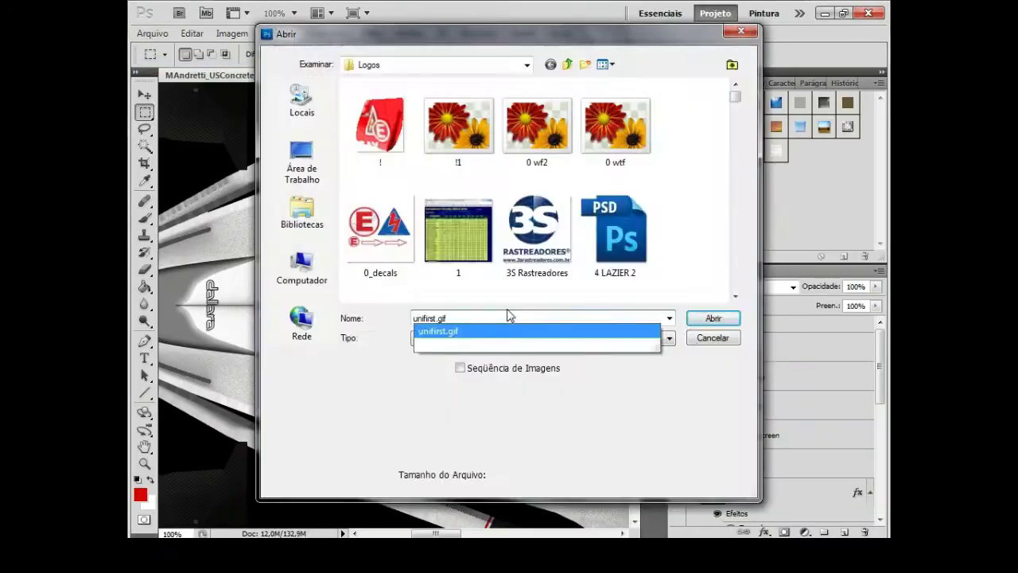
# - Open the UniFirst logo, convert it to RGB and remove its white background
pyautogui.press('Return')
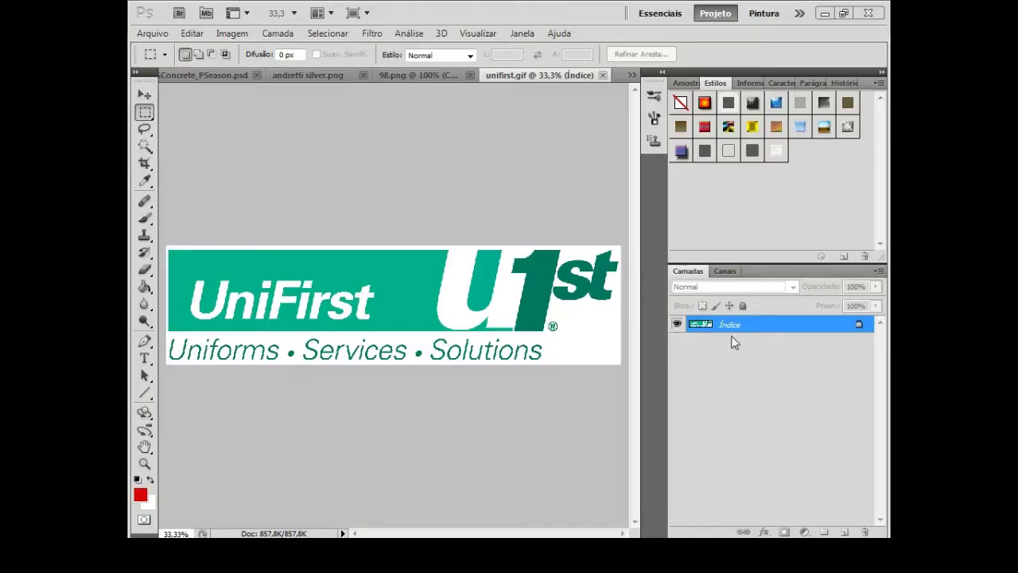
pyautogui.rightClick(730, 325)
pyautogui.click(232, 33)
pyautogui.click(460, 105)
pyautogui.rightClick(732, 325)
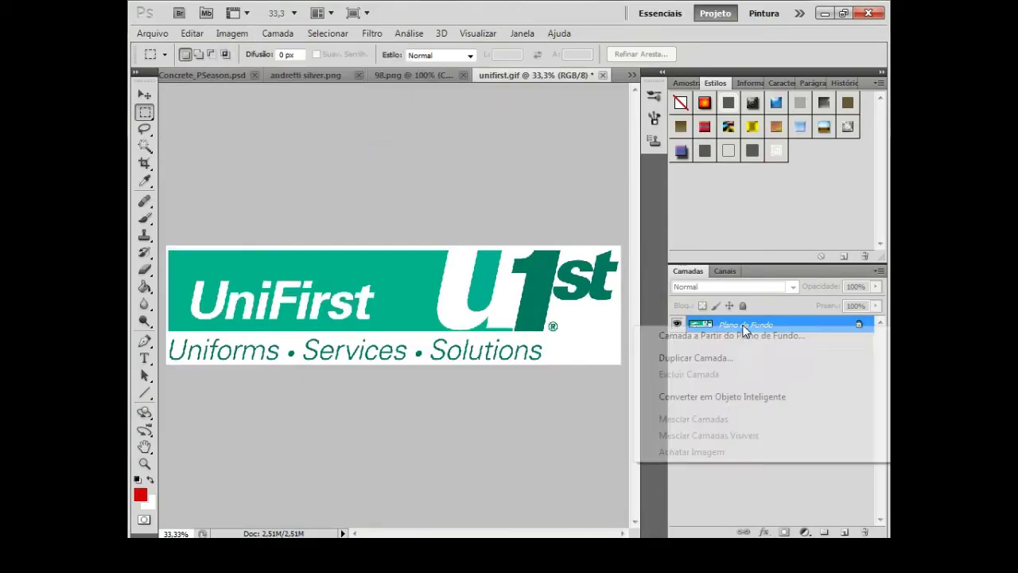
pyautogui.click(695, 333)
pyautogui.rightClick(728, 324)
pyautogui.press('Escape')
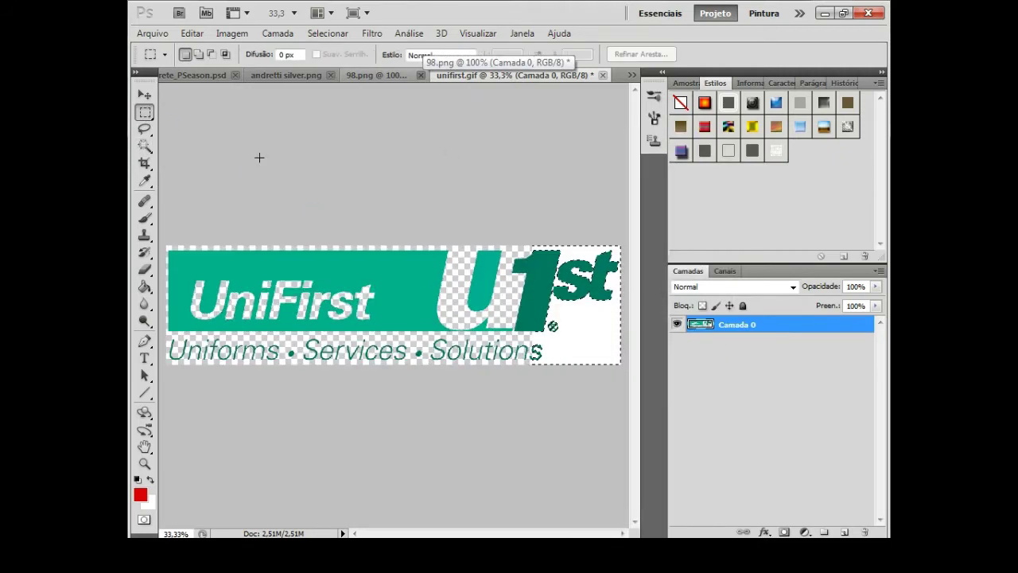
# - Shrink the UniFirst logo, rotate it 90° and drag it into the car texture
pyautogui.hotkey('ctrl', 'alt', 'i')
pyautogui.press('Return')
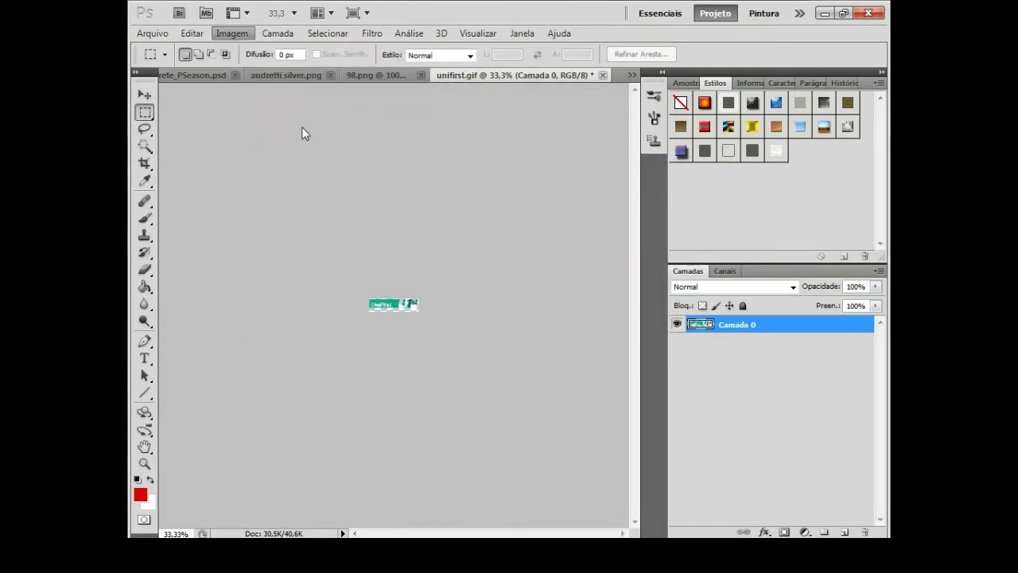
pyautogui.hotkey('alt', 'i')
pyautogui.click(470, 189)
pyautogui.moveTo(635, 82); pyautogui.dragTo(406, 338)
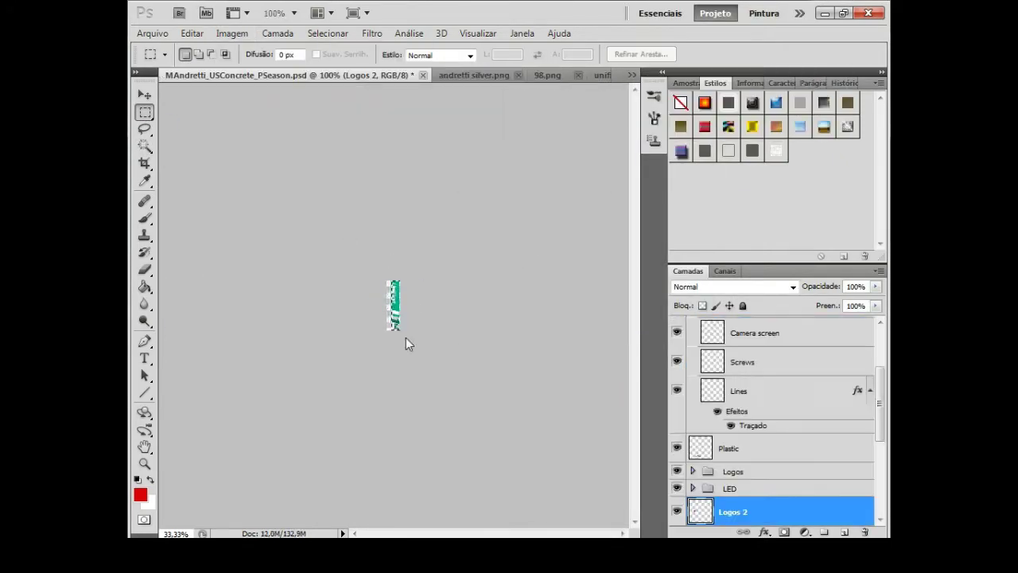
# - Scale the green UniFirst logo strip down to 50% beside the 98
pyautogui.hotkey('ctrl', 't')
pyautogui.write('70')
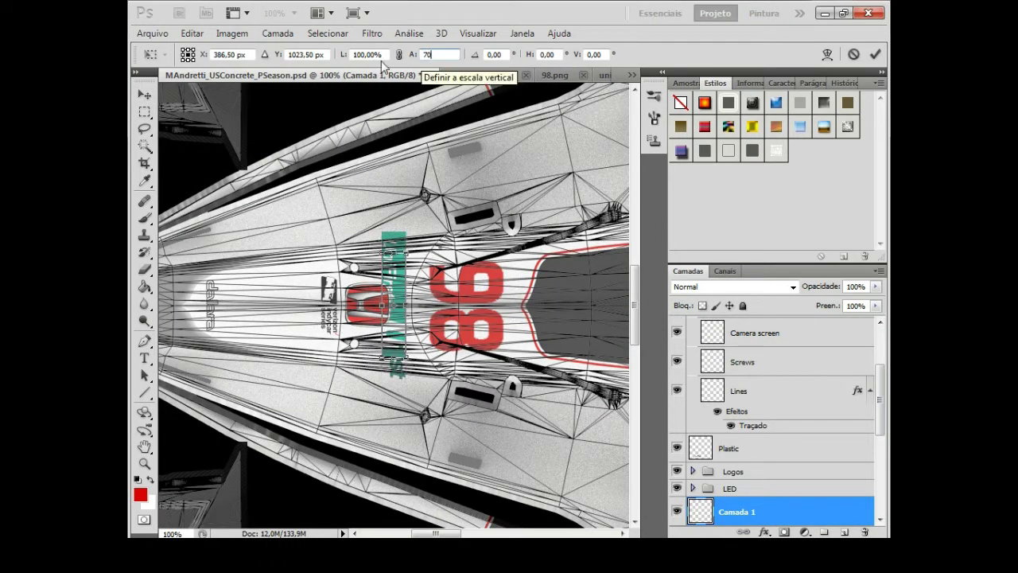
pyautogui.hotkey('shift', 'Tab')
pyautogui.press('Return')
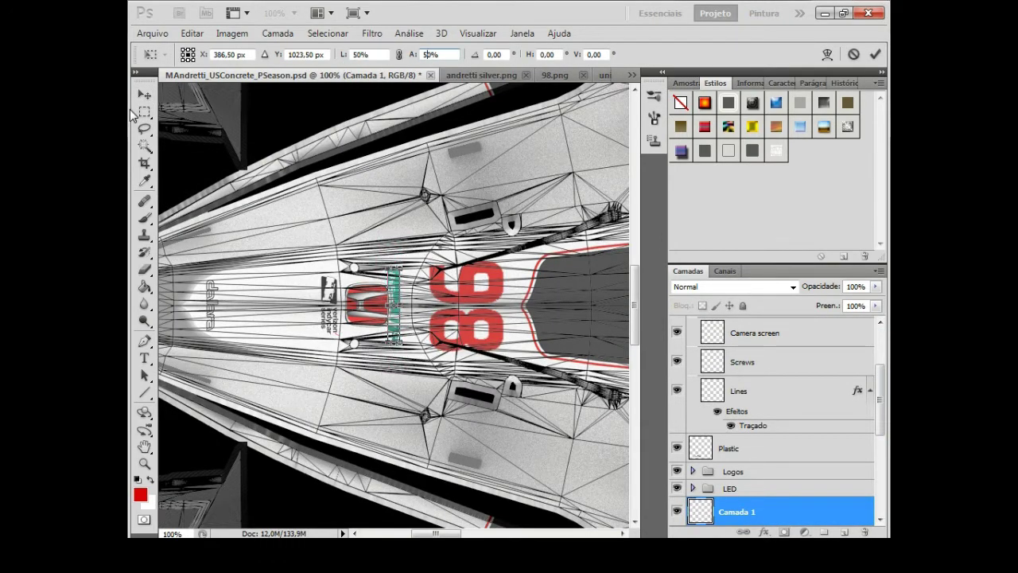
pyautogui.press('Return')
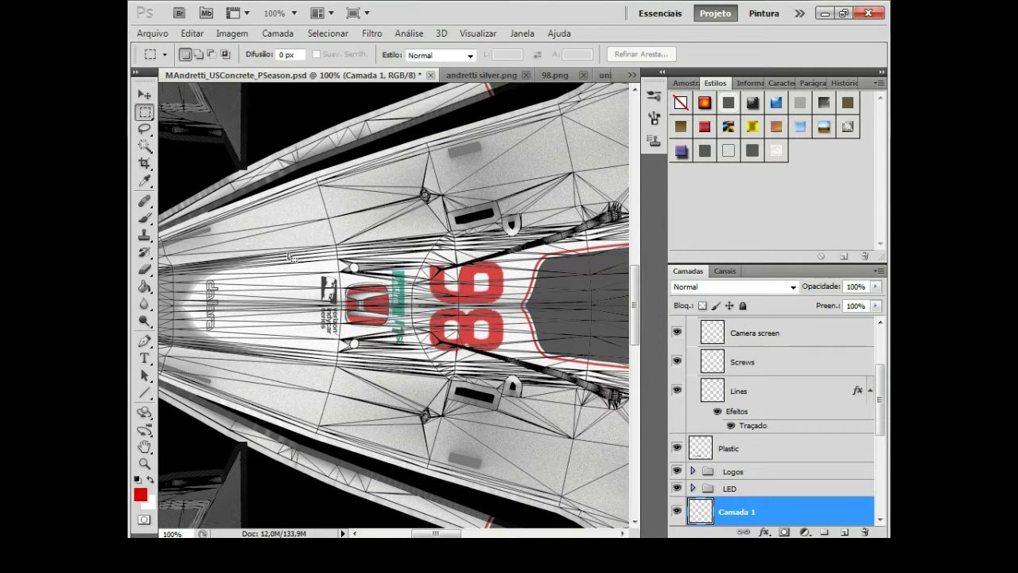
pyautogui.press('m')
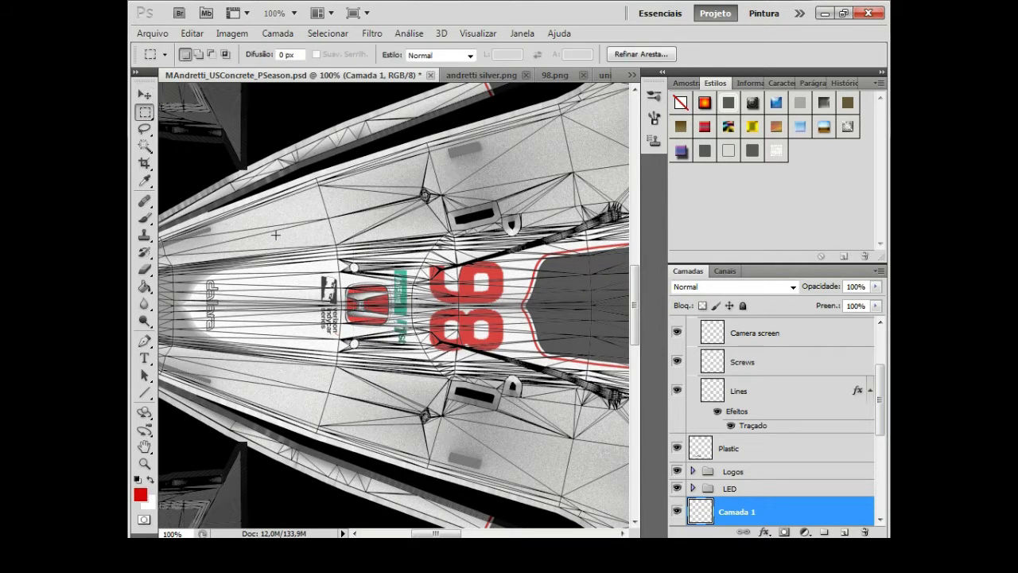
pyautogui.press('ctrl')
pyautogui.scroll(-1, 349, 325)
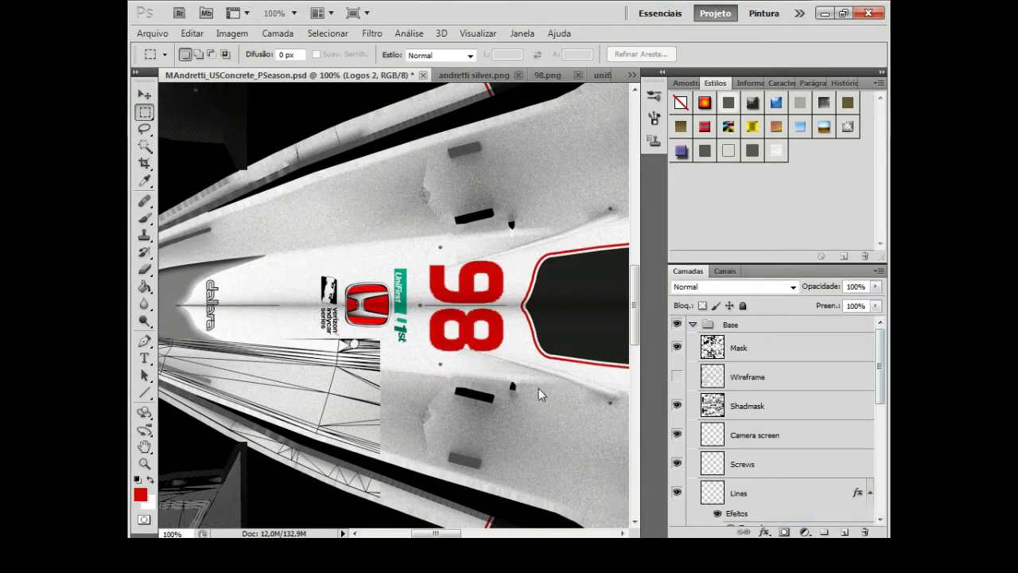
pyautogui.scroll(-1, 349, 325)
pyautogui.scroll(-1, 349, 324)
pyautogui.scroll(-1, 349, 325)
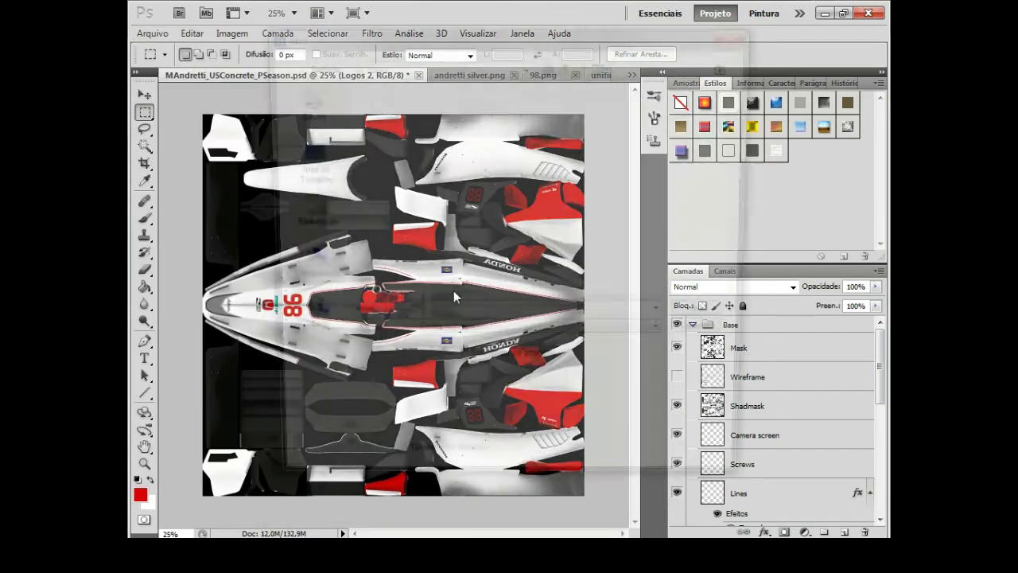
# - Open us-concrete-logo.jpg
pyautogui.hotkey('ctrl', 'o')
pyautogui.write('us')
pyautogui.press('Escape')
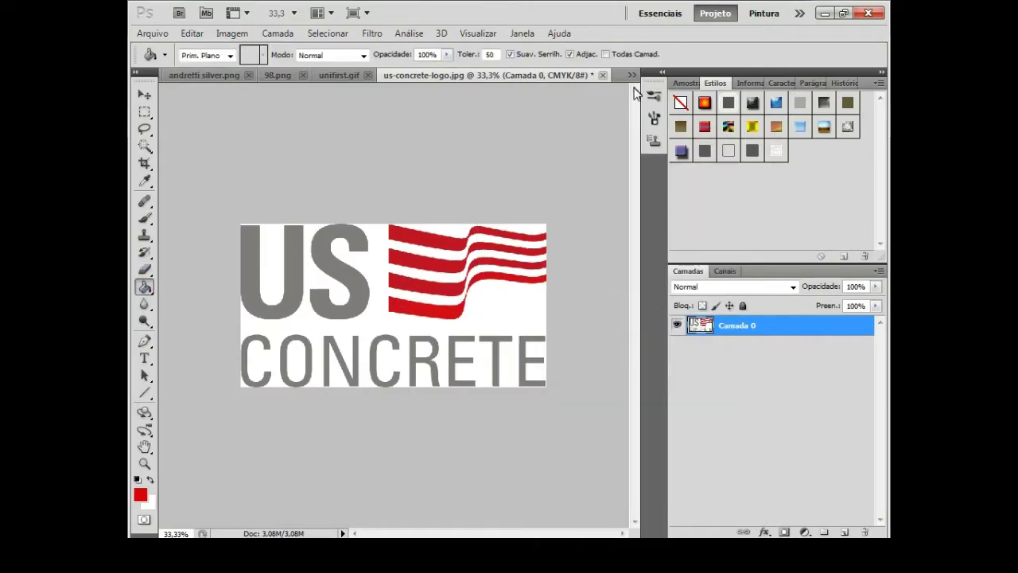
# - Switch to the livery texture to sample a colour, then return to the US Concrete logo
pyautogui.click(632, 75)
pyautogui.click(724, 78)
pyautogui.press('i')
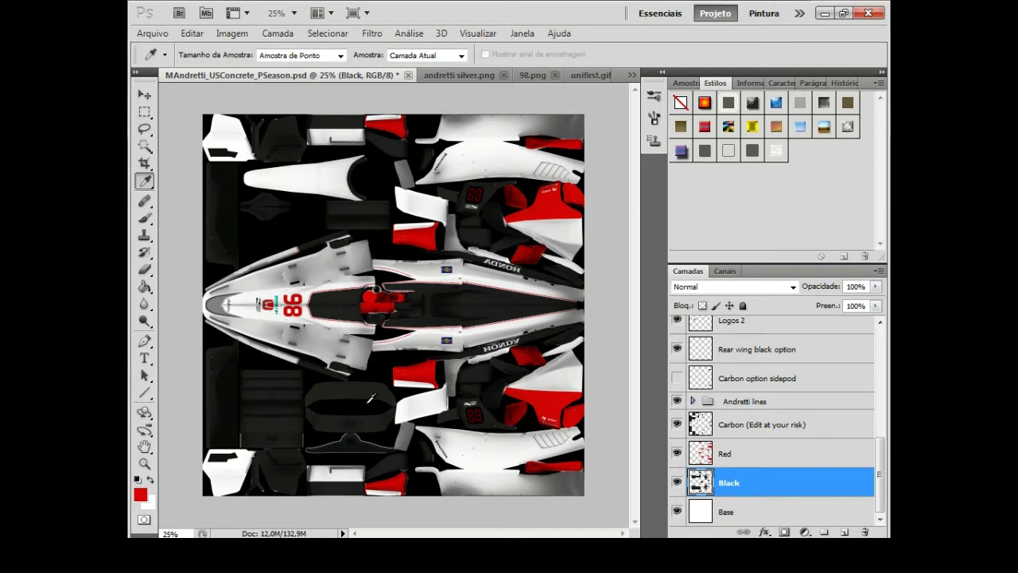
pyautogui.click(633, 74)
pyautogui.click(728, 145)
# - Delete the US Concrete logo's white background and fill the US and CONCRETE lettering black
pyautogui.press('w')
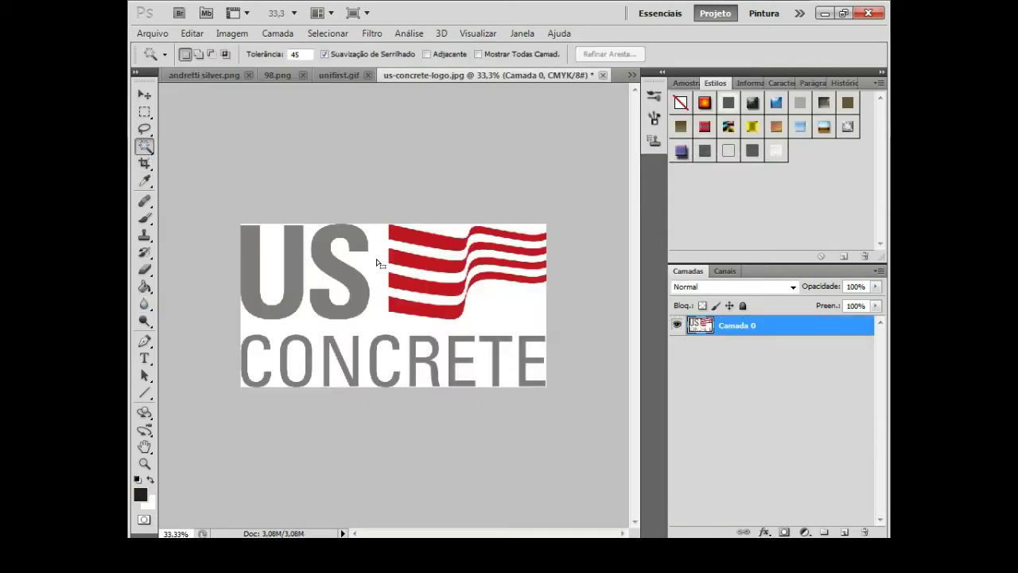
pyautogui.click(375, 239)
pyautogui.press('Delete')
pyautogui.press('m')
pyautogui.press('g')
pyautogui.hotkey('ctrl', 'd')
pyautogui.click(326, 265)
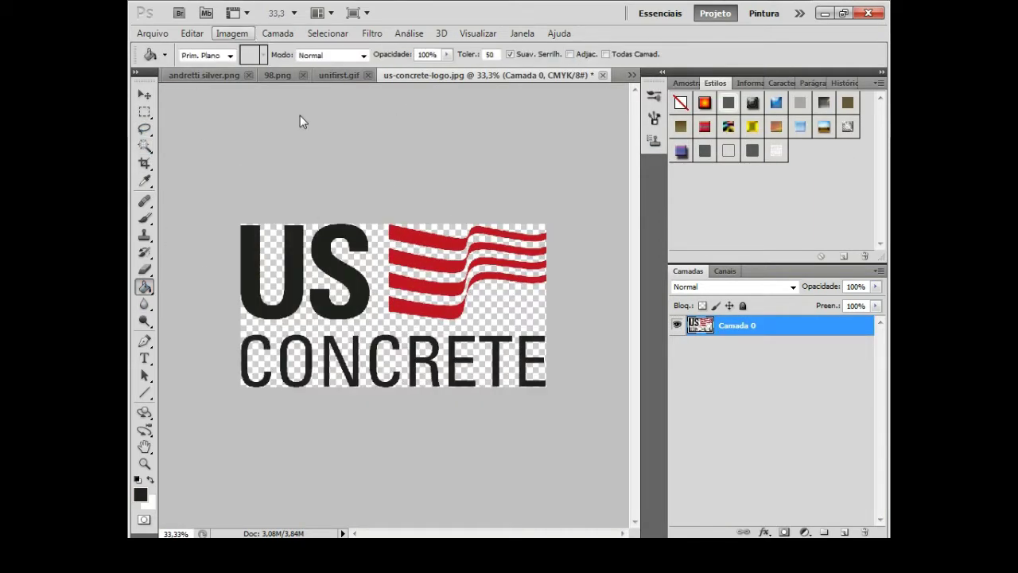
pyautogui.click(232, 33)
# - Shrink the logo via Image Size, view it at 100%, and copy the whole image
pyautogui.click(255, 135)
pyautogui.press('Return')
pyautogui.click(293, 12)
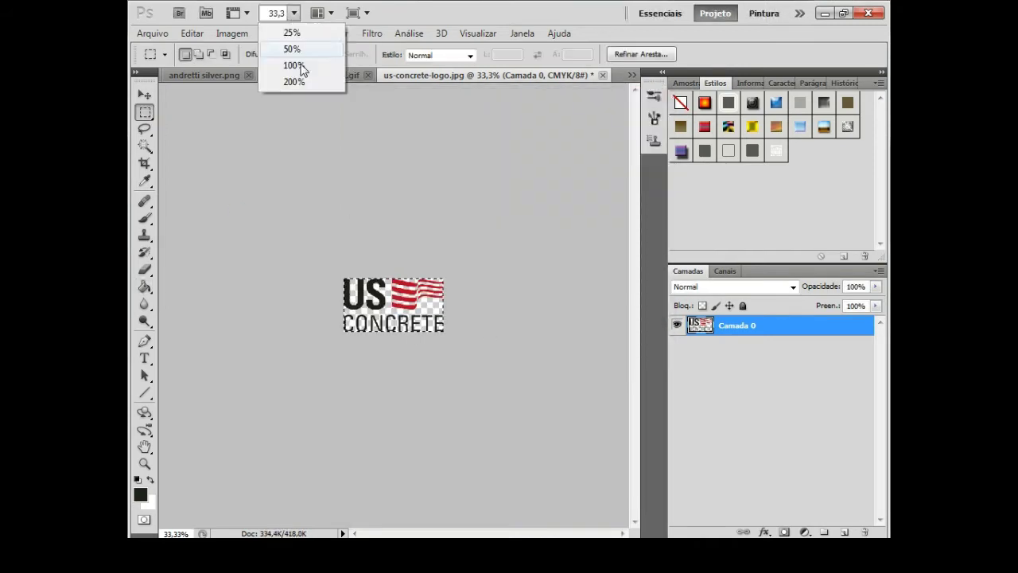
pyautogui.click(295, 61)
pyautogui.hotkey('ctrl', 'a')
pyautogui.hotkey('ctrl', 'c')
# - Paste the logo into the livery texture and scale it to 60%
pyautogui.click(732, 349)
pyautogui.hotkey('ctrl', 'v')
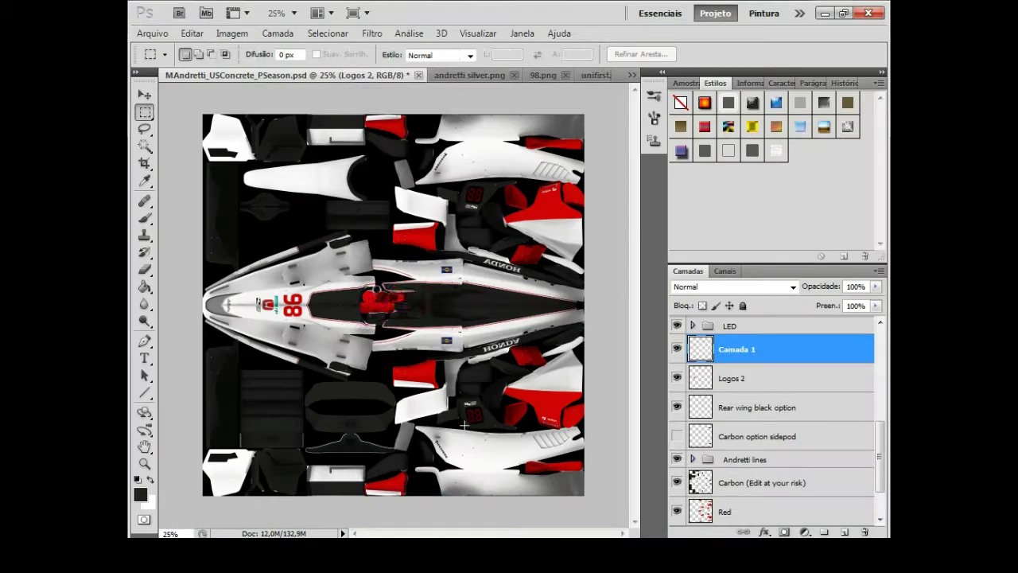
pyautogui.hotkey('ctrl', 't')
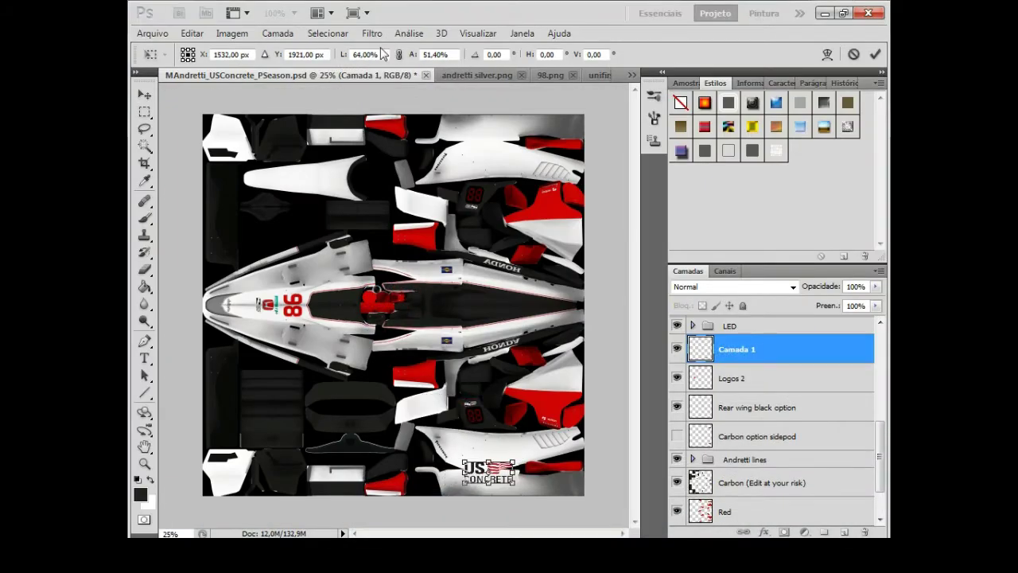
pyautogui.press('BackSpace')
pyautogui.press('BackSpace')
pyautogui.write('60')
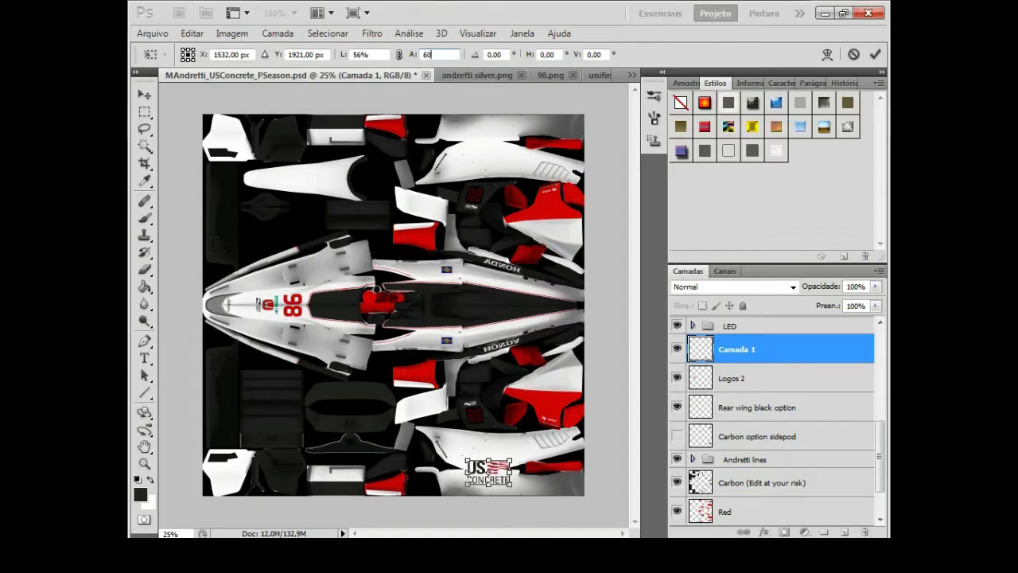
pyautogui.press('Return')
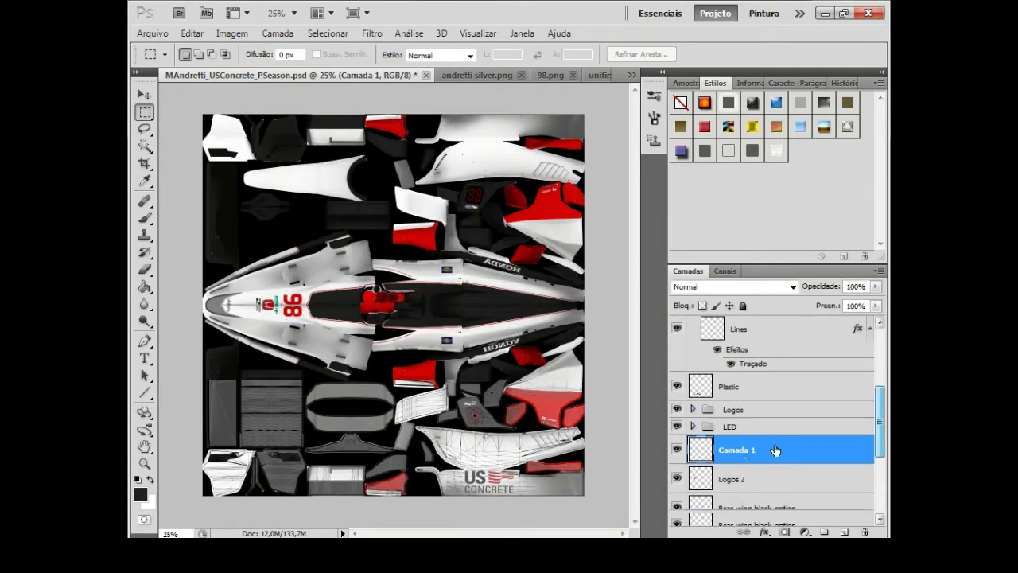
# - Duplicate the US Concrete logo layer, flip the copy vertically, and merge it down
pyautogui.rightClick(776, 451)
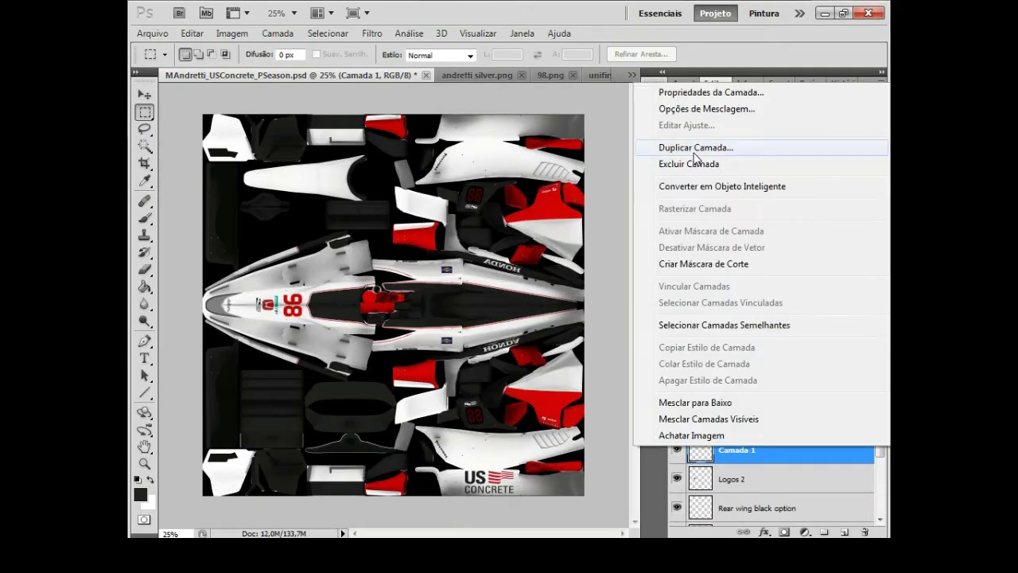
pyautogui.click(682, 144)
pyautogui.press('Return')
pyautogui.click(191, 34)
pyautogui.click(477, 458)
pyautogui.click(192, 33)
pyautogui.click(770, 470)
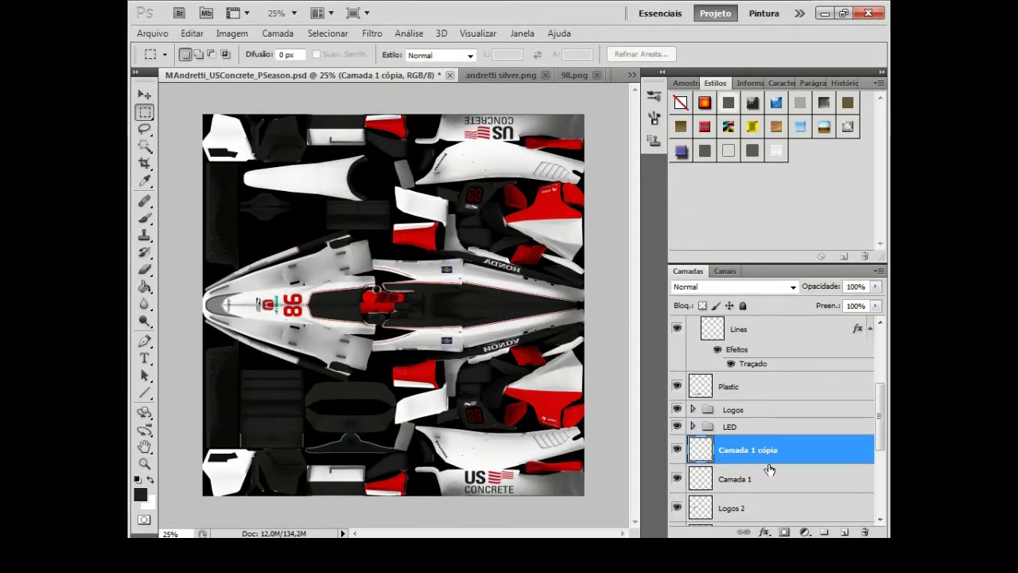
pyautogui.hotkey('ctrl', 'e')
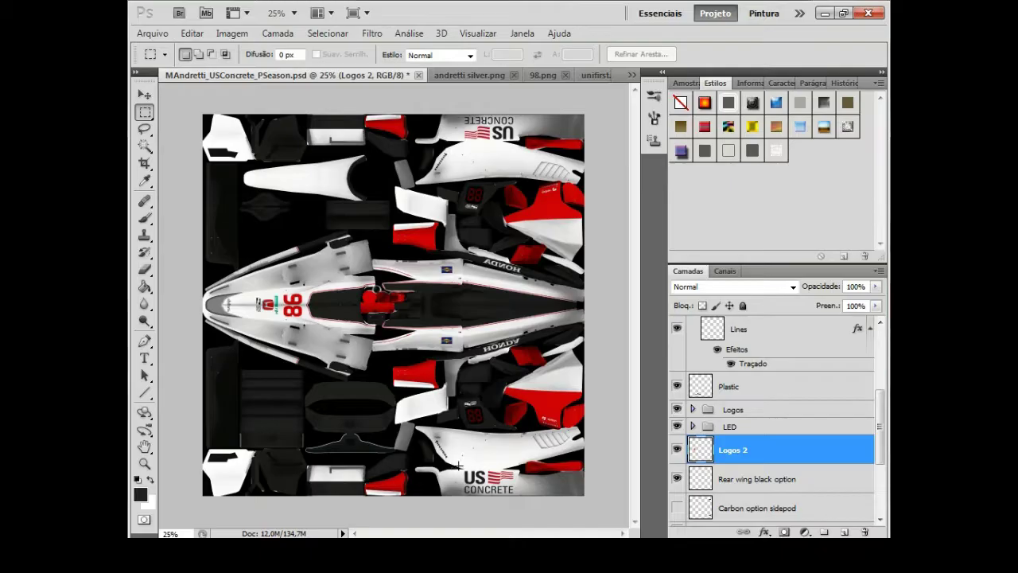
# - Move a small US Concrete logo onto the light panel and transform it
pyautogui.press('v')
pyautogui.moveTo(408, 487); pyautogui.dragTo(334, 477)
pyautogui.hotkey('ctrl', '+')
pyautogui.hotkey('ctrl', 't')
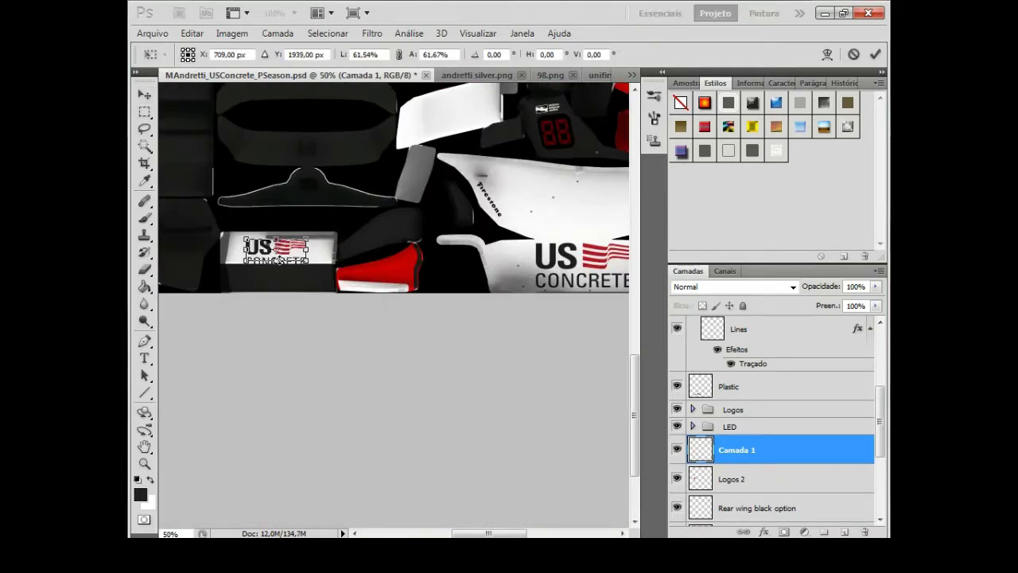
pyautogui.press('Return')
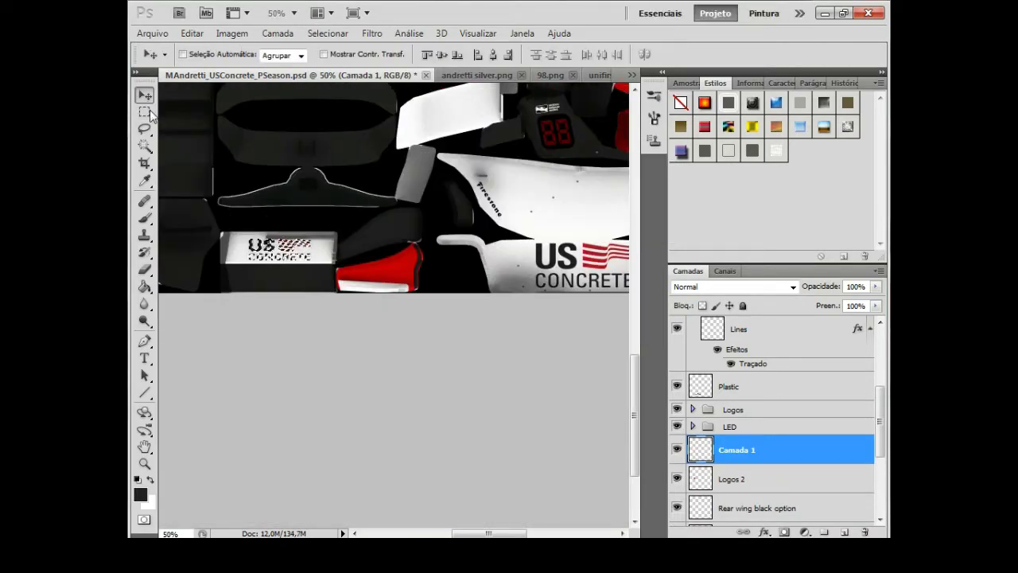
pyautogui.click(144, 112)
pyautogui.hotkey('ctrl', '-')
# - Make another vertically flipped copy of the logo layer and merge it down
pyautogui.rightClick(756, 454)
pyautogui.click(632, 216)
pyautogui.press('Return')
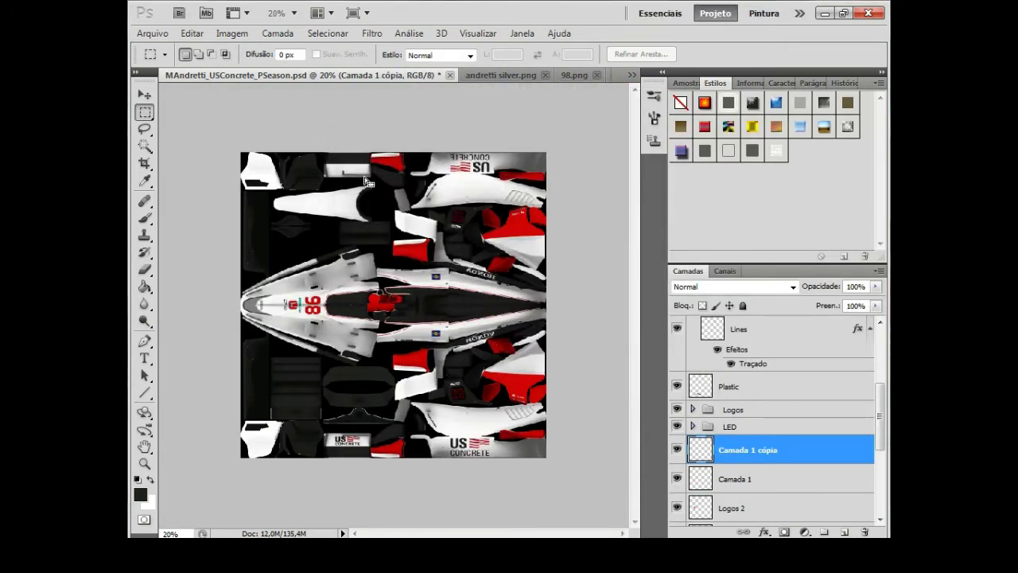
pyautogui.click(192, 33)
pyautogui.click(525, 478)
pyautogui.hotkey('ctrl', 'e')
pyautogui.hotkey('ctrl', '+')
pyautogui.hotkey('ctrl', '+')
pyautogui.hotkey('ctrl', '+')
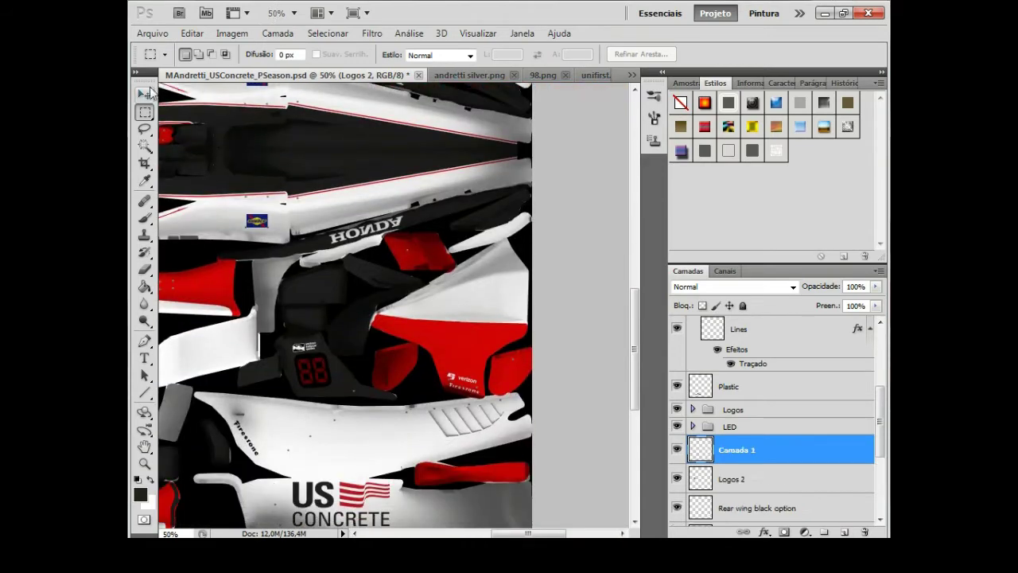
# - Move the logo onto the white panel above the red, rotate it 90°, and shrink it
pyautogui.click(144, 94)
pyautogui.moveTo(319, 104); pyautogui.dragTo(318, 294)
pyautogui.click(192, 32)
pyautogui.click(557, 451)
pyautogui.hotkey('ctrl', 't')
pyautogui.moveTo(488, 319); pyautogui.dragTo(479, 299)
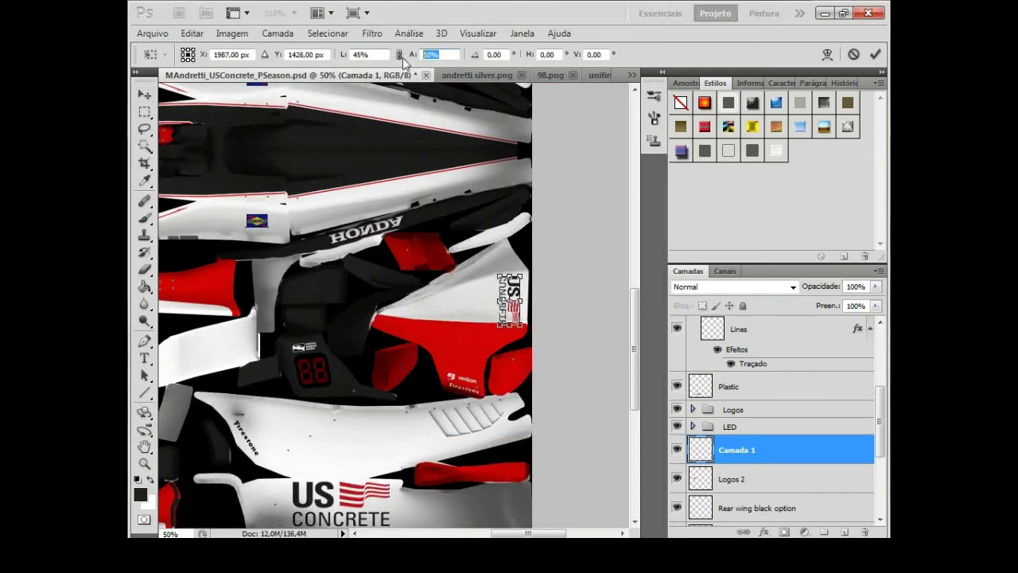
pyautogui.press('Return')
pyautogui.press('Return')
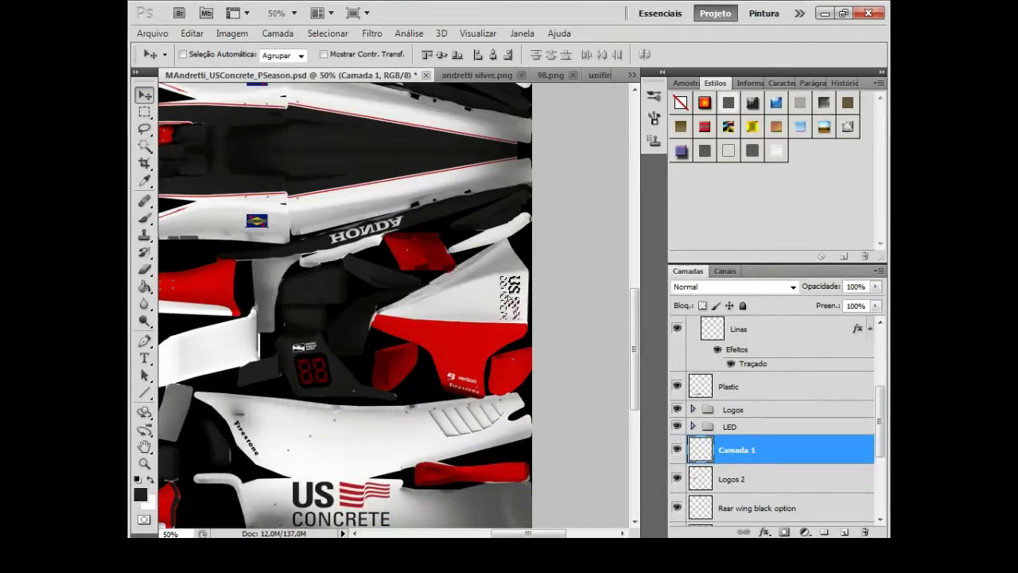
pyautogui.press('m')
pyautogui.hotkey('ctrl', '-')
pyautogui.hotkey('ctrl', '-')
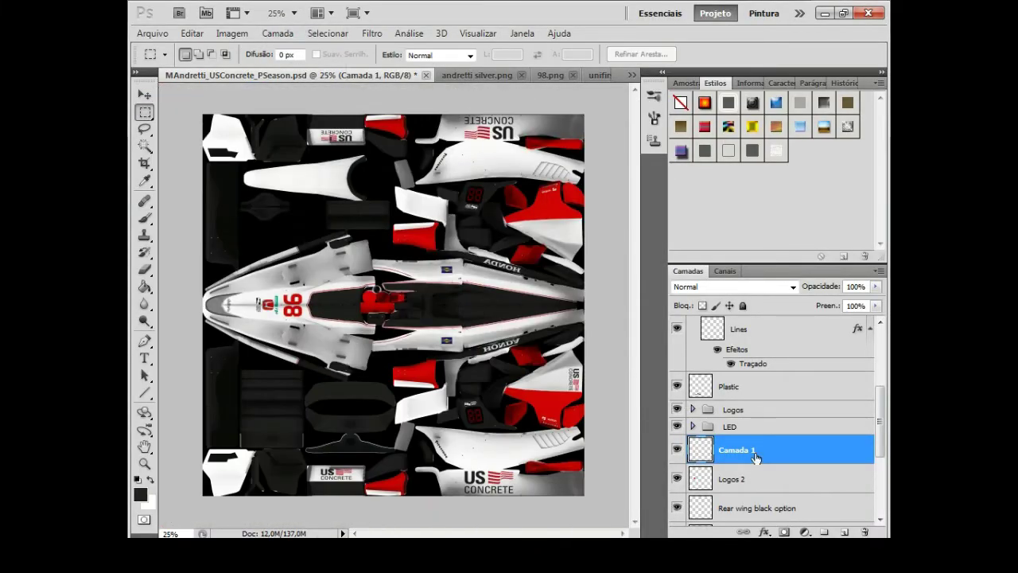
# - Mirror a copy of the sideways logo onto the car's other side and merge all logos into Logos 2
pyautogui.hotkey('ctrl', 'j')
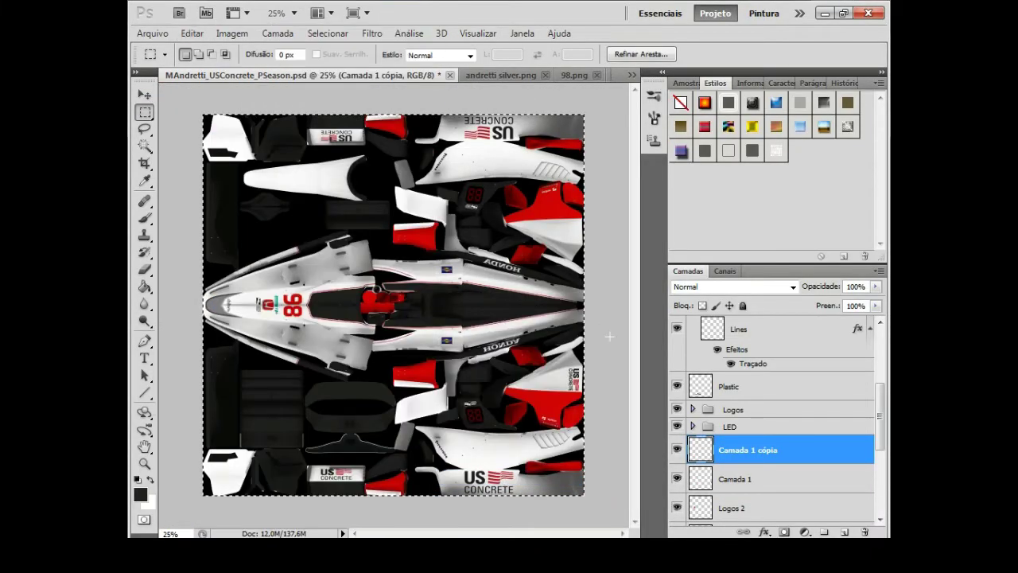
pyautogui.click(192, 33)
pyautogui.click(470, 459)
pyautogui.click(192, 33)
pyautogui.press('Escape')
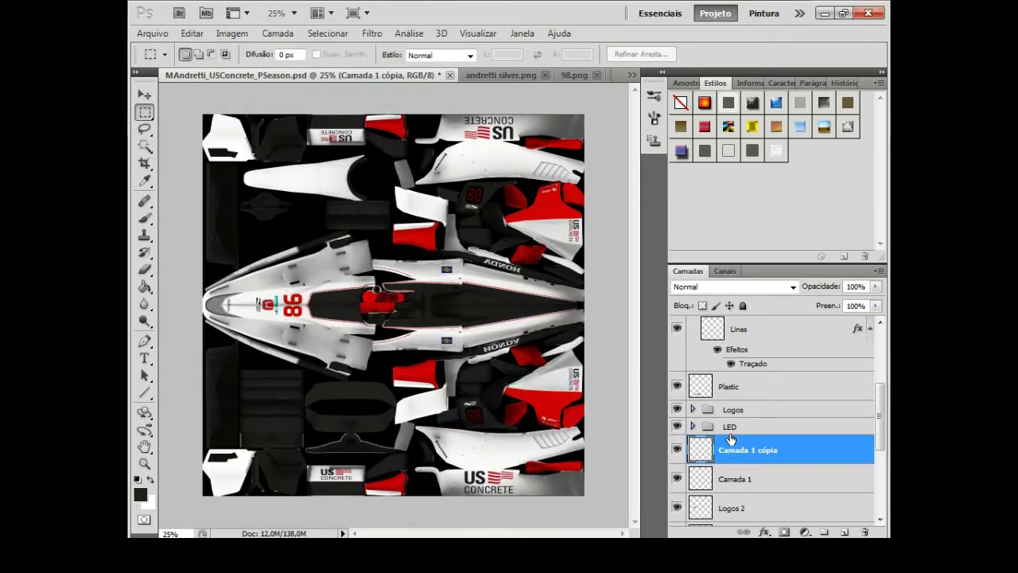
pyautogui.rightClick(756, 450)
pyautogui.click(676, 403)
pyautogui.rightClick(757, 454)
pyautogui.click(676, 403)
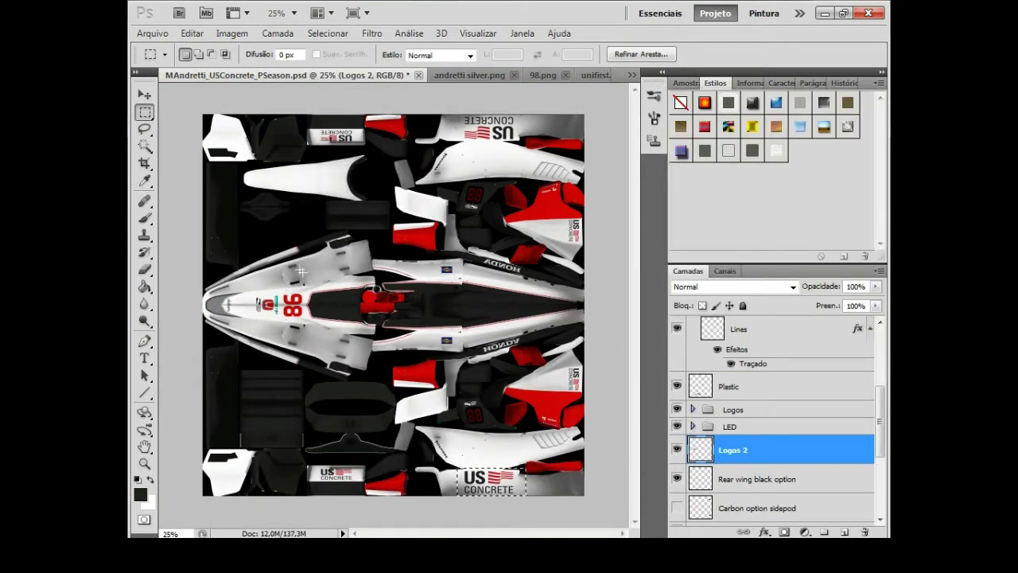
# - Duplicate the logo onto a new layer and view the texture at 50%
pyautogui.hotkey('ctrl', 'j')
pyautogui.press('v')
pyautogui.click(294, 12)
pyautogui.click(282, 48)
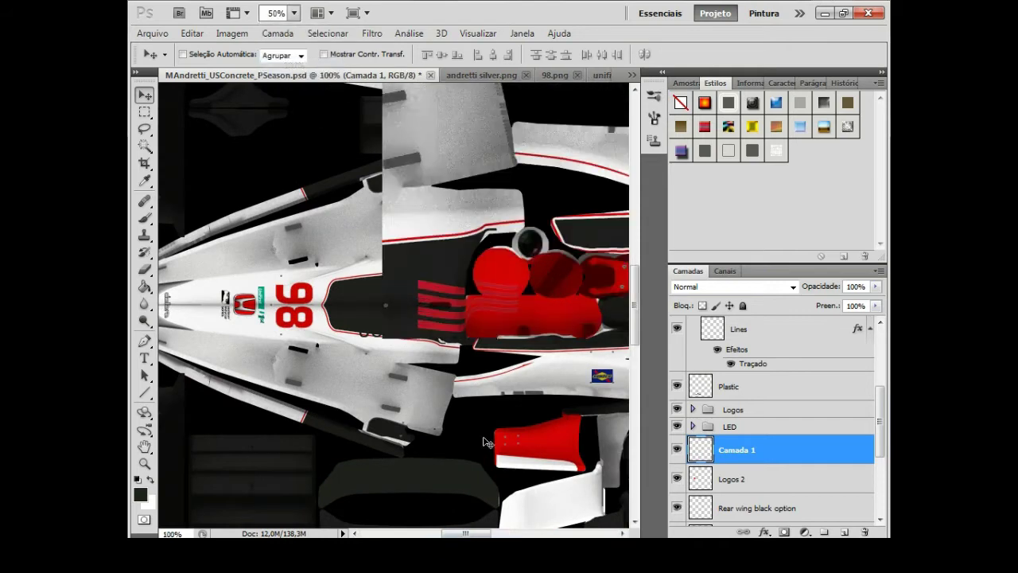
# - Rotate the new logo sideways, scale it to 80%, and set X to 775 px behind the 98
pyautogui.click(232, 33)
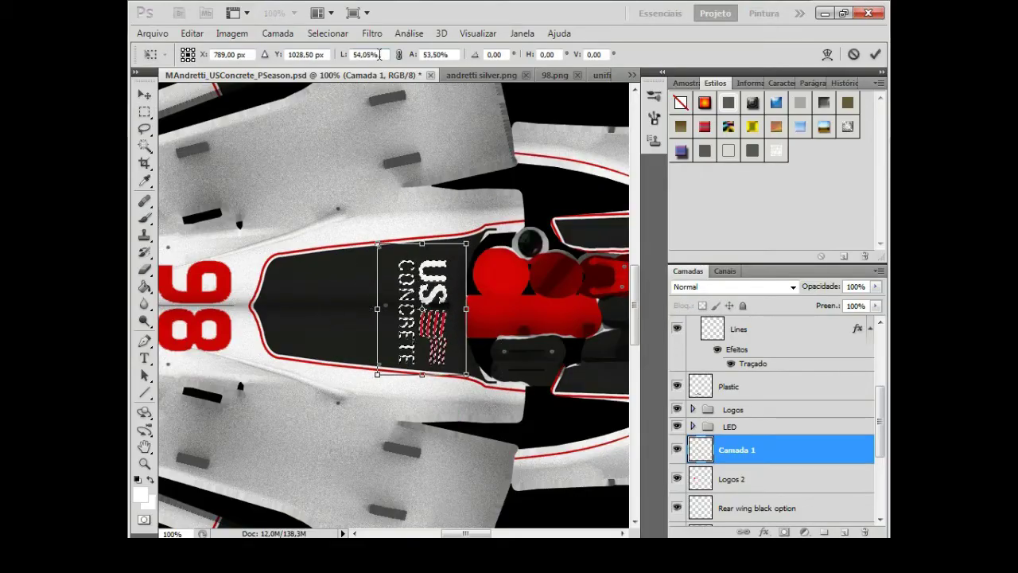
pyautogui.press('Return')
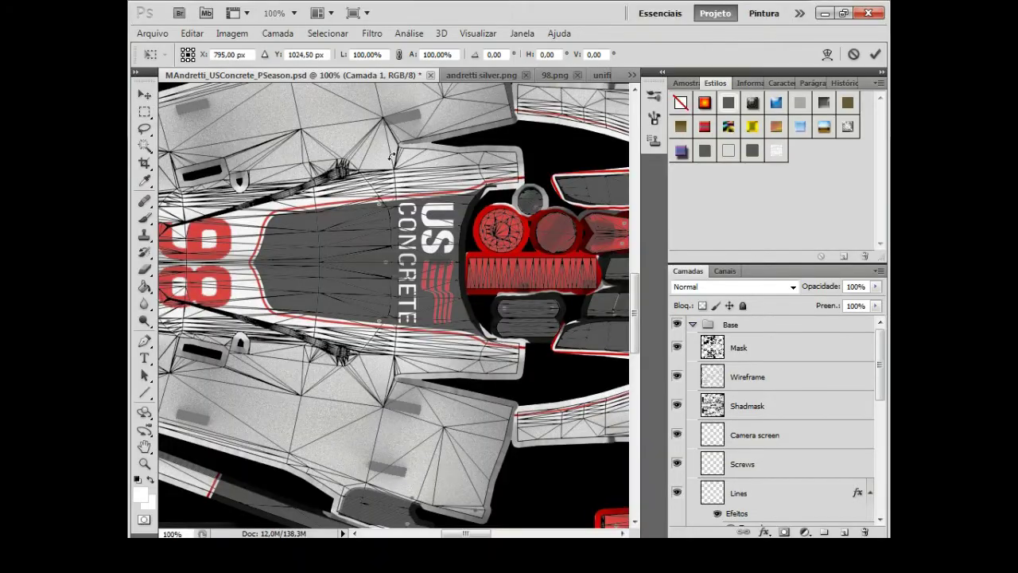
pyautogui.write('80')
pyautogui.press('Tab')
pyautogui.write('80')
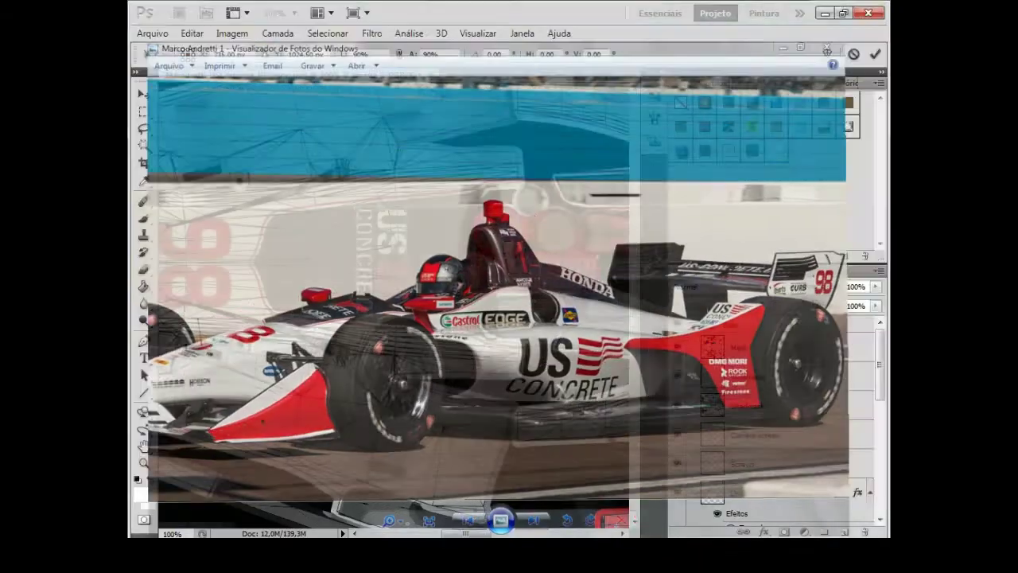
pyautogui.write('775')
# - Commit the nose logo's position and merge its layer down
pyautogui.press('Return')
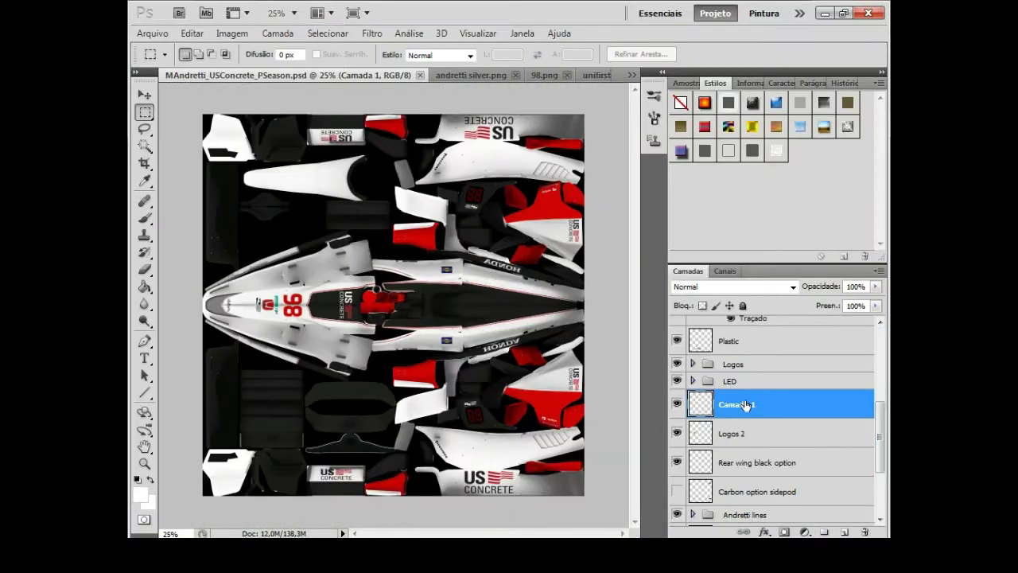
pyautogui.hotkey('ctrl', 'e')
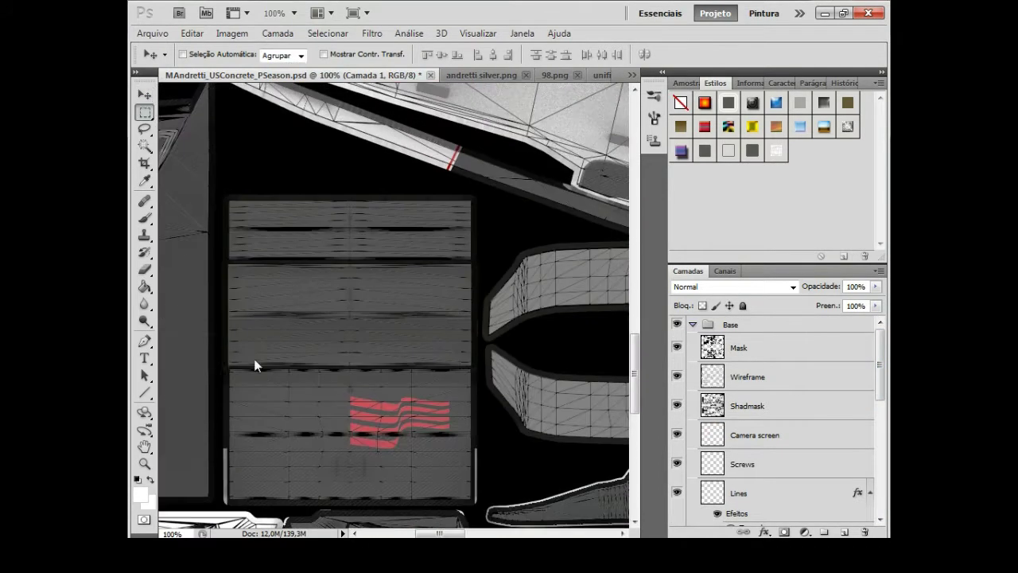
# - Select the small logo and turn it white with Replace Color by raising lightness
pyautogui.moveTo(208, 339); pyautogui.dragTo(477, 506)
pyautogui.click(231, 33)
pyautogui.click(477, 377)
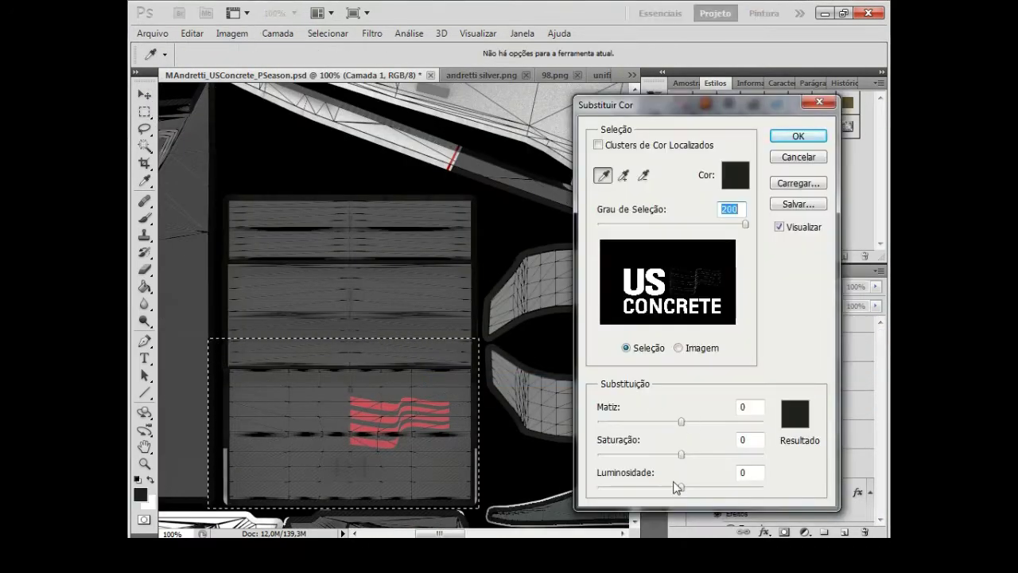
pyautogui.moveTo(681, 487); pyautogui.dragTo(764, 487)
pyautogui.click(798, 137)
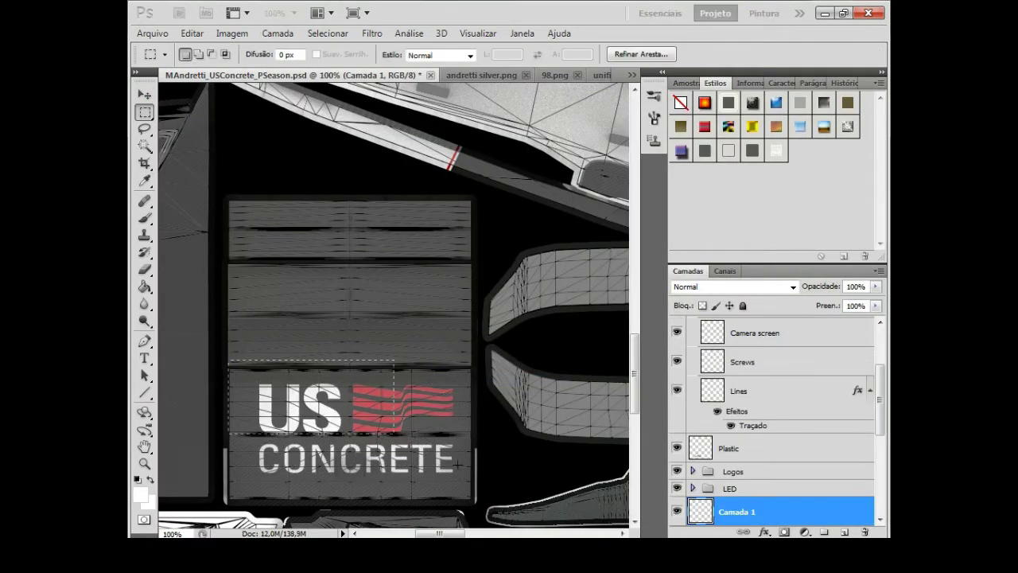
# - Scale the US CONCRETE logo down to fit inside the lower dark panel
pyautogui.hotkey('ctrl', 't')
pyautogui.moveTo(475, 483); pyautogui.dragTo(455, 434)
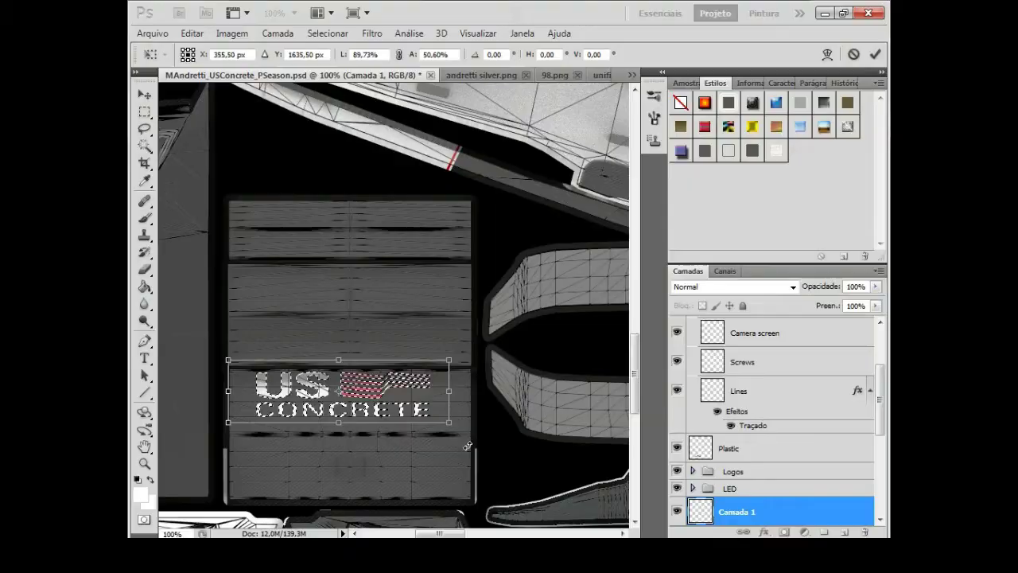
pyautogui.click(433, 220)
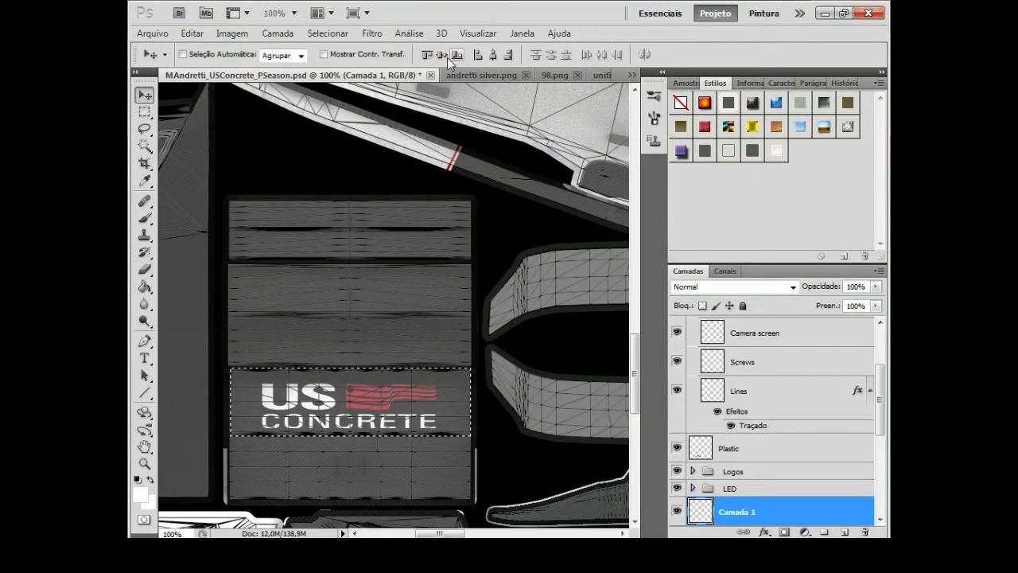
# - Paste a logo copy, squash it into the top panel, and select that logo area
pyautogui.hotkey('ctrl', 'v')
pyautogui.moveTo(386, 230)
pyautogui.mouseDown()
pyautogui.moveTo(351, 282)
pyautogui.moveTo(348, 255)
pyautogui.mouseUp()
pyautogui.hotkey('ctrl', 't')
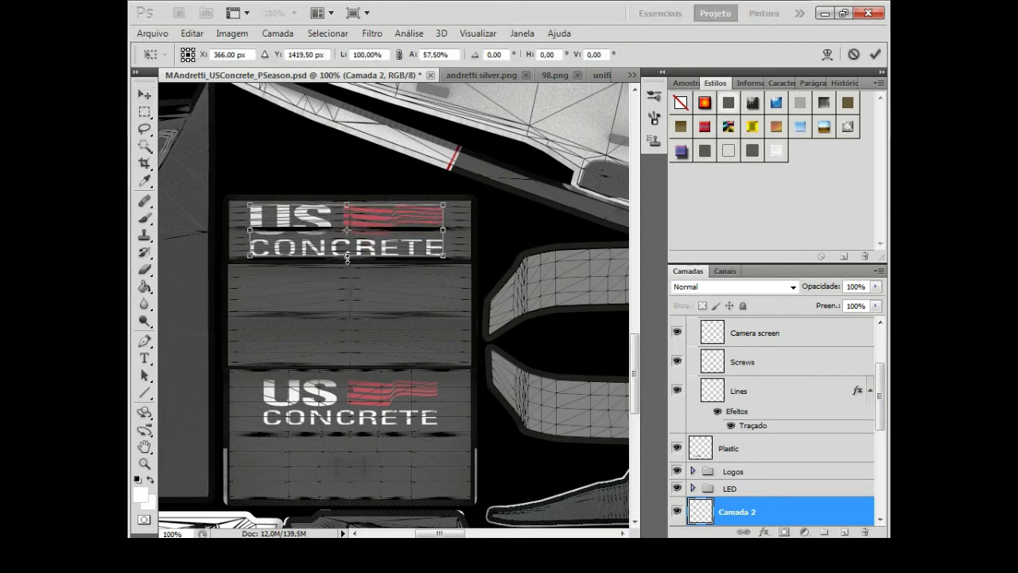
pyautogui.click(144, 111)
pyautogui.press('Return')
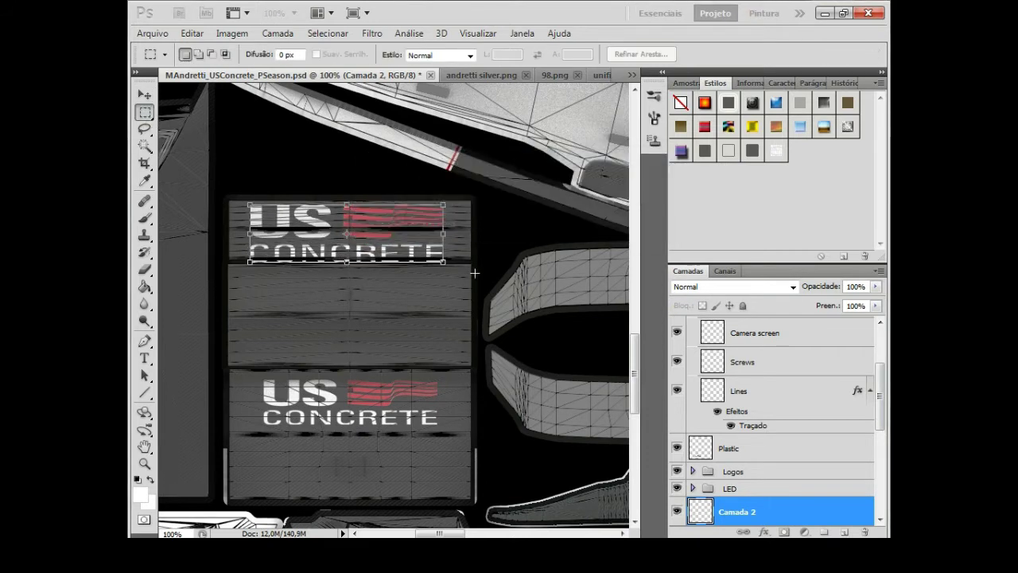
pyautogui.moveTo(227, 225); pyautogui.dragTo(473, 273)
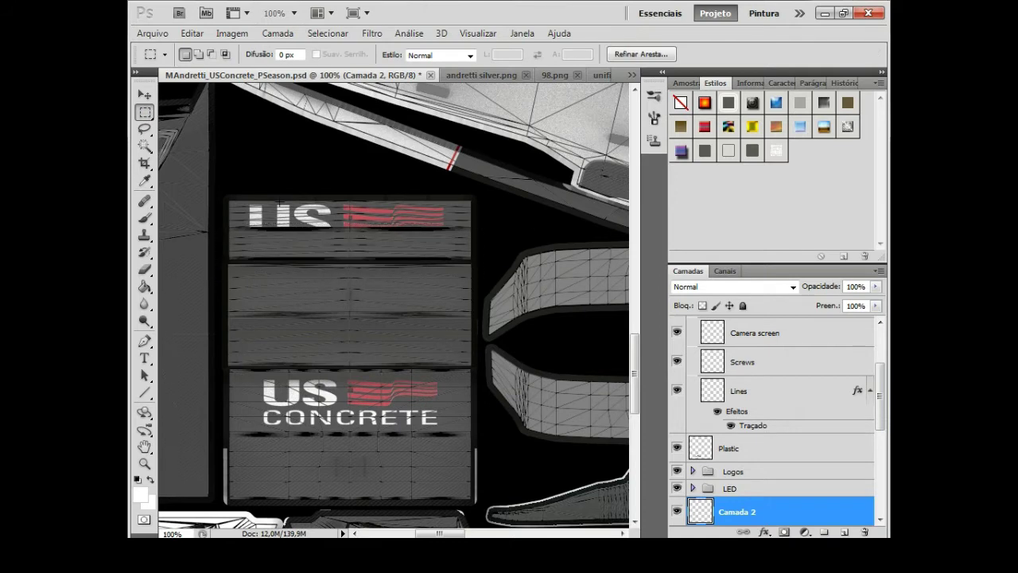
# - Place a vertically flipped copy and an upright copy into the empty panels, then merge down
pyautogui.click(192, 33)
pyautogui.click(238, 109)
pyautogui.hotkey('ctrl', 'v')
pyautogui.press('v')
pyautogui.moveTo(334, 367)
pyautogui.mouseDown()
pyautogui.moveTo(334, 272)
pyautogui.moveTo(337, 336)
pyautogui.mouseUp()
pyautogui.moveTo(369, 295); pyautogui.dragTo(369, 286)
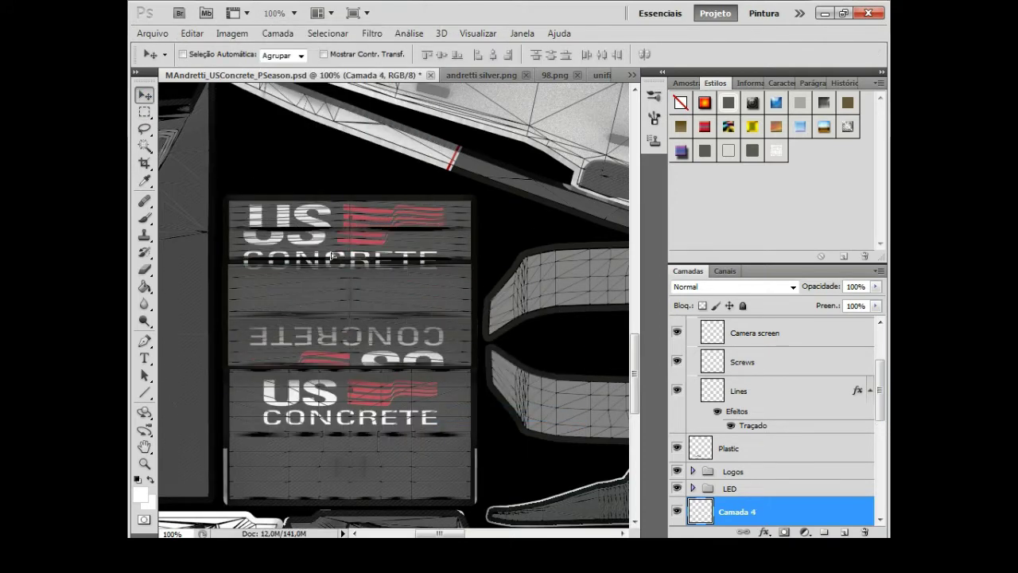
pyautogui.press('m')
pyautogui.scroll(-3, 886, 419)
pyautogui.rightClick(737, 405)
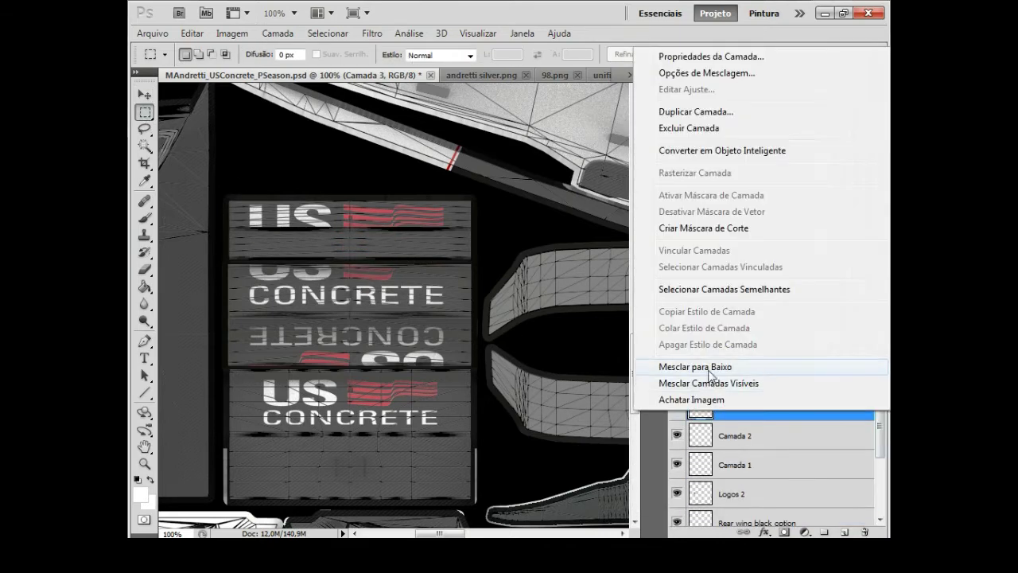
pyautogui.click(737, 390)
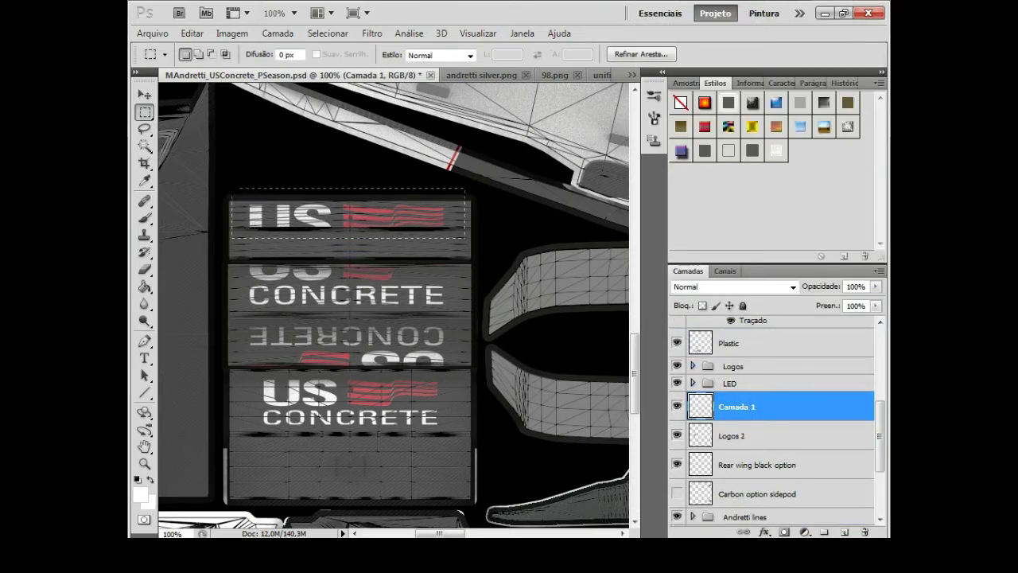
# - Copy and flip the logo strip, then merge the logo layers down into Logos 2
pyautogui.hotkey('ctrl', 'j')
pyautogui.click(192, 33)
pyautogui.press('v')
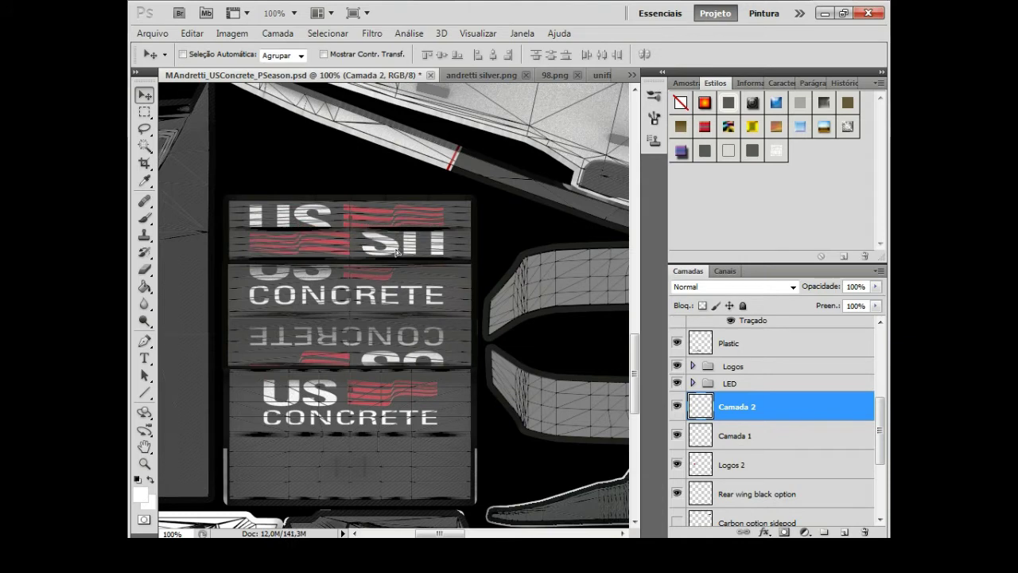
pyautogui.press('m')
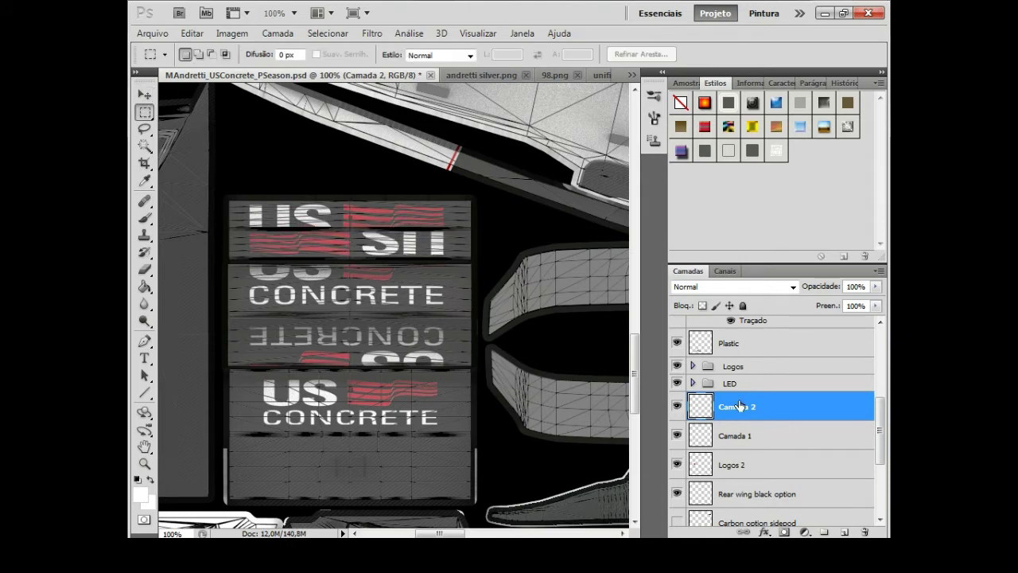
pyautogui.rightClick(743, 404)
pyautogui.click(737, 390)
pyautogui.rightClick(734, 420)
pyautogui.click(738, 390)
# - Place a 180°-rotated logo copy on the curved band, deselect, and select the Black layer
pyautogui.hotkey('ctrl', 'j')
pyautogui.press('v')
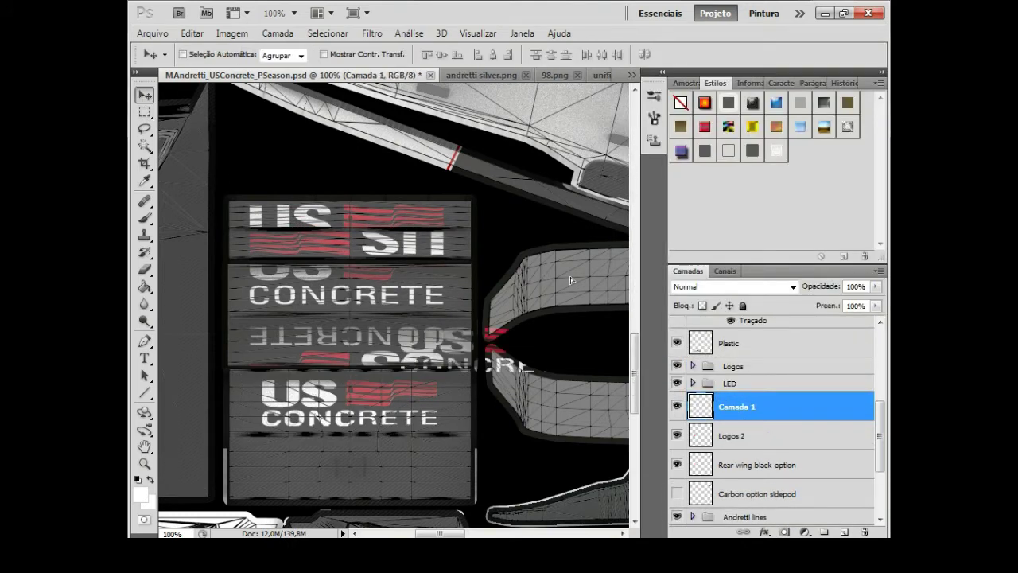
pyautogui.moveTo(571, 277); pyautogui.dragTo(625, 239)
pyautogui.click(192, 33)
pyautogui.click(502, 390)
pyautogui.press('m')
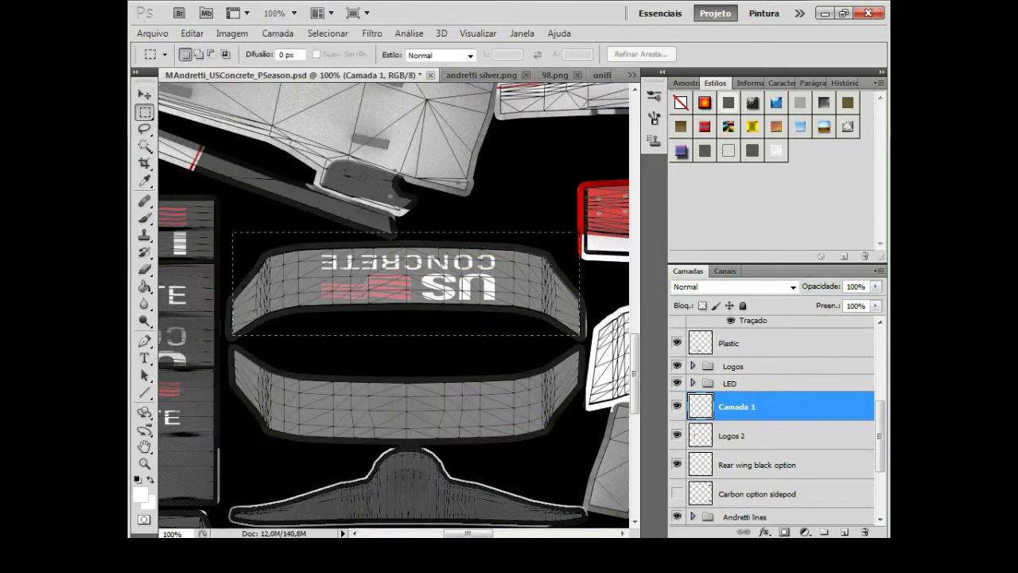
pyautogui.press('v')
pyautogui.press('i')
pyautogui.hotkey('ctrl', 'd')
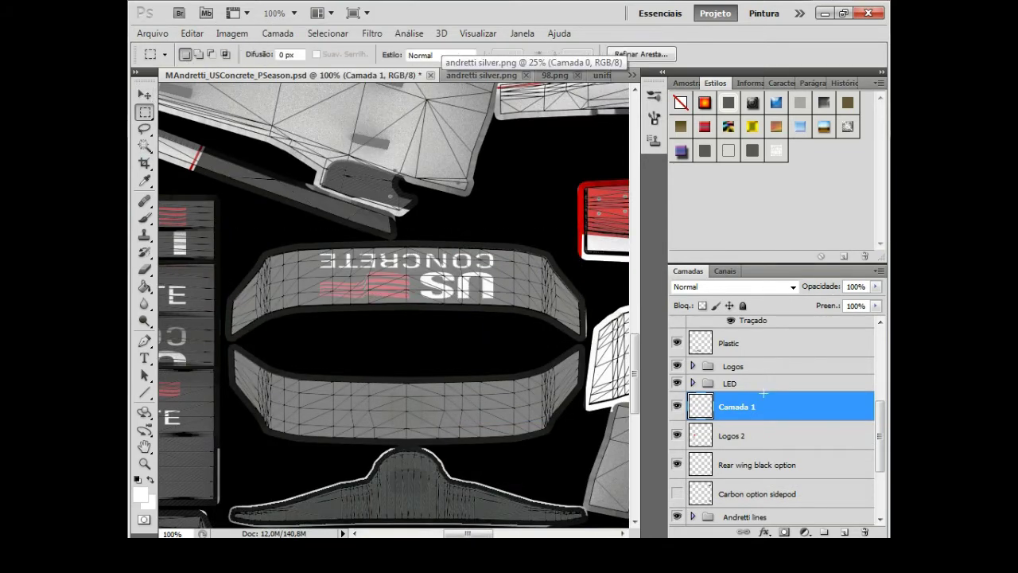
pyautogui.keyDown('ctrl'); pyautogui.click(388, 272); pyautogui.keyUp('ctrl')
# - Start a white text box in the empty dark panel and type the Concrete lettering
pyautogui.press('b')
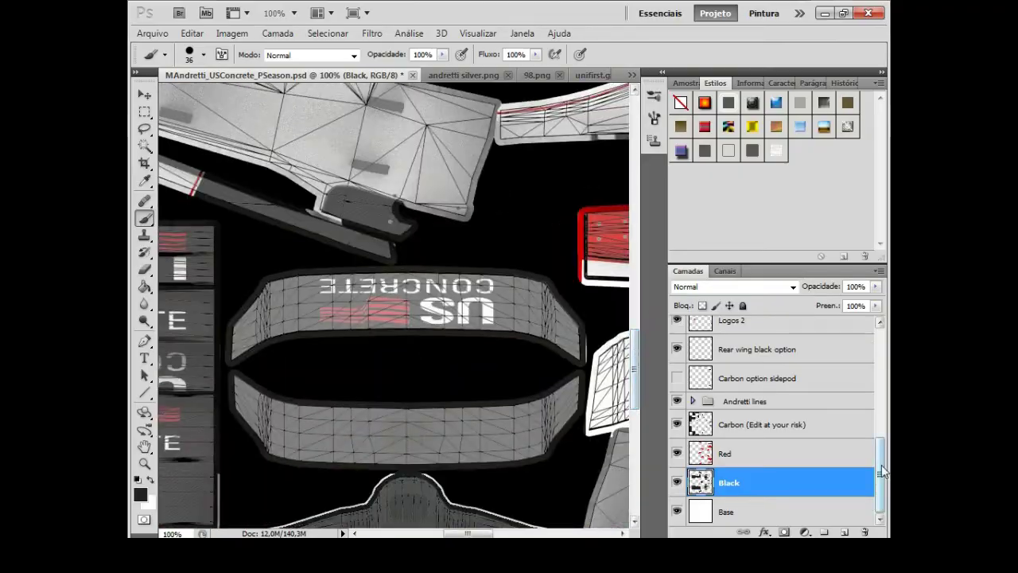
pyautogui.moveTo(634, 374); pyautogui.dragTo(639, 225)
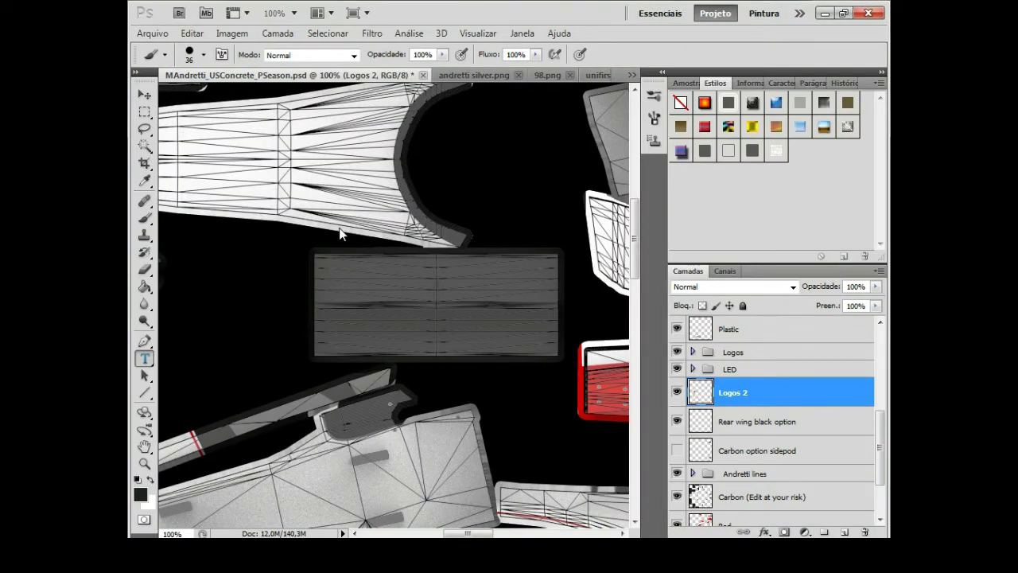
pyautogui.click(343, 284)
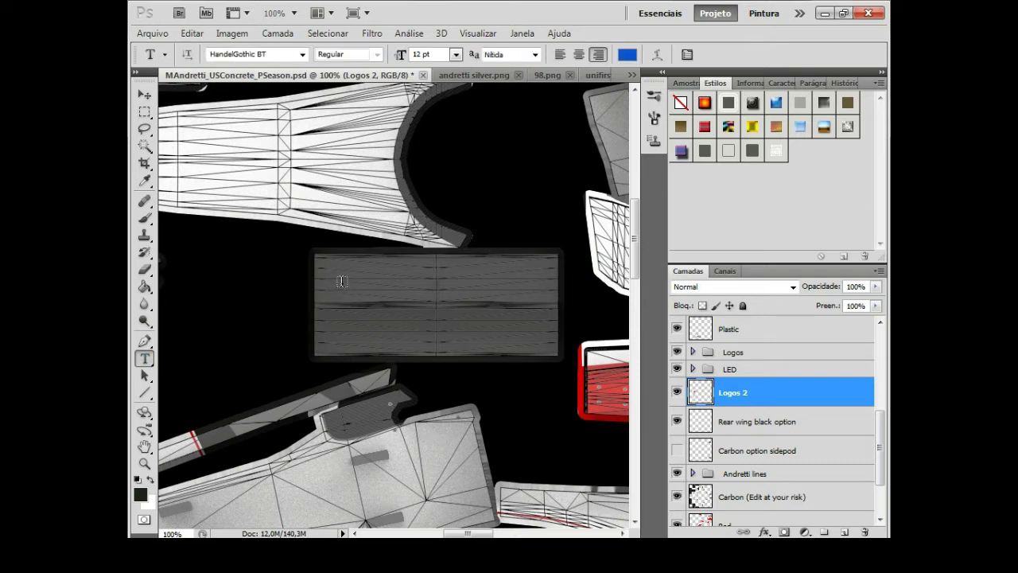
pyautogui.click(630, 54)
pyautogui.press('Return')
pyautogui.write('Concrete')
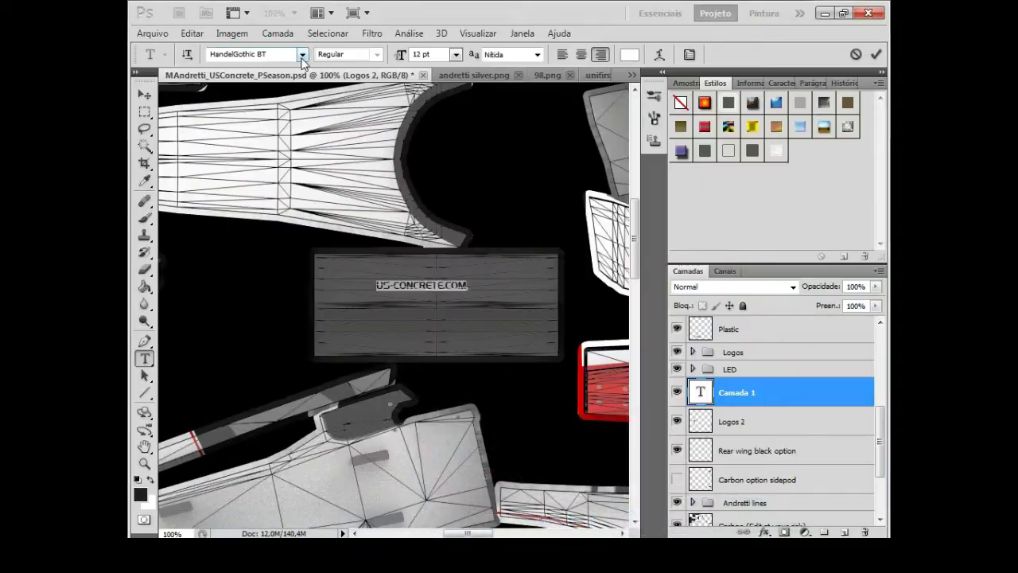
# - Set the US-CONCRETE.COM text to Arial Black at 24 pt and commit it
pyautogui.click(303, 54)
pyautogui.click(342, 137)
pyautogui.click(377, 54)
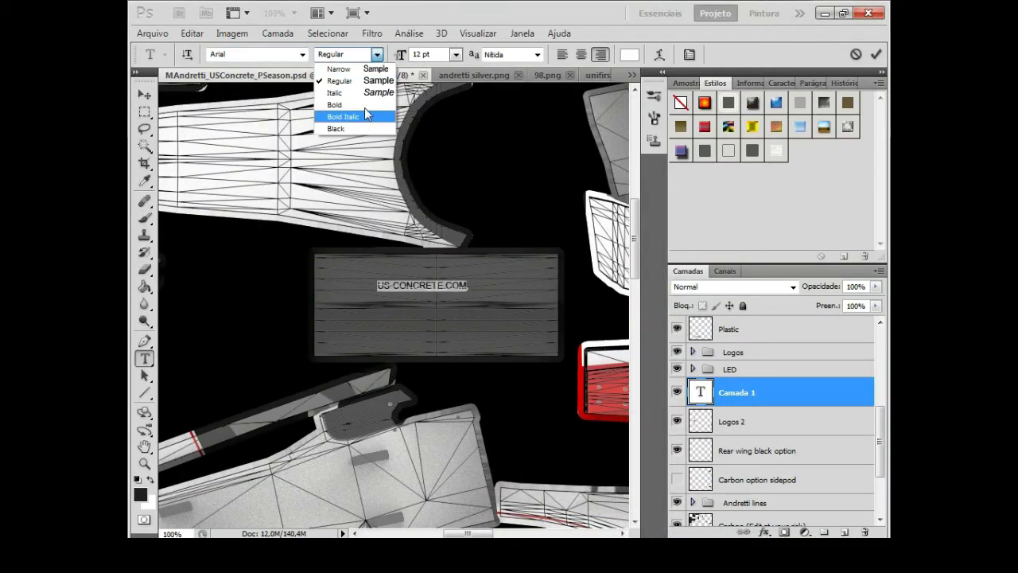
pyautogui.click(377, 54)
pyautogui.click(364, 129)
pyautogui.click(456, 54)
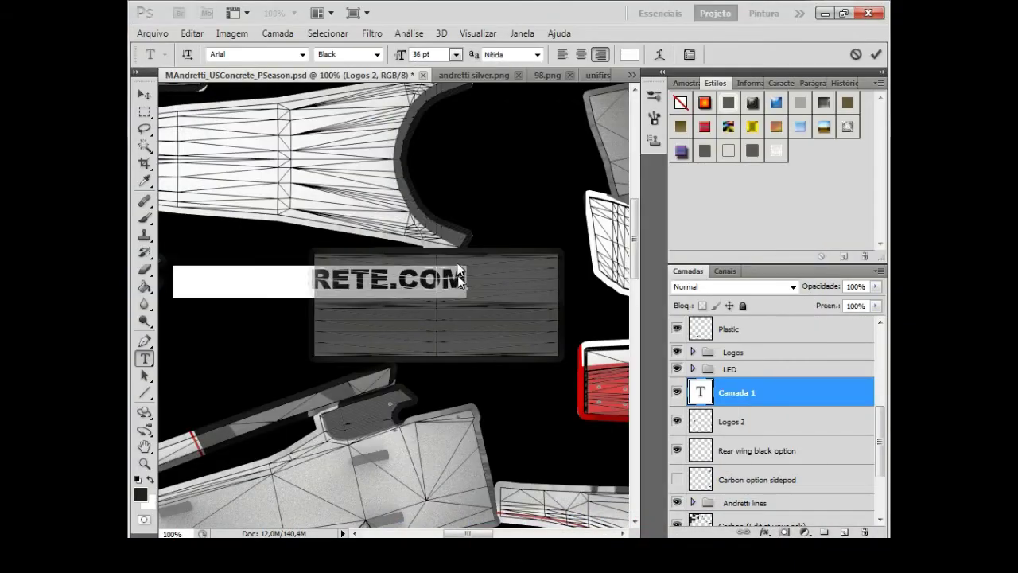
pyautogui.click(456, 55)
pyautogui.click(446, 224)
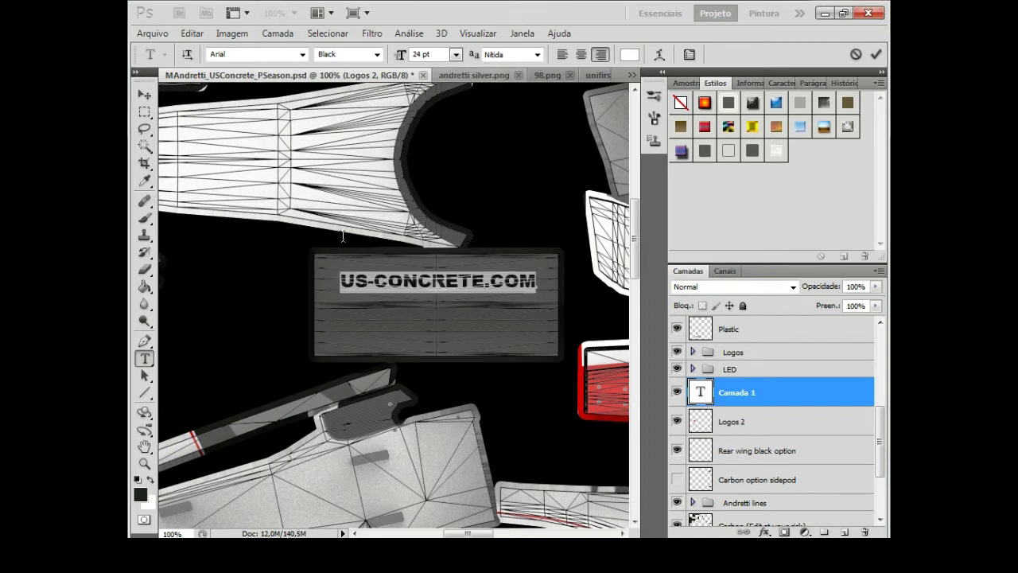
pyautogui.click(538, 322)
# - Rasterize the US-CONCRETE.COM text layer and confirm its placement
pyautogui.rightClick(754, 392)
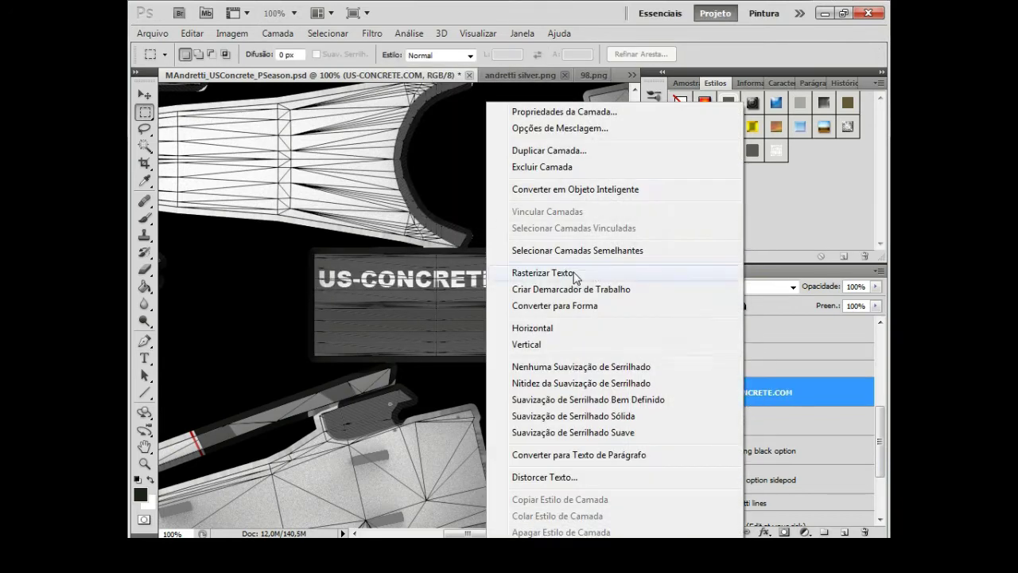
pyautogui.click(557, 272)
pyautogui.hotkey('ctrl', 't')
pyautogui.press('Return')
# - Duplicate the US-CONCRETE.COM lettering with Ctrl+J and flip the copy vertically beneath it
pyautogui.press('m')
pyautogui.moveTo(439, 274)
pyautogui.mouseDown()
pyautogui.moveTo(449, 270)
pyautogui.moveTo(461, 322)
pyautogui.mouseUp()
pyautogui.click(146, 95)
pyautogui.hotkey('ctrl', 'j')
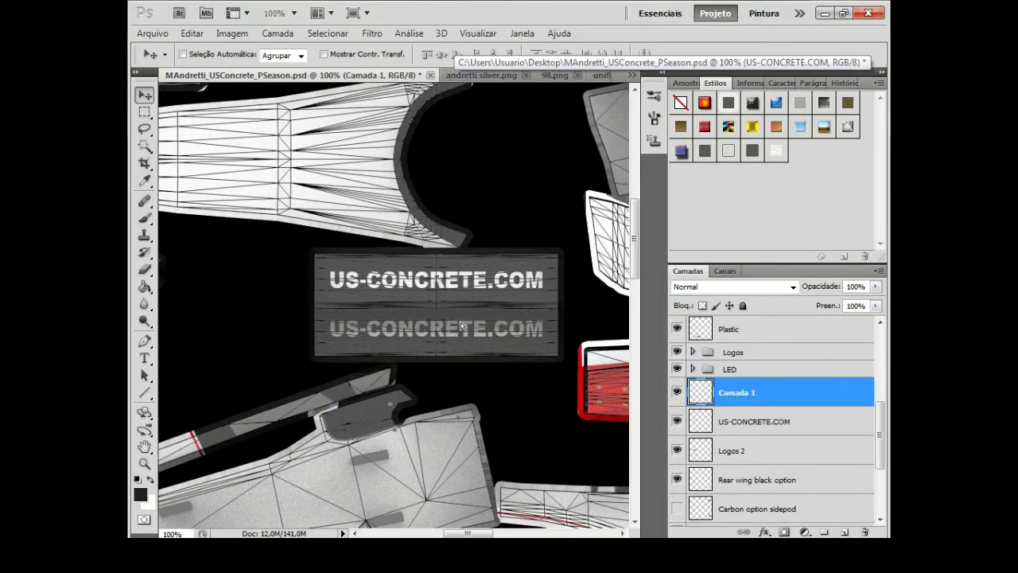
pyautogui.click(192, 33)
pyautogui.press('Escape')
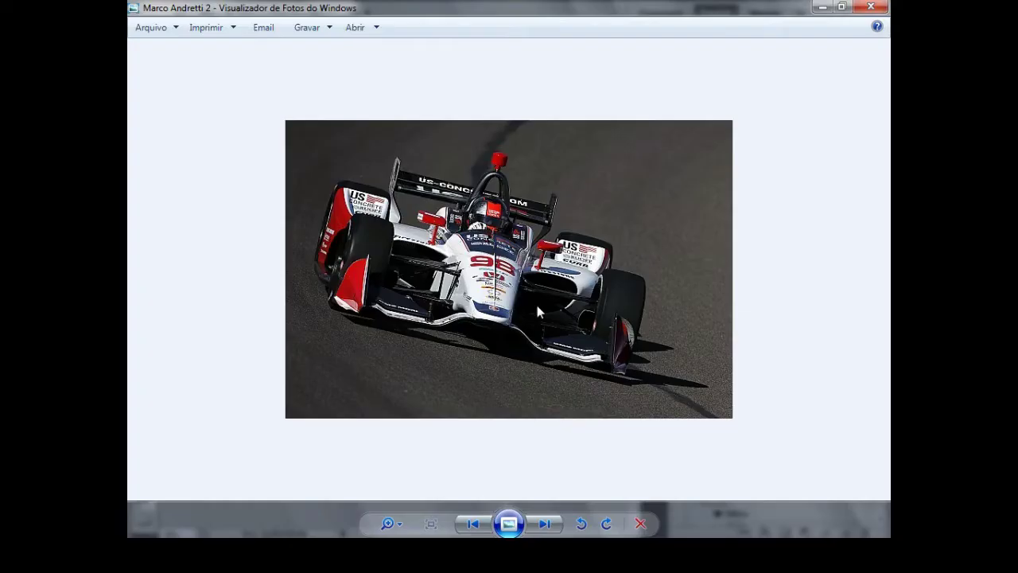
# - Paste the red 98 and scale it into the upper corner of the white panel
pyautogui.press('Right')
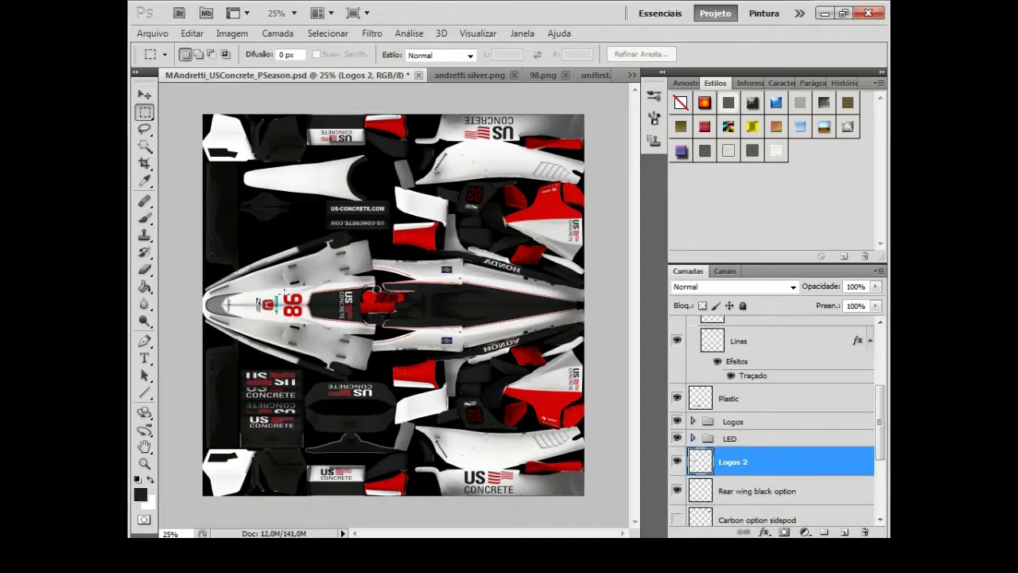
pyautogui.press('v')
pyautogui.hotkey('ctrl', 'v')
pyautogui.hotkey('ctrl', '1')
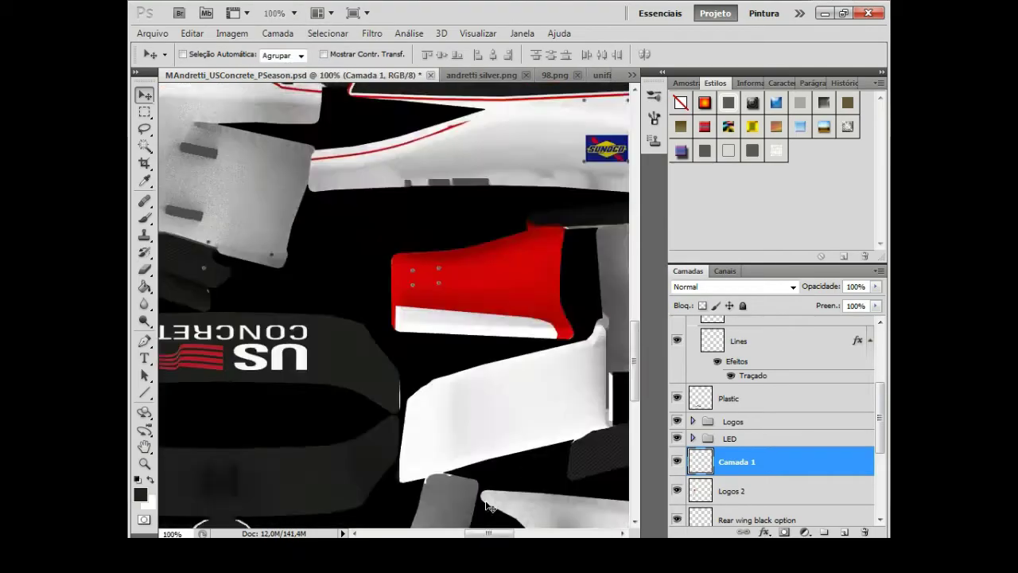
pyautogui.scroll(-5, 465, 533)
pyautogui.click(482, 476)
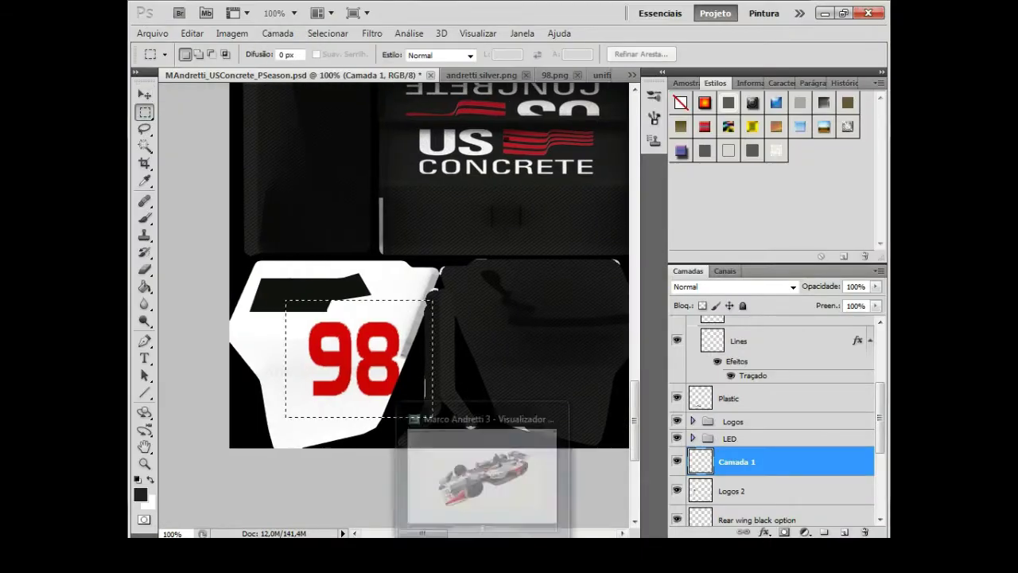
pyautogui.moveTo(426, 322); pyautogui.dragTo(428, 336)
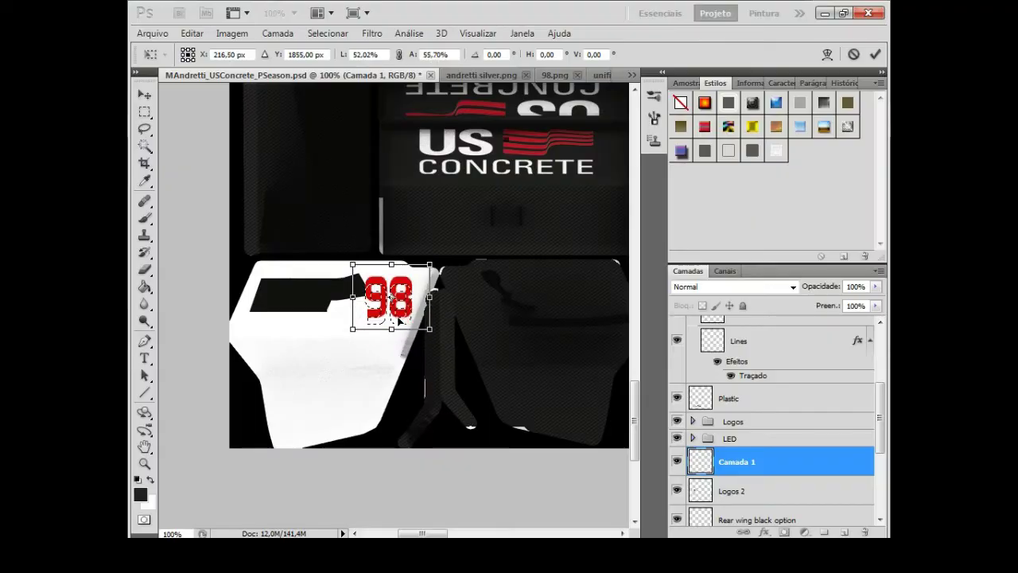
pyautogui.press('Return')
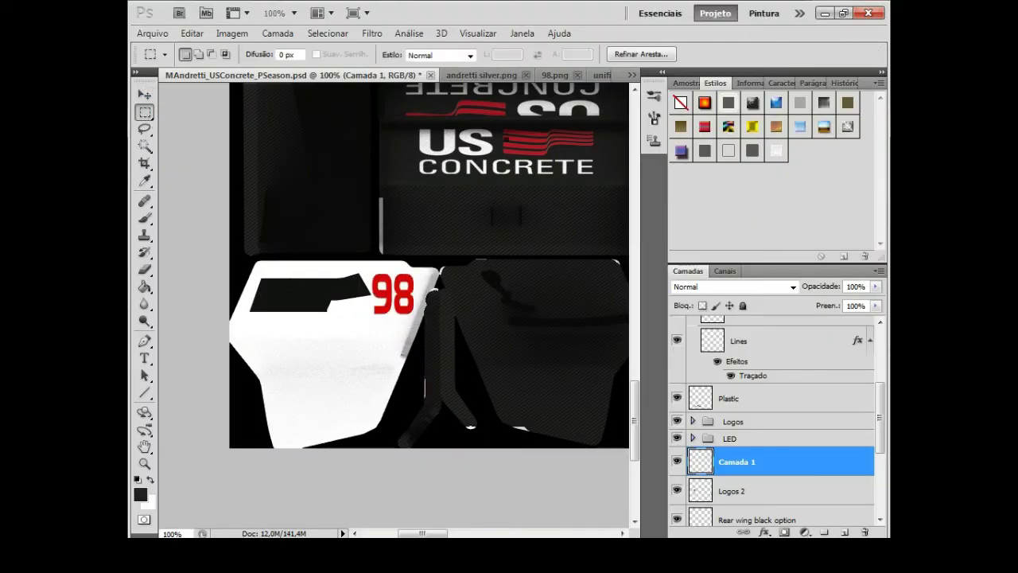
# - Show the Wireframe overlay layer and duplicate the 98 layer as Camada 1 cópia
pyautogui.scroll(3, 776, 398)
pyautogui.click(677, 372)
pyautogui.press('v')
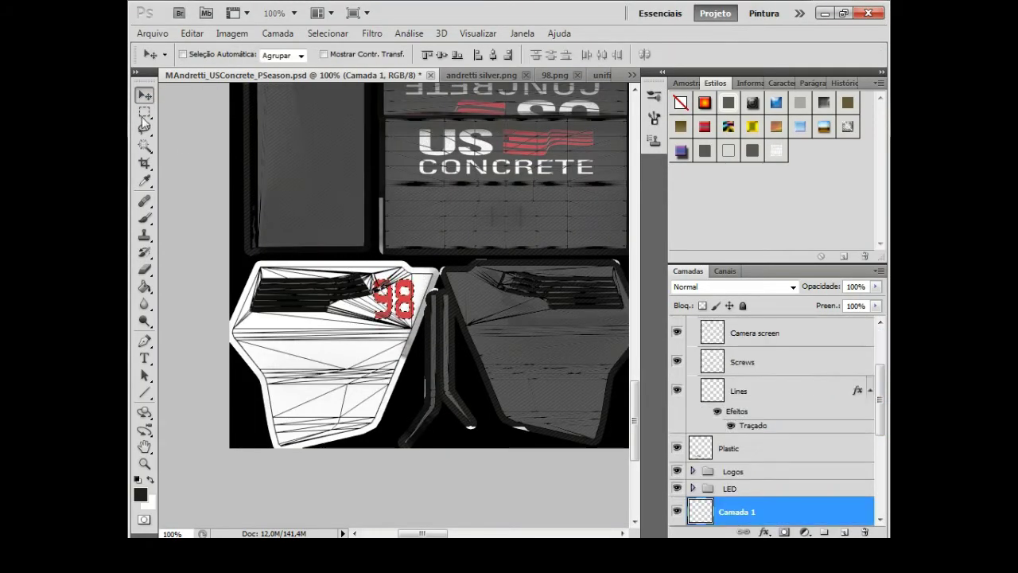
pyautogui.hotkey('ctrl', 'j')
# - Select the canvas and zoom to inspect the US Concrete panel logo at full size
pyautogui.hotkey('alt', 'a')
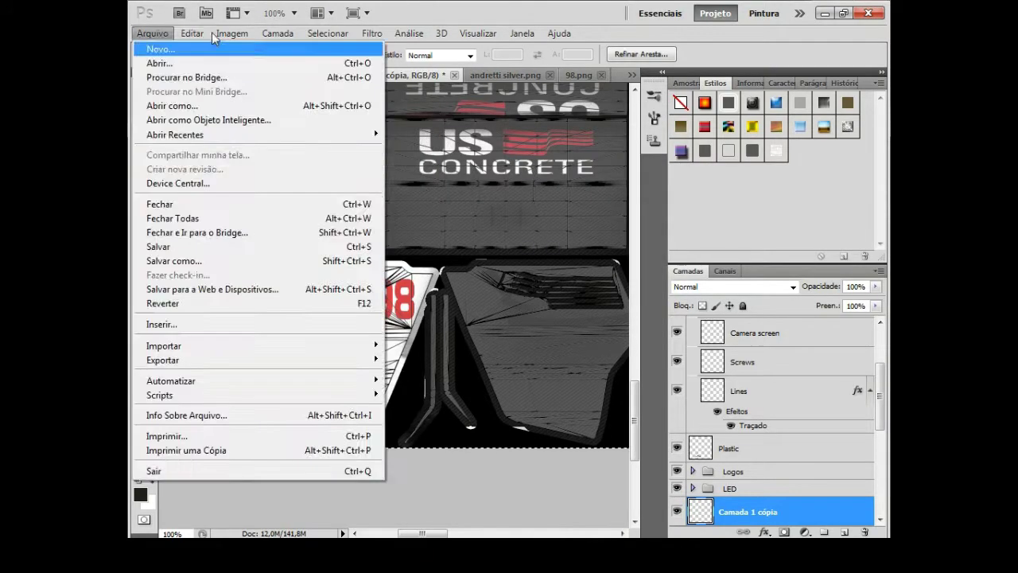
pyautogui.press('Escape')
pyautogui.hotkey('ctrl', 'a')
pyautogui.moveTo(635, 422); pyautogui.dragTo(634, 171)
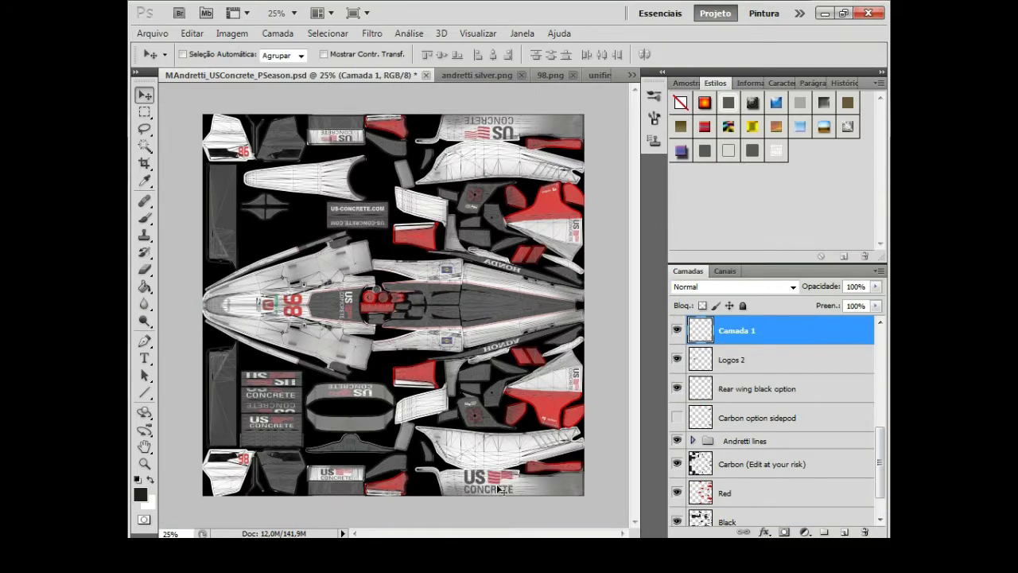
pyautogui.click(294, 13)
pyautogui.click(294, 65)
pyautogui.press('m')
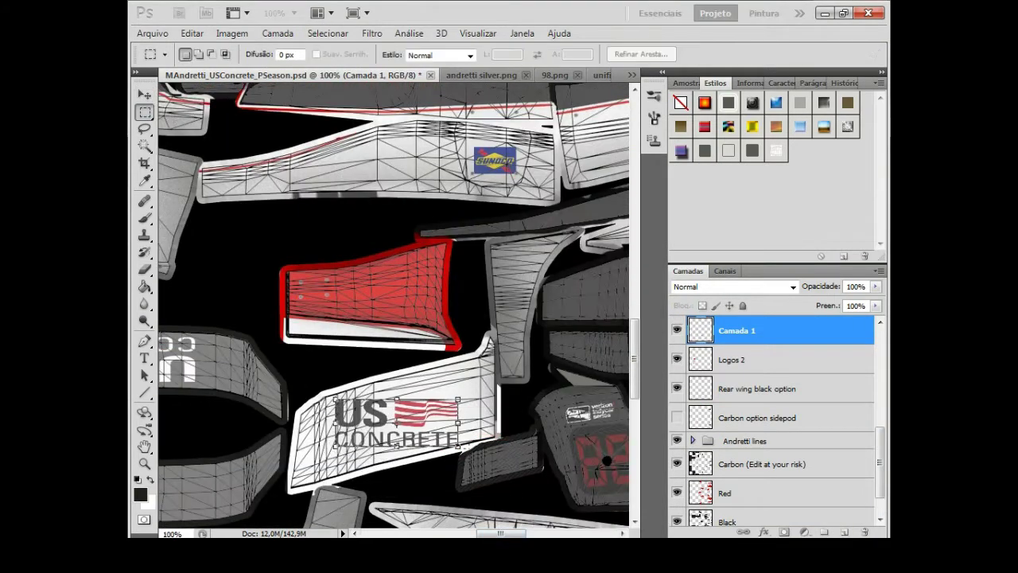
pyautogui.press('m')
pyautogui.click(294, 13)
pyautogui.click(290, 31)
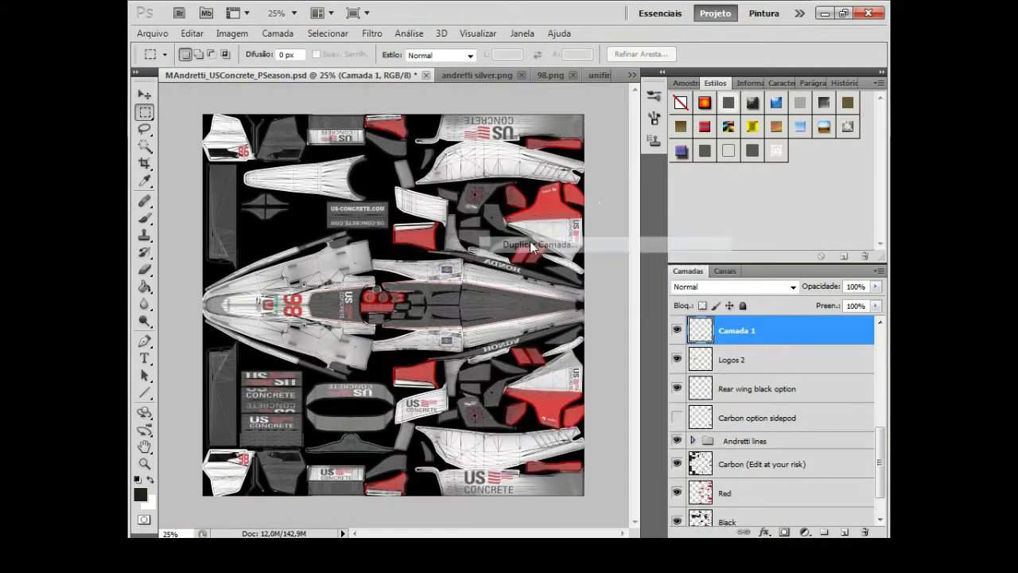
# - Duplicate the logo layer and flip the copy onto the opposite side panel
pyautogui.hotkey('ctrl', 'j')
pyautogui.hotkey('ctrl', 'a')
pyautogui.click(192, 33)
pyautogui.click(496, 477)
pyautogui.hotkey('ctrl', 'd')
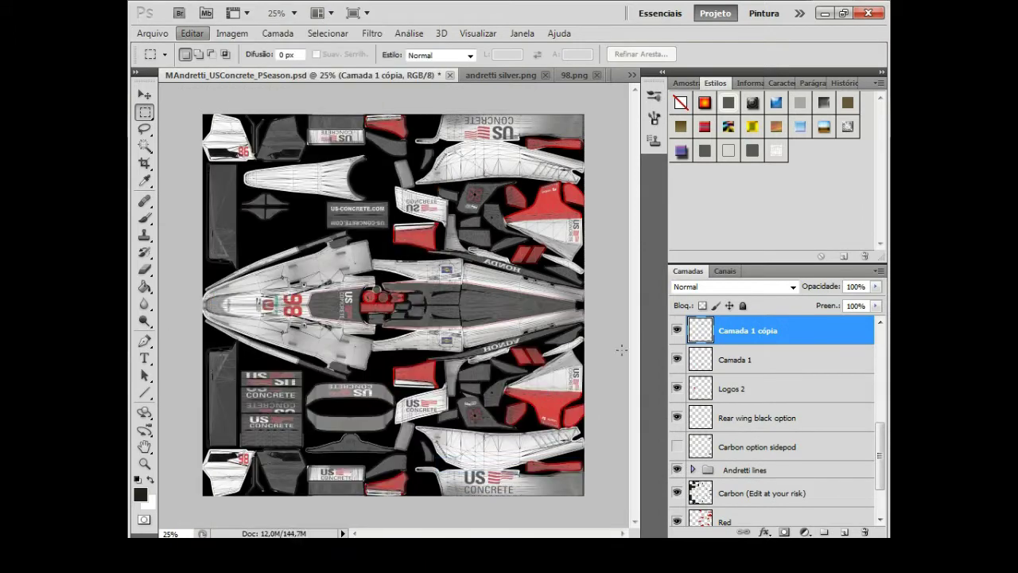
pyautogui.rightClick(518, 183)
pyautogui.press('Escape')
# - Adjust the mirrored logo's rotation angle with Free Transform and merge it down
pyautogui.hotkey('alt', '[')
pyautogui.hotkey('ctrl', 't')
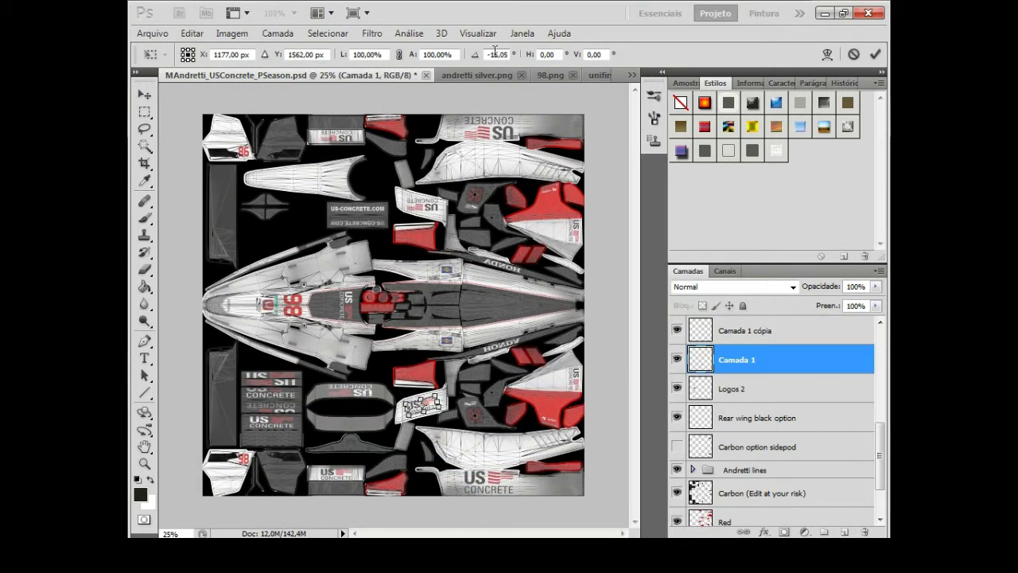
pyautogui.click(141, 126)
pyautogui.click(432, 218)
pyautogui.hotkey('alt', ']')
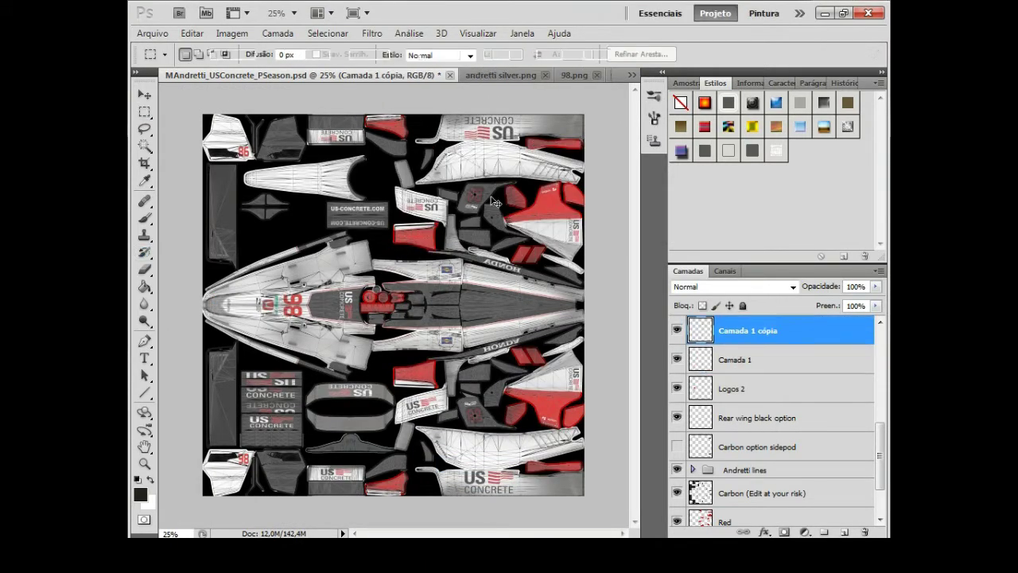
pyautogui.hotkey('ctrl', 't')
pyautogui.doubleClick(502, 54)
pyautogui.rightClick(494, 182)
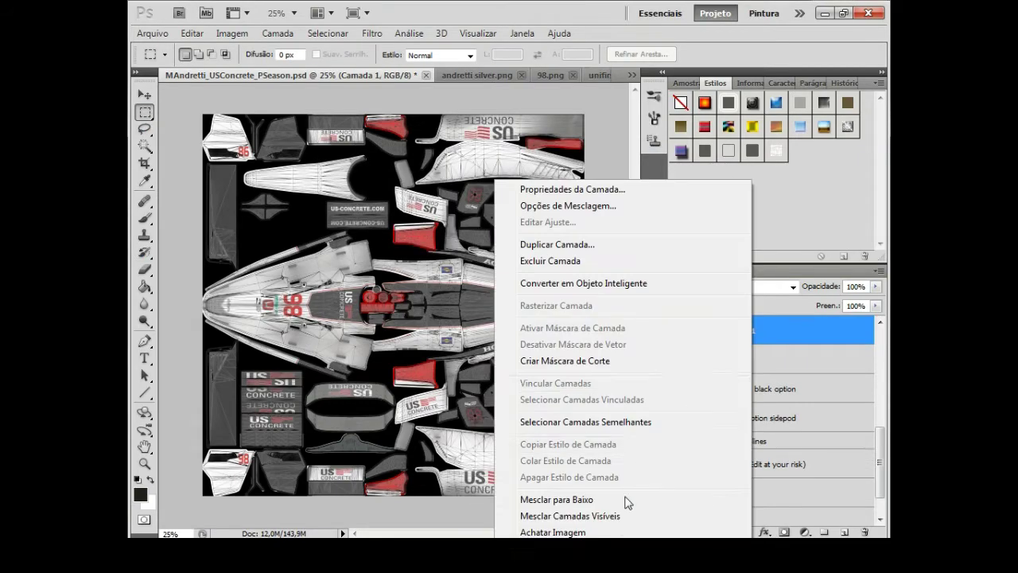
pyautogui.click(676, 376)
pyautogui.click(152, 33)
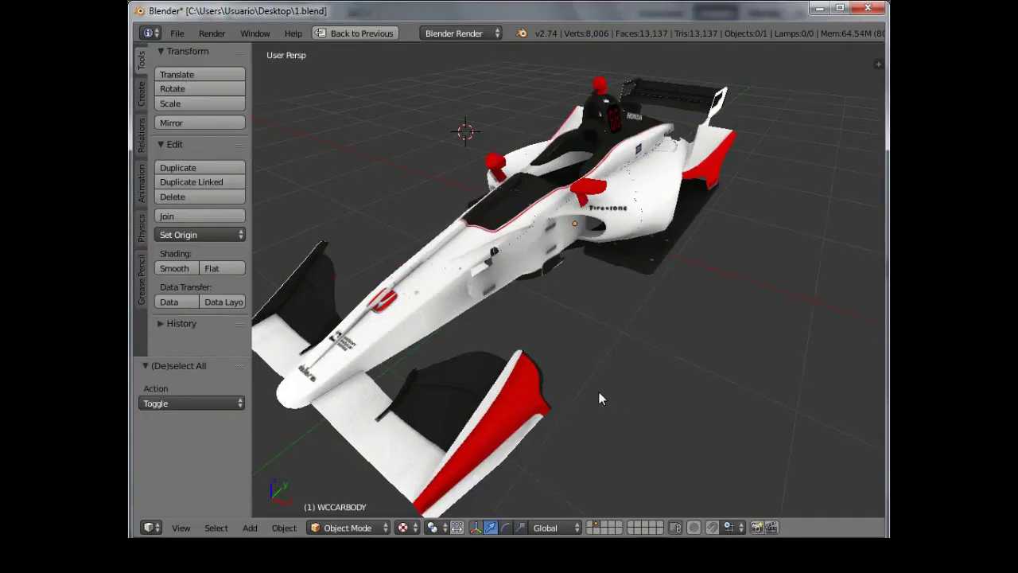
# - Reload the texture in Blender's Image Editor, maximise the 3D view, and Alt+Tab back
pyautogui.click(575, 305)
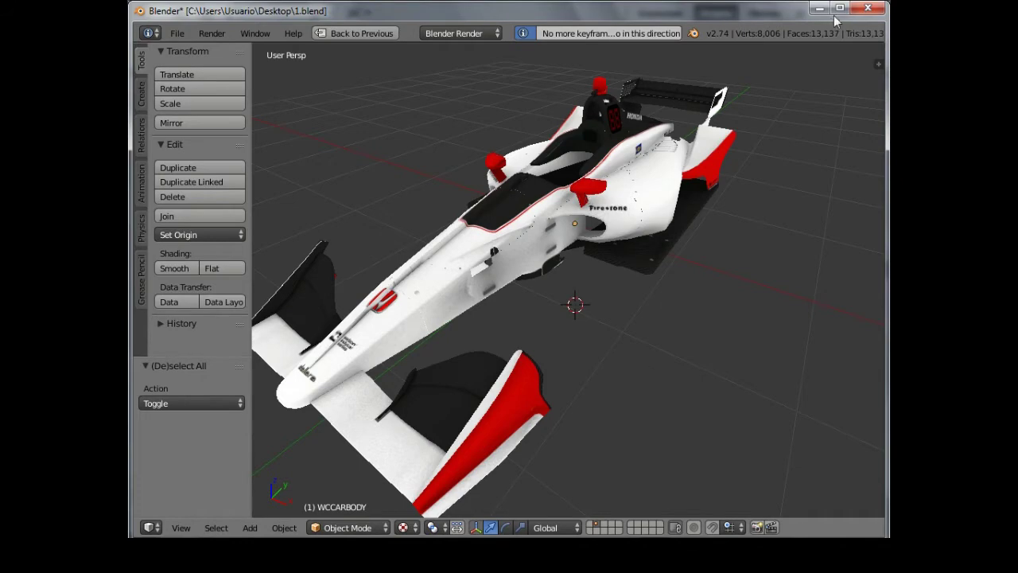
pyautogui.click(563, 480)
pyautogui.press('Return')
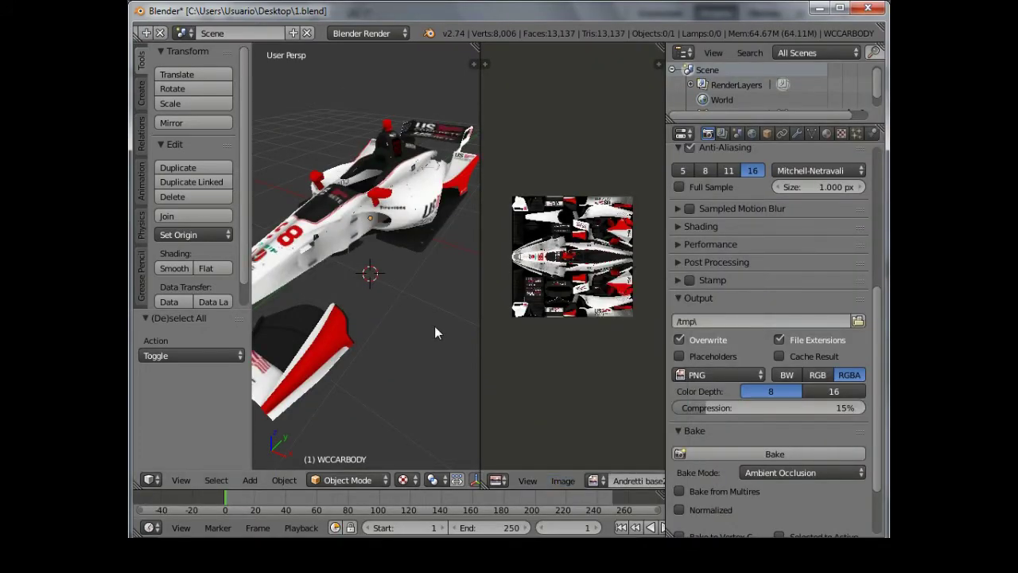
pyautogui.hotkey('ctrl', 'Up')
pyautogui.hotkey('alt', 'Tab')
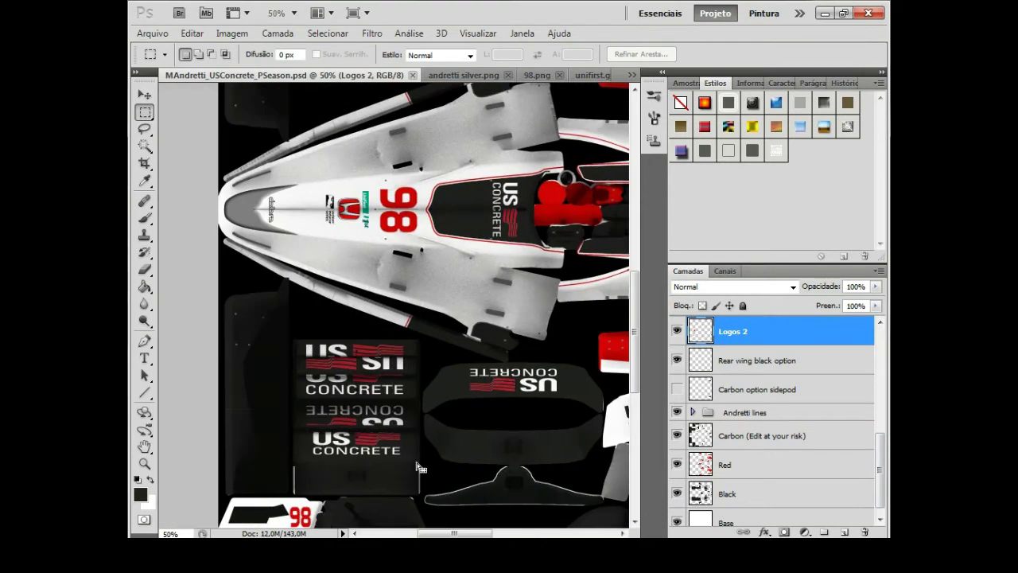
# - Paste the US Concrete logos in place and merge them into Logos 2
pyautogui.click(192, 32)
pyautogui.click(477, 154)
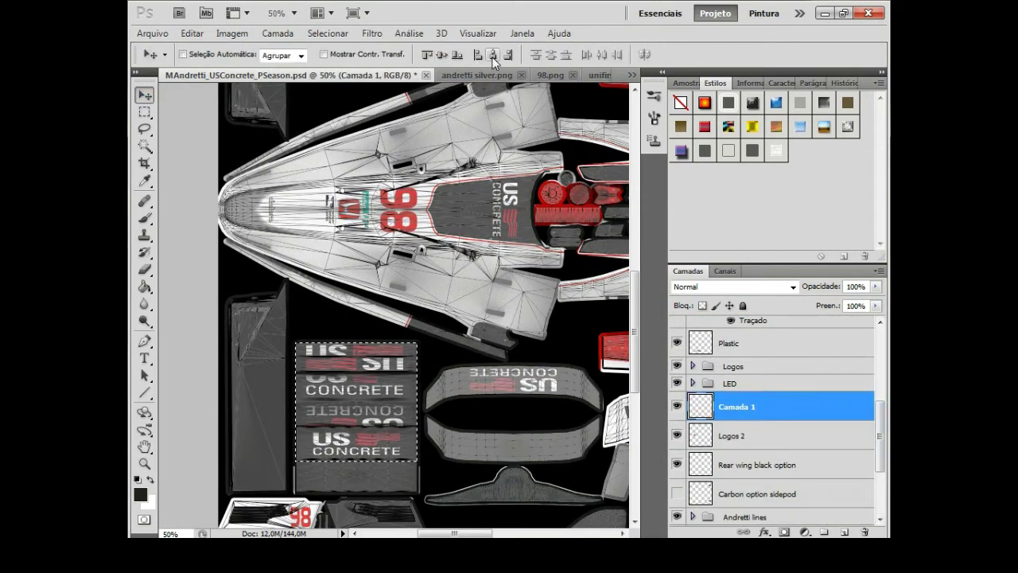
pyautogui.press('m')
pyautogui.rightClick(748, 406)
pyautogui.click(716, 367)
pyautogui.moveTo(456, 533); pyautogui.dragTo(504, 531)
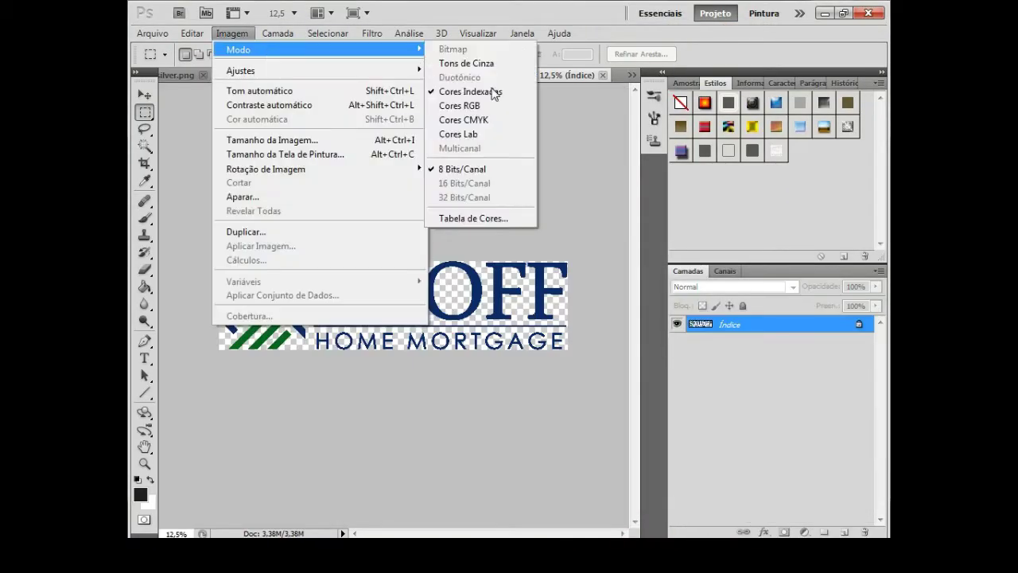
# - Resize the Ruoff Mortgage logo to width 30 and rotate it 90°
pyautogui.click(461, 104)
pyautogui.click(232, 32)
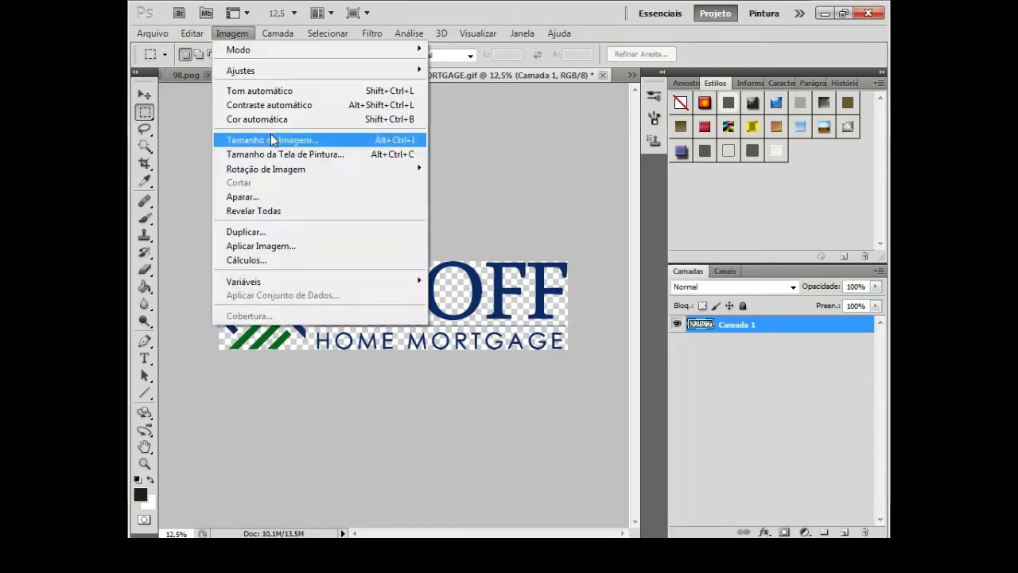
pyautogui.click(270, 134)
pyautogui.write('30')
pyautogui.press('Return')
pyautogui.click(232, 32)
pyautogui.click(462, 183)
pyautogui.click(293, 13)
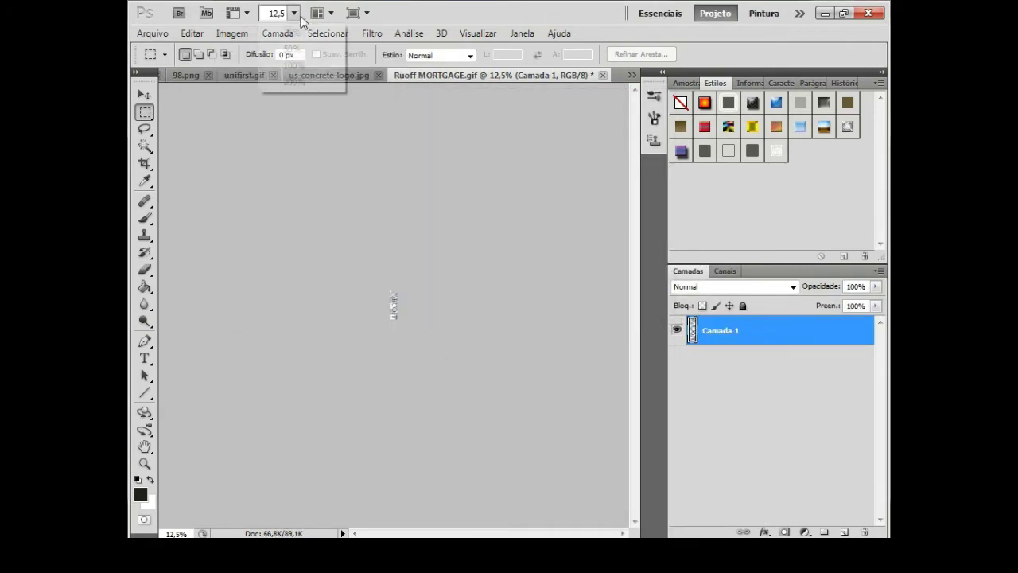
pyautogui.click(292, 62)
# - Paste the Ruoff logo into the texture and scale it beside US Concrete on the sidepod
pyautogui.hotkey('ctrl', 'Tab')
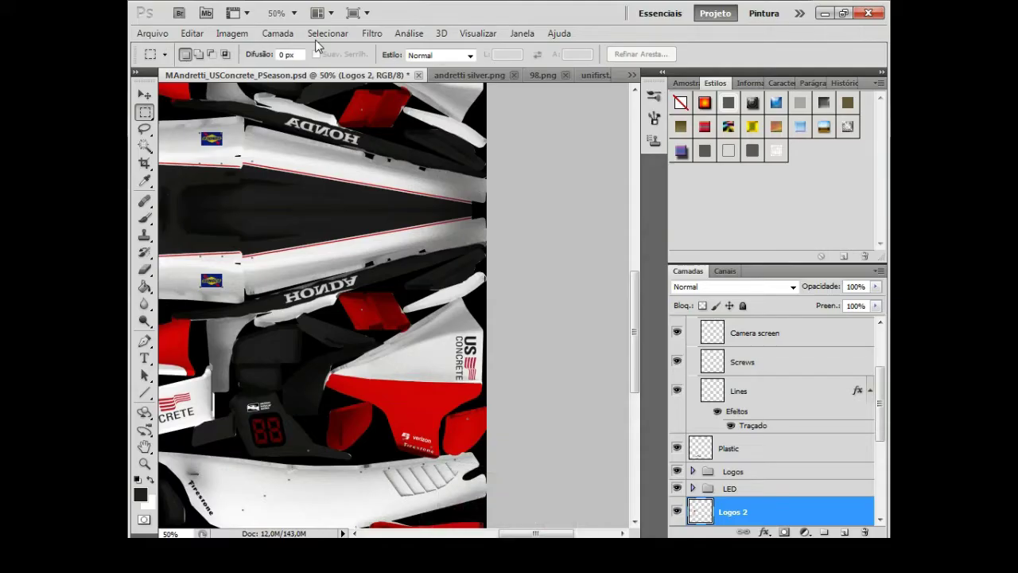
pyautogui.hotkey('ctrl', 'v')
pyautogui.hotkey('ctrl', 't')
pyautogui.moveTo(533, 453); pyautogui.dragTo(503, 394)
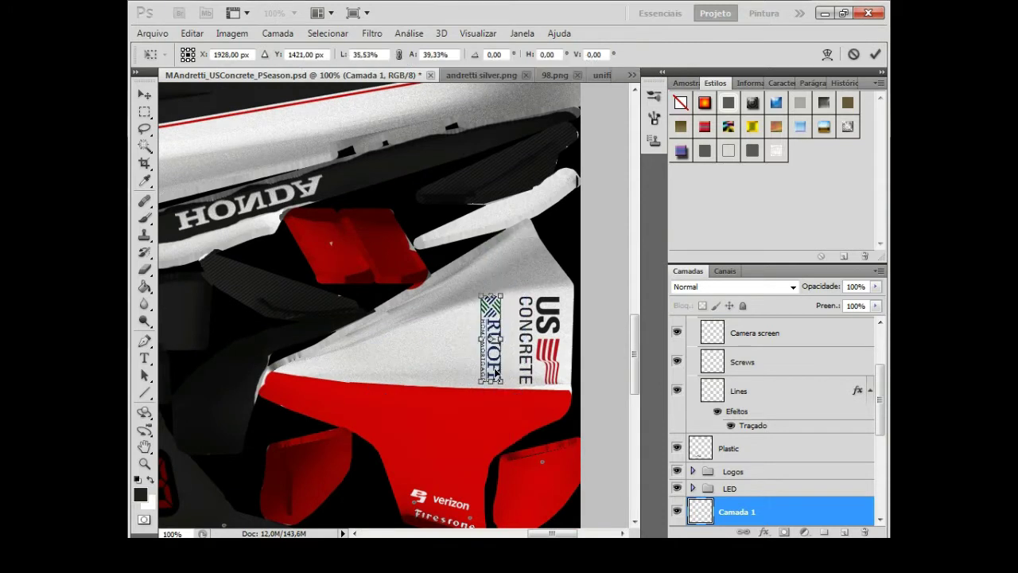
pyautogui.press('Return')
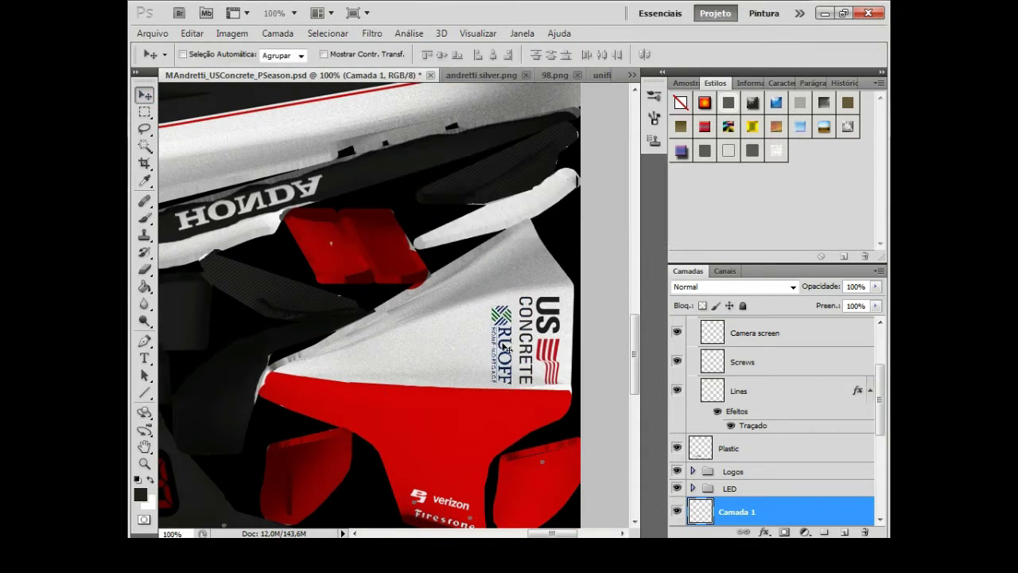
# - Mirror a copy of the Ruoff logo onto the opposite sidepod and merge it down
pyautogui.press('m')
pyautogui.moveTo(484, 296); pyautogui.dragTo(517, 388)
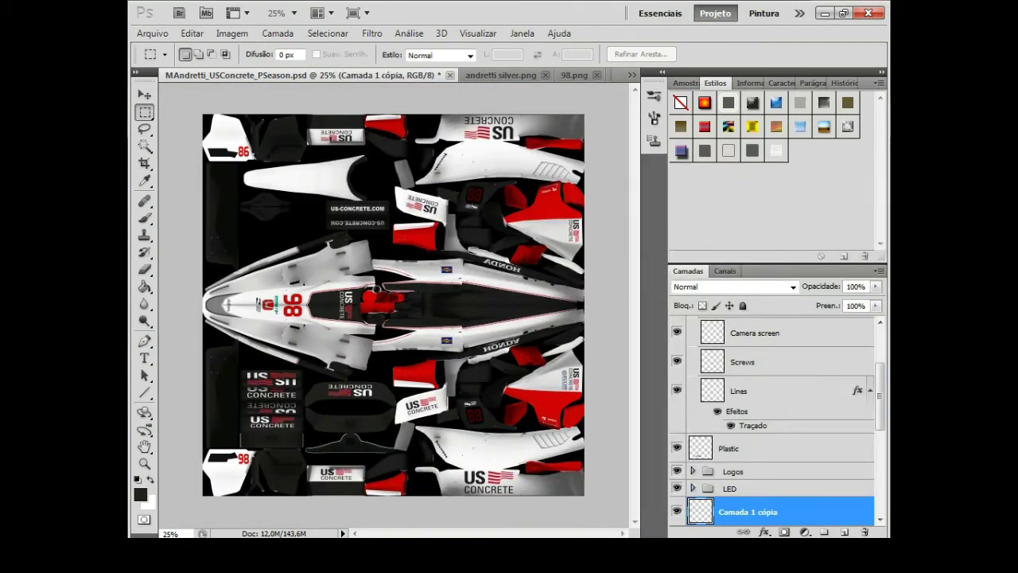
pyautogui.click(191, 33)
pyautogui.click(191, 32)
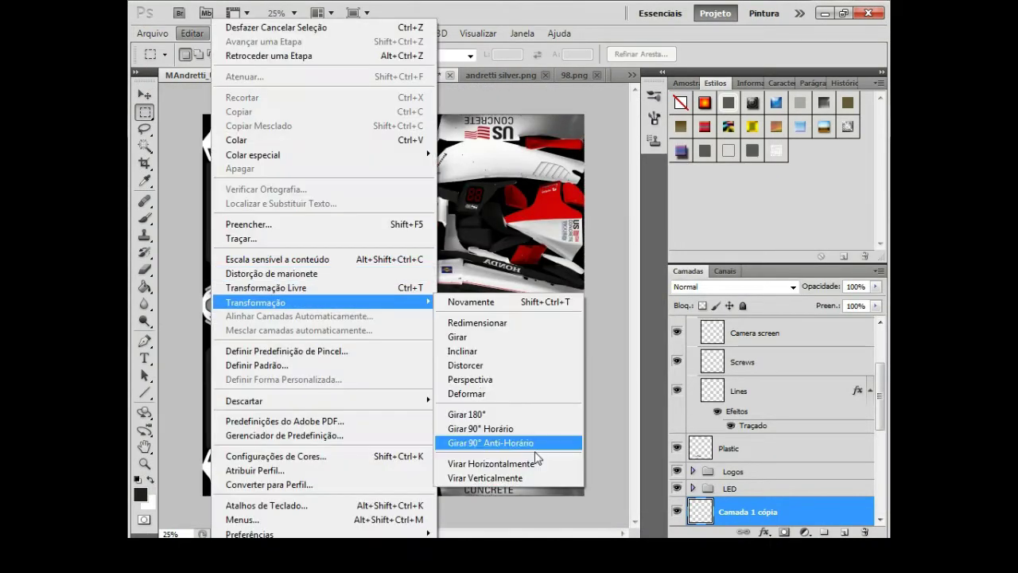
pyautogui.click(511, 441)
pyautogui.rightClick(729, 513)
pyautogui.click(700, 529)
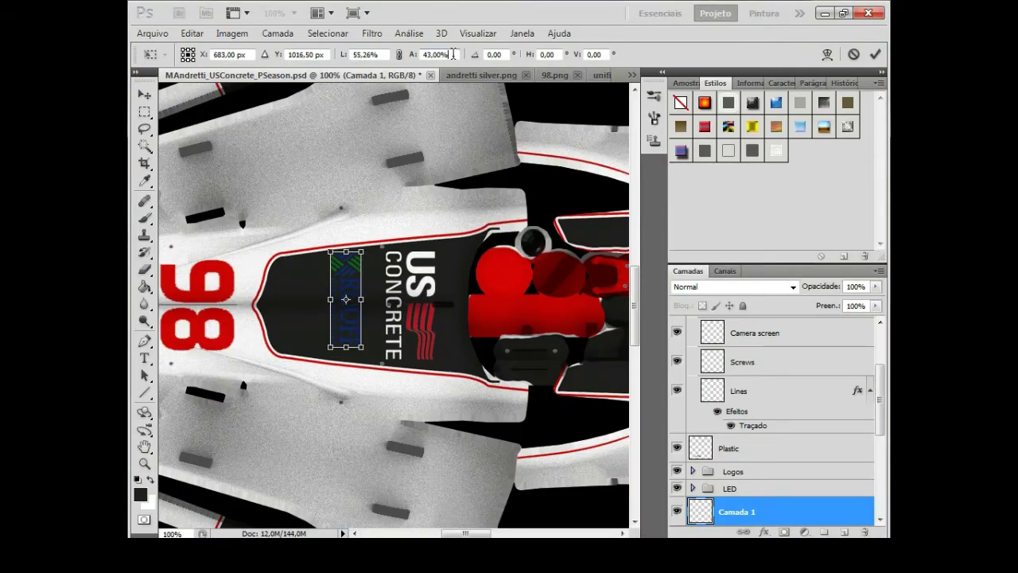
# - Turn the Ruoff logo on the nose white with a Hue/Saturation adjustment
pyautogui.click(145, 113)
pyautogui.click(233, 34)
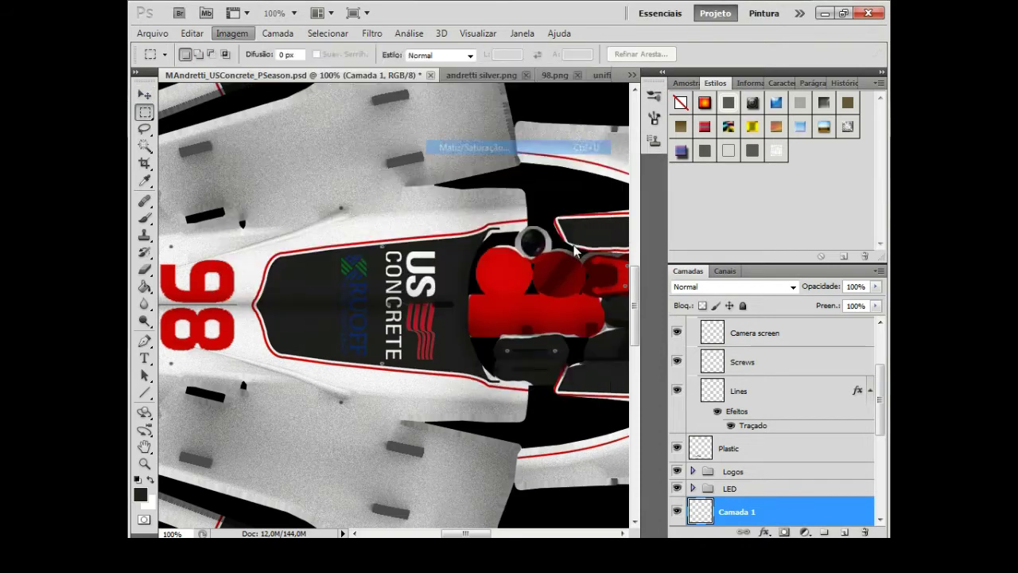
pyautogui.press('Return')
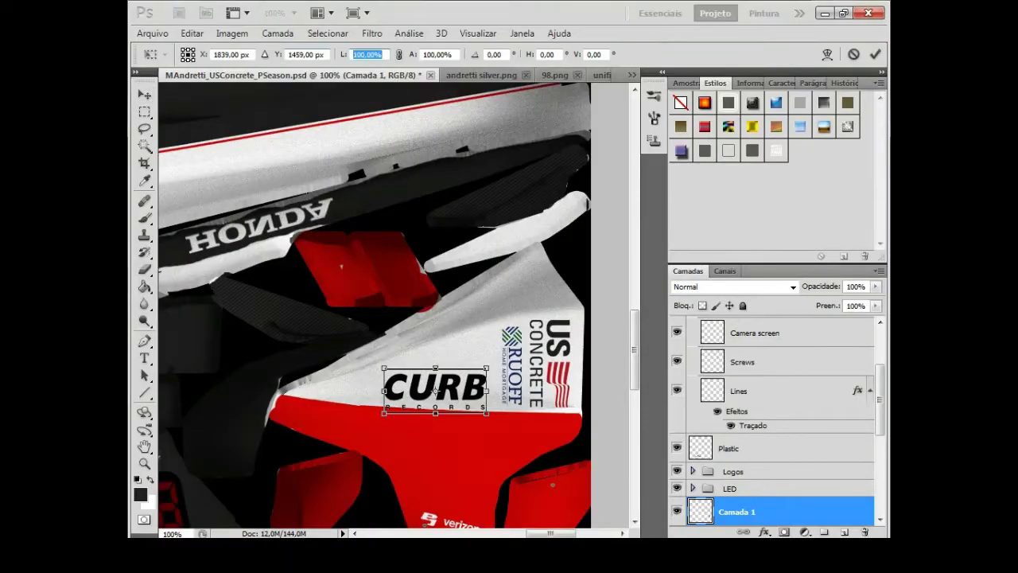
# - Rotate the CURB logo 90° clockwise, scale it to 70%, and move it beside Ruoff
pyautogui.click(192, 32)
pyautogui.click(512, 415)
pyautogui.write('70')
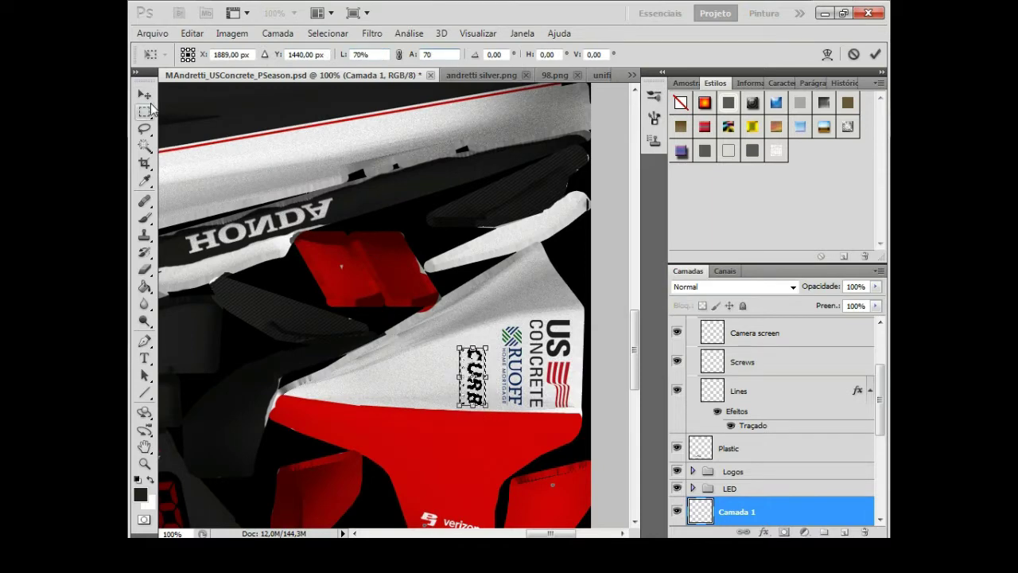
pyautogui.click(144, 95)
pyautogui.click(432, 218)
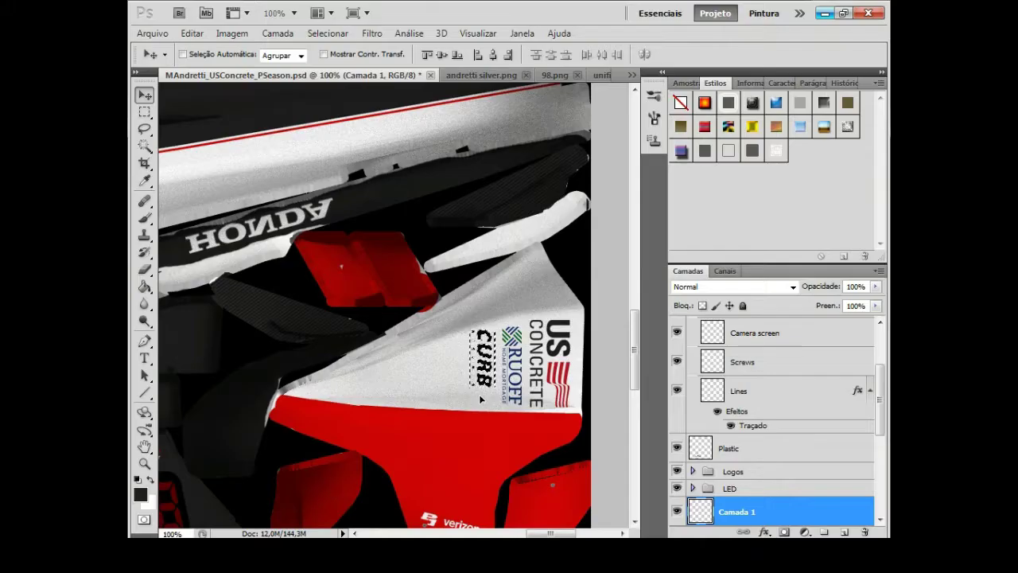
pyautogui.moveTo(482, 358); pyautogui.dragTo(479, 359)
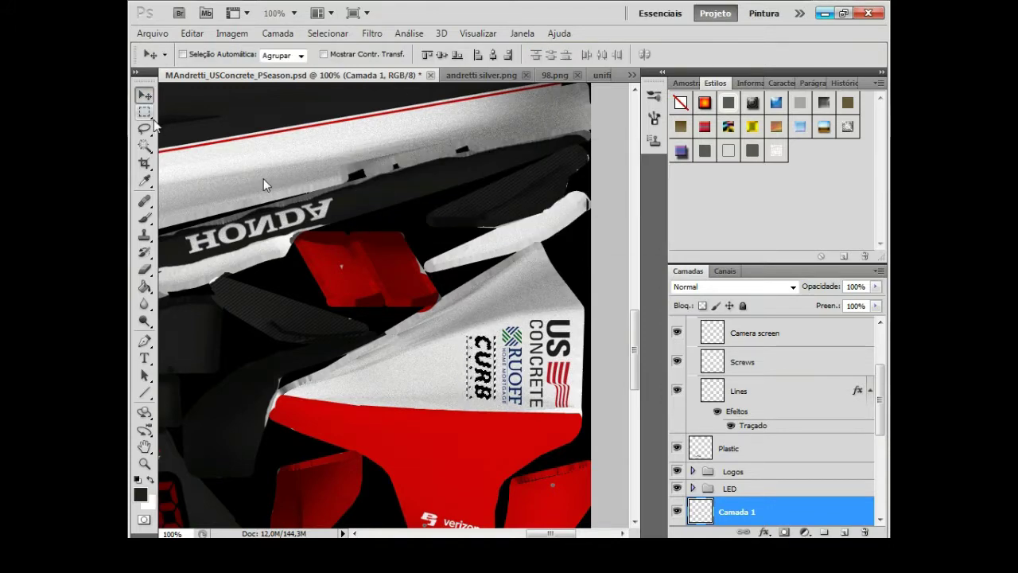
pyautogui.hotkey('ctrl', '-')
pyautogui.hotkey('ctrl', '-')
pyautogui.hotkey('ctrl', '-')
# - Duplicate the CURB logo, flip it horizontally onto the opposite sidepod, and merge down
pyautogui.rightClick(737, 512)
pyautogui.click(704, 234)
pyautogui.press('Return')
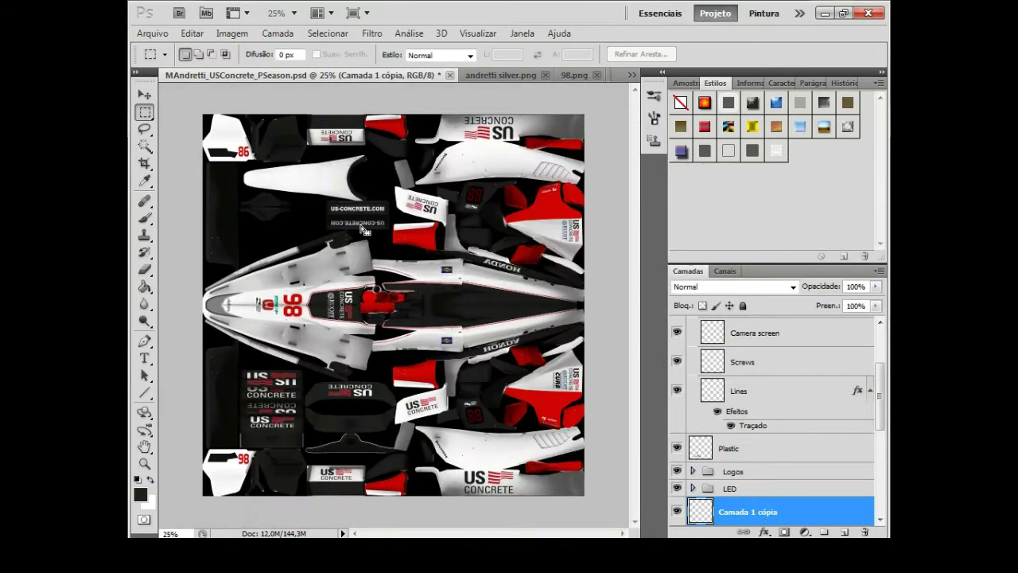
pyautogui.hotkey('ctrl', 'a')
pyautogui.click(191, 33)
pyautogui.click(498, 465)
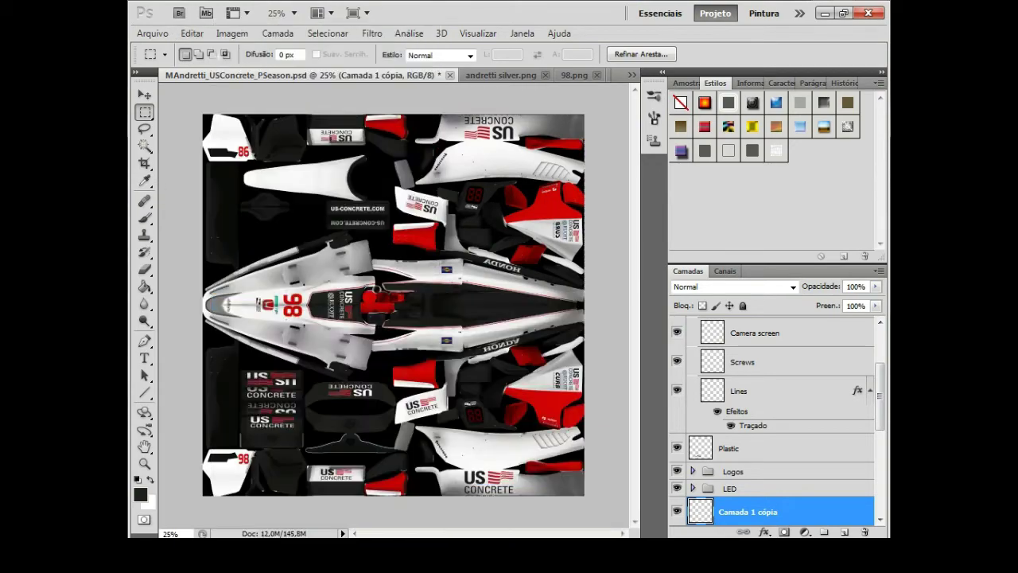
pyautogui.rightClick(748, 511)
pyautogui.click(716, 465)
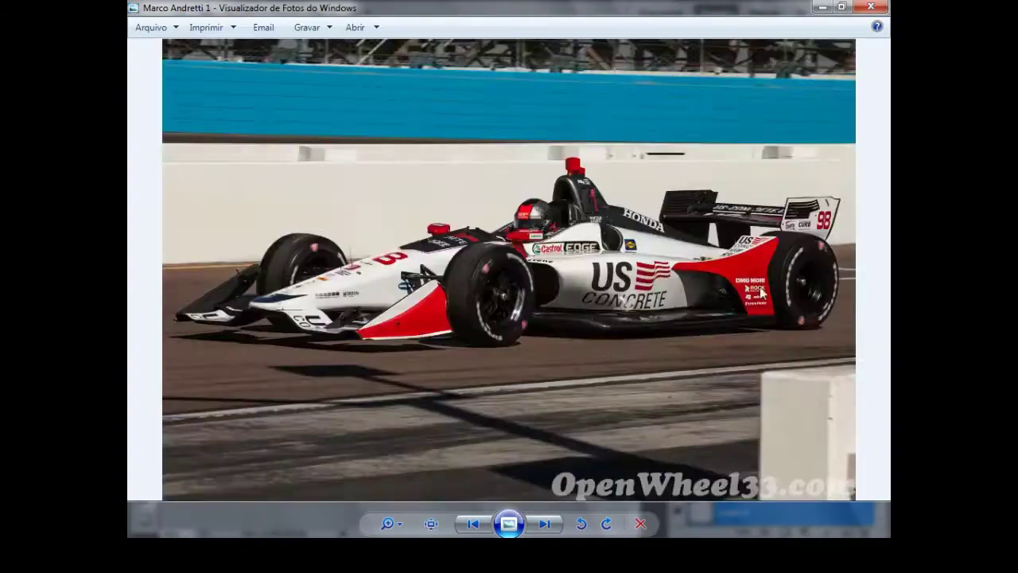
# - At 100% zoom, set the size and position of the CURB logo near the 98
pyautogui.press('v')
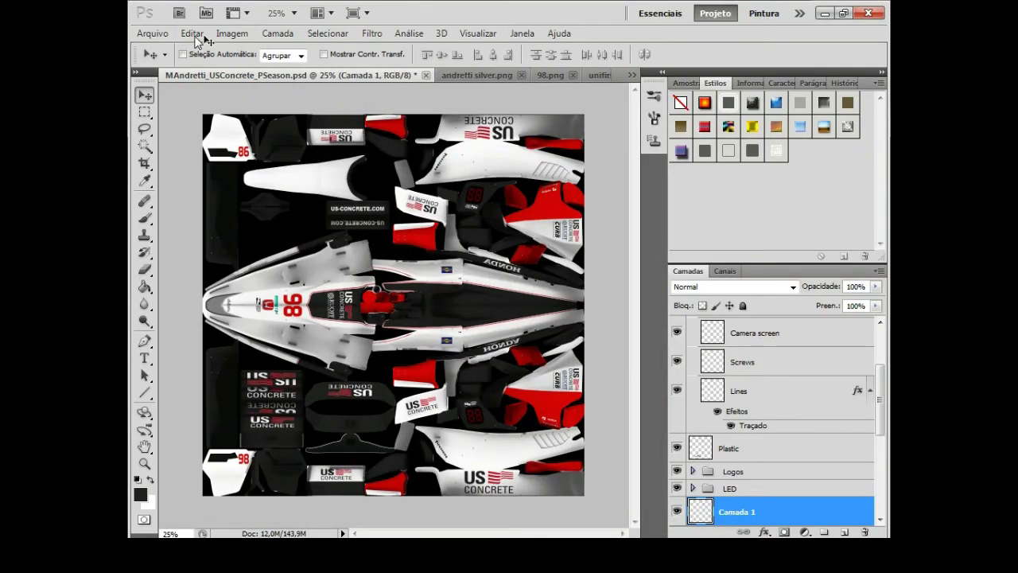
pyautogui.click(192, 33)
pyautogui.click(286, 13)
pyautogui.click(282, 64)
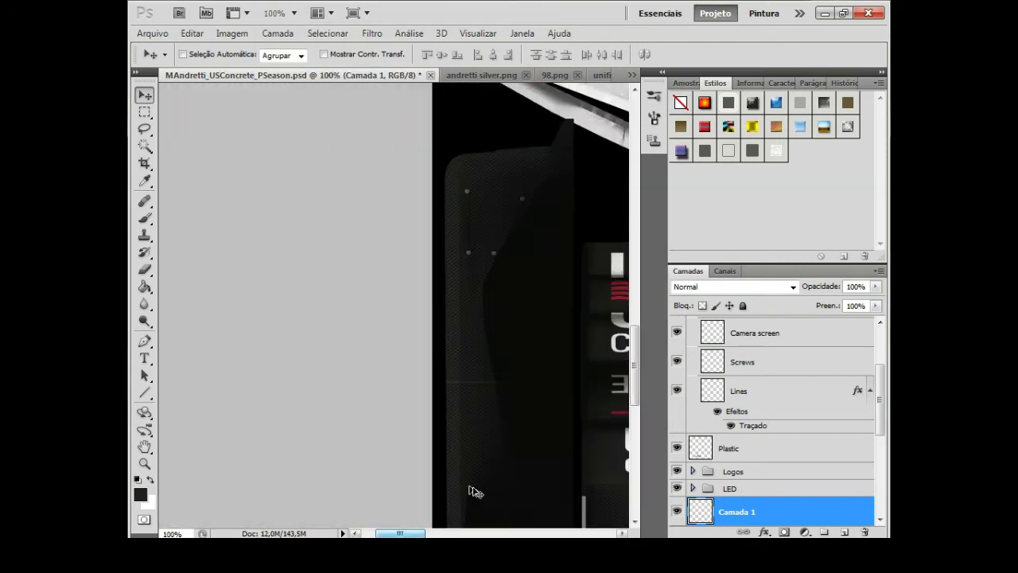
pyautogui.hotkey('ctrl', 't')
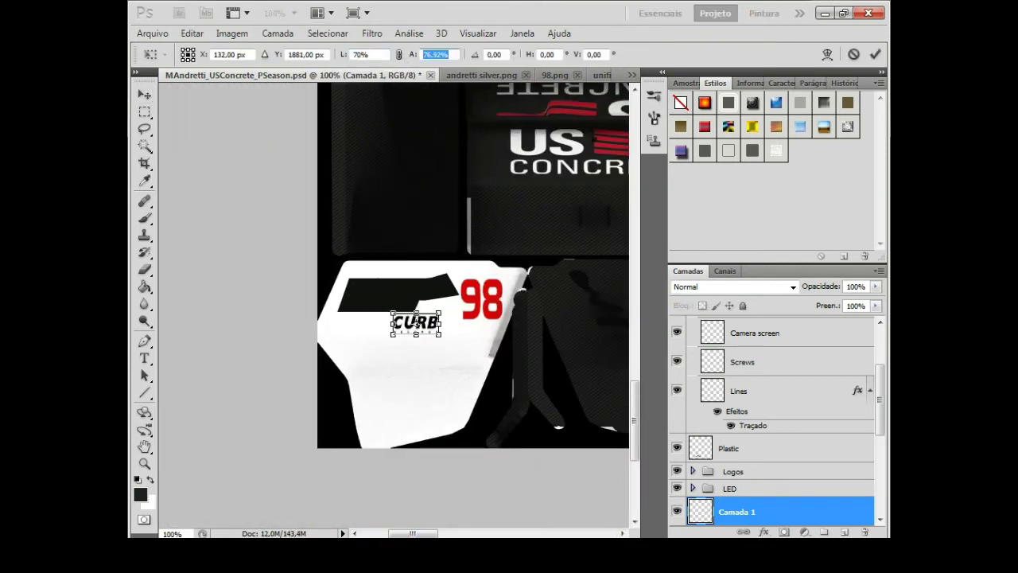
pyautogui.press('v')
pyautogui.press('Return')
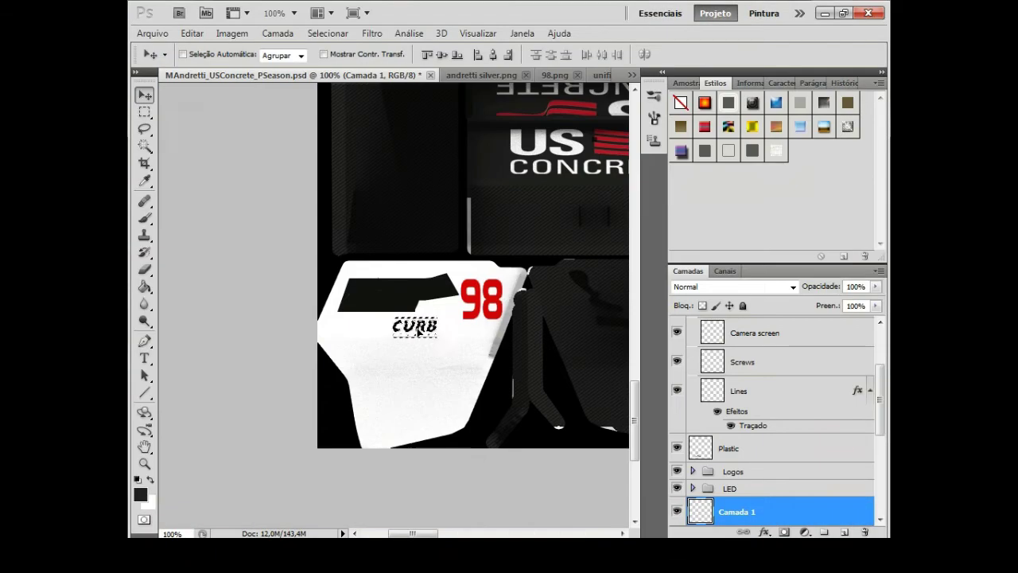
# - Mirror a copy of the CURB logo onto the opposite side and merge it into Camada 1
pyautogui.press('m')
pyautogui.hotkey('ctrl', '-')
pyautogui.hotkey('ctrl', '-')
pyautogui.hotkey('ctrl', '-')
pyautogui.press('Return')
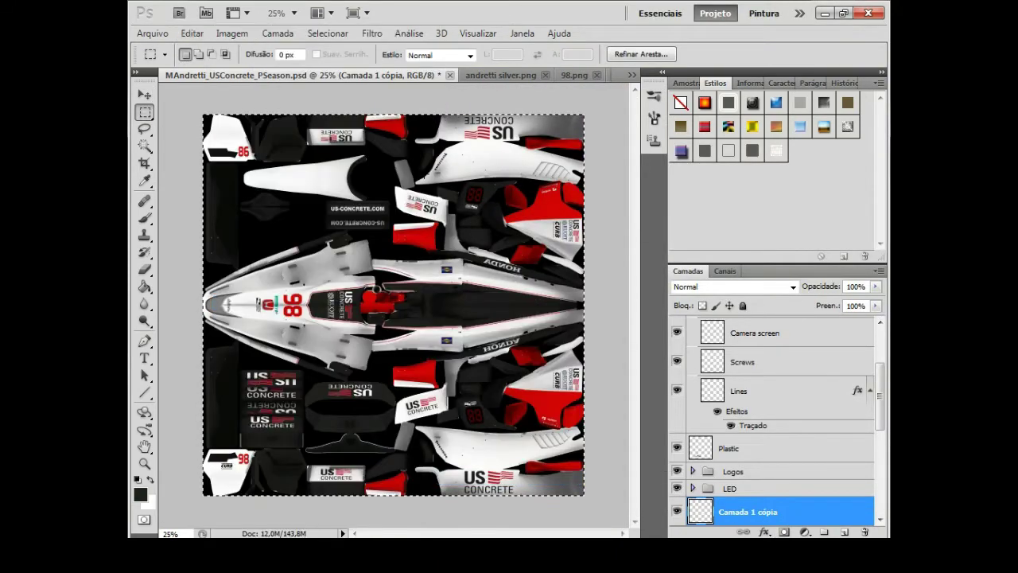
pyautogui.click(192, 33)
pyautogui.click(568, 461)
pyautogui.hotkey('ctrl', 'd')
pyautogui.rightClick(772, 493)
pyautogui.click(747, 462)
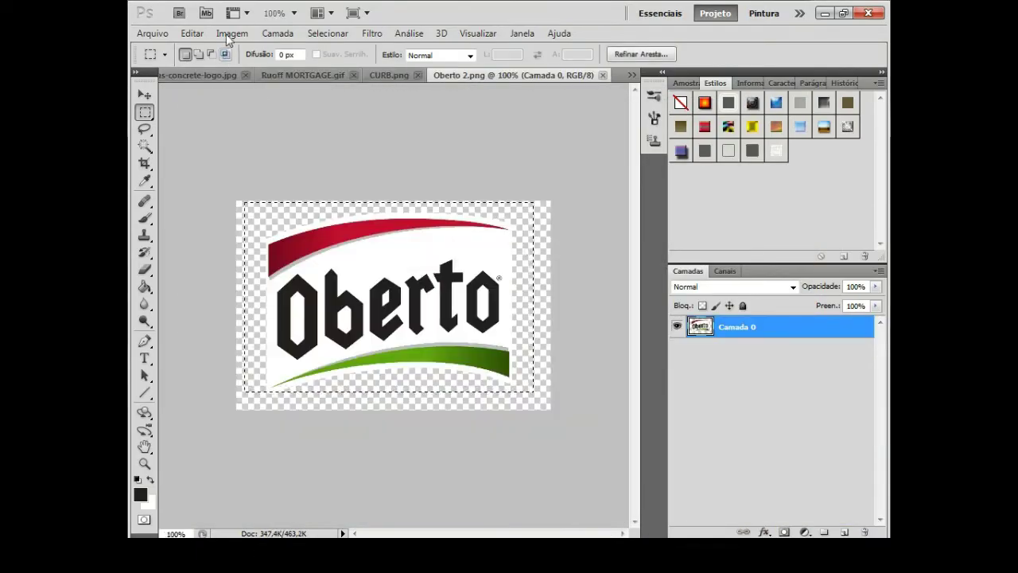
# - Resize the Oberto 2.png logo to 140 px wide and copy it
pyautogui.click(232, 34)
pyautogui.click(254, 136)
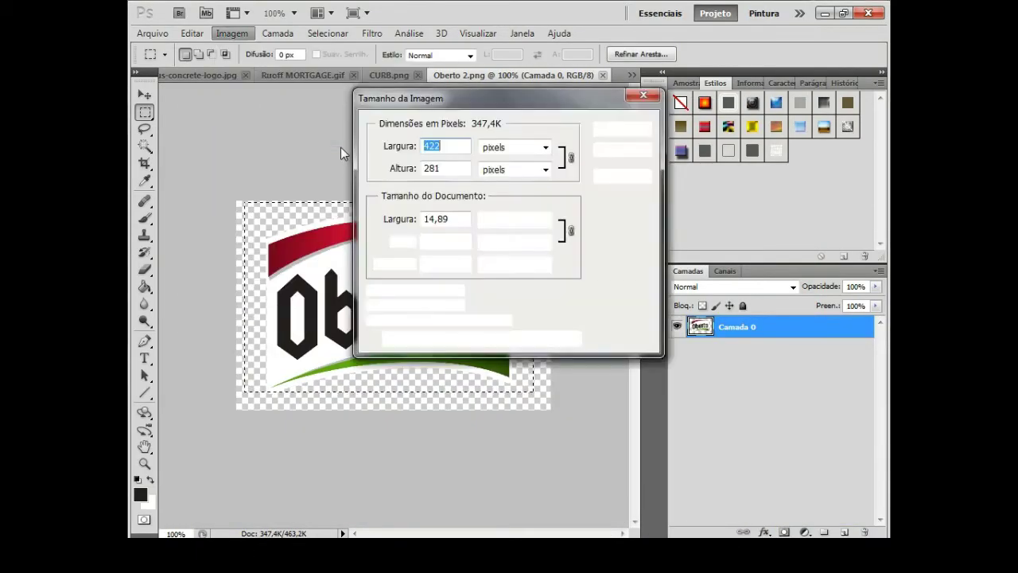
pyautogui.write('140')
pyautogui.press('Return')
pyautogui.click(632, 74)
pyautogui.click(668, 84)
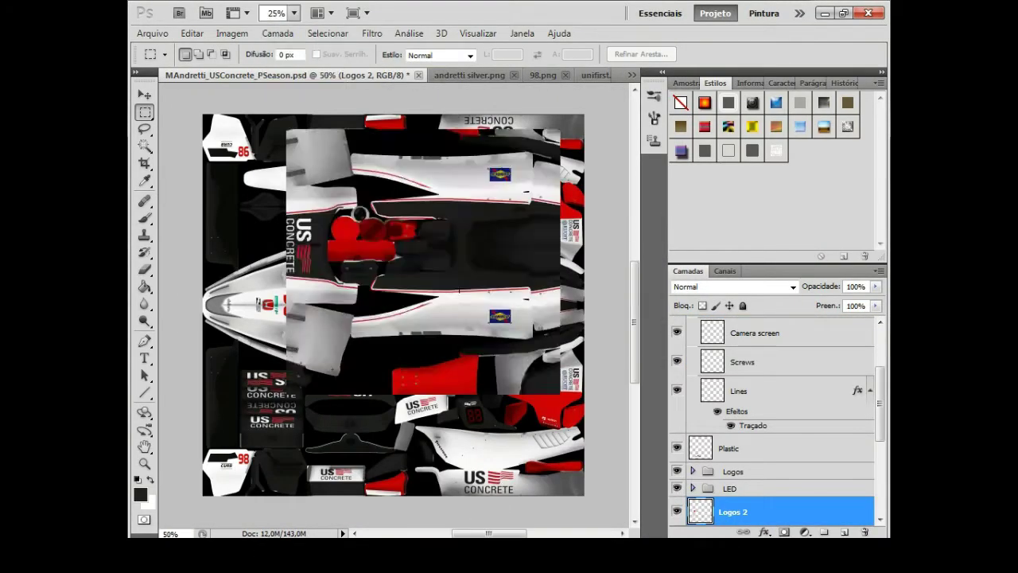
# - Paste the Oberto logo into the livery and scale it beside CURB near the 98
pyautogui.hotkey('ctrl', 'v')
pyautogui.hotkey('ctrl', 't')
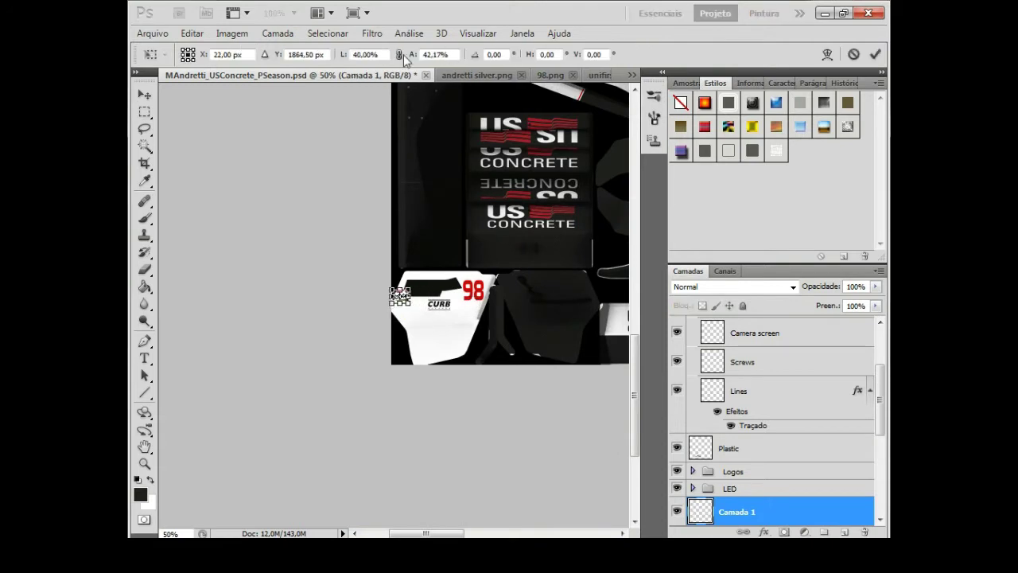
pyautogui.click(144, 95)
pyautogui.press('Return')
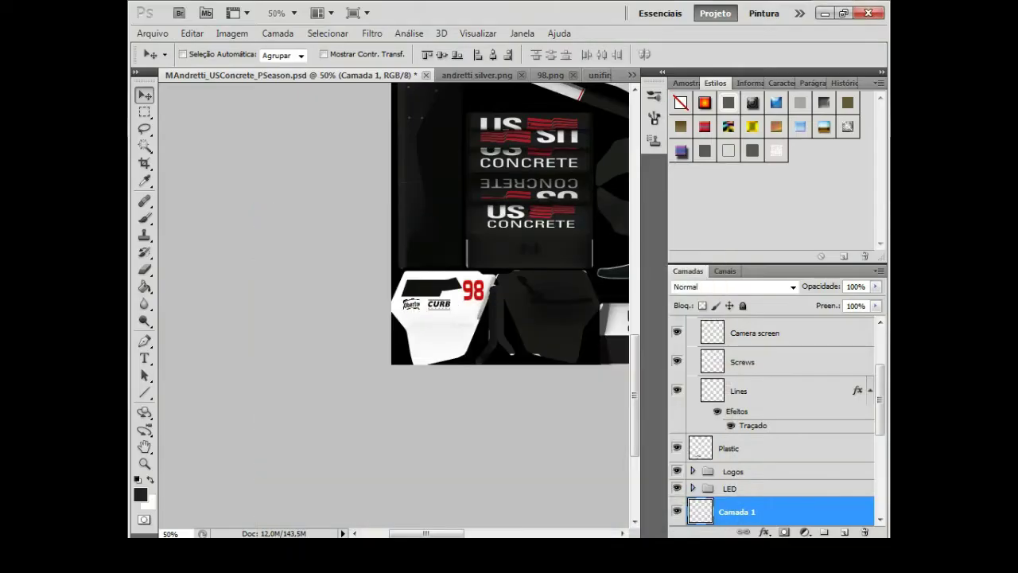
# - Duplicate the Oberto logo layer and flip the copy onto the opposite panel
pyautogui.rightClick(724, 511)
pyautogui.press('Return')
pyautogui.hotkey('ctrl', '-')
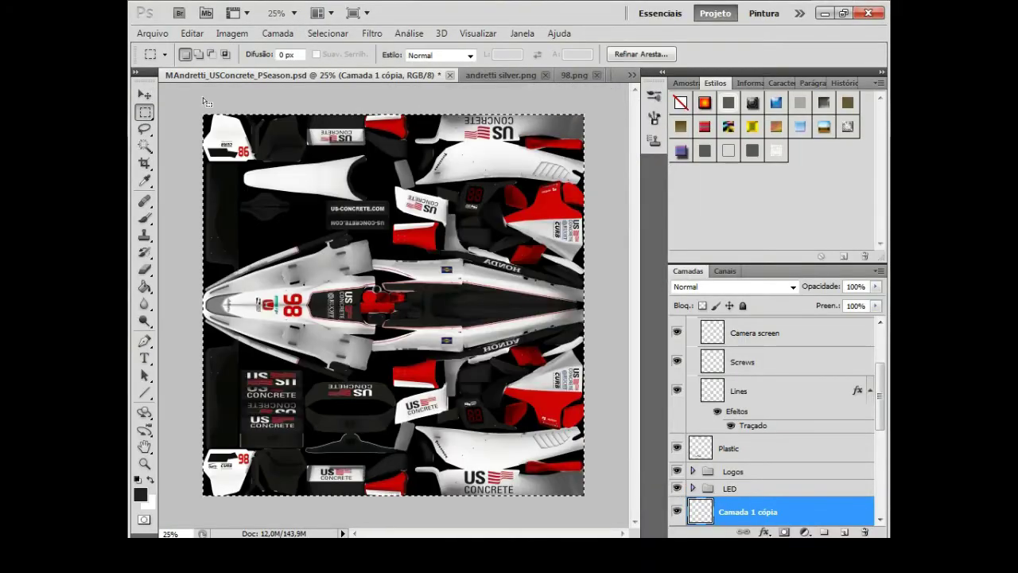
pyautogui.click(192, 33)
pyautogui.press('Escape')
pyautogui.click(192, 32)
# - Merge the mirrored Oberto copy down and turn on the wireframe overlay
pyautogui.click(521, 462)
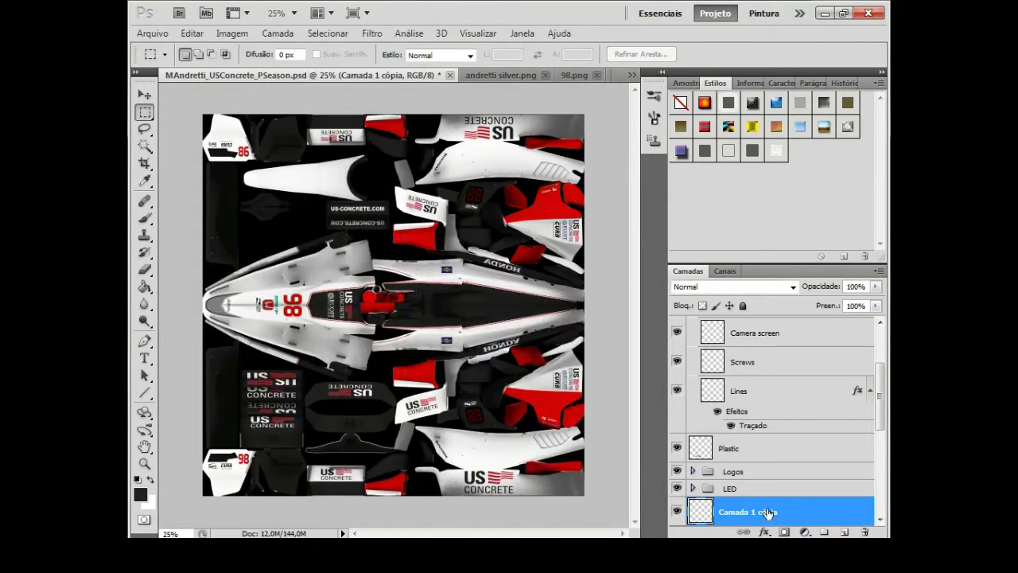
pyautogui.rightClick(768, 514)
pyautogui.click(700, 465)
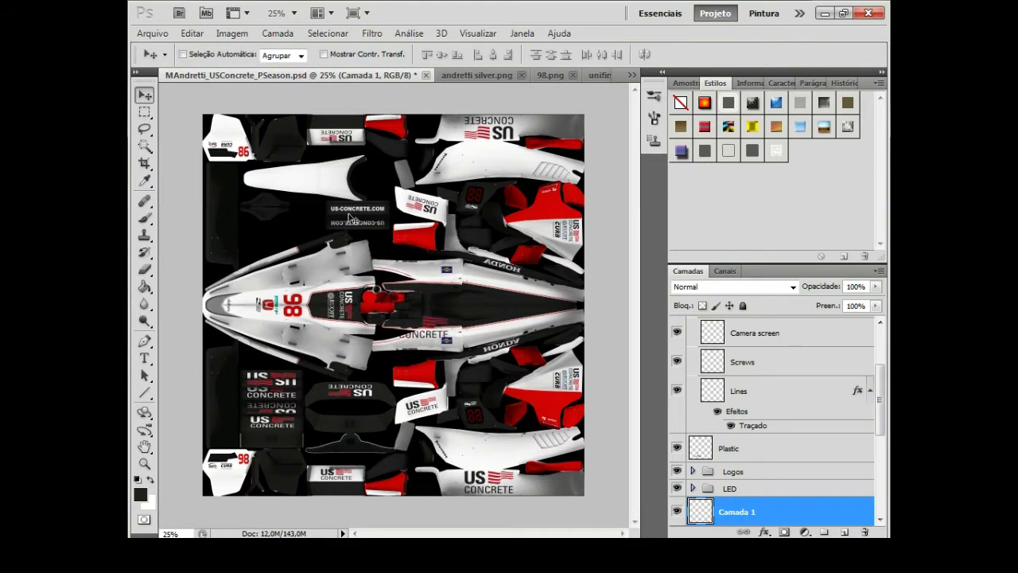
pyautogui.scroll(4, 395, 294)
pyautogui.click(677, 377)
pyautogui.moveTo(487, 532); pyautogui.dragTo(493, 535)
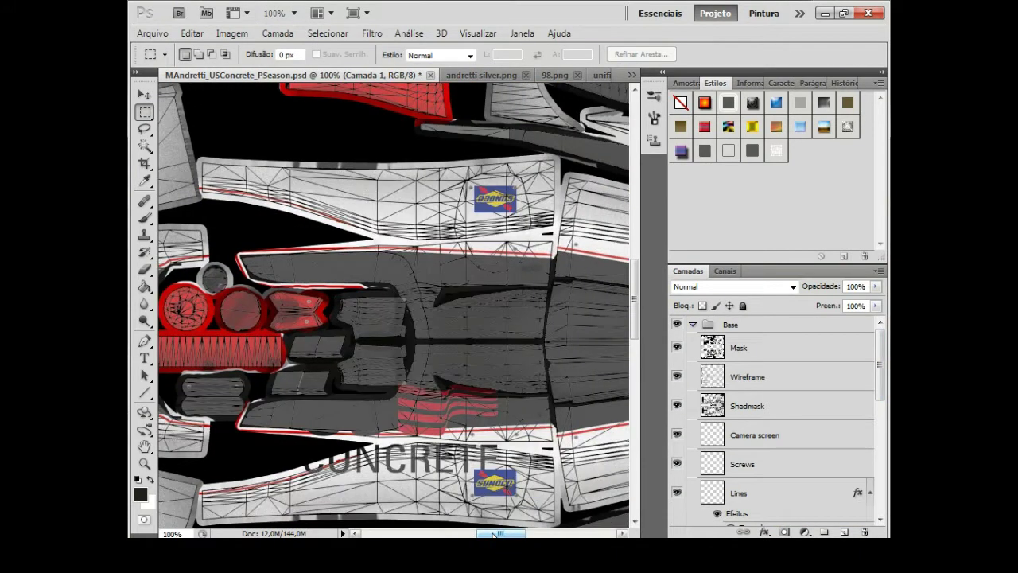
# - Turn the US CONCRETE logo white with Replace Color by raising lightness
pyautogui.click(232, 33)
pyautogui.click(489, 202)
pyautogui.moveTo(684, 473); pyautogui.dragTo(769, 472)
pyautogui.click(793, 134)
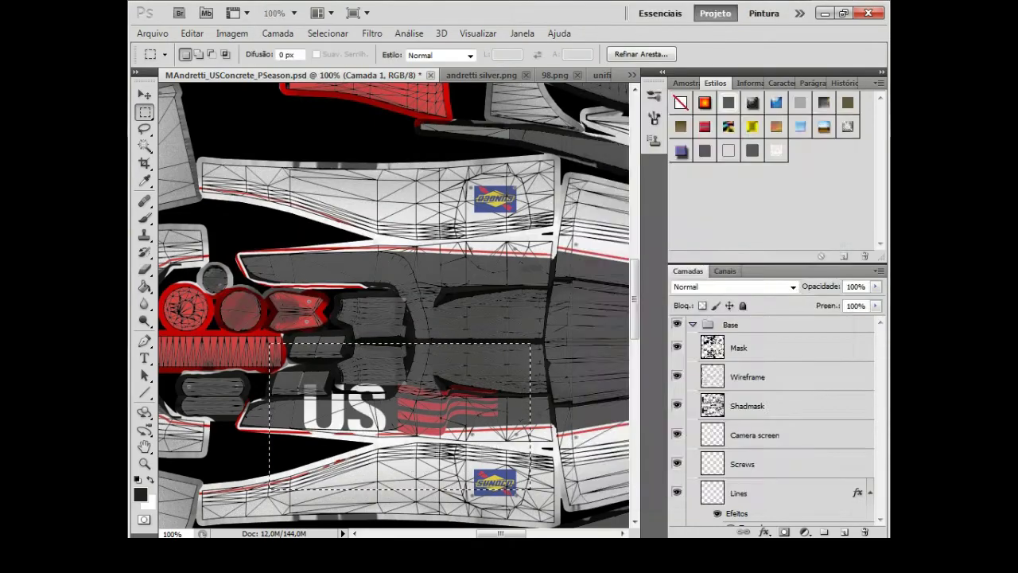
# - Shrink the US CONCRETE logo onto the dark panel beside the cockpit
pyautogui.hotkey('ctrl', 't')
pyautogui.moveTo(531, 489); pyautogui.dragTo(348, 420)
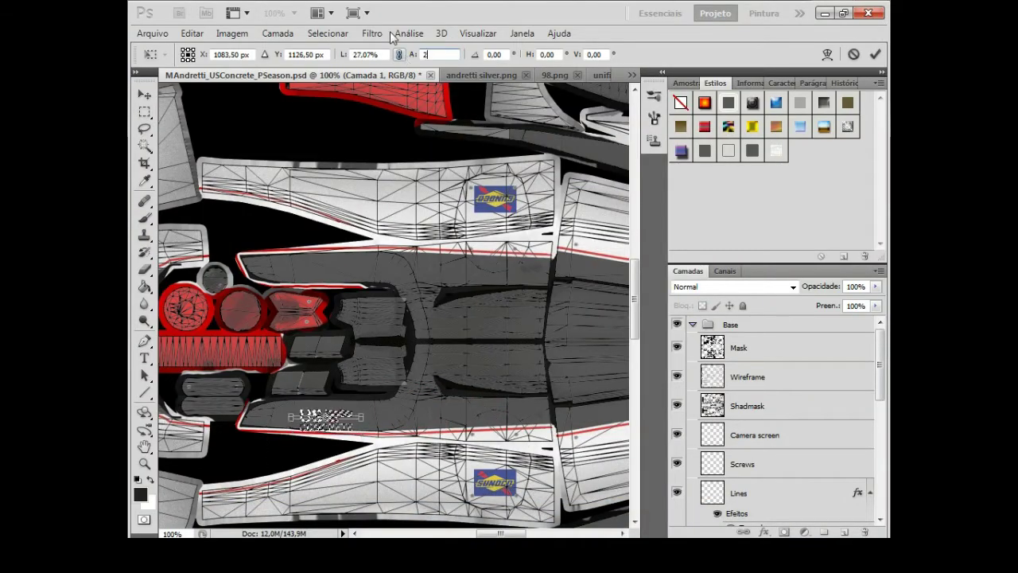
pyautogui.click(144, 111)
pyautogui.click(432, 218)
pyautogui.scroll(-5, 772, 413)
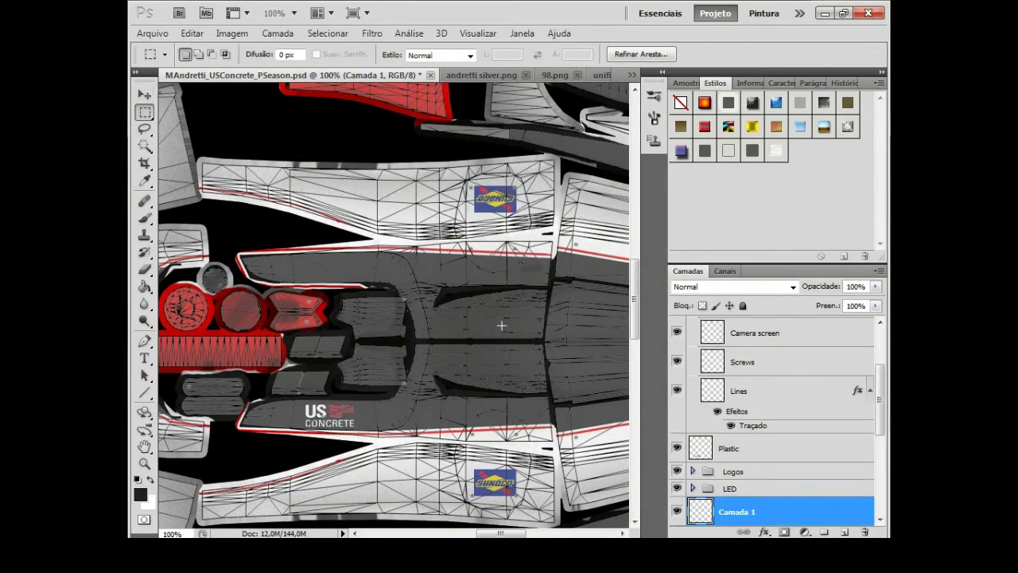
# - Mirror a US CONCRETE copy onto the upper panel, merge it into Camada 1, and hide the wireframe
pyautogui.rightClick(739, 513)
pyautogui.click(696, 214)
pyautogui.press('Return')
pyautogui.click(191, 33)
pyautogui.click(486, 478)
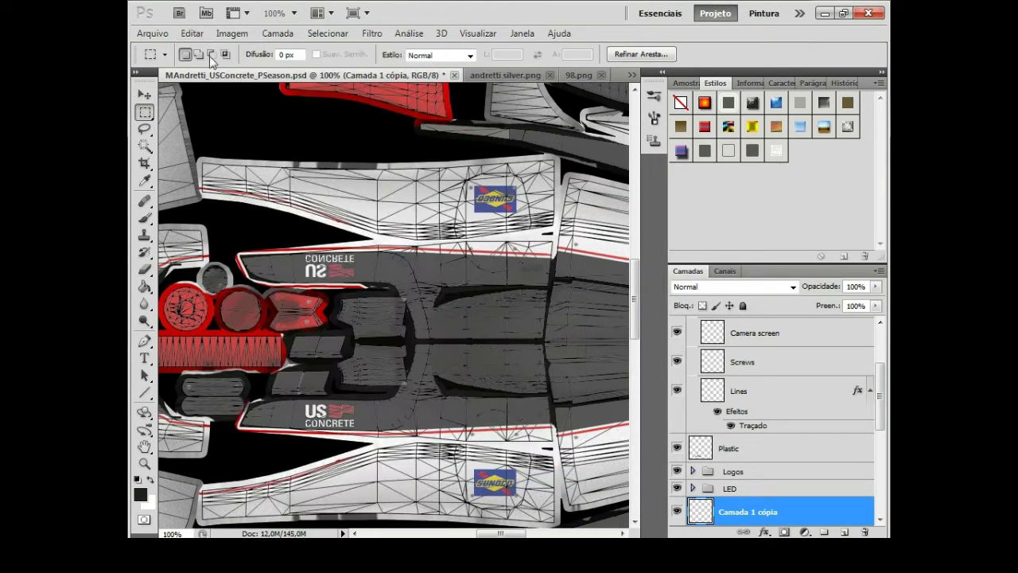
pyautogui.rightClick(748, 512)
pyautogui.click(705, 455)
pyautogui.scroll(5, 772, 413)
pyautogui.click(678, 376)
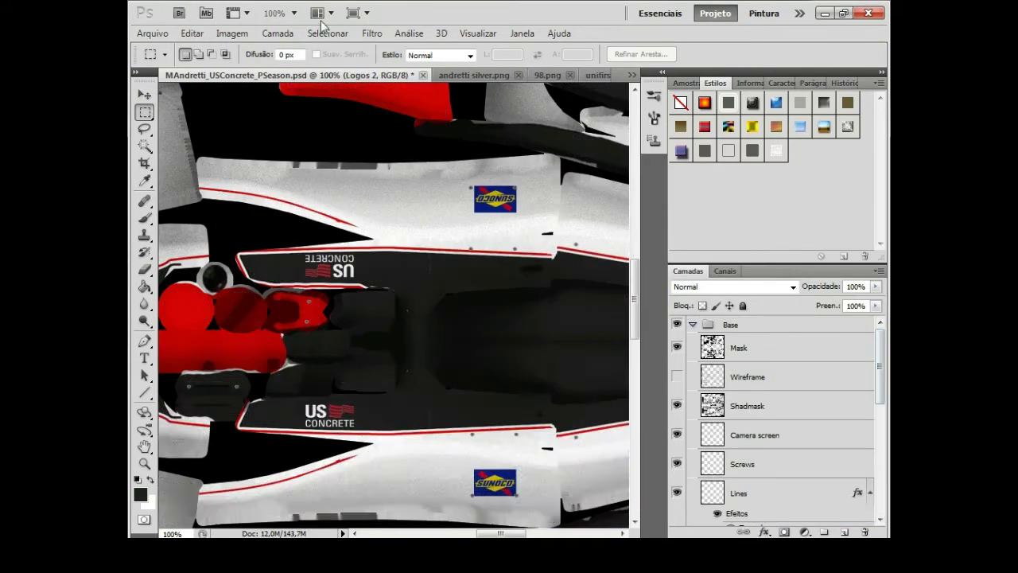
pyautogui.hotkey('ctrl', '-')
pyautogui.hotkey('ctrl', '-')
pyautogui.hotkey('ctrl', '-')
# - With the wireframe shown, select the Sunoco layer in the Logos group and zoom into the sidepods
pyautogui.scroll(5, 772, 414)
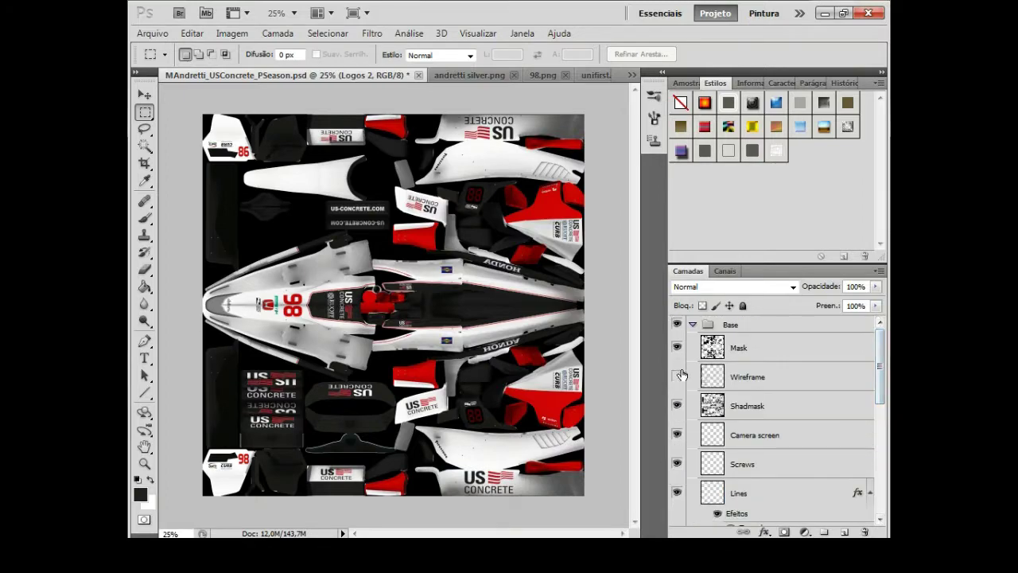
pyautogui.click(677, 377)
pyautogui.scroll(-5, 691, 403)
pyautogui.click(692, 398)
pyautogui.click(744, 416)
pyautogui.hotkey('ctrl', '+')
pyautogui.hotkey('ctrl', '+')
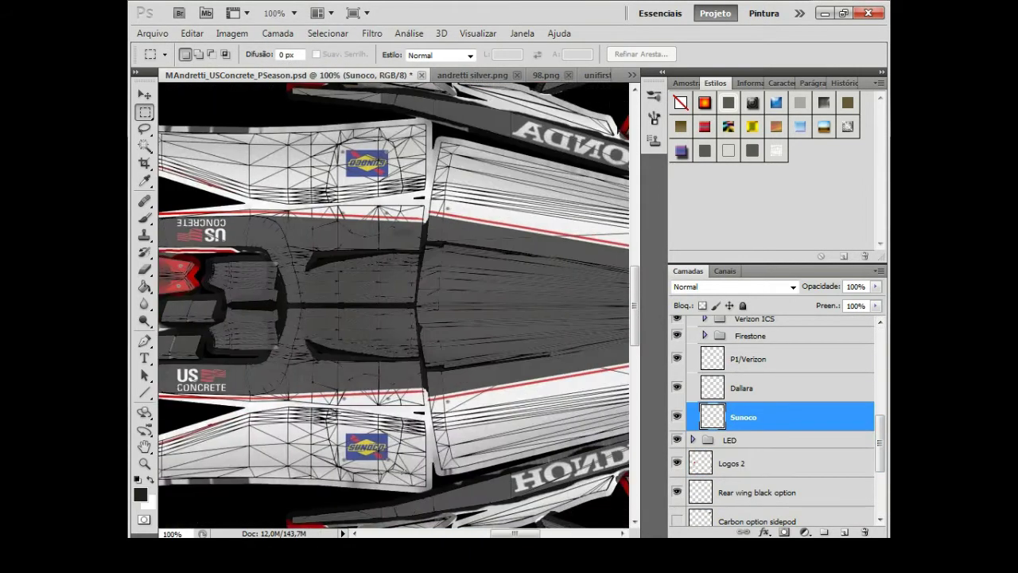
pyautogui.press('v')
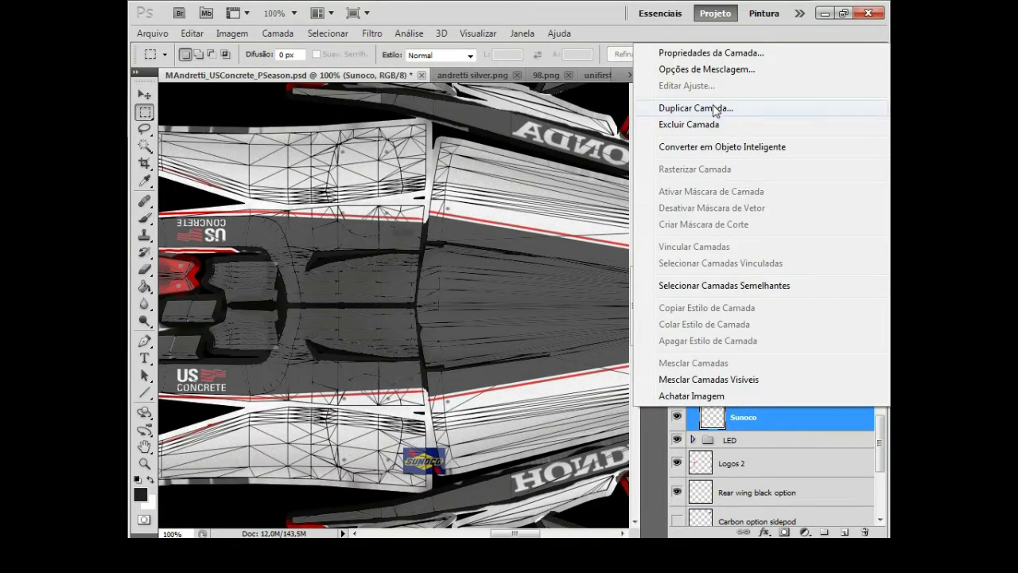
# - Duplicate the Sunoco layer, flip the copy vertically, and merge it down
pyautogui.hotkey('ctrl', 'j')
pyautogui.hotkey('ctrl', 'd')
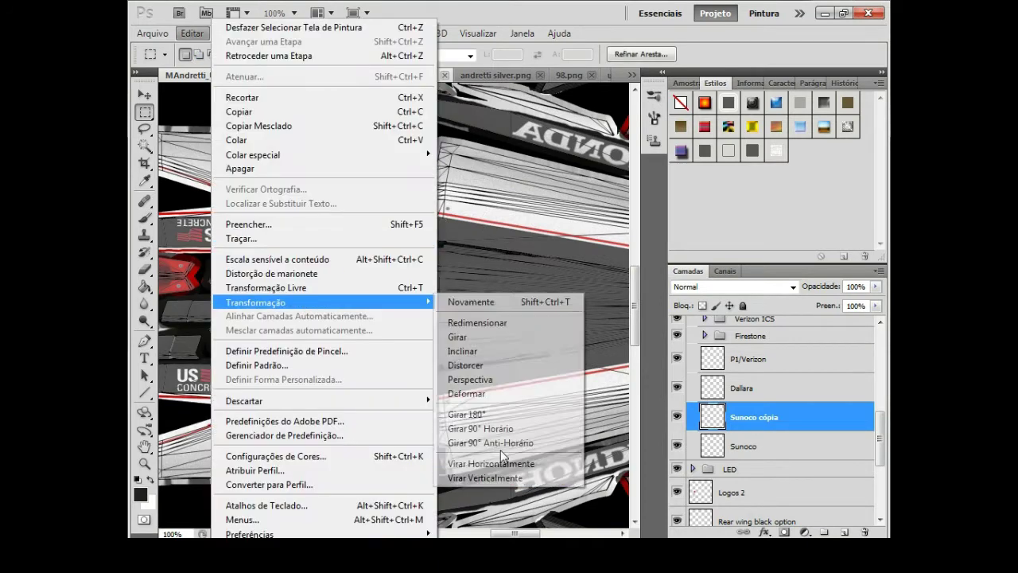
pyautogui.click(192, 33)
pyautogui.click(478, 501)
pyautogui.hotkey('ctrl', 'e')
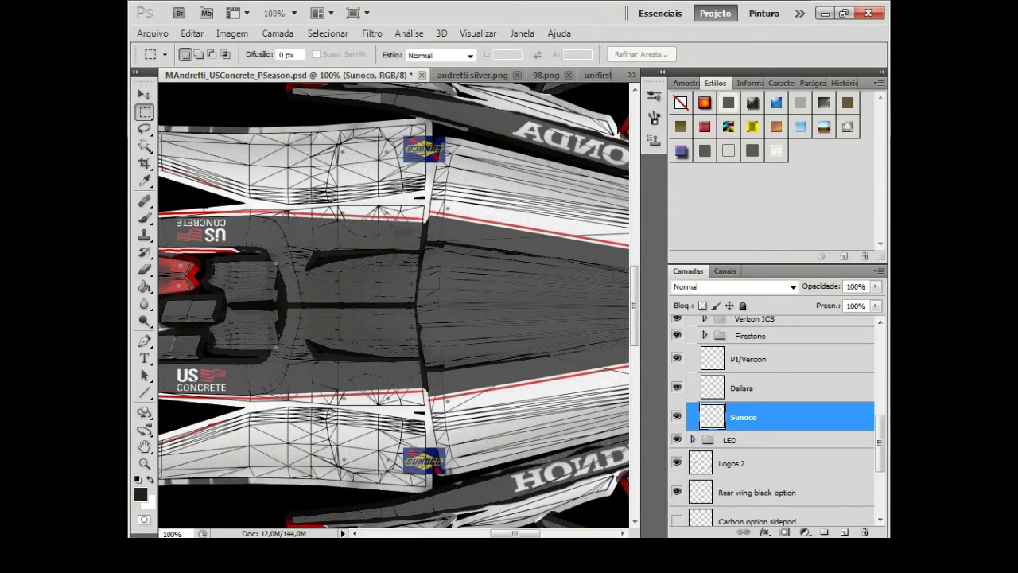
# - Rotate and place the lower Sunoco logo at an angle on the sidepod
pyautogui.hotkey('ctrl', 't')
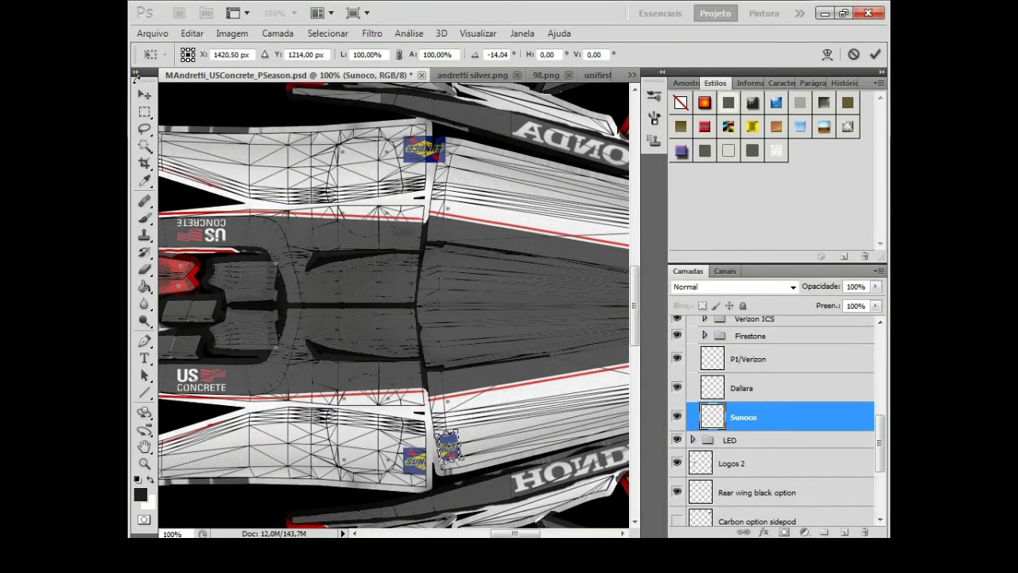
pyautogui.press('Return')
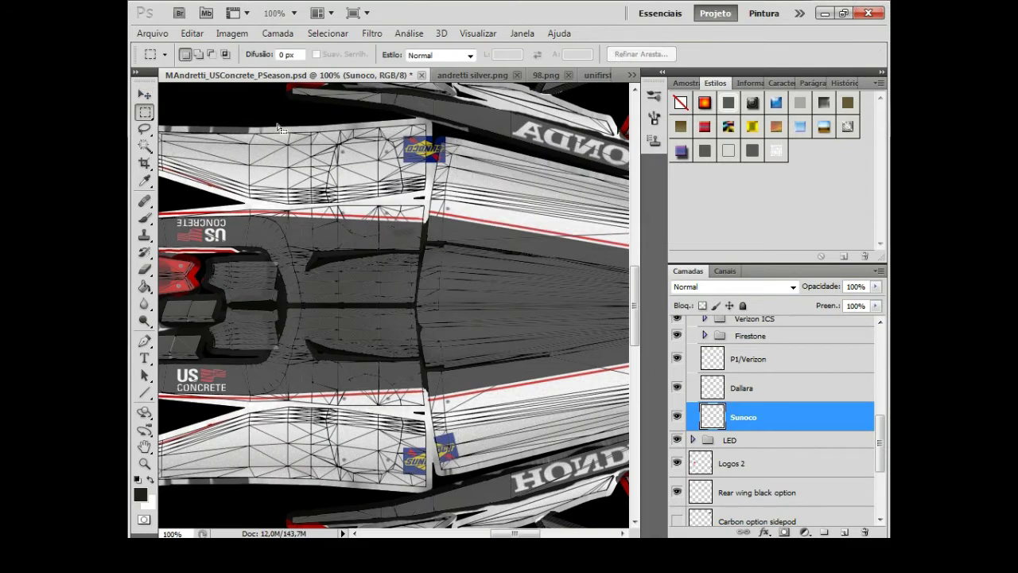
pyautogui.press('v')
pyautogui.press('Return')
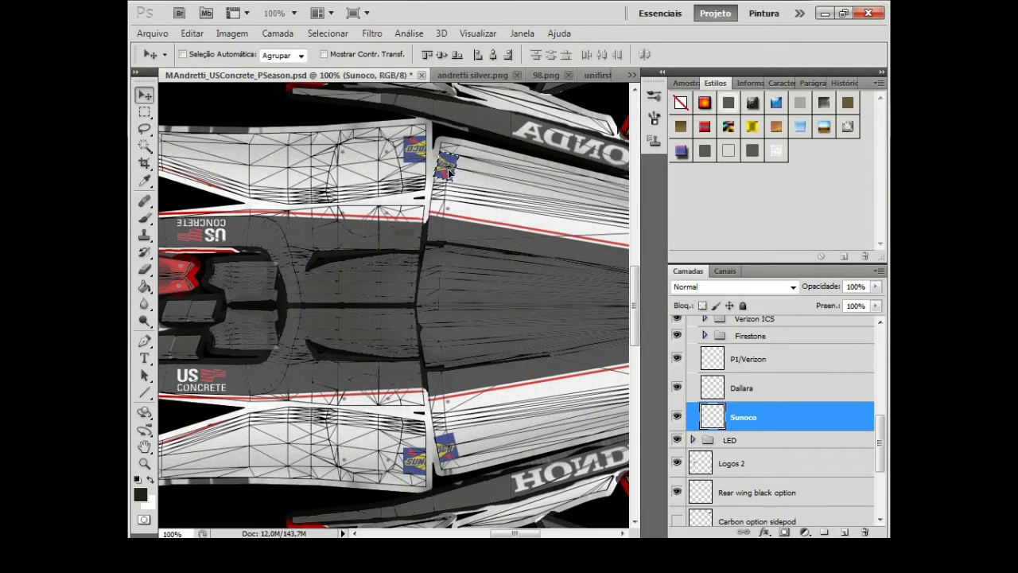
pyautogui.hotkey('ctrl', '-')
pyautogui.hotkey('ctrl', '-')
pyautogui.hotkey('ctrl', '-')
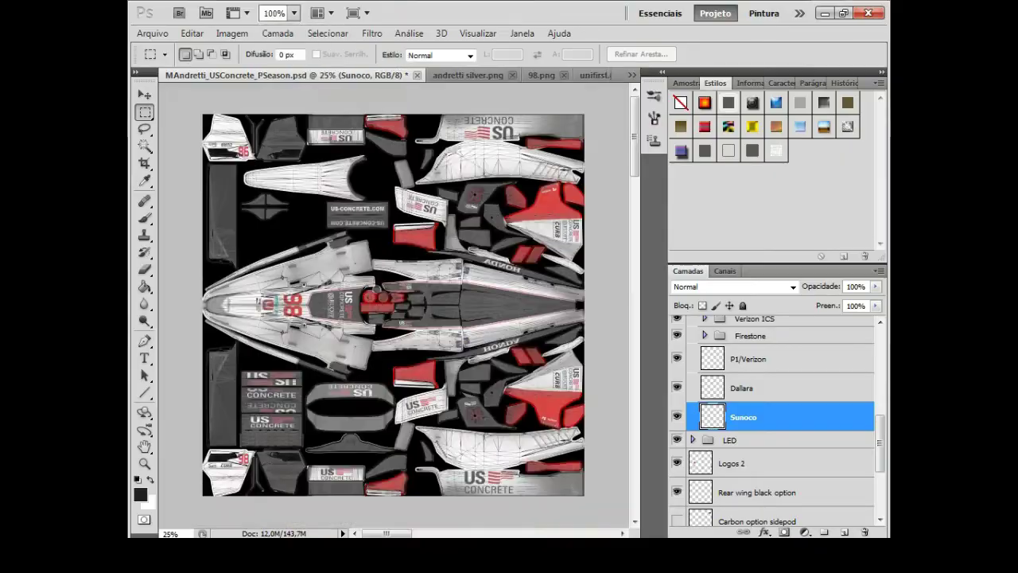
# - Open the Siemens VDO logo image file
pyautogui.click(152, 33)
pyautogui.click(171, 61)
pyautogui.write('sunoc')
pyautogui.press('Return')
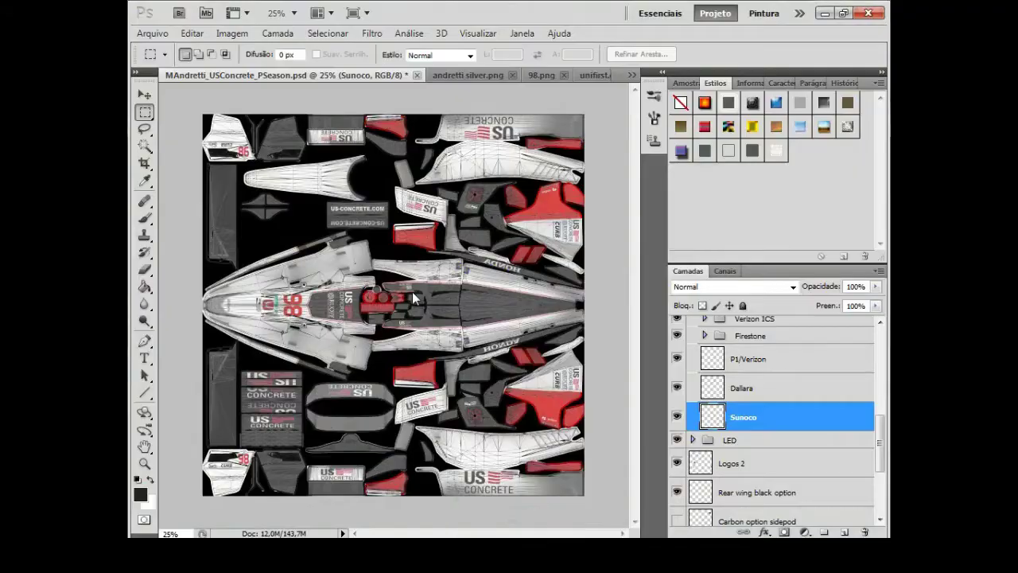
pyautogui.rightClick(733, 325)
# - Unlock the Siemens VDO background and delete the white area around the logo
pyautogui.click(597, 306)
pyautogui.press('w')
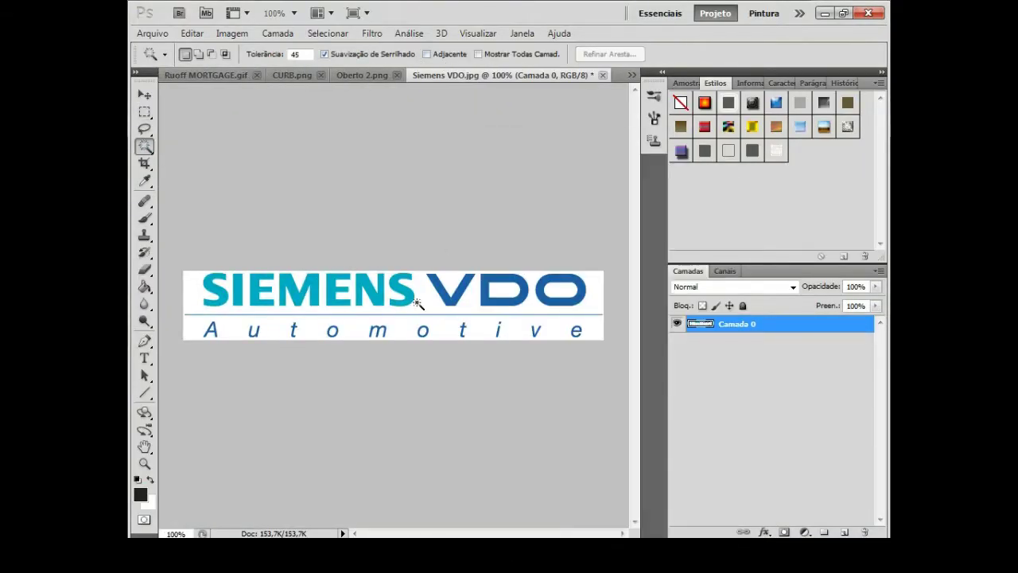
pyautogui.click(416, 289)
pyautogui.press('Delete')
pyautogui.press('m')
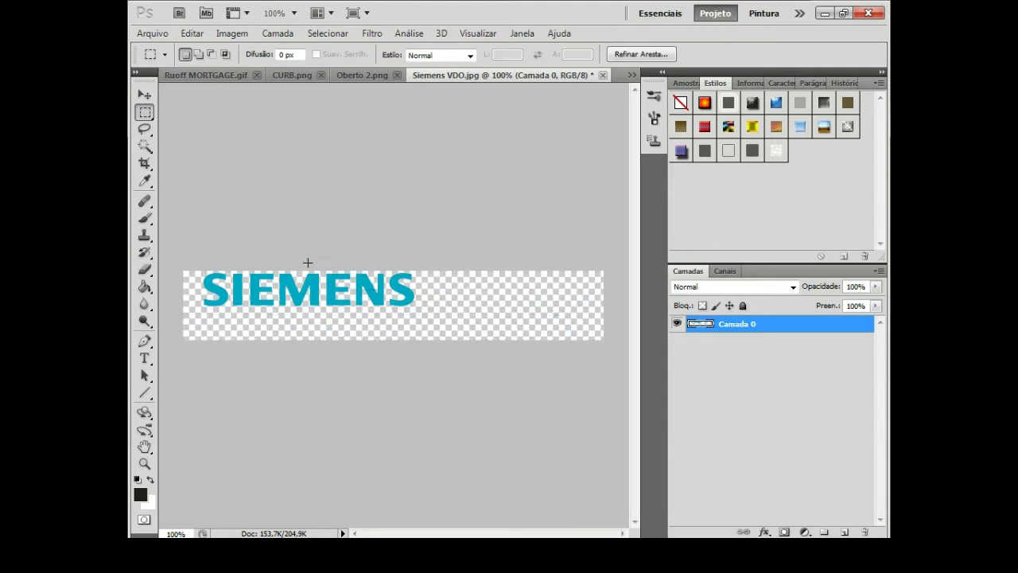
# - Fill the SIEMENS wordmark with white and copy it
pyautogui.click(140, 496)
pyautogui.click(780, 298)
pyautogui.press('g')
pyautogui.click(243, 280)
pyautogui.press('m')
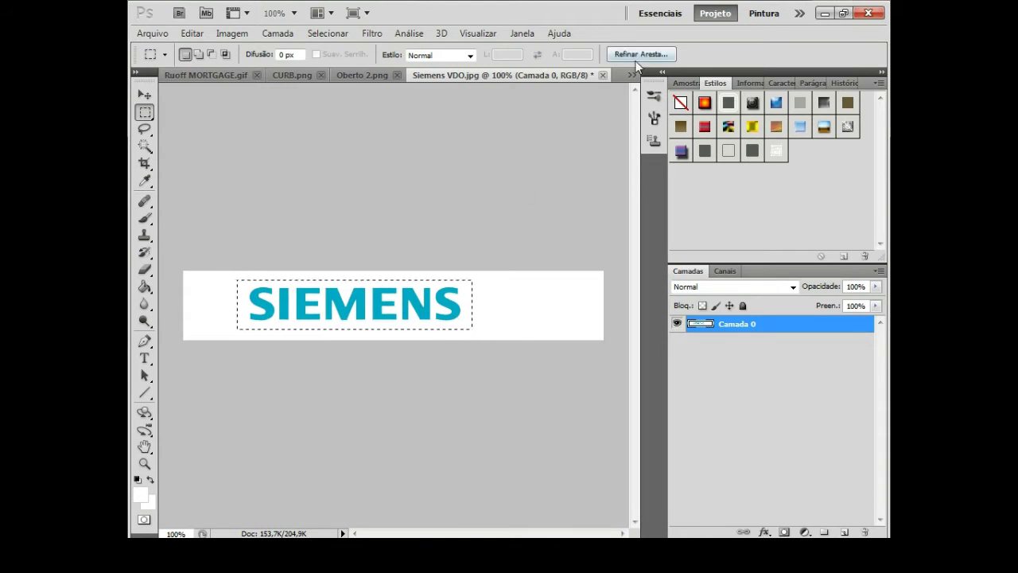
# - Paste the SIEMENS wordmark into the livery texture and place it on the red sidepod
pyautogui.click(633, 74)
pyautogui.click(685, 87)
pyautogui.click(294, 13)
pyautogui.click(289, 62)
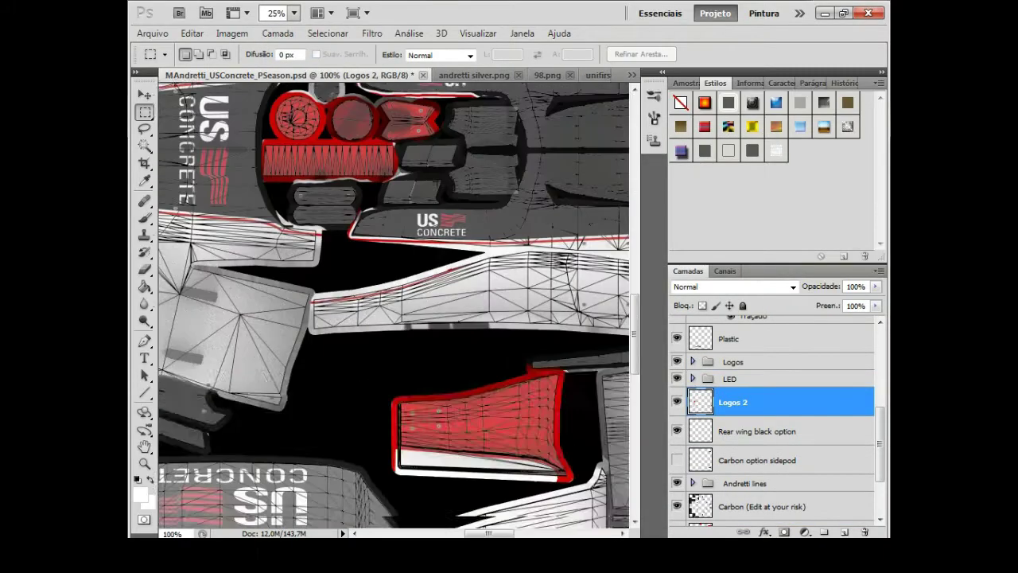
pyautogui.hotkey('ctrl', 'v')
pyautogui.hotkey('ctrl', 't')
pyautogui.moveTo(491, 347); pyautogui.dragTo(491, 349)
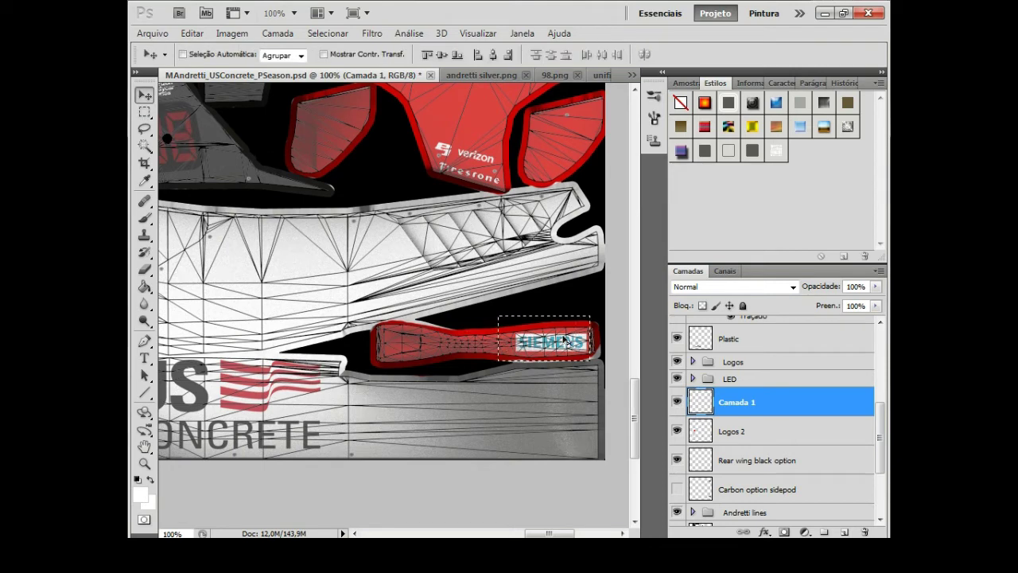
pyautogui.click(144, 112)
pyautogui.hotkey('ctrl', '-')
pyautogui.hotkey('ctrl', '-')
pyautogui.hotkey('ctrl', '-')
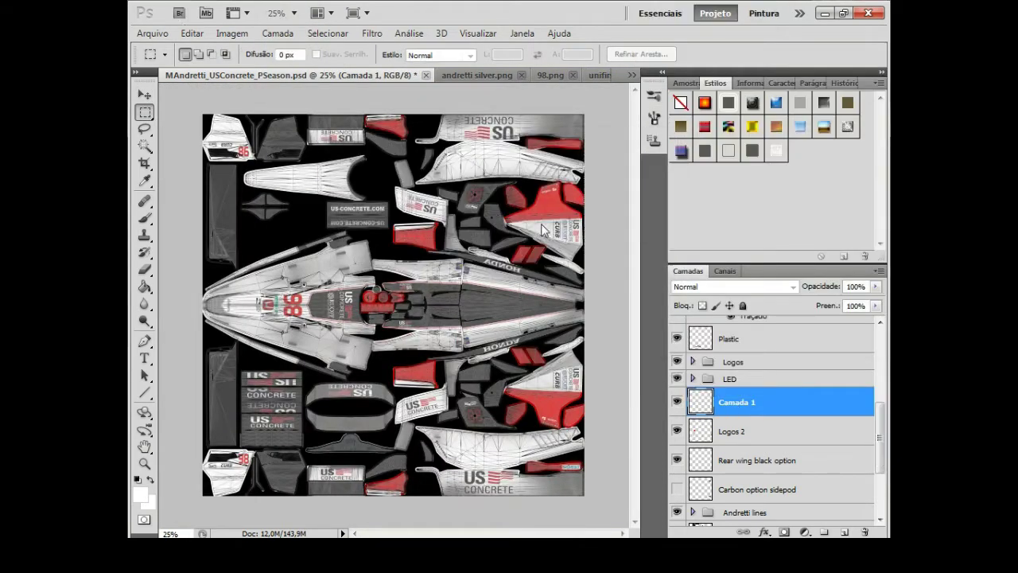
# - Flip a SIEMENS copy horizontally and merge it into the layer below
pyautogui.rightClick(438, 283)
pyautogui.click(493, 478)
pyautogui.click(192, 32)
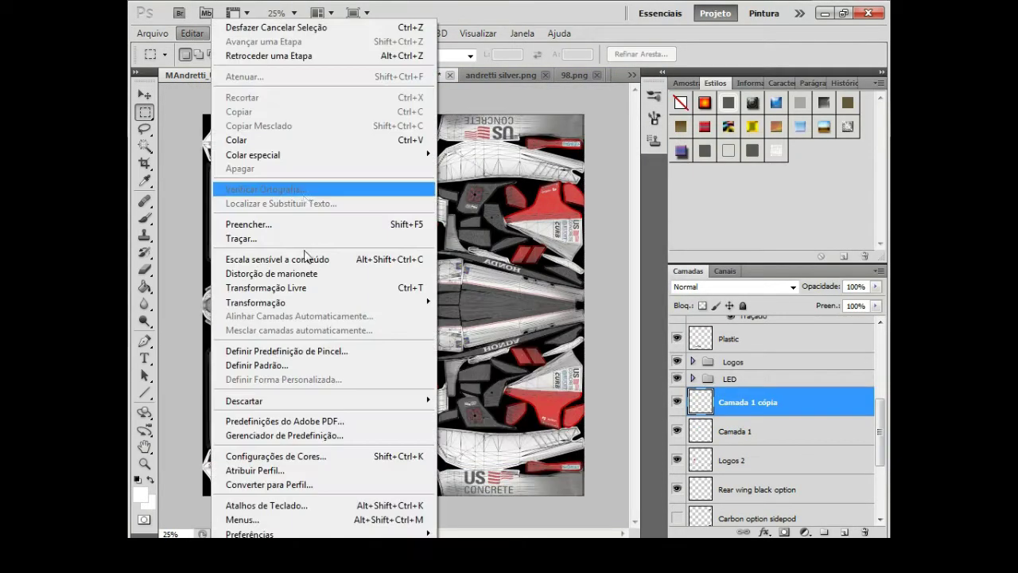
pyautogui.click(561, 304)
pyautogui.rightClick(740, 402)
pyautogui.click(700, 359)
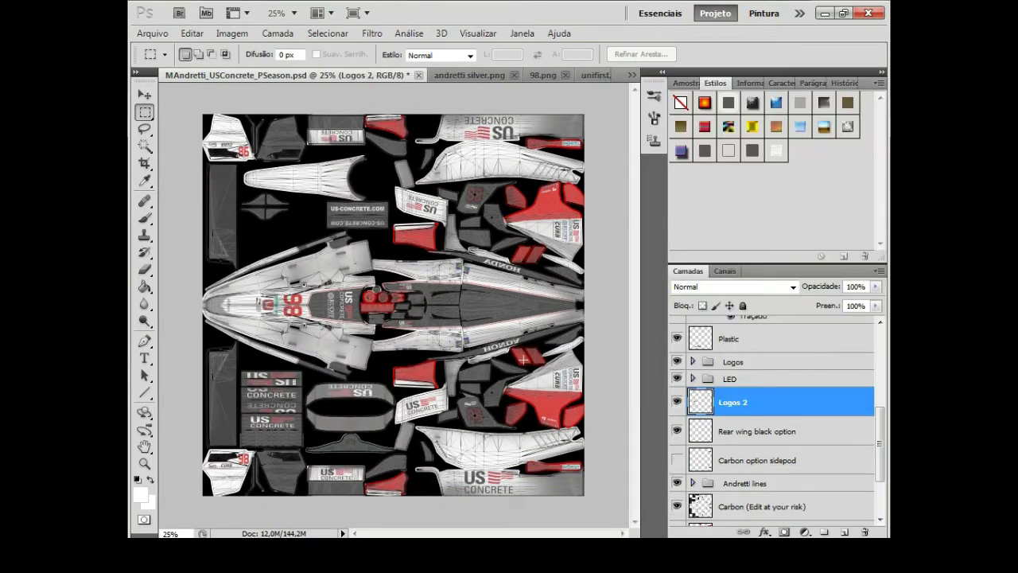
# - At 100% zoom, paste another SIEMENS logo, then scale and flip it onto the red panel
pyautogui.click(294, 14)
pyautogui.click(293, 61)
pyautogui.scroll(-5, 564, 421)
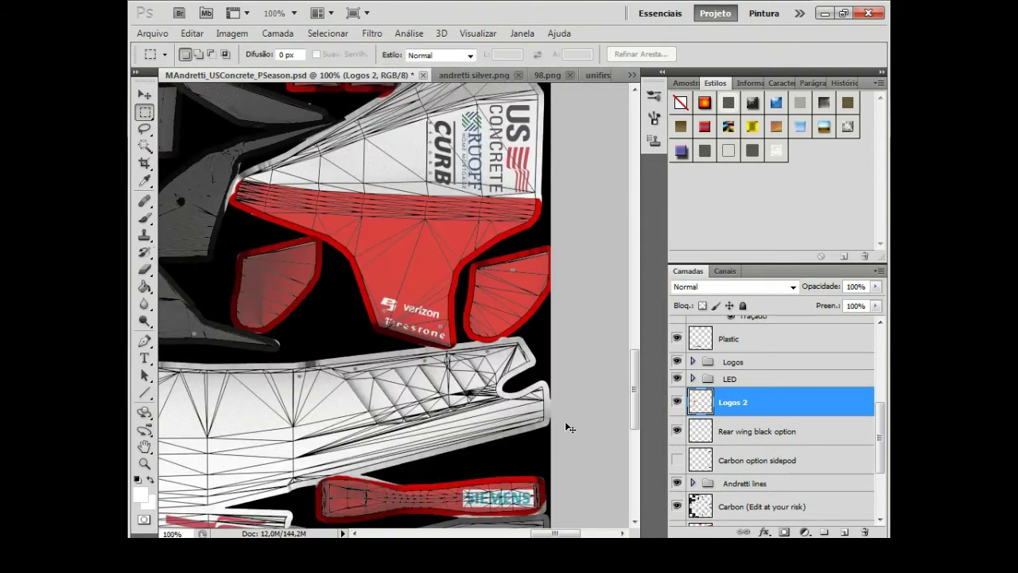
pyautogui.hotkey('ctrl', 'v')
pyautogui.hotkey('ctrl', 't')
pyautogui.click(144, 95)
pyautogui.click(439, 218)
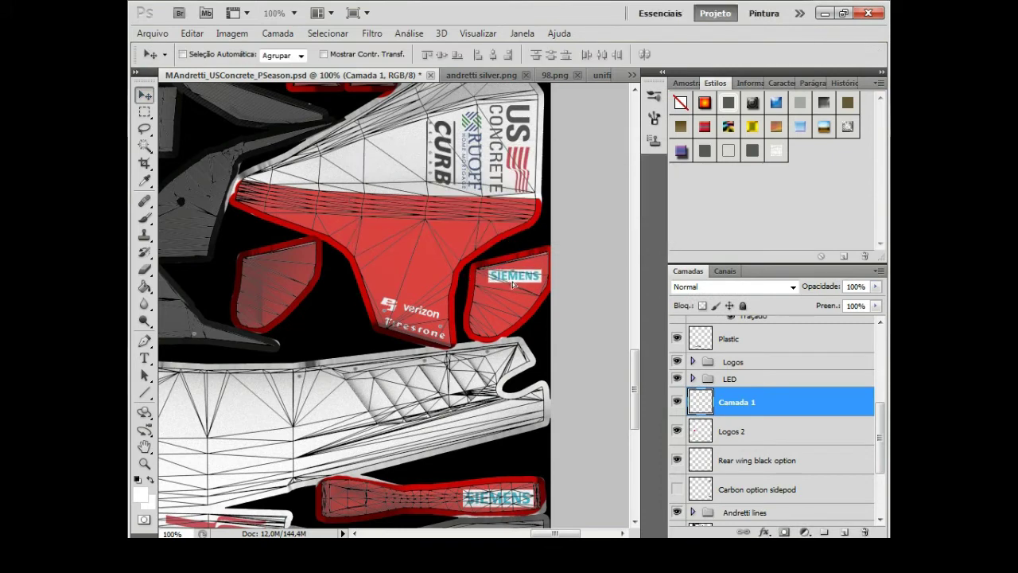
pyautogui.click(192, 33)
pyautogui.click(521, 443)
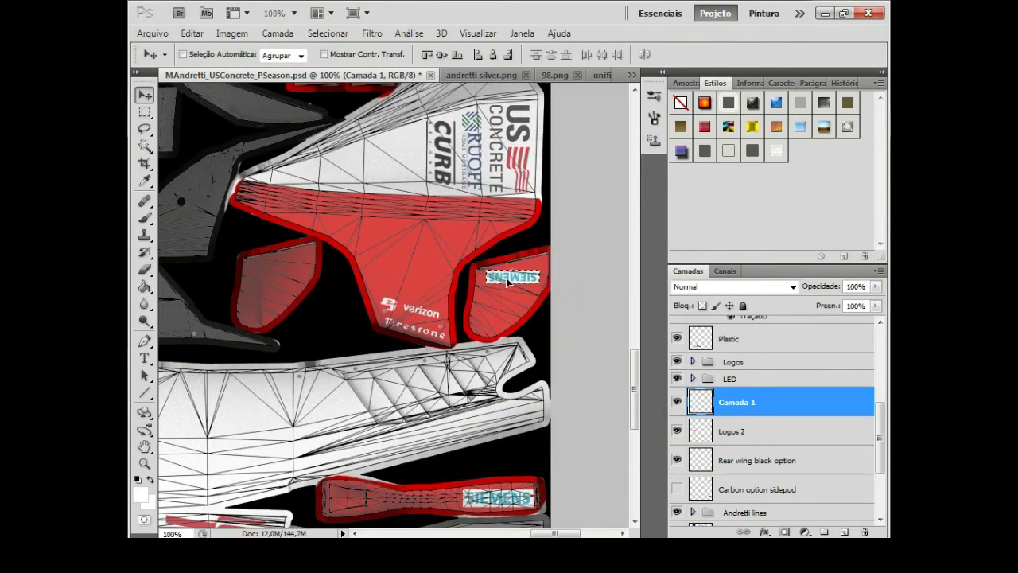
# - Duplicate the SIEMENS logo layer and rotate the copy 180° at 200% zoom
pyautogui.hotkey('ctrl', '-')
pyautogui.hotkey('ctrl', '-')
pyautogui.hotkey('ctrl', '-')
pyautogui.hotkey('ctrl', 'j')
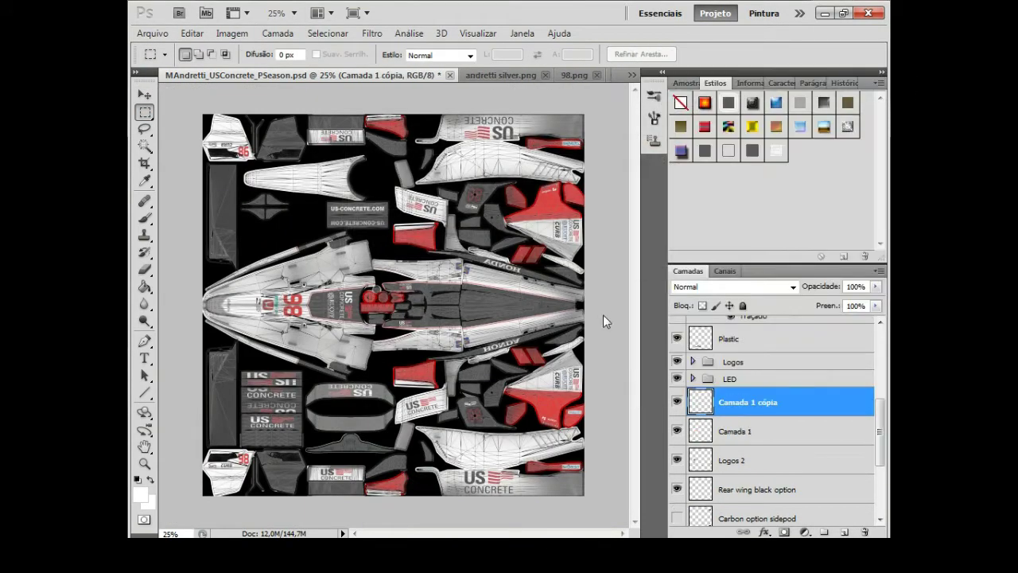
pyautogui.click(192, 32)
pyautogui.click(294, 13)
pyautogui.click(314, 81)
pyautogui.click(192, 32)
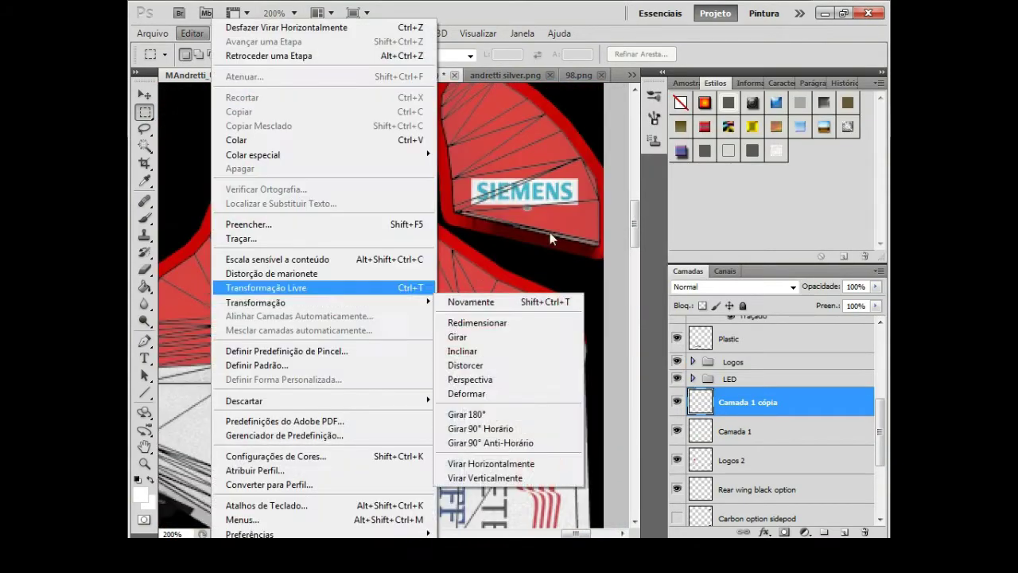
pyautogui.click(489, 470)
pyautogui.click(711, 430)
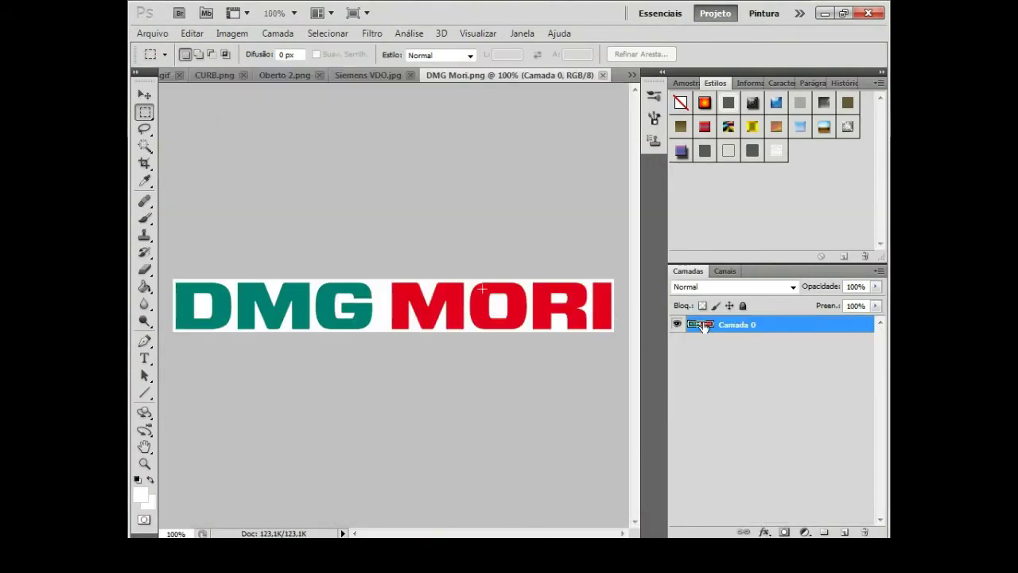
# - Whiten the DMG MORI logo by raising Hue/Saturation lightness, then shrink it via Image Size
pyautogui.click(377, 312)
pyautogui.click(232, 33)
pyautogui.click(477, 144)
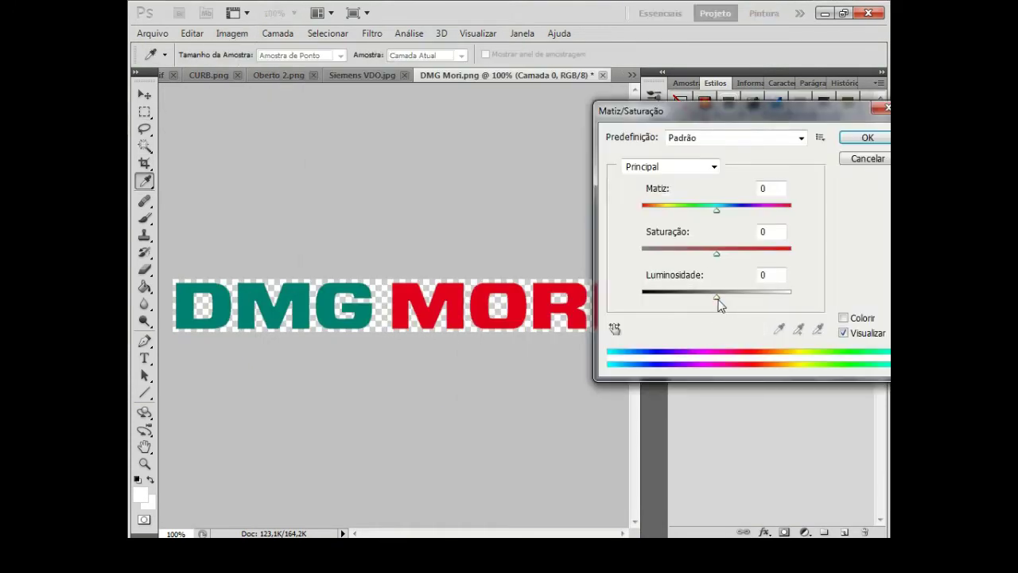
pyautogui.moveTo(720, 289); pyautogui.dragTo(790, 289)
pyautogui.click(864, 136)
pyautogui.click(243, 35)
pyautogui.click(286, 145)
pyautogui.press('Return')
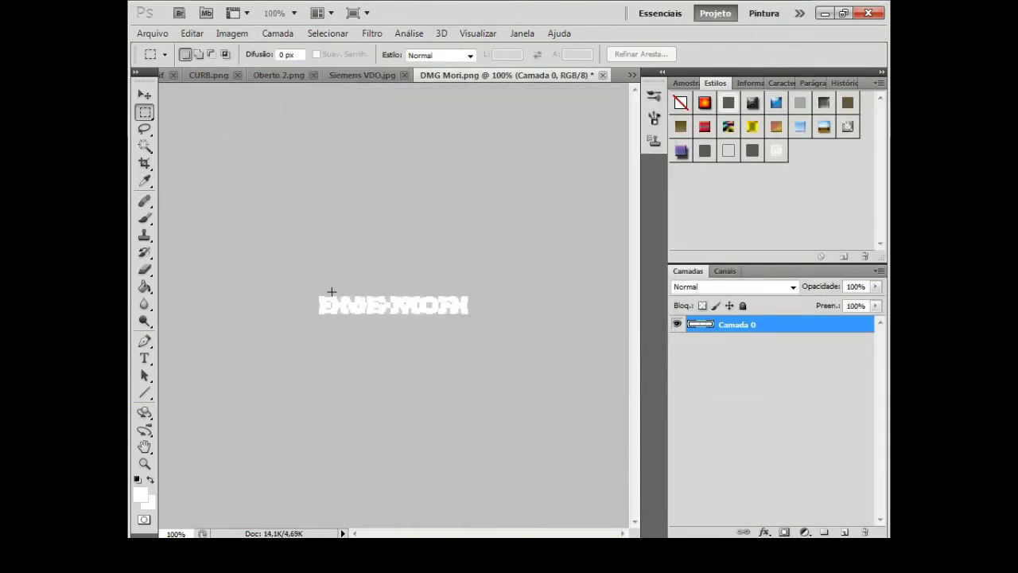
# - Paste the DMG MORI logo into the car texture and scale it to height 9
pyautogui.click(631, 75)
pyautogui.click(685, 88)
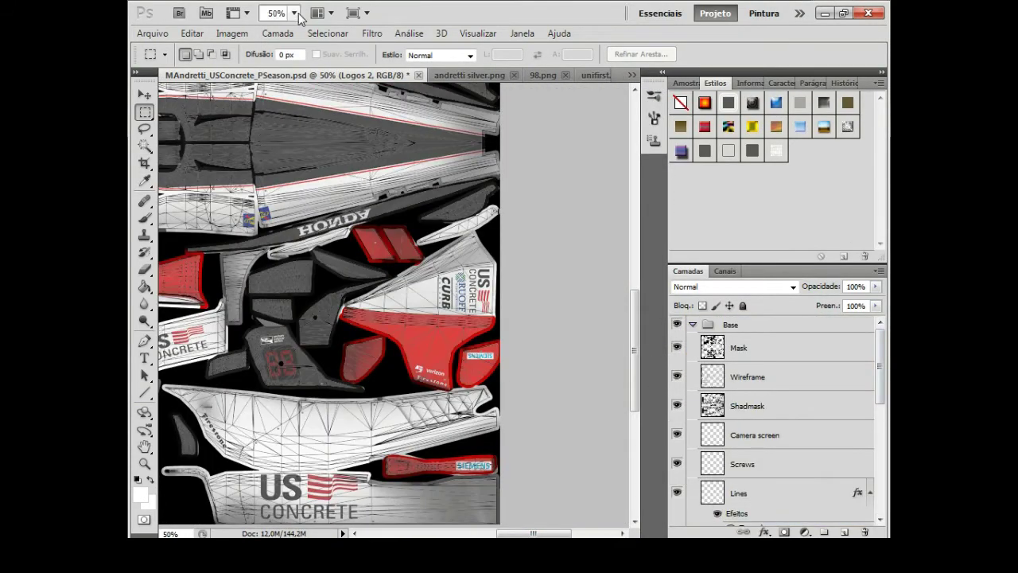
pyautogui.hotkey('ctrl', 'v')
pyautogui.hotkey('ctrl', 't')
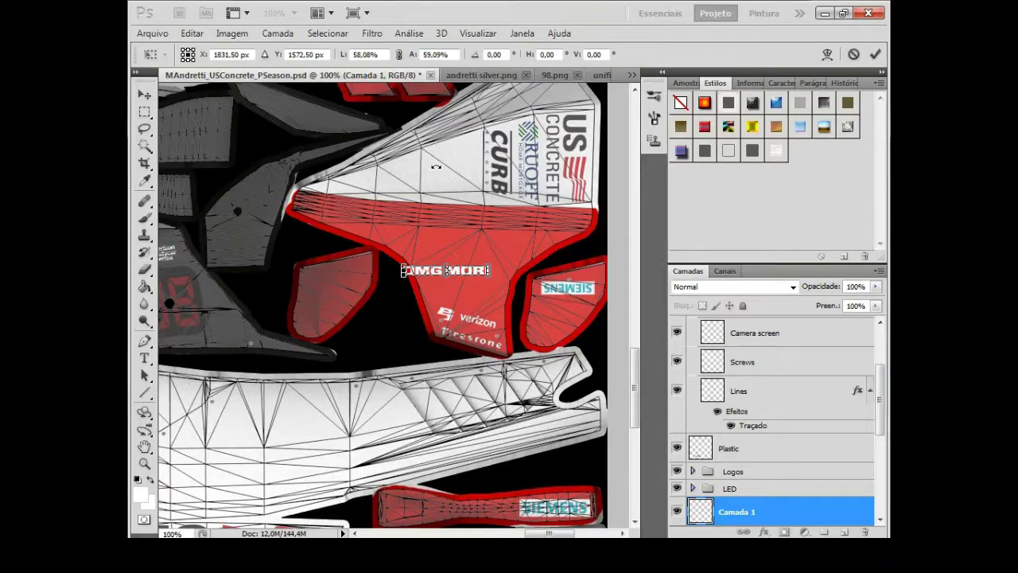
pyautogui.click(437, 219)
pyautogui.click(438, 54)
pyautogui.write('9')
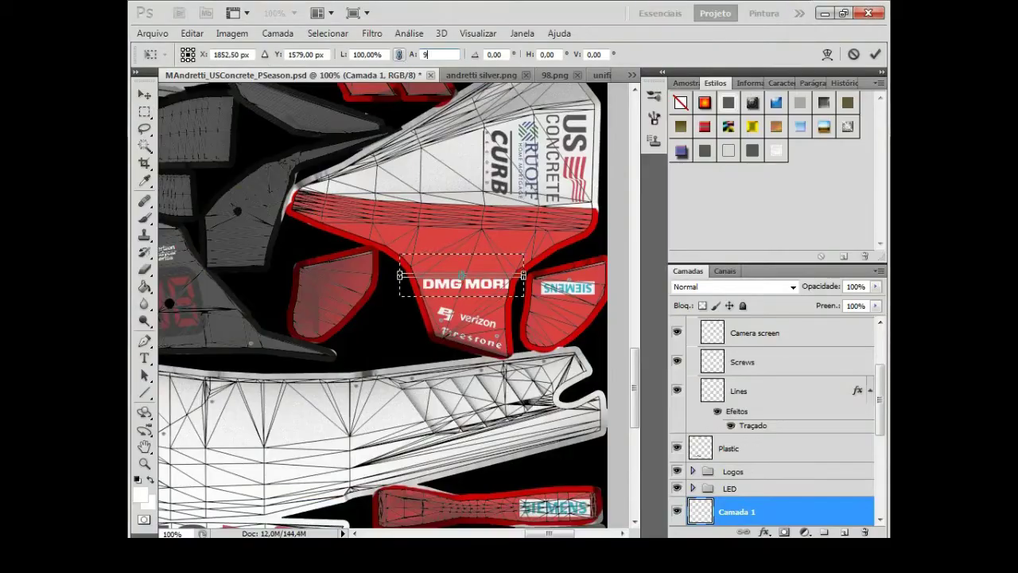
pyautogui.press('Return')
# - Duplicate the DMG MORI logo and flip the copy horizontally for the mirrored half
pyautogui.hotkey('ctrl', 'j')
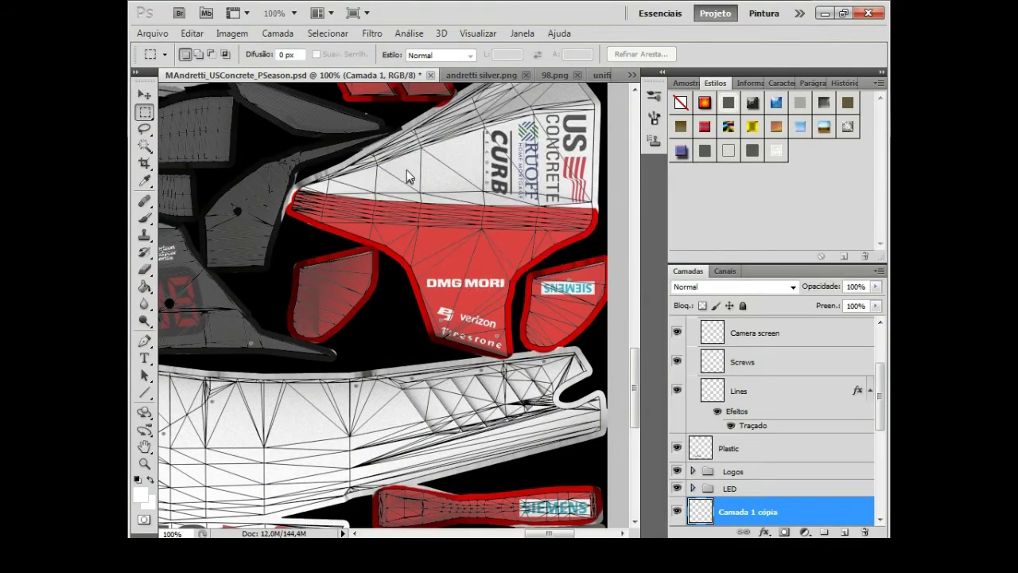
pyautogui.hotkey('ctrl', '-')
pyautogui.hotkey('ctrl', '-')
pyautogui.hotkey('ctrl', '-')
pyautogui.click(192, 33)
pyautogui.click(518, 534)
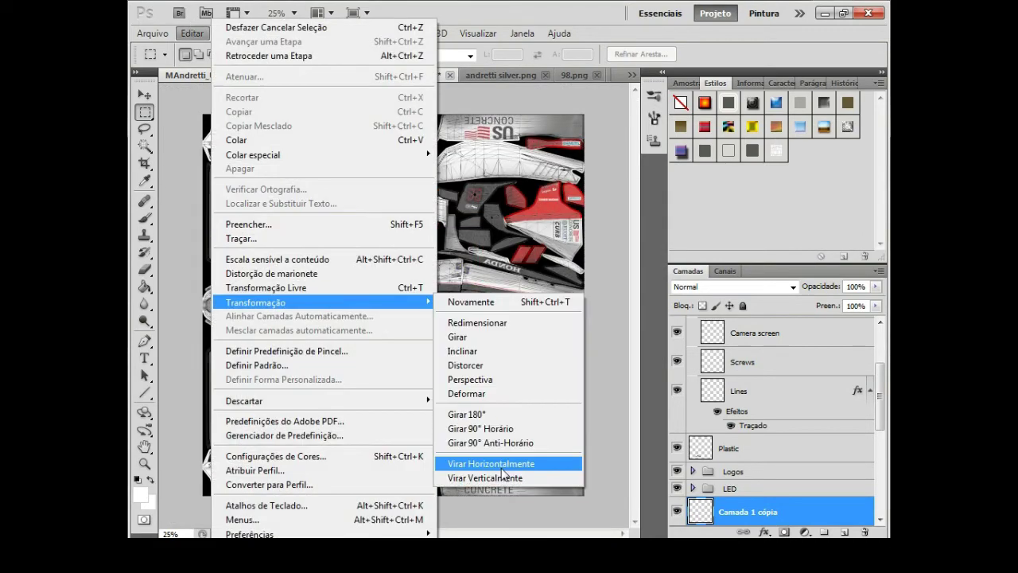
pyautogui.click(509, 464)
pyautogui.press('Return')
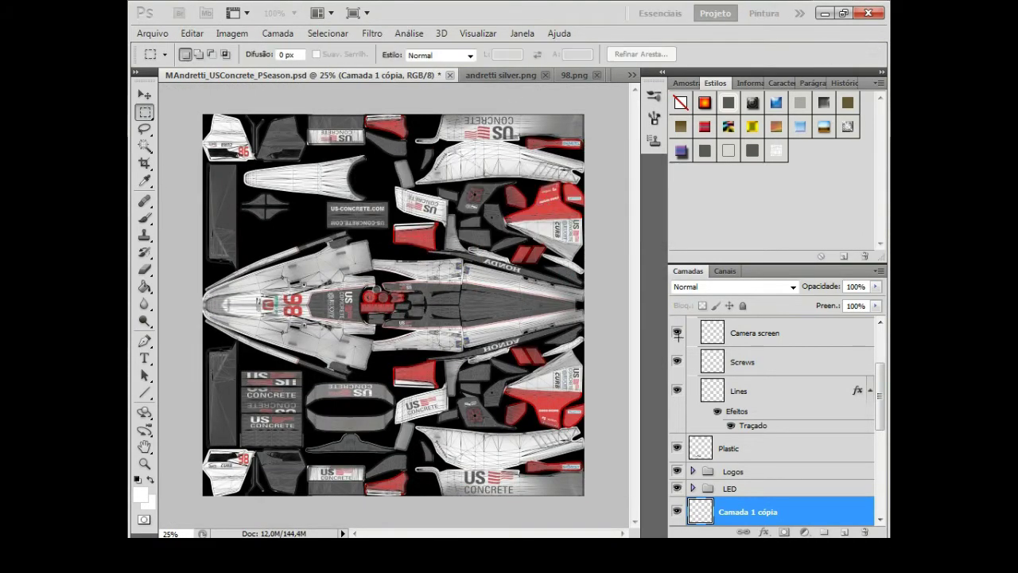
pyautogui.hotkey('alt', '[')
pyautogui.hotkey('ctrl', 't')
pyautogui.press('Return')
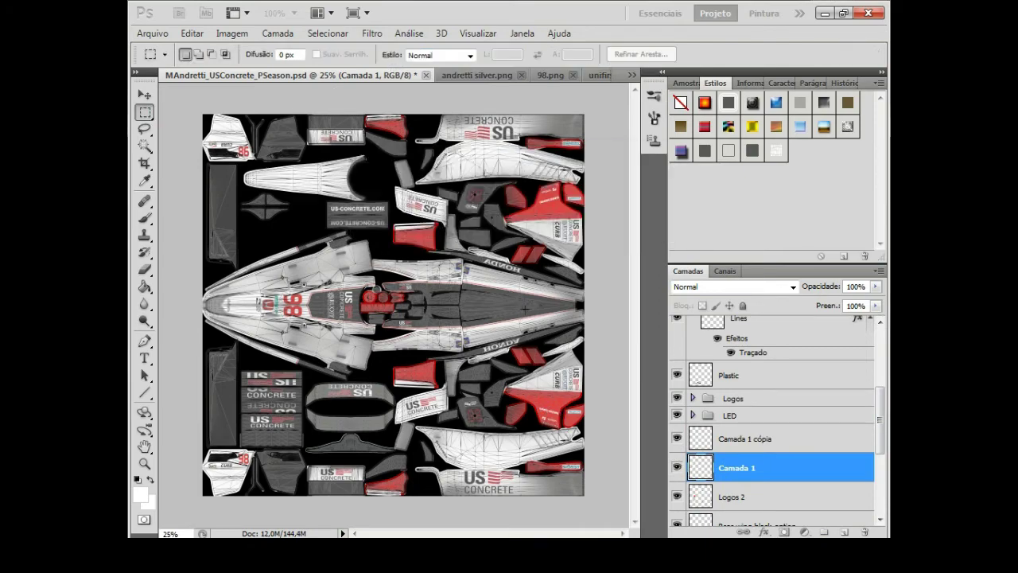
# - Merge the mirrored copy down and place the DMG MORI logo on the grey panel
pyautogui.scroll(4, 593, 338)
pyautogui.hotkey('alt', ']')
pyautogui.hotkey('ctrl', 'e')
pyautogui.hotkey('ctrl', 't')
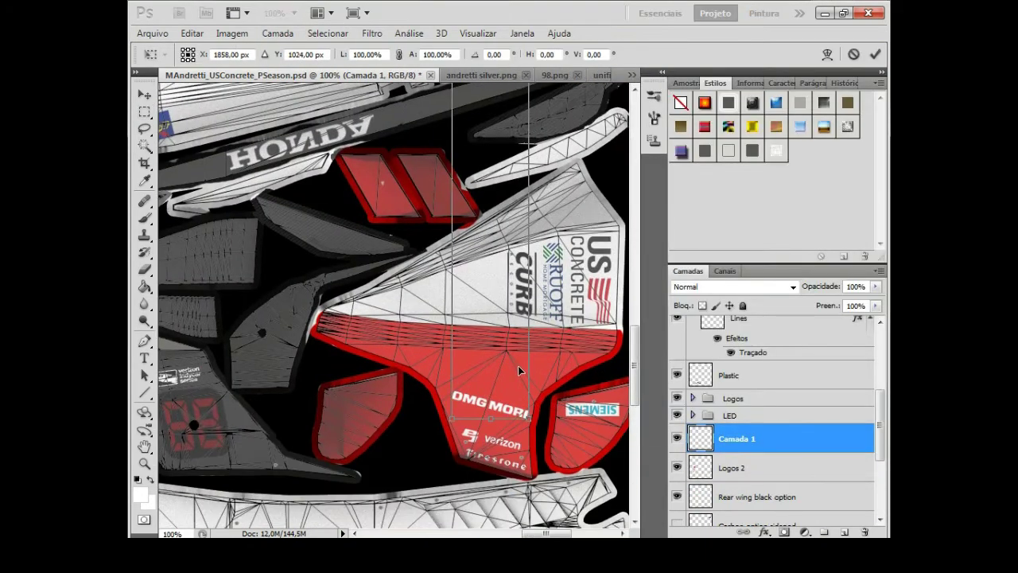
pyautogui.hotkey('ctrl', 't')
pyautogui.write('1853')
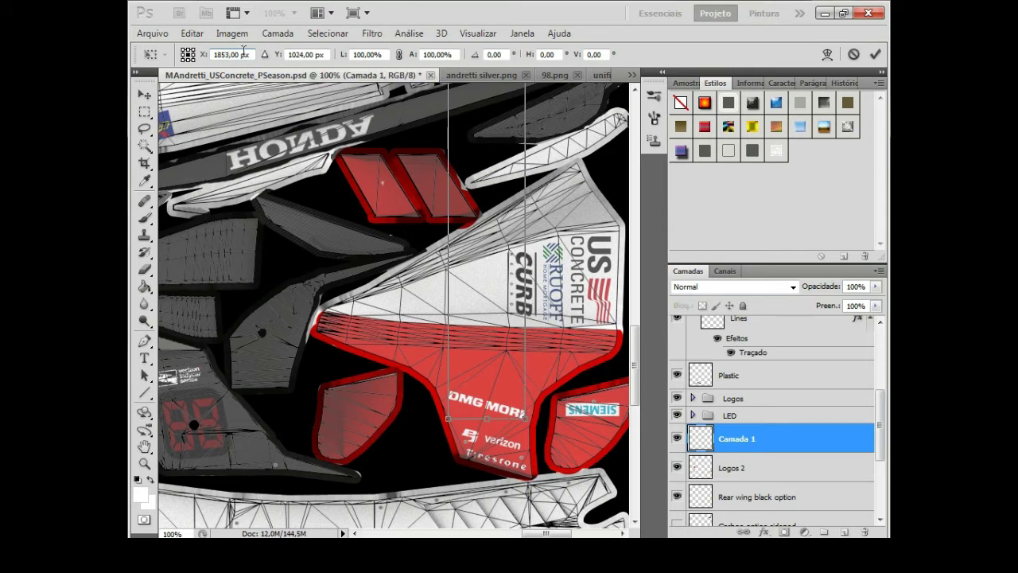
pyautogui.press('m')
pyautogui.press('Return')
pyautogui.hotkey('ctrl', 'e')
pyautogui.scroll(-4, 465, 346)
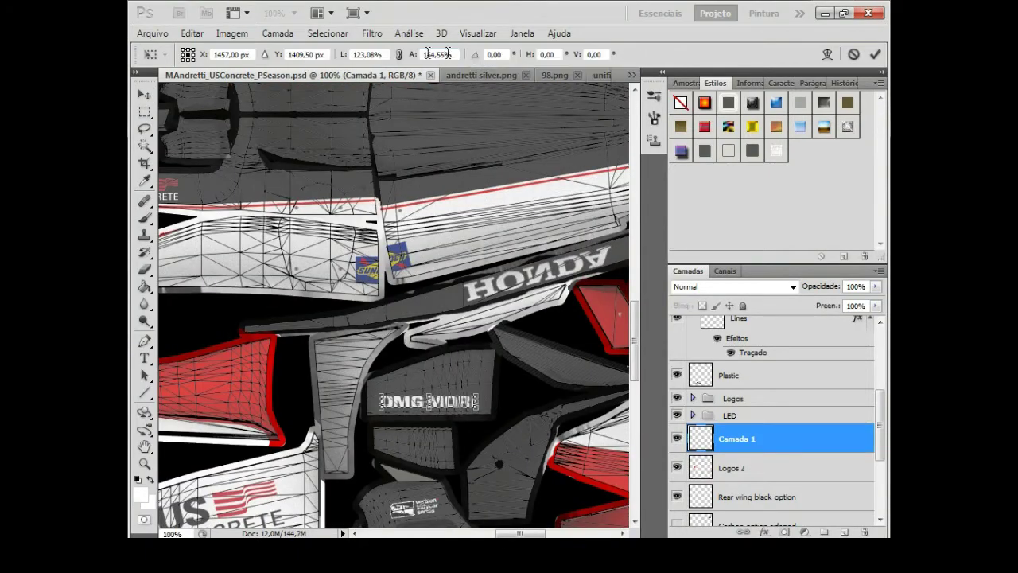
pyautogui.click(147, 112)
pyautogui.press('Return')
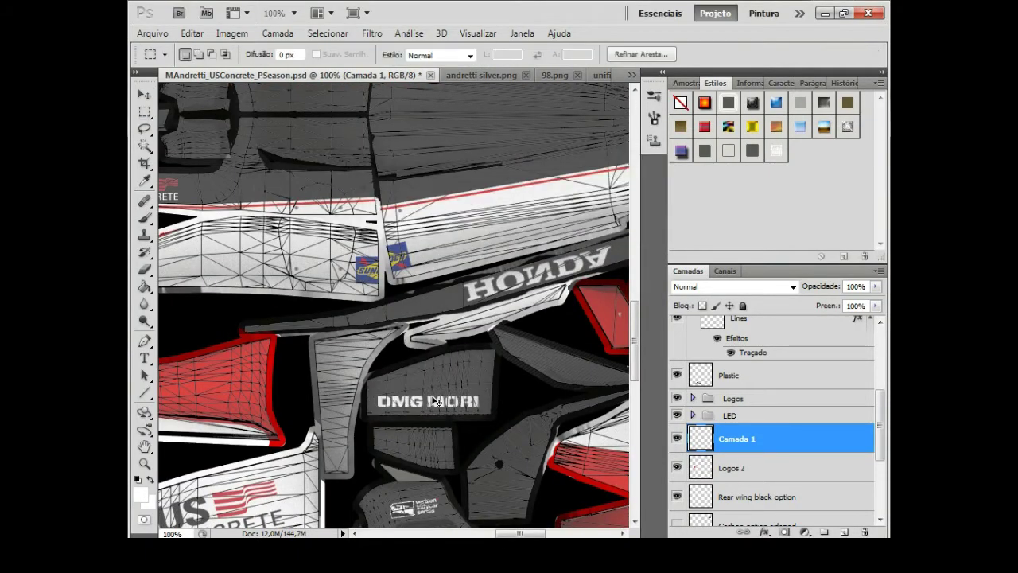
# - Nudge the DMG MORI logo slightly down and duplicate its layer
pyautogui.press('v')
pyautogui.moveTo(437, 403); pyautogui.dragTo(442, 412)
pyautogui.press('m')
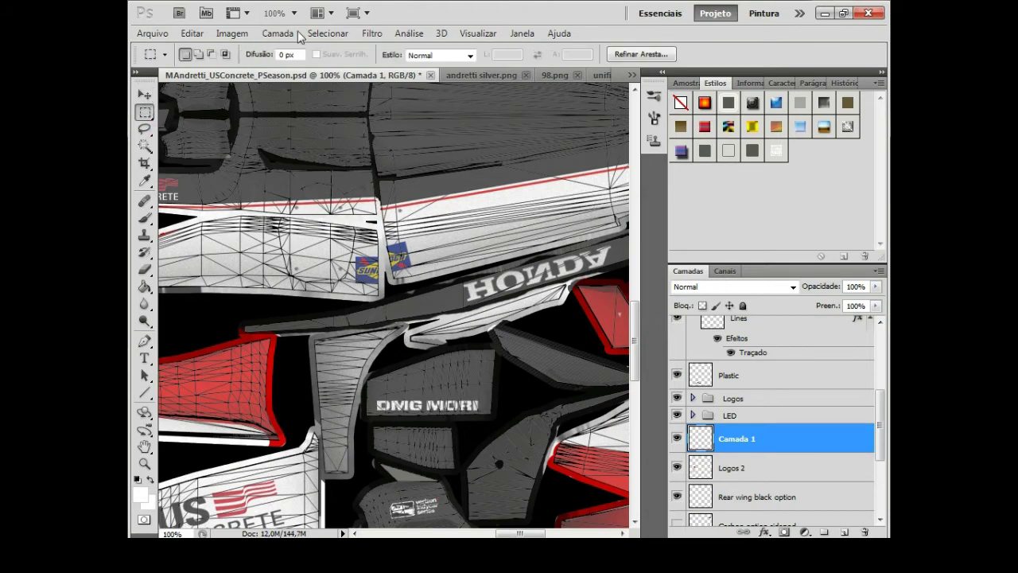
pyautogui.hotkey('ctrl', '-')
pyautogui.hotkey('ctrl', '-')
pyautogui.hotkey('ctrl', '-')
pyautogui.rightClick(750, 443)
pyautogui.click(776, 477)
pyautogui.click(643, 170)
# - Flip the logo copy horizontally, merge the logos into Logos 2, and save the texture
pyautogui.click(192, 33)
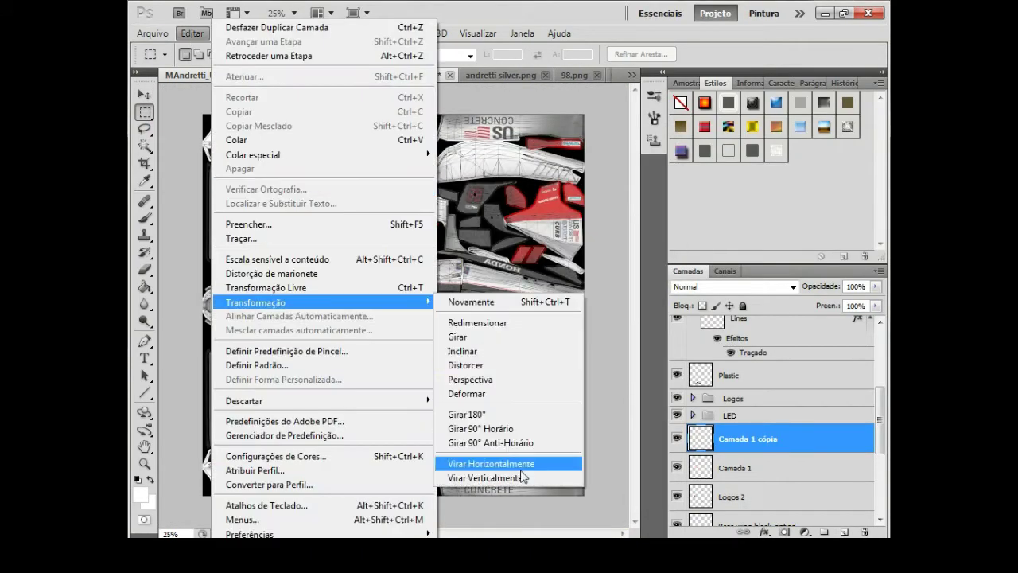
pyautogui.click(523, 471)
pyautogui.click(192, 34)
pyautogui.click(523, 471)
pyautogui.click(192, 34)
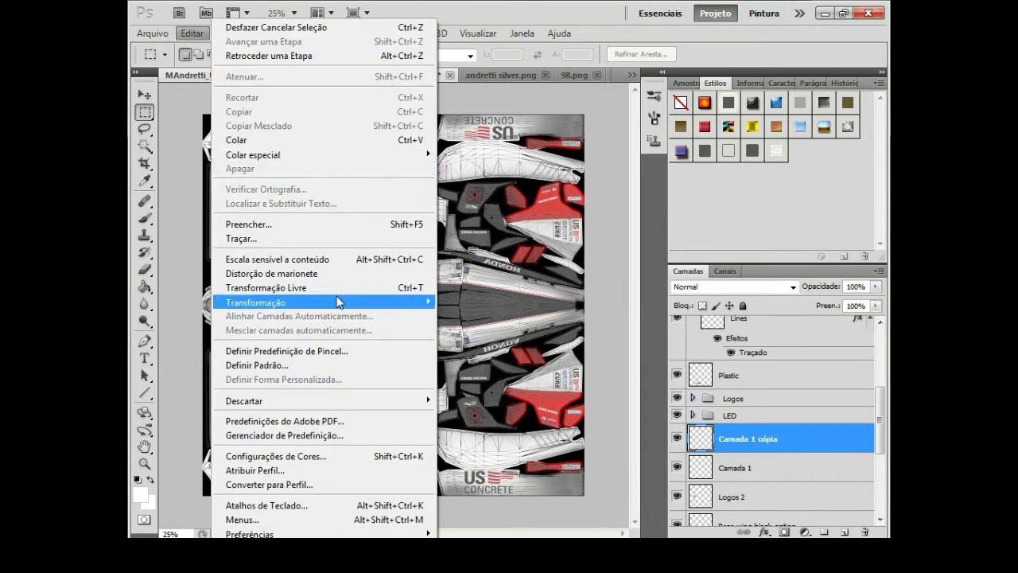
pyautogui.click(523, 471)
pyautogui.hotkey('ctrl', 'e')
pyautogui.hotkey('ctrl', 'e')
pyautogui.click(151, 34)
pyautogui.click(296, 230)
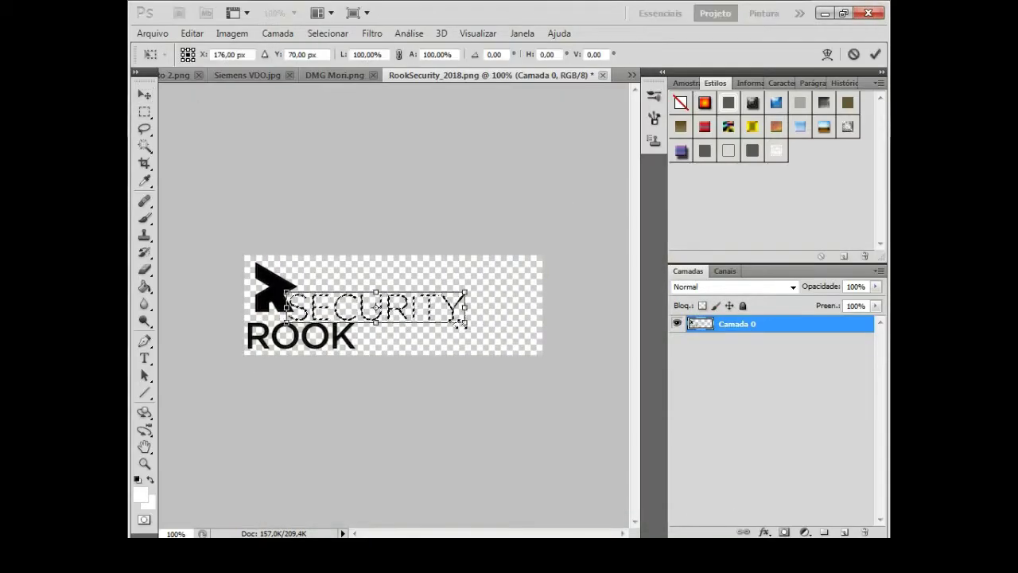
# - Rearrange the ROOK SECURITY wordmark by resizing the SECURITY text and the R mark
pyautogui.click(145, 112)
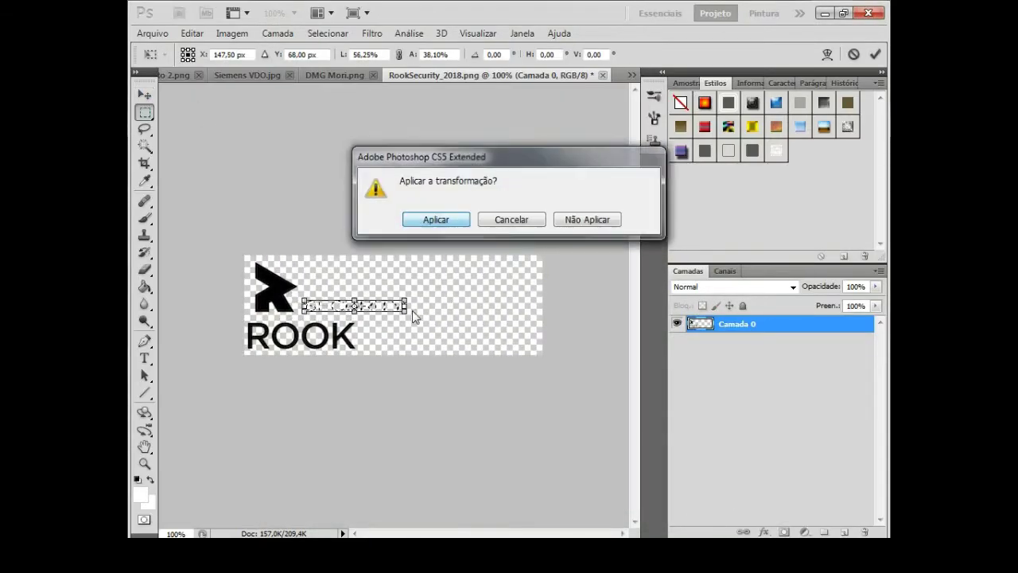
pyautogui.press('Return')
pyautogui.hotkey('ctrl', 't')
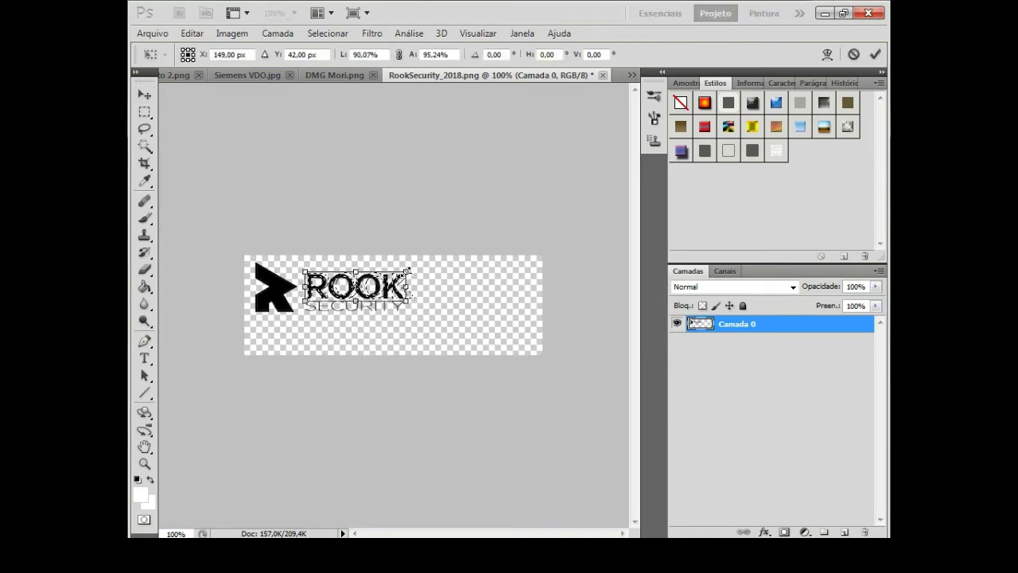
pyautogui.click(145, 112)
pyautogui.press('Return')
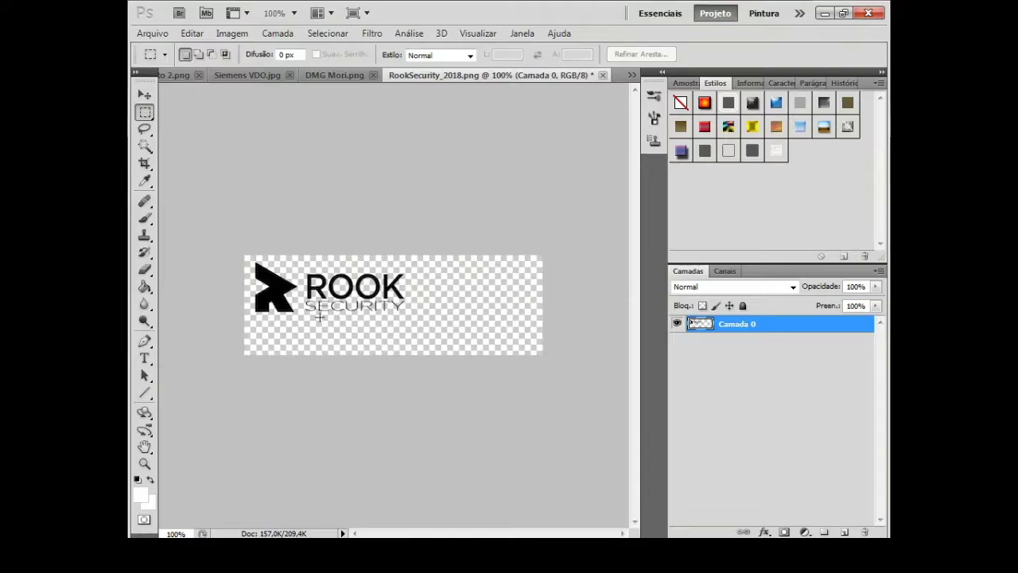
pyautogui.moveTo(244, 255); pyautogui.dragTo(302, 318)
pyautogui.hotkey('ctrl', 't')
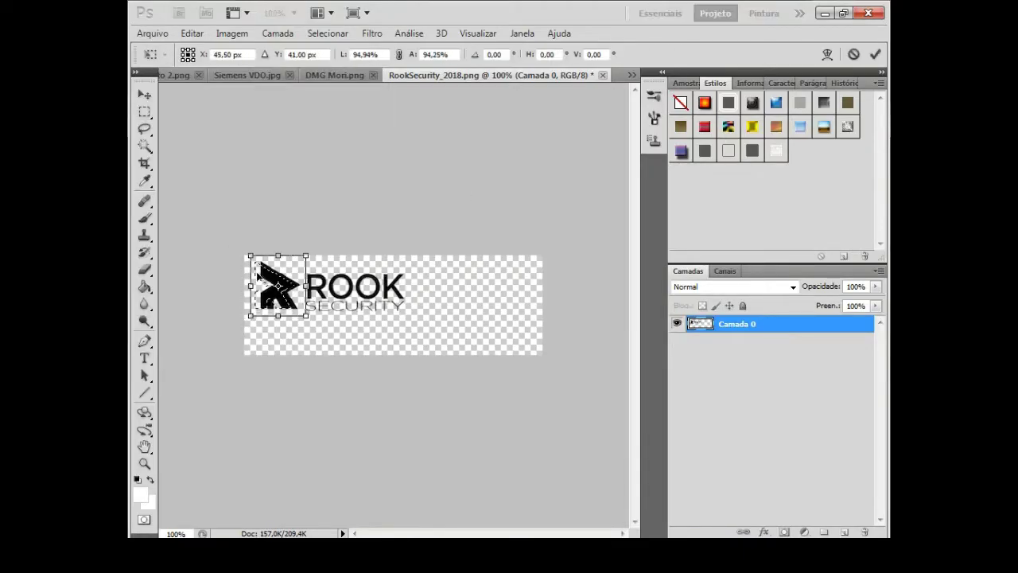
pyautogui.press('Return')
pyautogui.hotkey('ctrl', 'd')
pyautogui.press('v')
# - Save the ROOK SECURITY logo and whiten it with Hue/Saturation lightness 100
pyautogui.click(146, 32)
pyautogui.click(199, 265)
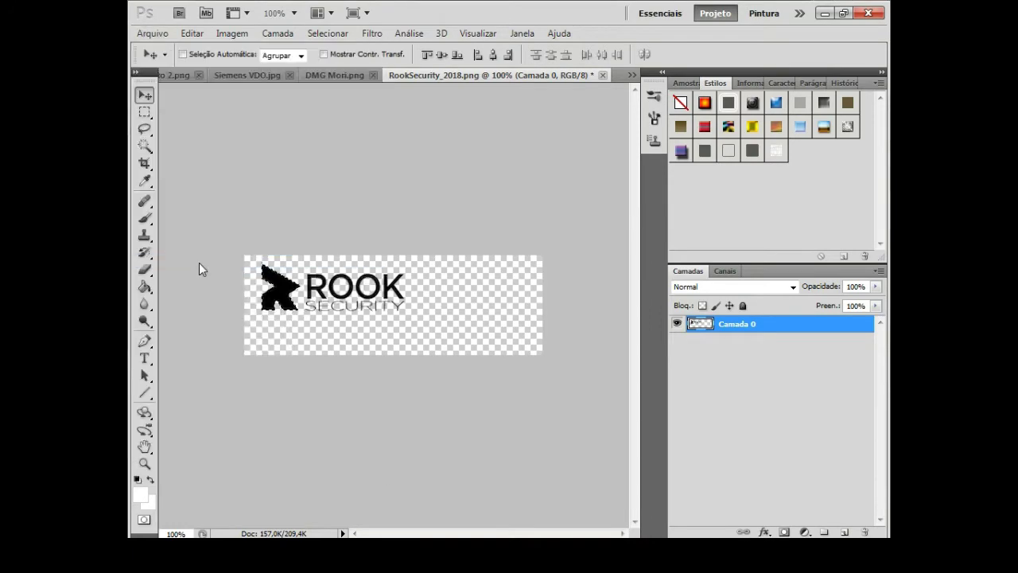
pyautogui.press('m')
pyautogui.click(234, 35)
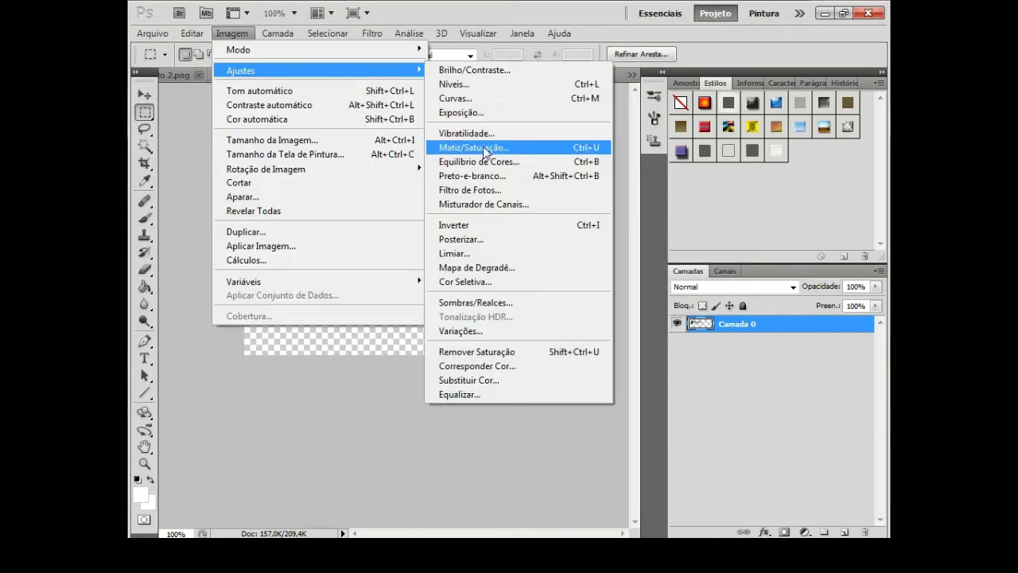
pyautogui.click(477, 145)
pyautogui.write('100')
pyautogui.press('Return')
# - Paste the white ROOK logo into the livery at 100% zoom and place it on the red panel
pyautogui.click(294, 13)
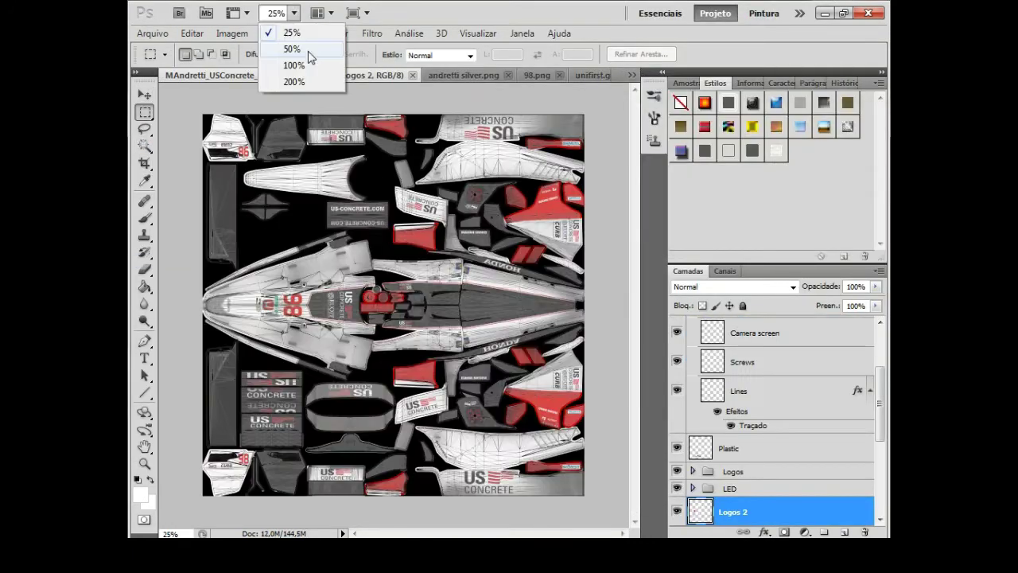
pyautogui.click(311, 49)
pyautogui.click(294, 12)
pyautogui.click(296, 65)
pyautogui.hotkey('ctrl', 'v')
pyautogui.hotkey('ctrl', 't')
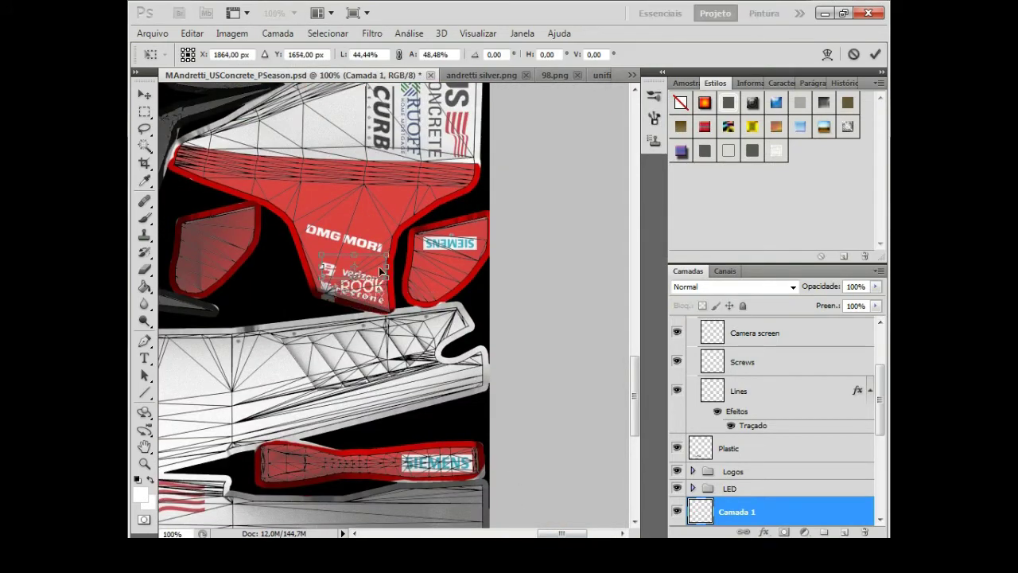
pyautogui.click(144, 112)
pyautogui.click(420, 216)
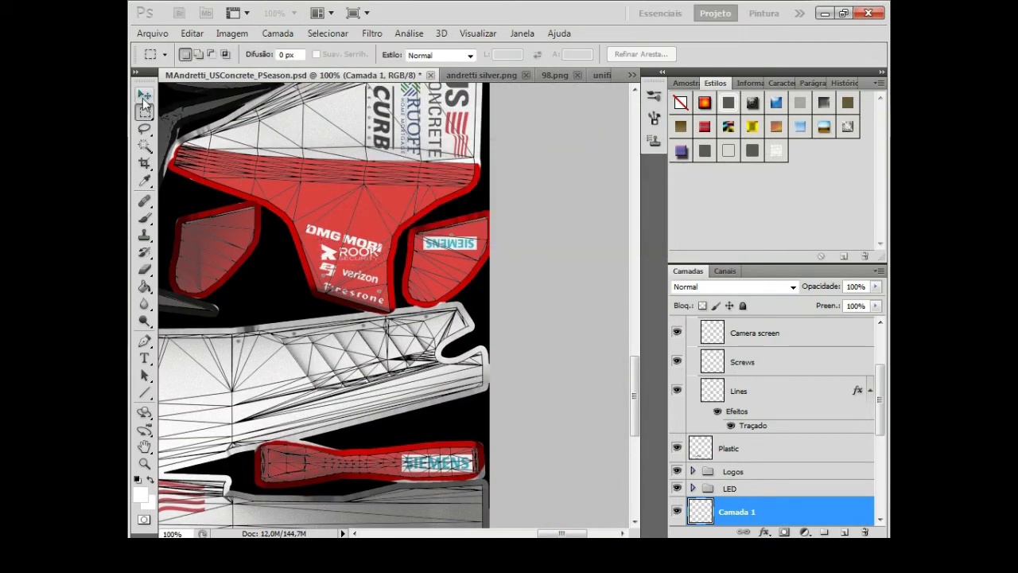
# - Duplicate the ROOK logo layer and zoom out to the whole texture
pyautogui.click(144, 96)
pyautogui.rightClick(736, 511)
pyautogui.click(682, 209)
pyautogui.press('Return')
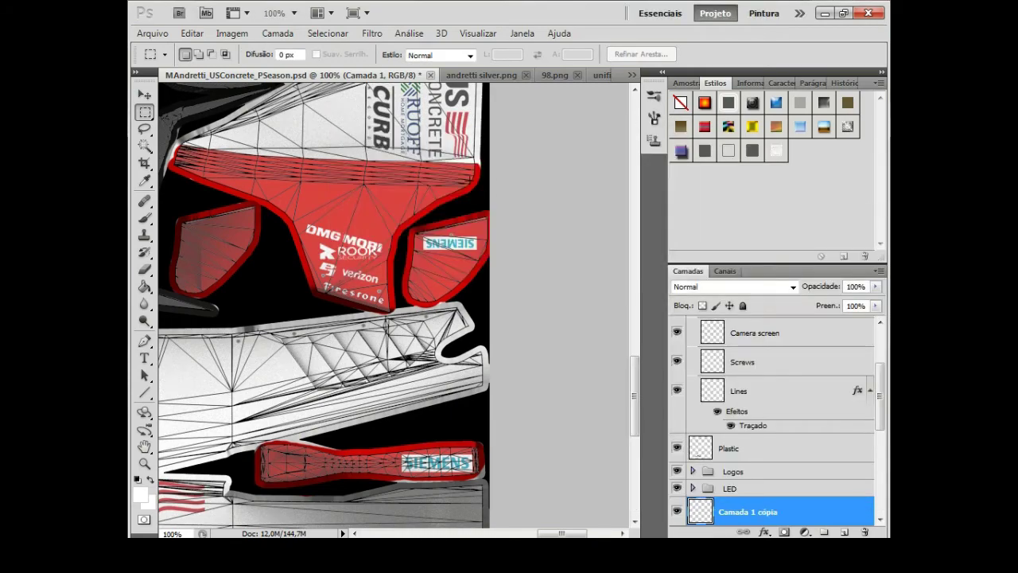
pyautogui.click(294, 13)
pyautogui.click(275, 32)
pyautogui.press('v')
# - Flip the duplicated logos horizontally onto the opposite red panel
pyautogui.hotkey('ctrl', 't')
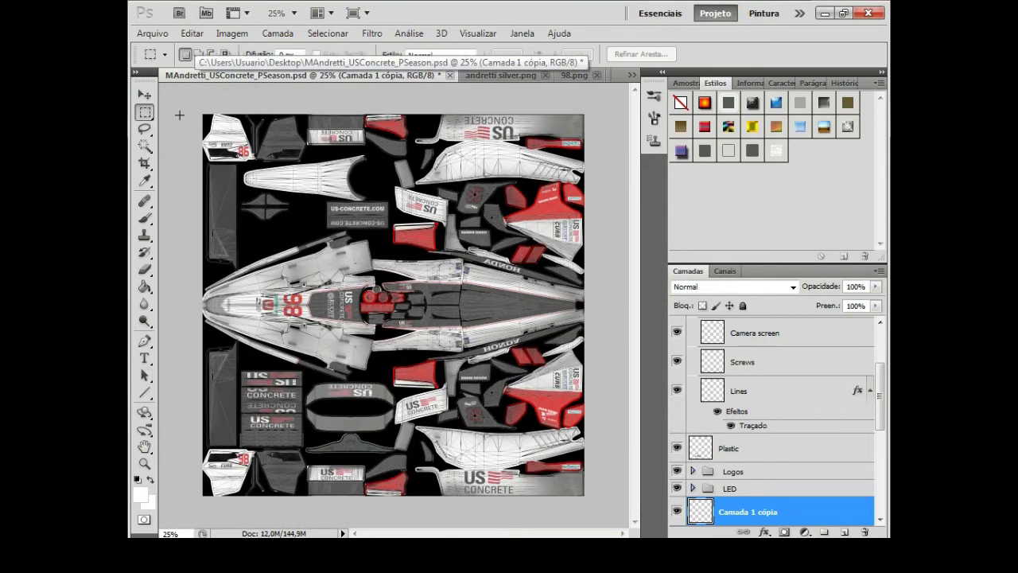
pyautogui.click(192, 33)
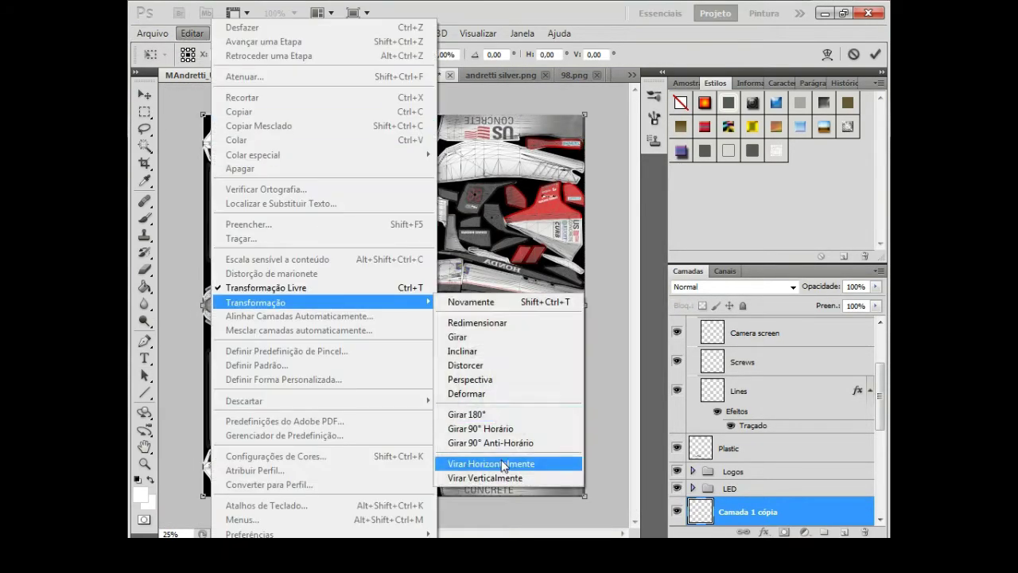
pyautogui.click(509, 462)
pyautogui.click(144, 112)
pyautogui.click(437, 219)
pyautogui.click(192, 33)
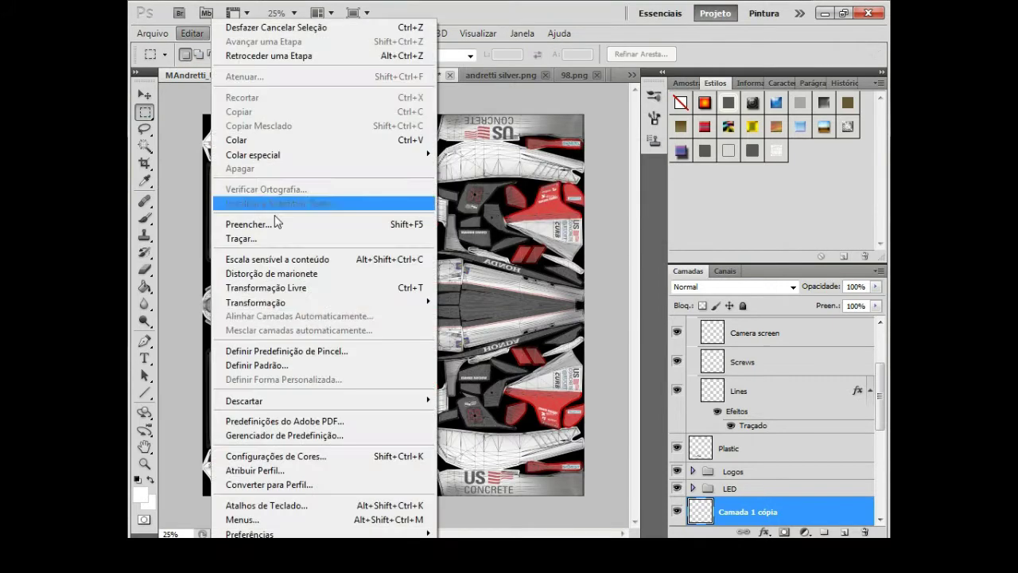
pyautogui.click(273, 287)
pyautogui.click(144, 112)
pyautogui.press('Return')
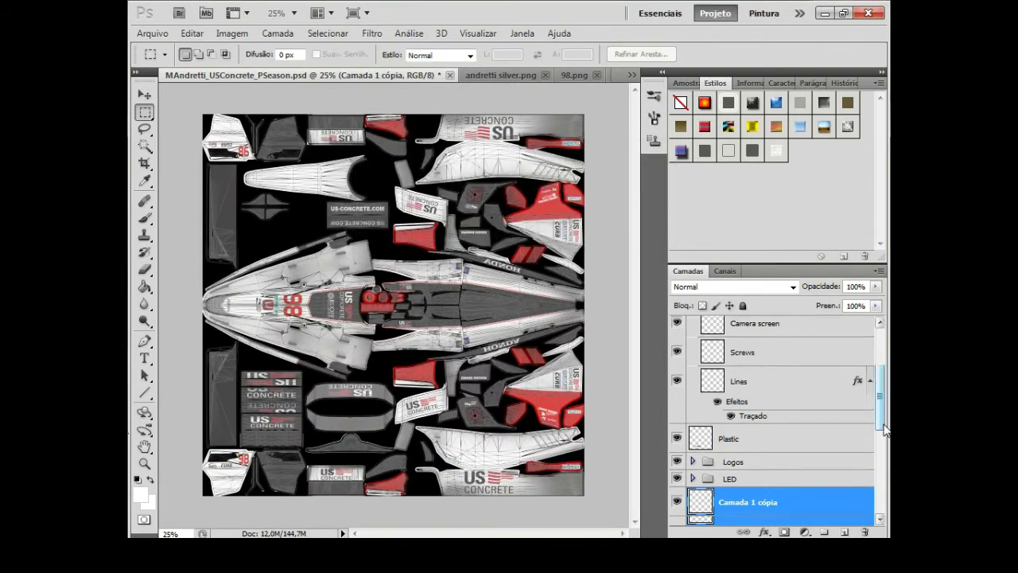
# - Commit the original logo layer and inspect both panels at 100% zoom
pyautogui.hotkey('alt', '[')
pyautogui.hotkey('ctrl', 't')
pyautogui.press('Return')
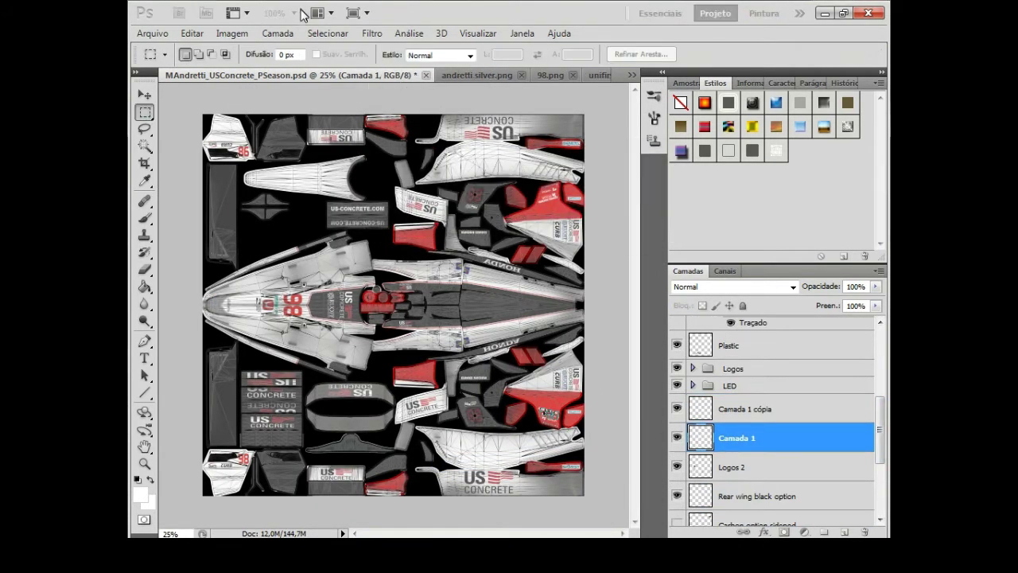
pyautogui.hotkey('ctrl', '+')
pyautogui.hotkey('ctrl', '+')
pyautogui.hotkey('ctrl', '+')
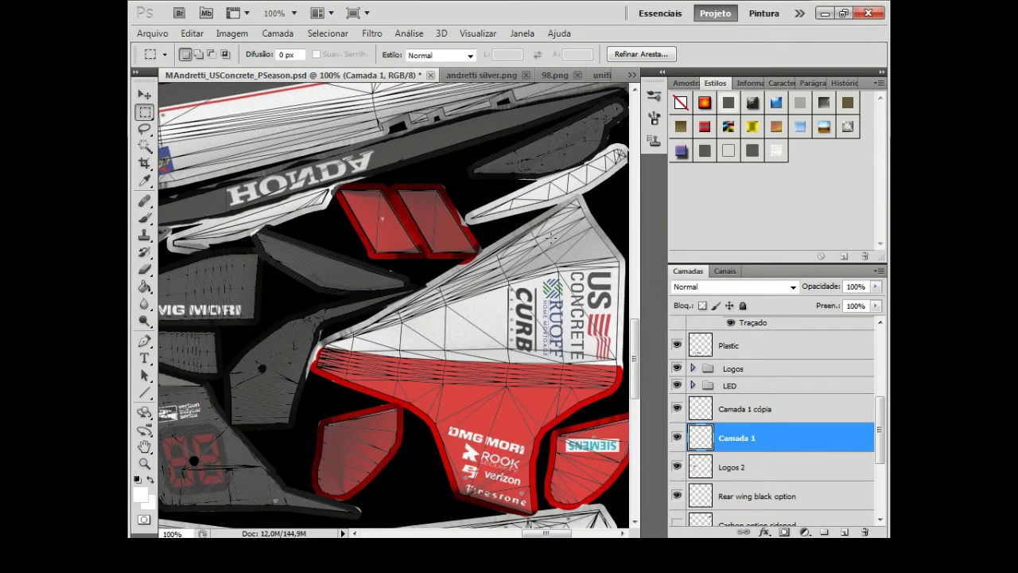
pyautogui.hotkey('ctrl', 'z')
pyautogui.hotkey('alt', ']')
pyautogui.rightClick(751, 421)
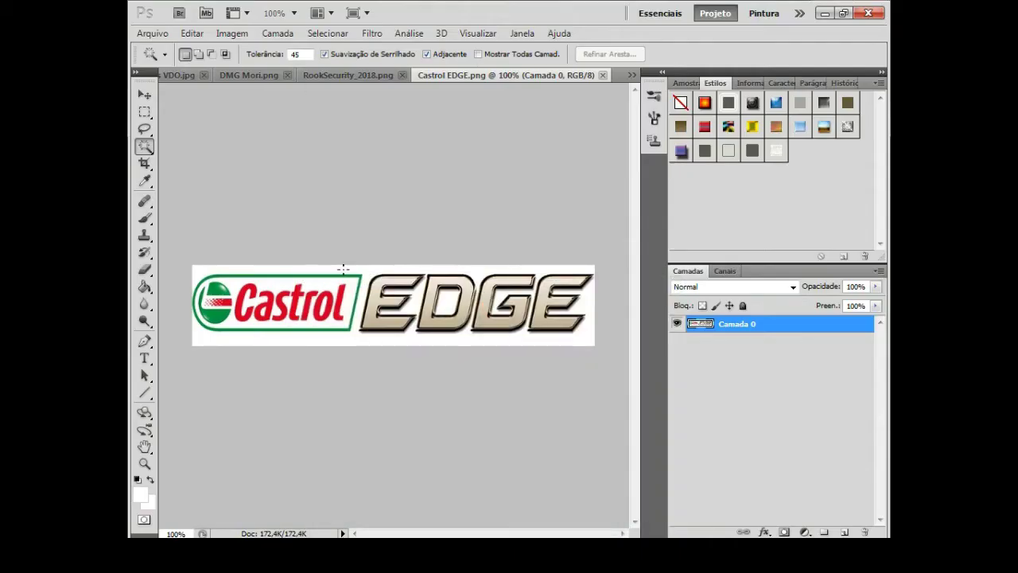
# - Delete the Castrol EDGE logo's white background and scale the logo down to 65%
pyautogui.press('Delete')
pyautogui.hotkey('ctrl', 't')
pyautogui.write('65')
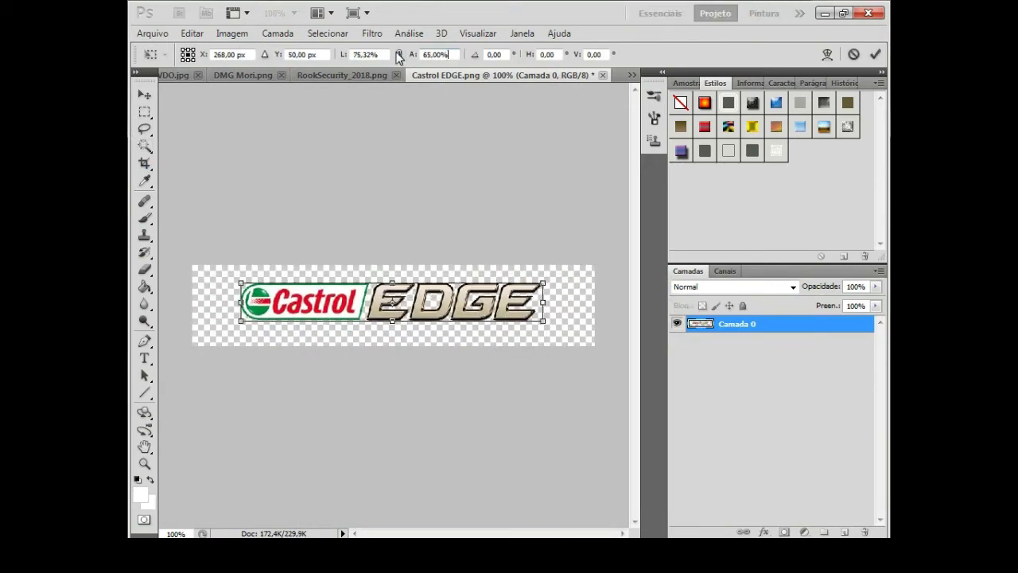
pyautogui.click(144, 112)
# - On a new layer below the logo, draw a black ellipse around the Castrol roundel
pyautogui.click(437, 218)
pyautogui.rightClick(144, 375)
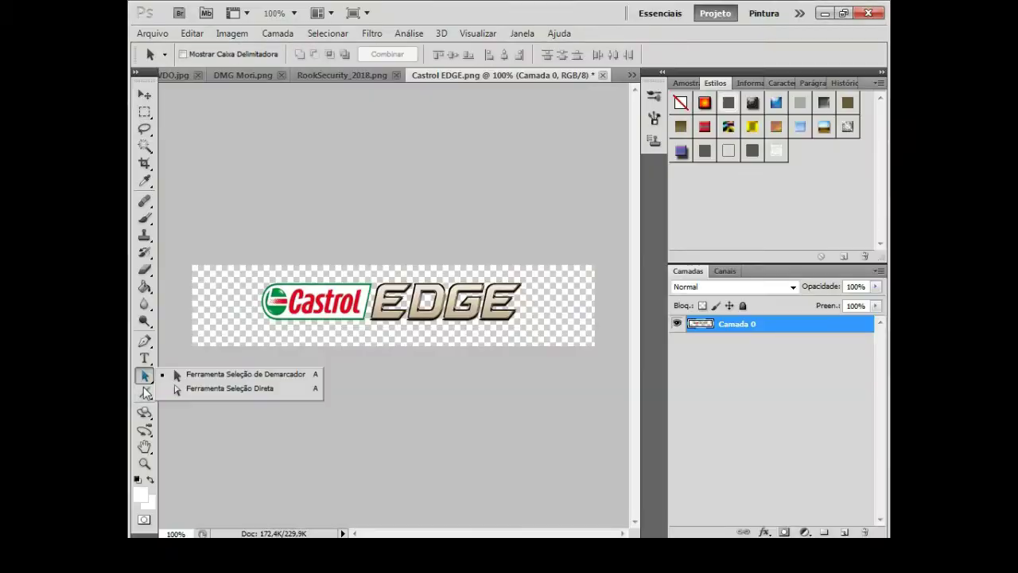
pyautogui.click(199, 422)
pyautogui.keyDown('ctrl'); pyautogui.click(845, 532); pyautogui.keyUp('ctrl')
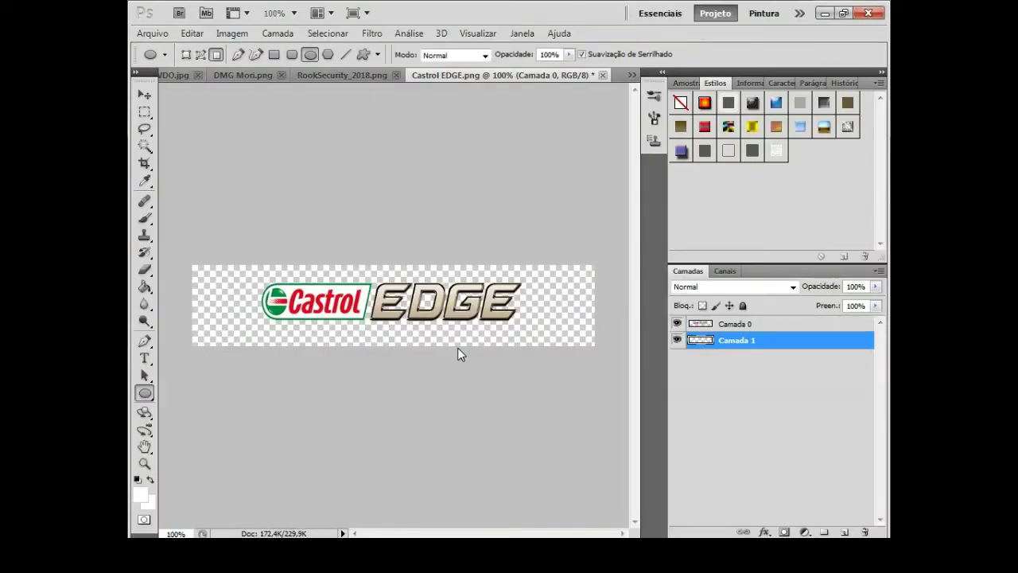
pyautogui.click(140, 494)
pyautogui.click(780, 300)
pyautogui.click(293, 13)
pyautogui.click(285, 82)
pyautogui.hscroll(-3, 397, 334)
pyautogui.moveTo(290, 279); pyautogui.dragTo(402, 363)
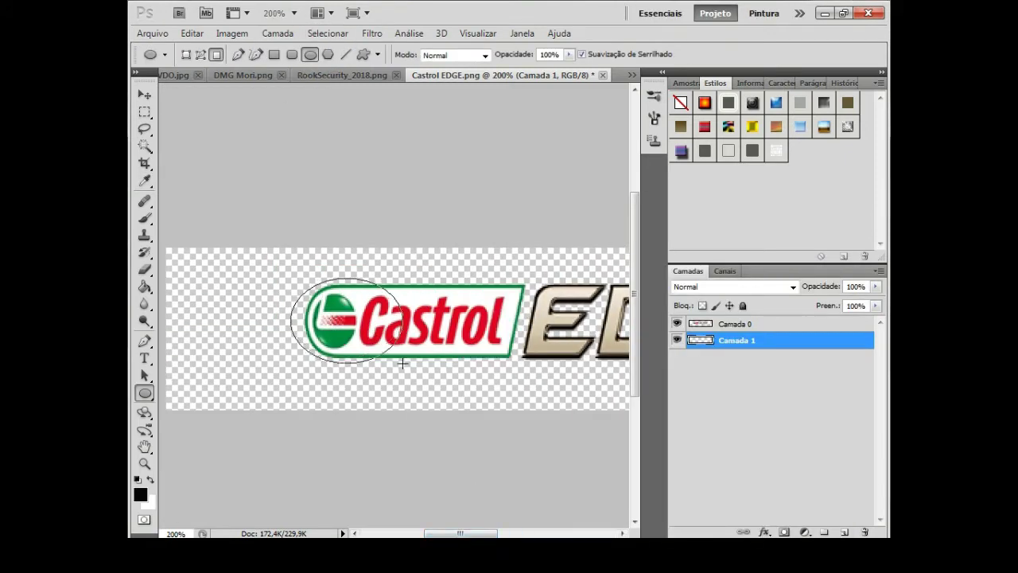
# - Fill the backing black and stretch it across the Castrol panel, then deselect
pyautogui.press('b')
pyautogui.press('Return')
pyautogui.press('v')
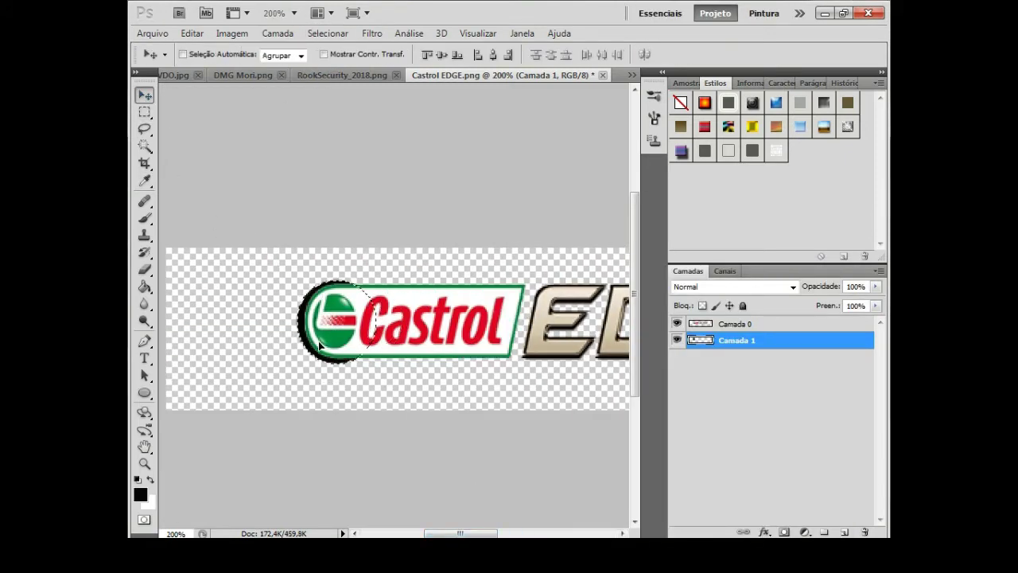
pyautogui.hotkey('ctrl', 't')
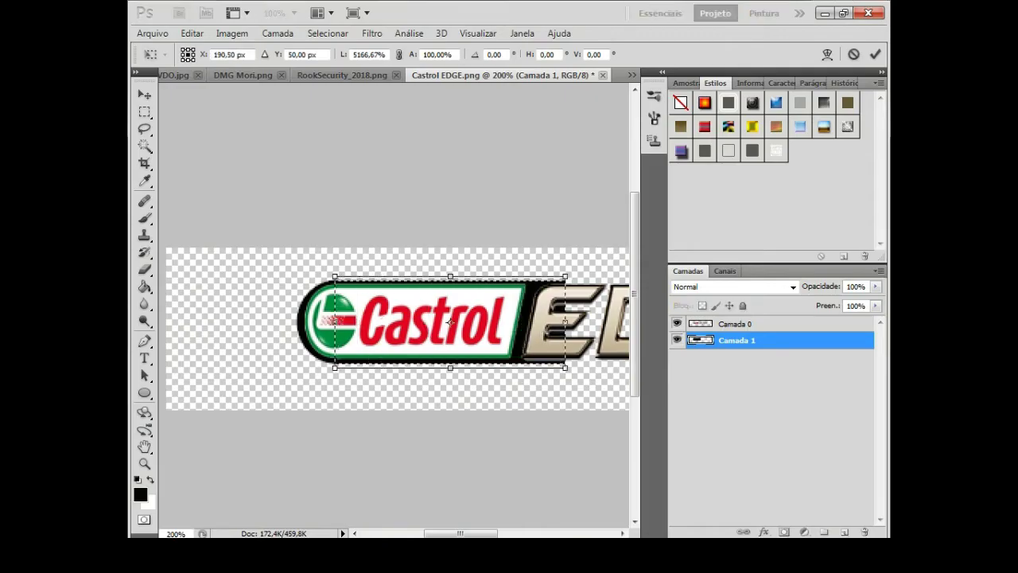
pyautogui.press('m')
pyautogui.press('Return')
pyautogui.press('v')
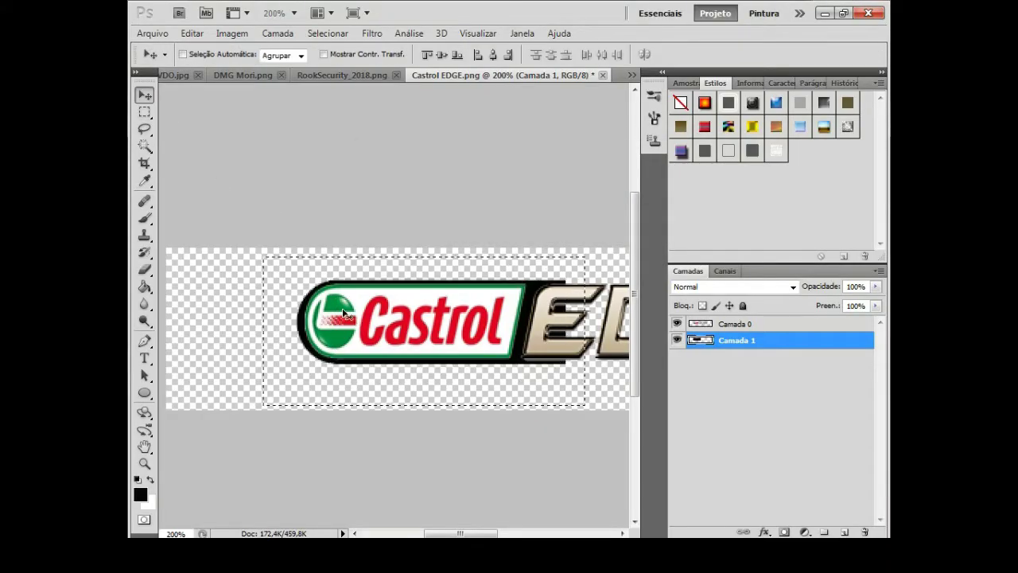
pyautogui.hotkey('ctrl', 't')
pyautogui.press('m')
pyautogui.press('Return')
pyautogui.hotkey('ctrl', 'd')
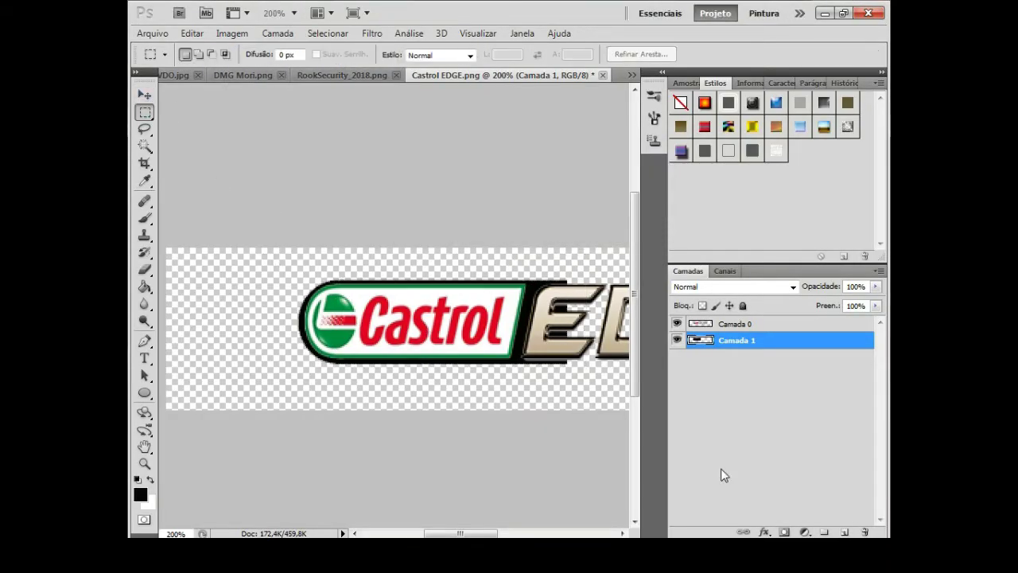
# - Duplicate the black backing layer and flip the copy horizontally
pyautogui.rightClick(736, 342)
pyautogui.click(517, 217)
pyautogui.press('Return')
pyautogui.click(192, 33)
pyautogui.click(527, 462)
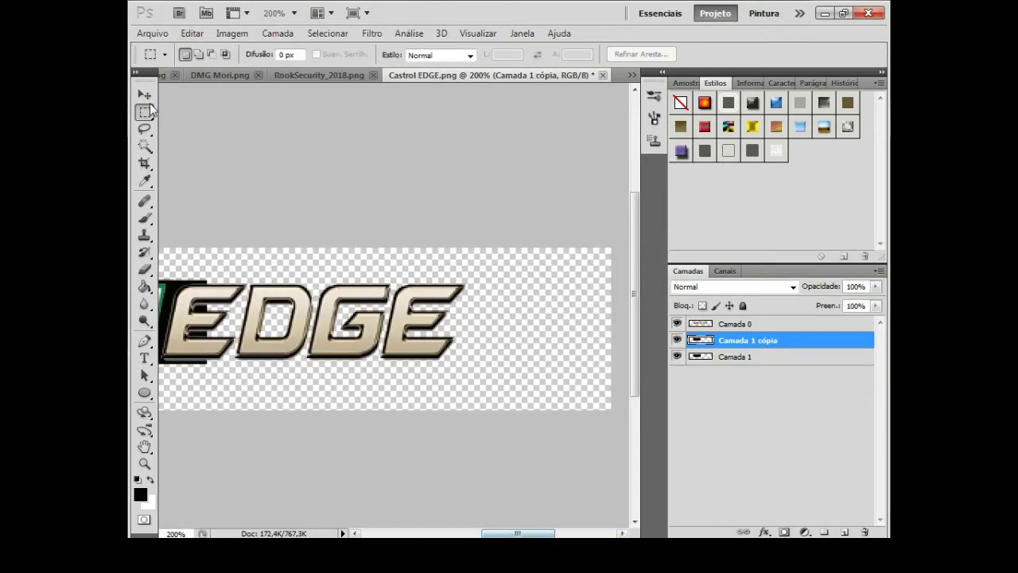
pyautogui.press('v')
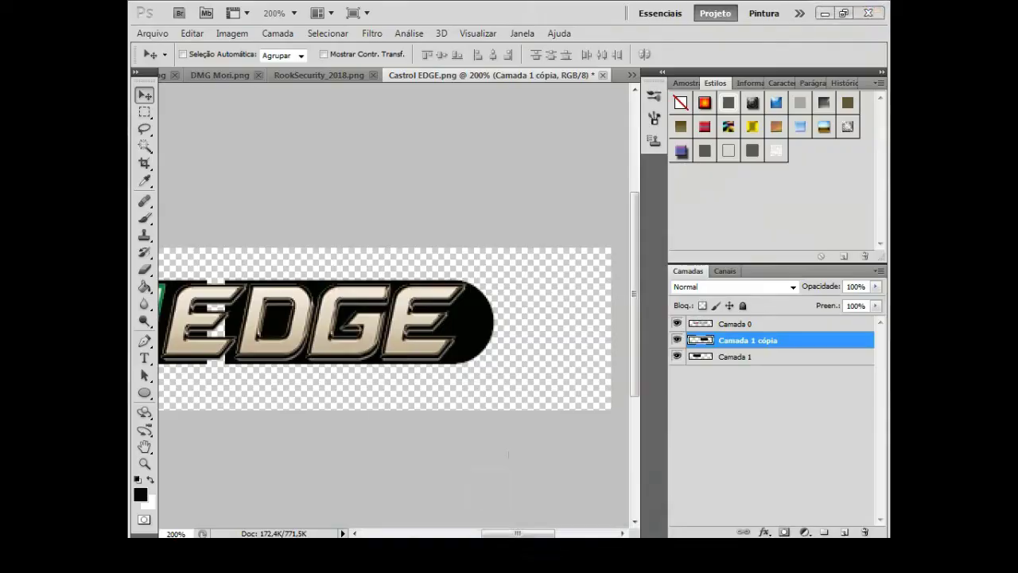
# - Shape the backing copy into a black rounded rectangle behind the EDGE lettering
pyautogui.hotkey('ctrl', 't')
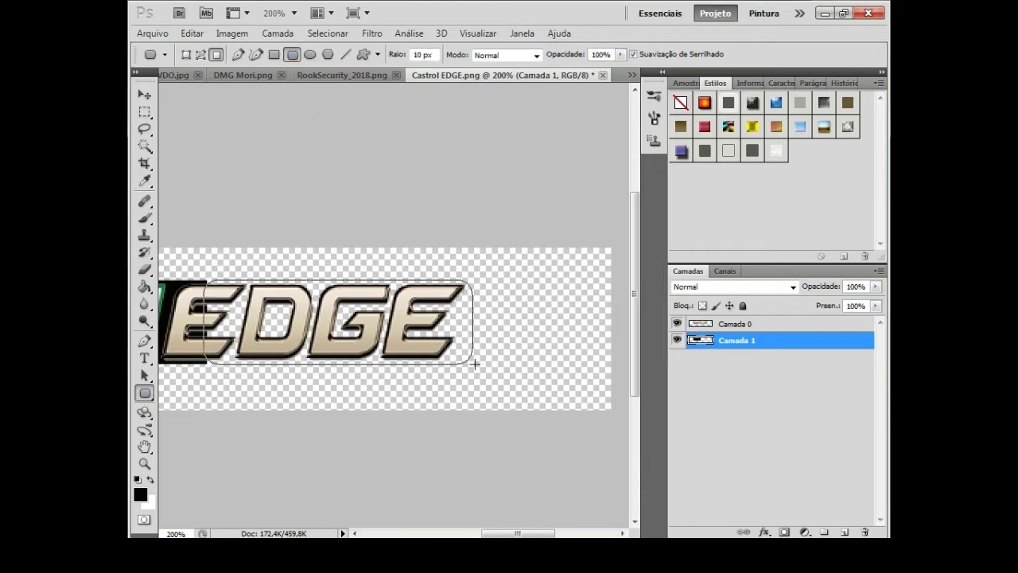
pyautogui.moveTo(475, 364); pyautogui.dragTo(477, 363)
pyautogui.press('m')
pyautogui.moveTo(335, 269); pyautogui.dragTo(511, 391)
pyautogui.press('v')
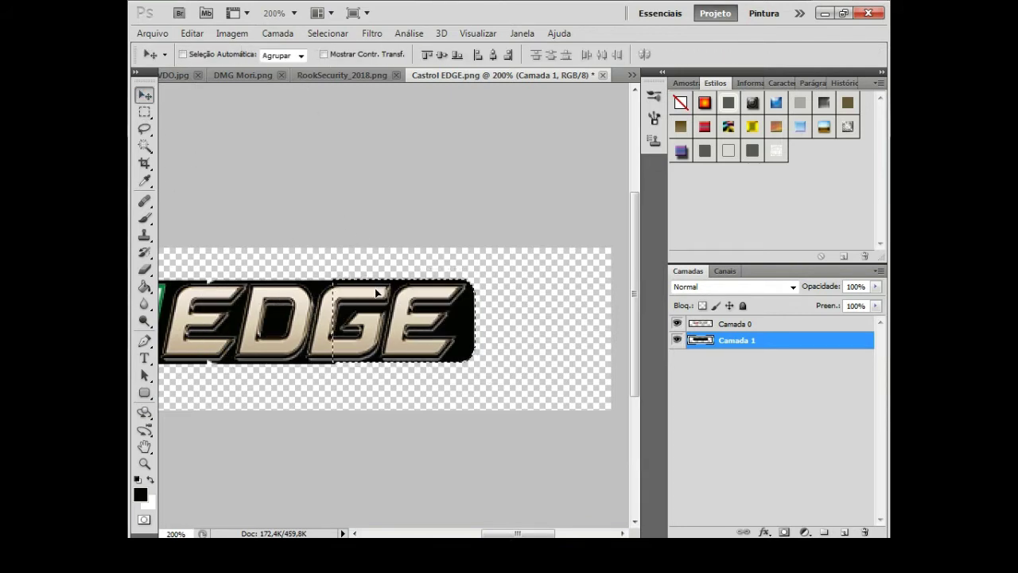
pyautogui.hotkey('ctrl', 't')
pyautogui.press('Return')
pyautogui.hotkey('ctrl', 't')
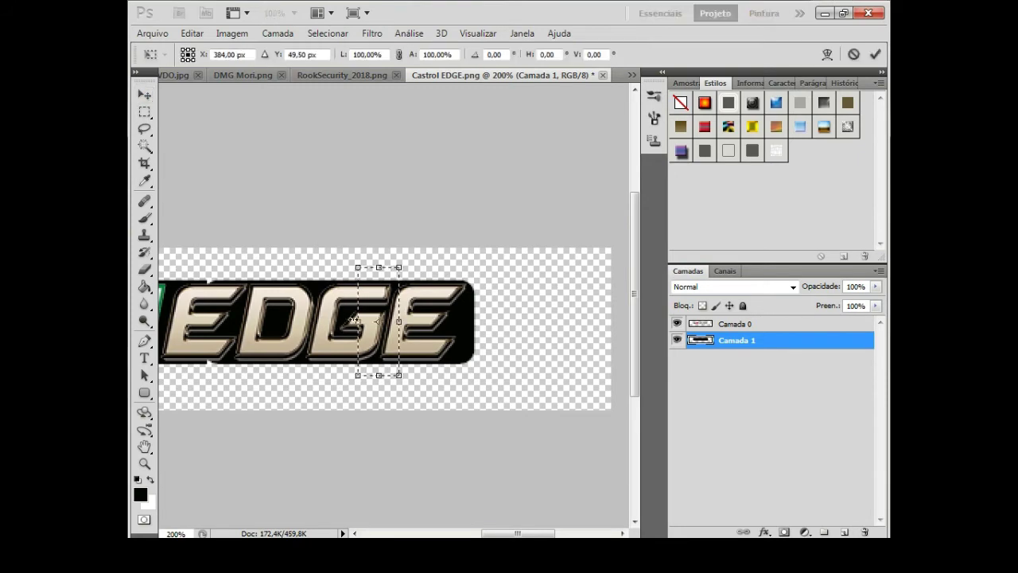
pyautogui.press('m')
# - Add a Stroke layer style outline to the black backing shape
pyautogui.doubleClick(707, 345)
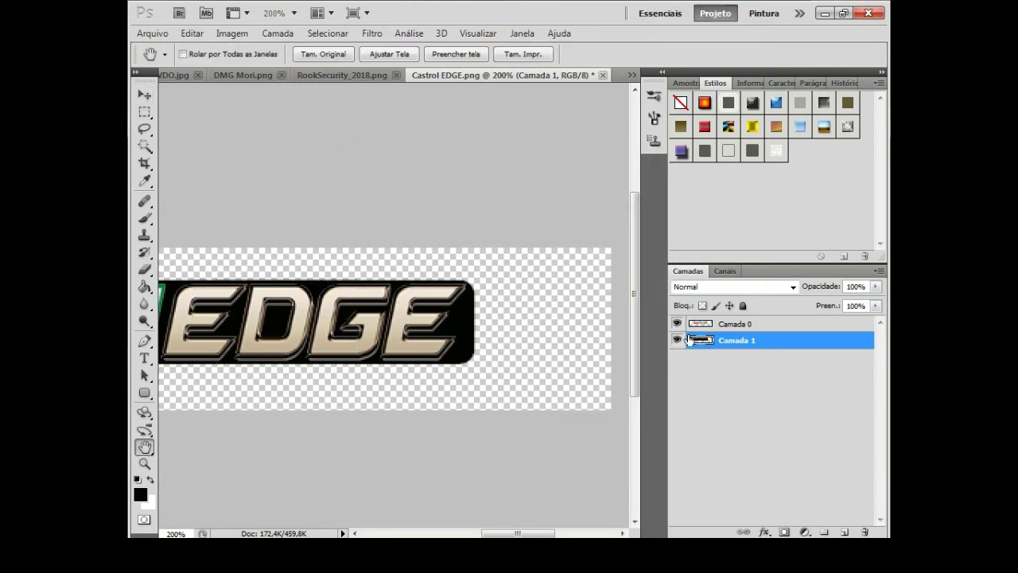
pyautogui.moveTo(645, 217); pyautogui.dragTo(784, 384)
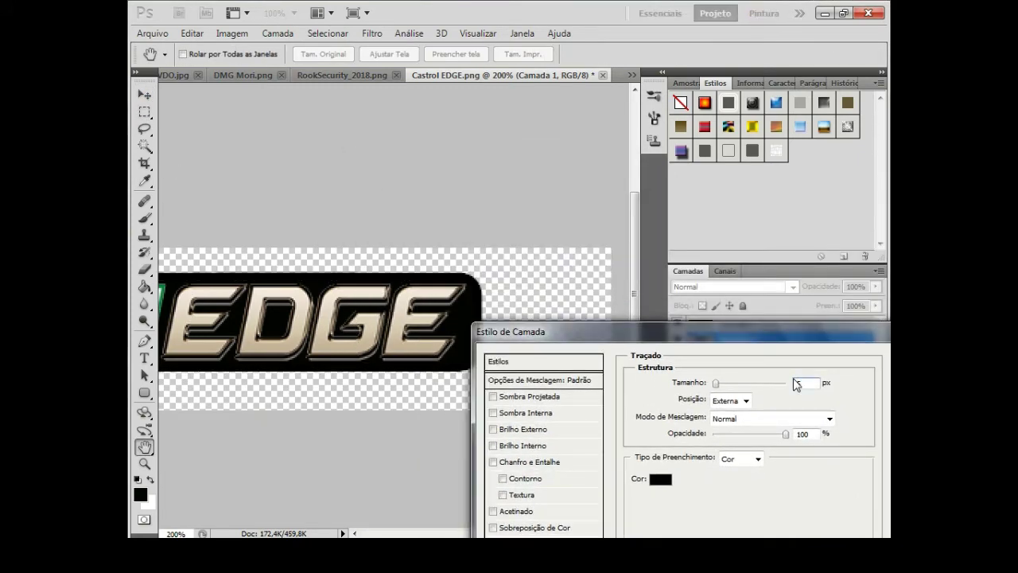
pyautogui.press('Return')
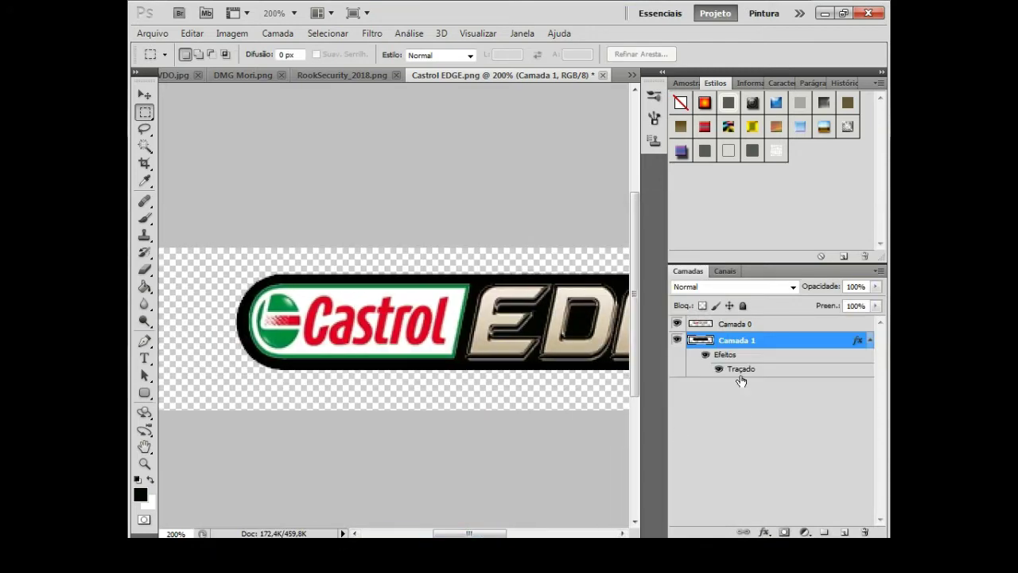
pyautogui.doubleClick(740, 372)
pyautogui.click(876, 250)
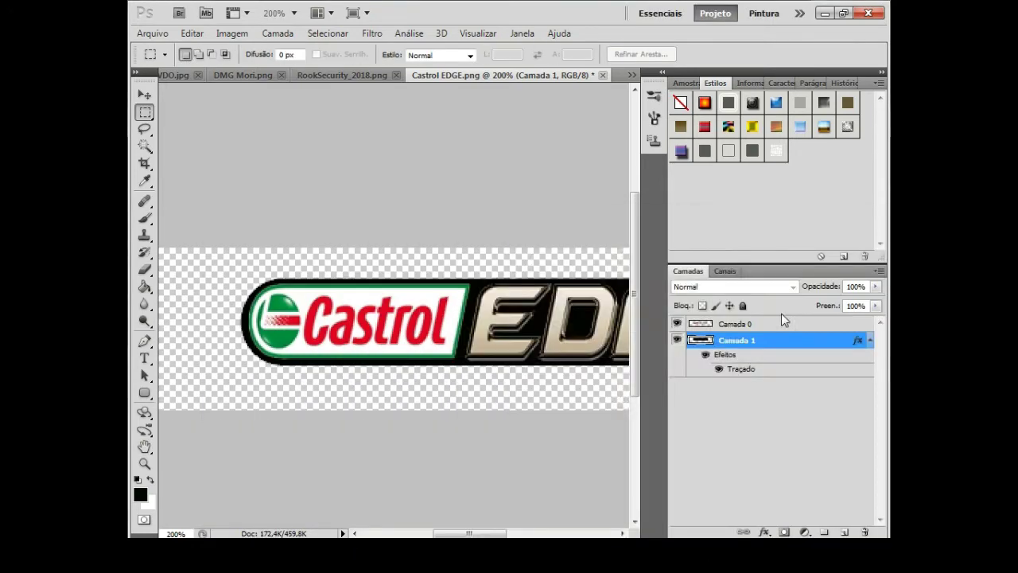
pyautogui.rightClick(781, 318)
pyautogui.click(657, 296)
pyautogui.click(294, 13)
# - Merge the Castrol EDGE logo with its backing and save it as a PNG
pyautogui.click(301, 65)
pyautogui.rightClick(740, 324)
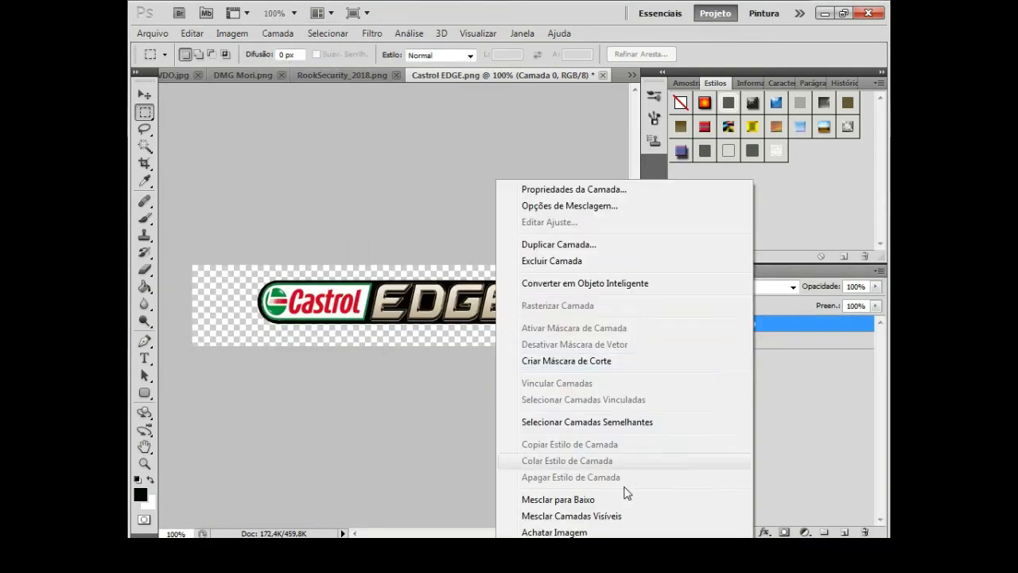
pyautogui.click(625, 498)
pyautogui.click(152, 33)
pyautogui.click(199, 259)
pyautogui.press('Return')
# - Paste the Castrol EDGE logo into the livery and shrink it to fit the sidepod
pyautogui.hotkey('ctrl', 'Tab')
pyautogui.hotkey('ctrl', 'v')
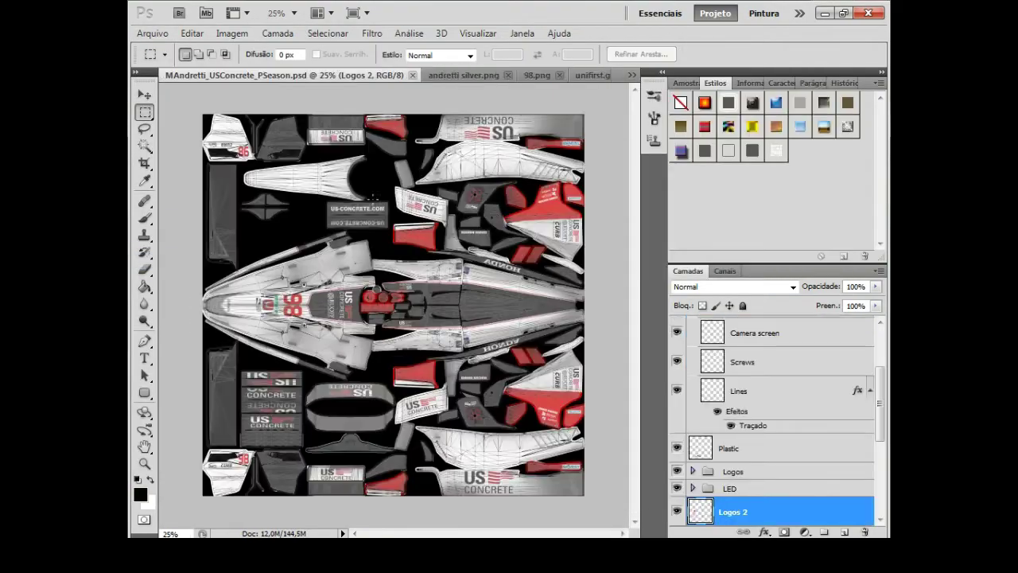
pyautogui.hotkey('ctrl', '+')
pyautogui.hotkey('ctrl', '+')
pyautogui.hotkey('ctrl', 't')
pyautogui.moveTo(573, 394); pyautogui.dragTo(539, 368)
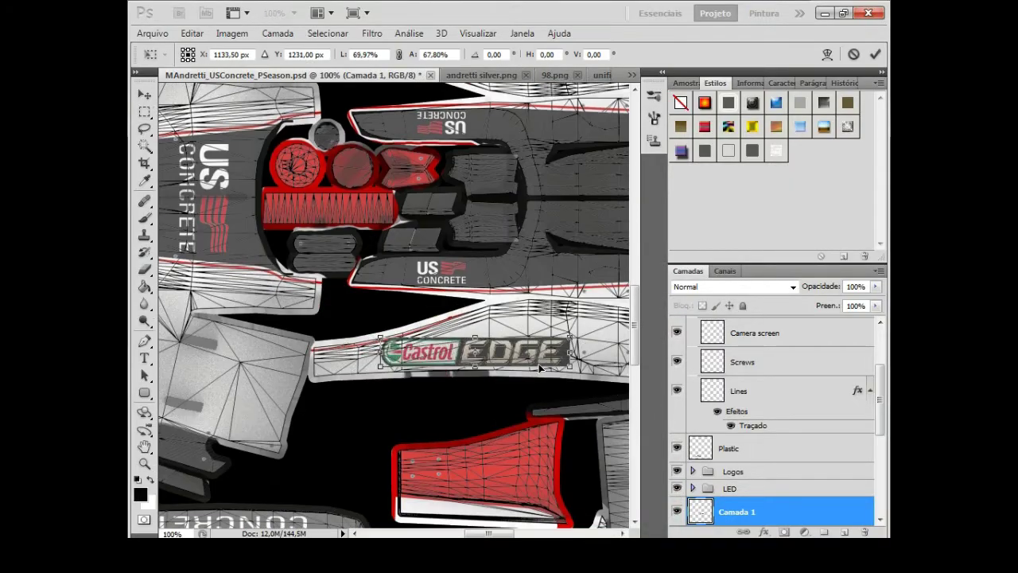
pyautogui.press('v')
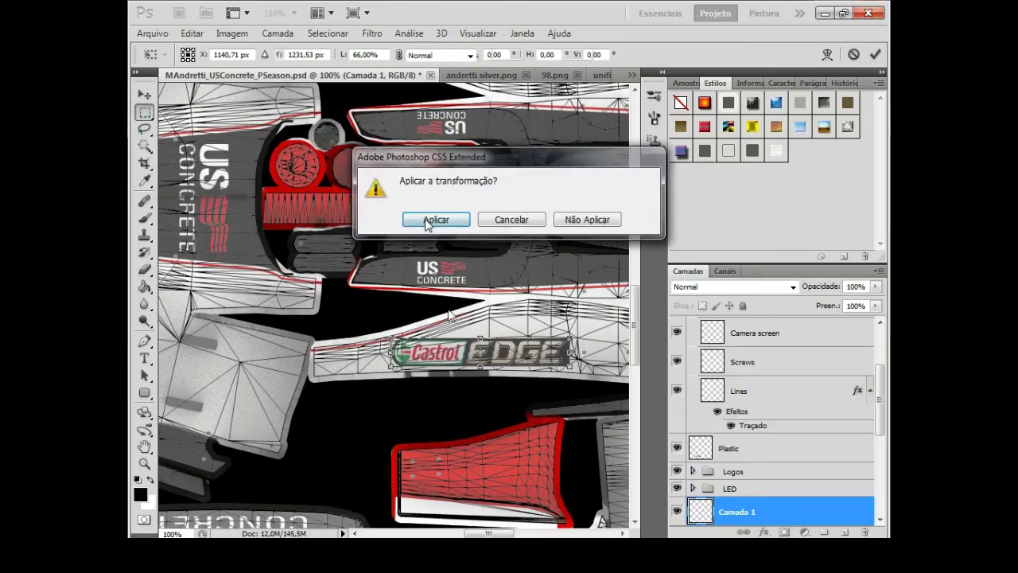
pyautogui.press('Return')
pyautogui.click(293, 13)
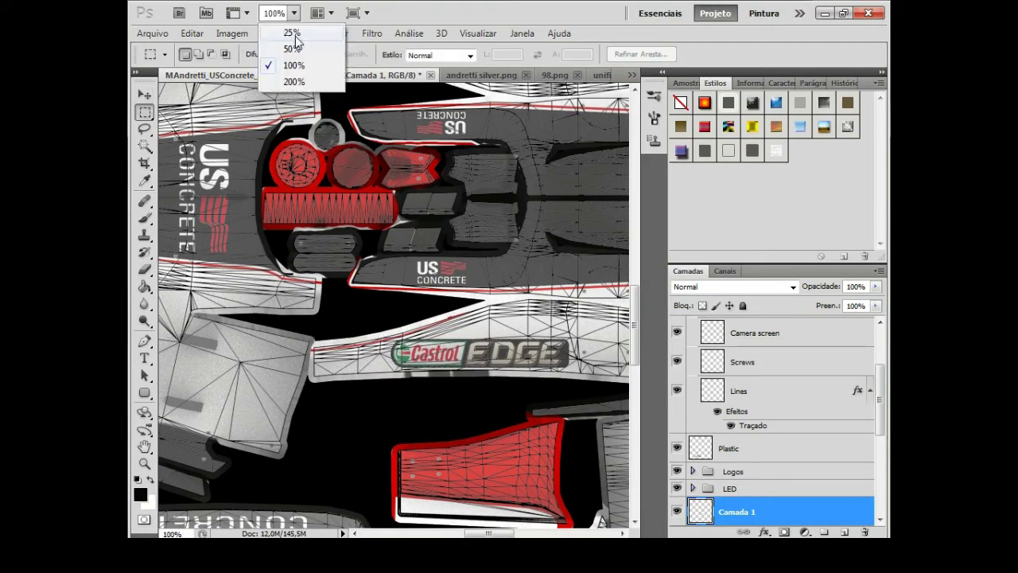
pyautogui.click(275, 32)
# - Duplicate the Castrol EDGE logo layer and flip the copy onto the opposite sidepod
pyautogui.rightClick(748, 512)
pyautogui.click(694, 207)
pyautogui.press('m')
pyautogui.click(192, 32)
pyautogui.click(495, 225)
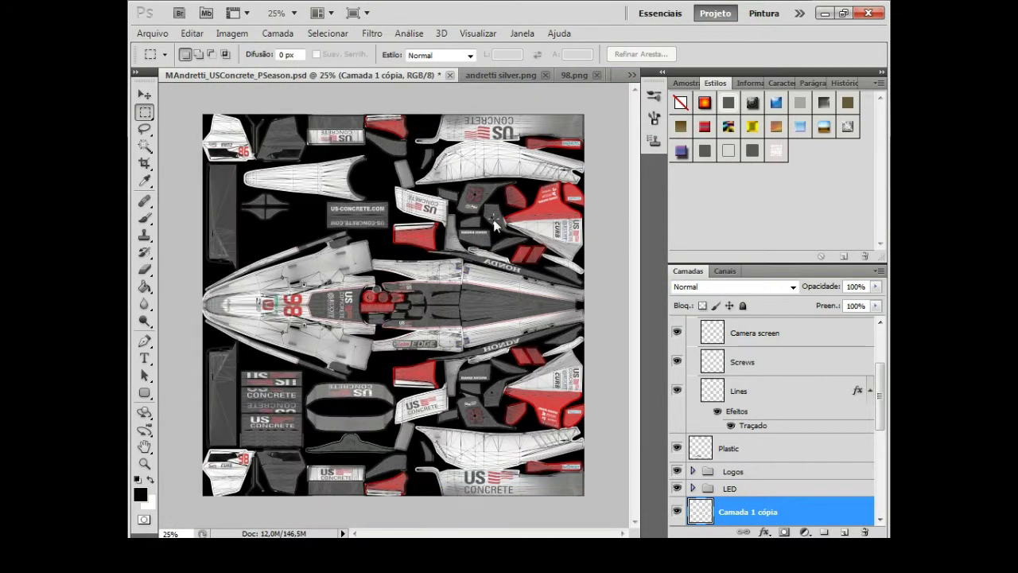
pyautogui.click(191, 32)
pyautogui.click(611, 354)
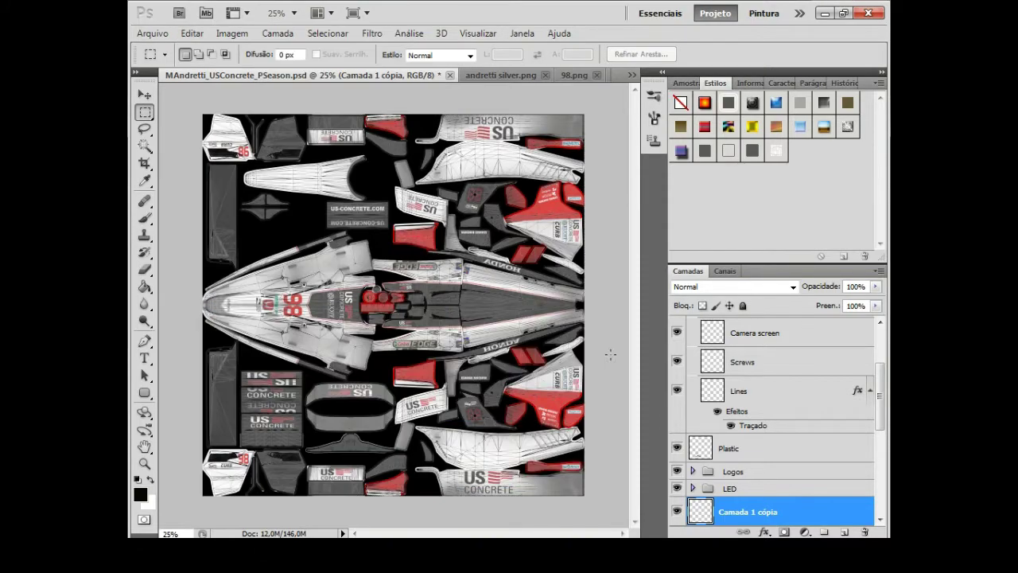
# - Hide the wireframe, reload the livery texture in Blender, and orbit the car to inspect the logos
pyautogui.scroll(5, 768, 515)
pyautogui.click(677, 378)
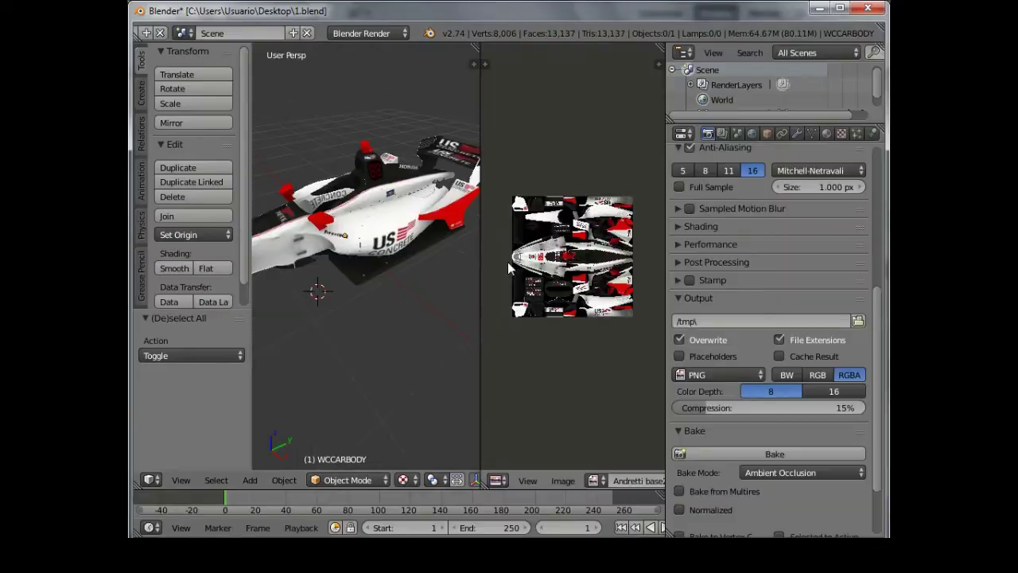
pyautogui.click(563, 481)
pyautogui.click(595, 388)
pyautogui.hotkey('ctrl', 'Up')
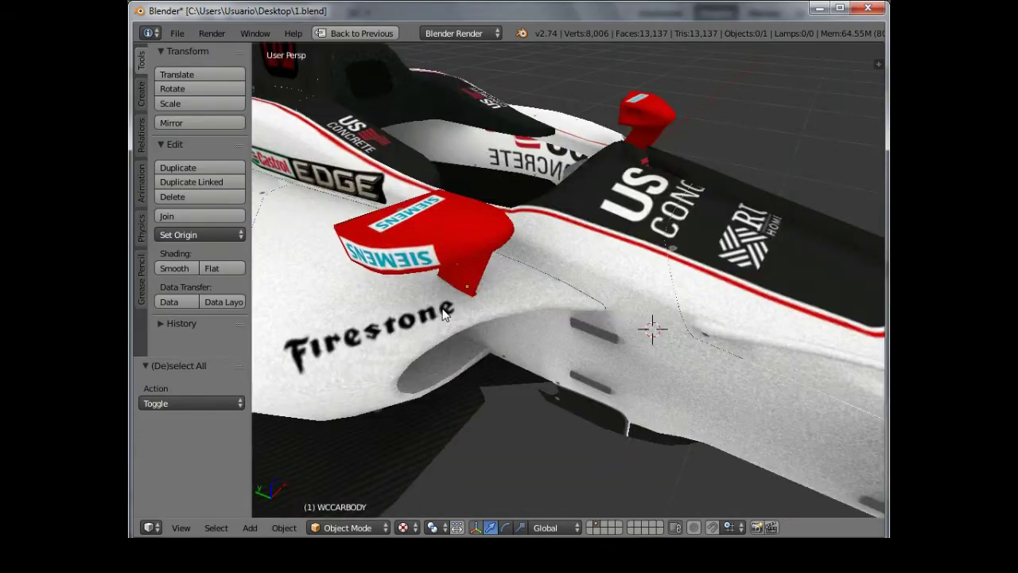
pyautogui.moveTo(395, 304); pyautogui.dragTo(443, 531)
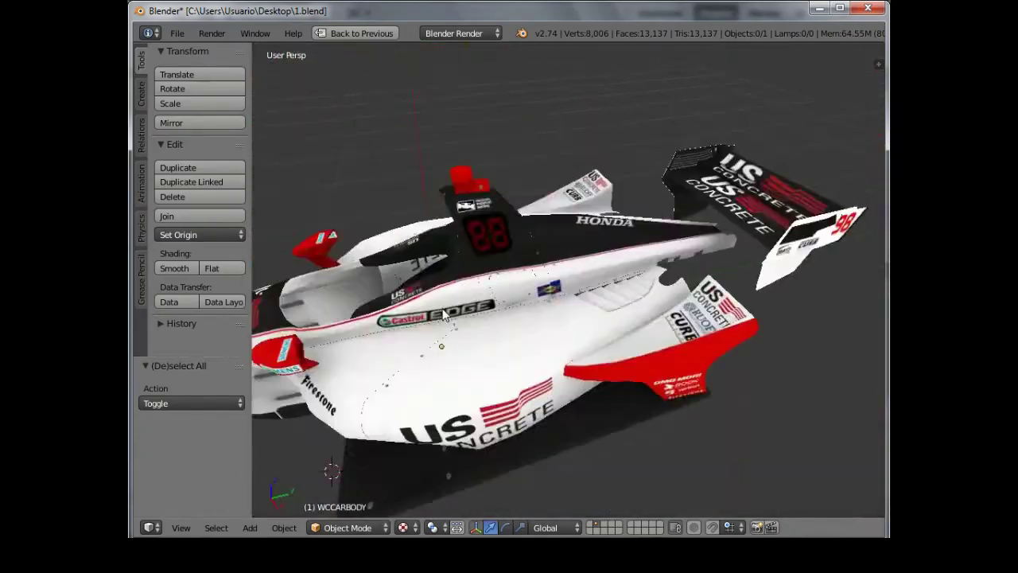
pyautogui.hotkey('alt', 'Tab')
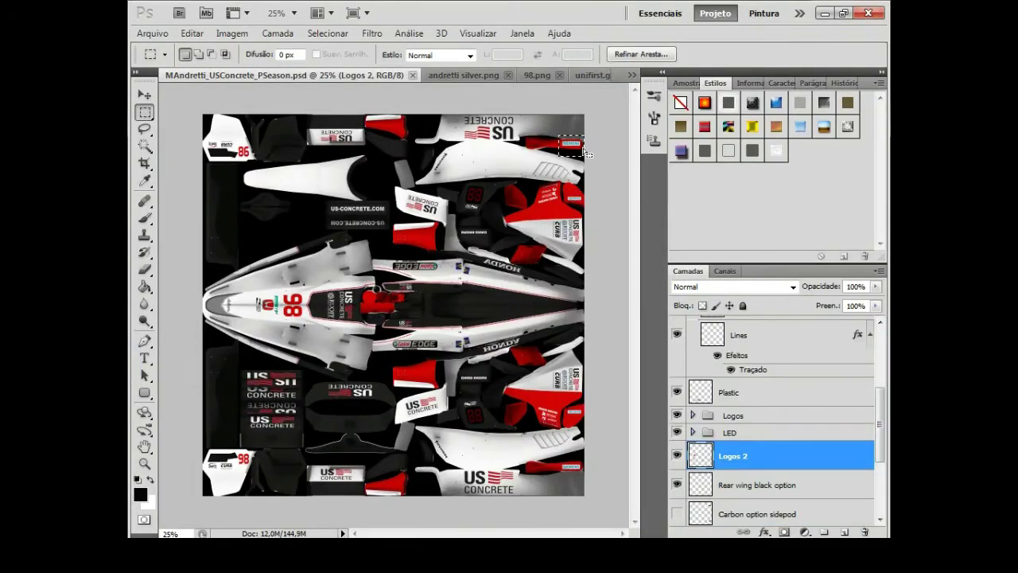
# - Delete the stray top-right logo and merge the Castrol EDGE layer into Logos 2
pyautogui.hotkey('ctrl', 'x')
pyautogui.click(192, 32)
pyautogui.click(513, 418)
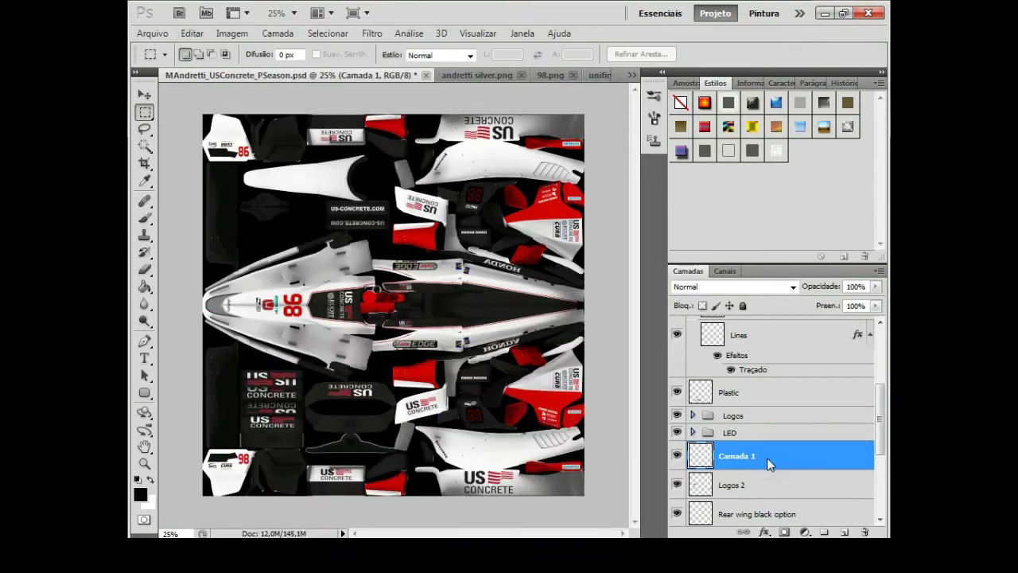
pyautogui.rightClick(772, 462)
pyautogui.click(796, 430)
pyautogui.hotkey('ctrl', '1')
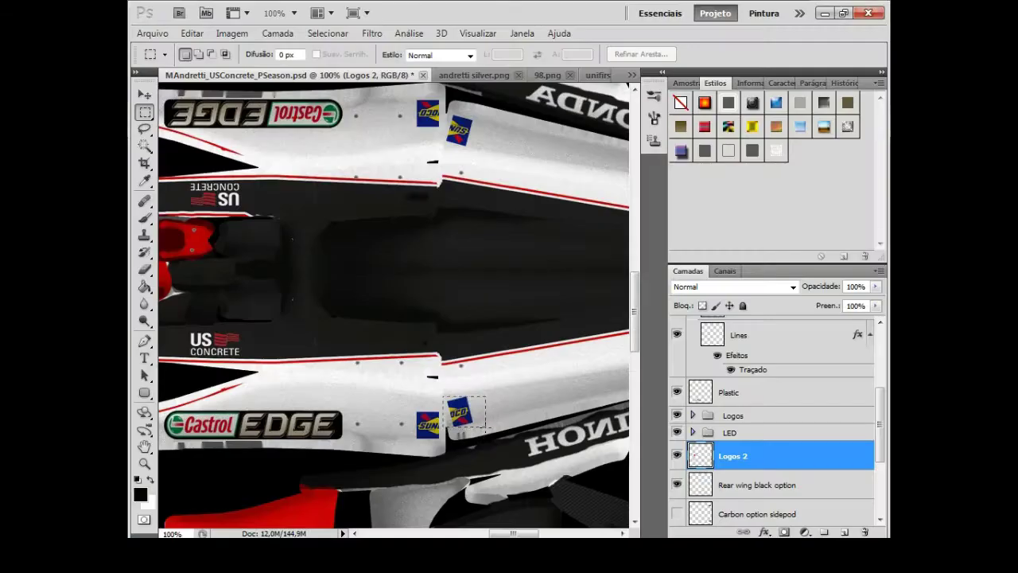
# - Select the Sunoco decal layer in the Logos group and scale it down to 70%
pyautogui.click(692, 415)
pyautogui.click(744, 480)
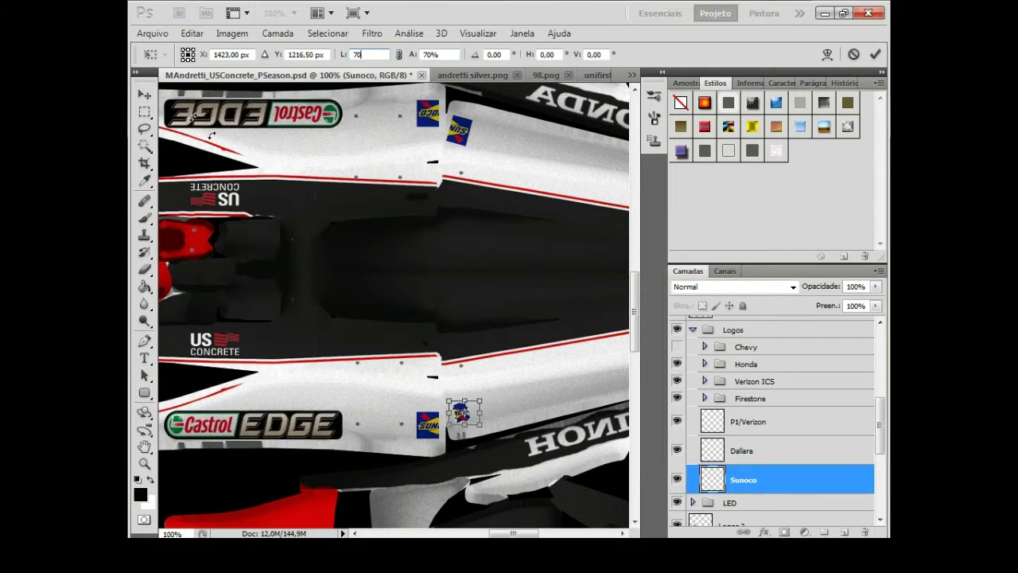
pyautogui.click(144, 94)
pyautogui.click(435, 221)
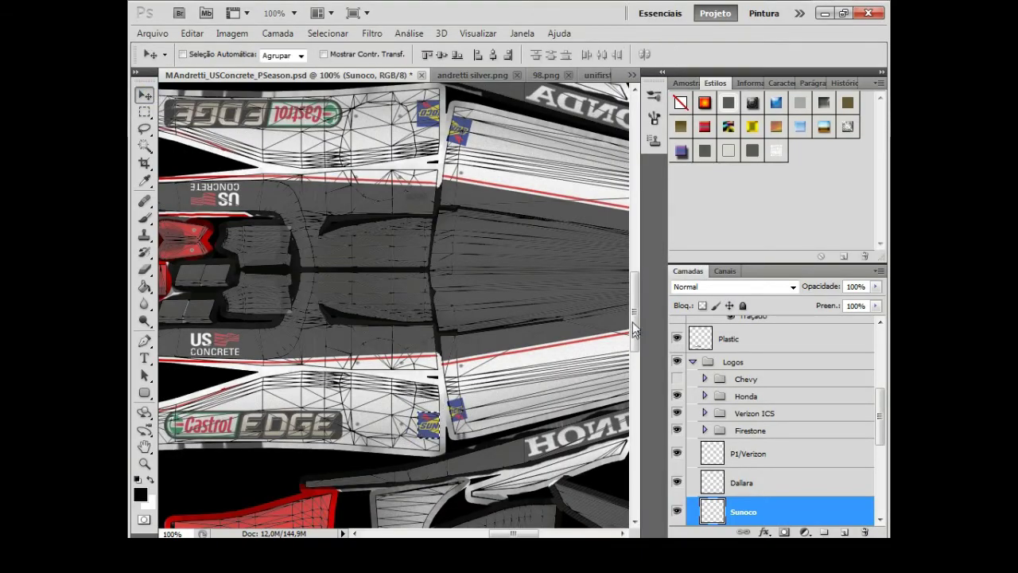
pyautogui.scroll(3, 634, 330)
pyautogui.press('m')
pyautogui.click(413, 191)
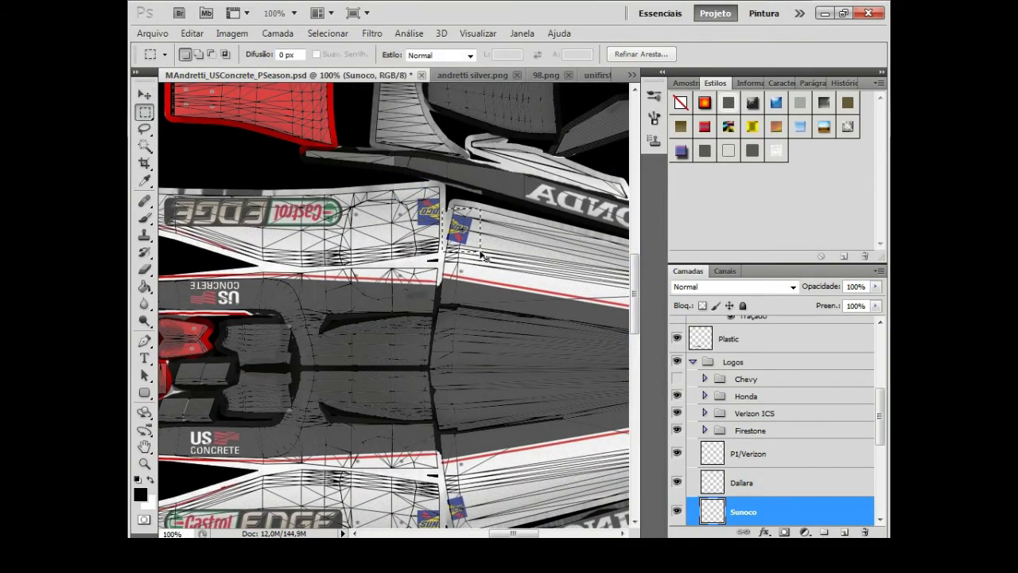
pyautogui.hotkey('ctrl', 't')
pyautogui.doubleClick(463, 217)
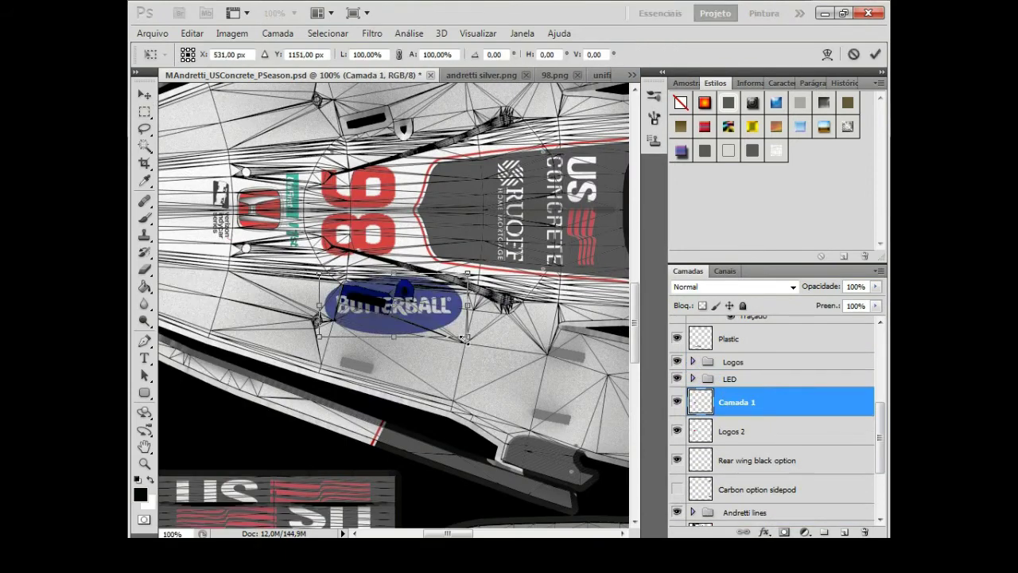
# - Shrink the Butterball logo under half size, place it beside the 98, and set 95% height
pyautogui.moveTo(465, 338)
pyautogui.mouseDown()
pyautogui.moveTo(386, 301)
pyautogui.moveTo(361, 337)
pyautogui.mouseUp()
pyautogui.press('v')
pyautogui.click(432, 220)
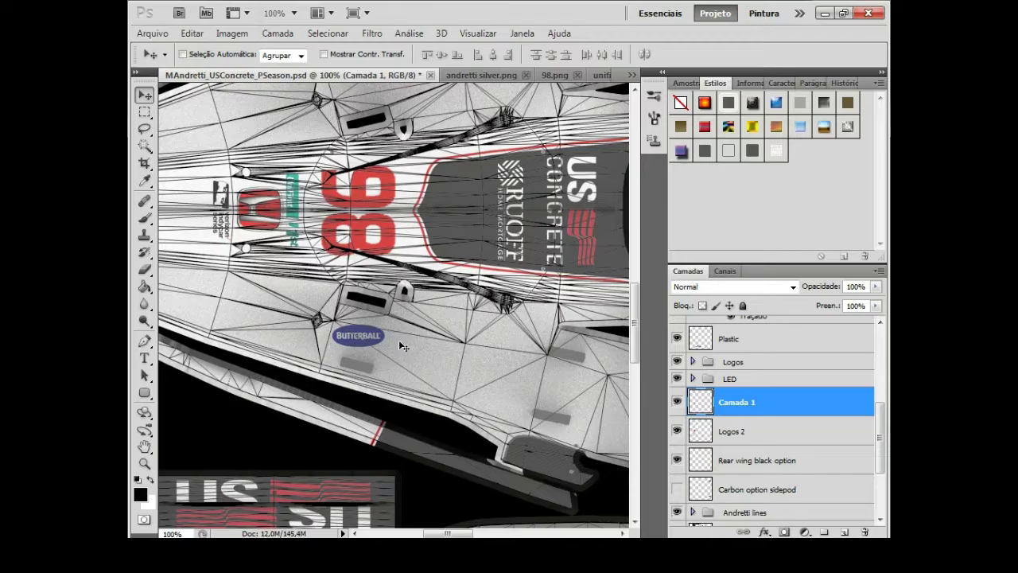
pyautogui.hotkey('ctrl', 't')
pyautogui.write('95')
pyautogui.click(428, 222)
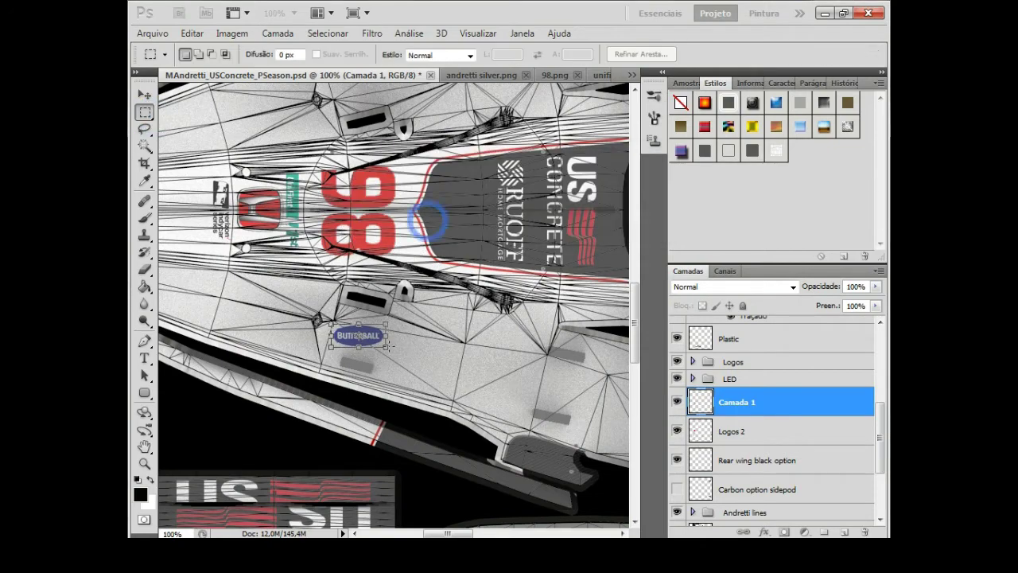
pyautogui.hotkey('ctrl', 'd')
pyautogui.scroll(3, 576, 177)
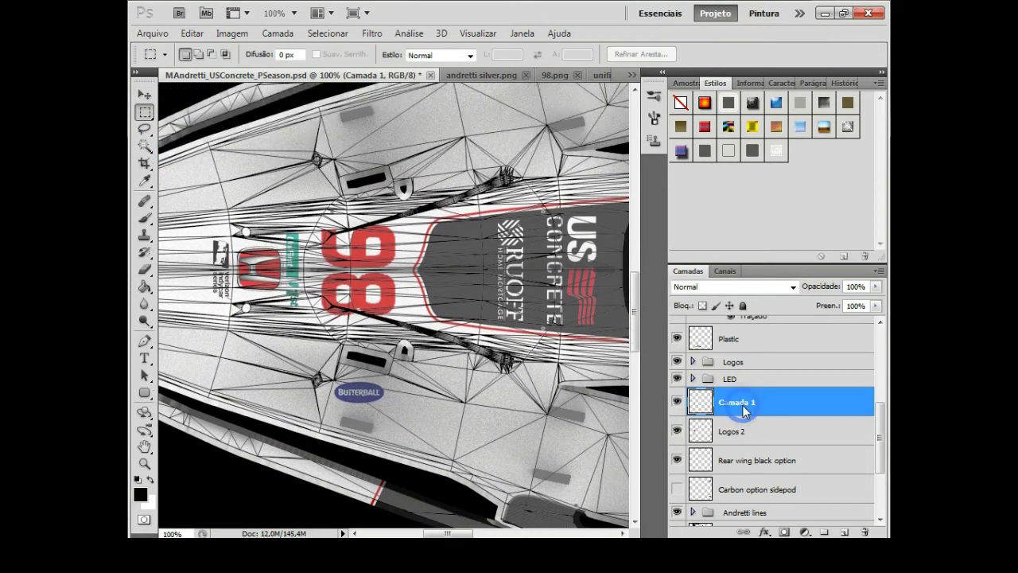
# - Flip a copy of the Butterball logo vertically for the other side of the nose
pyautogui.click(192, 33)
pyautogui.click(549, 477)
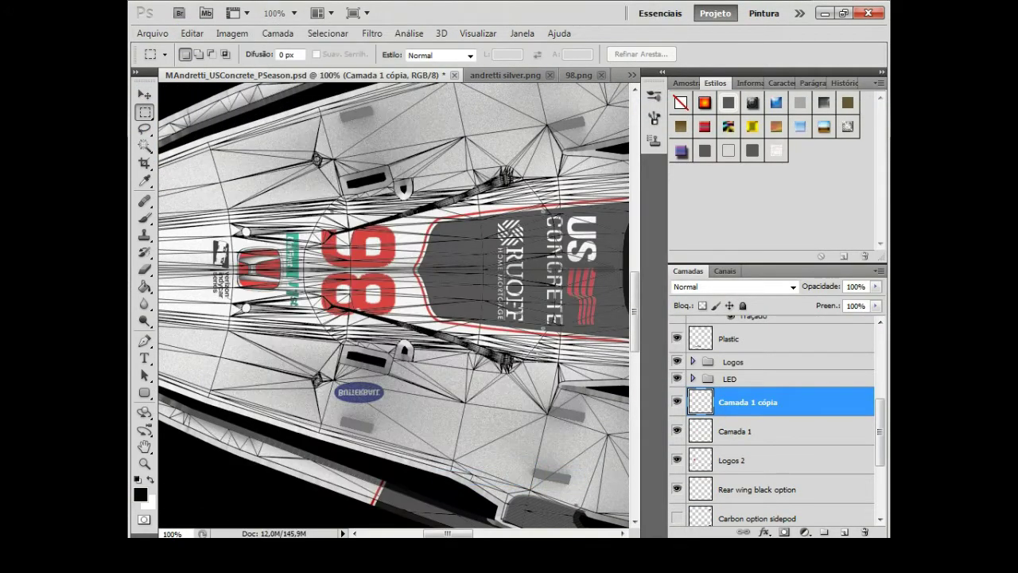
pyautogui.click(192, 33)
pyautogui.click(477, 298)
pyautogui.click(191, 32)
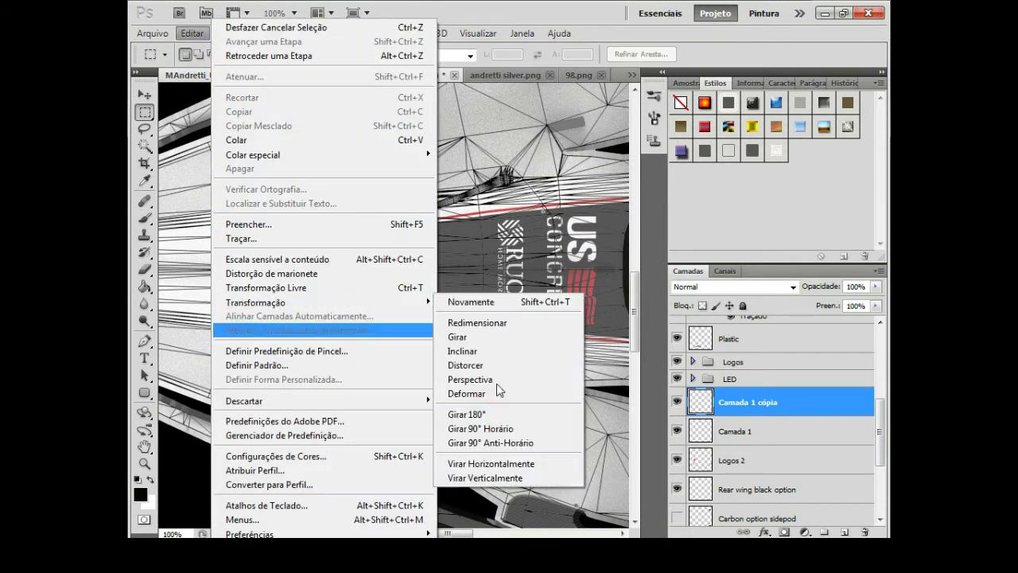
pyautogui.click(477, 298)
# - Rotate the Butterball logos -15° and 15°, then merge them down into Logos 2
pyautogui.hotkey('ctrl', 't')
pyautogui.write('-15')
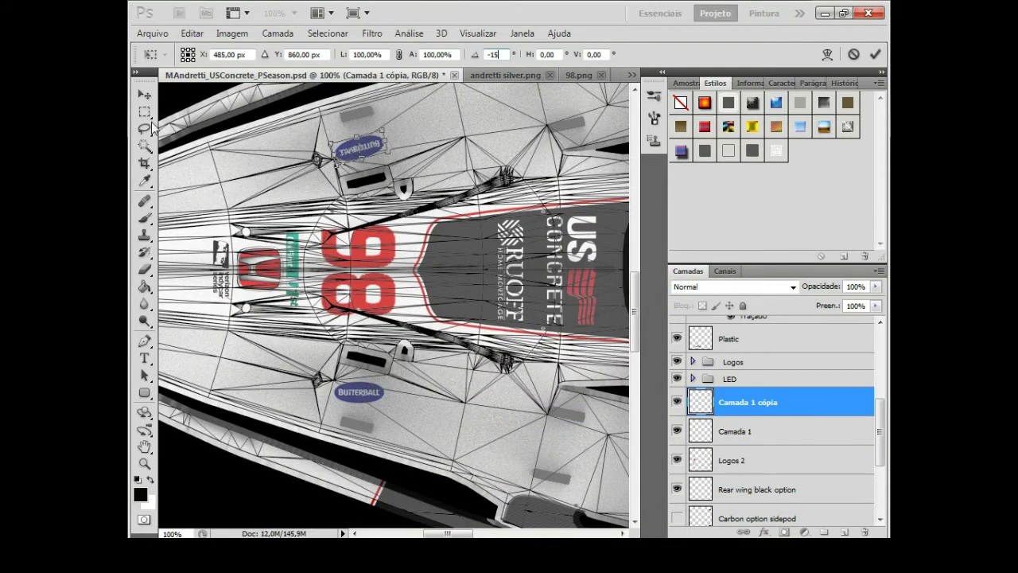
pyautogui.press('Return')
pyautogui.click(736, 431)
pyautogui.hotkey('ctrl', 't')
pyautogui.click(495, 54)
pyautogui.write('15')
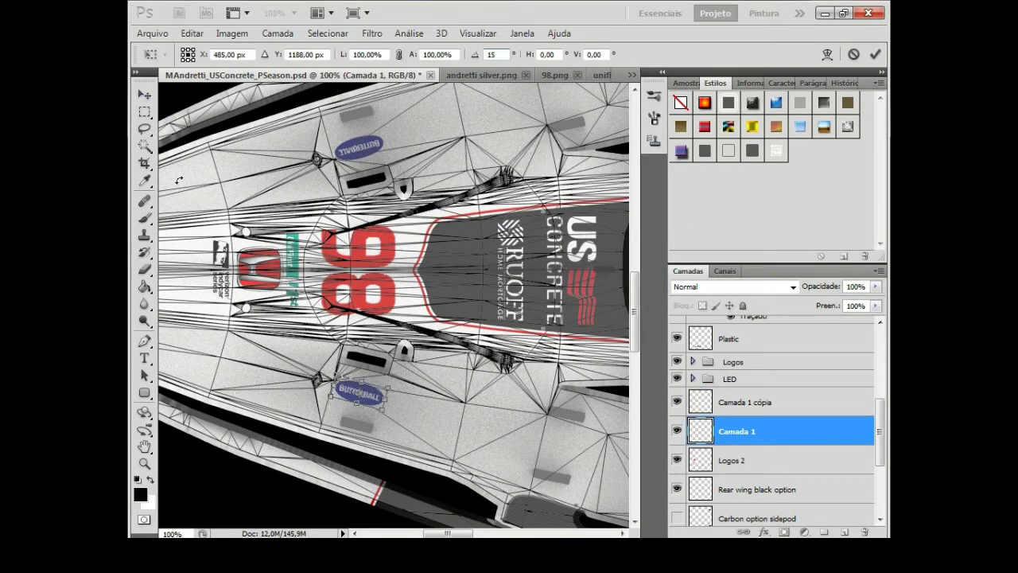
pyautogui.click(145, 111)
pyautogui.press('Return')
pyautogui.rightClick(746, 397)
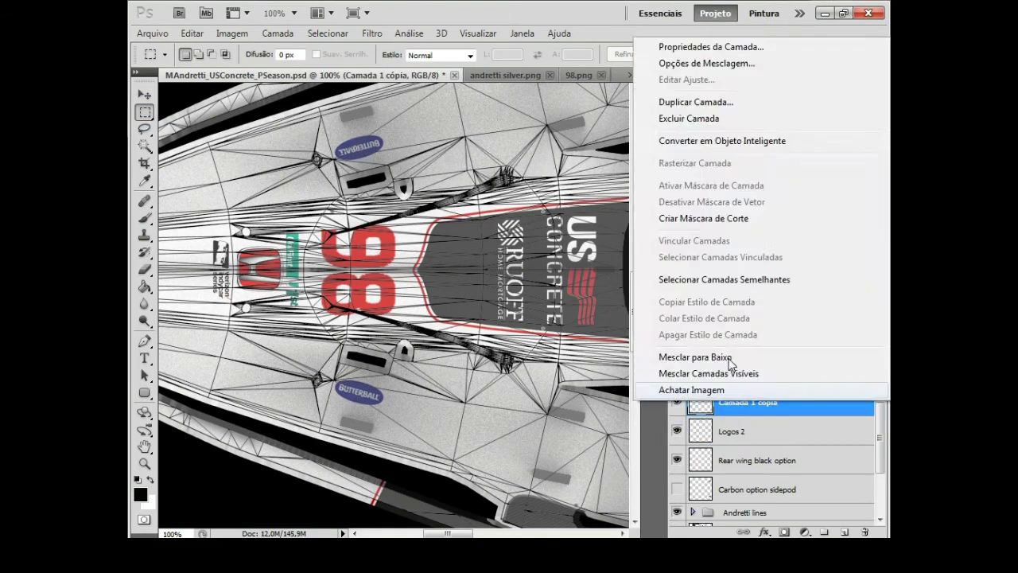
pyautogui.click(694, 353)
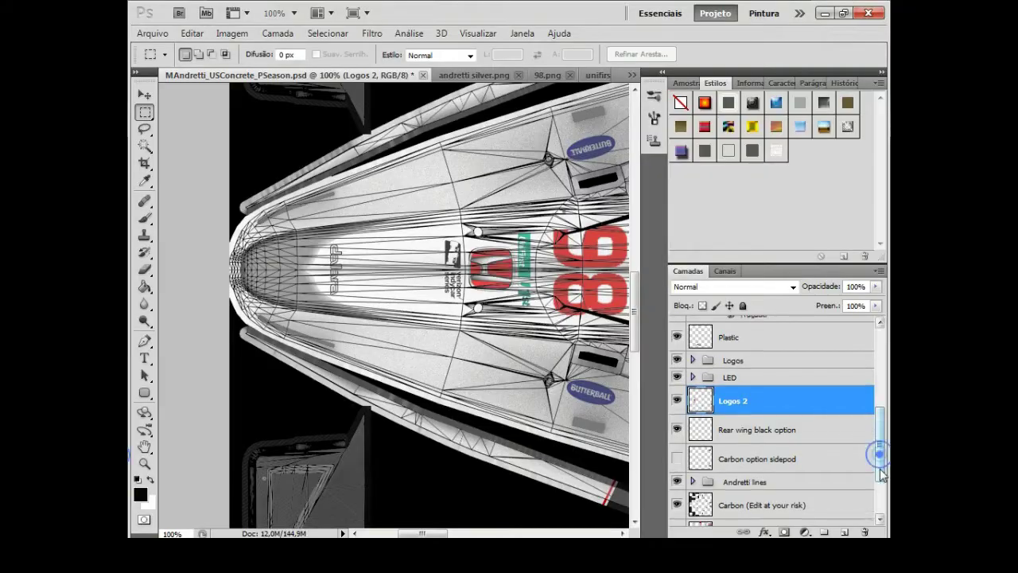
# - Select the Nose layer, apply the pending transform, and collapse the Andretti lines and Logos groups
pyautogui.keyDown('ctrl'); pyautogui.click(411, 327); pyautogui.keyUp('ctrl')
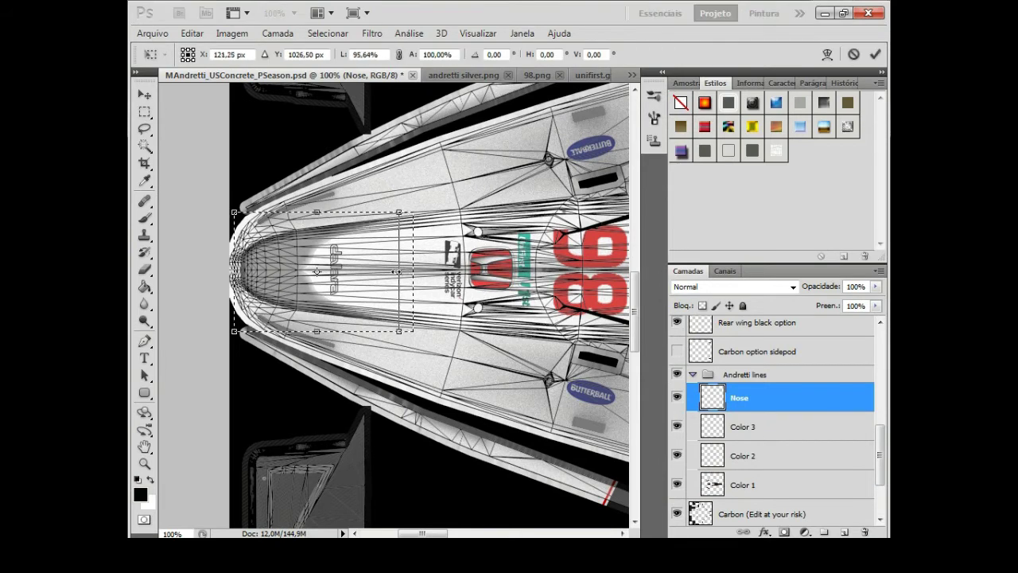
pyautogui.click(693, 374)
pyautogui.scroll(3, 718, 493)
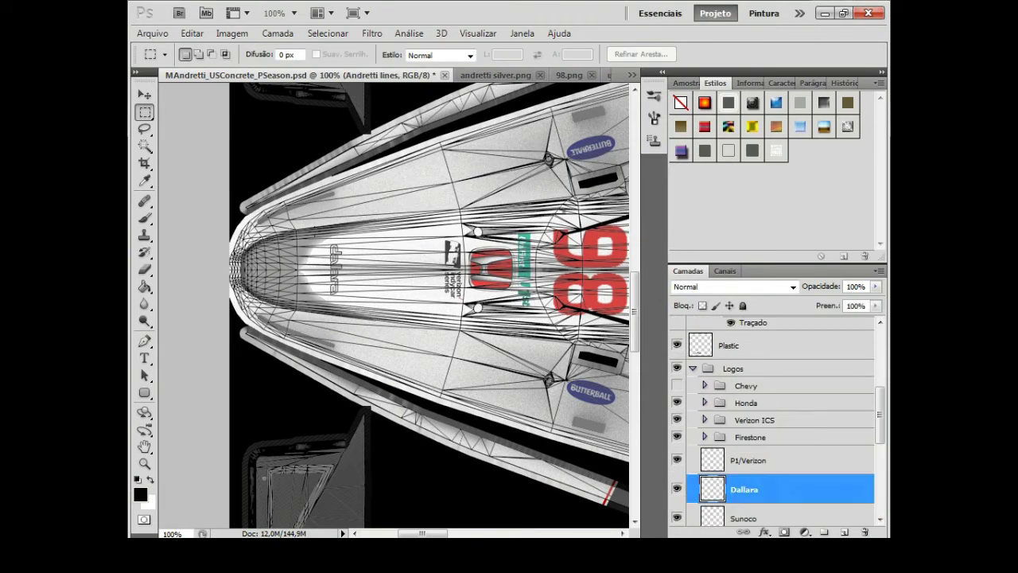
pyautogui.hotkey('ctrl', 't')
pyautogui.click(734, 368)
pyautogui.click(408, 220)
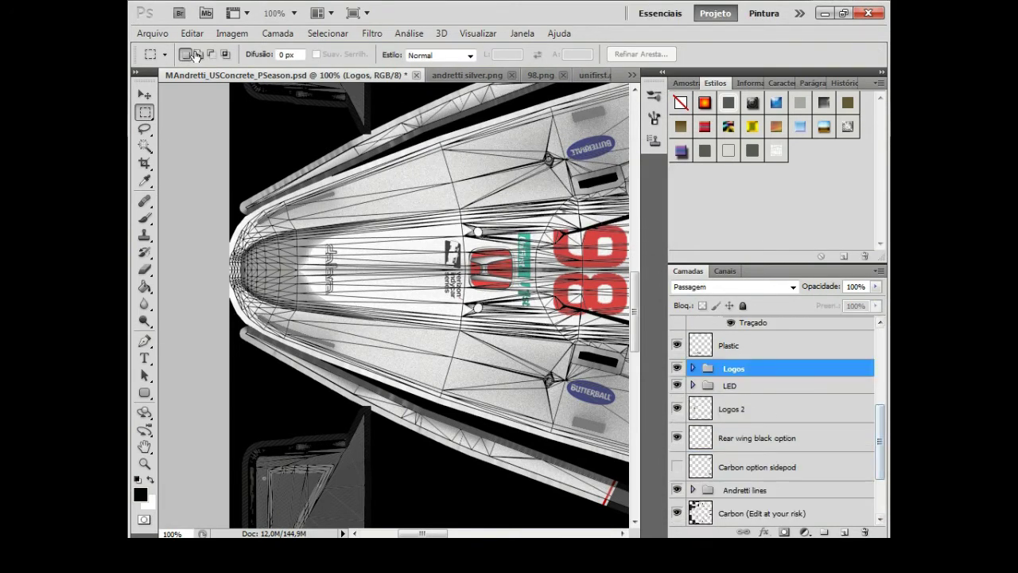
# - Browse the Logos folder in the Open dialog for the steelrecht.png file
pyautogui.hotkey('ctrl', 'o')
pyautogui.write('st')
pyautogui.press('BackSpace')
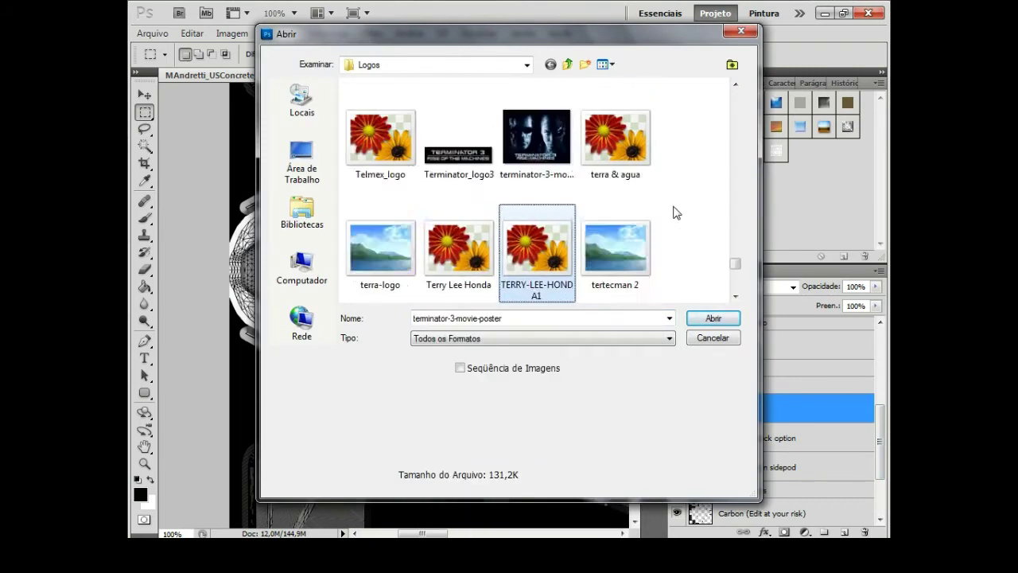
pyautogui.write('si')
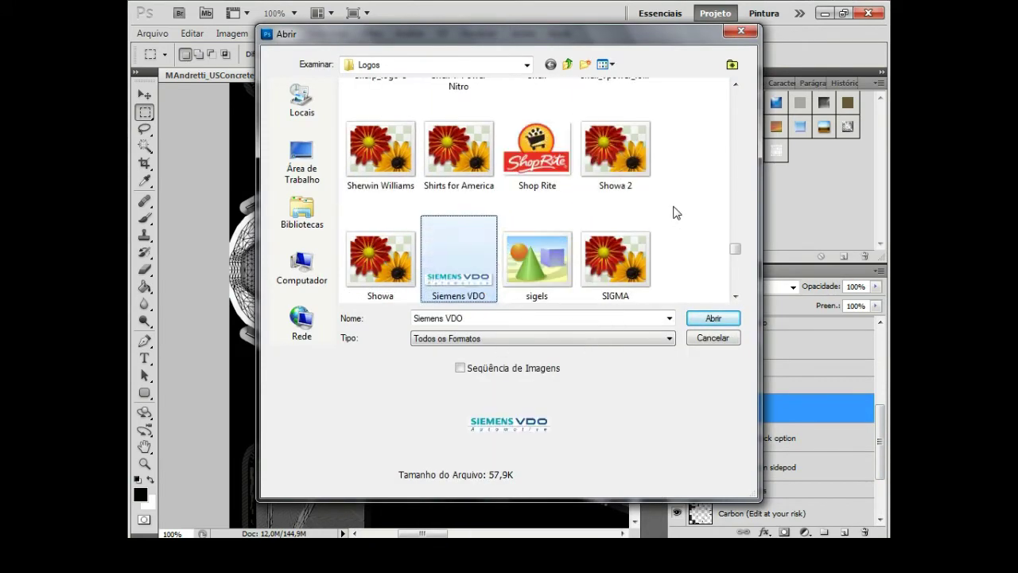
pyautogui.press('Down')
pyautogui.press('Down')
pyautogui.press('Down')
pyautogui.press('Down')
pyautogui.press('Down')
pyautogui.press('Down')
pyautogui.press('Down')
pyautogui.press('Escape')
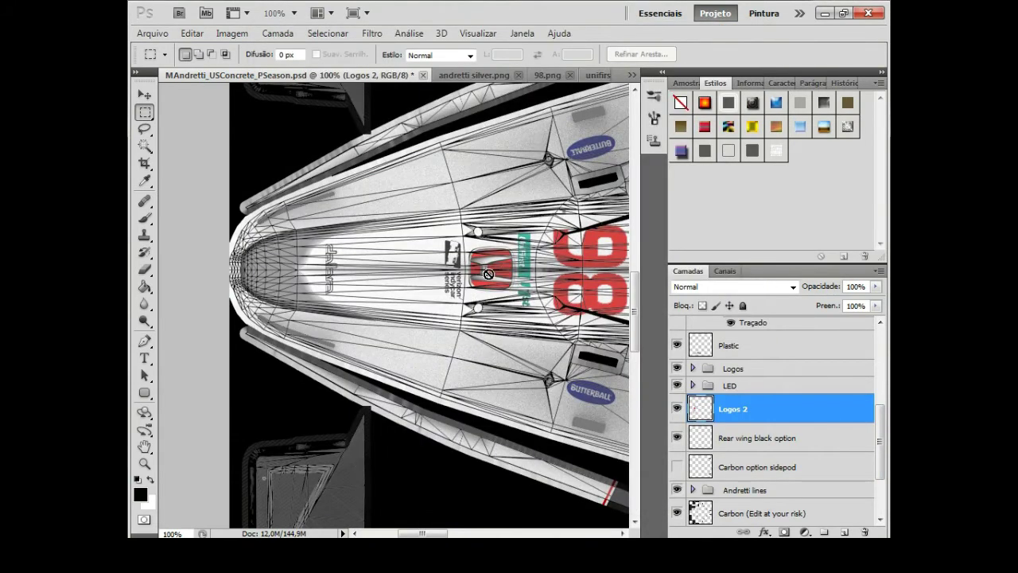
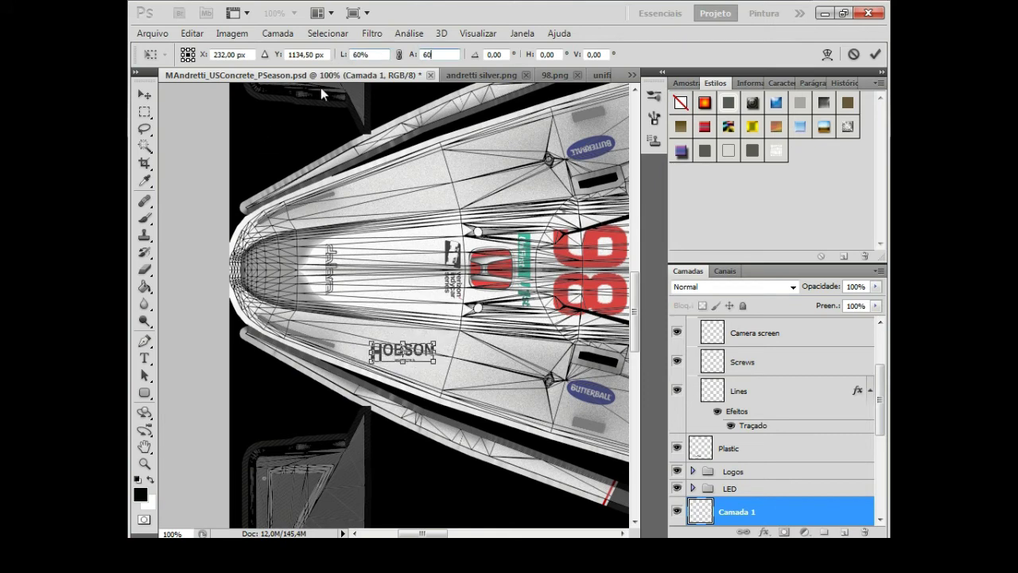
# - Scale the HOBSON logo to 70% width on the nose
pyautogui.press('m')
pyautogui.press('Return')
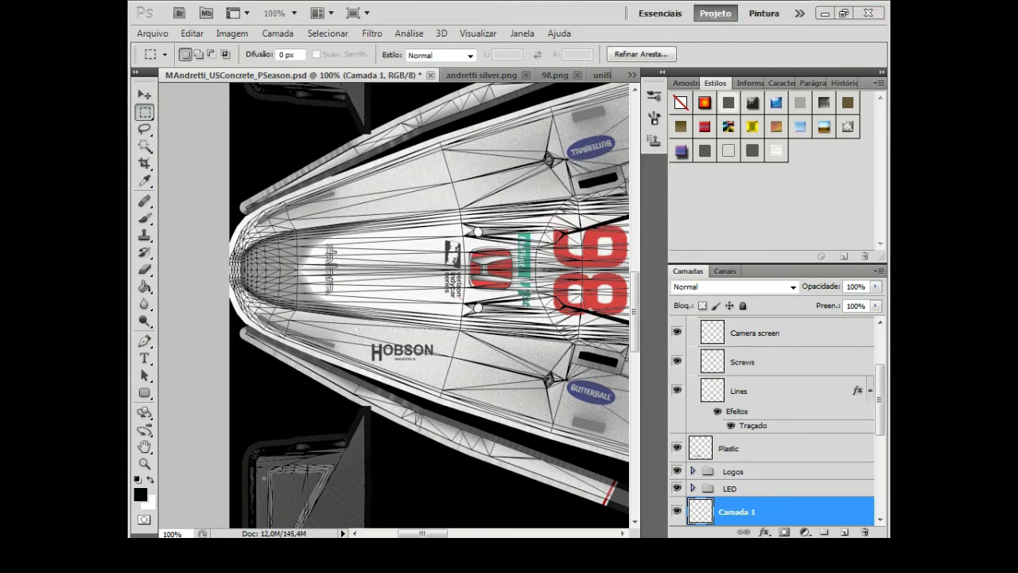
pyautogui.hotkey('ctrl', 't')
pyautogui.press('Return')
pyautogui.press('v')
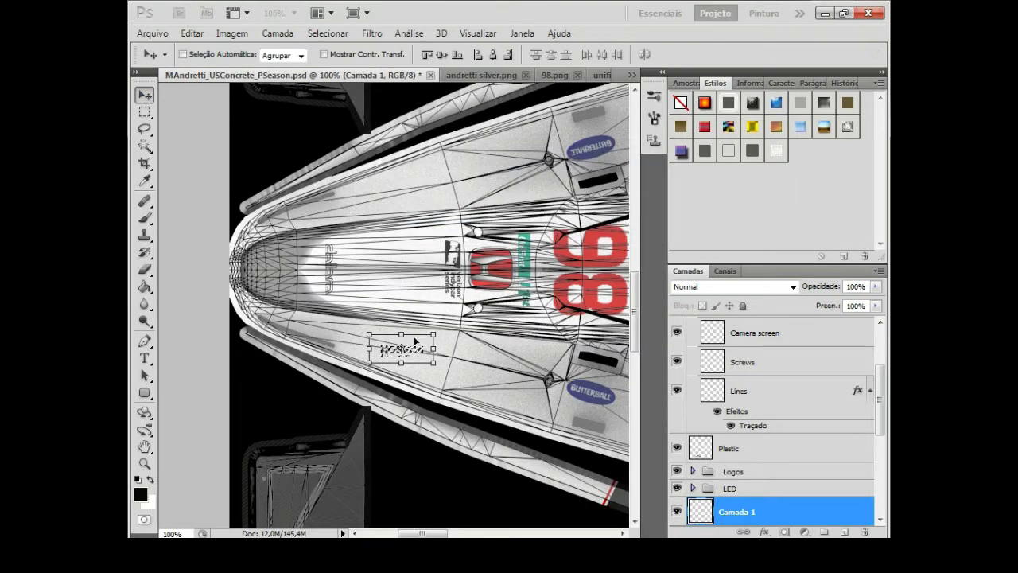
pyautogui.press('m')
# - Duplicate the HOBSON logo layer and flip the copy onto the upper side
pyautogui.rightClick(764, 515)
pyautogui.click(716, 202)
pyautogui.press('Return')
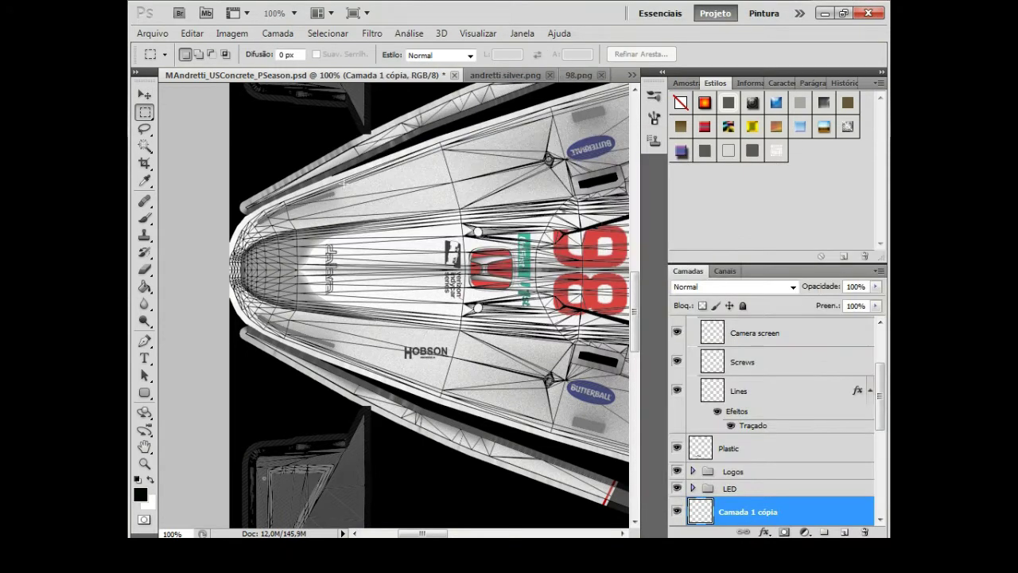
pyautogui.click(191, 33)
pyautogui.click(557, 482)
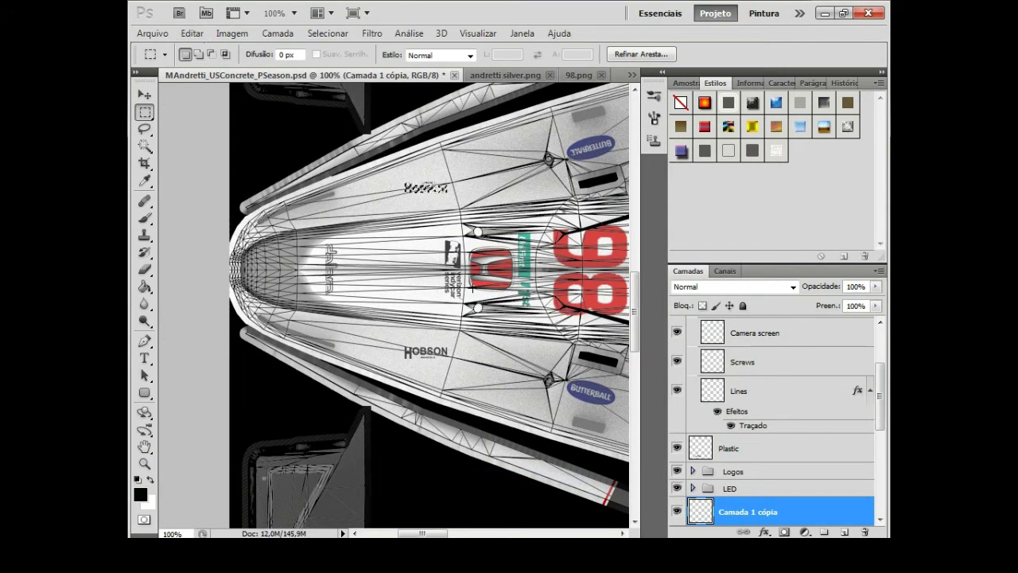
pyautogui.click(192, 33)
pyautogui.click(546, 321)
pyautogui.hotkey('alt', '[')
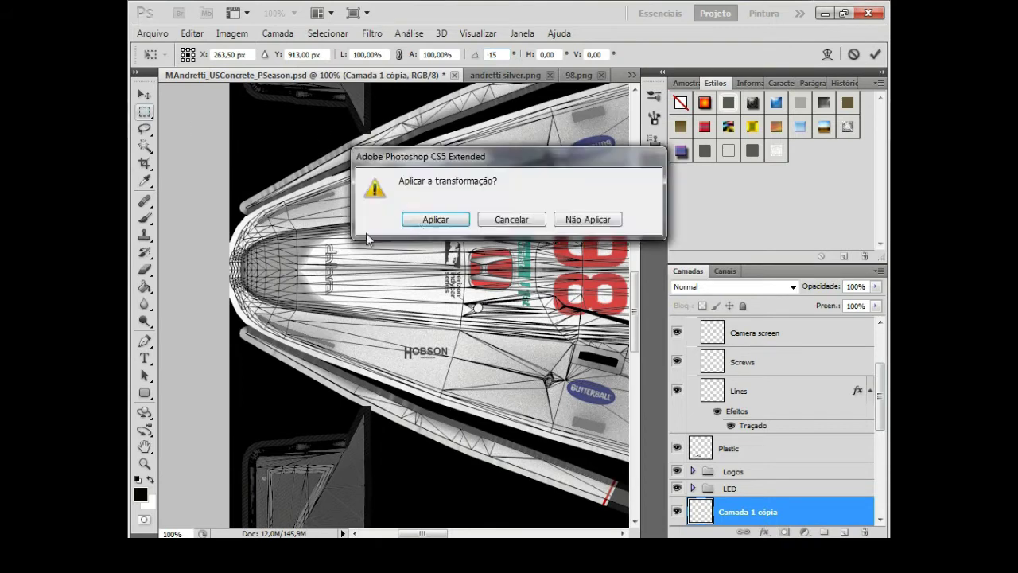
# - Set the lower HOBSON logo's rotation to 0 and nudge it up about 10 px
pyautogui.press('Return')
pyautogui.hotkey('ctrl', 't')
pyautogui.press('Return')
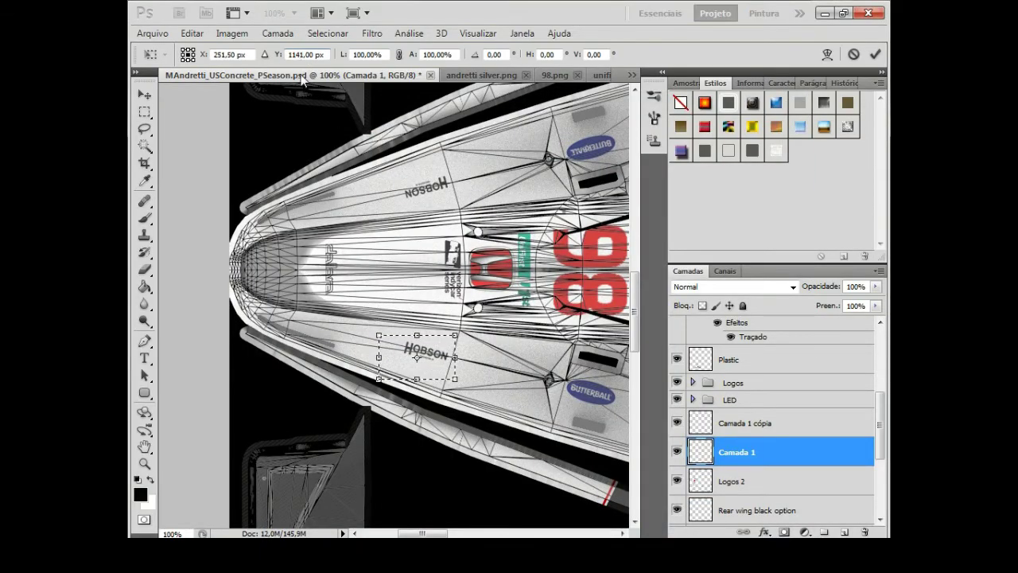
pyautogui.hotkey('shift', 'Up')
pyautogui.press('Return')
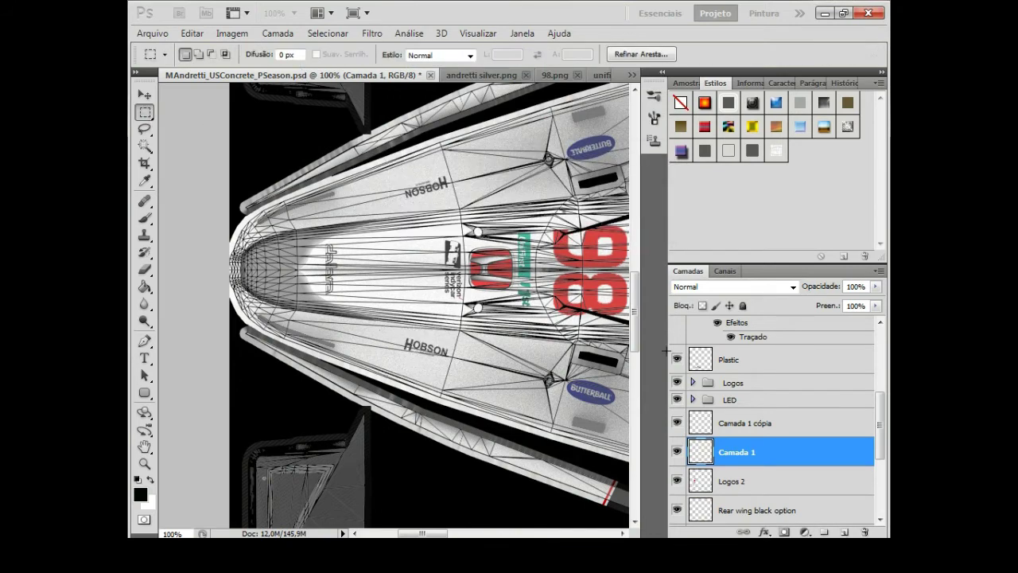
pyautogui.hotkey('alt', ']')
pyautogui.hotkey('ctrl', 't')
pyautogui.click(146, 116)
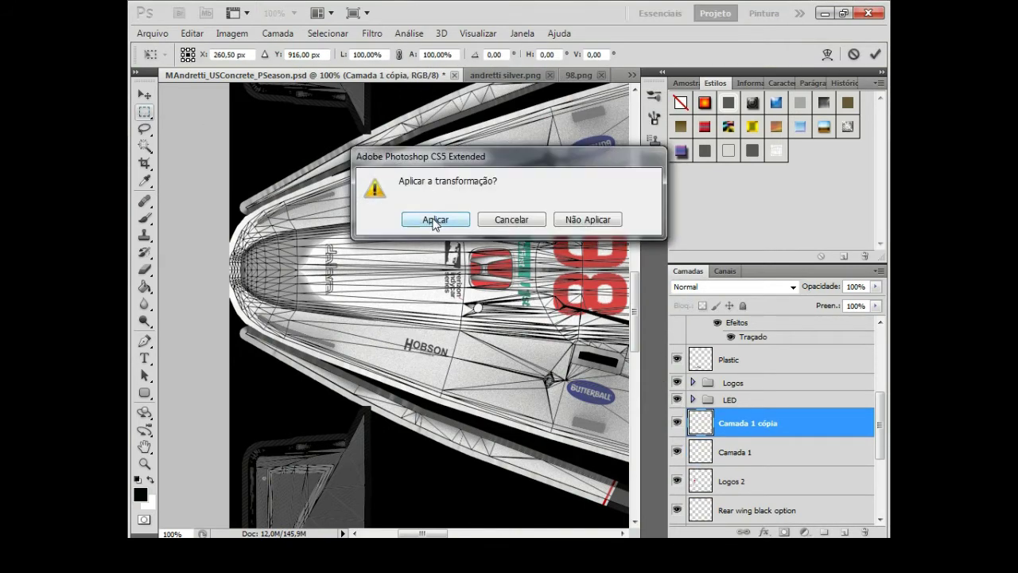
# - Merge both HOBSON logos into Logos 2 and bring up the steelrecht.png document
pyautogui.press('Return')
pyautogui.rightClick(760, 423)
pyautogui.click(735, 381)
pyautogui.rightClick(759, 422)
pyautogui.click(736, 387)
# - Paste the Stellrecht logo into the MAndretti livery and position it beside HOBSON
pyautogui.click(710, 295)
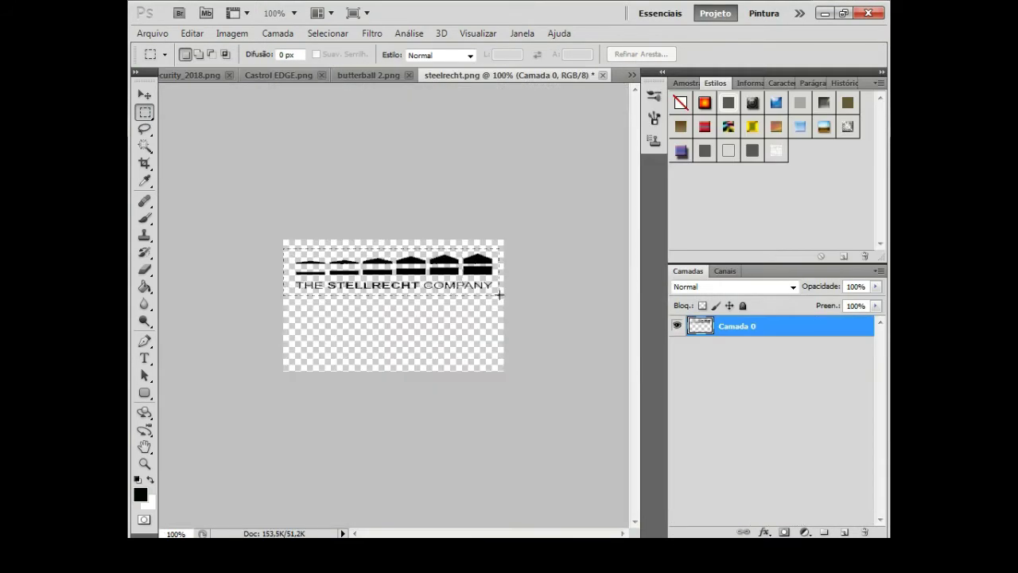
pyautogui.click(630, 75)
pyautogui.click(700, 81)
pyautogui.hotkey('ctrl', 'v')
pyautogui.hotkey('ctrl', 't')
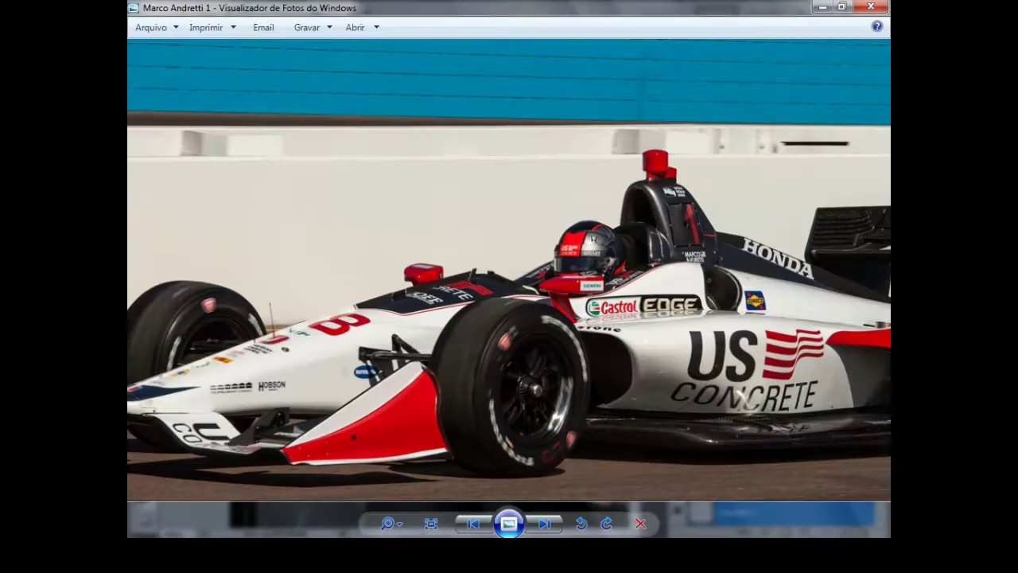
pyautogui.press('Return')
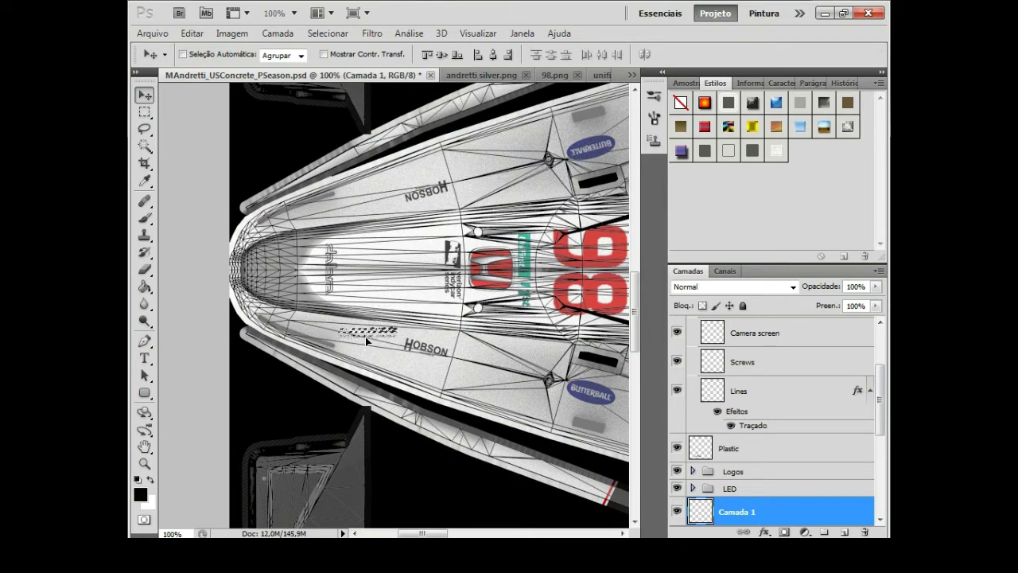
# - Duplicate the Stellrecht logo layer and flip the copy horizontally for the other side
pyautogui.rightClick(720, 509)
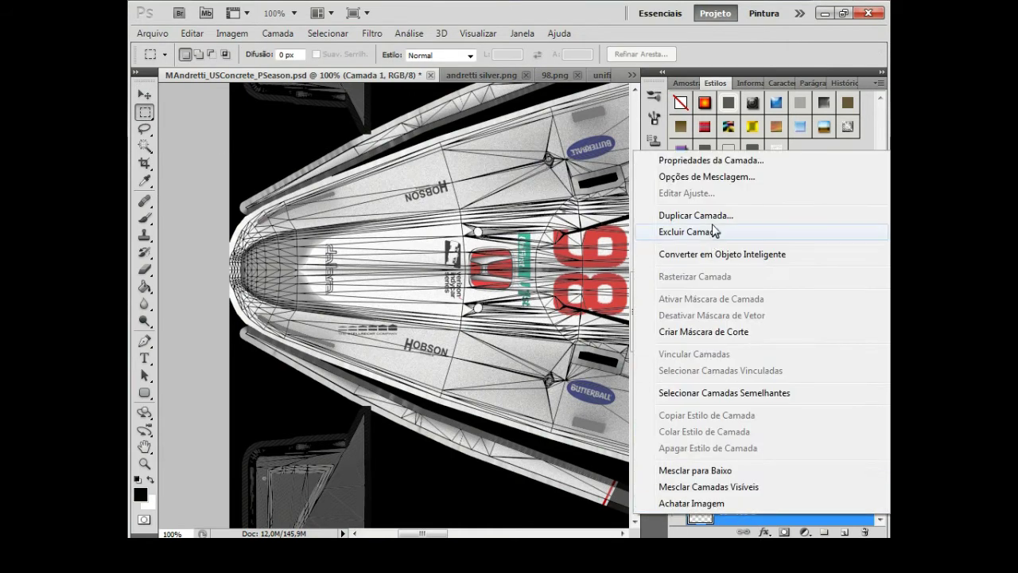
pyautogui.click(700, 211)
pyautogui.press('Return')
pyautogui.hotkey('alt', 'e')
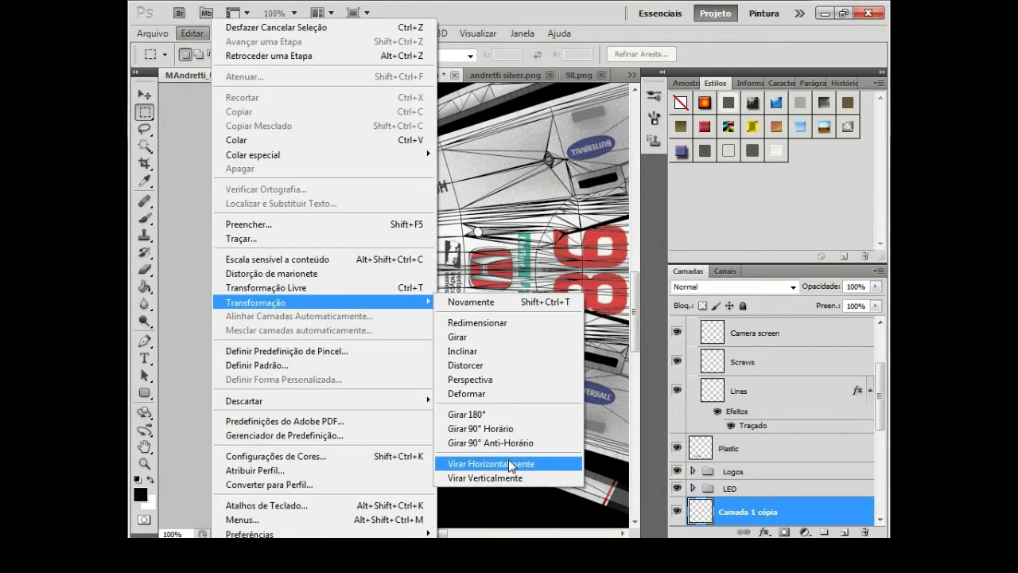
pyautogui.click(509, 523)
pyautogui.click(498, 54)
pyautogui.press('Return')
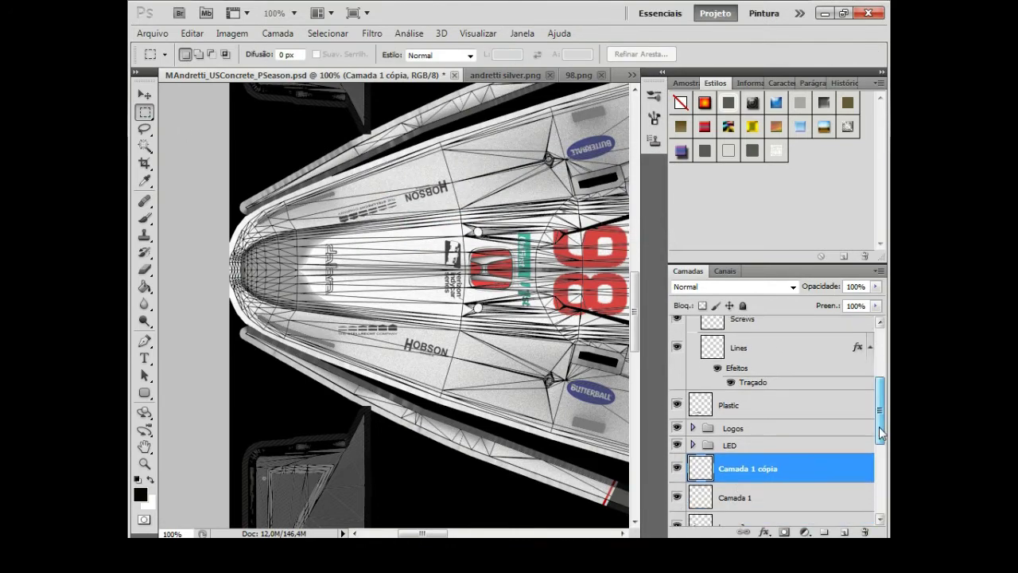
# - Rotate the lower Stellrecht logo to 15° and merge both copies into Logos 2
pyautogui.hotkey('alt', '[')
pyautogui.hotkey('ctrl', 't')
pyautogui.press('Return')
pyautogui.press('Return')
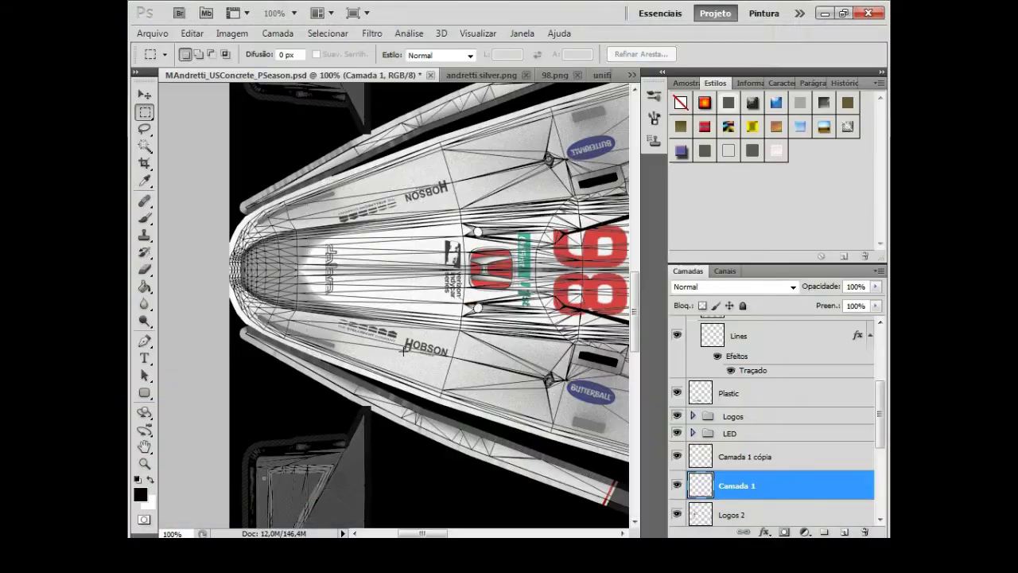
pyautogui.click(740, 462)
pyautogui.hotkey('ctrl', 'e')
pyautogui.hotkey('ctrl', 'd')
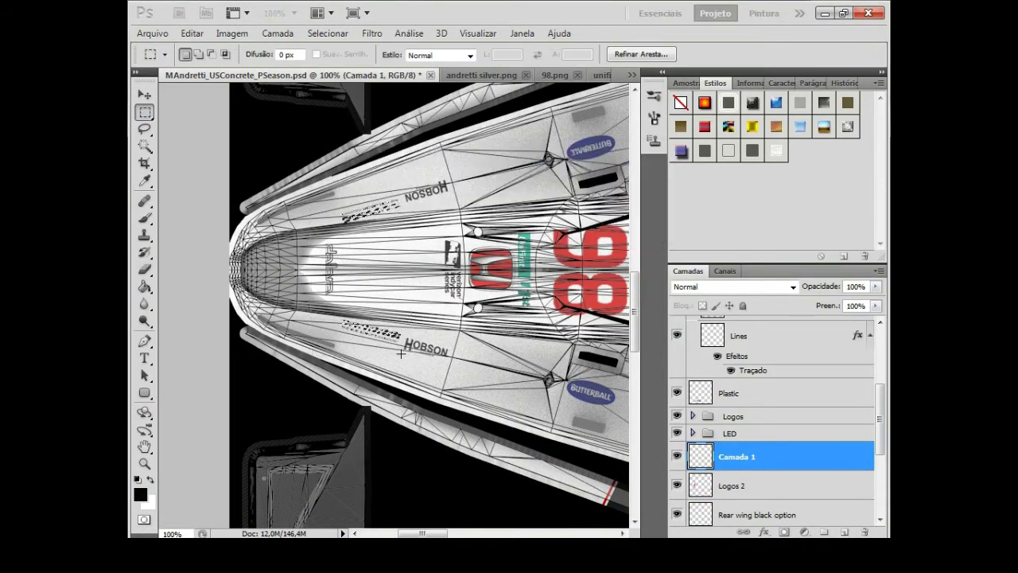
pyautogui.press('v')
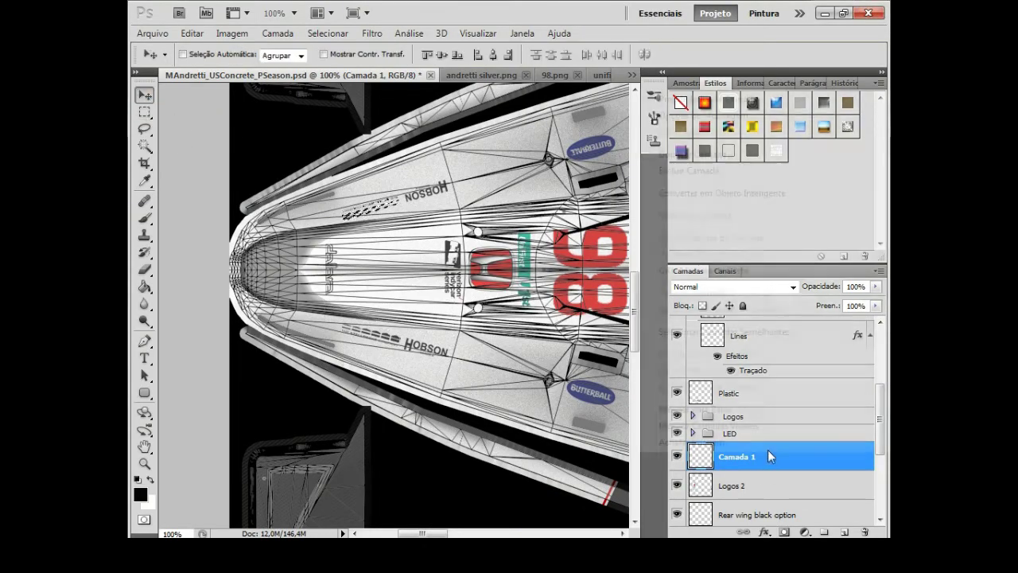
pyautogui.hotkey('ctrl', 'e')
# - Hide the Wireframe overlay layer
pyautogui.scroll(3, 795, 398)
pyautogui.click(676, 364)
pyautogui.scroll(-3, 795, 397)
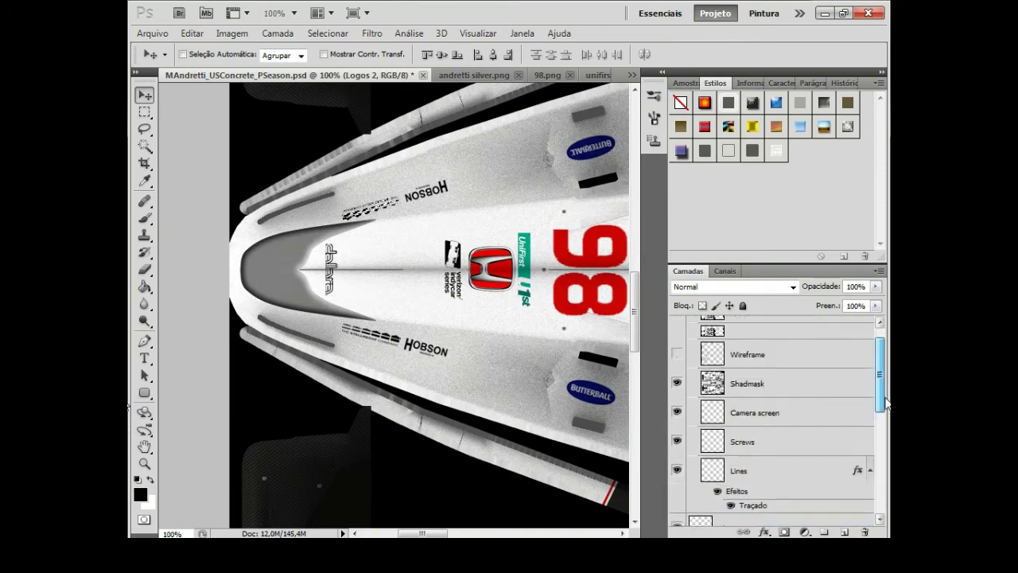
# - Shift the Nose layer's section slightly to the right
pyautogui.scroll(-3, 772, 445)
pyautogui.scroll(-3, 772, 446)
pyautogui.click(763, 331)
pyautogui.press('m')
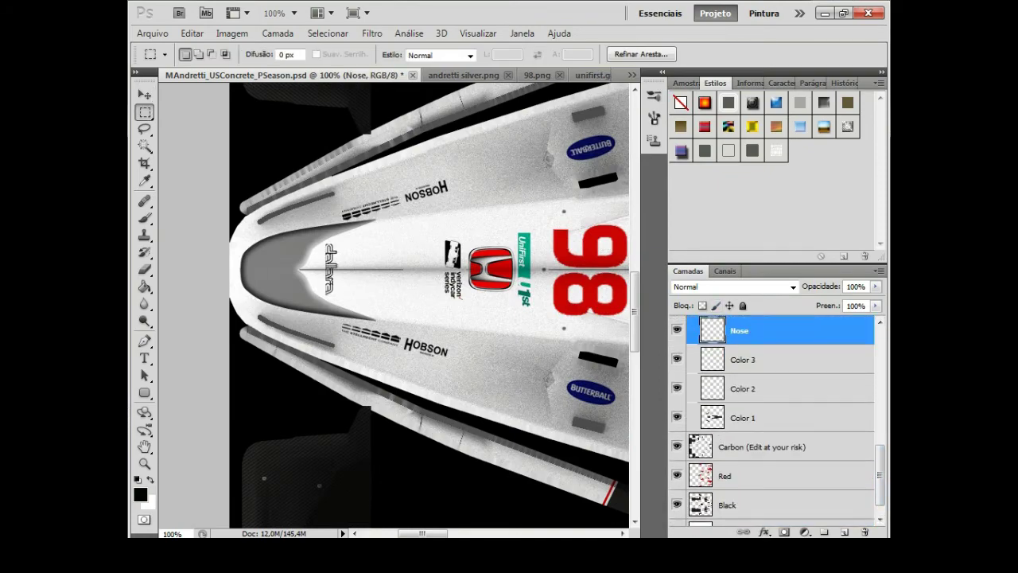
pyautogui.hotkey('ctrl', 't')
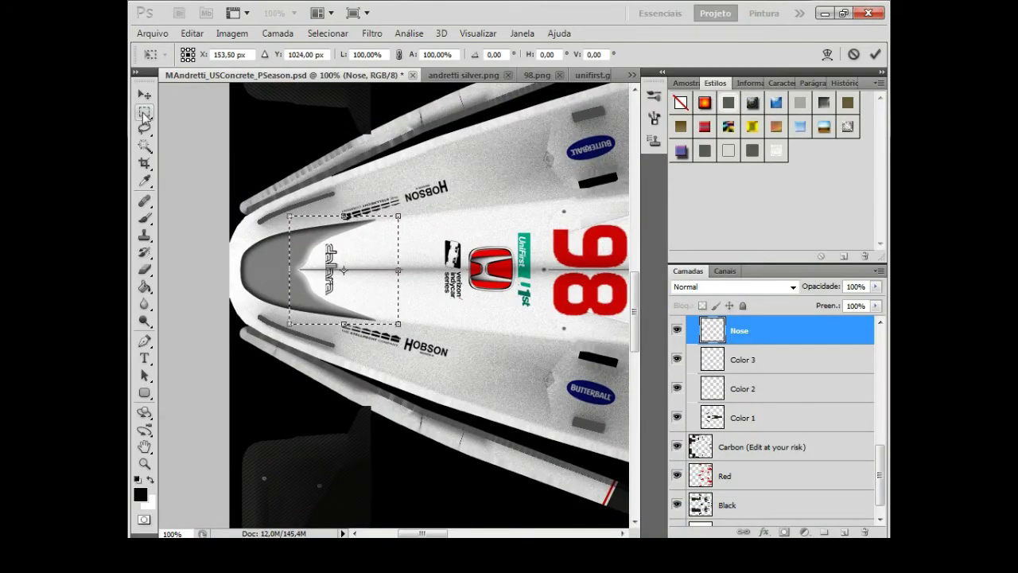
pyautogui.moveTo(350, 271); pyautogui.dragTo(369, 275)
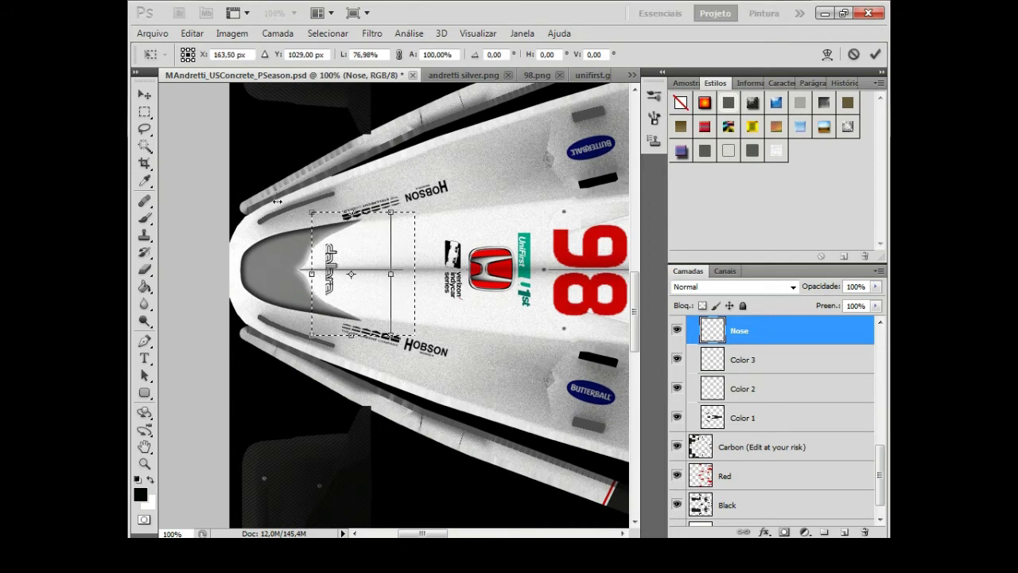
pyautogui.press('Return')
# - Collapse the Andretti lines group and reposition the Dallara logo layer
pyautogui.scroll(3, 875, 446)
pyautogui.scroll(3, 835, 412)
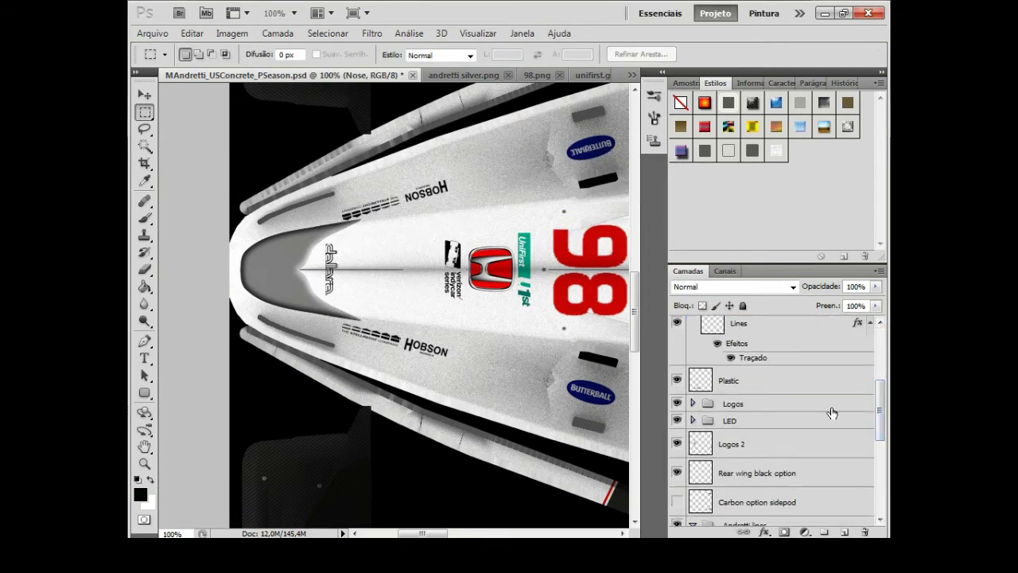
pyautogui.scroll(-3, 835, 411)
pyautogui.click(818, 430)
pyautogui.scroll(3, 818, 427)
pyautogui.scroll(2, 817, 427)
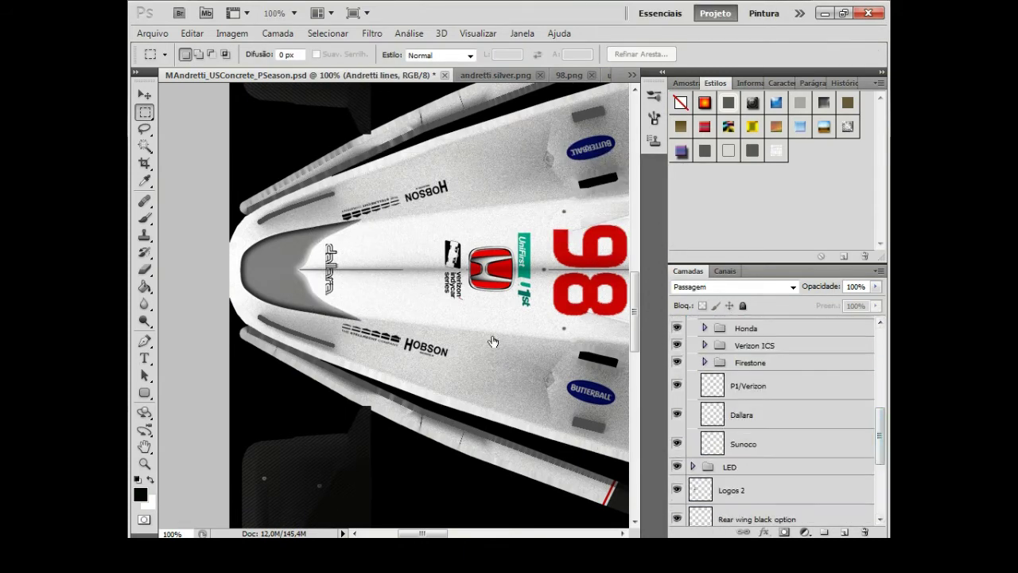
pyautogui.click(764, 414)
pyautogui.hotkey('ctrl', 't')
pyautogui.press('v')
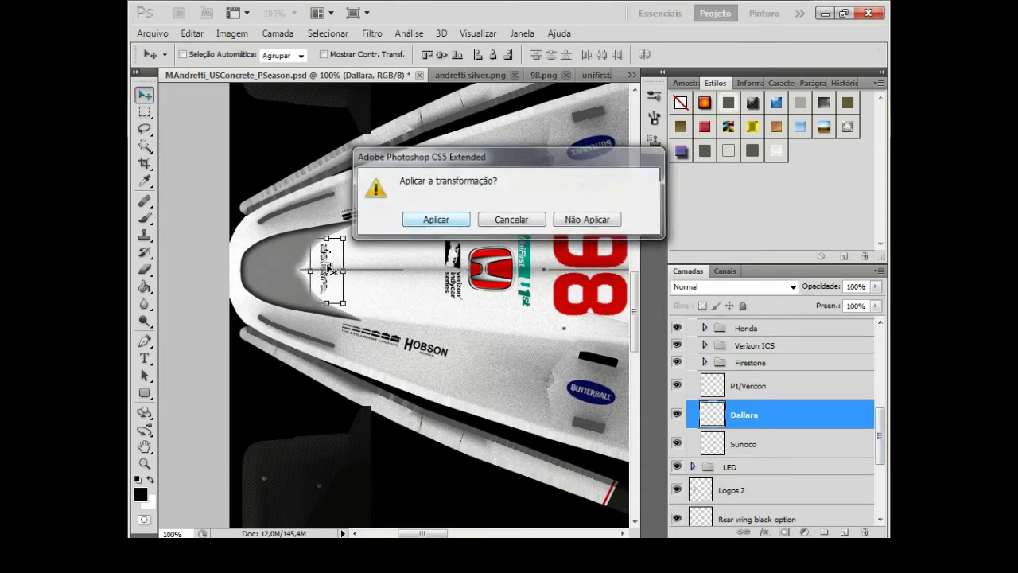
pyautogui.press('Return')
# - At 200% zoom, give the Dallara logo a 1 px black outer stroke
pyautogui.click(144, 112)
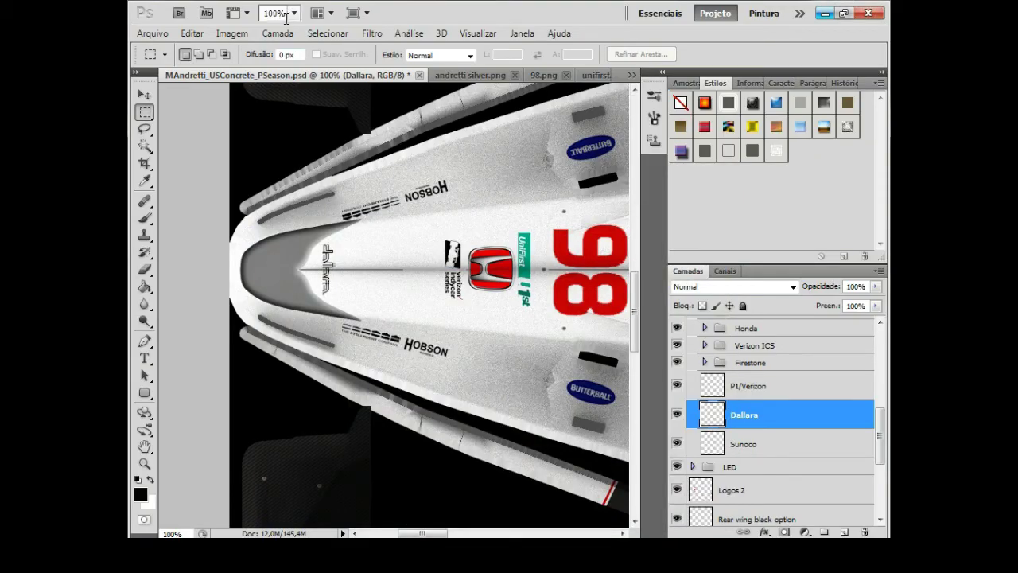
pyautogui.click(282, 12)
pyautogui.click(286, 84)
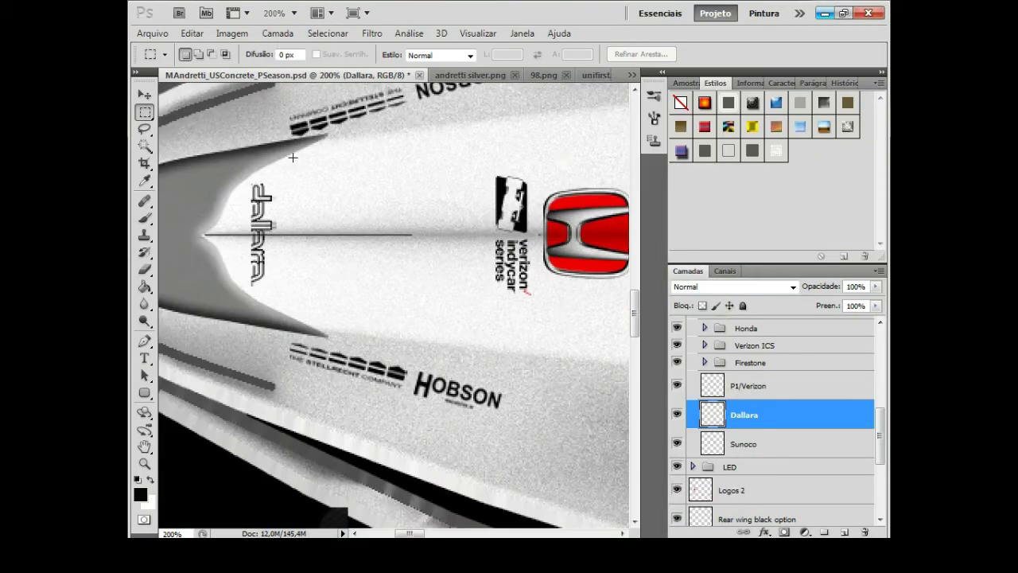
pyautogui.doubleClick(713, 425)
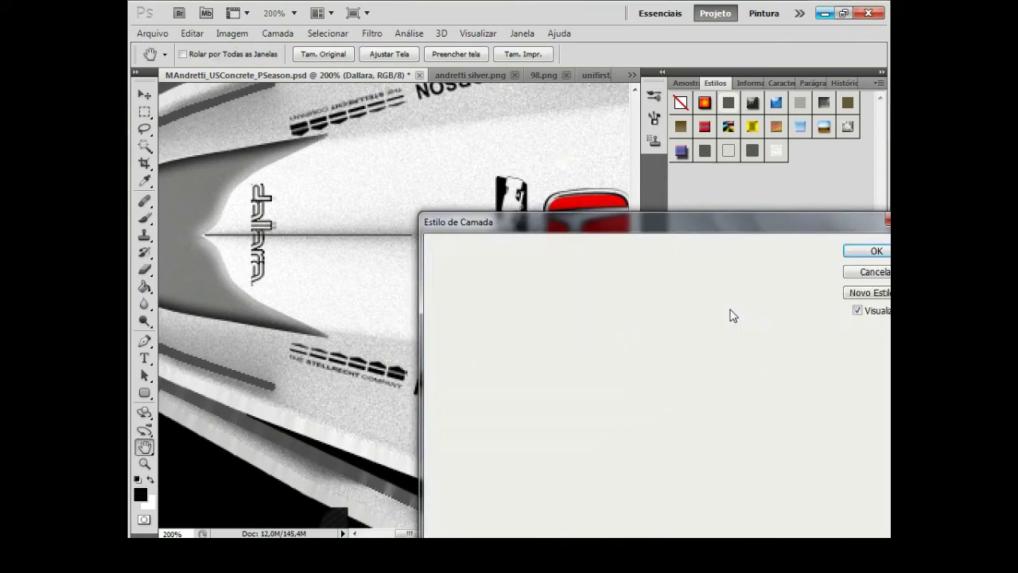
pyautogui.click(875, 249)
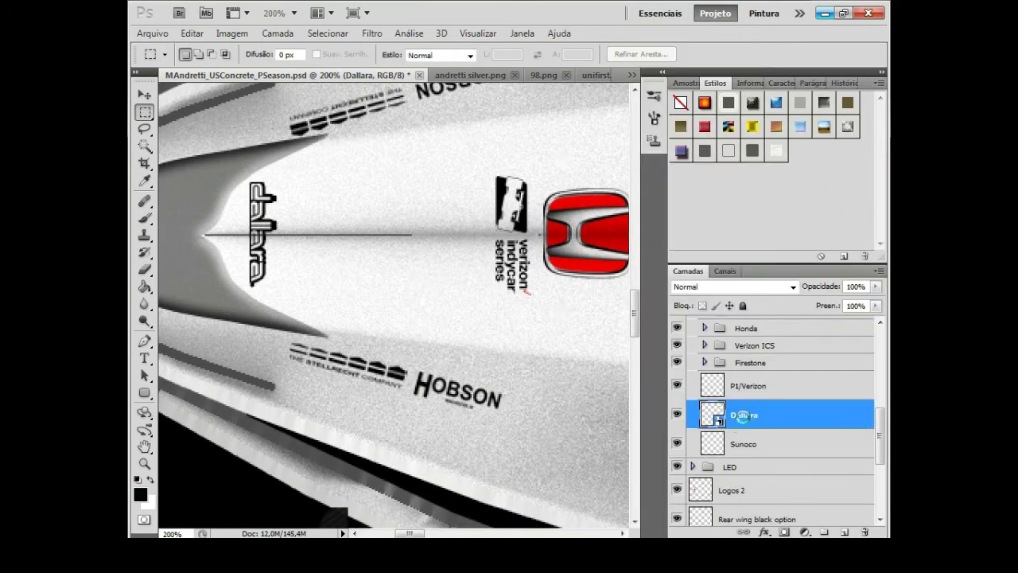
# - Zoom out to 25%, collapse the Logos group and select Logos 2
pyautogui.click(282, 13)
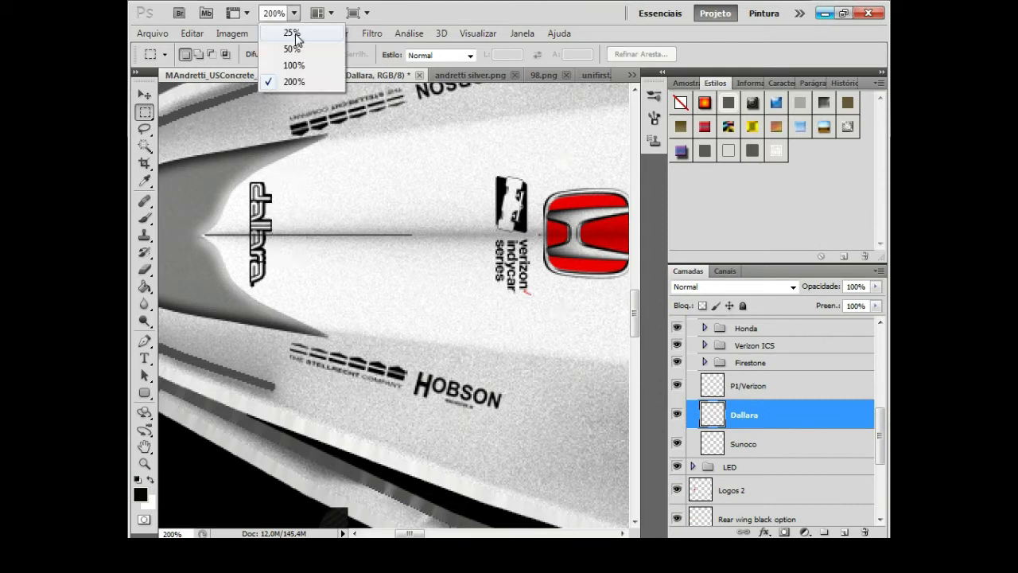
pyautogui.click(287, 30)
pyautogui.click(692, 366)
pyautogui.click(733, 407)
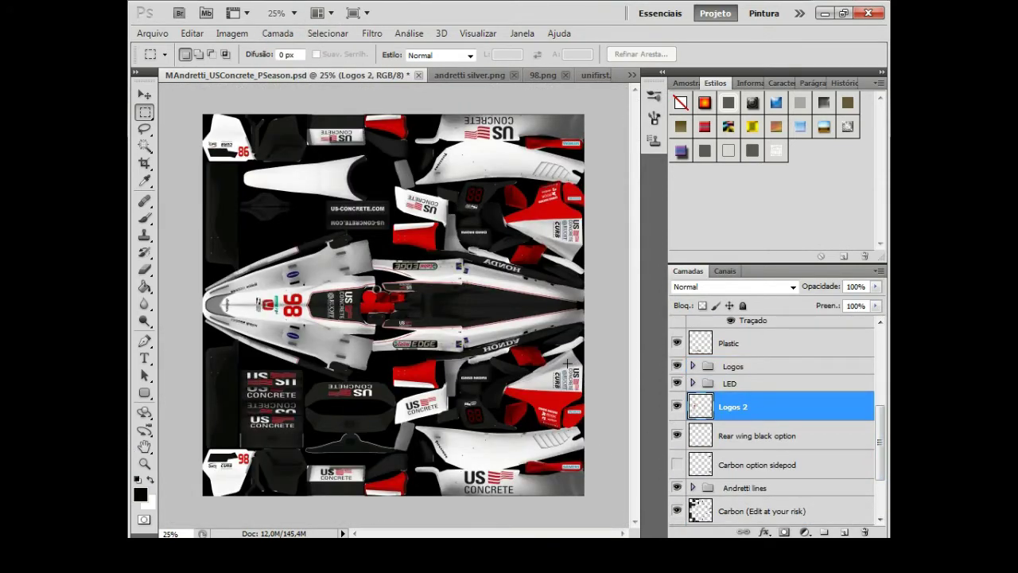
# - Paste the US Concrete logo on the nose and scale its height to 50%
pyautogui.press('v')
pyautogui.hotkey('ctrl', 'v')
pyautogui.click(294, 13)
pyautogui.click(285, 52)
pyautogui.hscroll(-10, 397, 302)
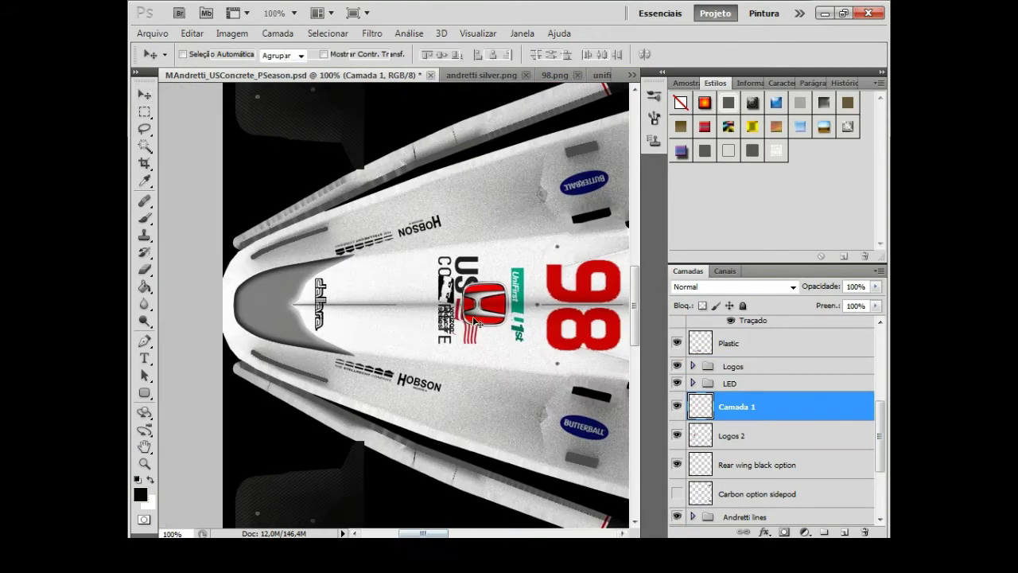
pyautogui.hotkey('ctrl', 't')
pyautogui.hotkey('shift', 'Tab')
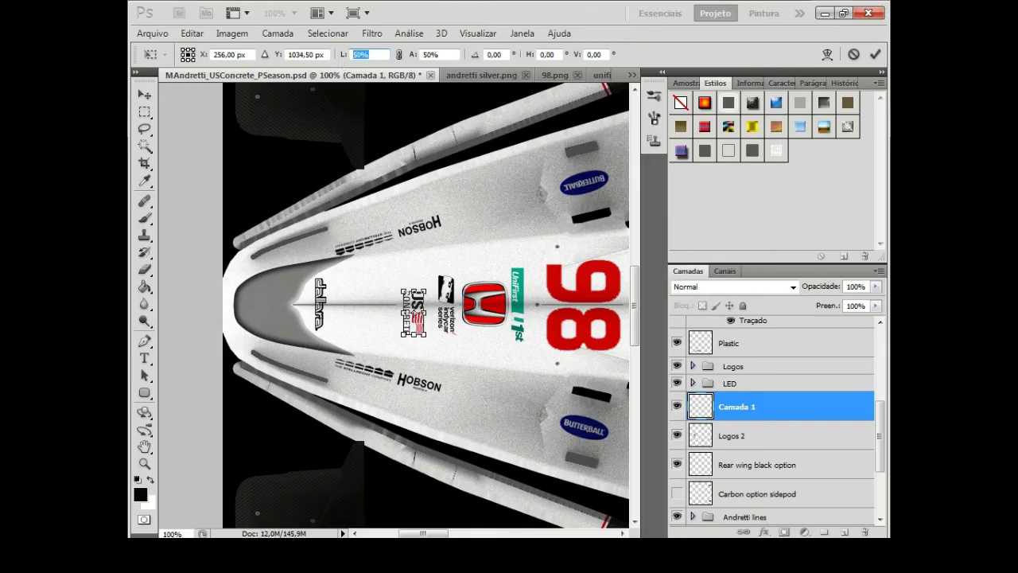
pyautogui.press('Return')
pyautogui.press('Return')
# - Position the US Concrete logo and merge it down into Logos 2
pyautogui.press('m')
pyautogui.moveTo(385, 266); pyautogui.dragTo(432, 343)
pyautogui.press('v')
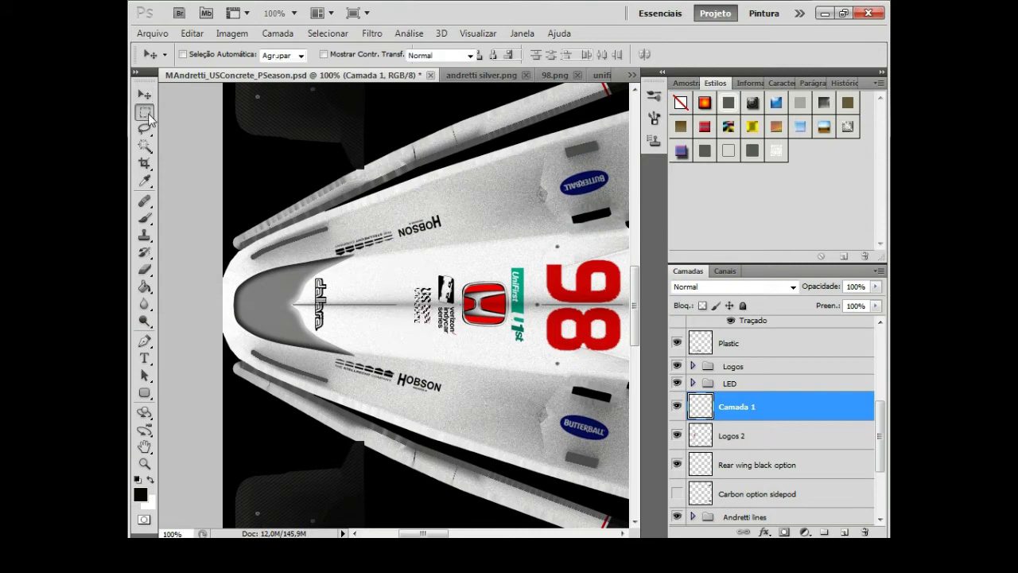
pyautogui.press('v')
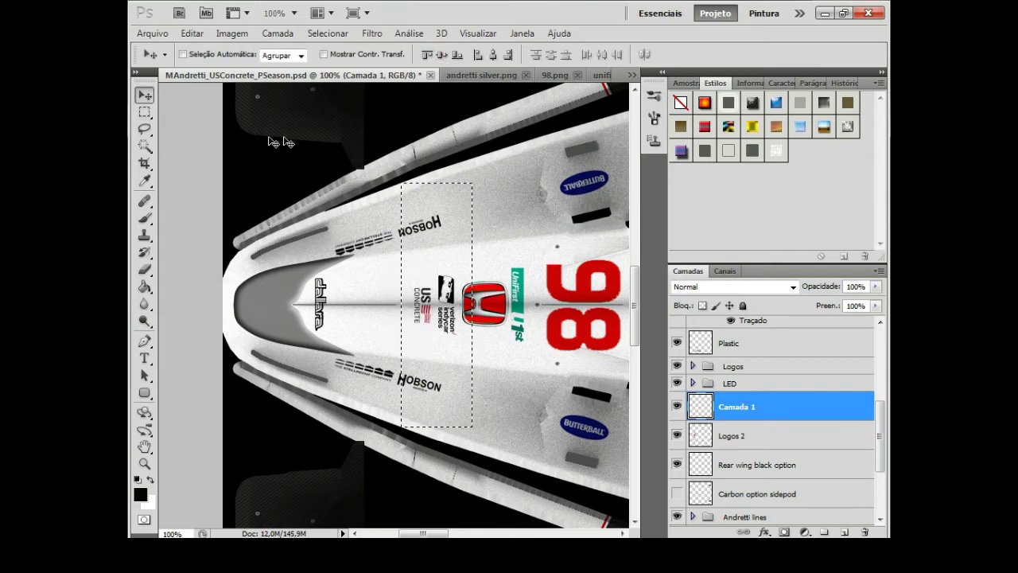
pyautogui.click(144, 113)
pyautogui.rightClick(747, 406)
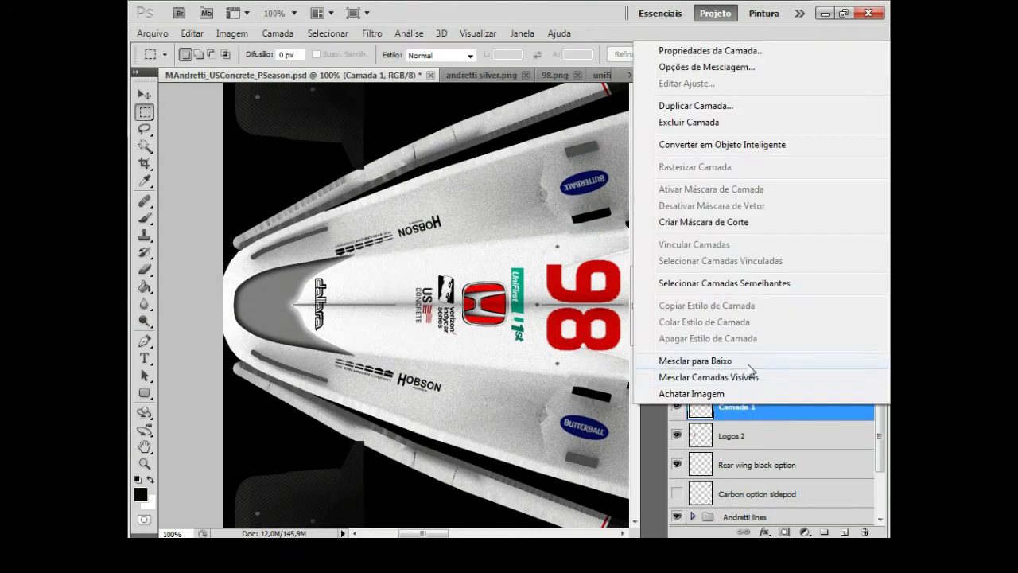
pyautogui.click(748, 360)
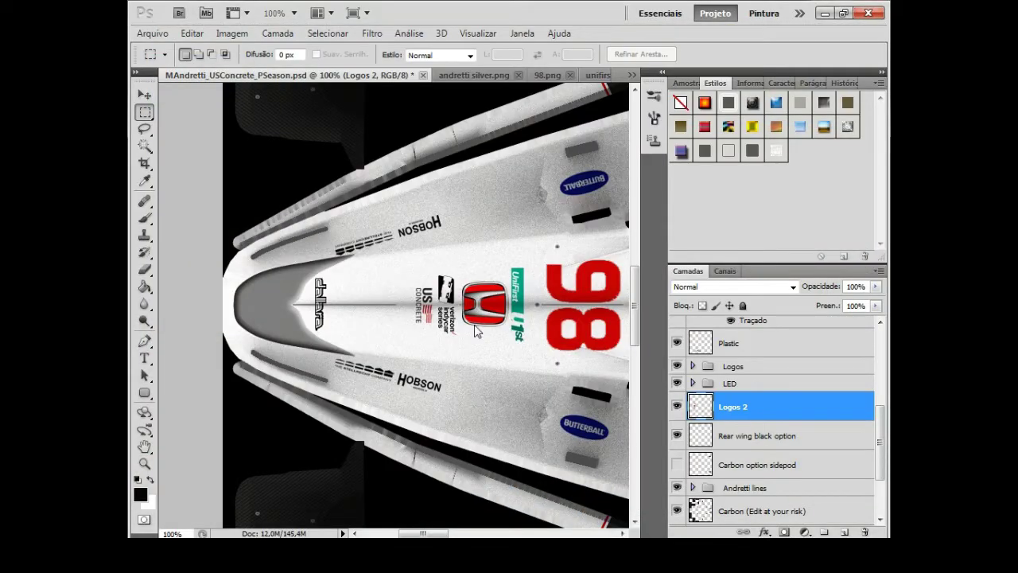
# - Rotate the DHL.png image 90° and resize it to 45
pyautogui.click(231, 32)
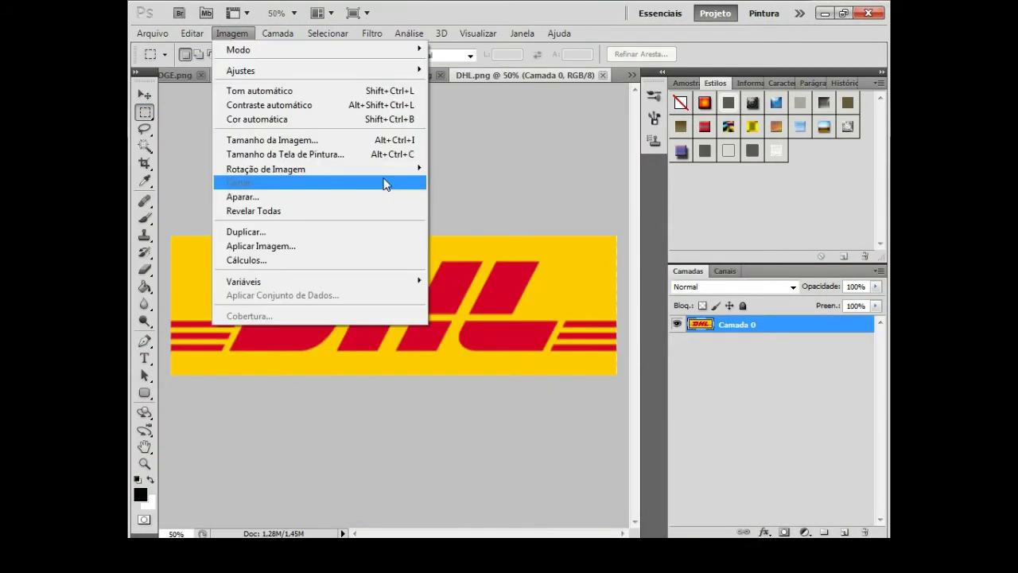
pyautogui.click(470, 201)
pyautogui.click(232, 33)
pyautogui.click(273, 138)
pyautogui.write('45')
pyautogui.press('Return')
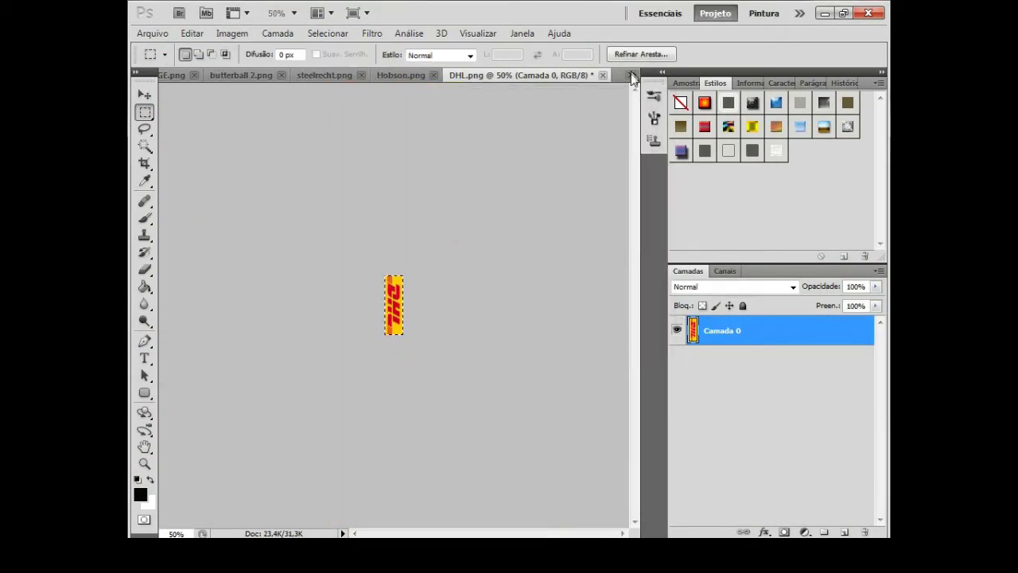
# - Paste the DHL logo onto the livery and scale it to 50% height
pyautogui.hotkey('ctrl', 'Tab')
pyautogui.hotkey('ctrl', 'v')
pyautogui.hotkey('ctrl', 't')
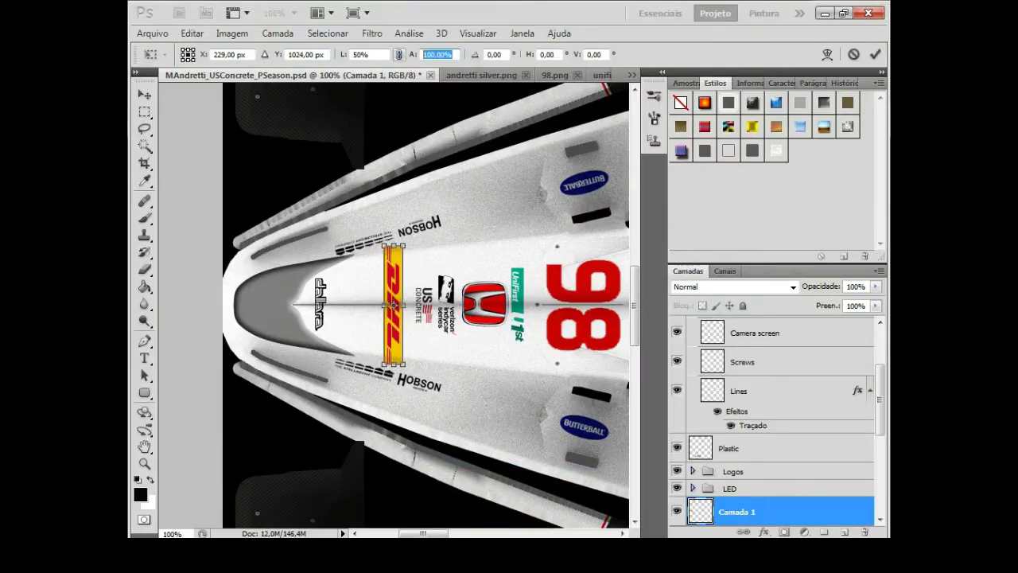
pyautogui.write('50')
pyautogui.press('Return')
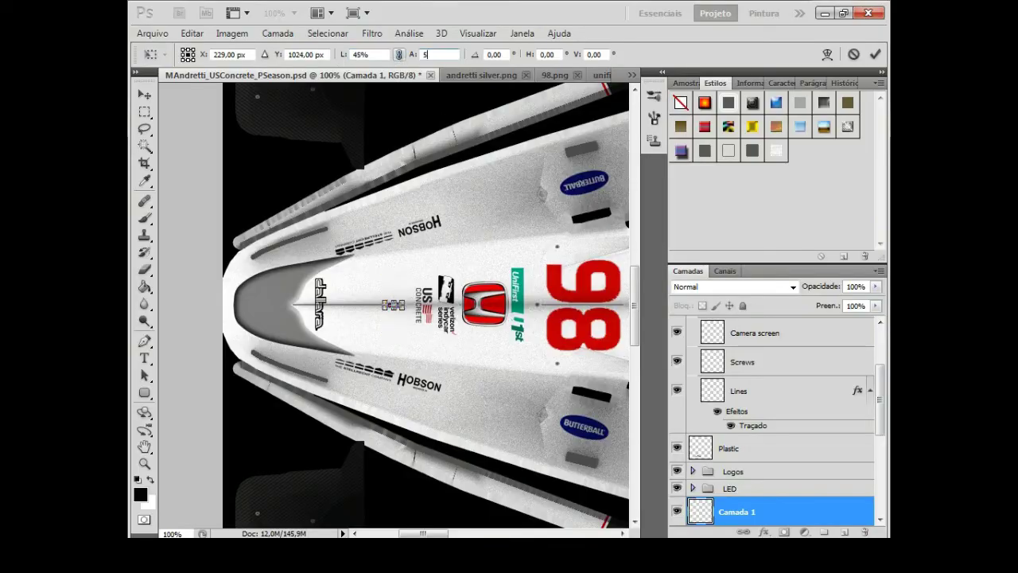
pyautogui.press('v')
pyautogui.click(447, 214)
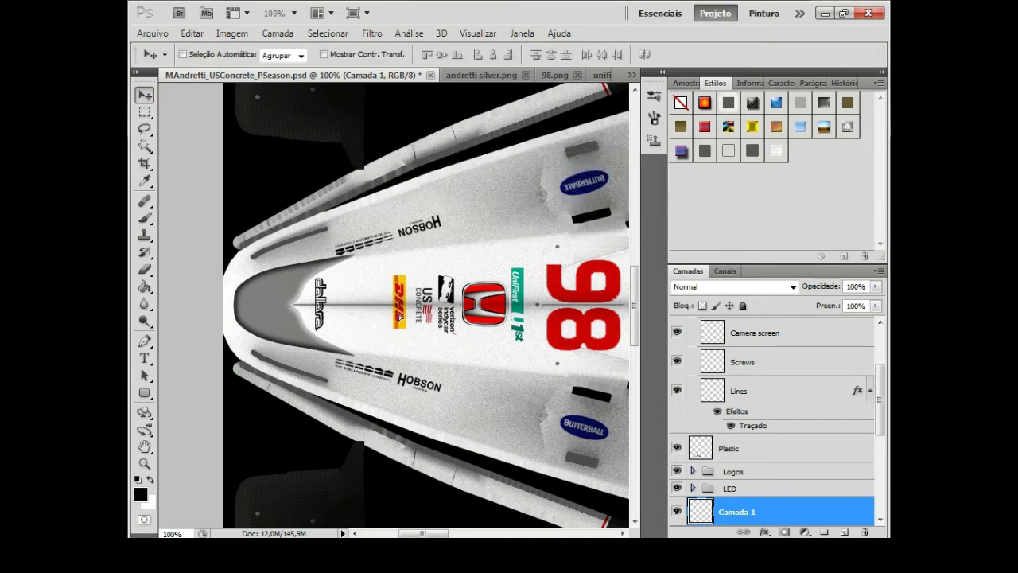
# - Move the DHL logo beside the US Concrete logo on the nose
pyautogui.moveTo(396, 308); pyautogui.dragTo(399, 308)
pyautogui.press('m')
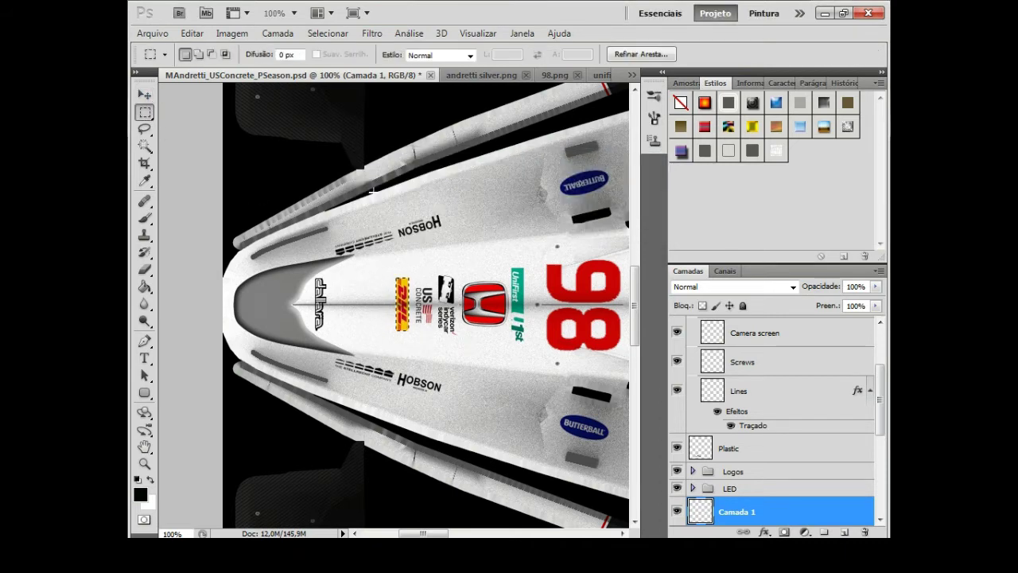
pyautogui.moveTo(373, 194); pyautogui.dragTo(462, 416)
pyautogui.press('v')
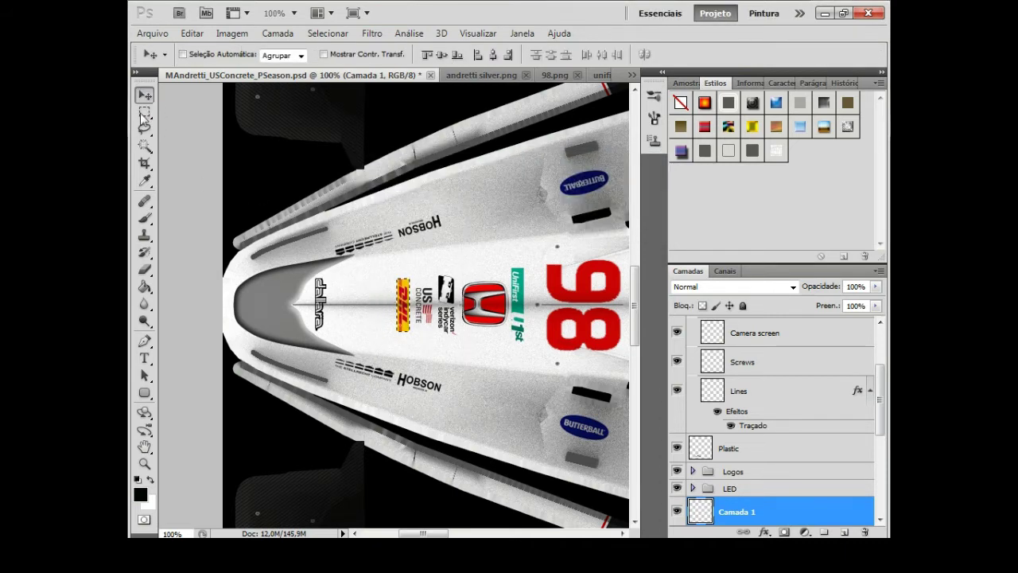
pyautogui.click(144, 112)
pyautogui.rightClick(871, 509)
# - Merge the DHL layer into Logos 2 and open One Thousand.png
pyautogui.click(795, 470)
pyautogui.click(152, 34)
pyautogui.click(167, 65)
pyautogui.write('the')
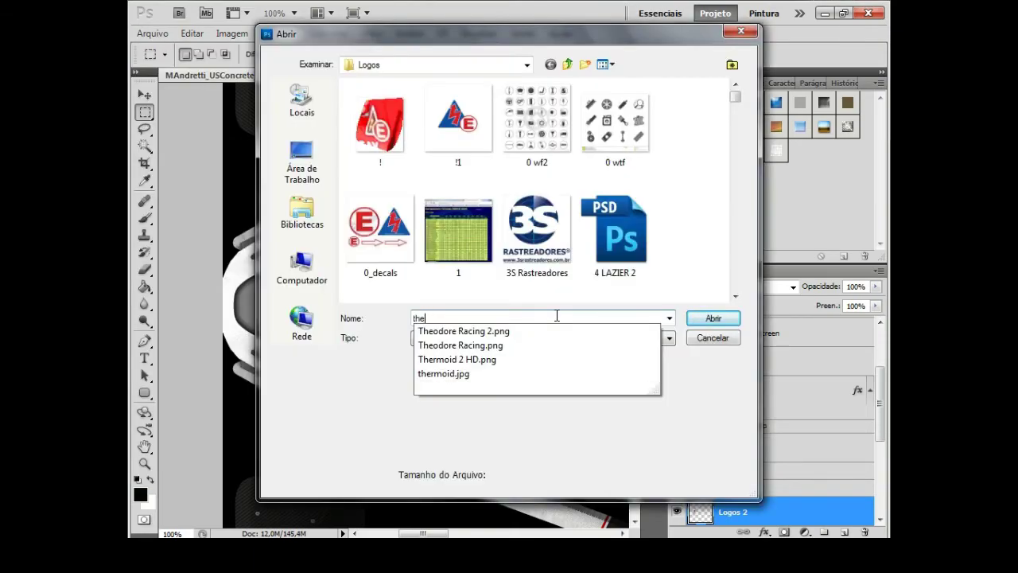
pyautogui.press('BackSpace')
pyautogui.press('BackSpace')
pyautogui.write('one')
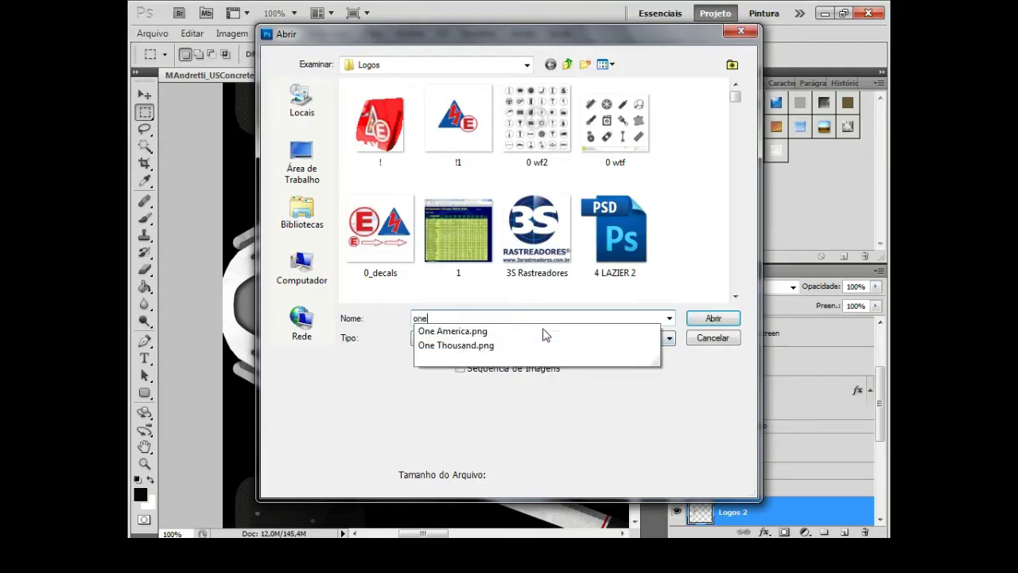
pyautogui.press('Escape')
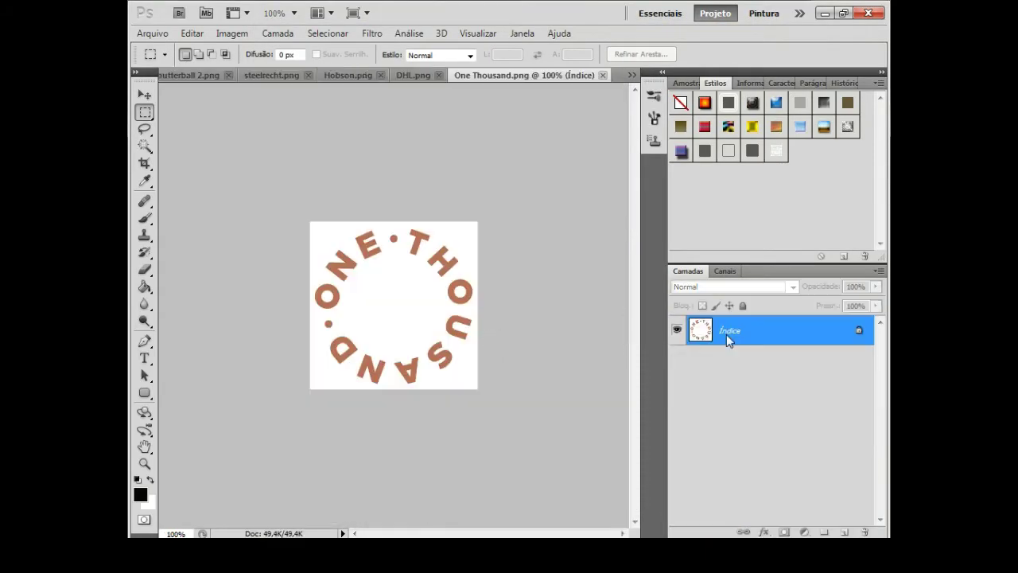
# - Unlock the One Thousand background, remove the white, and resize to 100×100 px
pyautogui.doubleClick(726, 334)
pyautogui.press('Return')
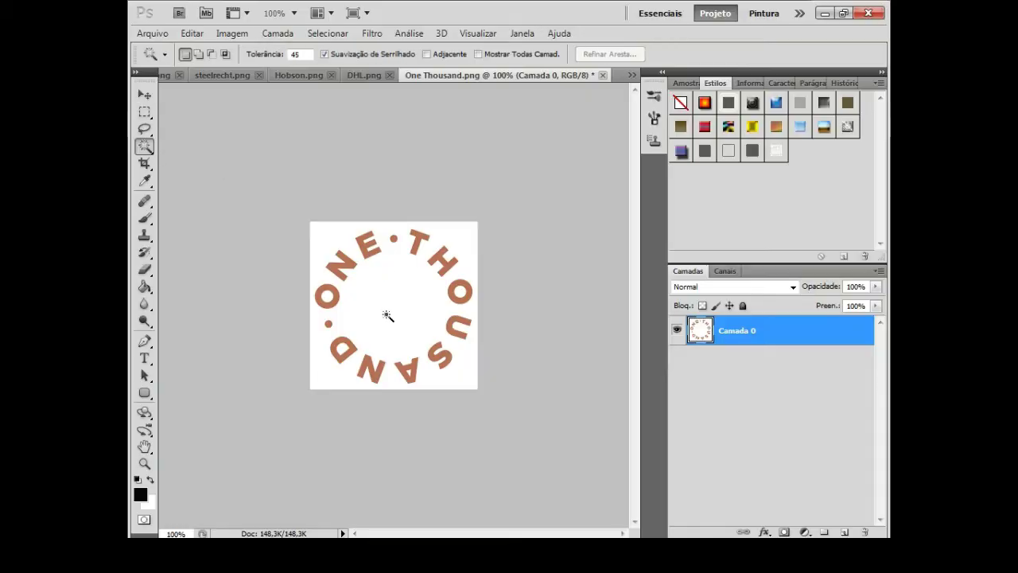
pyautogui.click(231, 33)
pyautogui.click(294, 139)
pyautogui.write('100')
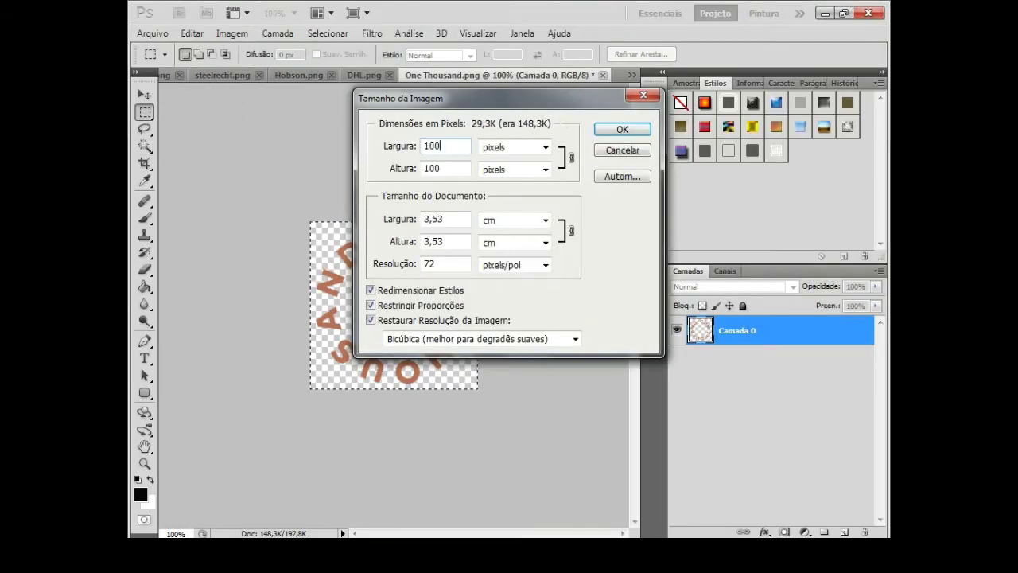
pyautogui.click(622, 129)
# - Paste the circular One Thousand logo beside DHL, shrink it and merge it down
pyautogui.click(632, 75)
pyautogui.hotkey('ctrl', 'v')
pyautogui.press('v')
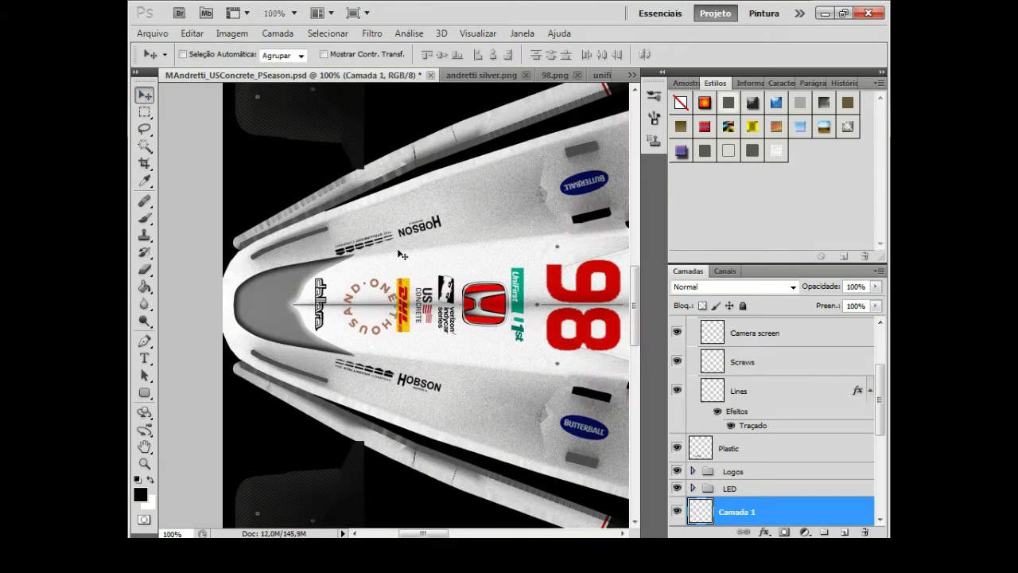
pyautogui.hotkey('ctrl', 't')
pyautogui.write('60')
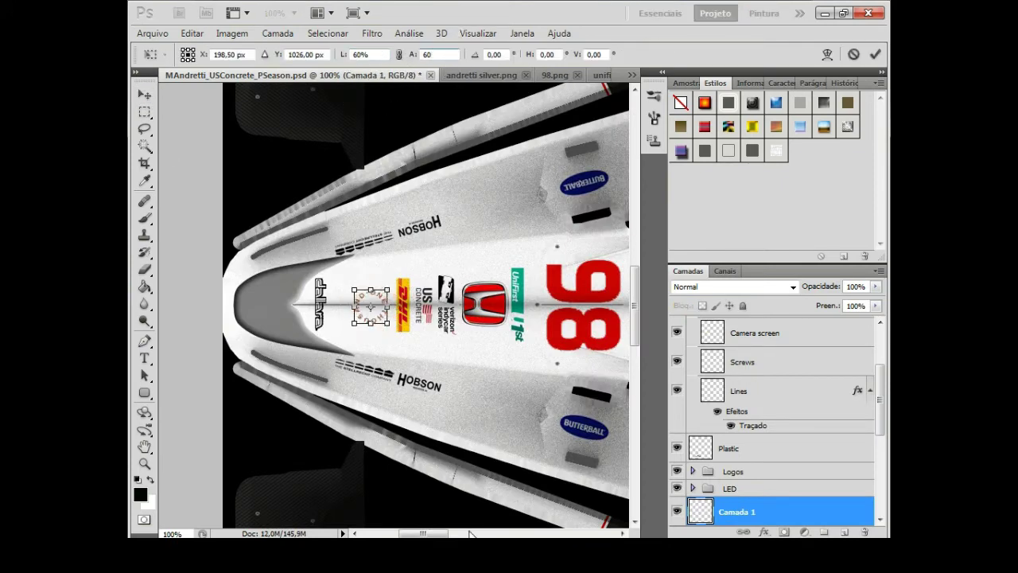
pyautogui.click(342, 61)
pyautogui.press('Return')
pyautogui.press('Return')
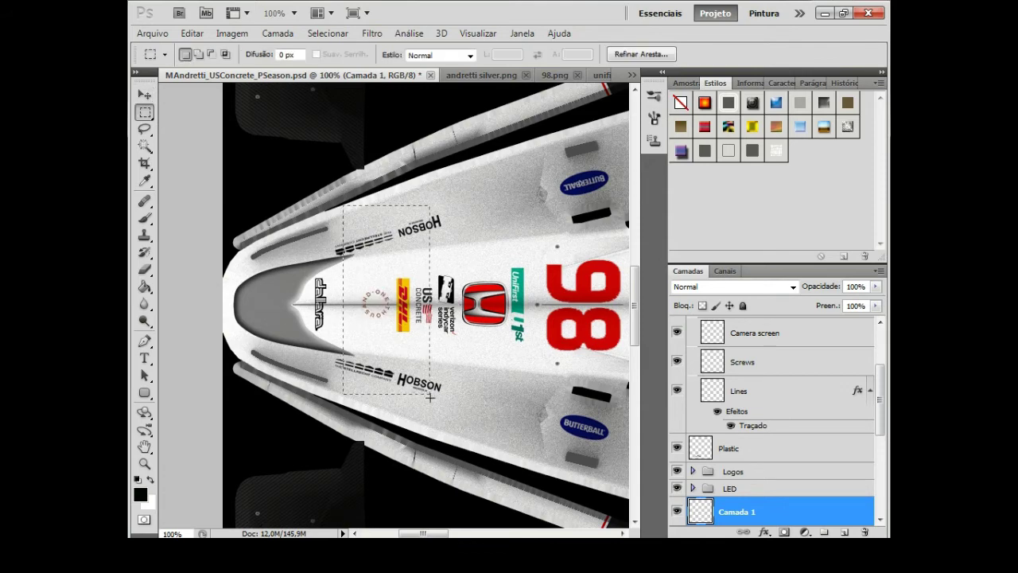
pyautogui.click(145, 93)
pyautogui.click(145, 112)
# - Open the NAPA_AP.png logo file
pyautogui.hotkey('ctrl', 'o')
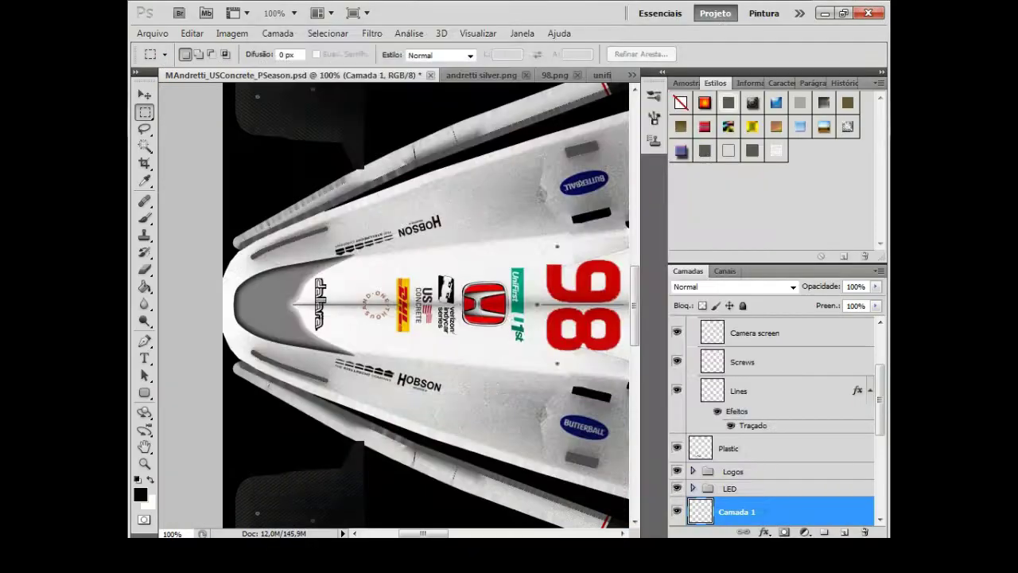
pyautogui.write('NAPA')
pyautogui.press('Down')
pyautogui.press('Return')
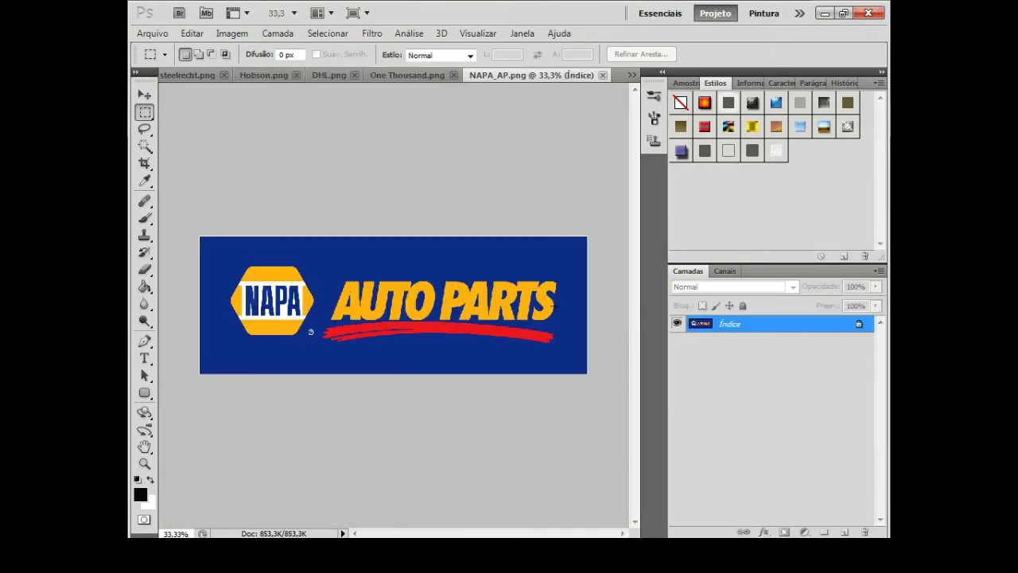
# - Convert the NAPA image to RGB and magic-wand select its blue background
pyautogui.rightClick(700, 324)
pyautogui.click(232, 33)
pyautogui.press('Escape')
pyautogui.click(145, 145)
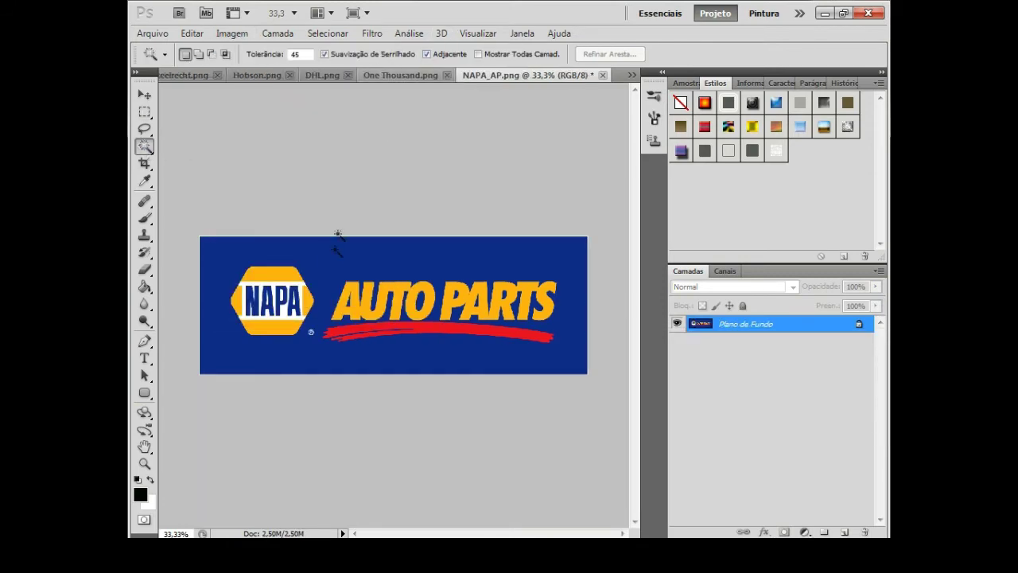
pyautogui.click(337, 239)
pyautogui.press('Delete')
pyautogui.press('Escape')
# - Make the background an editable layer and delete the blue background
pyautogui.rightClick(700, 323)
pyautogui.rightClick(736, 324)
pyautogui.press('Escape')
pyautogui.press('Delete')
pyautogui.hotkey('ctrl', 'd')
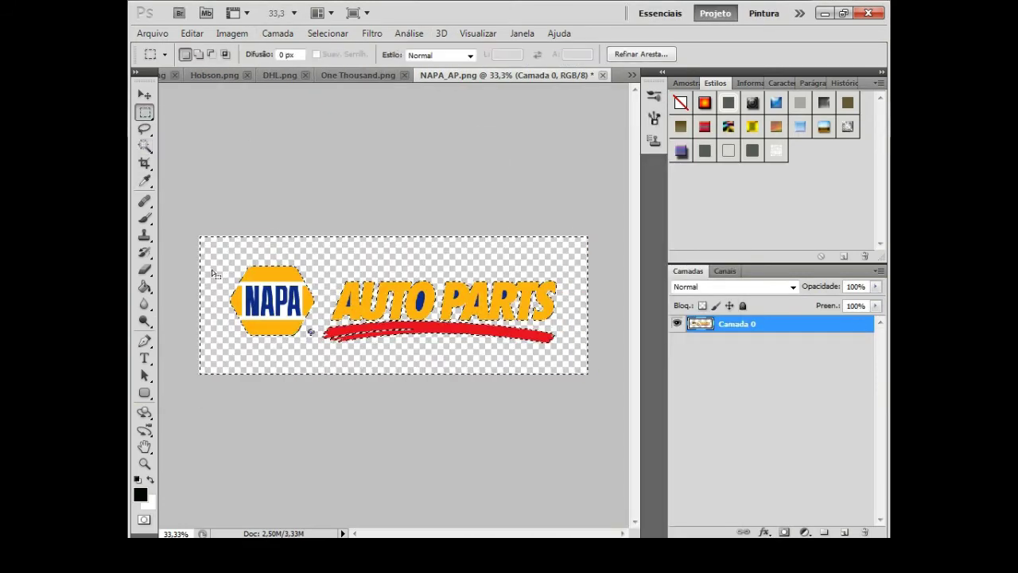
# - Lasso-select and delete the AUTO PARTS text and red swoosh
pyautogui.press('l')
pyautogui.moveTo(340, 276); pyautogui.dragTo(339, 275)
pyautogui.press('Delete')
pyautogui.hotkey('ctrl', 'd')
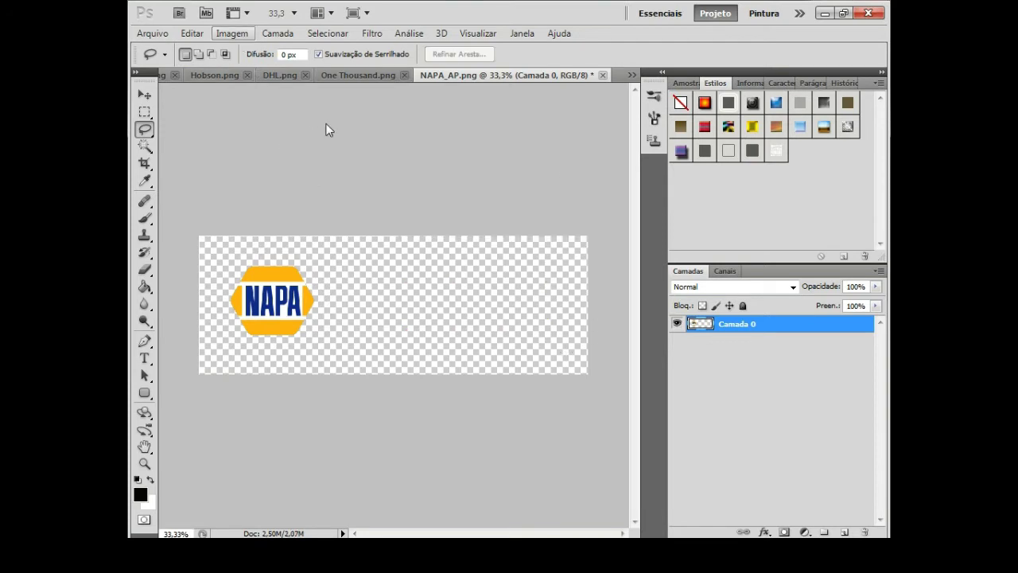
# - Rotate the NAPA image 90° and shrink it with Image Size
pyautogui.click(232, 33)
pyautogui.click(262, 180)
pyautogui.click(231, 33)
pyautogui.click(263, 147)
pyautogui.press('Return')
pyautogui.press('m')
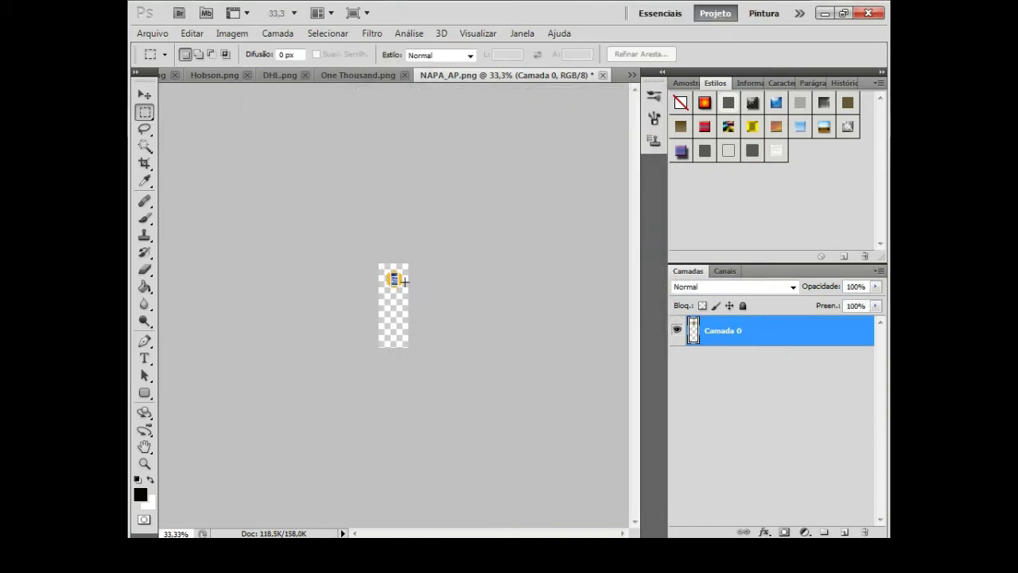
# - Paste the NAPA badge onto the car livery and scale it to 60%
pyautogui.click(631, 79)
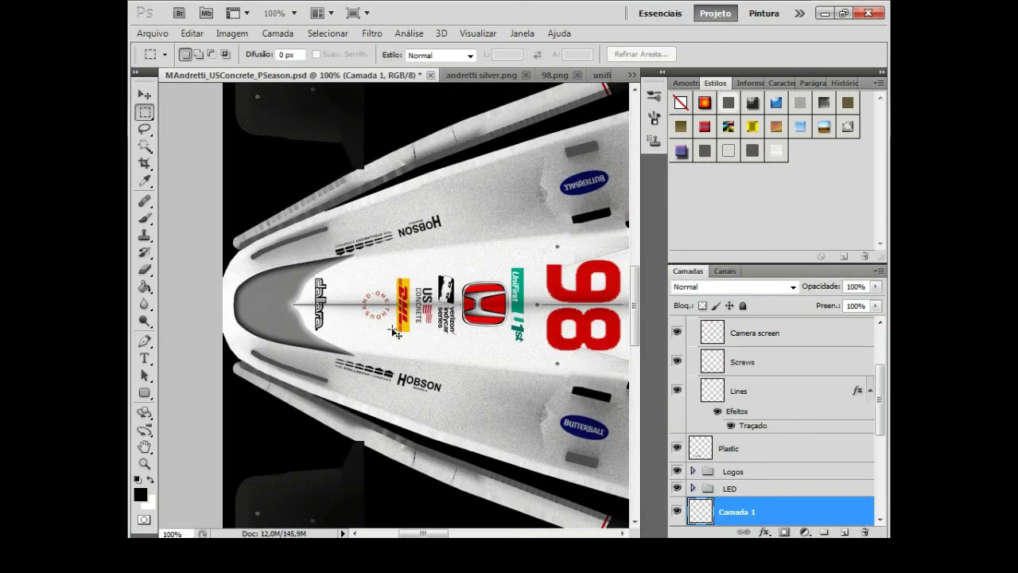
pyautogui.hotkey('ctrl', 'v')
pyautogui.hotkey('ctrl', 't')
pyautogui.write('60%')
pyautogui.press('Return')
pyautogui.press('Return')
pyautogui.press('v')
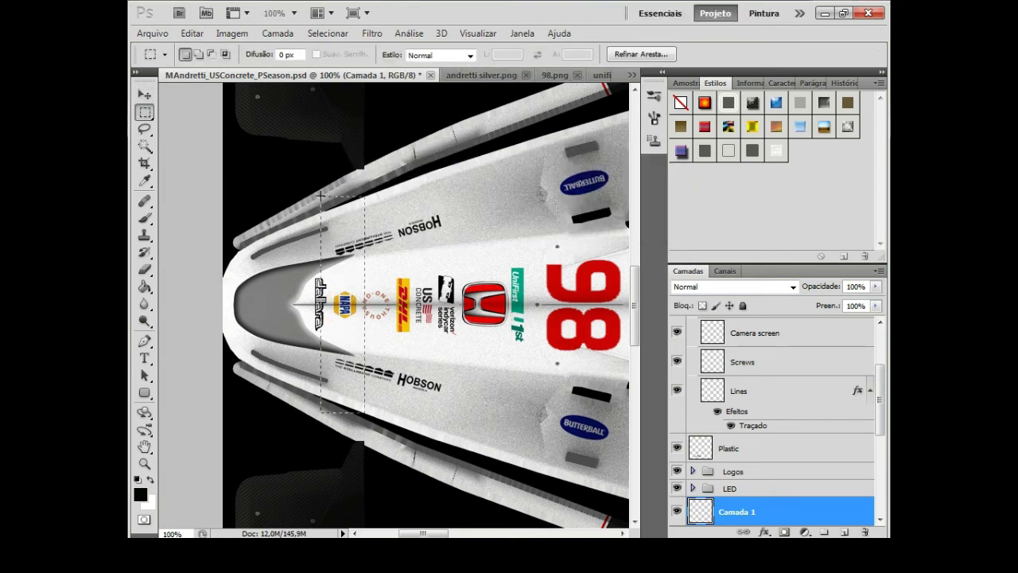
pyautogui.hotkey('ctrl', 'd')
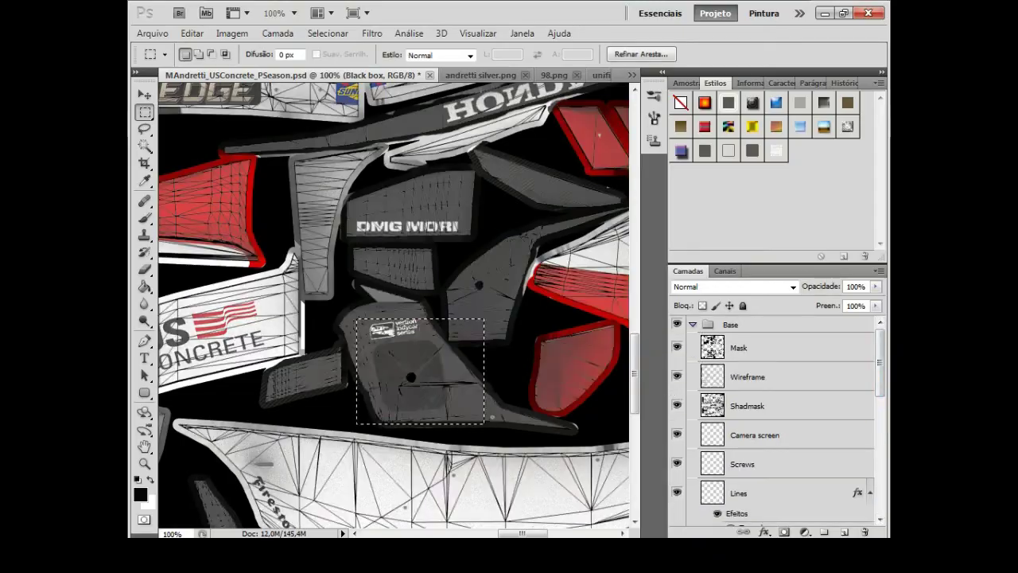
# - Transform the Black box layer, then duplicate it and merge the copy back down
pyautogui.hotkey('ctrl', 't')
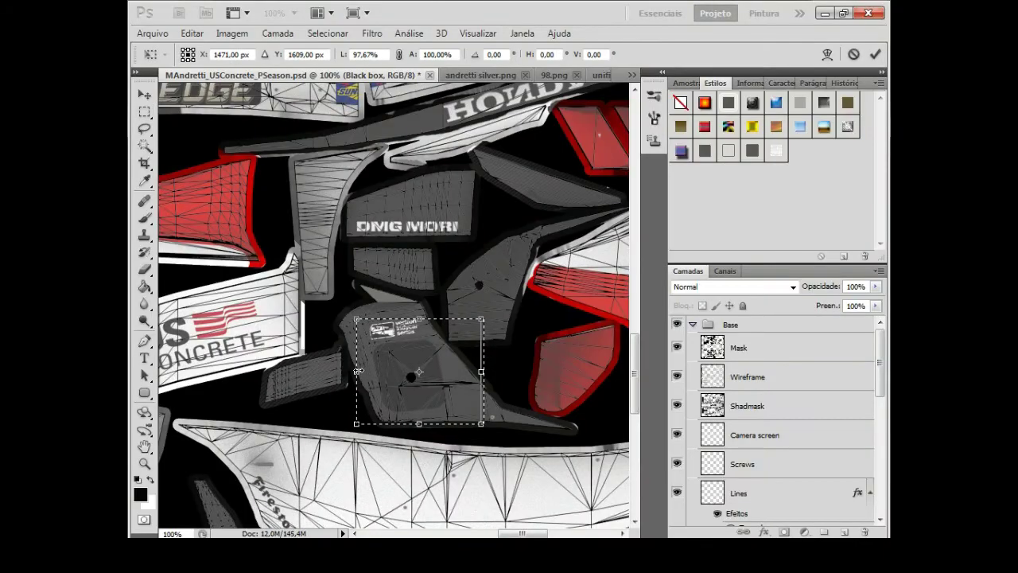
pyautogui.press('Return')
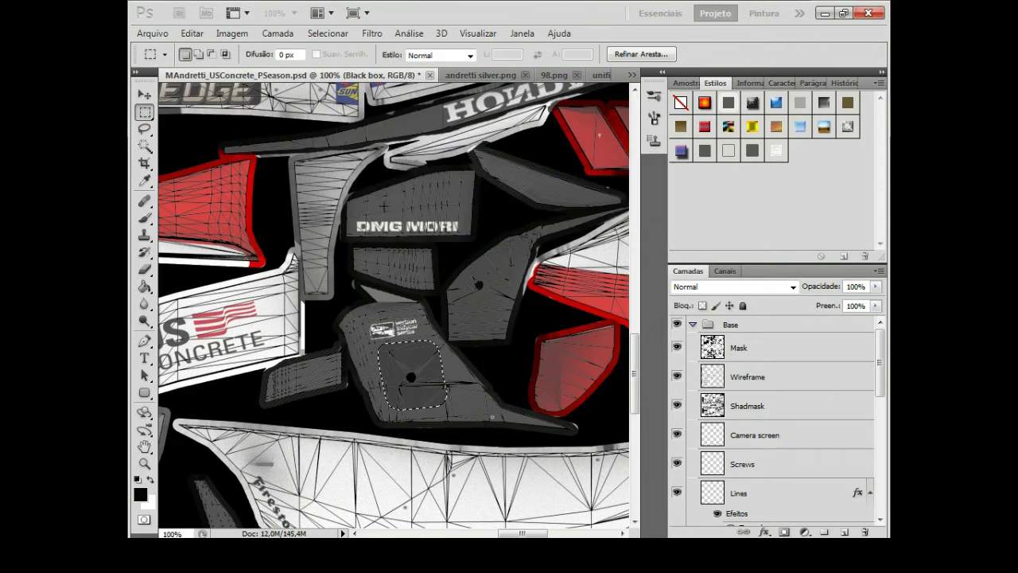
pyautogui.hotkey('ctrl', '-')
pyautogui.hotkey('ctrl', '-')
pyautogui.hotkey('ctrl', '-')
pyautogui.scroll(-3, 764, 413)
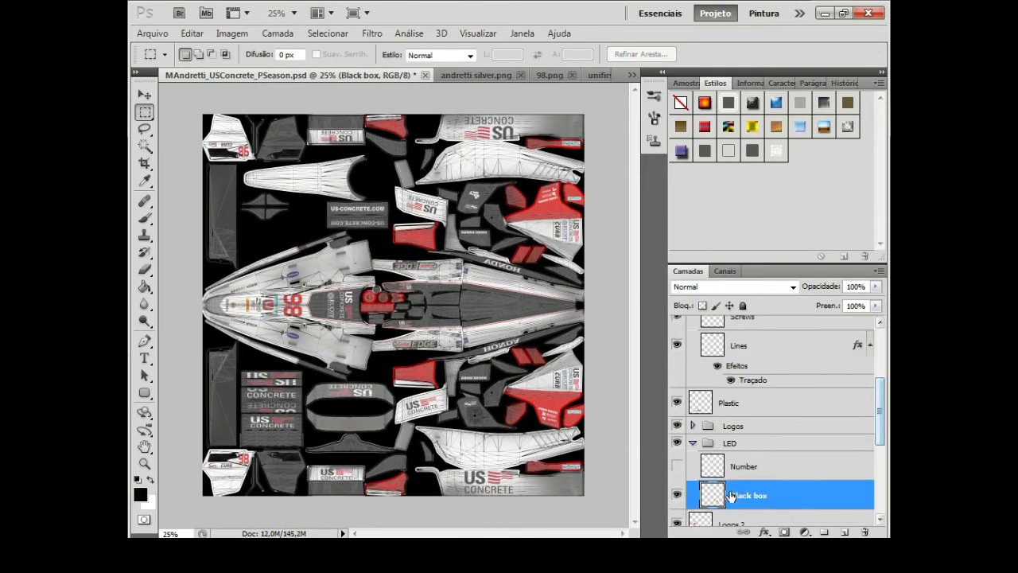
pyautogui.rightClick(695, 491)
pyautogui.click(643, 167)
pyautogui.hotkey('ctrl', 'a')
pyautogui.rightClick(764, 494)
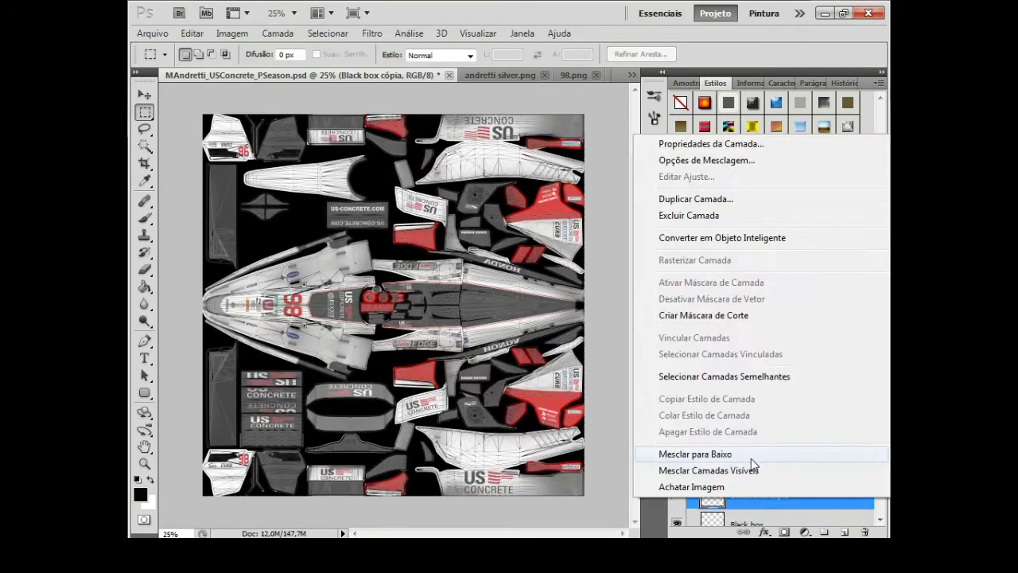
pyautogui.click(750, 459)
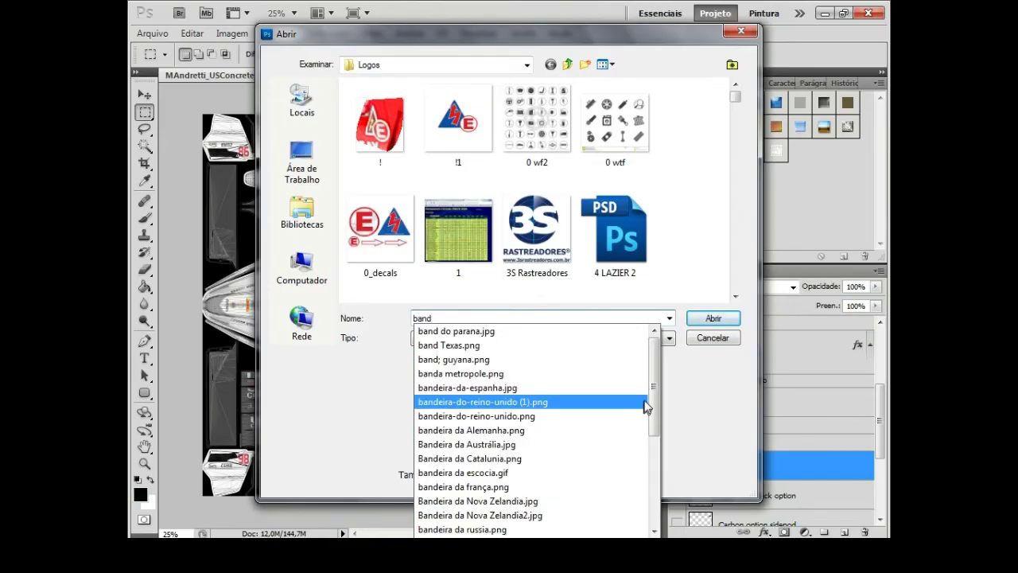
pyautogui.scroll(-4, 644, 407)
# - Open bandeira dos EUA.png and scale the flag to 80%
pyautogui.click(509, 444)
pyautogui.press('Return')
pyautogui.hotkey('ctrl', 't')
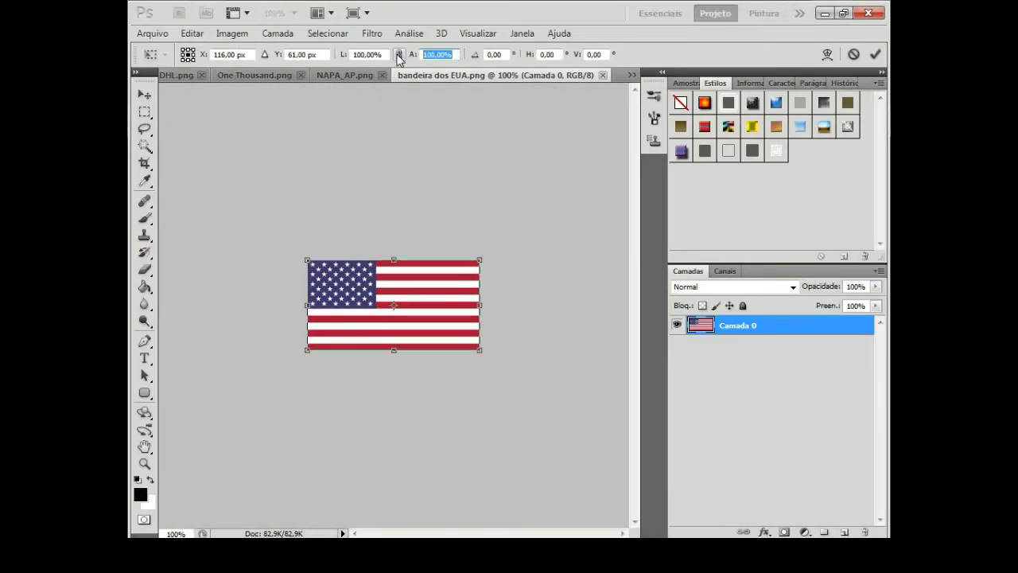
pyautogui.write('80')
pyautogui.press('Return')
pyautogui.click(145, 112)
pyautogui.click(432, 218)
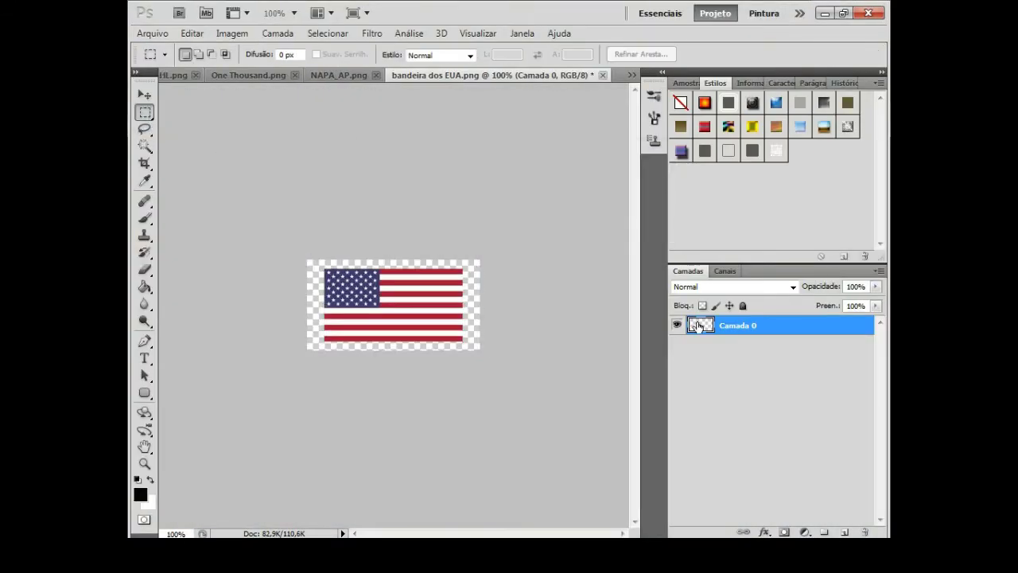
# - Add a Stroke layer style to the flag, then clear the layer effects
pyautogui.doubleClick(693, 326)
pyautogui.click(463, 467)
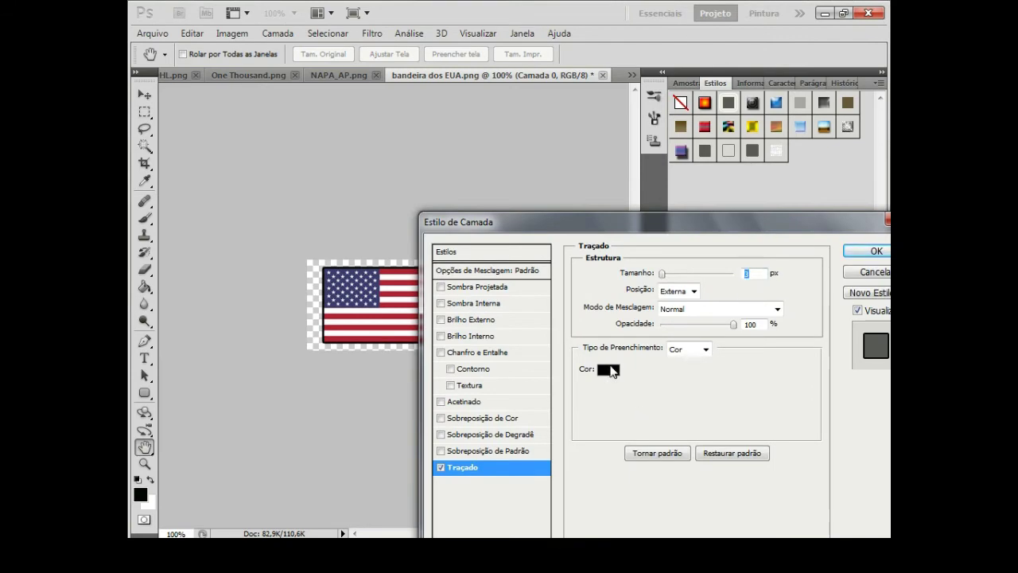
pyautogui.click(875, 251)
pyautogui.rightClick(692, 327)
pyautogui.click(508, 309)
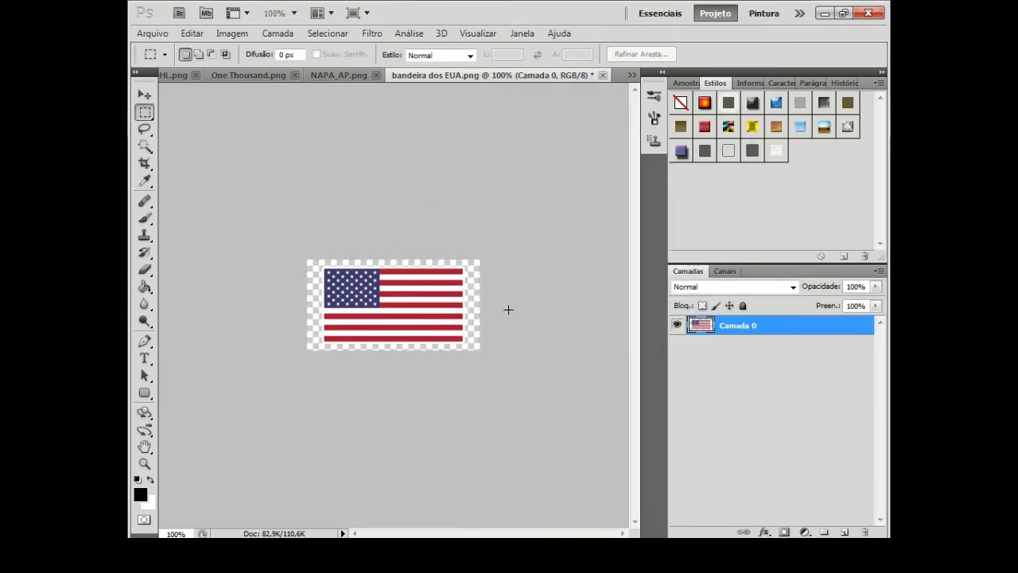
# - View the Andretti livery at 100% and resize the pasted flag
pyautogui.click(631, 75)
pyautogui.click(716, 76)
pyautogui.click(293, 13)
pyautogui.click(291, 64)
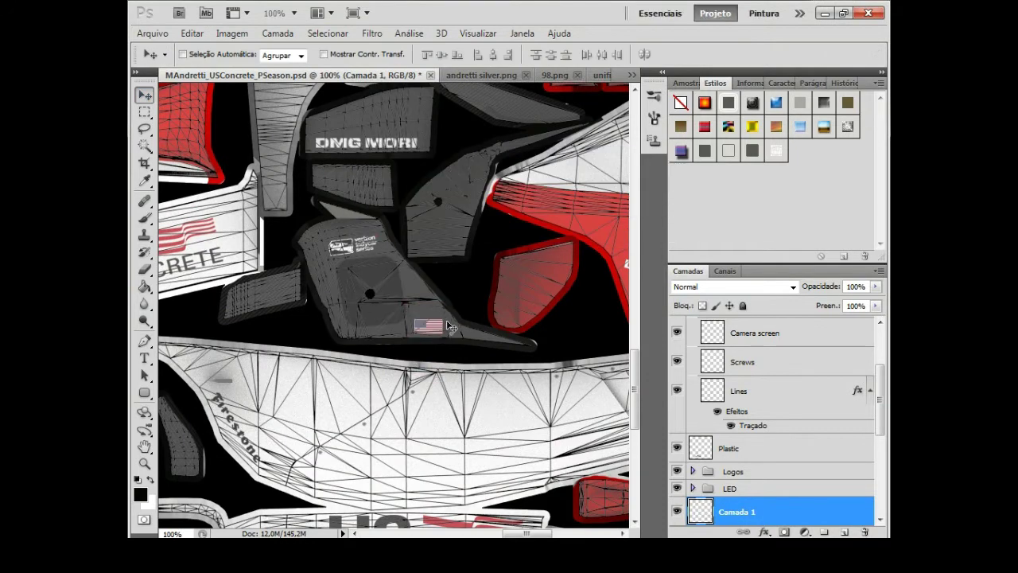
pyautogui.hotkey('ctrl', 't')
# - Commit the flag's placement and zoom the cockpit panel to 200%
pyautogui.click(144, 95)
pyautogui.click(425, 218)
pyautogui.click(294, 12)
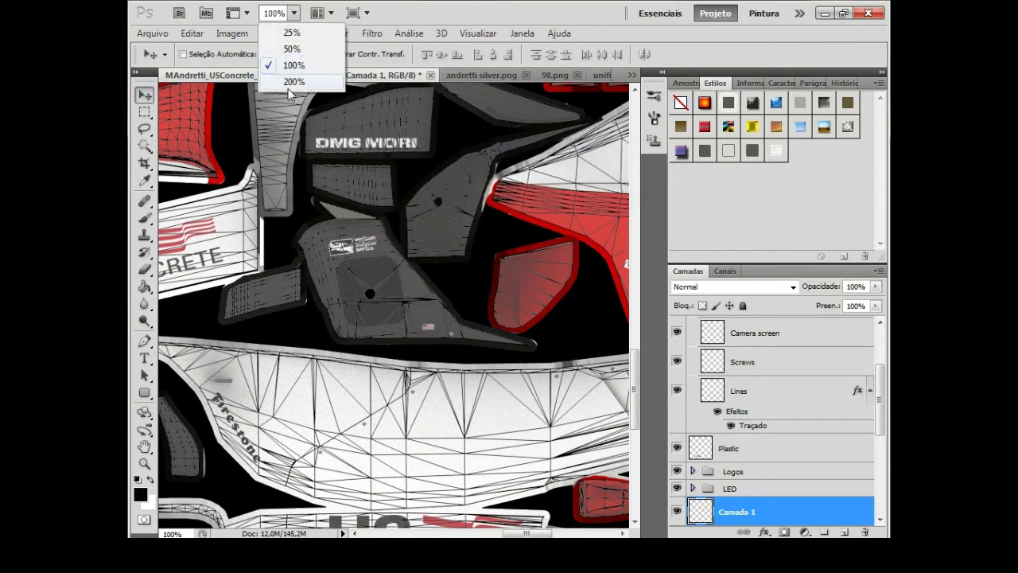
pyautogui.click(292, 80)
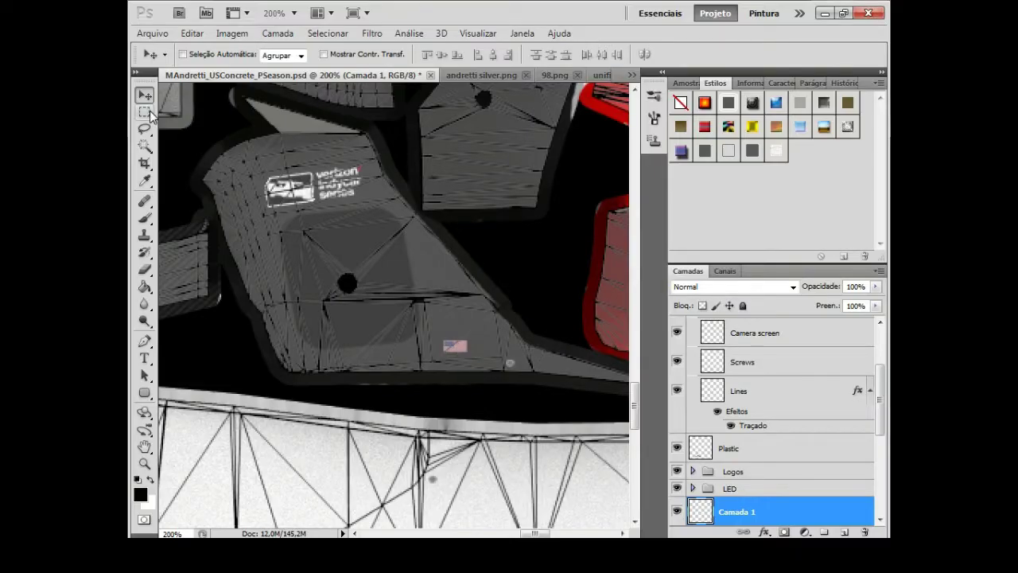
# - Type MARCO ANDRETTI beside the flag in 9 pt Regular, left-aligned
pyautogui.click(146, 113)
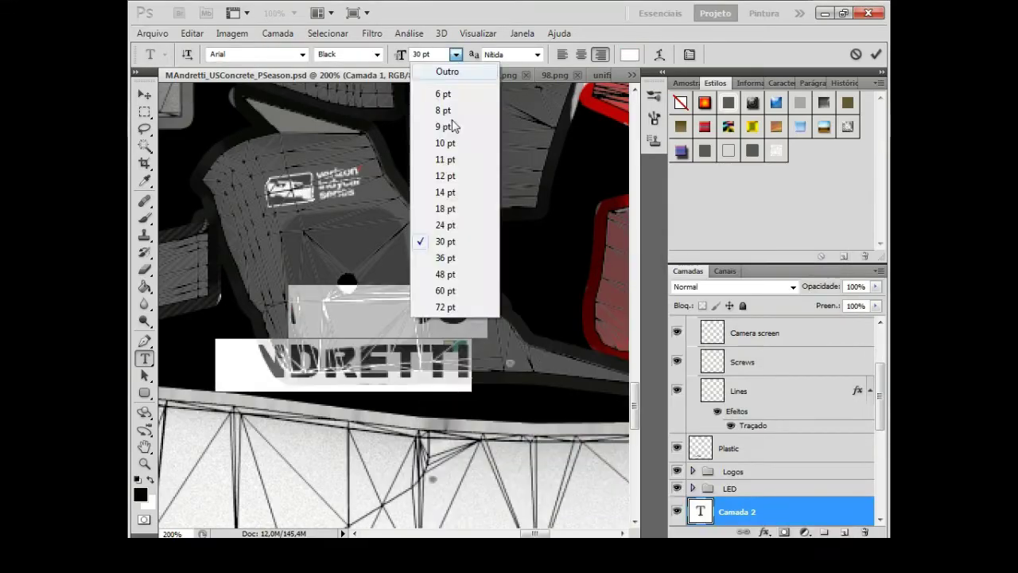
pyautogui.click(450, 127)
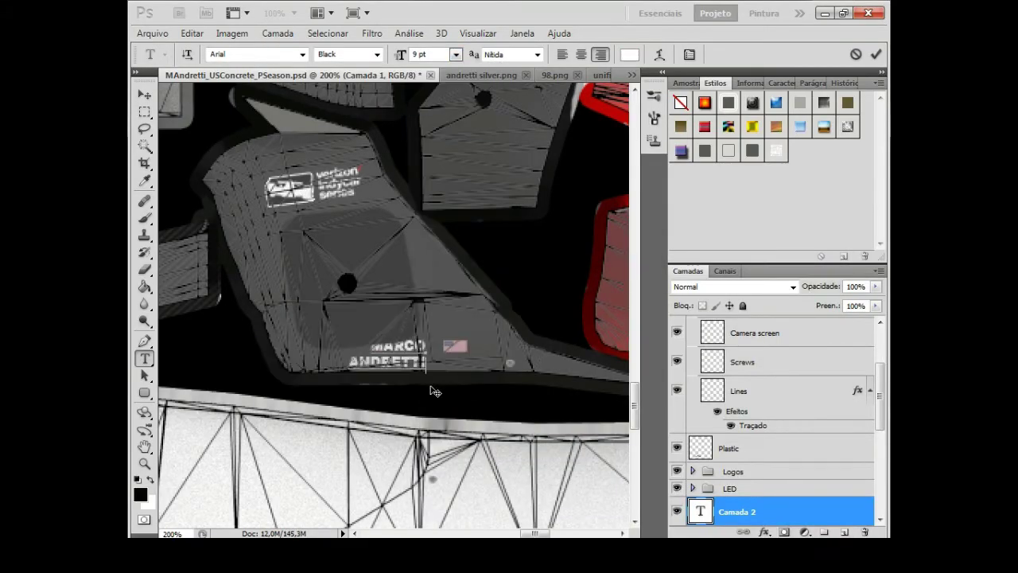
pyautogui.click(377, 54)
pyautogui.click(343, 70)
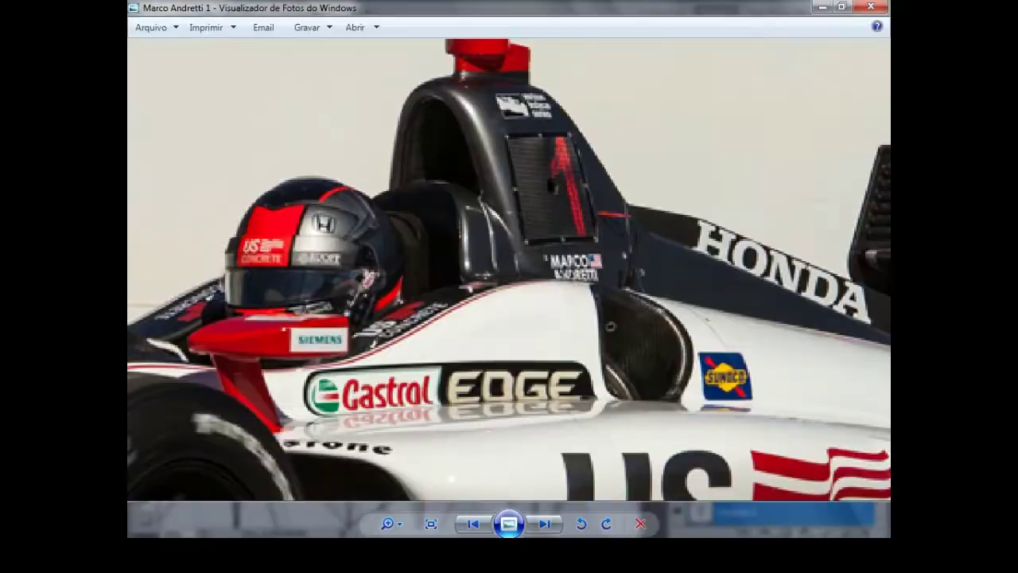
pyautogui.hotkey('ctrl', 'shift', 'l')
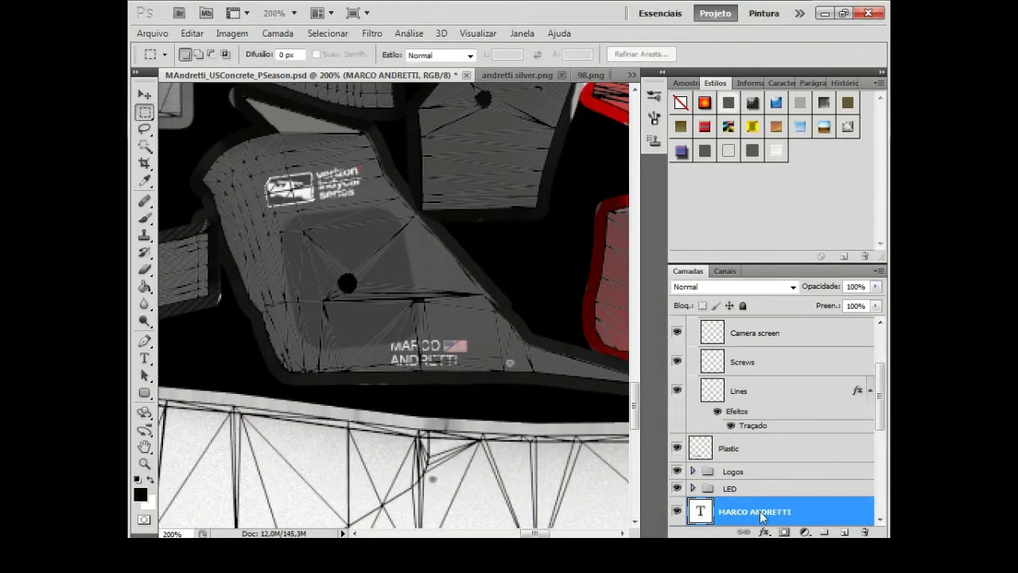
# - Rasterize the name text and reposition it next to the flag
pyautogui.rightClick(748, 513)
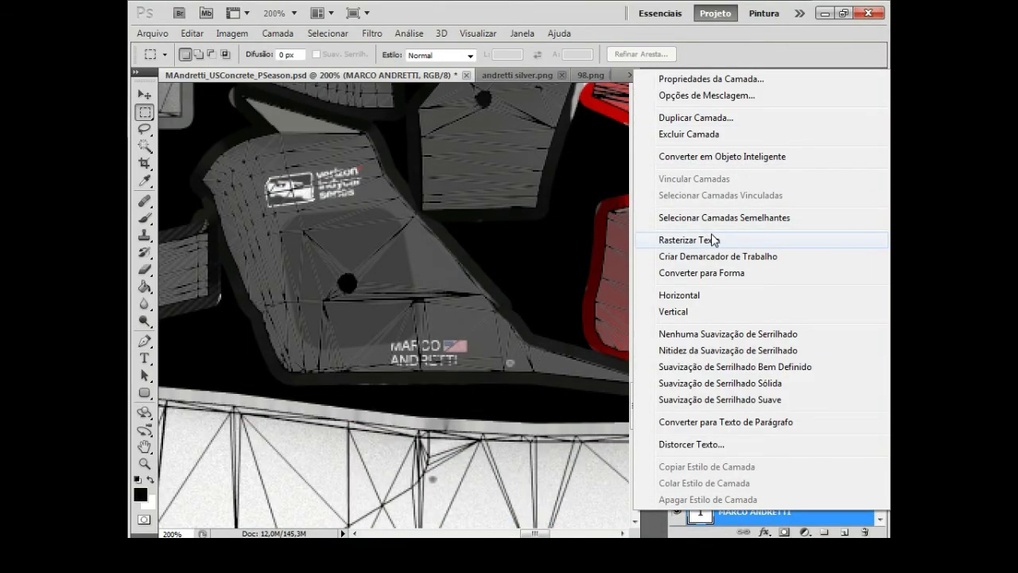
pyautogui.click(713, 241)
pyautogui.moveTo(370, 335)
pyautogui.mouseDown()
pyautogui.moveTo(499, 382)
pyautogui.moveTo(487, 392)
pyautogui.mouseUp()
pyautogui.press('v')
pyautogui.click(145, 112)
pyautogui.hotkey('ctrl', 'd')
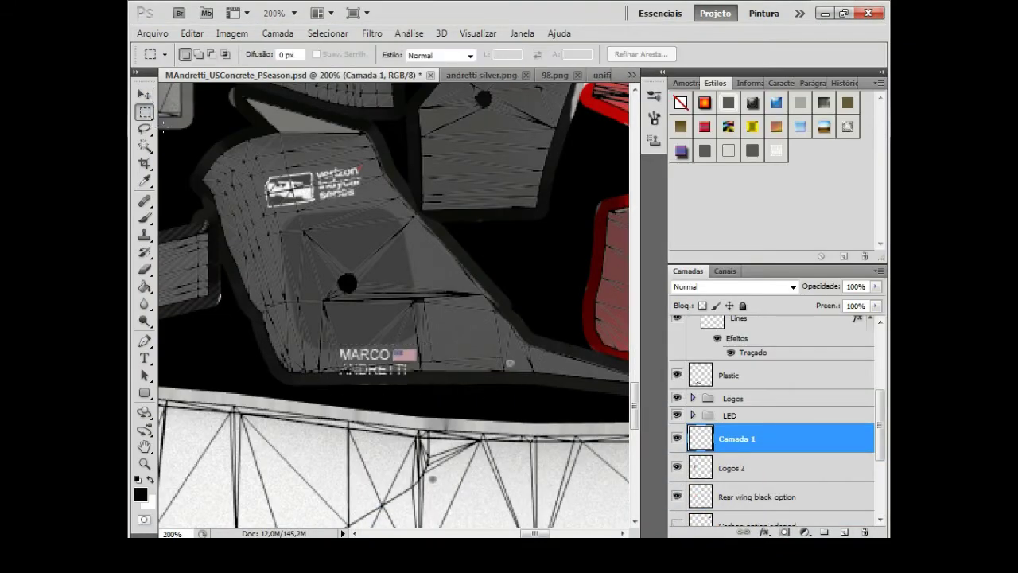
# - Duplicate the name-and-flag layer and flip the copy with Edit > Transform
pyautogui.rightClick(756, 445)
pyautogui.click(684, 141)
pyautogui.press('Return')
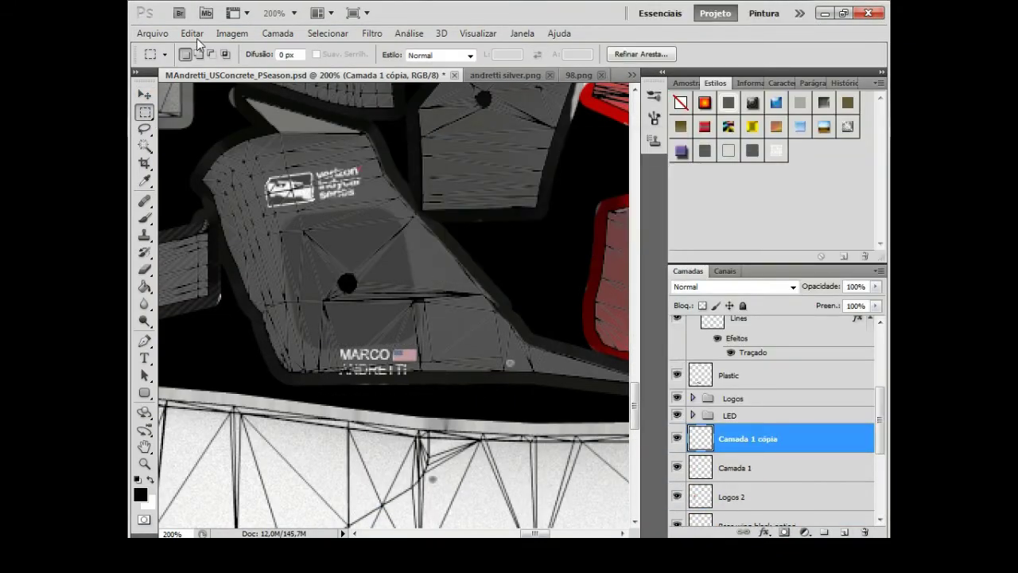
pyautogui.click(191, 33)
pyautogui.click(231, 374)
pyautogui.click(382, 517)
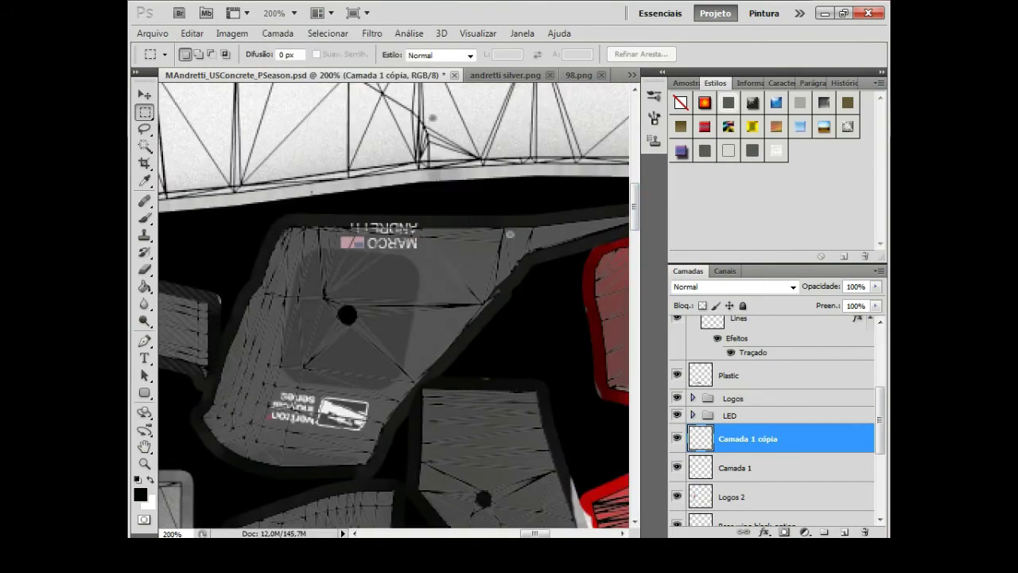
pyautogui.click(192, 33)
pyautogui.press('Escape')
pyautogui.press('v')
pyautogui.hotkey('ctrl', 't')
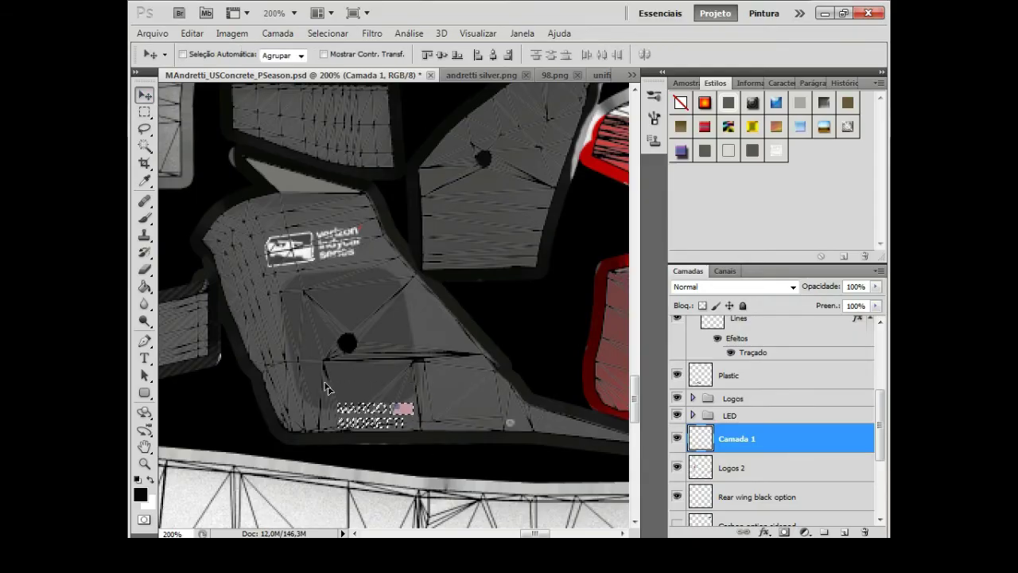
# - Adjust the Black box layer's transform, then undo back to the name-and-flag layer
pyautogui.keyDown('ctrl'); pyautogui.click(327, 389); pyautogui.keyUp('ctrl')
pyautogui.hotkey('ctrl', 't')
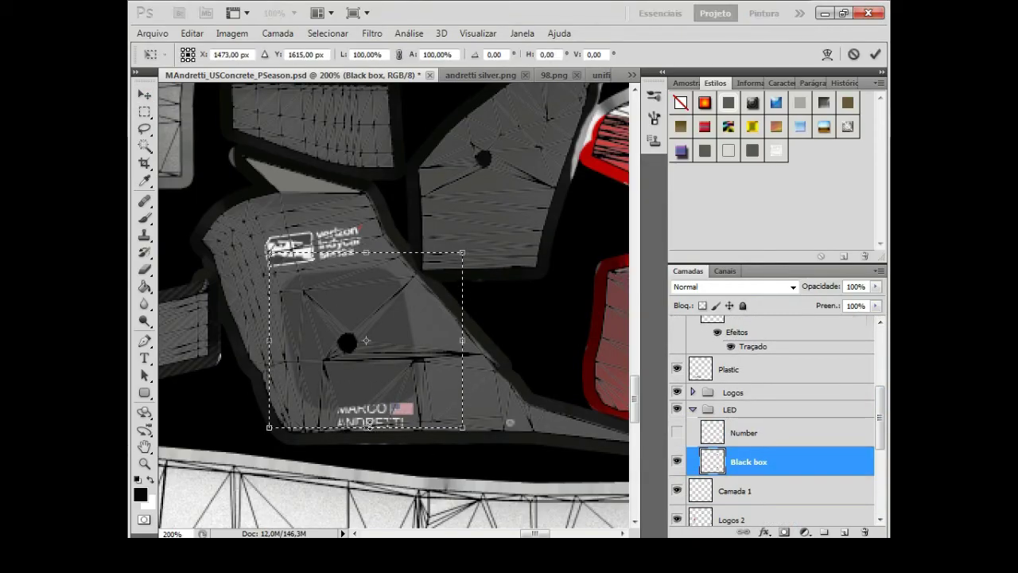
pyautogui.click(146, 95)
pyautogui.press('Return')
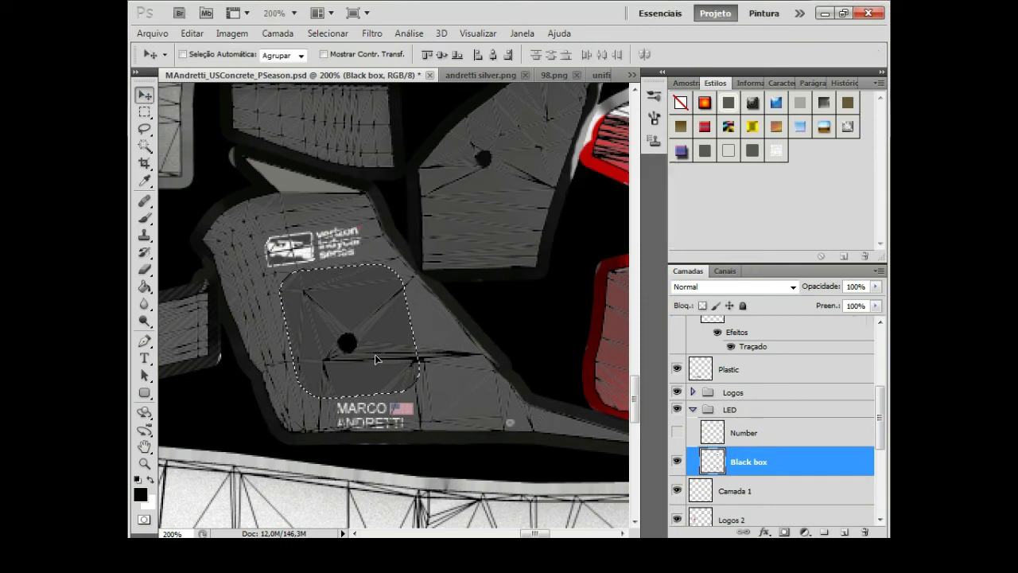
pyautogui.hotkey('ctrl', 'alt', 'z')
pyautogui.hotkey('ctrl', 'alt', 'z')
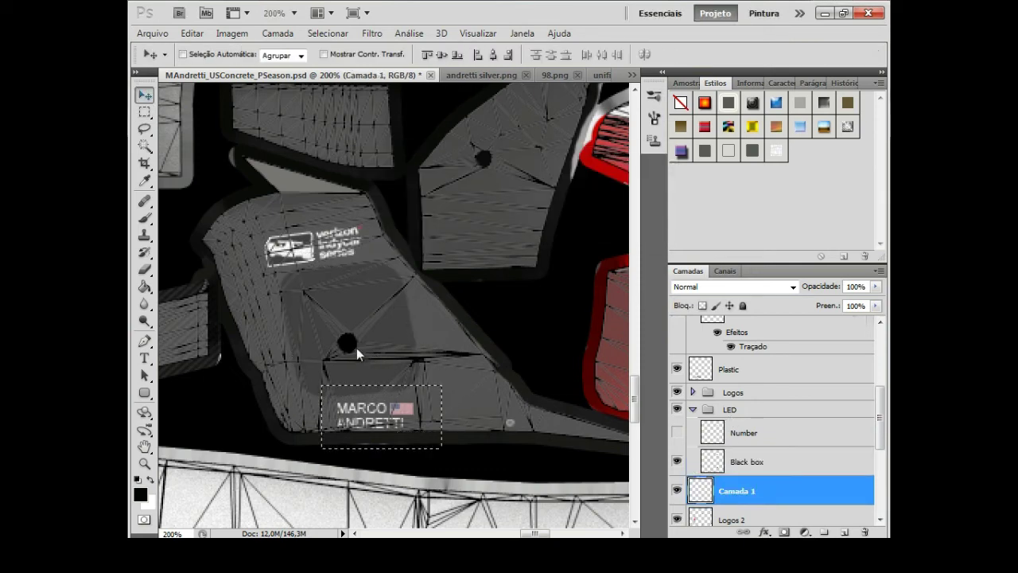
pyautogui.press('m')
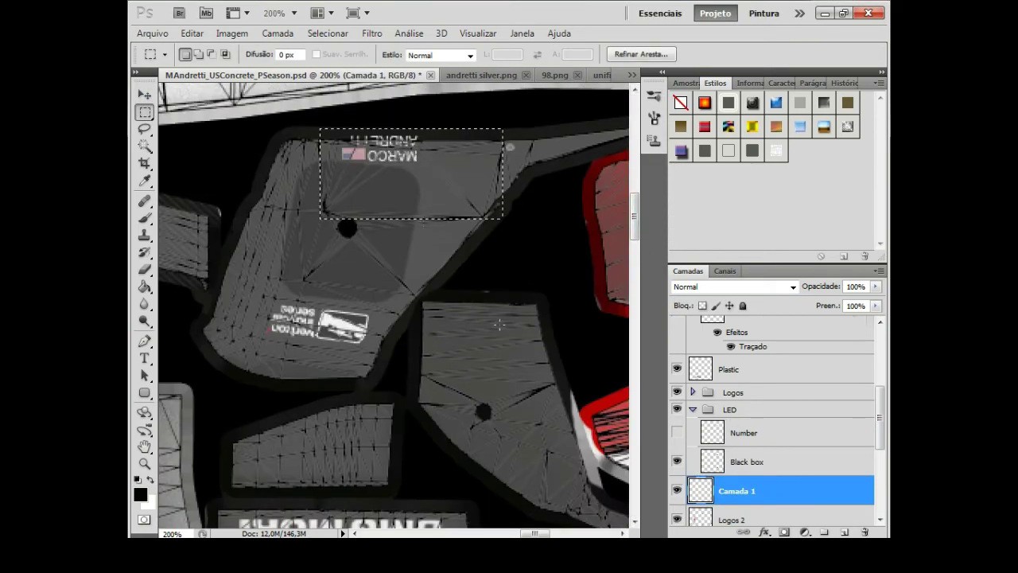
# - Duplicate the name-and-flag layer again and rotate the original
pyautogui.hotkey('ctrl', 'j')
pyautogui.hotkey('alt', 'e')
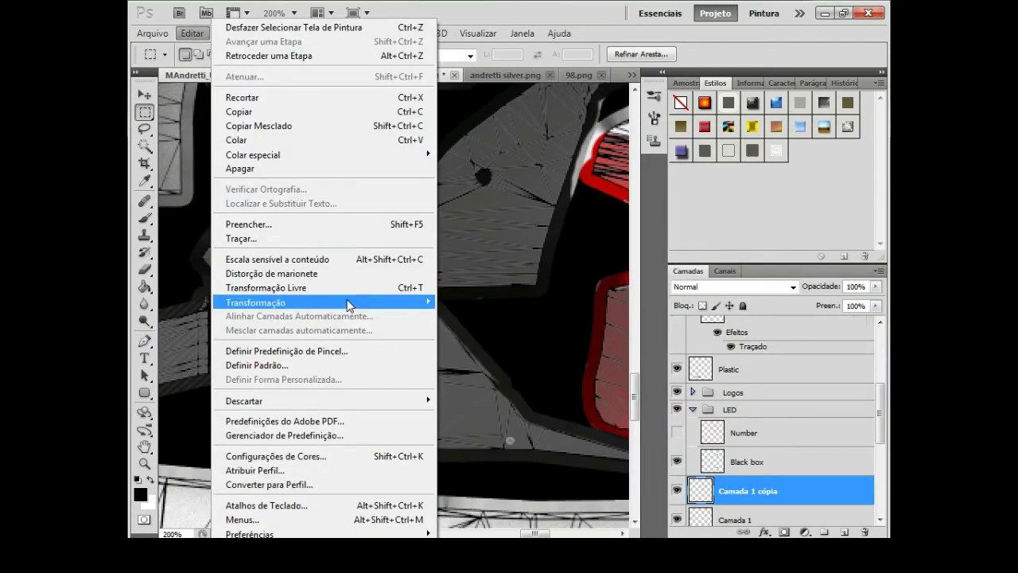
pyautogui.press('Escape')
pyautogui.click(731, 521)
pyautogui.hotkey('ctrl', 't')
pyautogui.press('v')
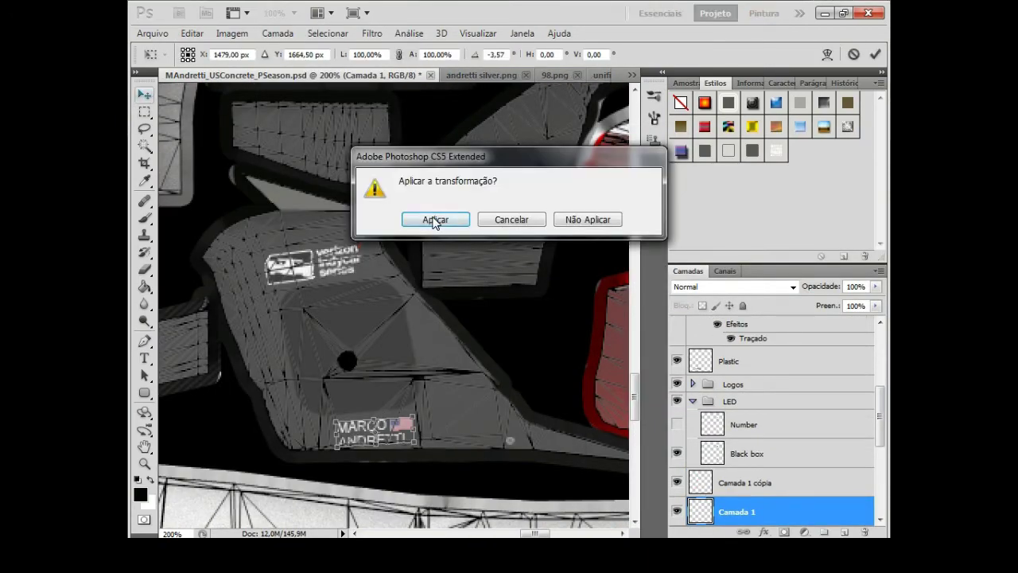
pyautogui.click(432, 221)
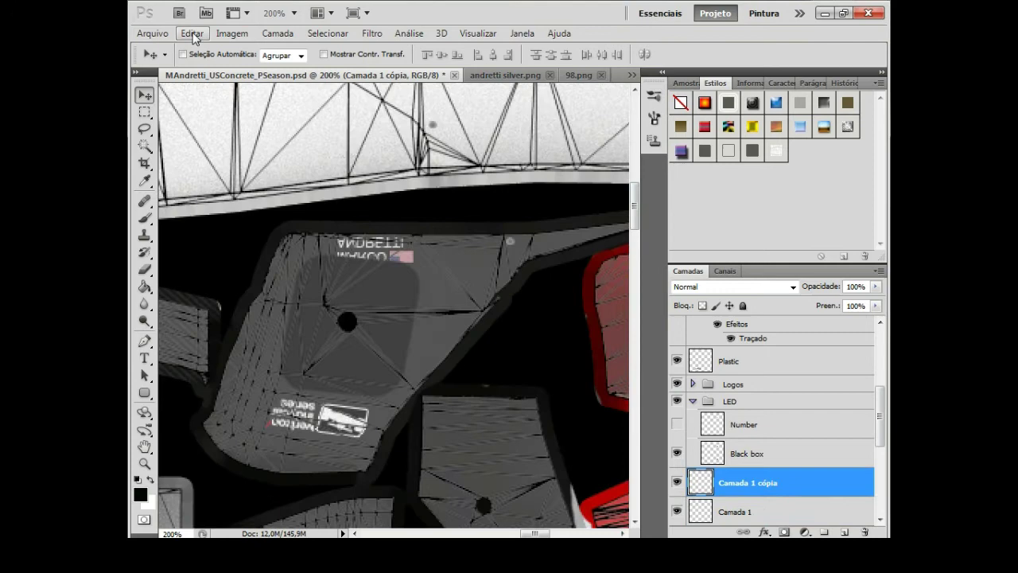
# - Flip the copy for the mirrored panel and merge it into the name-and-flag layer
pyautogui.click(193, 33)
pyautogui.click(352, 352)
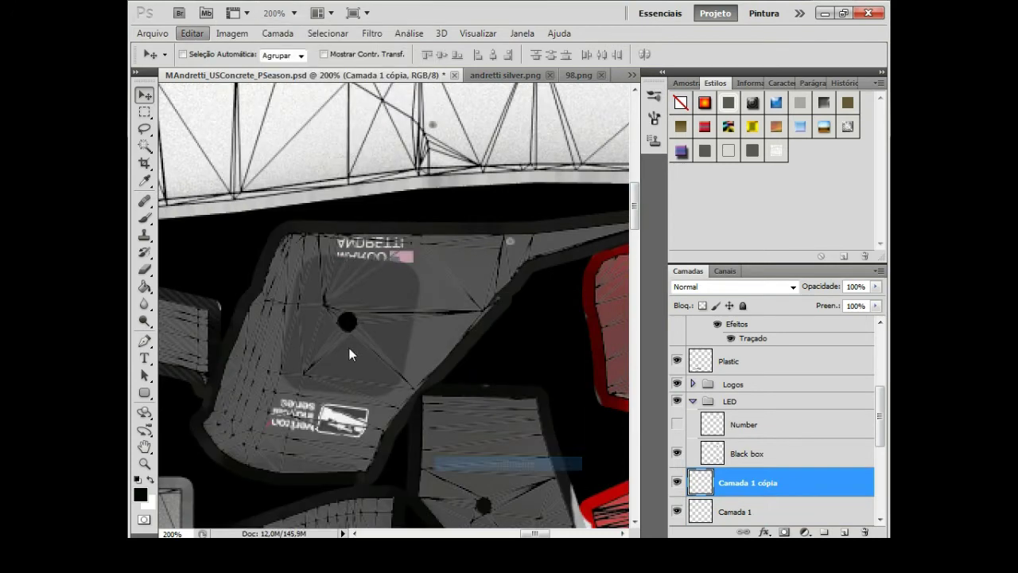
pyautogui.press('m')
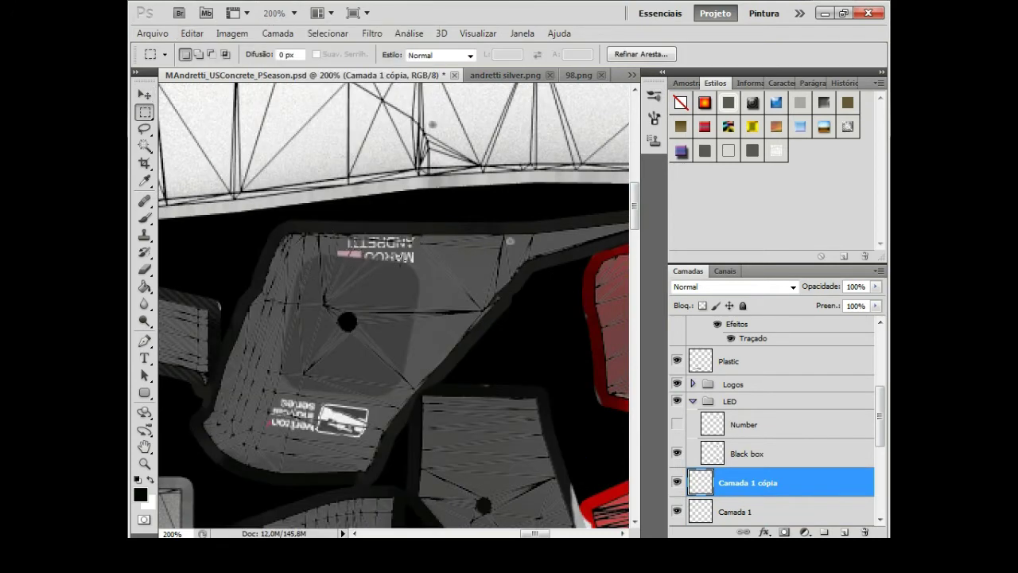
pyautogui.write('3,57')
pyautogui.press('Return')
pyautogui.press('v')
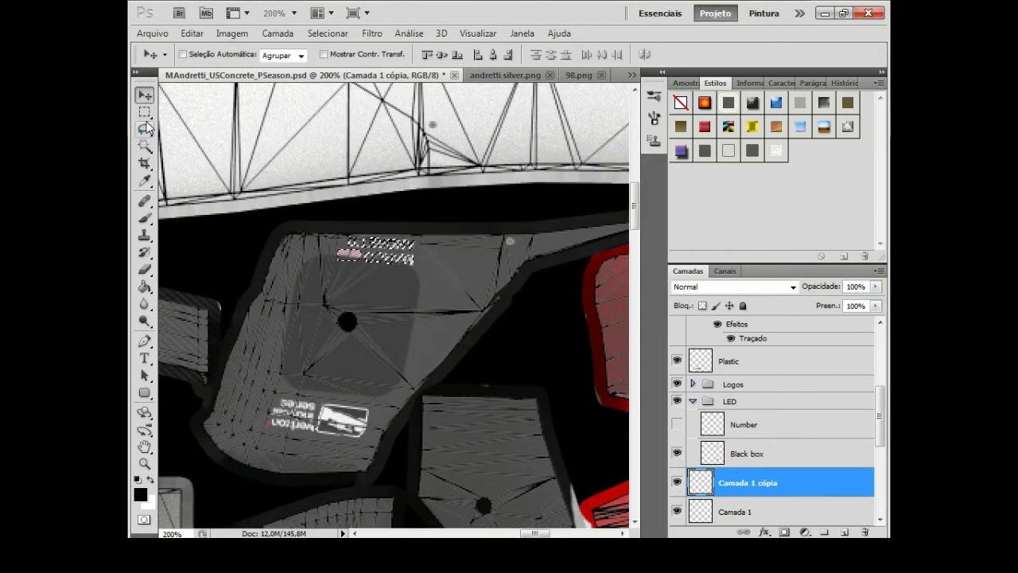
pyautogui.press('m')
pyautogui.hotkey('ctrl', '0')
pyautogui.rightClick(748, 482)
pyautogui.click(762, 443)
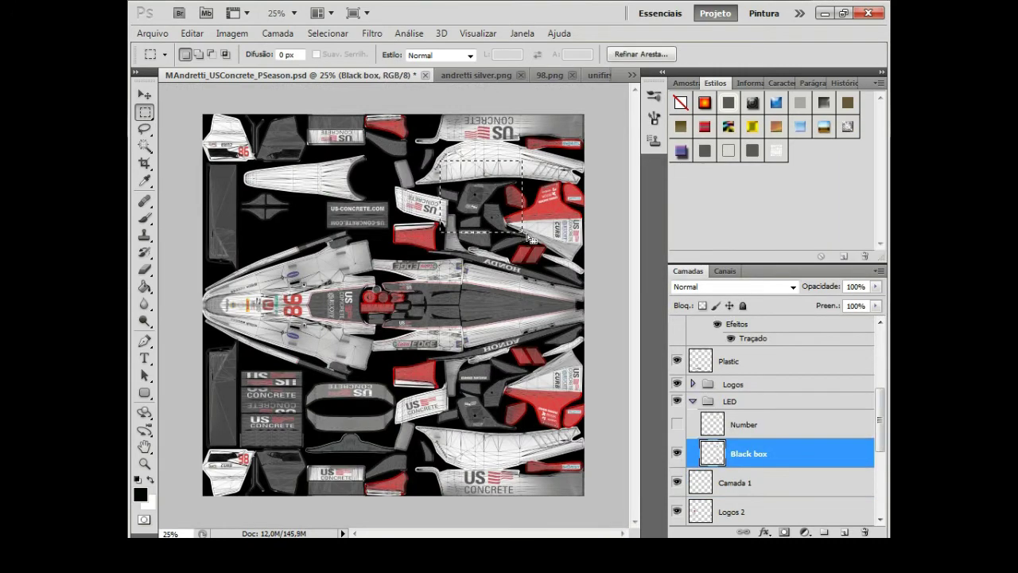
pyautogui.hotkey('ctrl', 'd')
# - Duplicate the Black box layer and select the Sunoco logo in the Logos group
pyautogui.hotkey('ctrl', 'j')
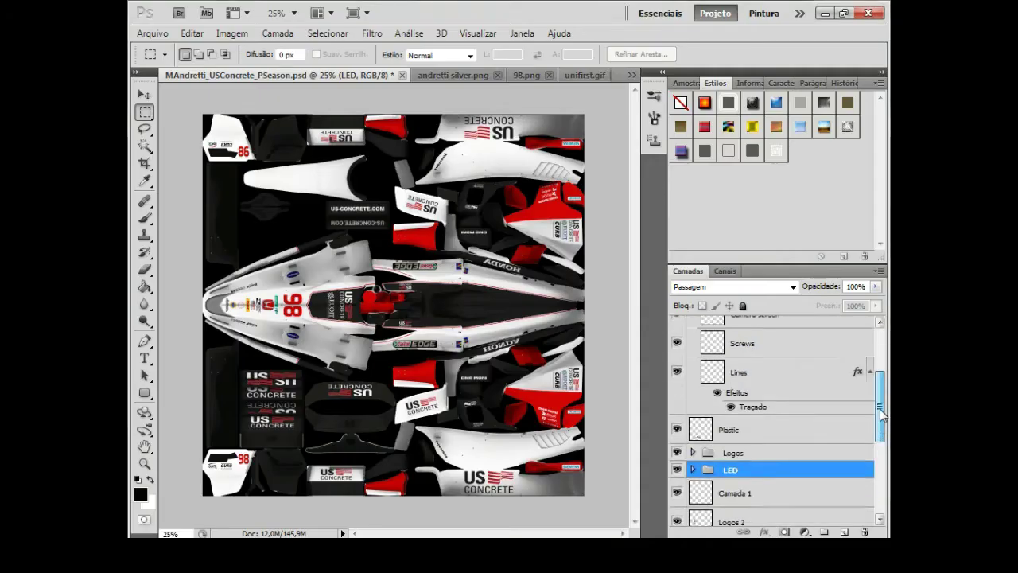
pyautogui.moveTo(881, 414); pyautogui.dragTo(882, 446)
pyautogui.click(692, 359)
pyautogui.click(744, 512)
pyautogui.hotkey('ctrl', '1')
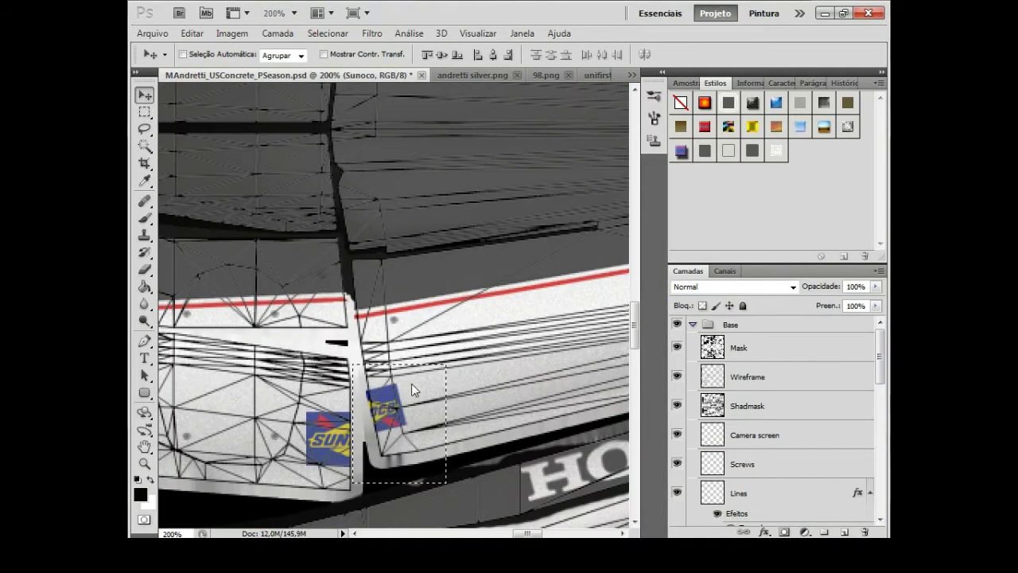
# - Reposition the Sunoco logo with Free Transform
pyautogui.keyDown('ctrl'); pyautogui.click(397, 434); pyautogui.keyUp('ctrl')
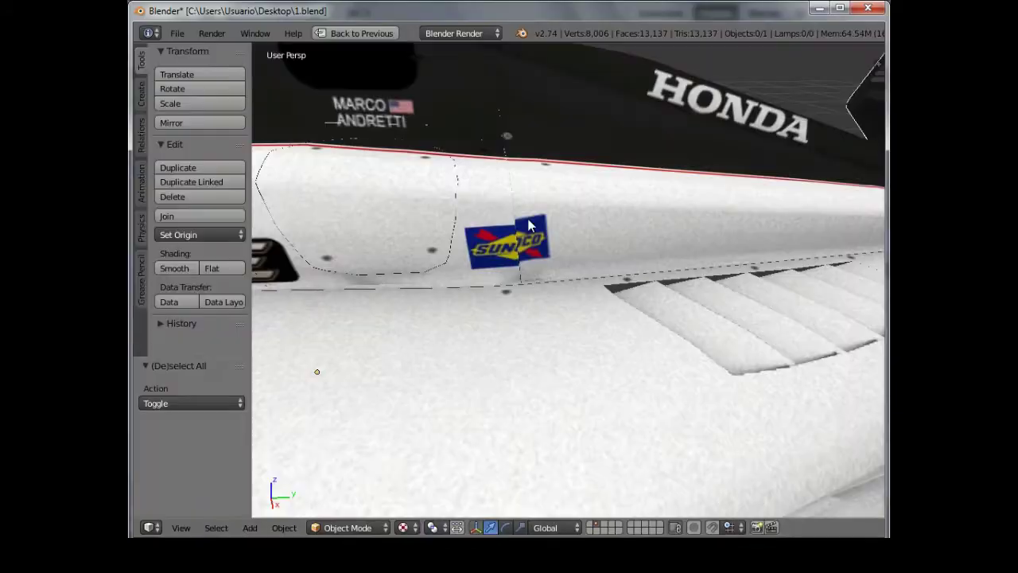
pyautogui.press('v')
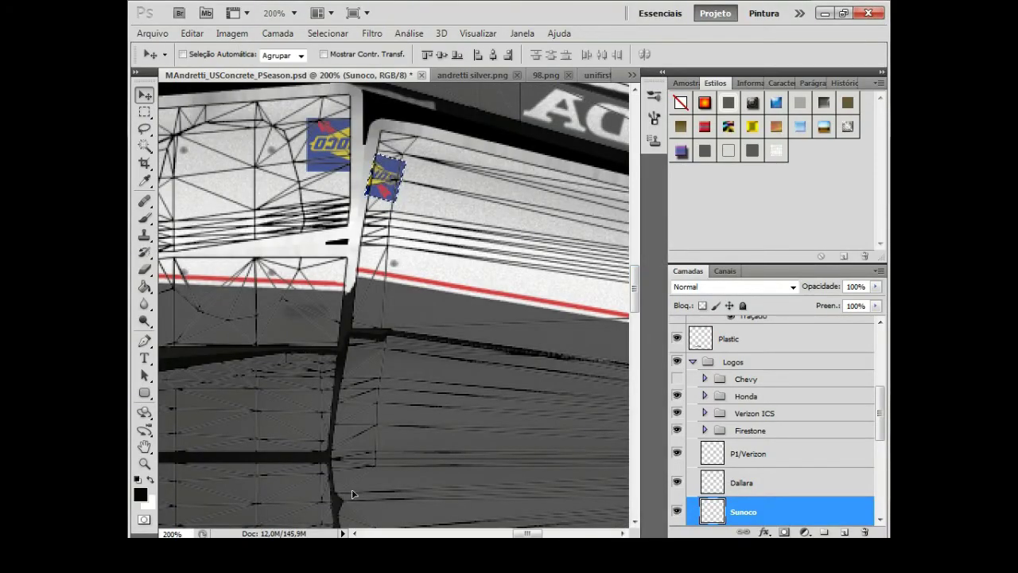
pyautogui.hotkey('ctrl', 't')
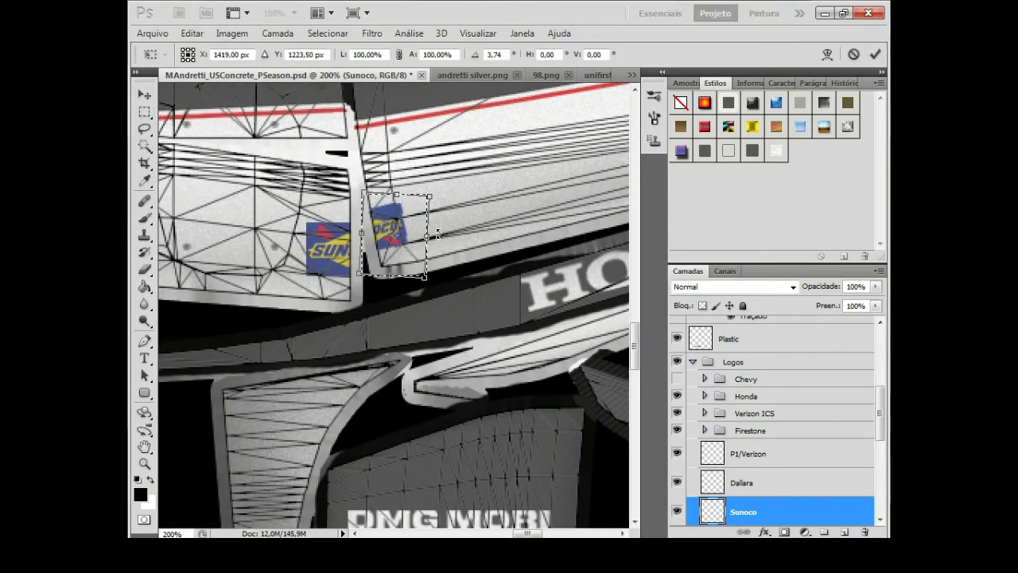
pyautogui.click(144, 112)
pyautogui.press('Return')
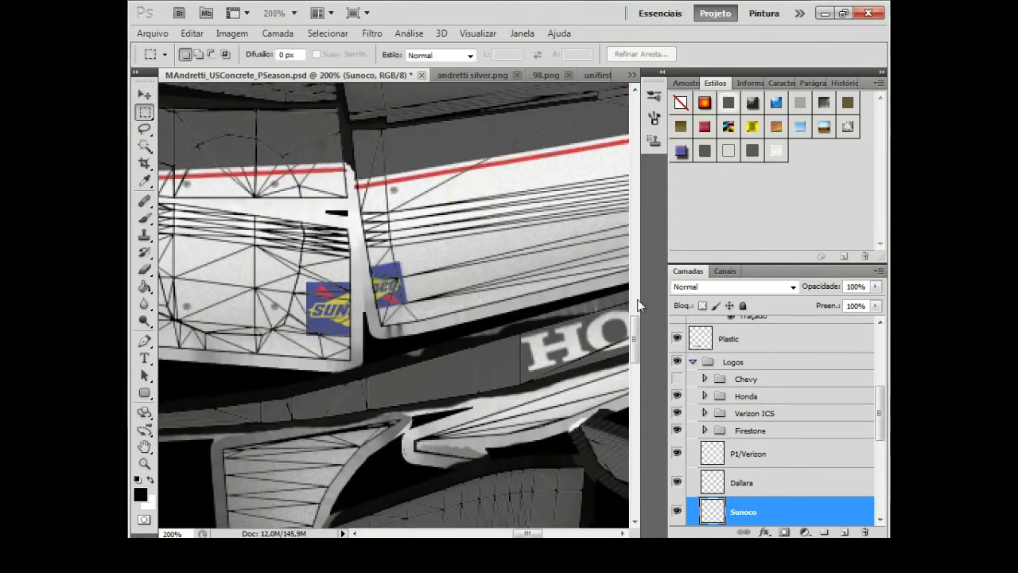
pyautogui.click(144, 95)
# - Zoom the texture to 50% and select the Logos layer group
pyautogui.click(293, 13)
pyautogui.click(286, 45)
pyautogui.press('m')
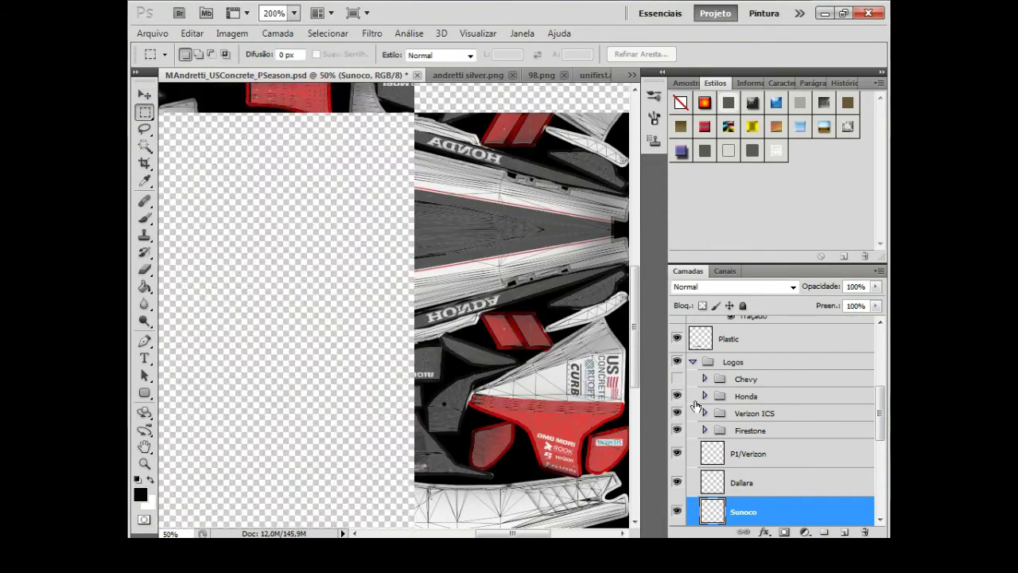
pyautogui.scroll(2, 756, 413)
pyautogui.click(735, 436)
pyautogui.scroll(5, 755, 414)
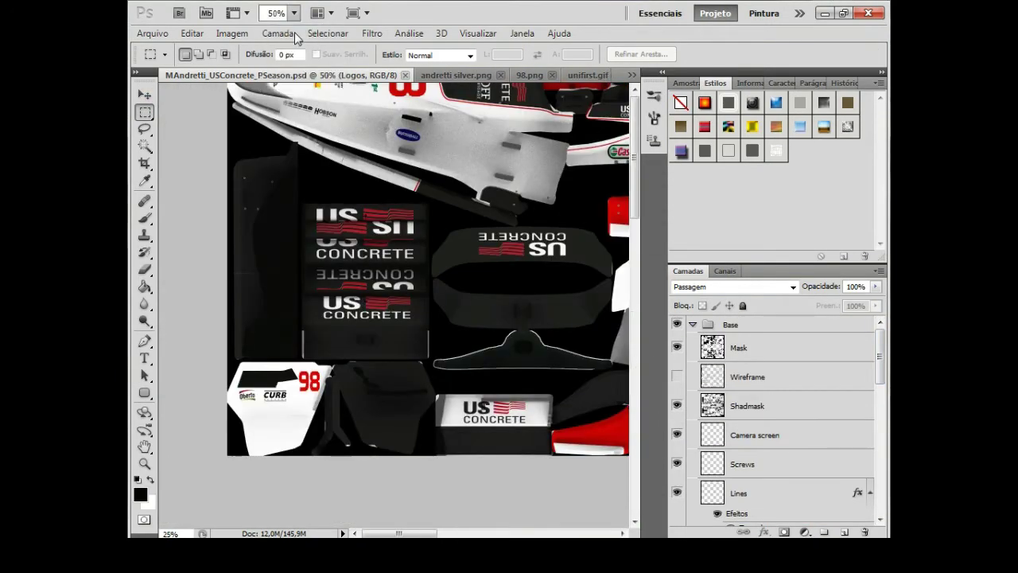
# - Open Sherwin Williams.png from the logos folder and shrink it to 50 pixels wide
pyautogui.click(151, 34)
pyautogui.press('Escape')
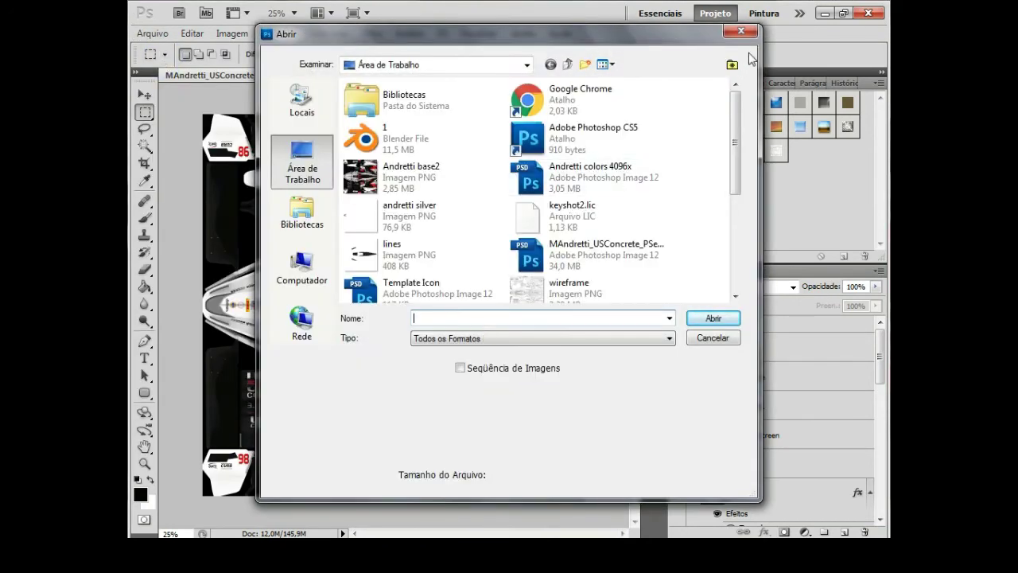
pyautogui.click(732, 64)
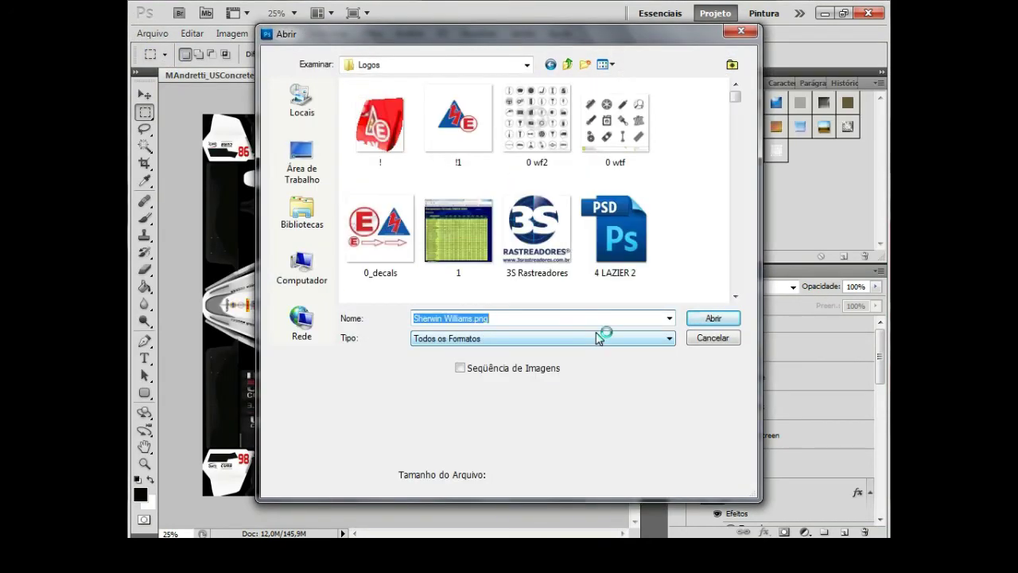
pyautogui.click(701, 334)
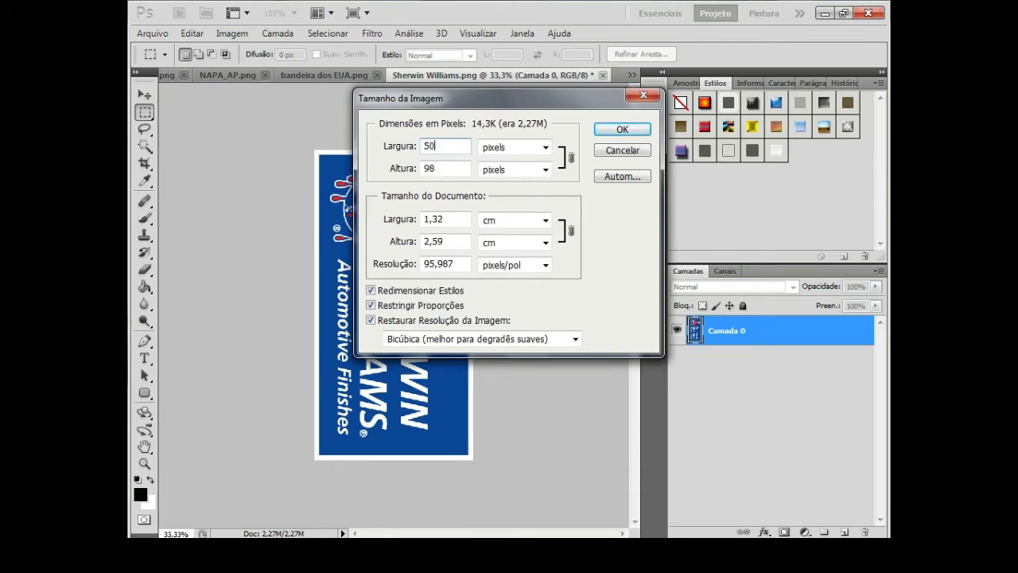
pyautogui.press('Return')
# - Place the Sherwin Williams logo in the livery's Logos group and scale it to 40%
pyautogui.click(633, 75)
pyautogui.click(668, 80)
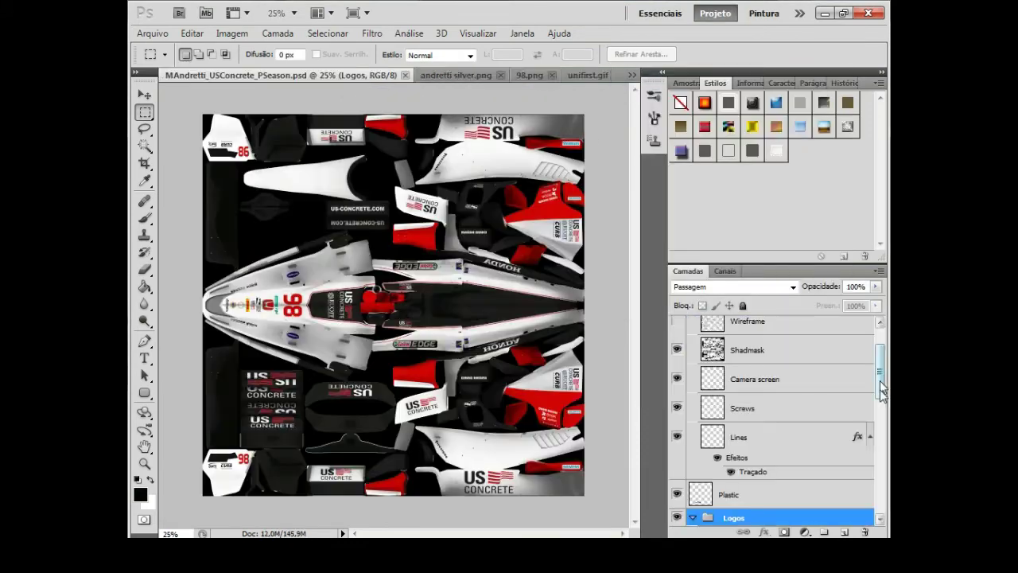
pyautogui.scroll(3, 772, 413)
pyautogui.click(677, 377)
pyautogui.scroll(-5, 680, 378)
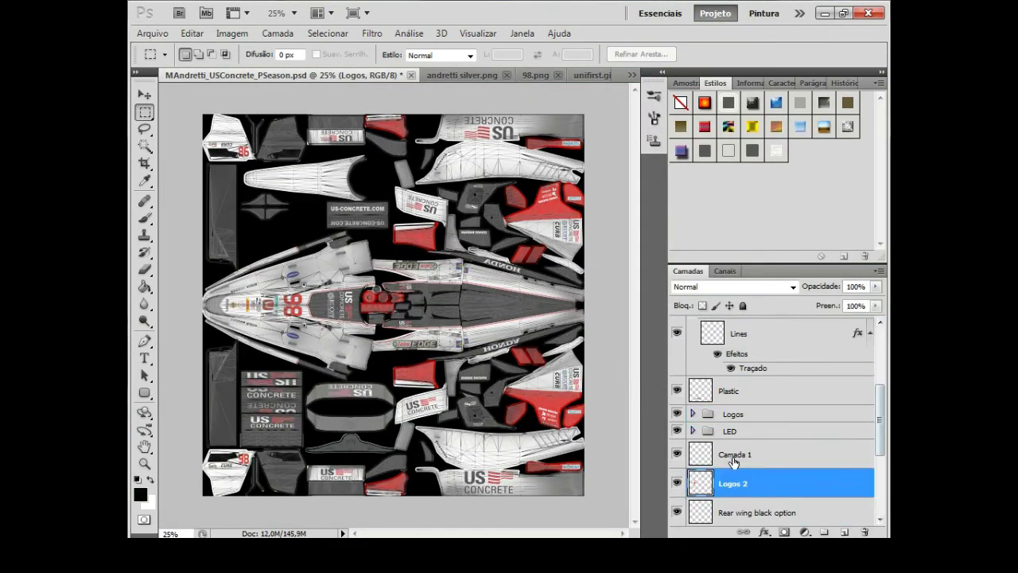
pyautogui.rightClick(747, 468)
pyautogui.click(685, 416)
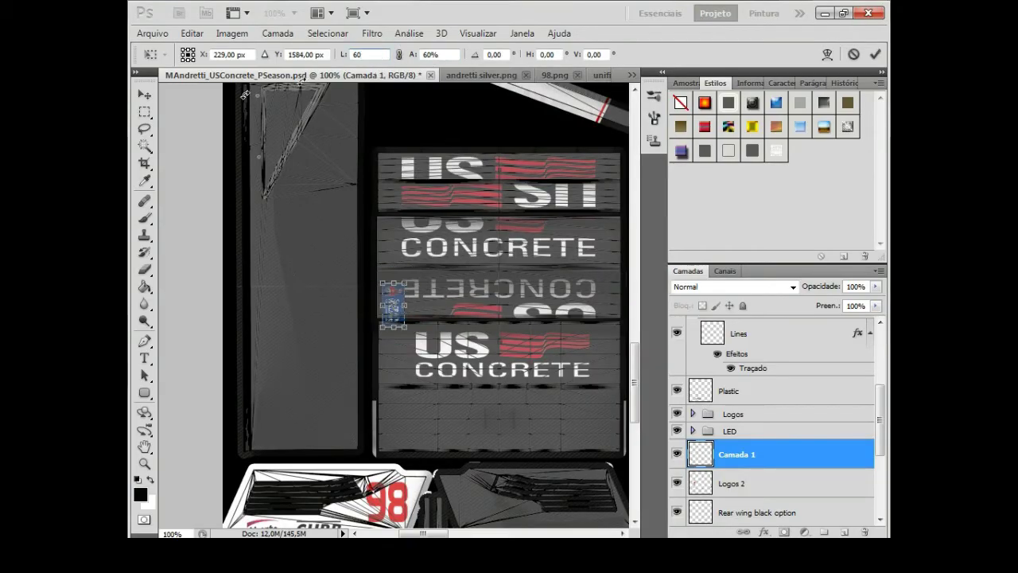
pyautogui.doubleClick(364, 54)
pyautogui.write('40')
pyautogui.press('Tab')
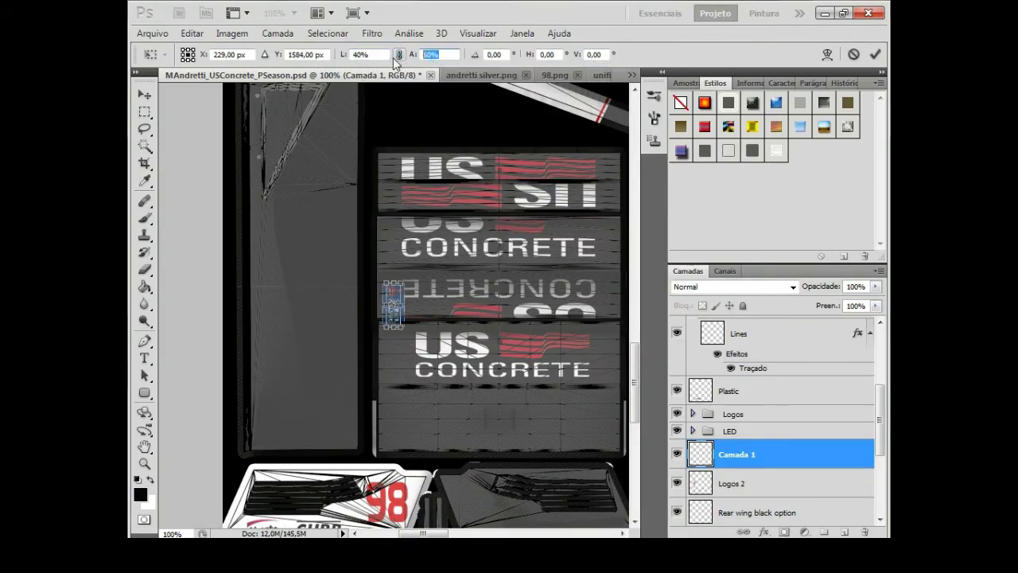
pyautogui.write('40')
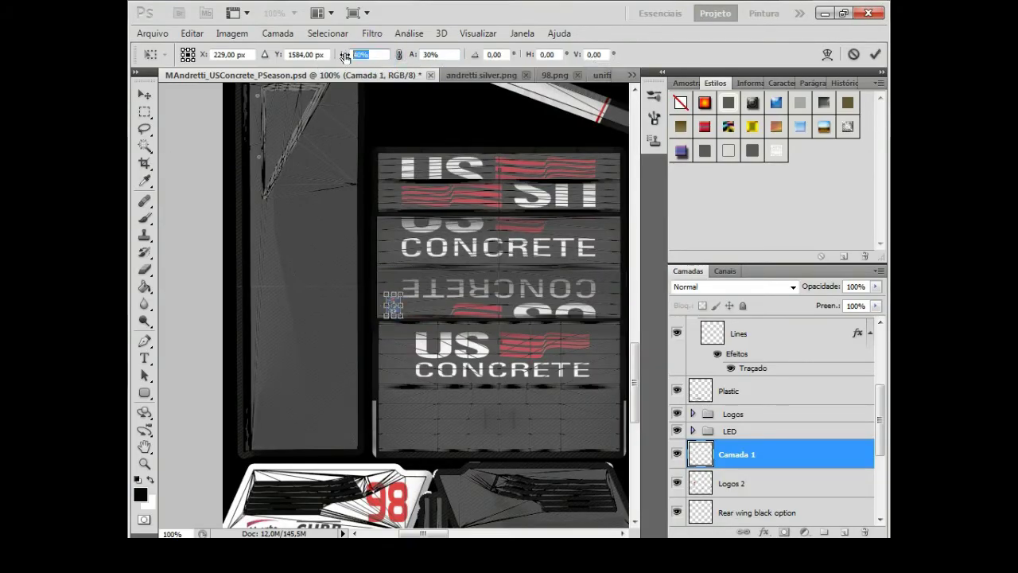
pyautogui.press('Return')
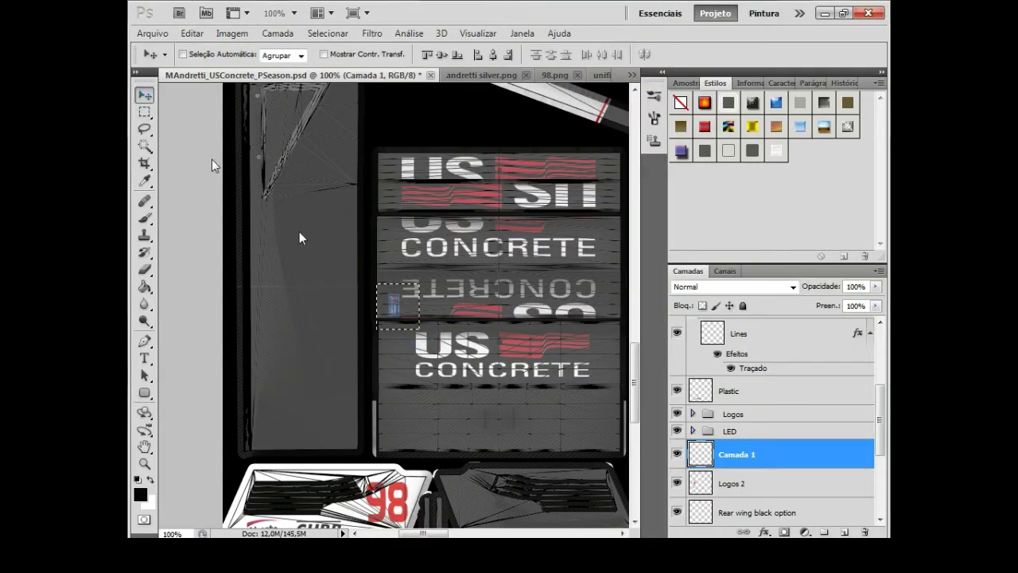
pyautogui.press('m')
pyautogui.hotkey('ctrl', '-')
pyautogui.hotkey('ctrl', '-')
pyautogui.hotkey('ctrl', '-')
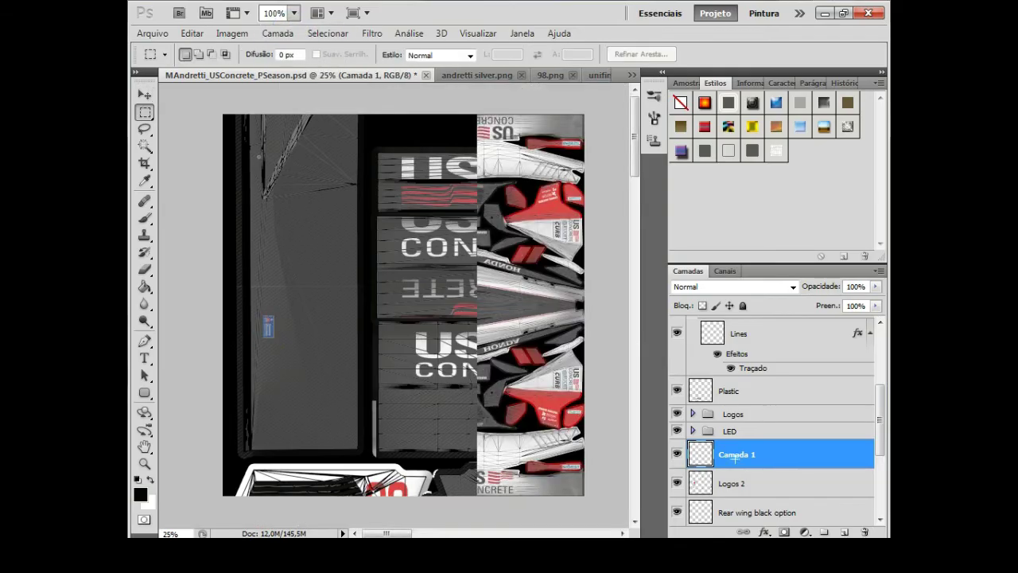
# - Duplicate the logo layer as Camada 1 cópia and position it on another grey panel
pyautogui.rightClick(796, 454)
pyautogui.click(661, 155)
pyautogui.click(629, 168)
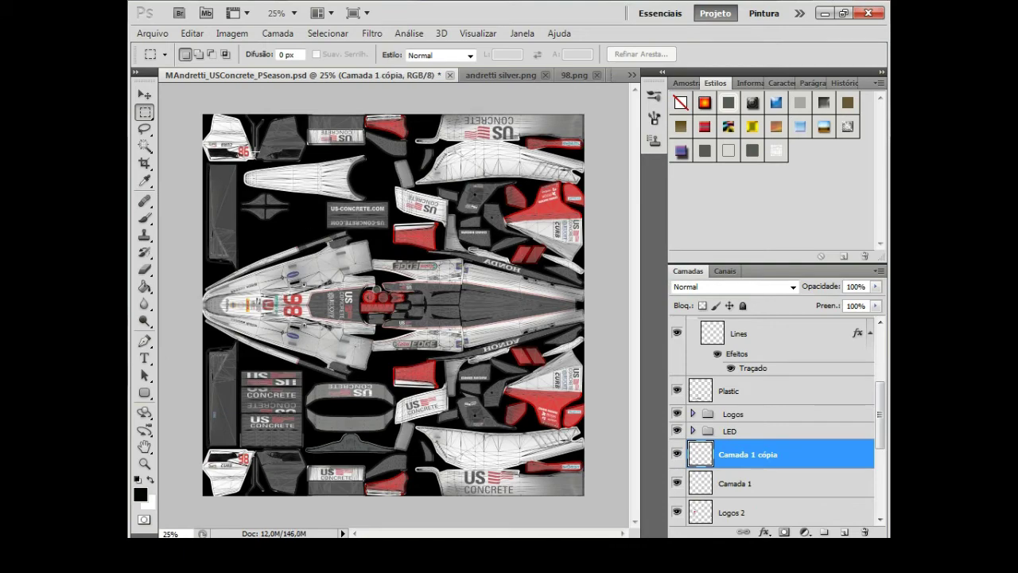
pyautogui.click(192, 33)
pyautogui.press('Escape')
pyautogui.click(192, 33)
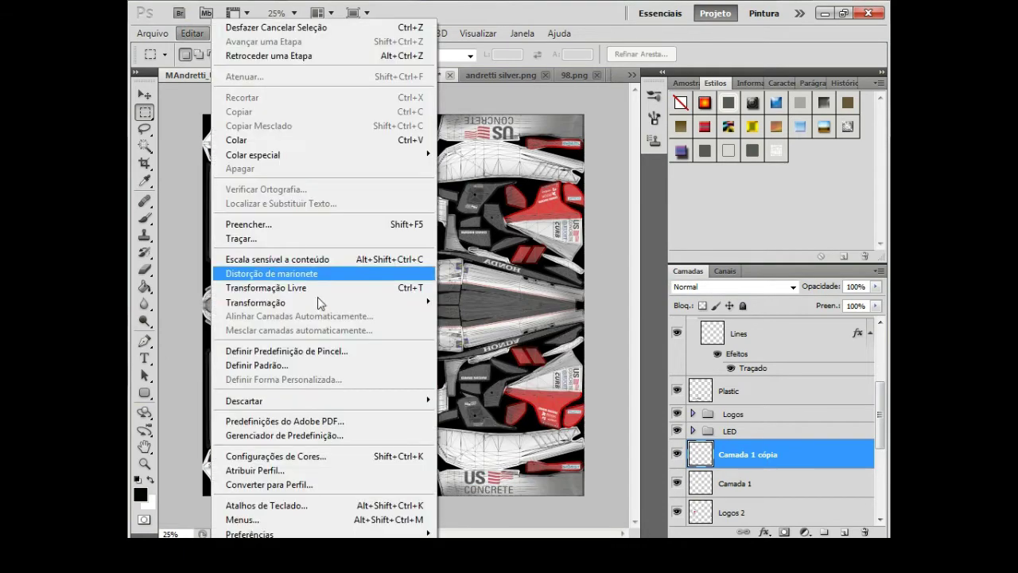
pyautogui.press('Escape')
pyautogui.hotkey('ctrl', '+')
pyautogui.hotkey('ctrl', '+')
pyautogui.hotkey('ctrl', '+')
pyautogui.moveTo(634, 256); pyautogui.dragTo(636, 264)
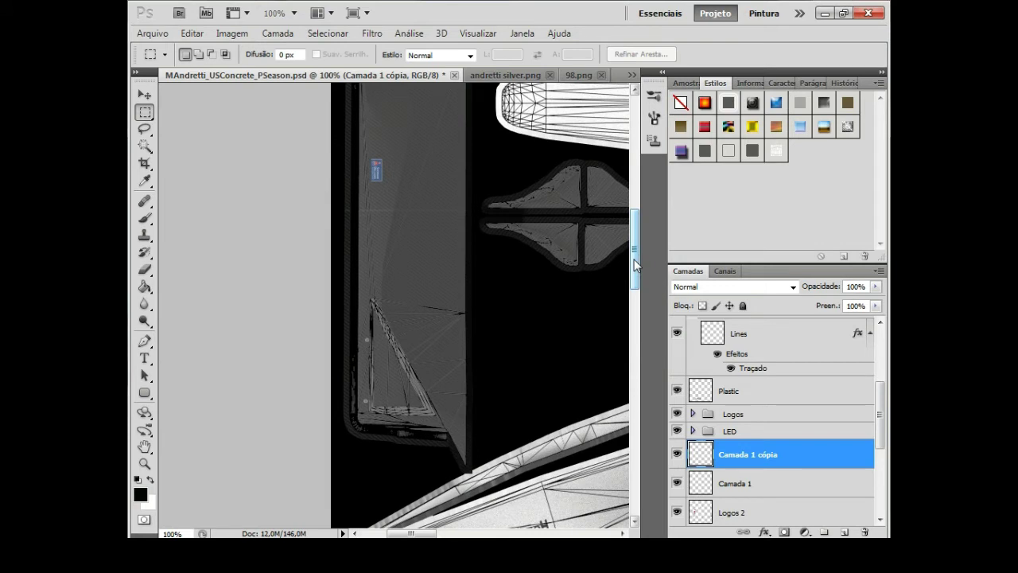
# - Open Faro.jpg, convert its background to a normal layer and rotate it 90°
pyautogui.click(152, 32)
pyautogui.click(163, 68)
pyautogui.write('fa')
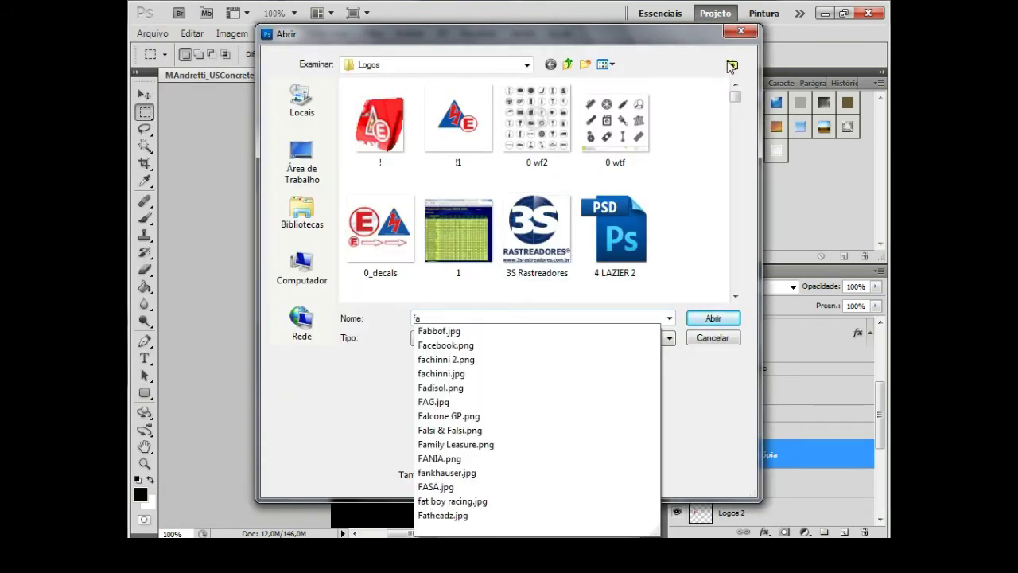
pyautogui.click(740, 30)
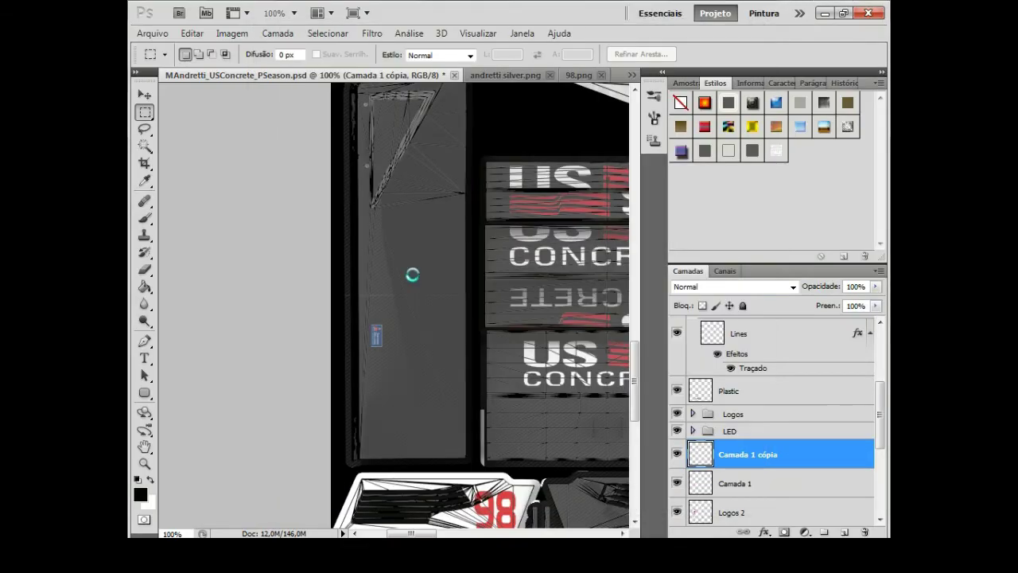
pyautogui.rightClick(716, 325)
pyautogui.click(745, 409)
pyautogui.rightClick(701, 324)
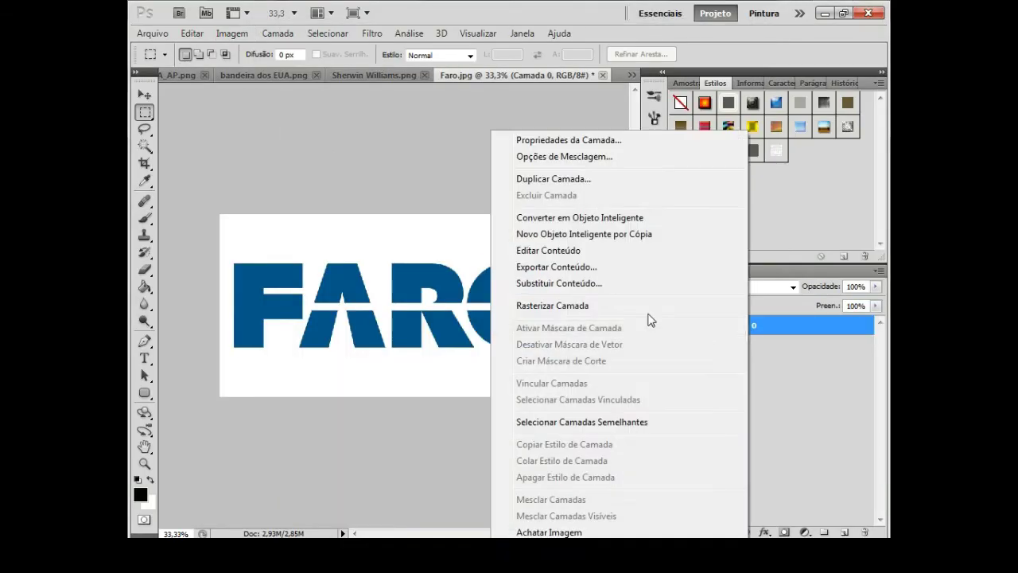
pyautogui.click(344, 147)
pyautogui.click(231, 32)
pyautogui.click(488, 196)
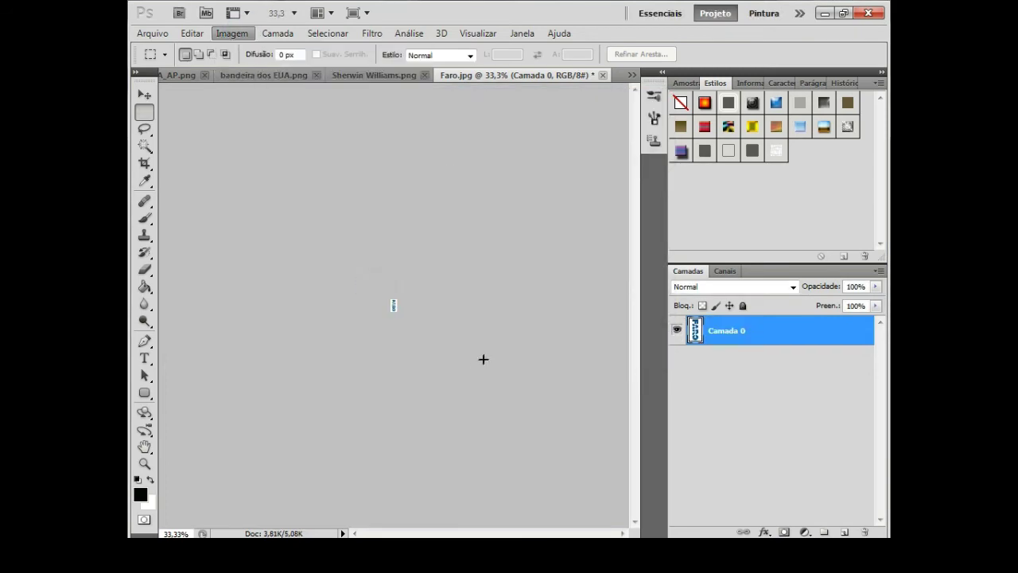
pyautogui.click(632, 75)
# - Merge the Faro logo into the livery layer below and shrink it with Free Transform
pyautogui.rightClick(748, 505)
pyautogui.click(738, 467)
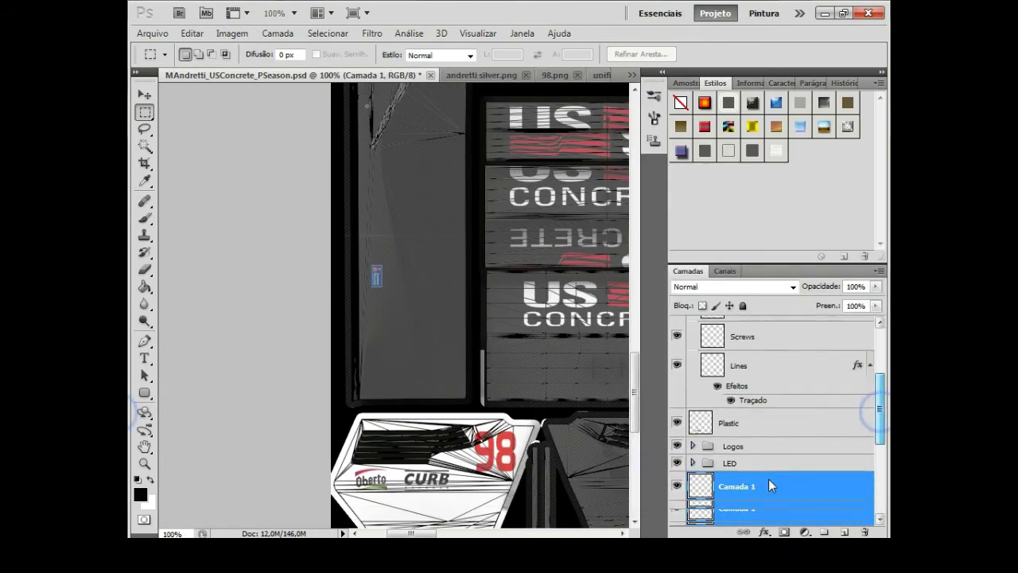
pyautogui.rightClick(769, 479)
pyautogui.press('Escape')
pyautogui.hotkey('ctrl', 't')
pyautogui.write('80')
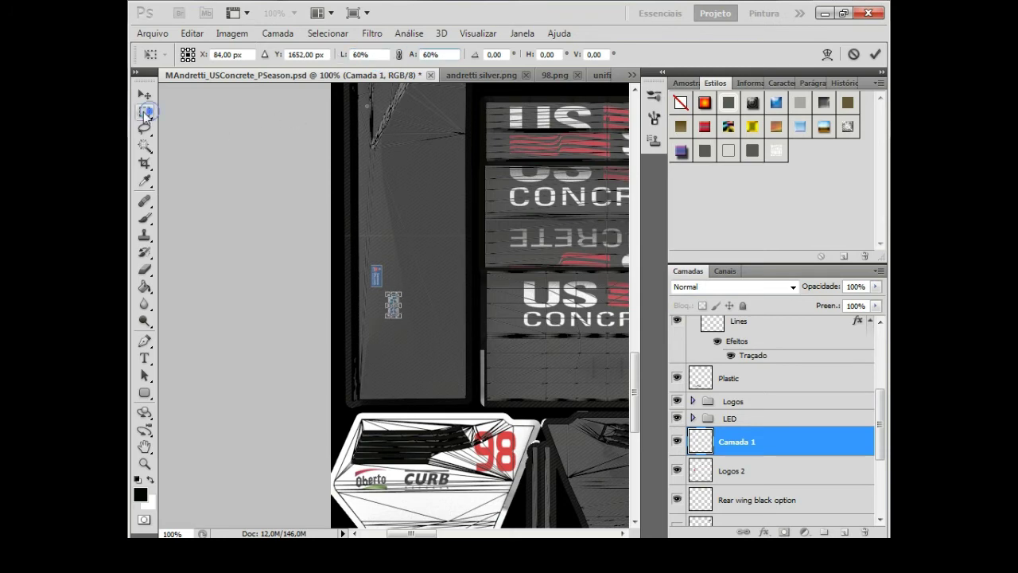
pyautogui.press('Return')
# - Duplicate the Faro logo layer, then delete the duplicate and bring up the BASF logo
pyautogui.press('m')
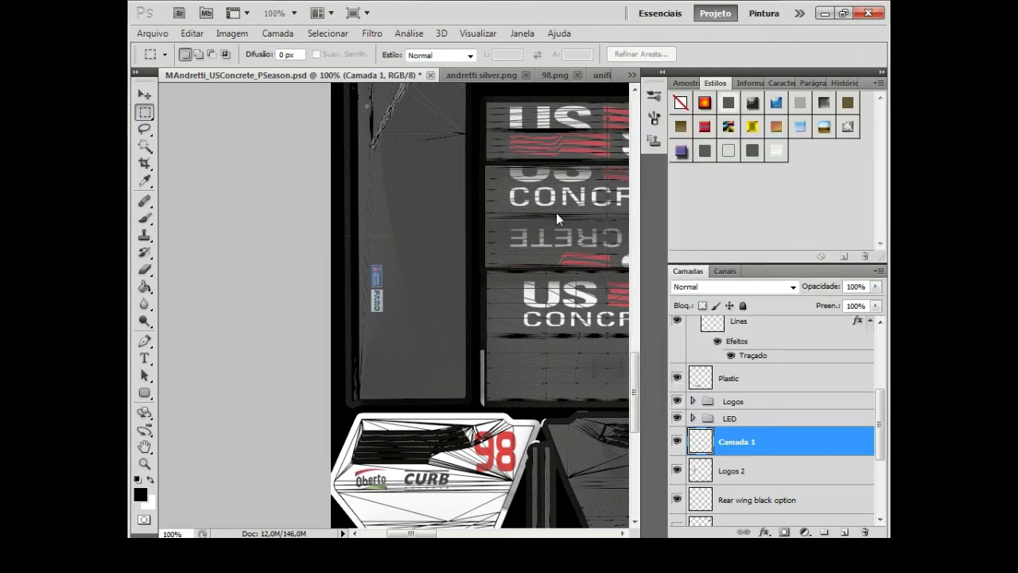
pyautogui.hotkey('ctrl', 'j')
pyautogui.hotkey('ctrl', '-')
pyautogui.hotkey('ctrl', '-')
pyautogui.hotkey('ctrl', '-')
pyautogui.hotkey('ctrl', 'a')
pyautogui.hotkey('alt', 'e')
pyautogui.press('Escape')
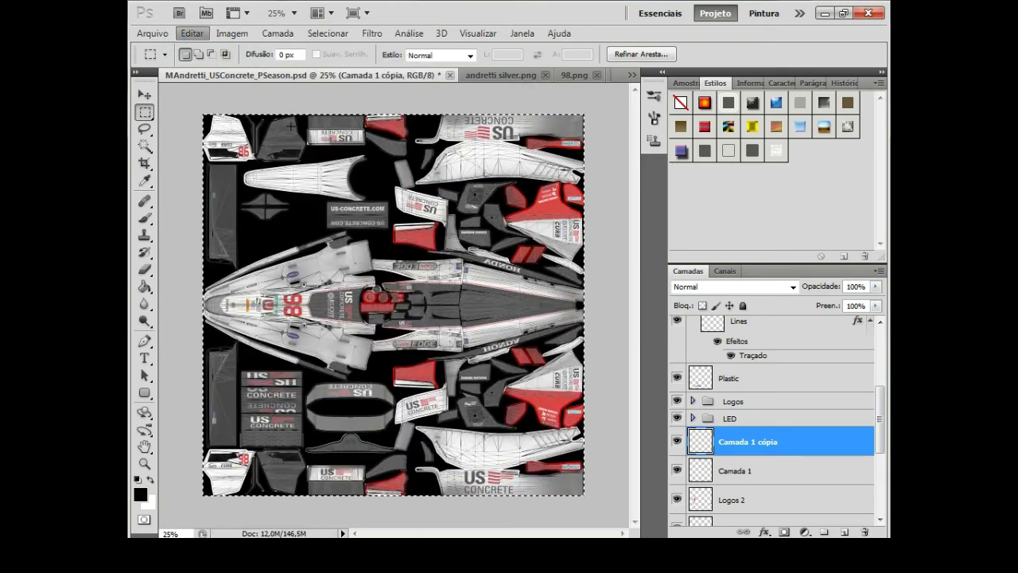
pyautogui.click(191, 33)
pyautogui.click(552, 311)
pyautogui.rightClick(753, 442)
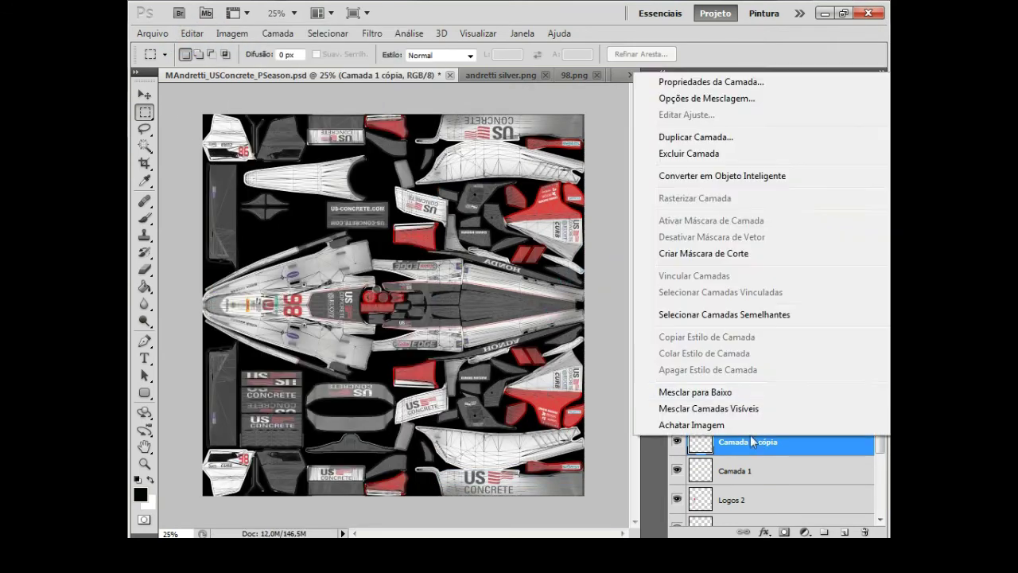
pyautogui.press('Escape')
pyautogui.press('Delete')
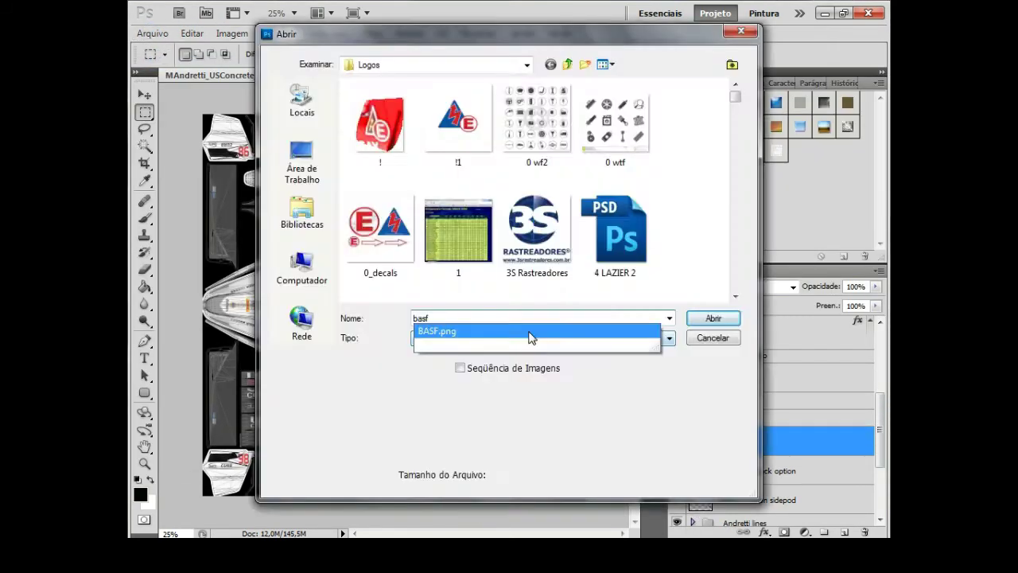
pyautogui.hotkey('ctrl', 't')
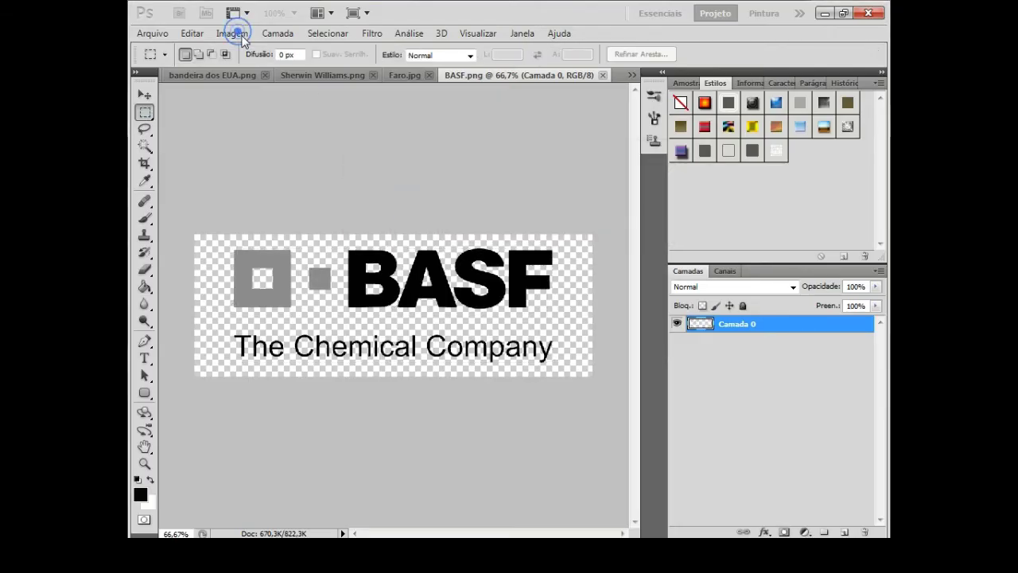
# - Colour the BASF logo green, shrink it to 50 pixels wide and rotate it 90° clockwise
pyautogui.click(233, 34)
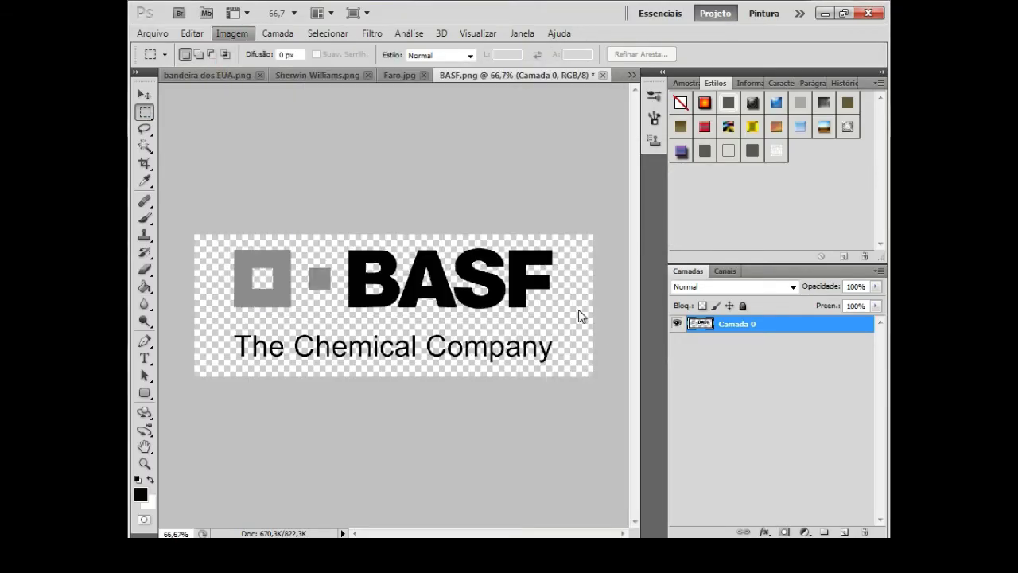
pyautogui.write('100')
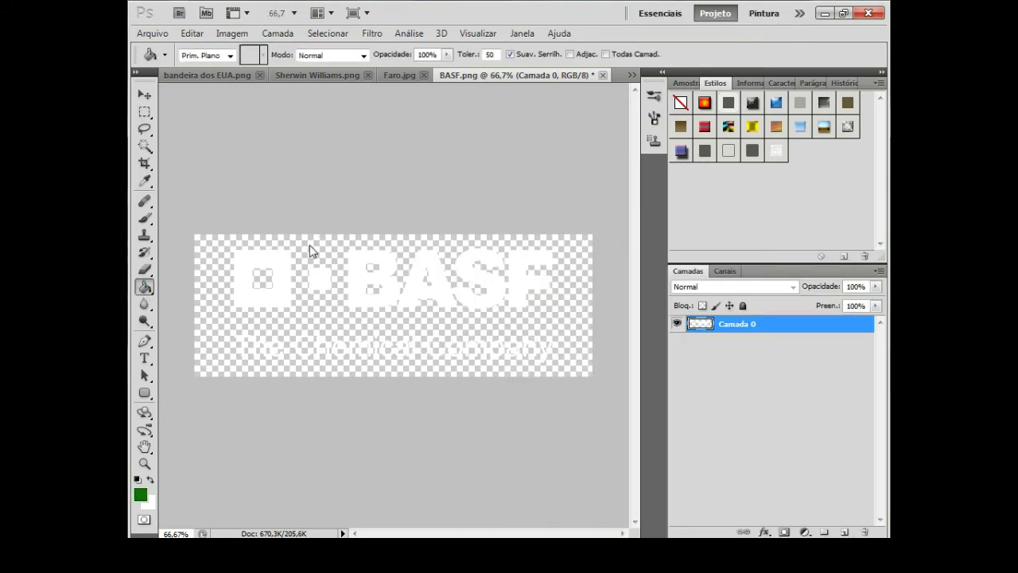
pyautogui.click(312, 251)
pyautogui.click(233, 33)
pyautogui.click(262, 136)
pyautogui.write('50')
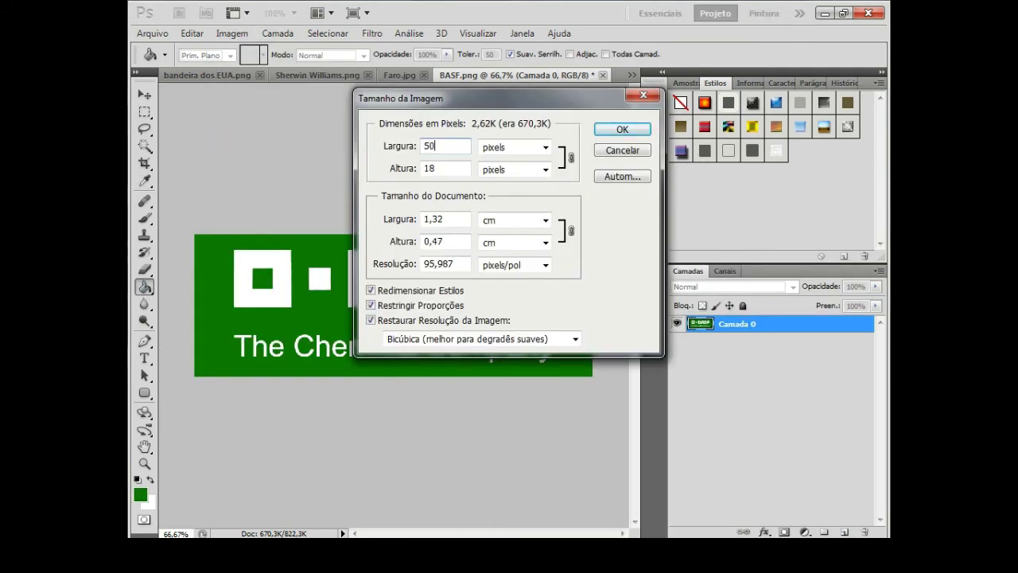
pyautogui.press('Return')
pyautogui.click(232, 33)
pyautogui.click(470, 182)
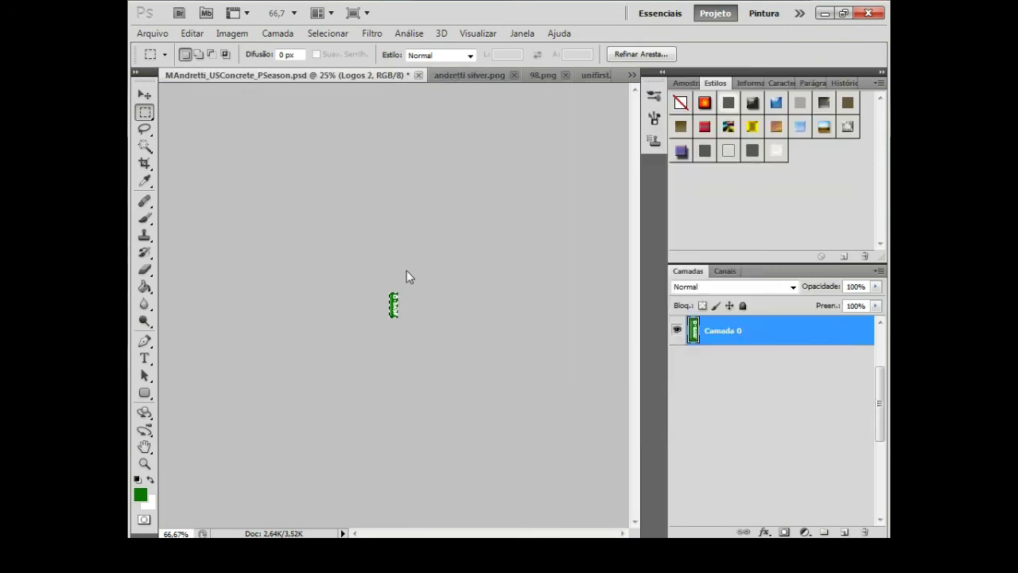
# - Scale the placed BASF logo below Faro and squash it to match the other logos
pyautogui.hotkey('ctrl', 't')
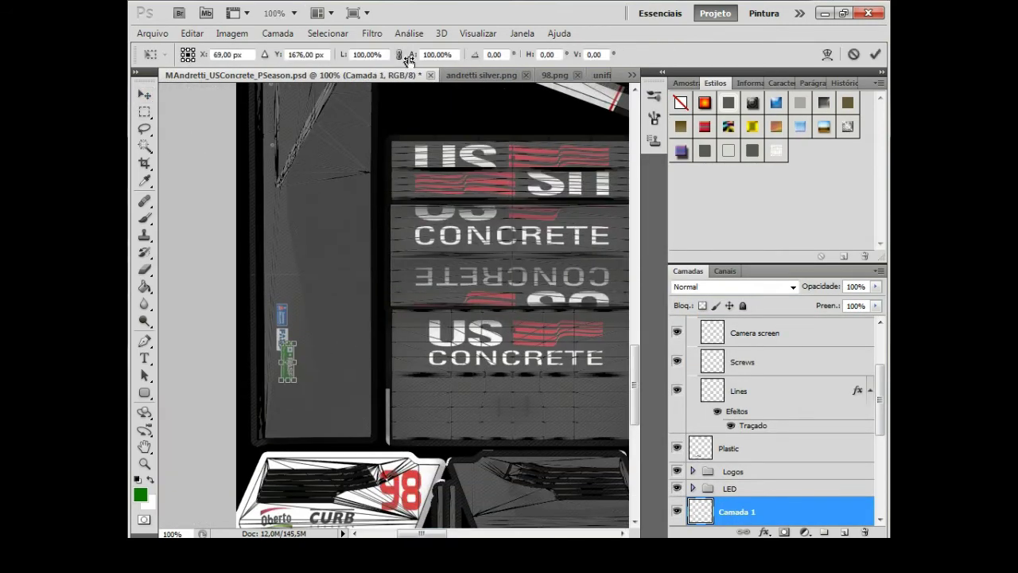
pyautogui.write('5')
pyautogui.click(356, 54)
pyautogui.write('65')
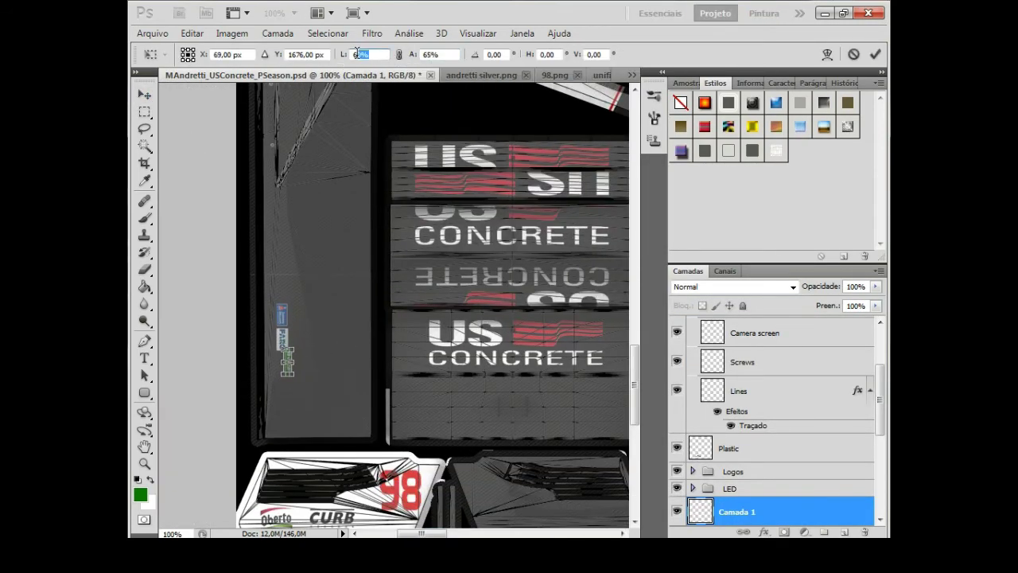
pyautogui.press('Return')
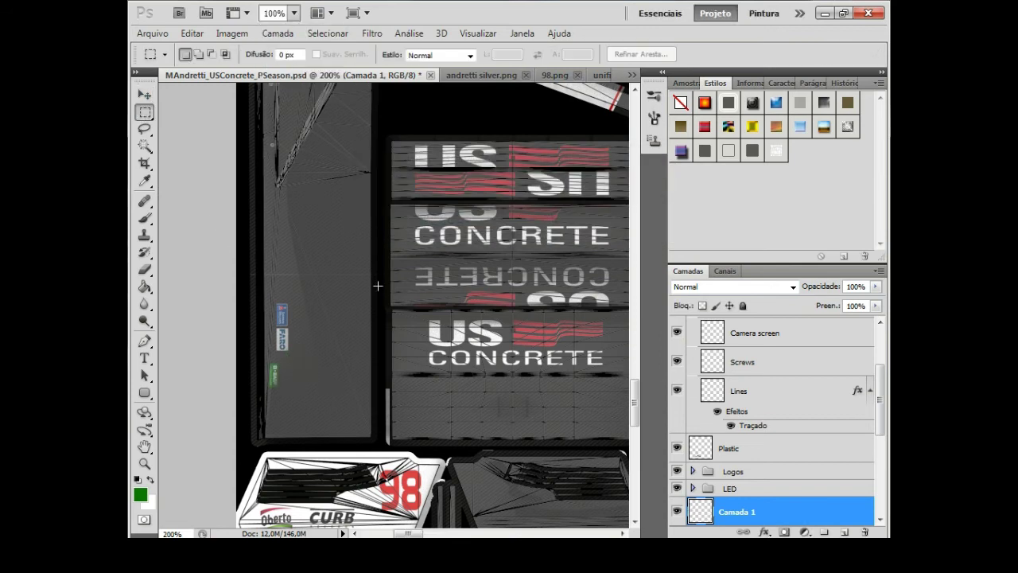
pyautogui.hotkey('ctrl', '+')
pyautogui.hotkey('ctrl', 't')
pyautogui.moveTo(295, 344); pyautogui.dragTo(299, 335)
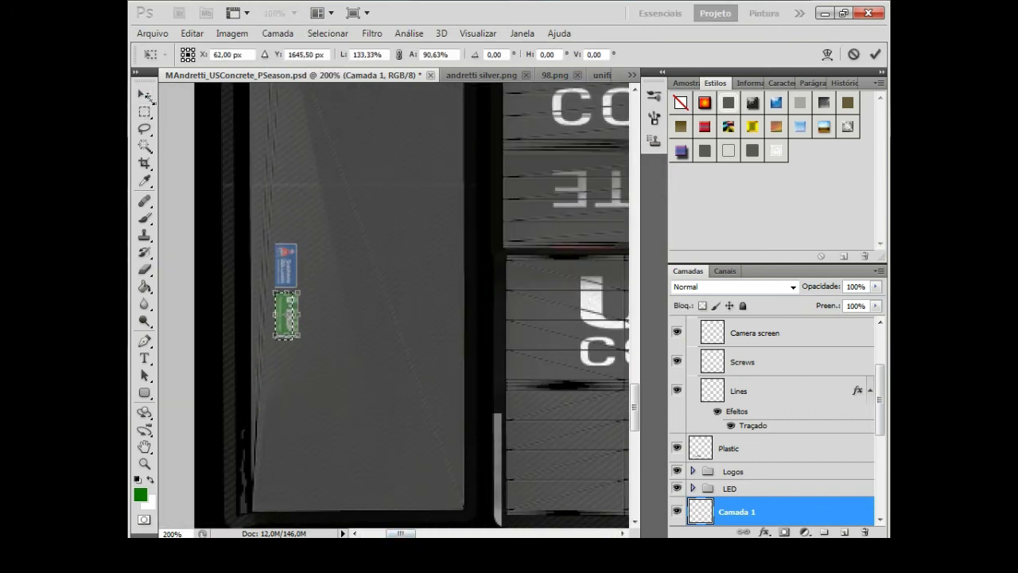
pyautogui.press('Return')
pyautogui.press('m')
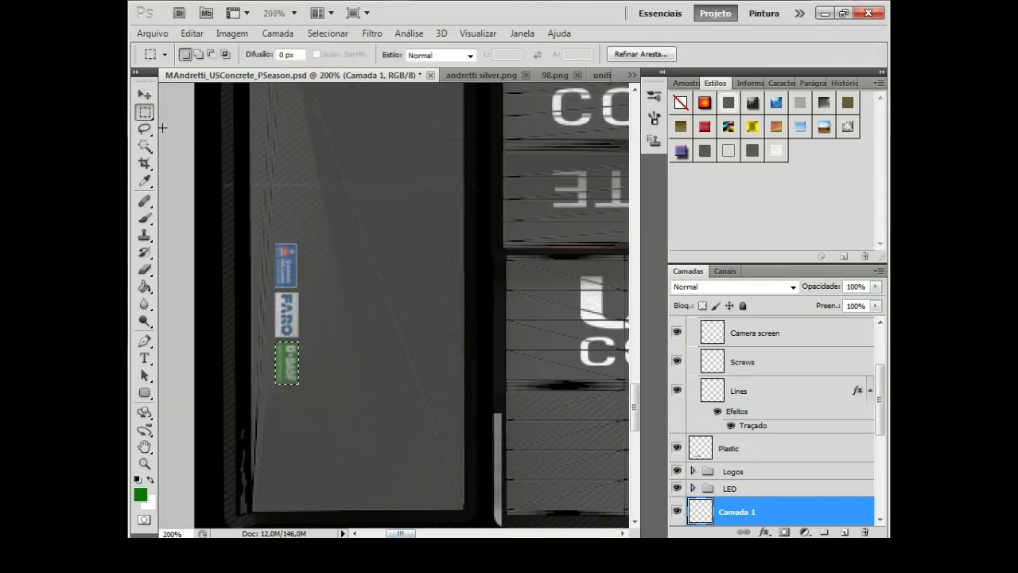
pyautogui.click(291, 35)
# - Duplicate Camada 1, flip the copy vertically and merge it down into Logos 2
pyautogui.rightClick(730, 507)
pyautogui.click(697, 201)
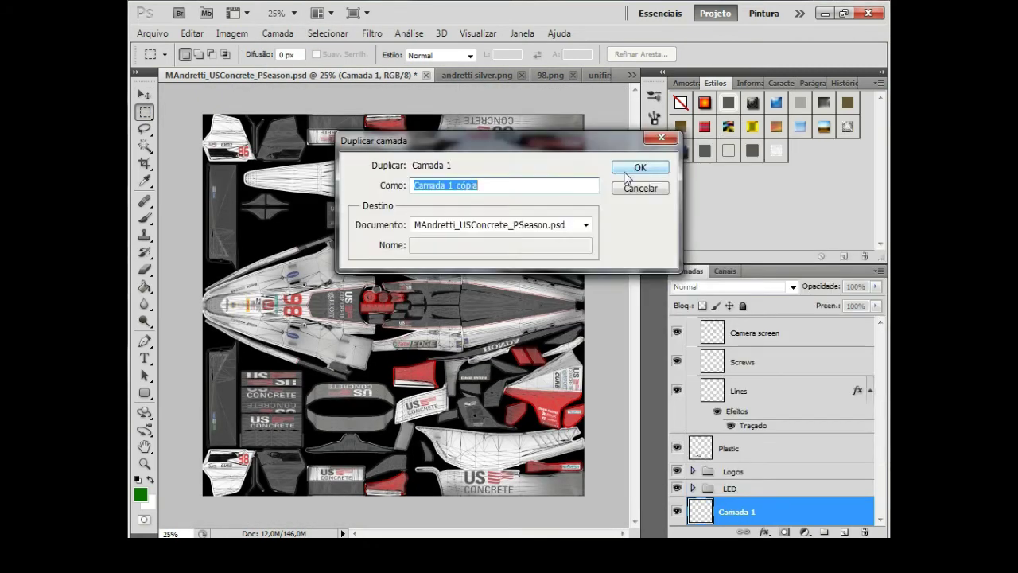
pyautogui.click(643, 166)
pyautogui.click(192, 33)
pyautogui.click(535, 541)
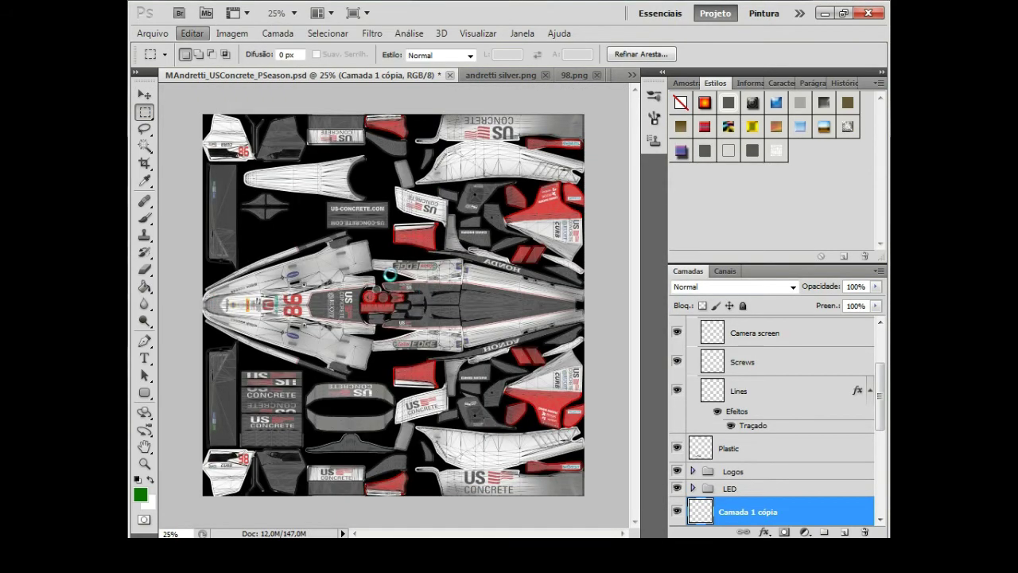
pyautogui.rightClick(744, 512)
pyautogui.click(750, 461)
pyautogui.click(152, 34)
# - Open the Andretti Autosport.png logo file
pyautogui.click(162, 64)
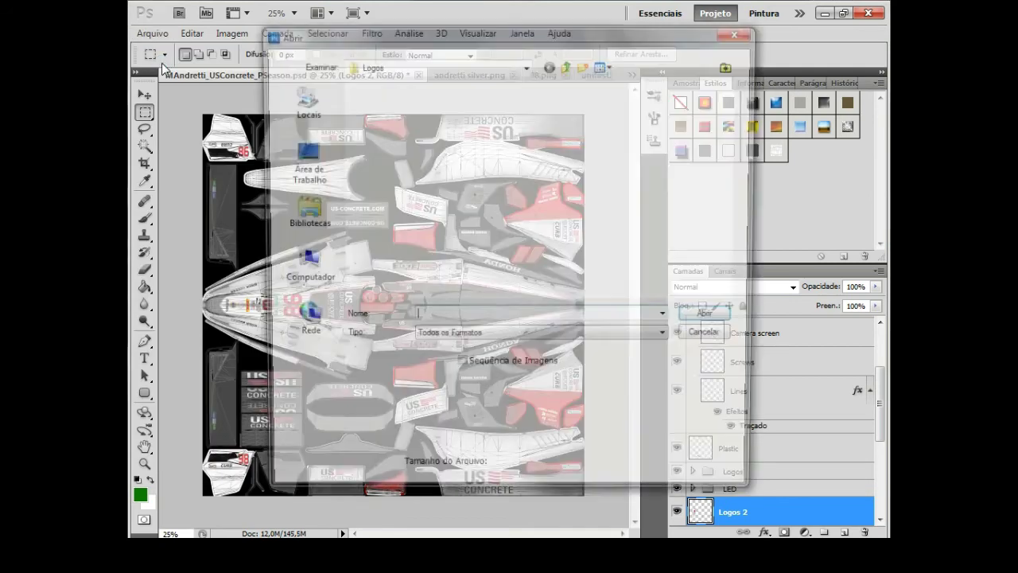
pyautogui.write('andre')
pyautogui.press('Escape')
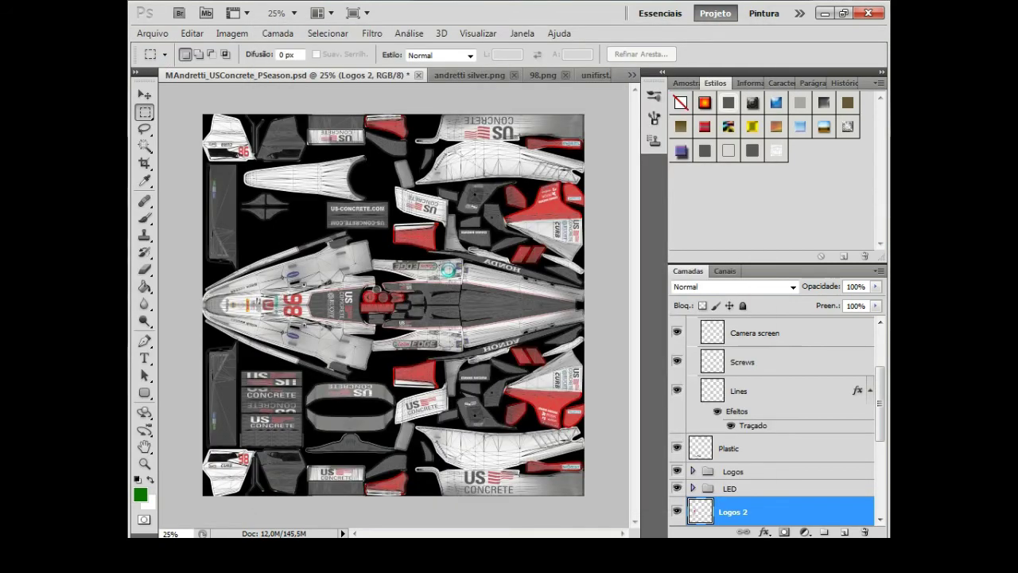
pyautogui.hotkey('ctrl', 'o')
pyautogui.write('andretti-steinbrenner-web-2016-placeholder.jpg')
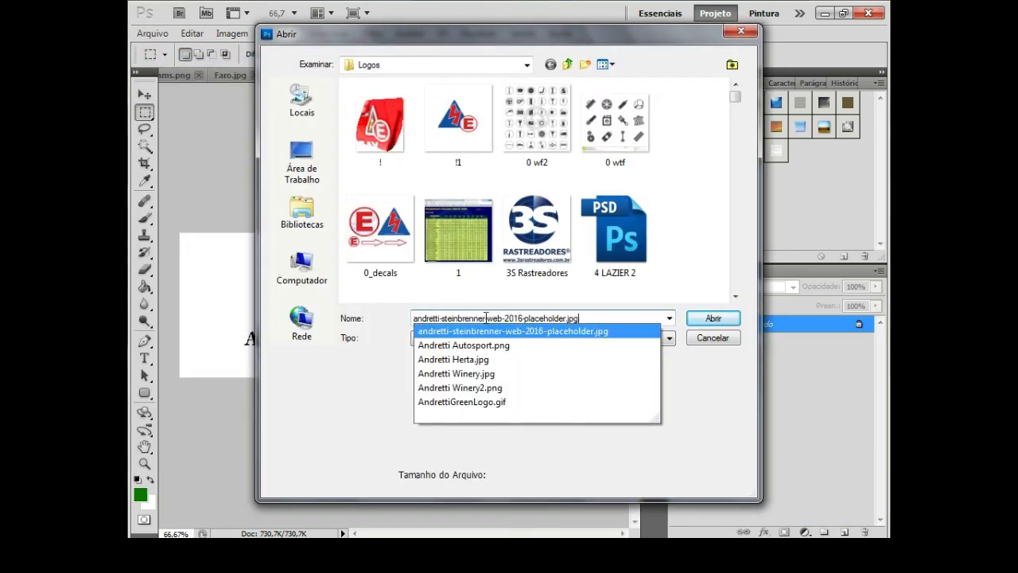
pyautogui.press('Down')
pyautogui.press('Return')
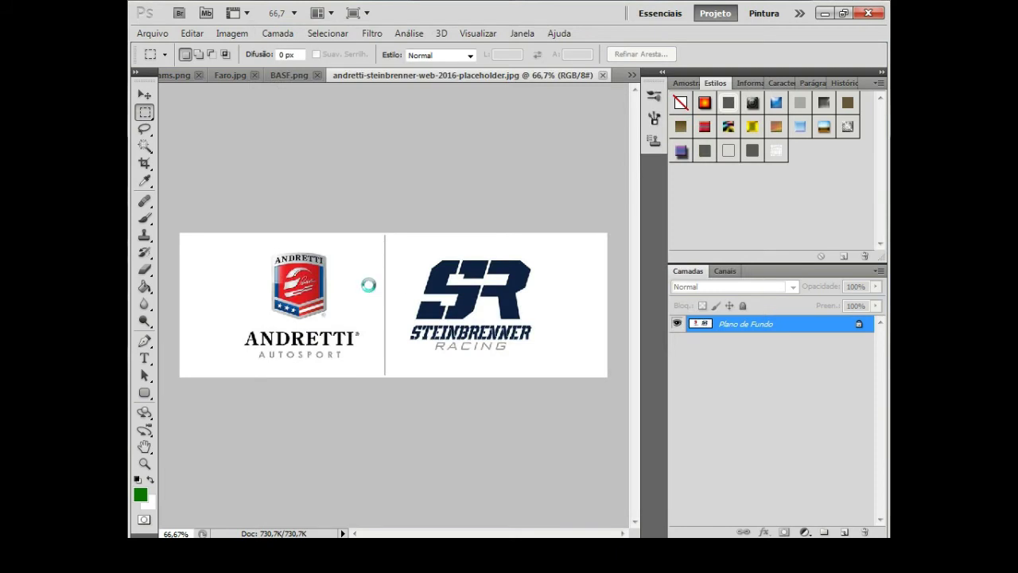
# - Delete the logo's white background, rotate it 90° clockwise and reduce its image size
pyautogui.write('w')
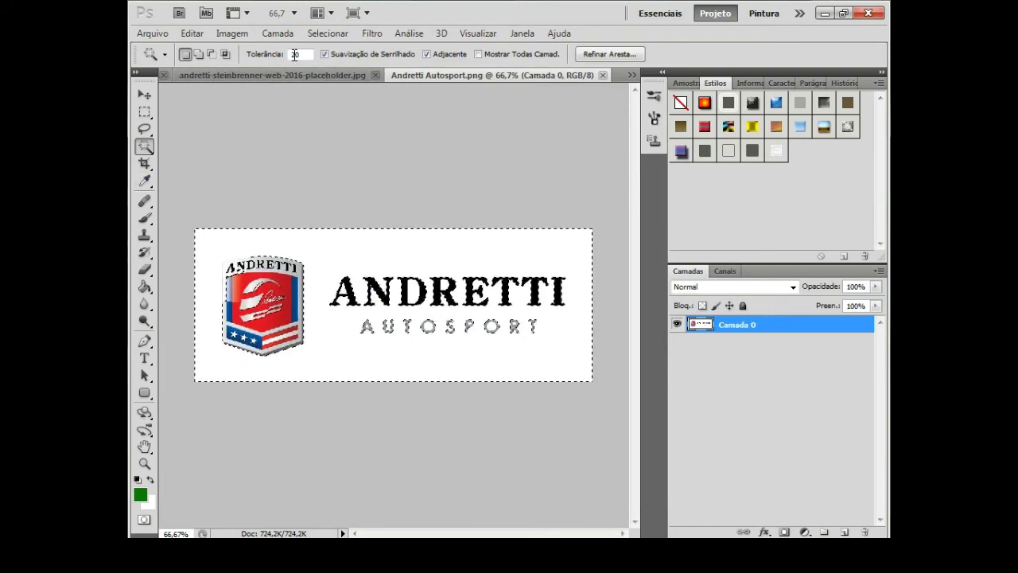
pyautogui.write('10')
pyautogui.press('Delete')
pyautogui.click(231, 33)
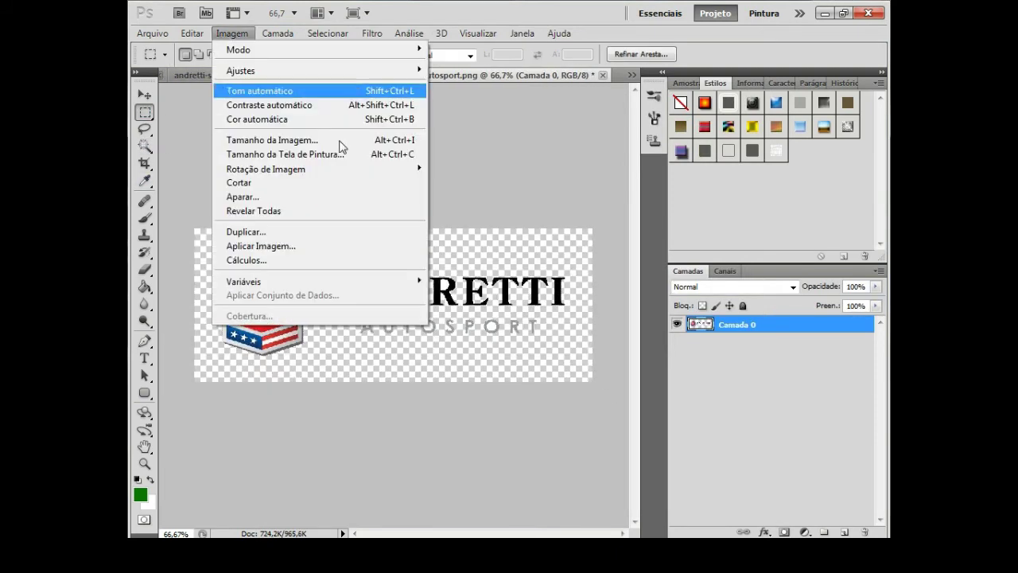
pyautogui.click(477, 183)
pyautogui.click(232, 33)
pyautogui.click(254, 140)
pyautogui.write('1')
pyautogui.press('Return')
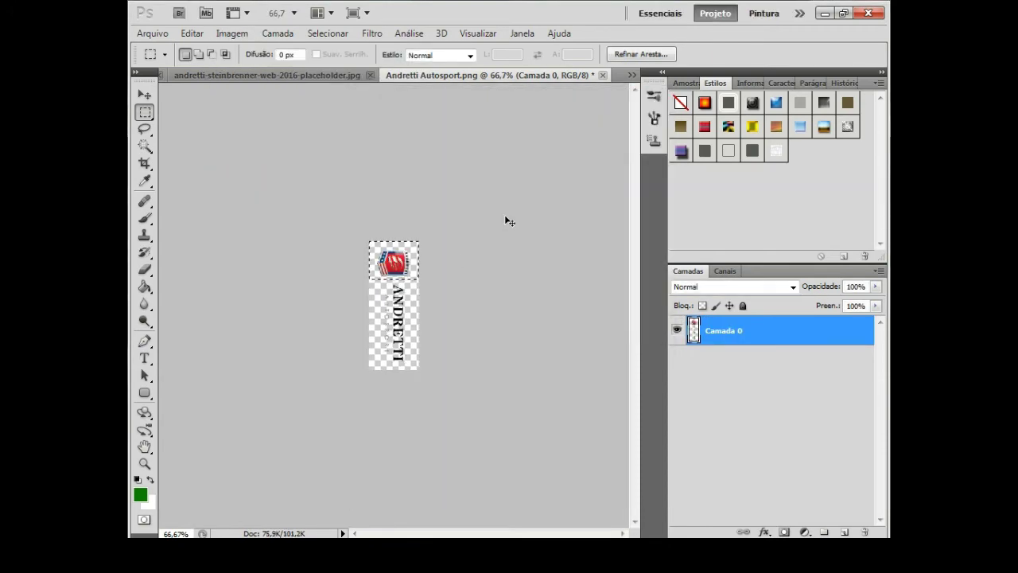
# - Paste the Andretti logo into the livery and size it beside the lower US CONCRETE logo
pyautogui.hotkey('ctrl', 'Tab')
pyautogui.click(293, 81)
pyautogui.hotkey('ctrl', 'v')
pyautogui.hotkey('ctrl', 't')
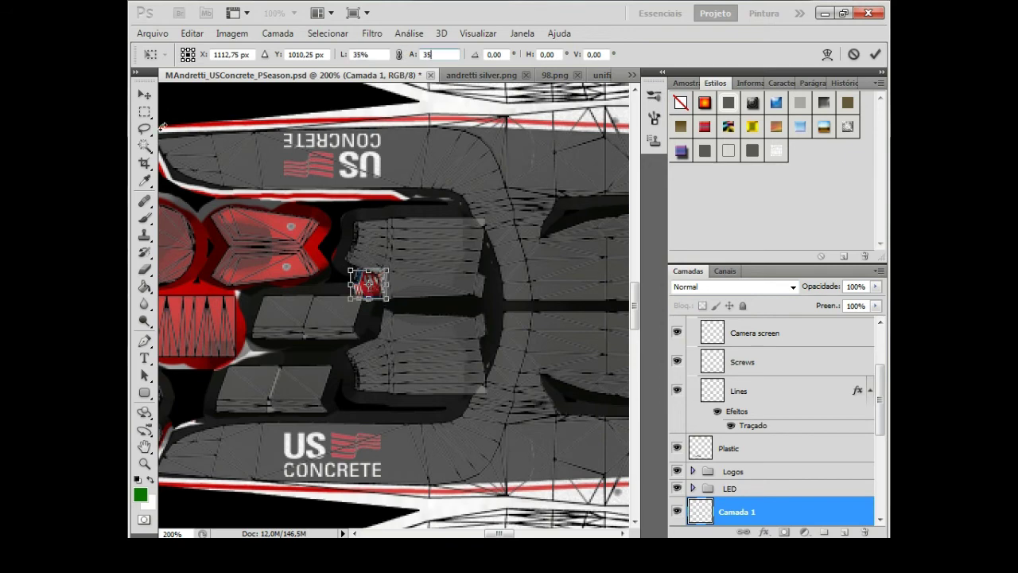
pyautogui.press('v')
pyautogui.click(424, 221)
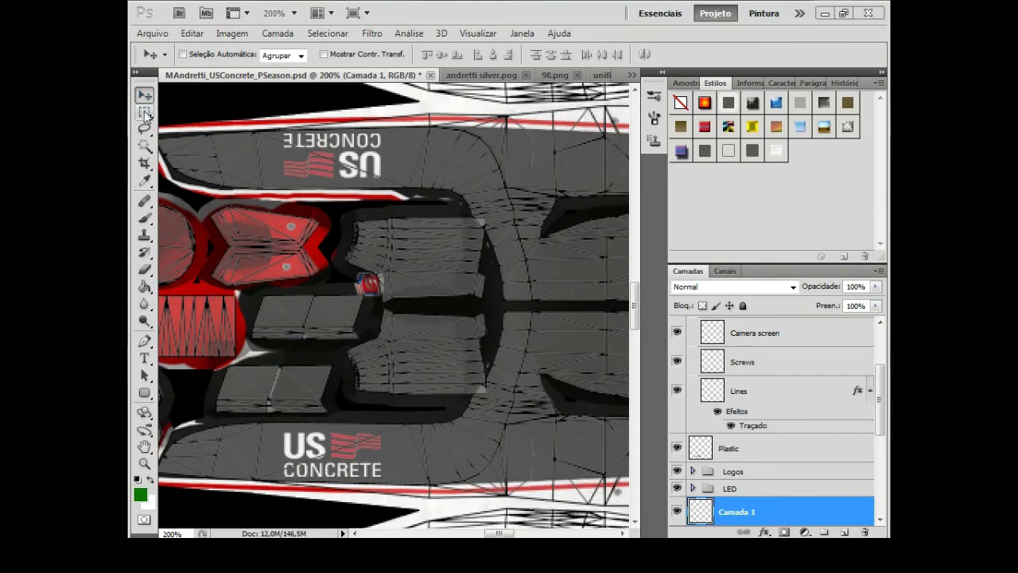
pyautogui.moveTo(437, 453); pyautogui.dragTo(423, 358)
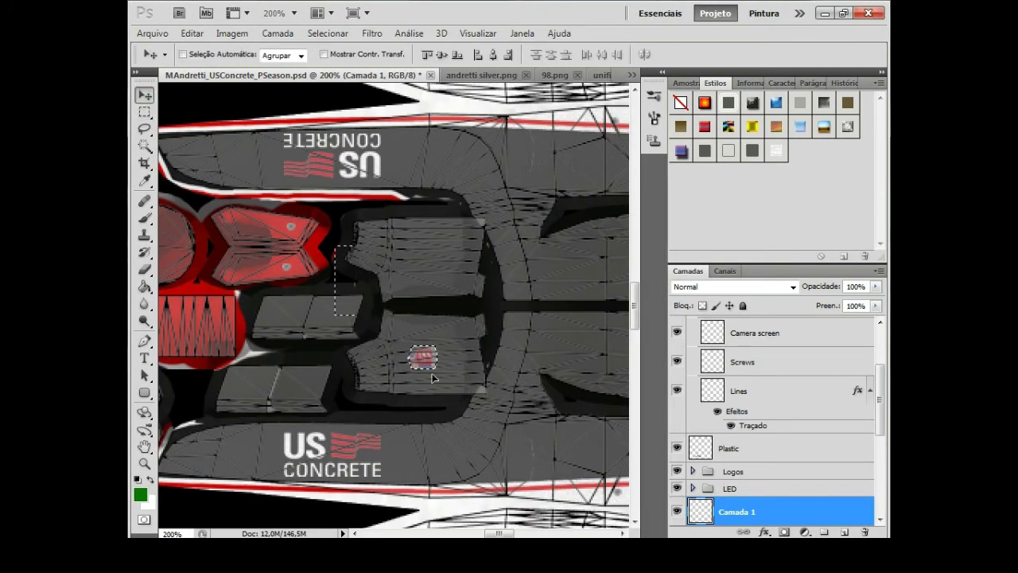
pyautogui.hotkey('ctrl', 't')
pyautogui.moveTo(446, 466); pyautogui.dragTo(460, 474)
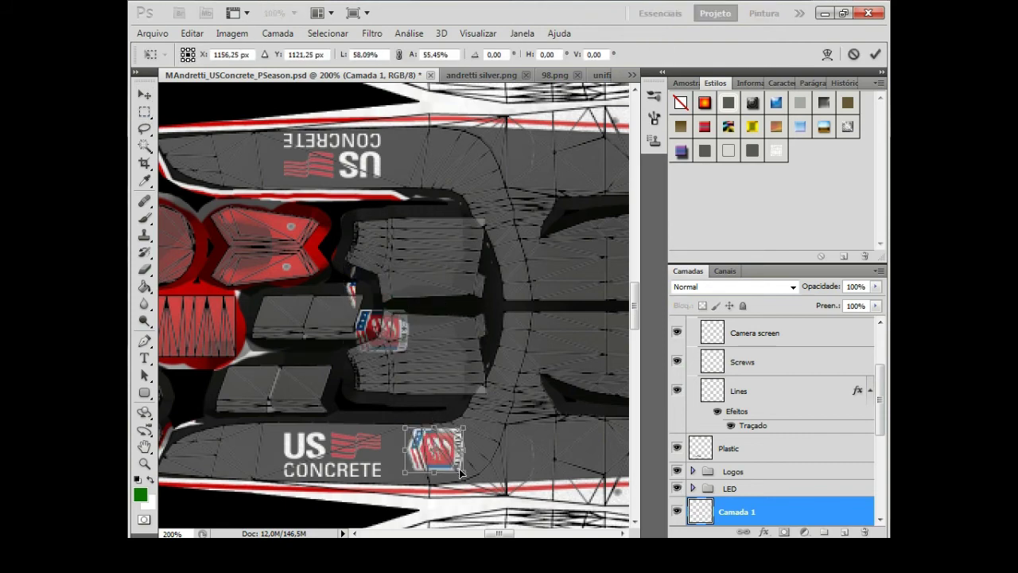
pyautogui.press('Return')
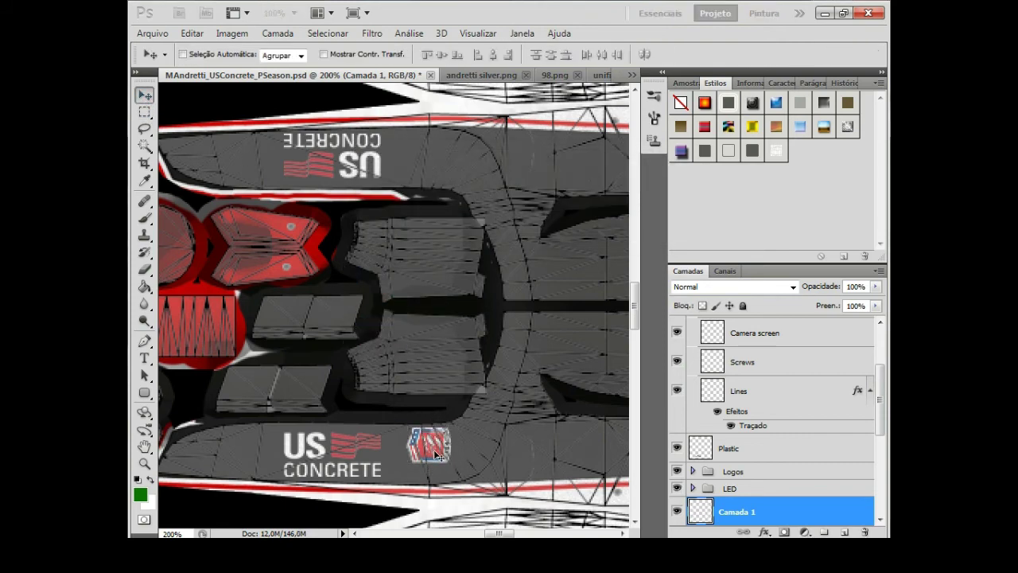
# - Copy the Andretti logo and mirror it onto the upper sidepod
pyautogui.press('Return')
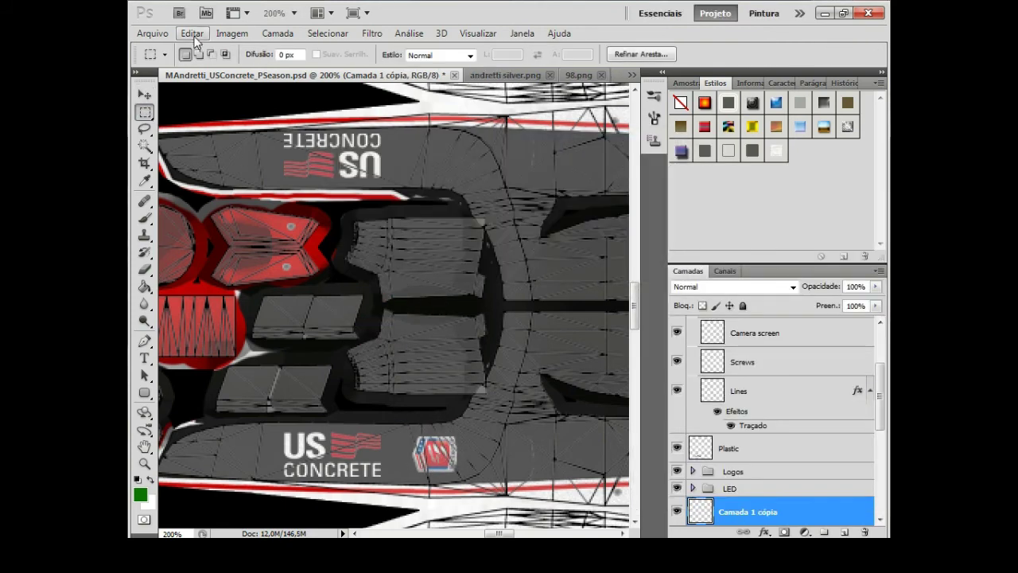
pyautogui.click(191, 33)
pyautogui.click(665, 412)
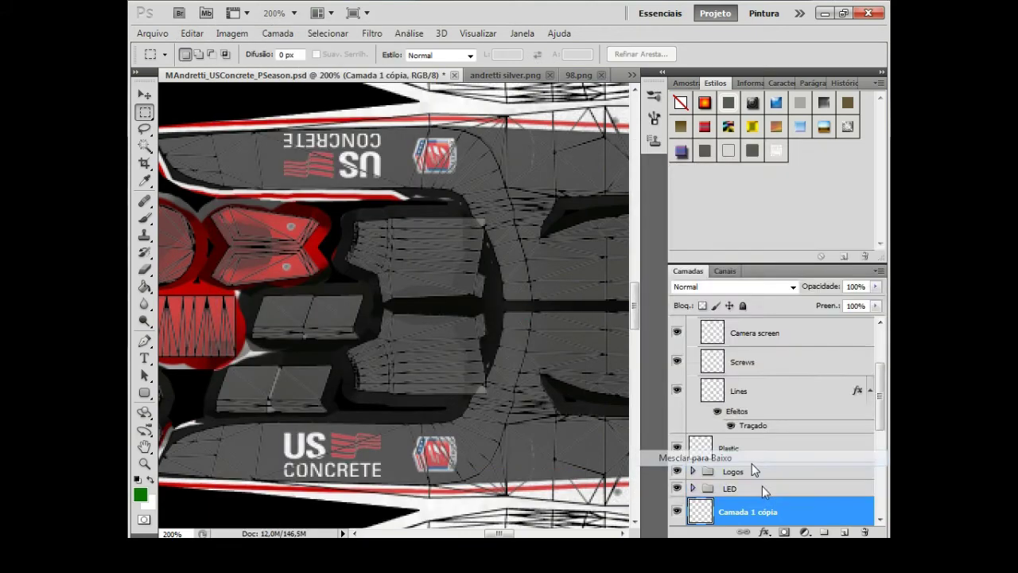
pyautogui.hscroll(-10, 394, 306)
# - Paste another Andretti logo on the nose tip at 55% size
pyautogui.hotkey('ctrl', 'v')
pyautogui.hotkey('ctrl', 't')
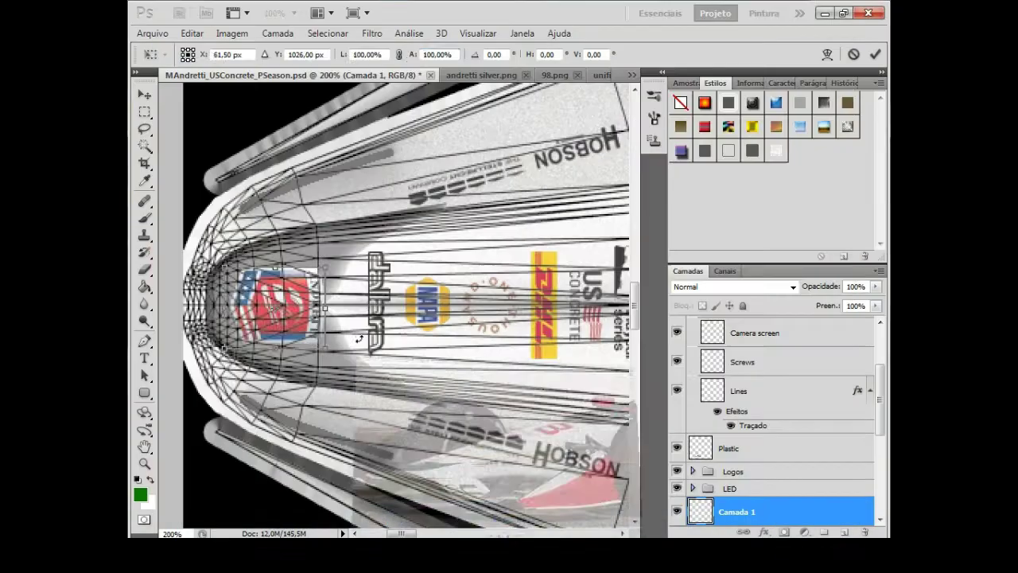
pyautogui.write('50')
pyautogui.press('BackSpace')
pyautogui.write('5')
pyautogui.press('Return')
pyautogui.press('Return')
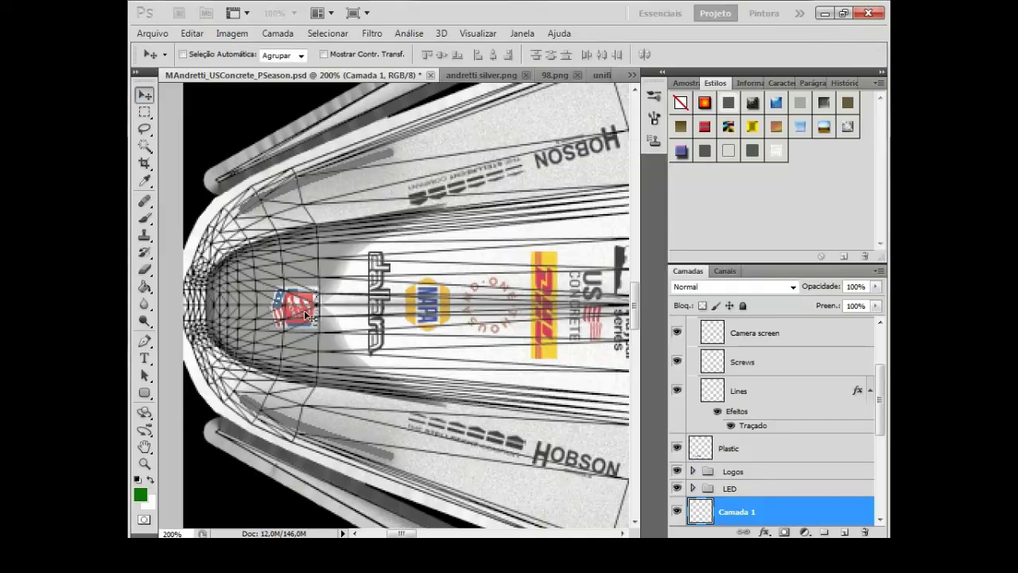
pyautogui.press('m')
pyautogui.press('v')
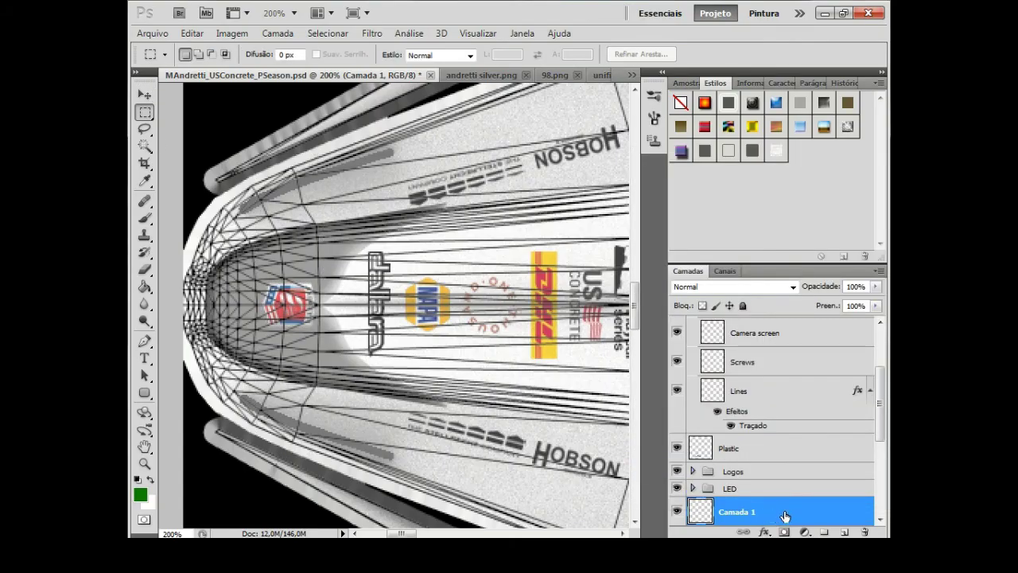
pyautogui.scroll(3, 785, 437)
pyautogui.hotkey('ctrl', '0')
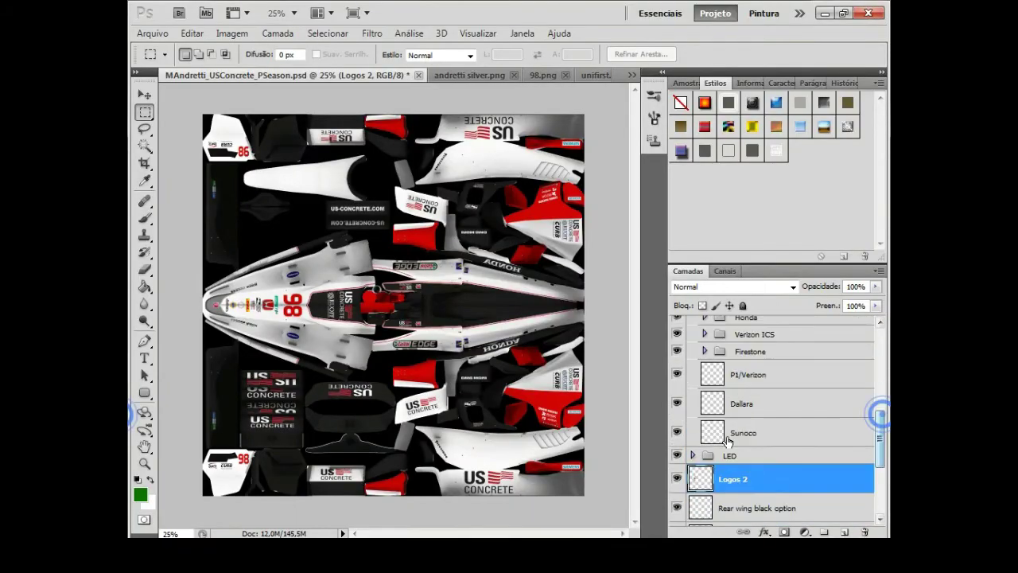
# - Marquee-select the small Sunoco logo and move it beside the Castrol EDGE panel
pyautogui.press('v')
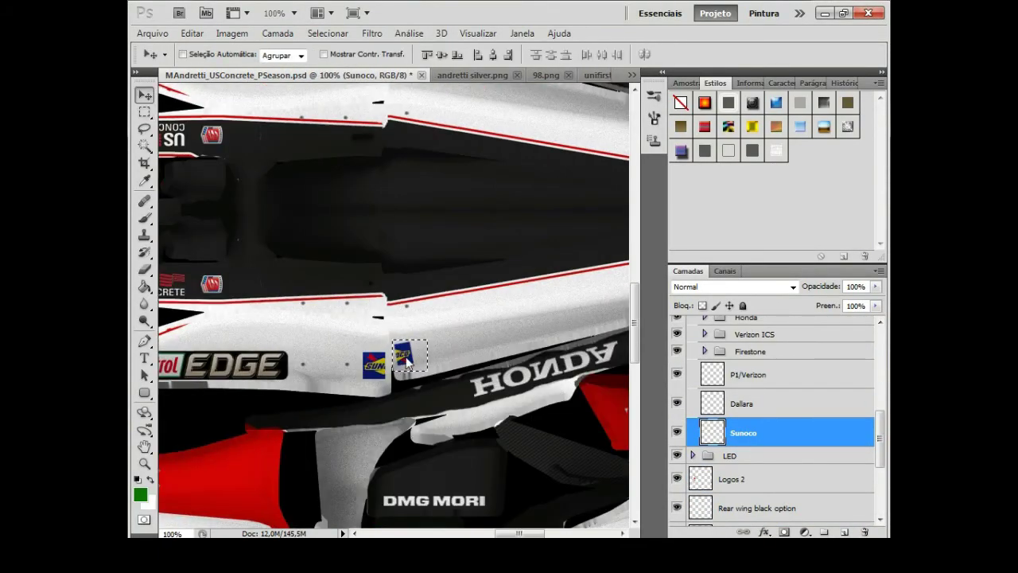
pyautogui.press('m')
pyautogui.scroll(5, 339, 182)
pyautogui.moveTo(389, 376); pyautogui.dragTo(430, 415)
pyautogui.press('v')
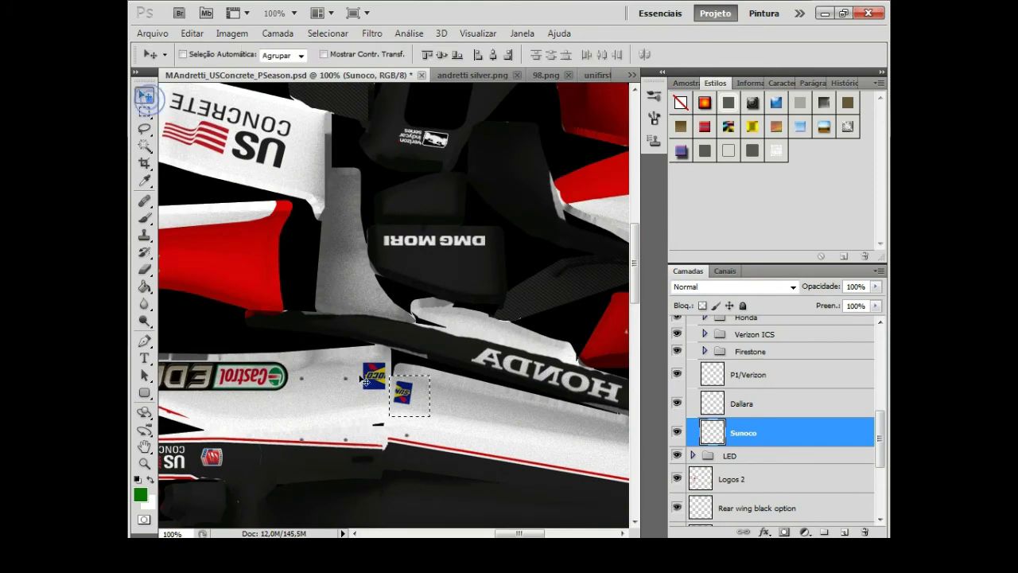
pyautogui.click(294, 13)
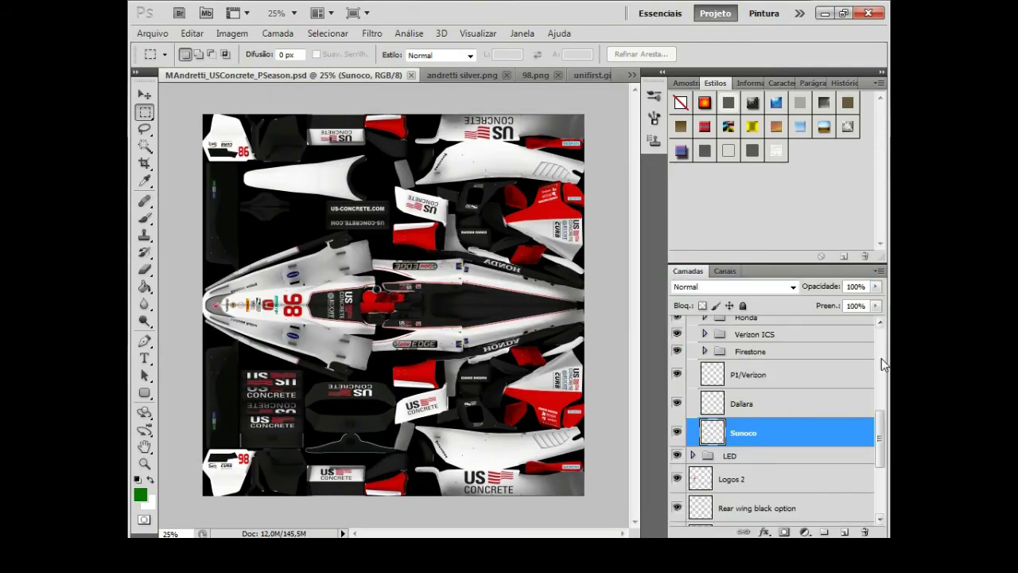
# - Scroll the Blender viewport to view the IndyCar in its updated livery
pyautogui.scroll(-3, 695, 481)
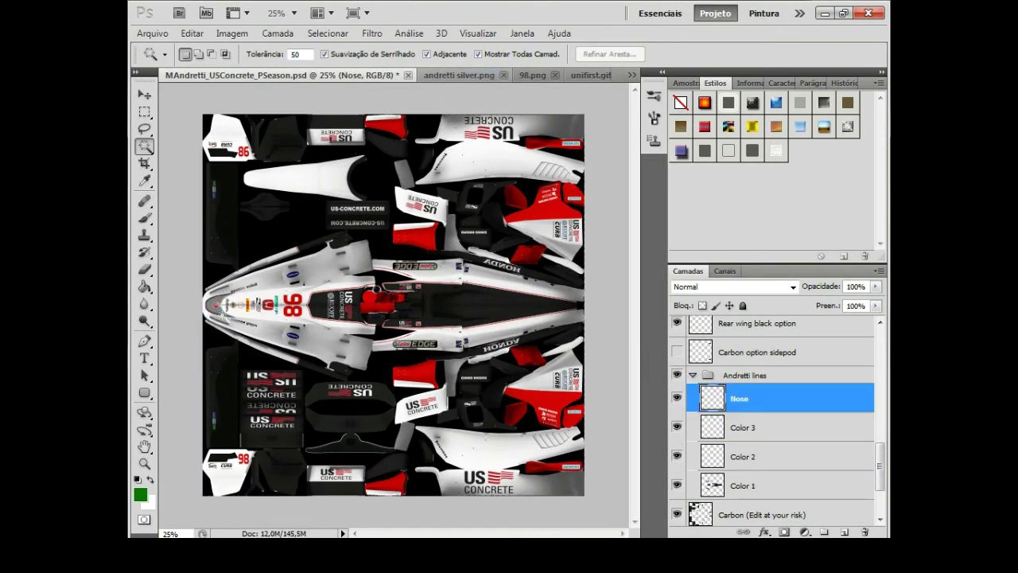
# - Select the nose area and make the Carbon (Edit at your risk) layer active
pyautogui.click(294, 14)
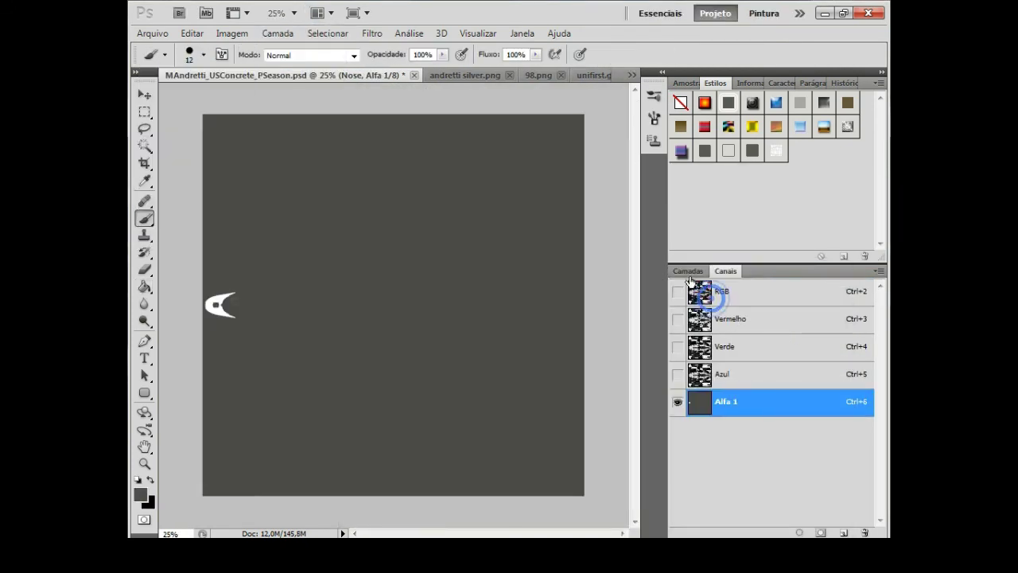
pyautogui.click(708, 444)
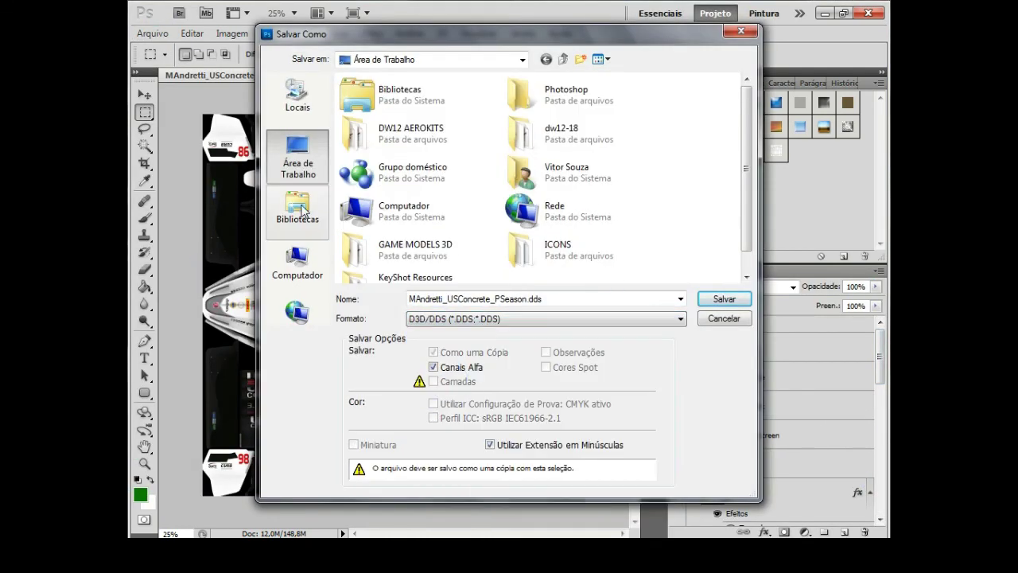
# - Save the DDS texture into rFactor > GameData > Vehicles > INDYCAR > Andretti Autosport with BHA
pyautogui.click(302, 210)
pyautogui.doubleClick(398, 92)
pyautogui.doubleClick(382, 204)
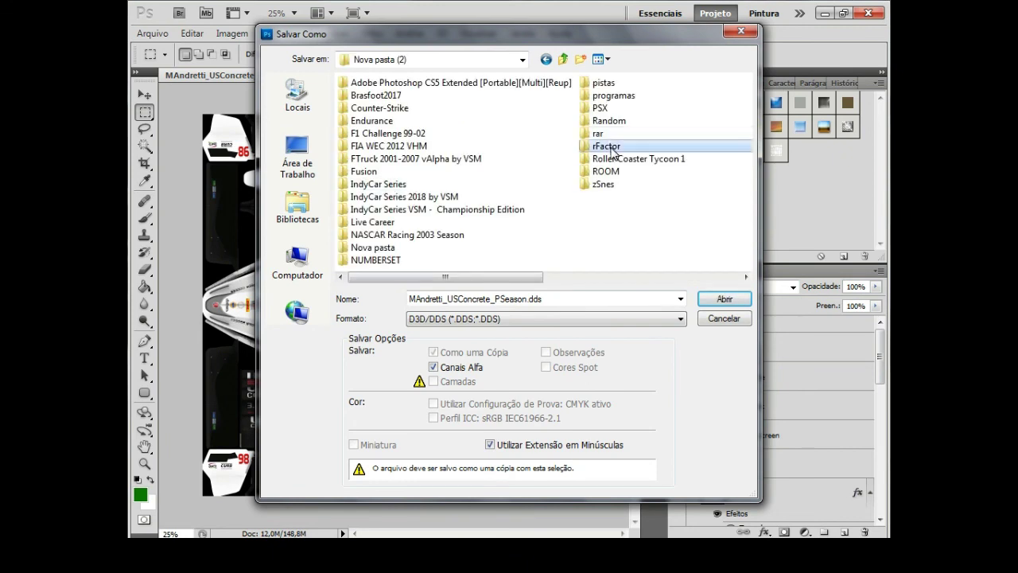
pyautogui.doubleClick(681, 146)
pyautogui.doubleClick(374, 197)
pyautogui.doubleClick(389, 134)
pyautogui.write('Andretti Autosport with BHA')
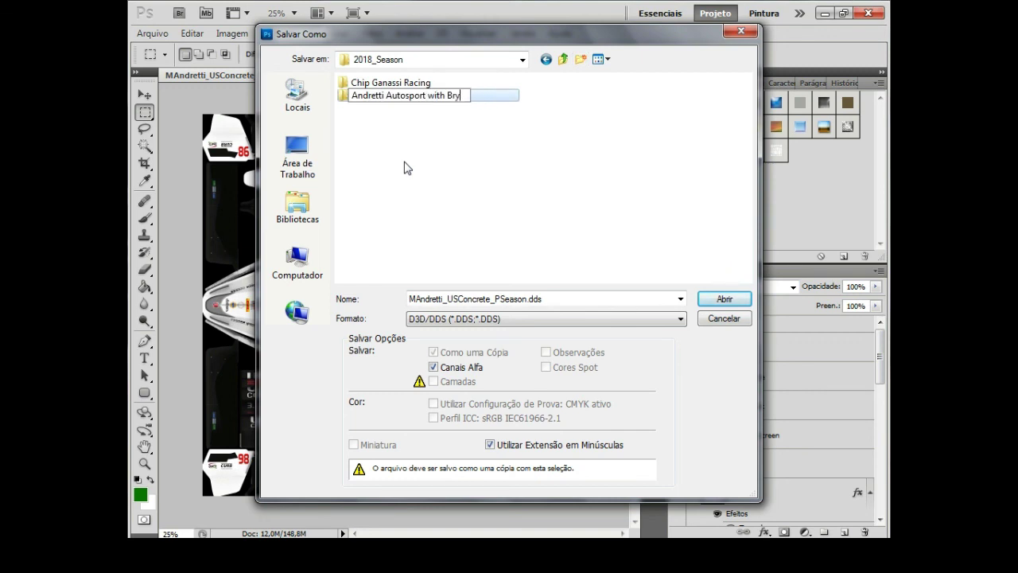
pyautogui.doubleClick(354, 86)
pyautogui.write('98MANDRETTI_PSEASON')
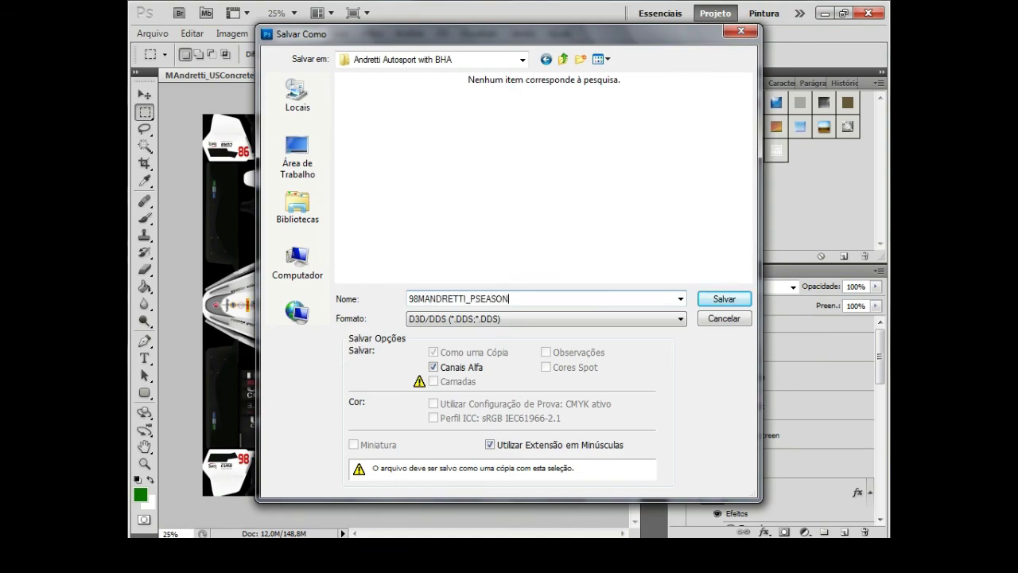
pyautogui.press('Return')
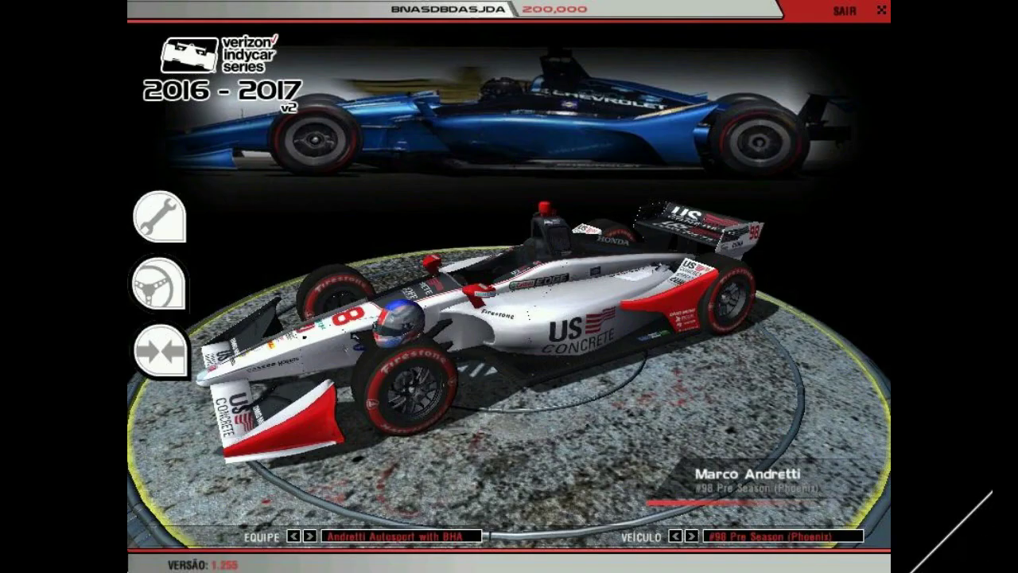